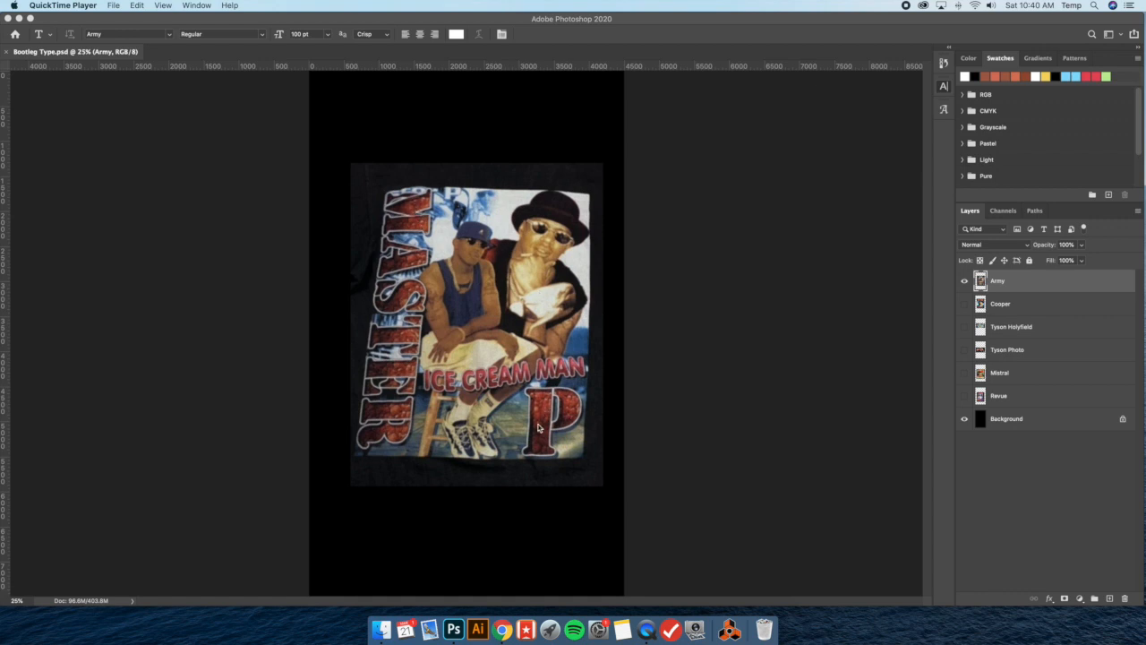
# Set the foreground color to white (ffffff)
pyautogui.click(457, 240)
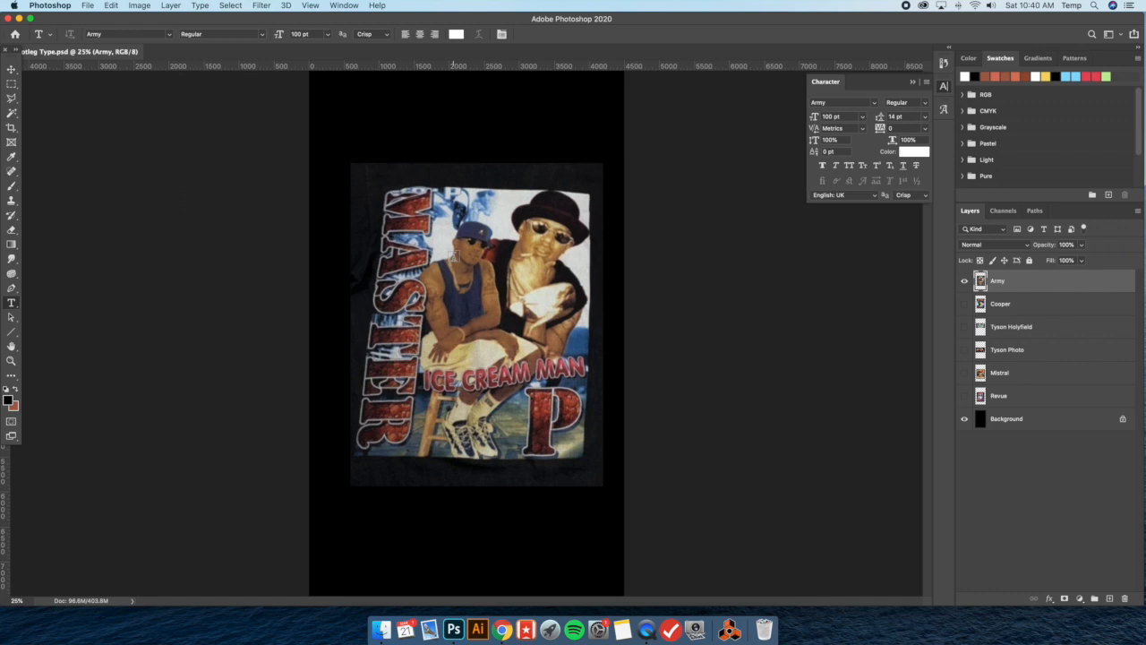
pyautogui.click(9, 401)
pyautogui.write('ffffff')
pyautogui.click(922, 377)
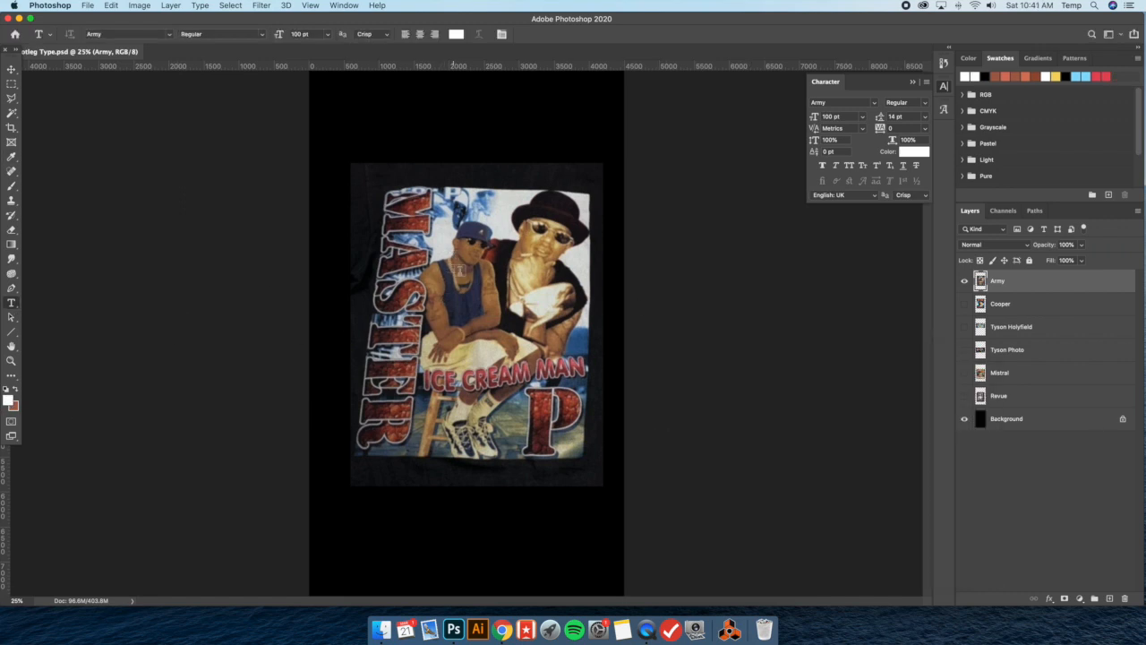
# Add the text MASTER over the shirt image in the Army font at 100 pt
pyautogui.click(457, 271)
pyautogui.write('MASTER')
pyautogui.click(12, 70)
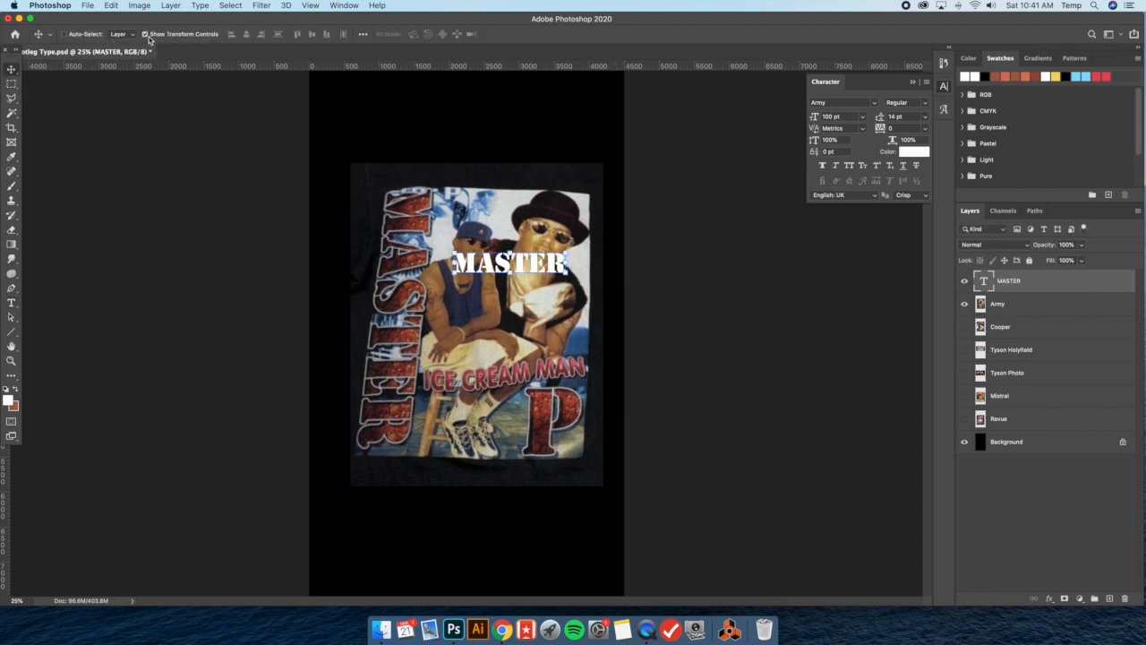
# Rotate the MASTER text 90° clockwise and place it just beside the top of the shirt's vertical MASTER lettering
pyautogui.moveTo(577, 249); pyautogui.dragTo(522, 326)
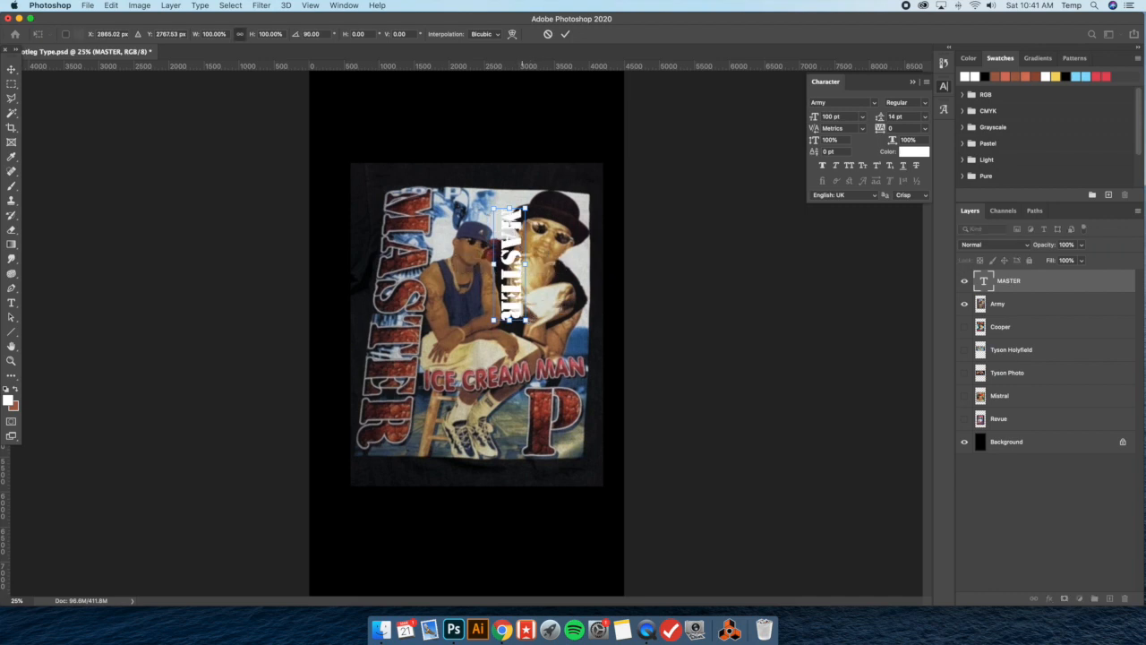
pyautogui.press('Return')
pyautogui.moveTo(489, 224); pyautogui.dragTo(422, 208)
pyautogui.press('super+t')
pyautogui.moveTo(461, 303); pyautogui.dragTo(507, 461)
pyautogui.press('Escape')
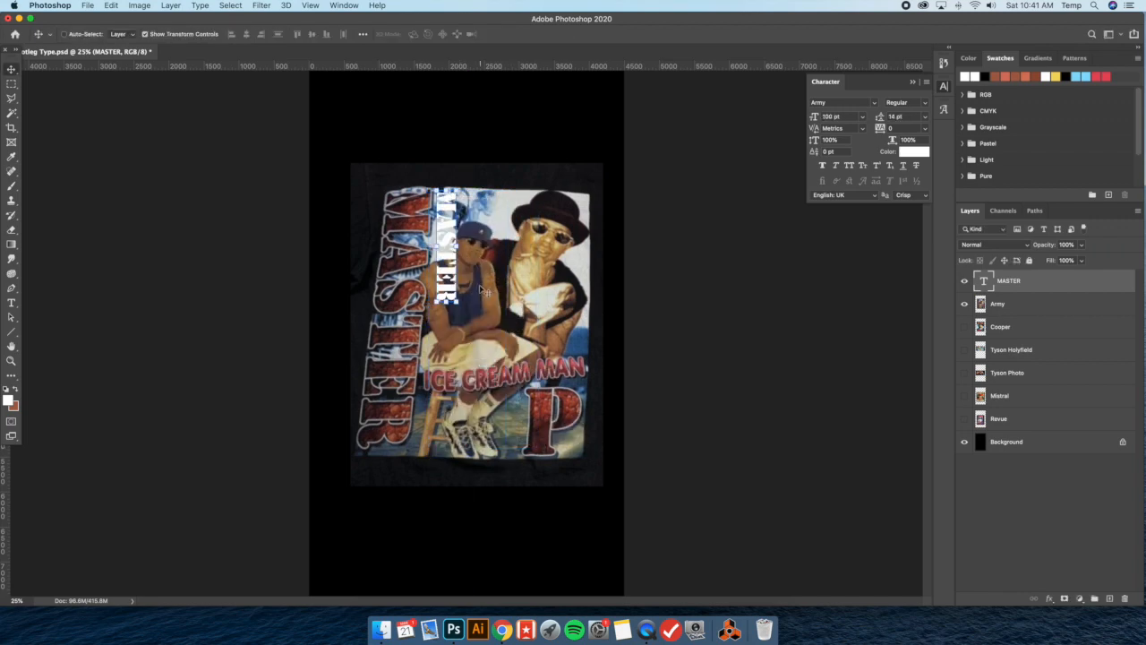
pyautogui.press('super+t')
pyautogui.moveTo(459, 160); pyautogui.dragTo(390, 188)
pyautogui.press('Escape')
# Scale the MASTER text proportionally to about 229% so it matches the shirt lettering's height, and nudge it into line
pyautogui.press('super+t')
pyautogui.moveTo(461, 303); pyautogui.dragTo(557, 404)
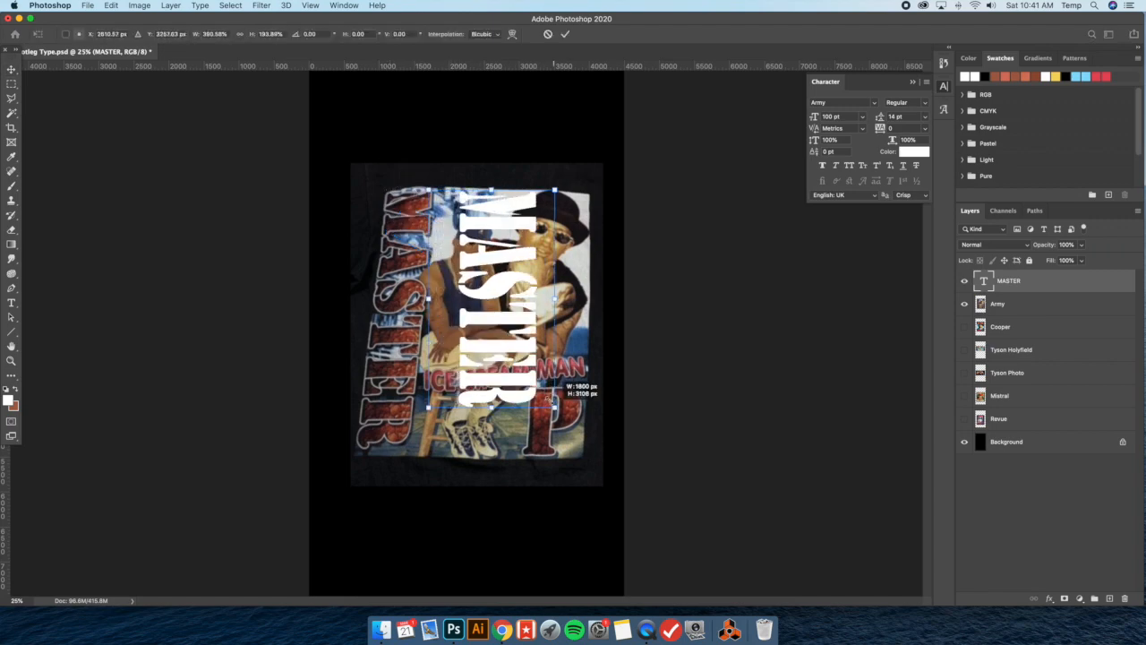
pyautogui.press('super+z')
pyautogui.moveTo(463, 305); pyautogui.dragTo(566, 428)
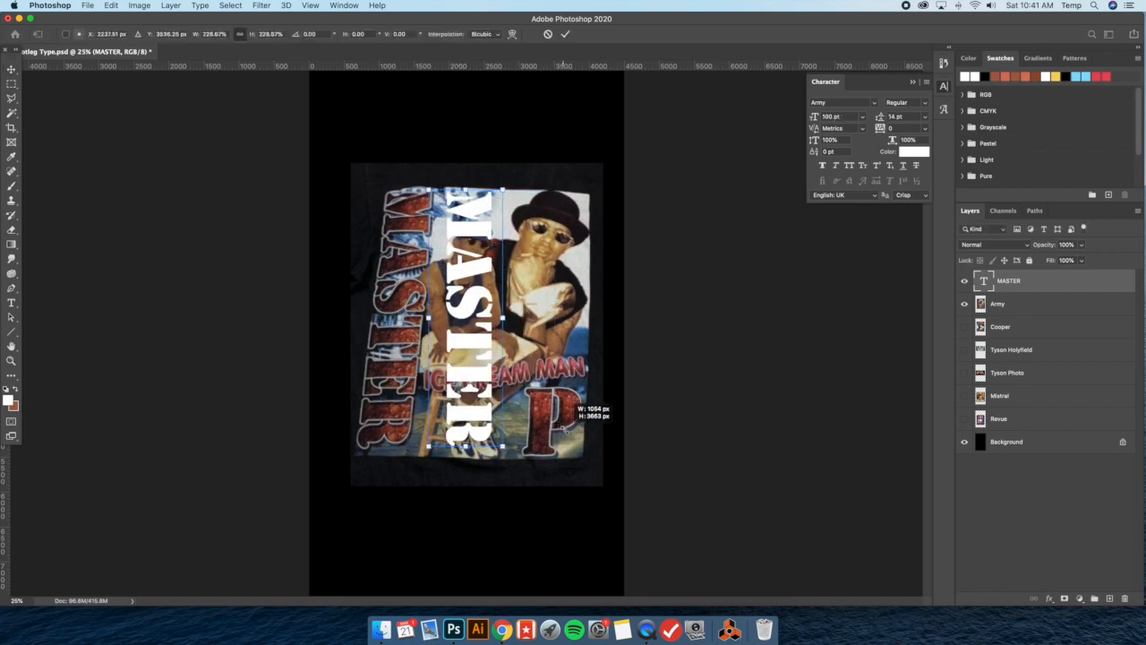
pyautogui.press('Return')
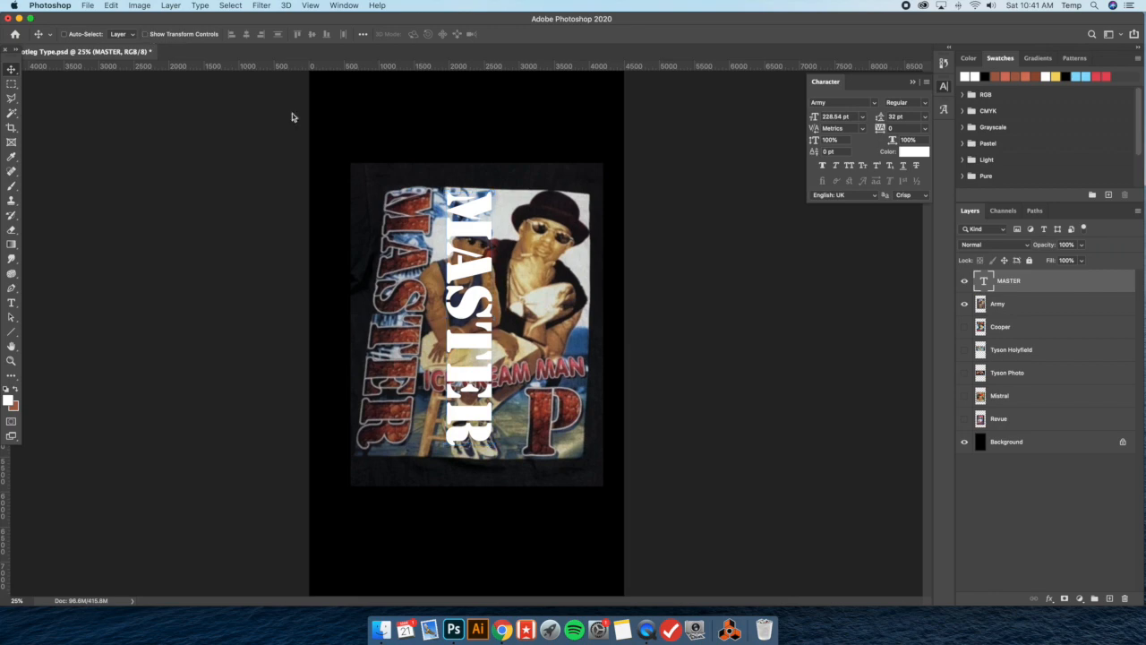
pyautogui.moveTo(498, 219); pyautogui.dragTo(501, 218)
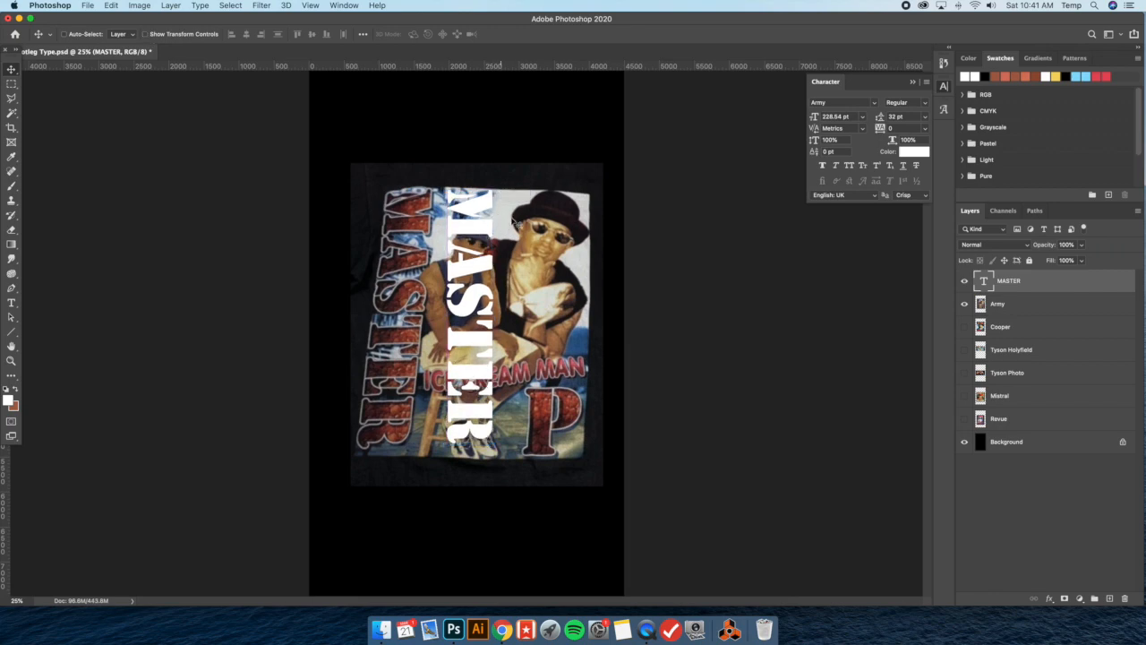
# Add a Pattern Overlay with the gray stone pattern to the MASTER layer at 400% scale and reposition the pattern in the letters
pyautogui.doubleClick(1050, 284)
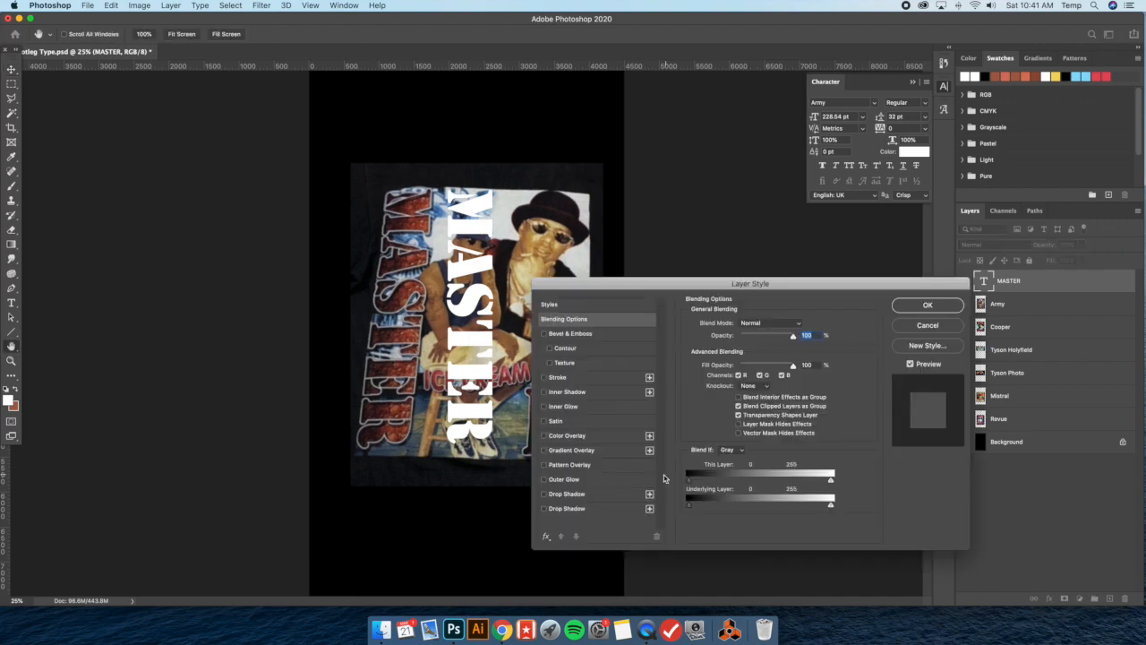
pyautogui.click(595, 466)
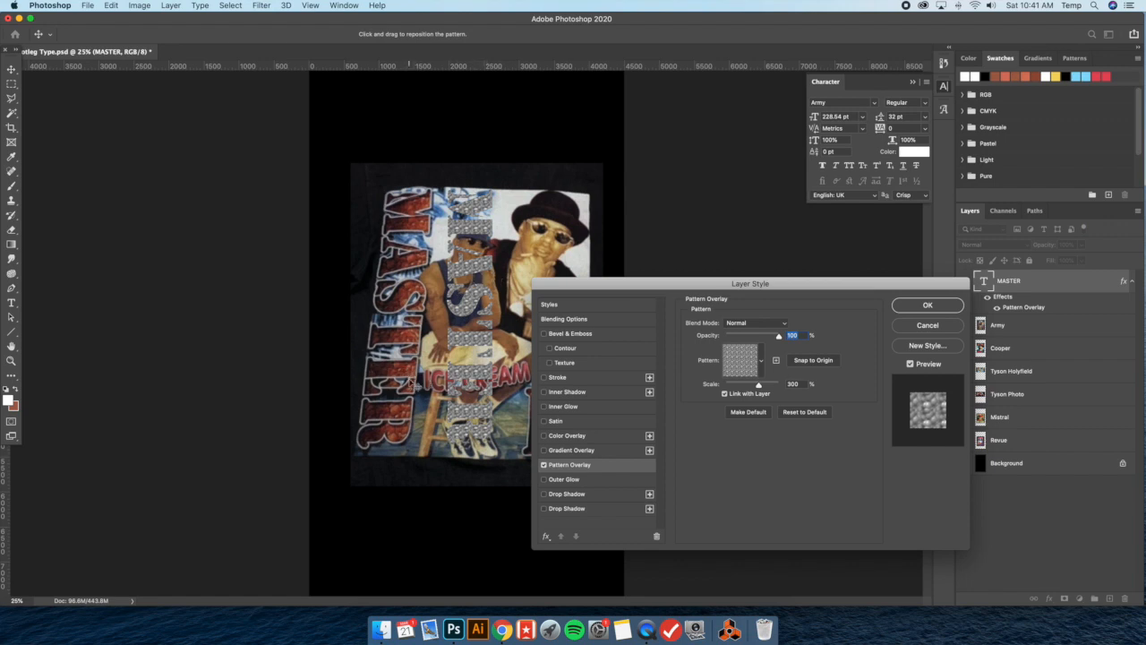
pyautogui.moveTo(484, 413); pyautogui.dragTo(488, 394)
pyautogui.click(793, 383)
pyautogui.write('400')
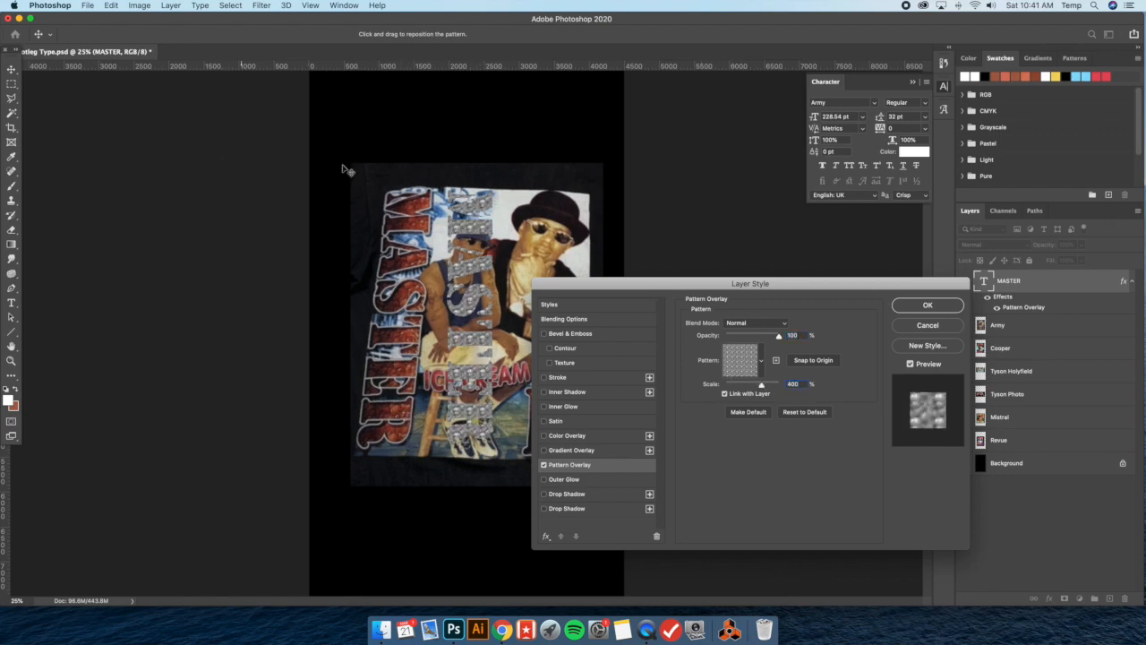
pyautogui.moveTo(449, 183); pyautogui.dragTo(412, 360)
pyautogui.moveTo(474, 335); pyautogui.dragTo(435, 340)
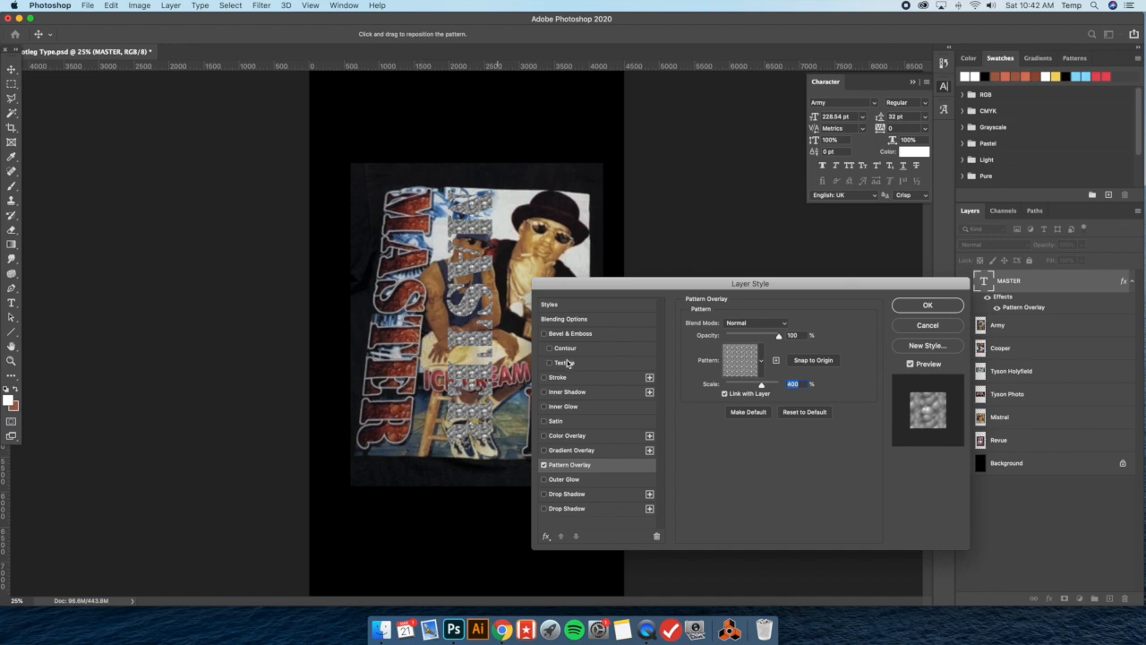
# Enable the red Color Overlay in Multiply mode on the MASTER layer and shift the overlaid pattern slightly
pyautogui.click(567, 435)
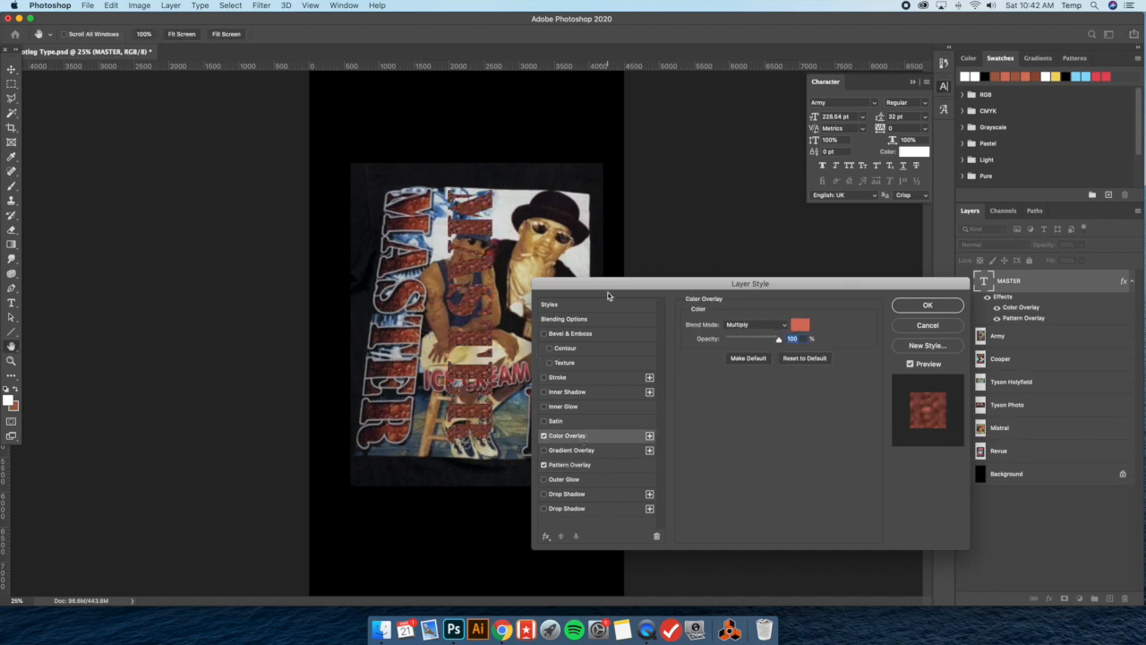
pyautogui.moveTo(613, 286); pyautogui.dragTo(612, 286)
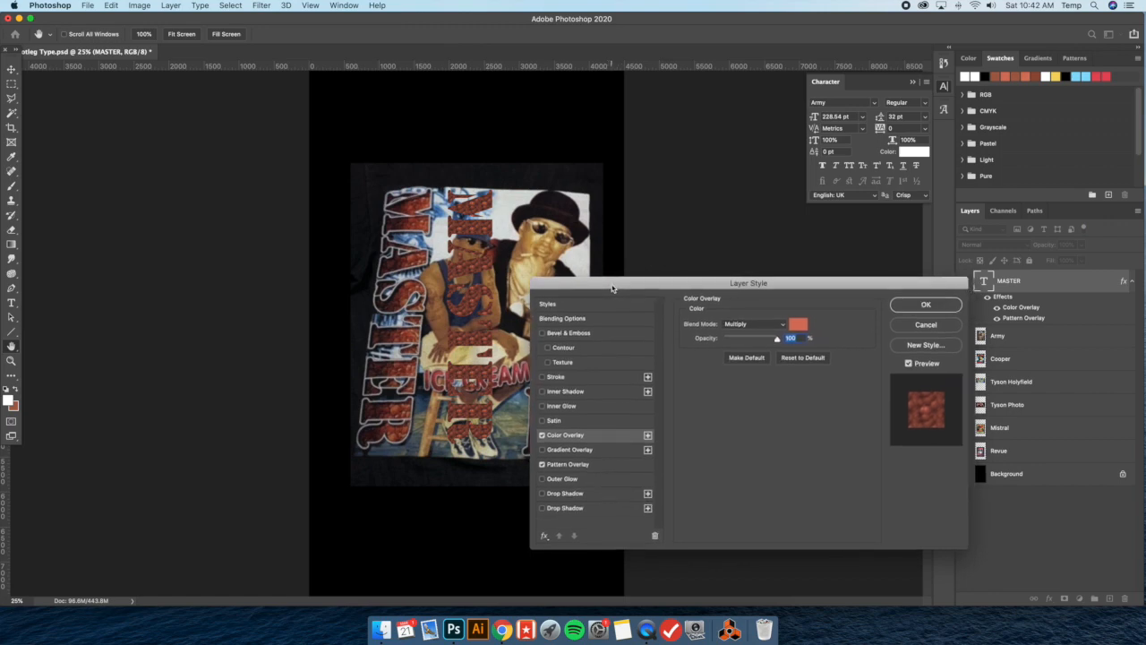
pyautogui.click(582, 464)
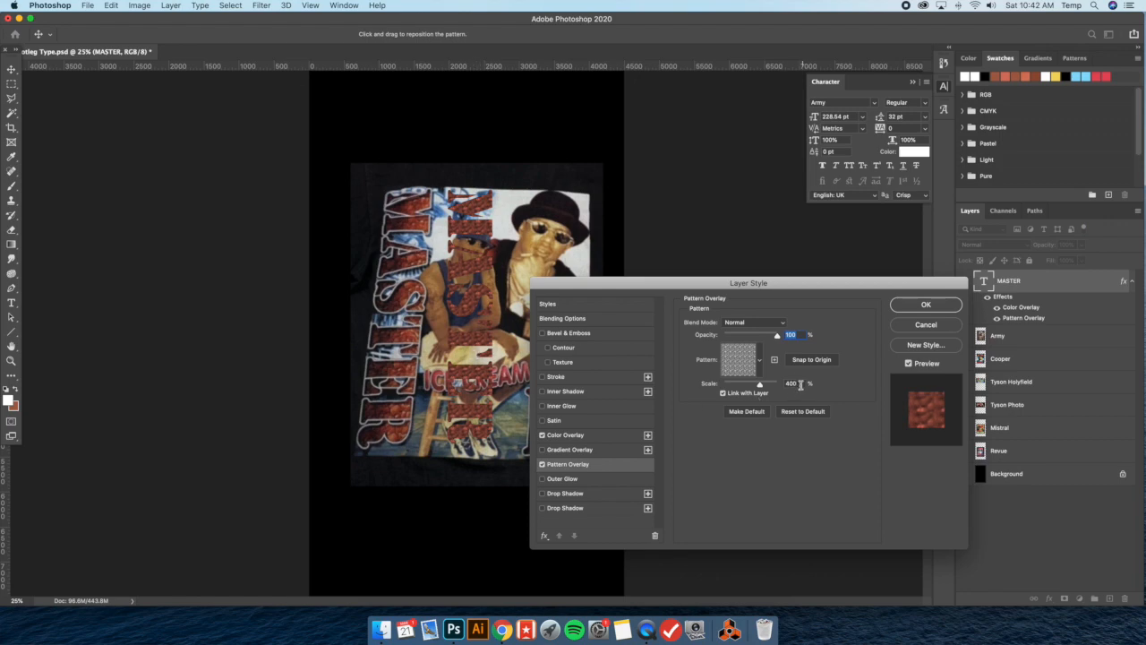
pyautogui.moveTo(456, 281); pyautogui.dragTo(448, 274)
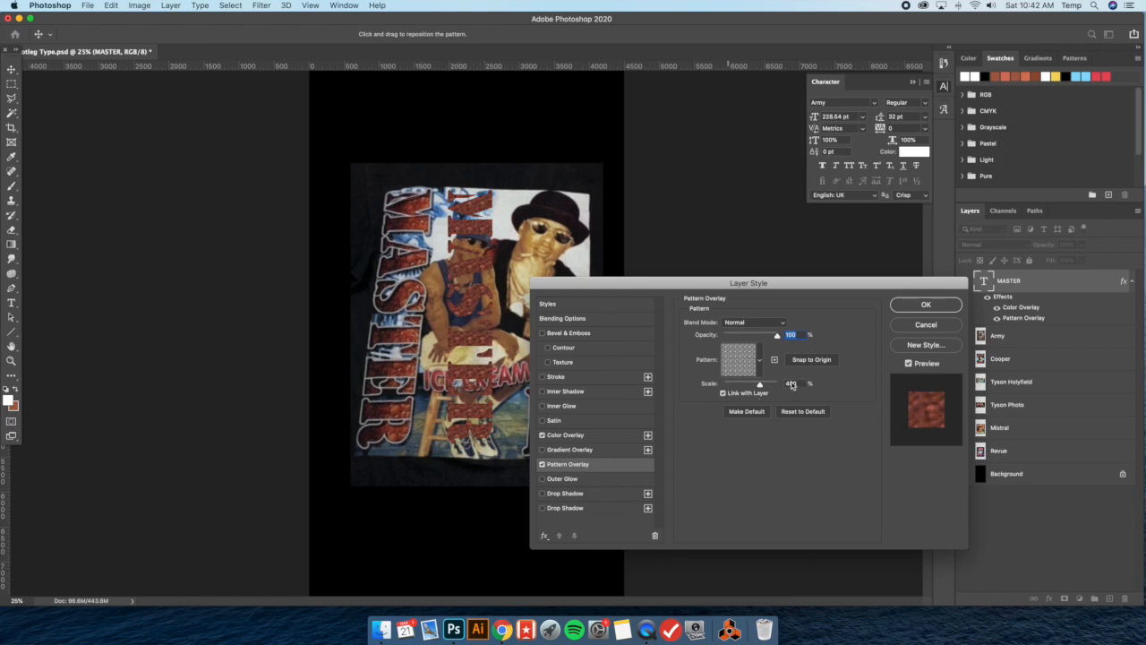
# Compare Pattern Overlay scales of 300% and 400%, and set the scale to 500%
pyautogui.moveTo(761, 384); pyautogui.dragTo(755, 385)
pyautogui.write('300')
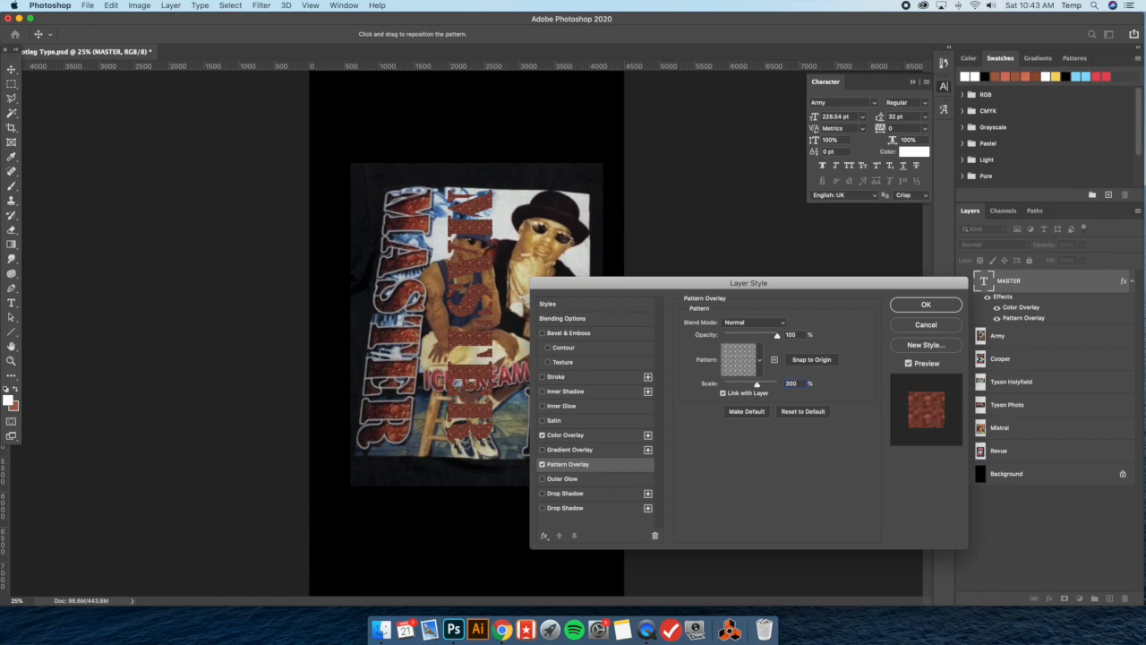
pyautogui.press('BackSpace')
pyautogui.press('BackSpace')
pyautogui.press('BackSpace')
pyautogui.write('400')
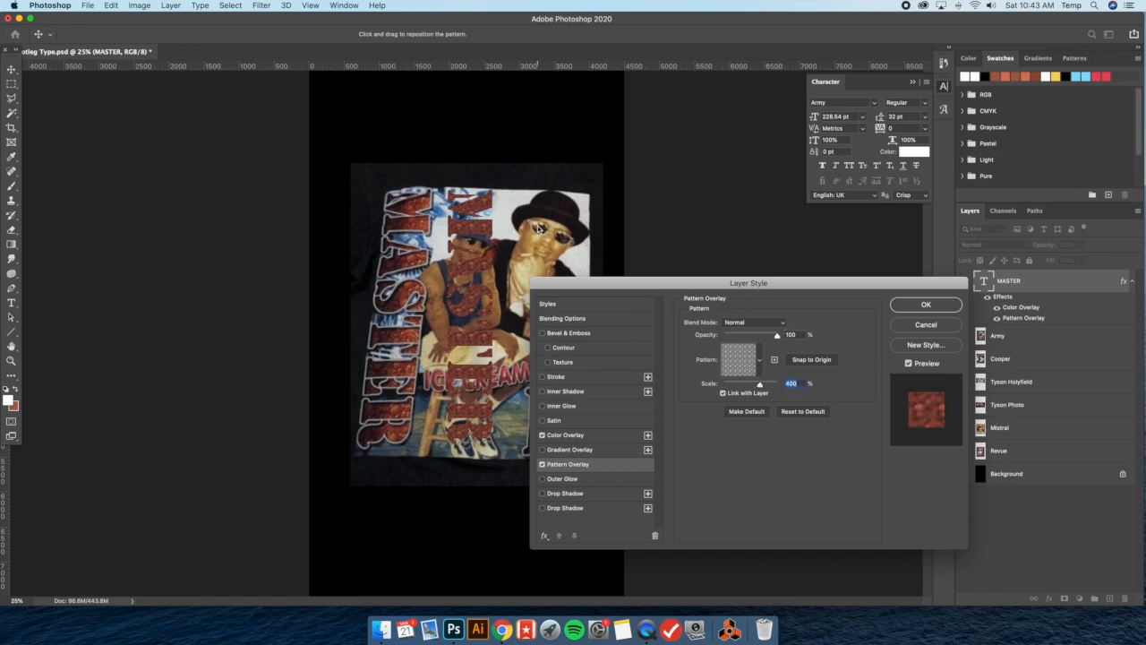
pyautogui.write('500')
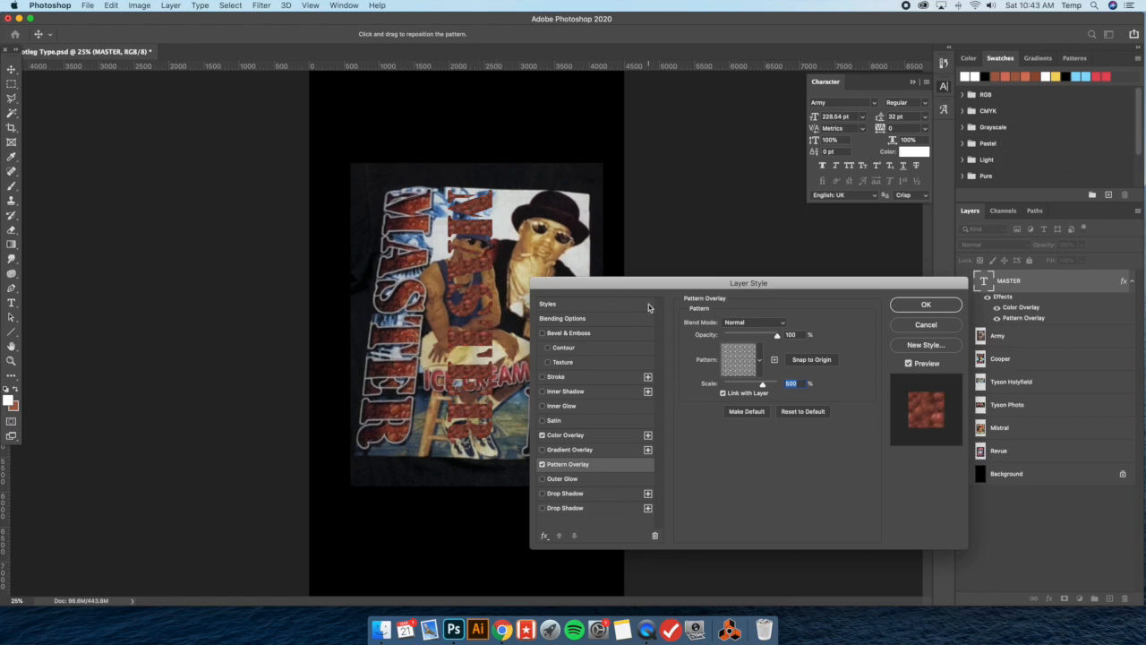
# Sample the shirt lettering's red for the Color Overlay, adjust it to a brighter coral red, and apply the layer style
pyautogui.click(599, 440)
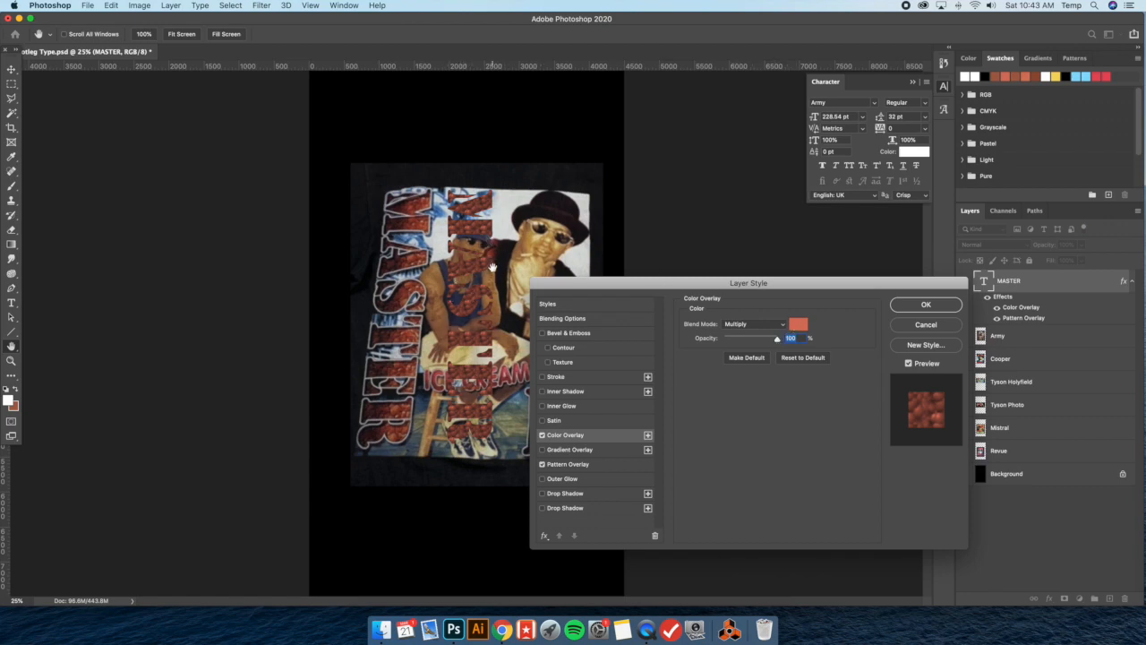
pyautogui.click(799, 325)
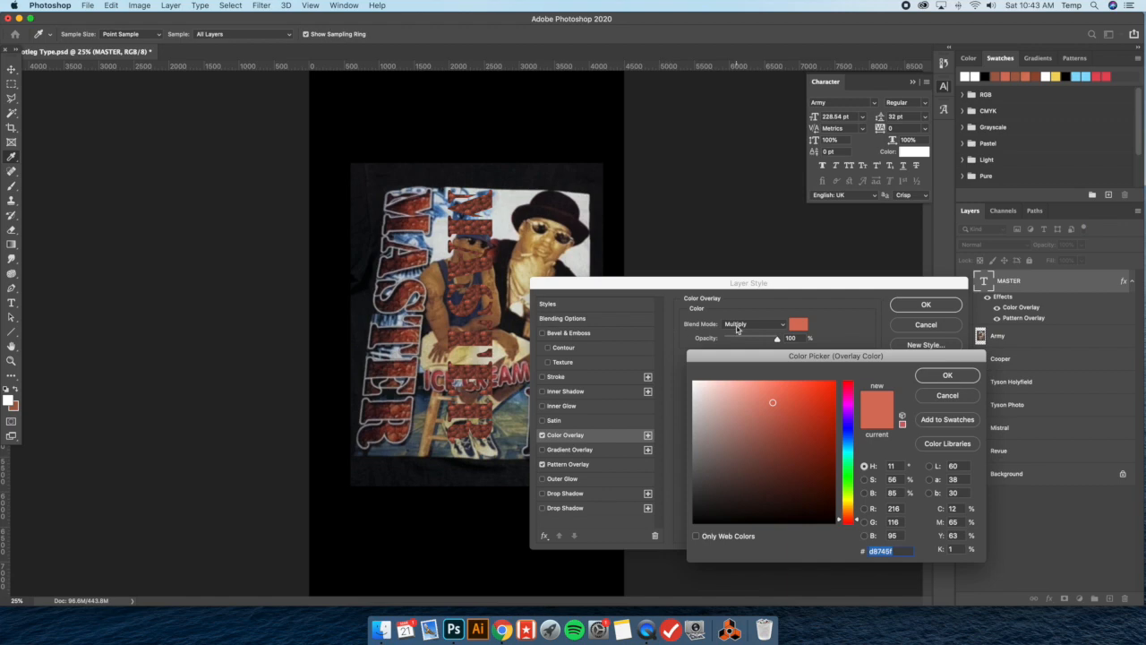
pyautogui.click(417, 281)
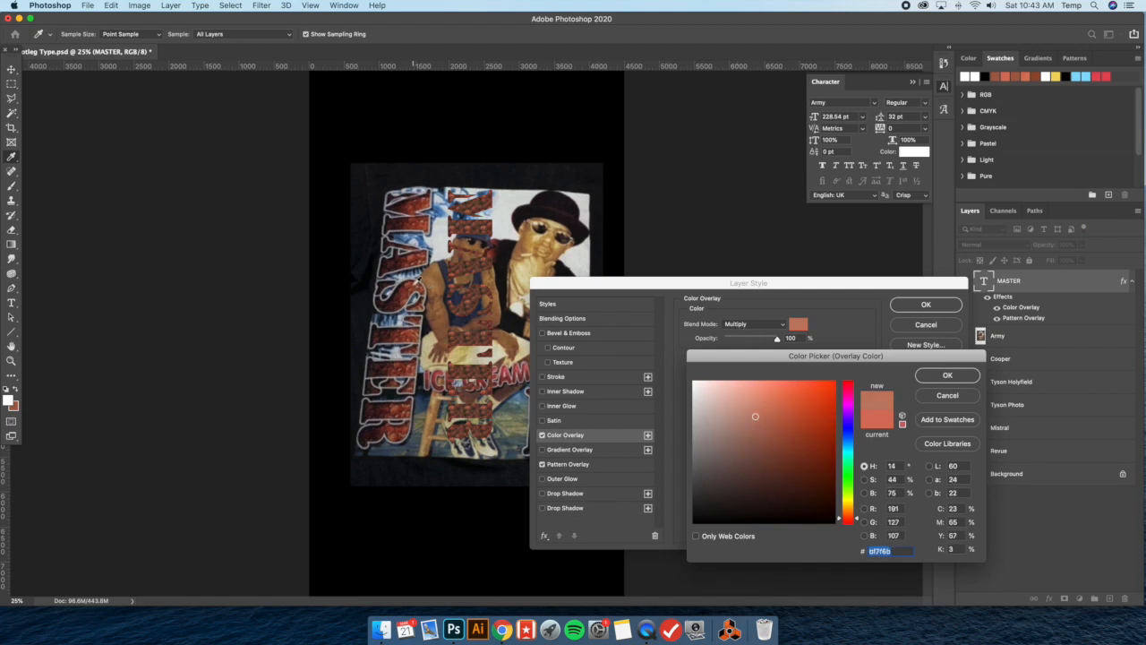
pyautogui.click(414, 256)
pyautogui.moveTo(776, 436); pyautogui.dragTo(775, 398)
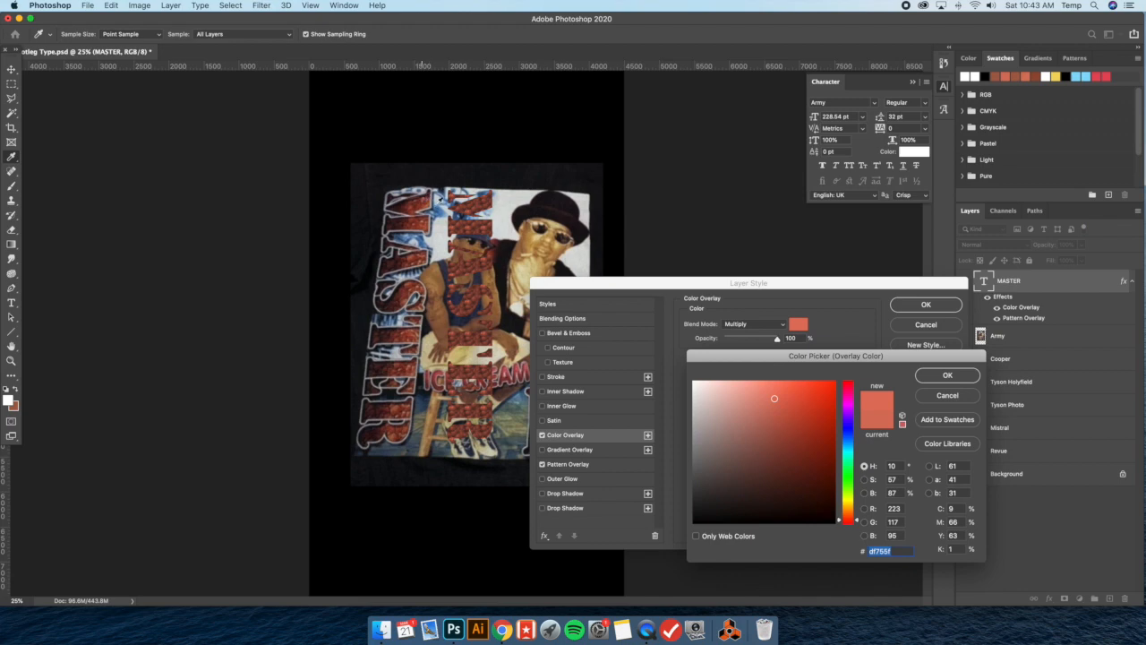
pyautogui.click(773, 395)
pyautogui.moveTo(773, 395); pyautogui.dragTo(774, 396)
pyautogui.click(965, 379)
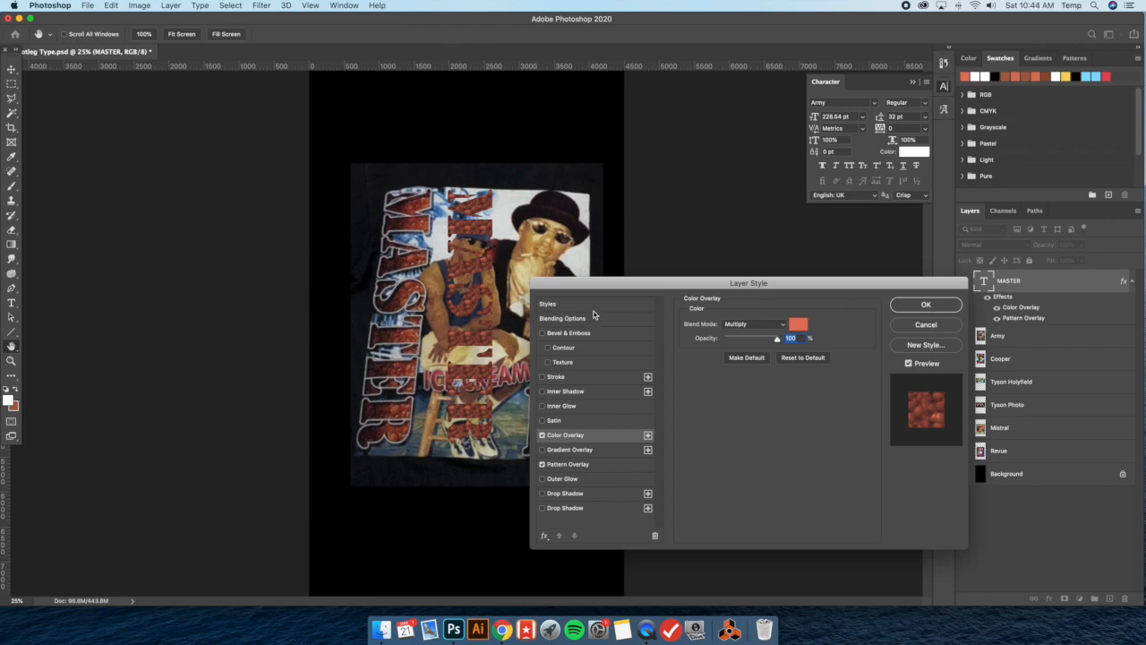
pyautogui.click(926, 306)
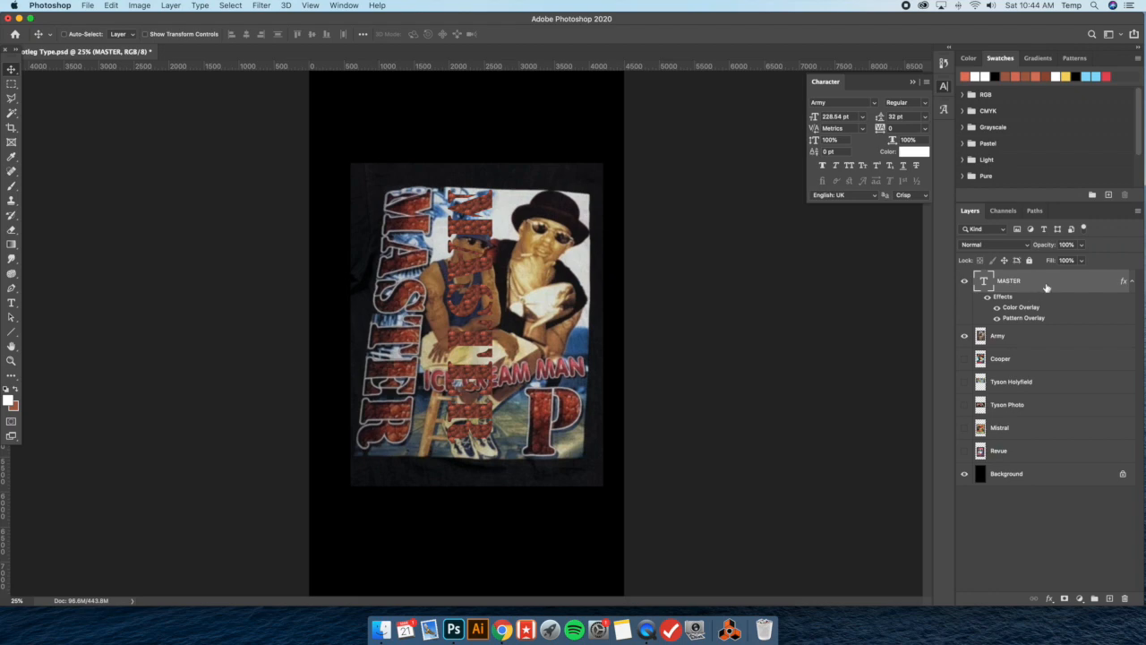
# Add a white outside Stroke of 16 px to the MASTER layer
pyautogui.doubleClick(1046, 286)
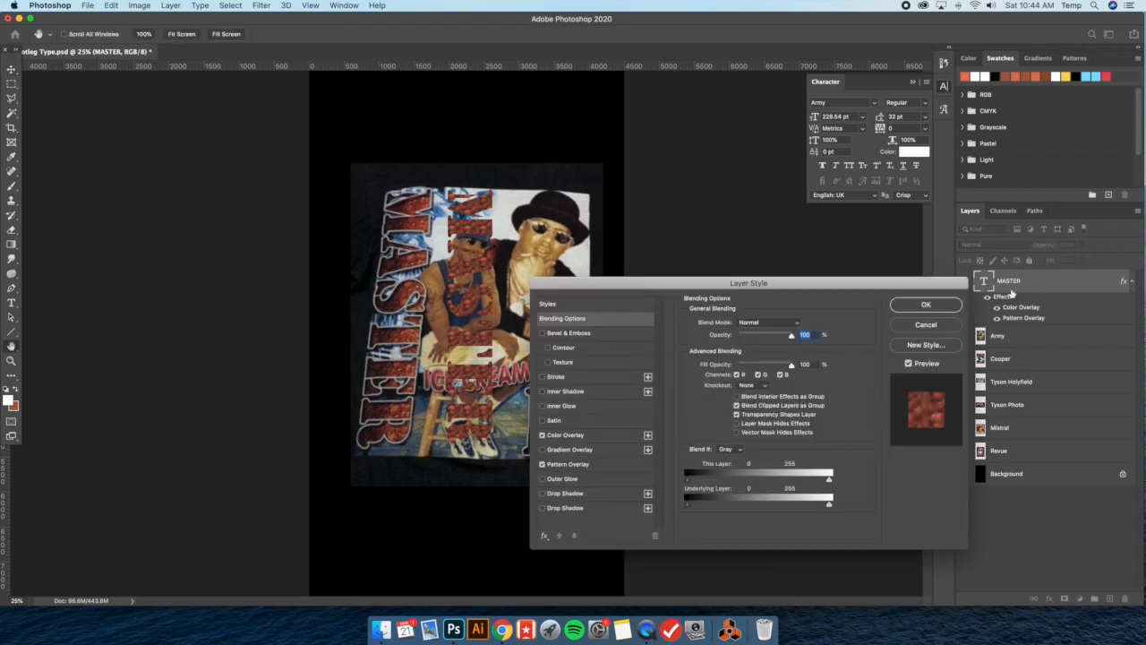
pyautogui.click(582, 377)
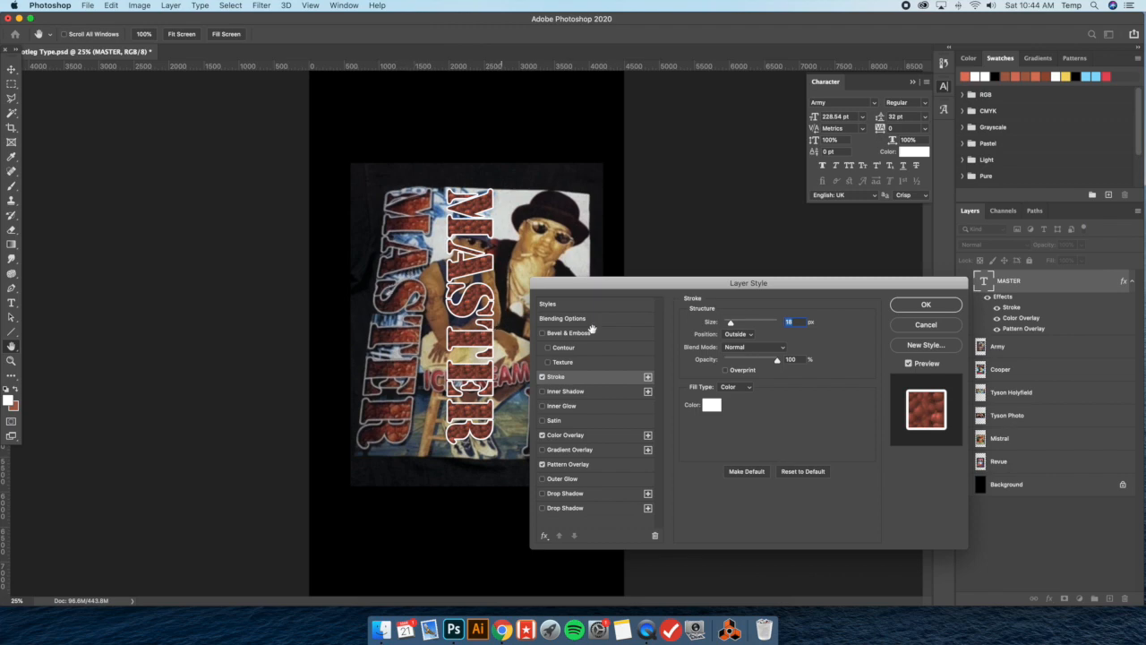
pyautogui.write('16')
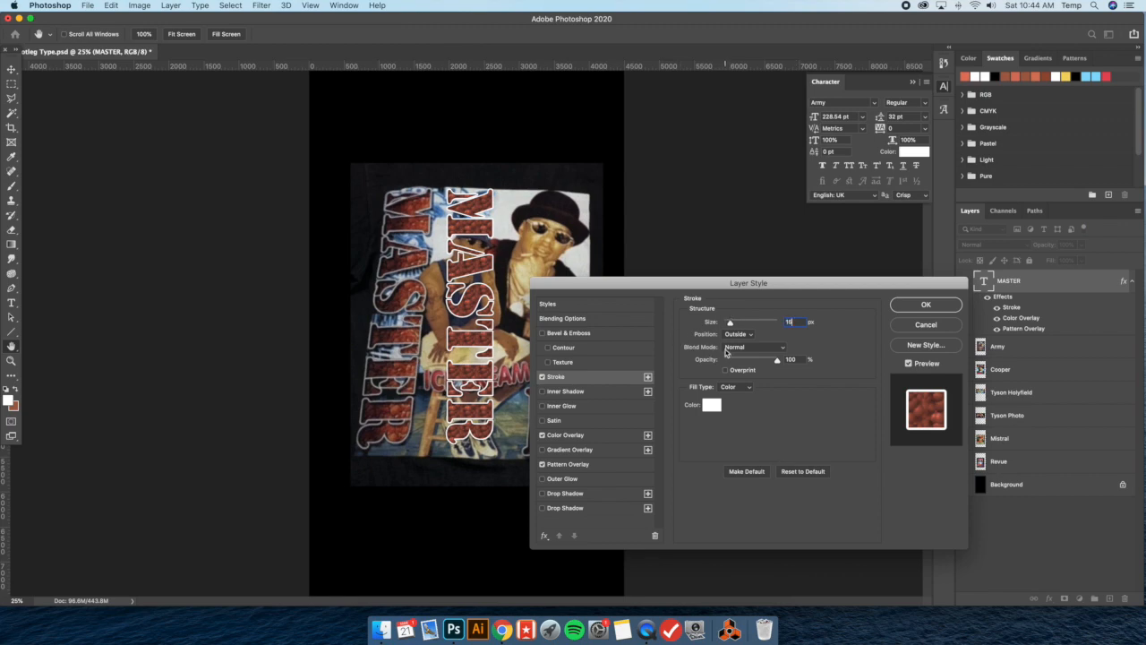
# Add a black Inner Shadow in Normal mode at 40% opacity and reposition it to about 131° and 41 px distance
pyautogui.click(584, 393)
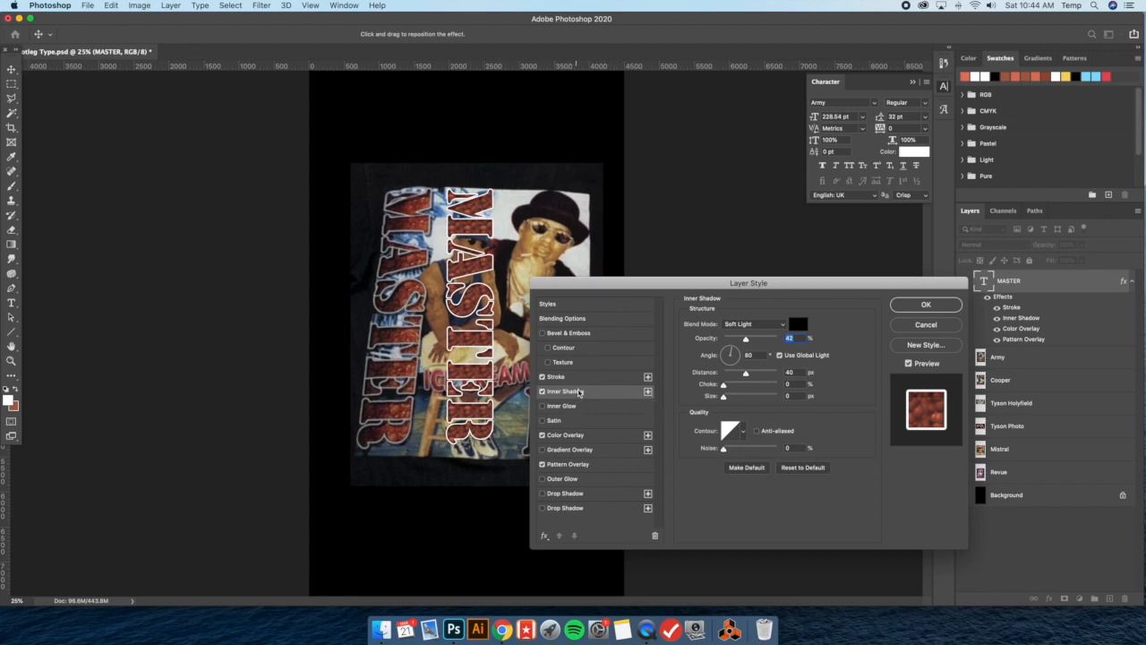
pyautogui.click(755, 325)
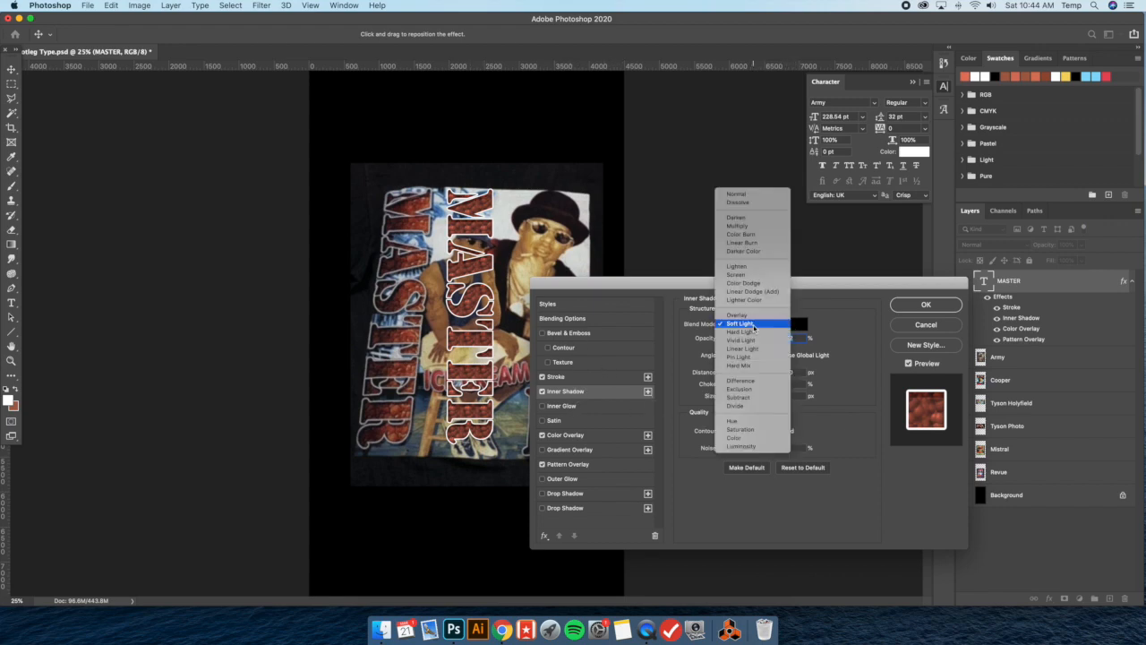
pyautogui.click(736, 194)
pyautogui.moveTo(752, 339)
pyautogui.mouseDown()
pyautogui.moveTo(766, 339)
pyautogui.moveTo(748, 341)
pyautogui.mouseUp()
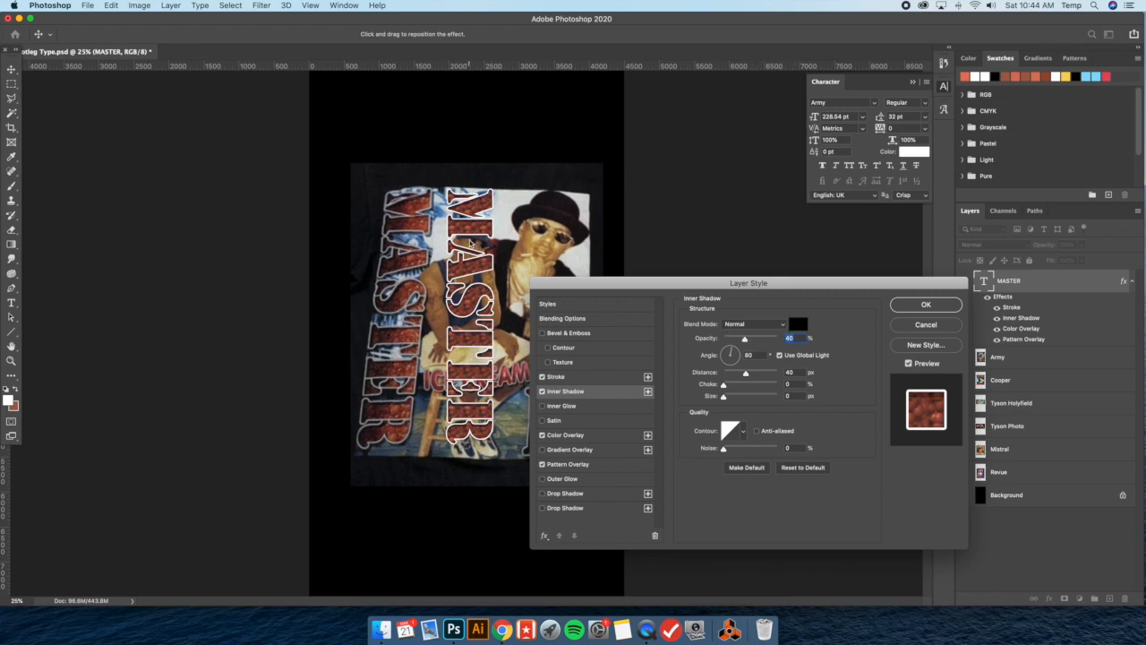
pyautogui.moveTo(471, 242); pyautogui.dragTo(472, 244)
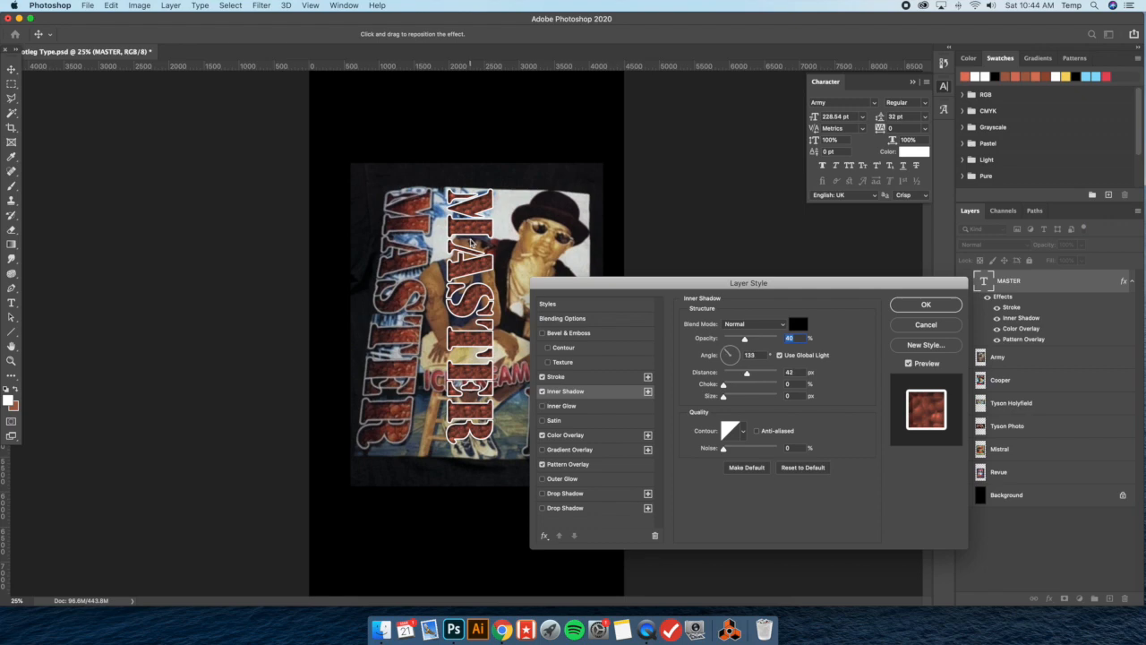
pyautogui.moveTo(471, 243); pyautogui.dragTo(471, 243)
# Try the Overlay and Hard Light blend modes on the Inner Shadow, and settle on Color Burn
pyautogui.click(749, 326)
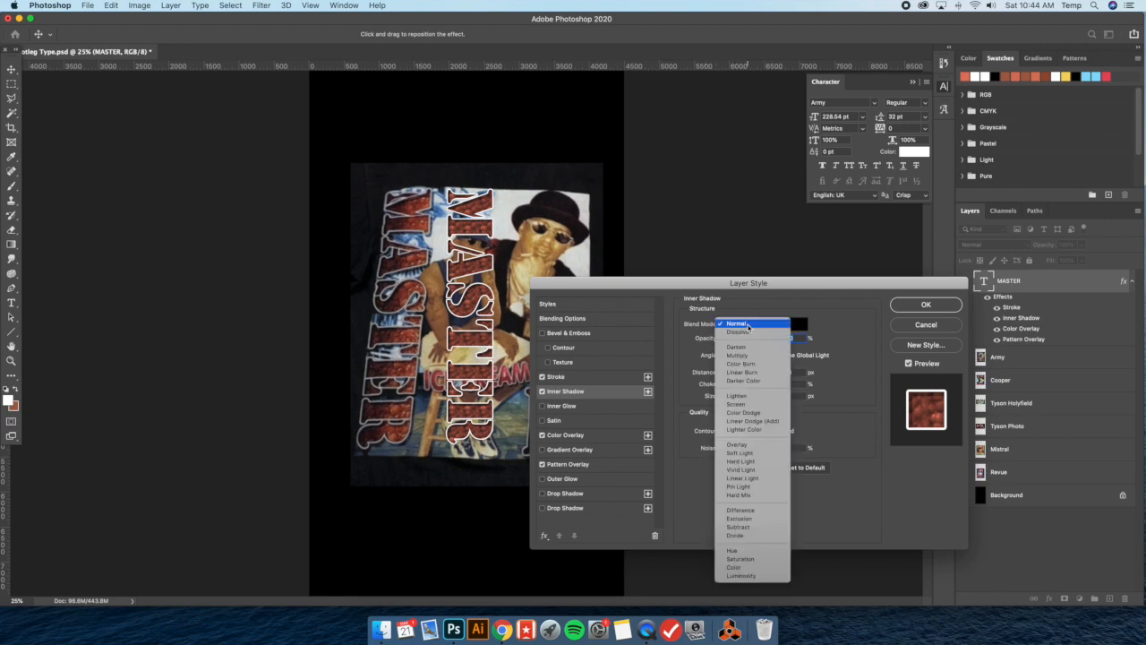
pyautogui.click(739, 444)
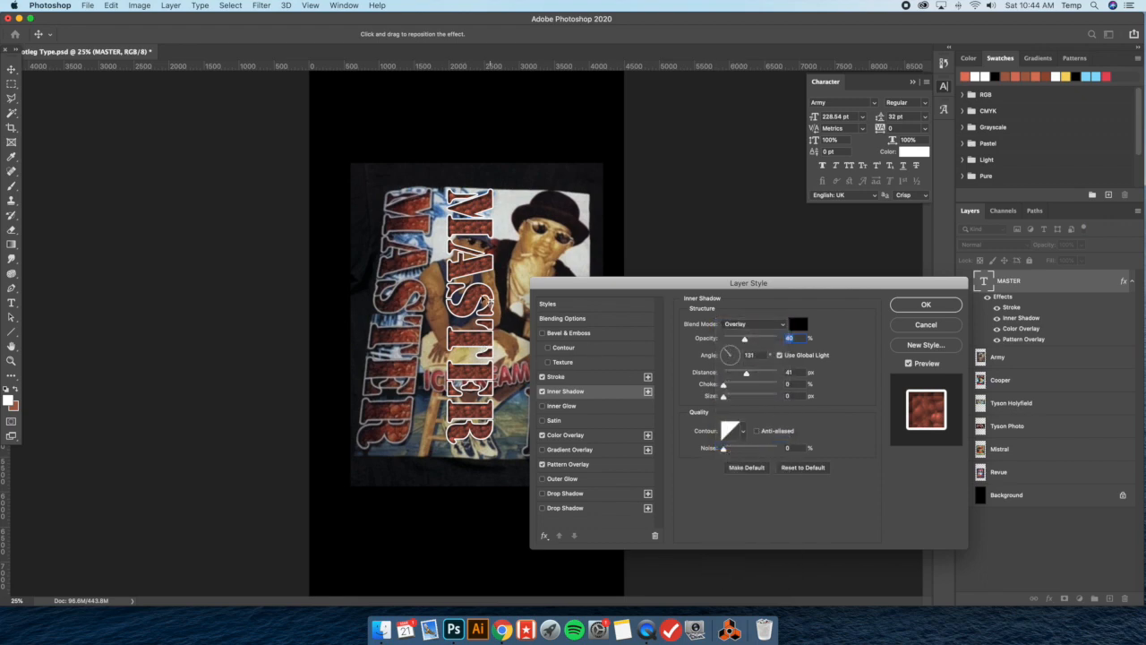
pyautogui.click(743, 322)
pyautogui.click(748, 342)
pyautogui.click(761, 325)
pyautogui.click(760, 227)
# Reposition the Inner Shadow to about 129° and 46 px distance, with size 1 px and opacity about 79%
pyautogui.moveTo(745, 339); pyautogui.dragTo(728, 339)
pyautogui.moveTo(729, 338); pyautogui.dragTo(729, 338)
pyautogui.moveTo(488, 293); pyautogui.dragTo(489, 293)
pyautogui.moveTo(475, 300); pyautogui.dragTo(472, 296)
pyautogui.moveTo(723, 400); pyautogui.dragTo(726, 400)
pyautogui.moveTo(730, 340); pyautogui.dragTo(766, 341)
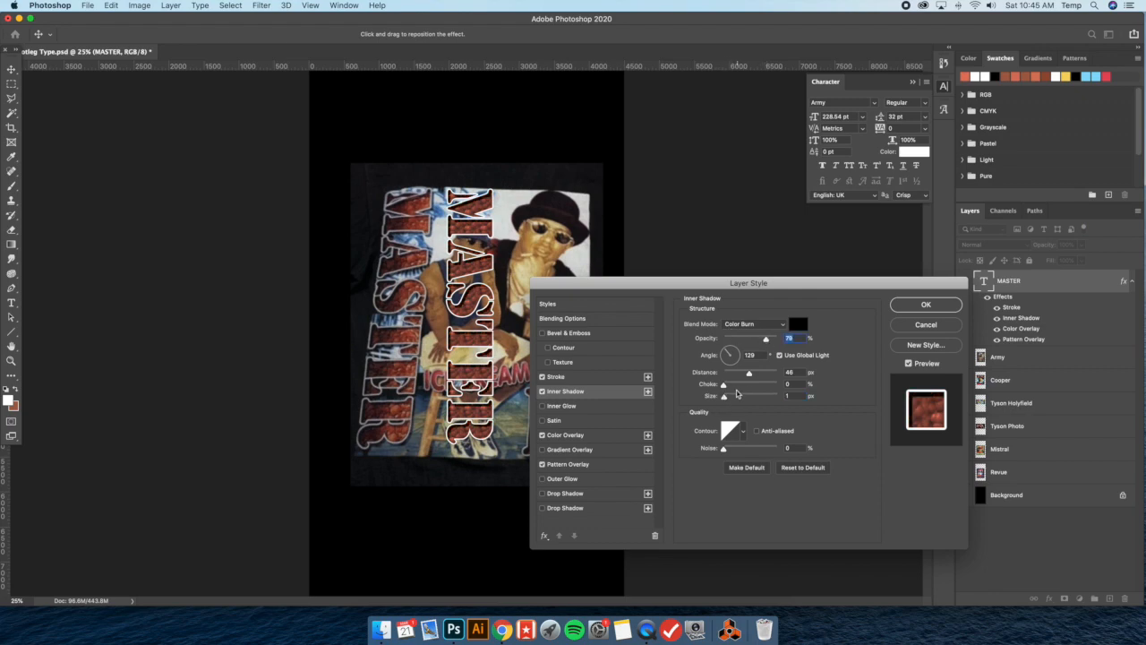
# Refine the Inner Shadow to about 140°, 34 px distance, 46 px size and 28% opacity
pyautogui.moveTo(725, 399)
pyautogui.mouseDown()
pyautogui.moveTo(744, 398)
pyautogui.moveTo(732, 396)
pyautogui.mouseUp()
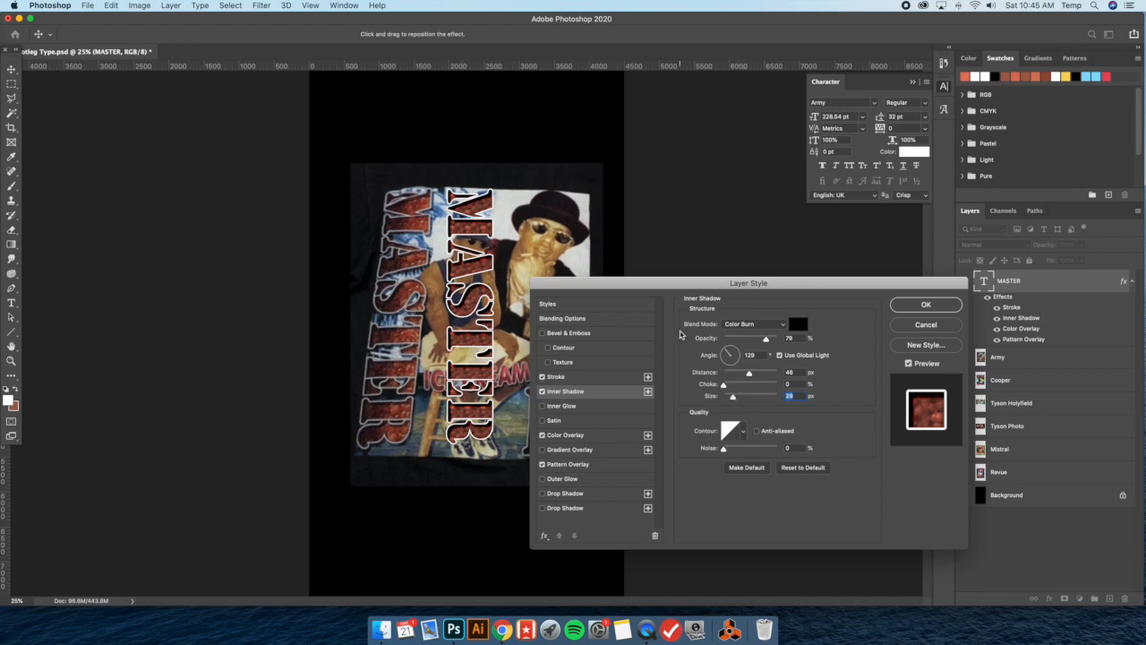
pyautogui.moveTo(732, 397); pyautogui.dragTo(729, 397)
pyautogui.moveTo(763, 344); pyautogui.dragTo(745, 341)
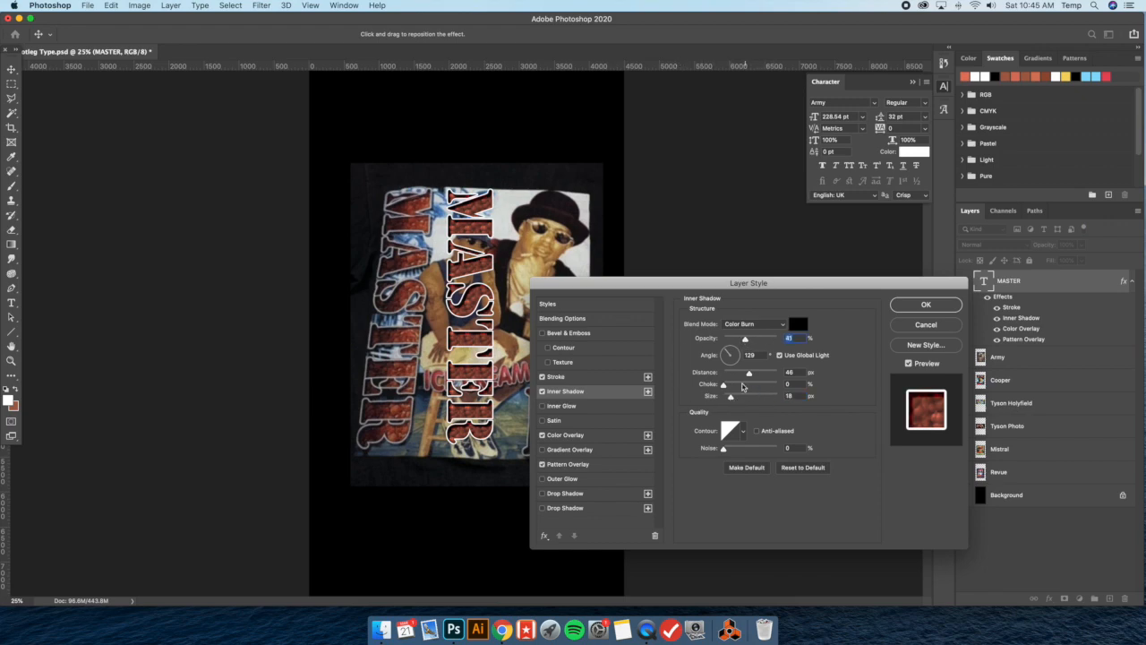
pyautogui.moveTo(731, 397); pyautogui.dragTo(739, 398)
pyautogui.moveTo(515, 291); pyautogui.dragTo(511, 287)
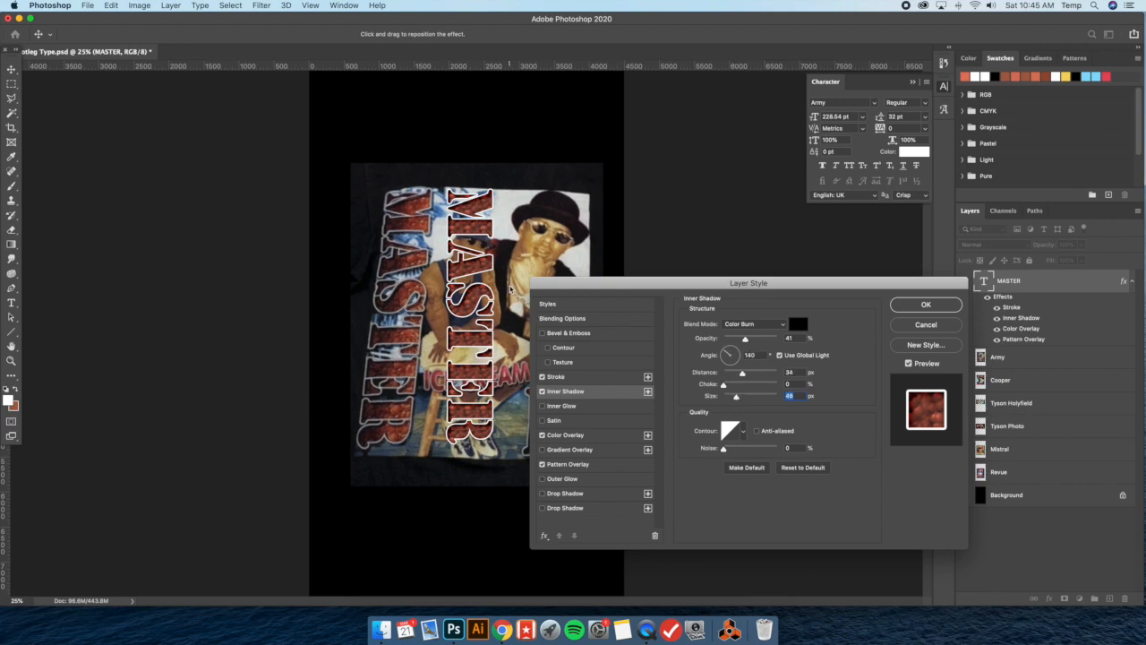
pyautogui.moveTo(745, 339); pyautogui.dragTo(738, 340)
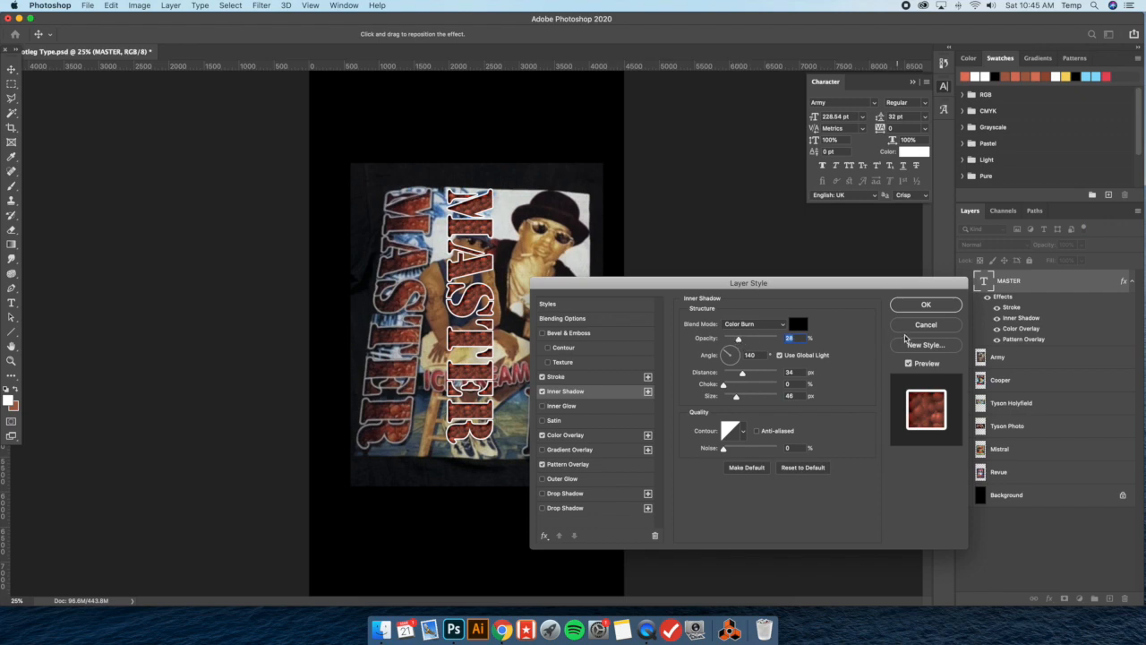
# Add a black Drop Shadow to MASTER at 50% opacity, about 131°, 65 px distance and 27 px size, and apply the layer styles
pyautogui.click(578, 512)
pyautogui.moveTo(491, 388); pyautogui.dragTo(490, 386)
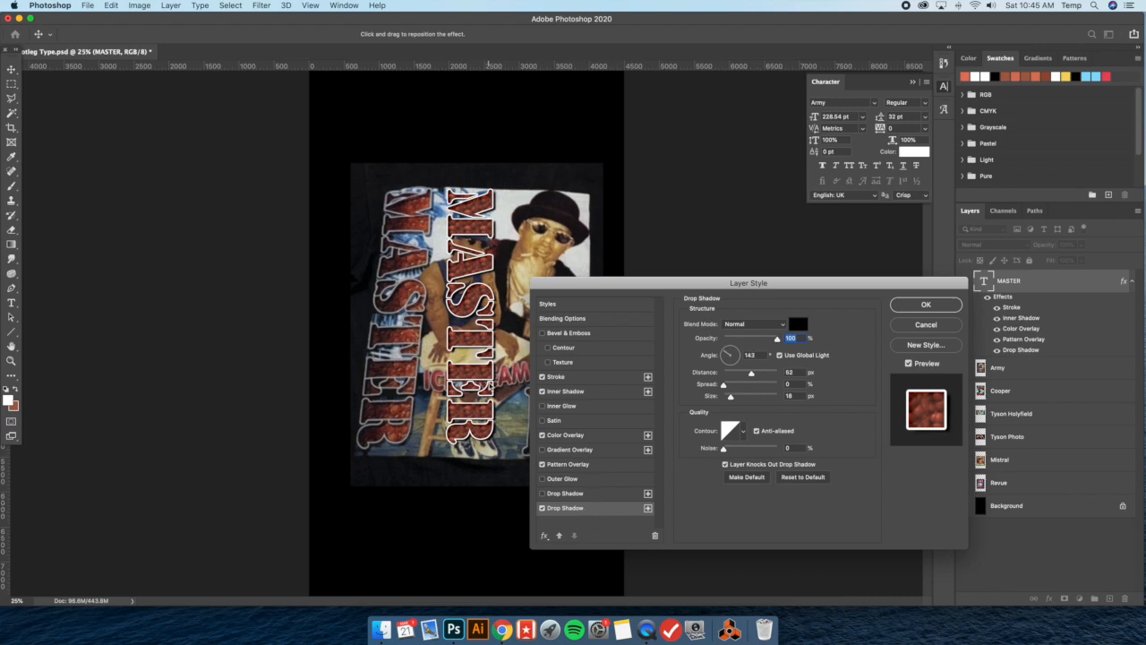
pyautogui.click(731, 397)
pyautogui.moveTo(733, 398); pyautogui.dragTo(732, 397)
pyautogui.moveTo(775, 340); pyautogui.dragTo(758, 339)
pyautogui.write('50')
pyautogui.moveTo(488, 392); pyautogui.dragTo(477, 387)
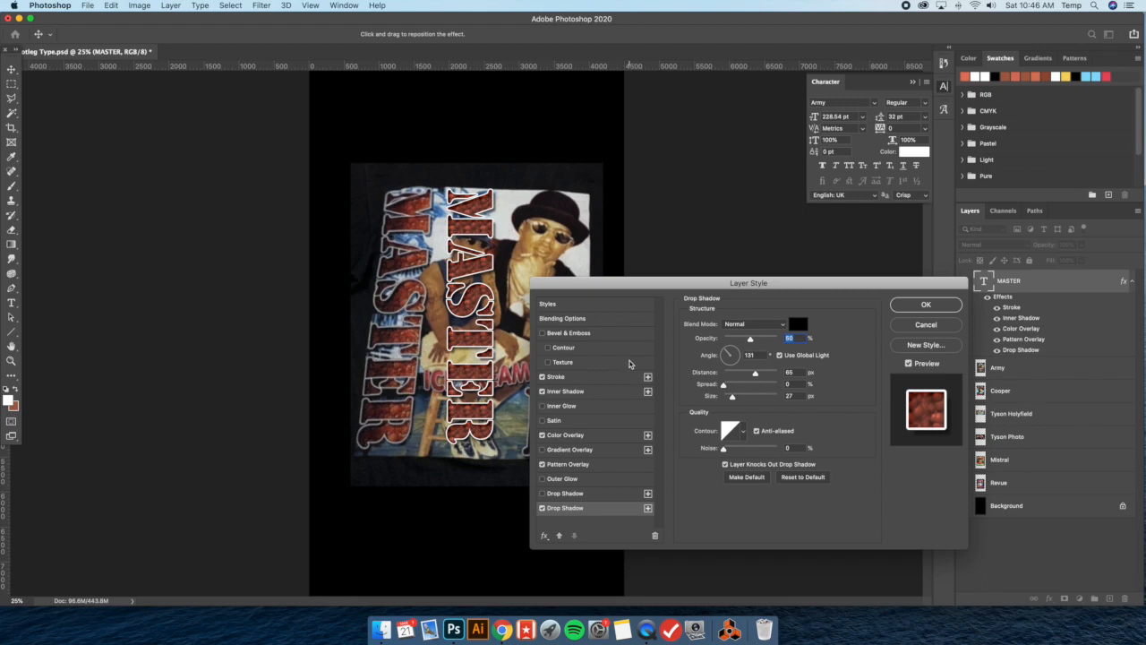
pyautogui.click(943, 306)
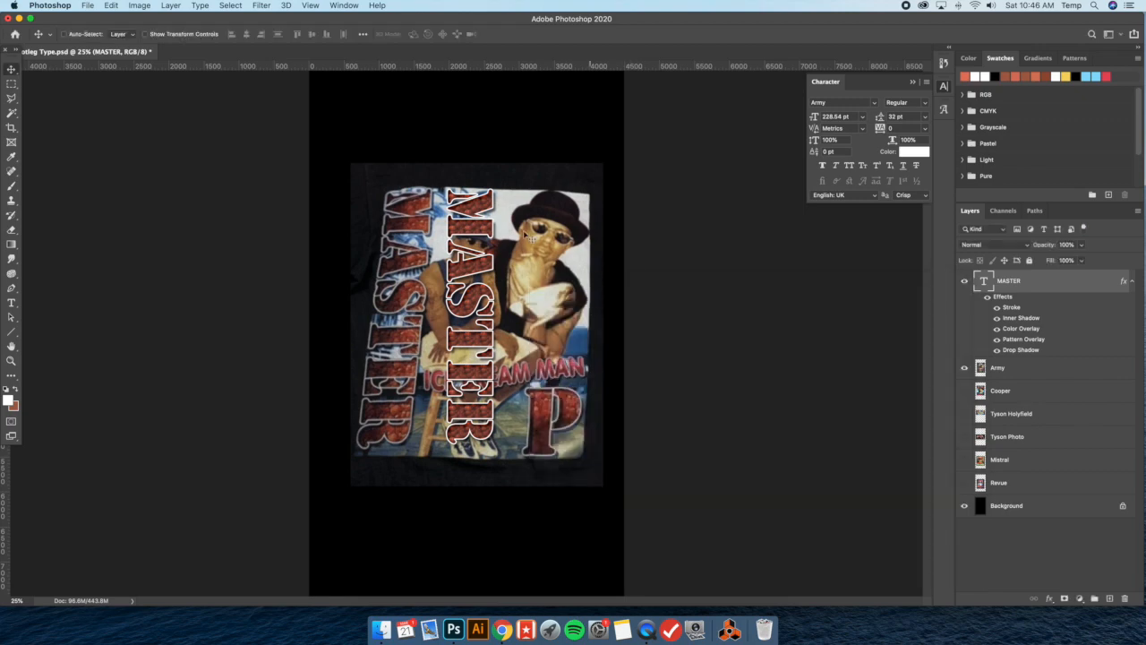
# Duplicate the styled MASTER lettering to its right and rotate the copy so it reads horizontally
pyautogui.moveTo(482, 213); pyautogui.dragTo(480, 218)
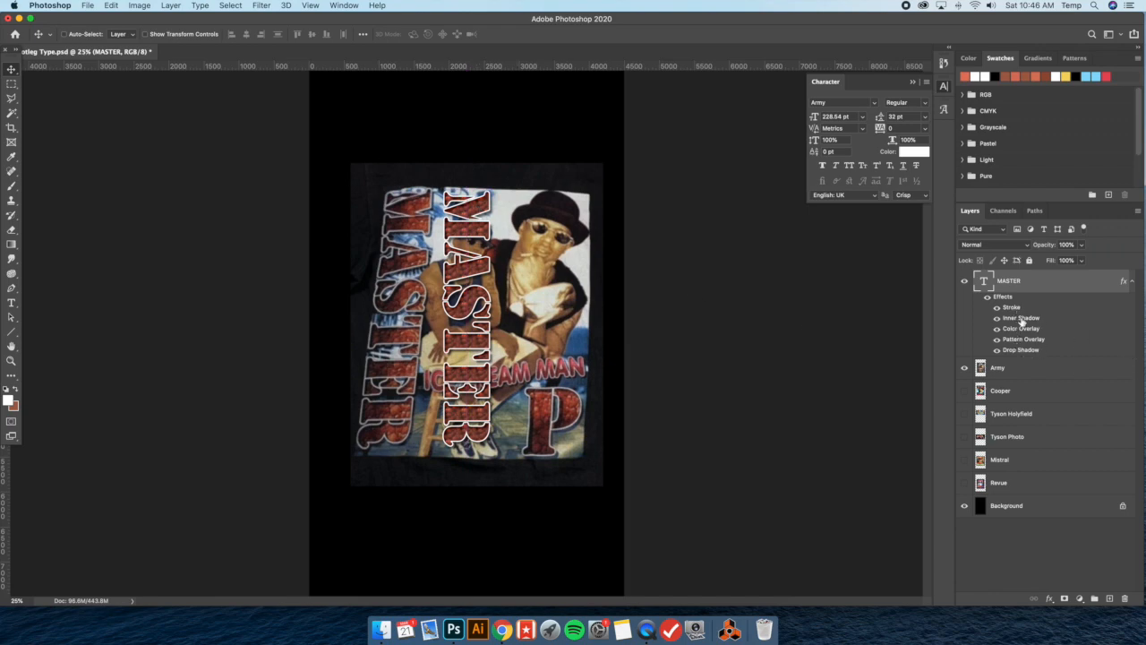
pyautogui.moveTo(468, 229); pyautogui.dragTo(464, 229)
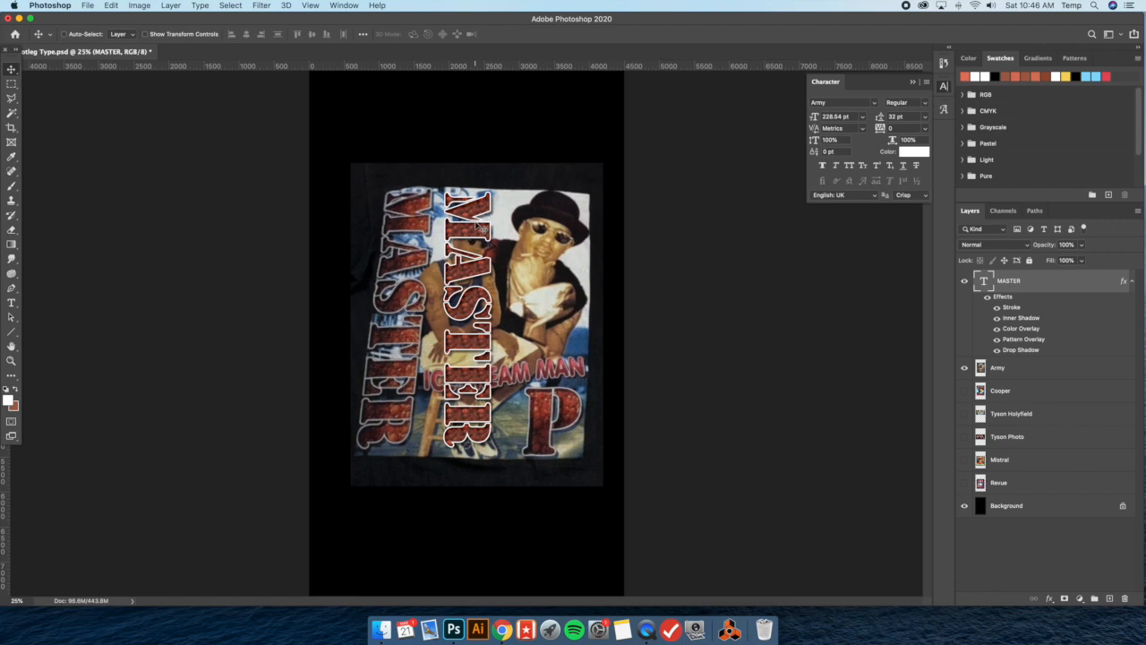
pyautogui.moveTo(480, 229); pyautogui.dragTo(557, 229)
pyautogui.click(145, 34)
pyautogui.moveTo(574, 185); pyautogui.dragTo(328, 281)
# Replace the text of the MASTER copy with P
pyautogui.doubleClick(503, 328)
pyautogui.doubleClick(533, 313)
pyautogui.write('P')
pyautogui.click(10, 71)
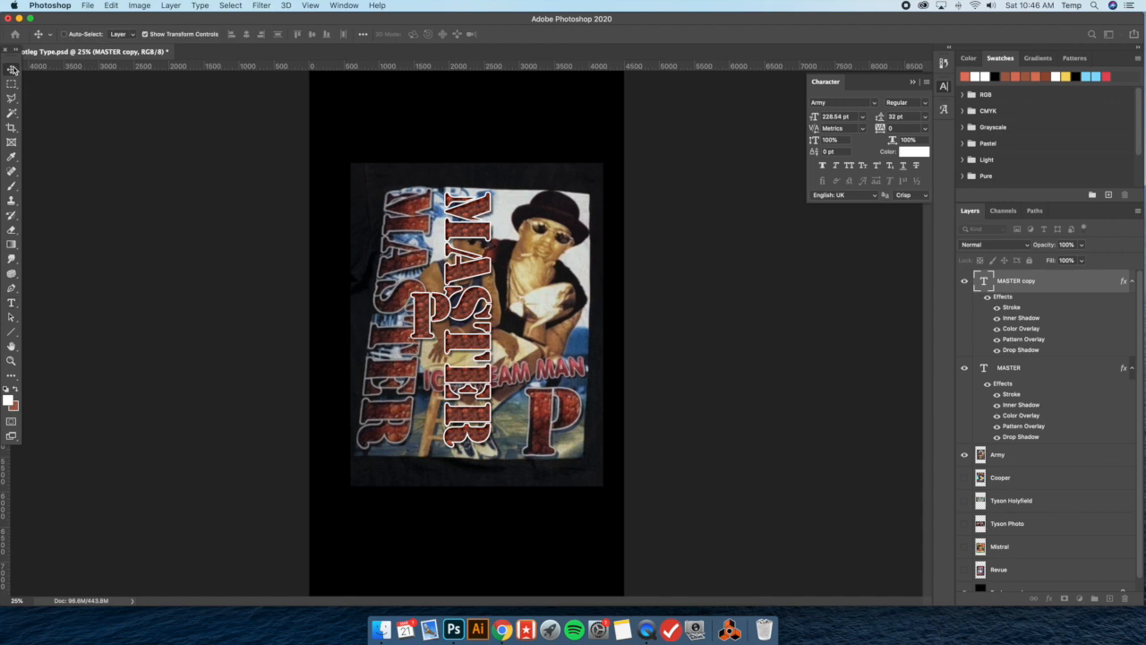
# Place the P over the shirt's original P and enlarge it to about 328 pt to match
pyautogui.moveTo(439, 313); pyautogui.dragTo(587, 367)
pyautogui.press('super+t')
pyautogui.press('Return')
pyautogui.click(148, 36)
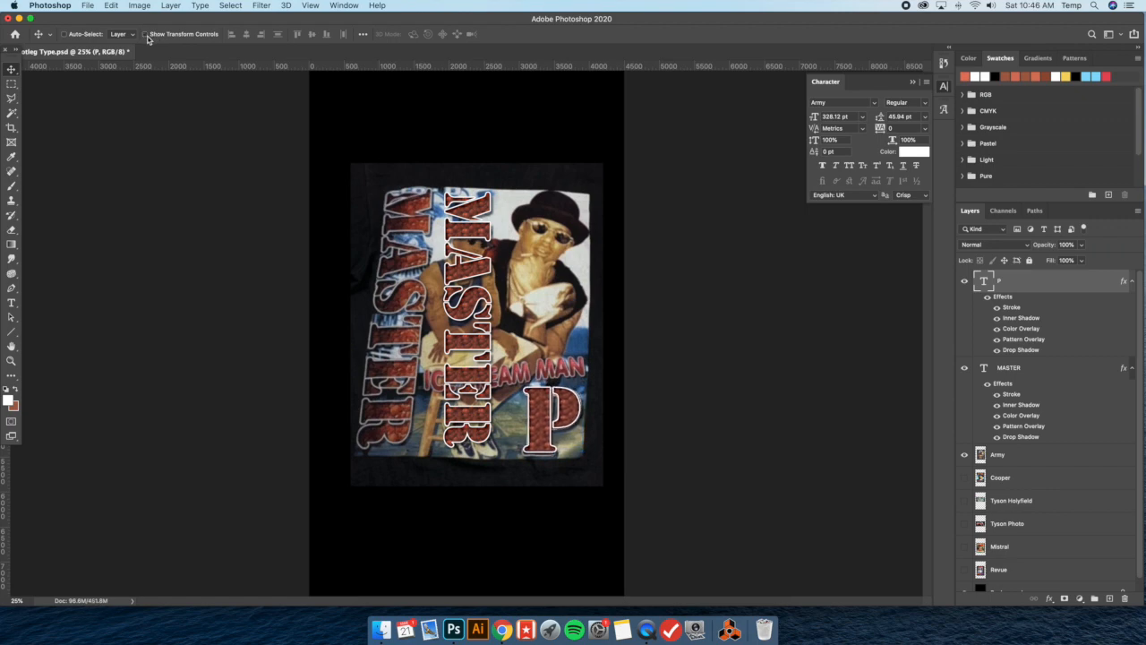
pyautogui.doubleClick(1030, 285)
pyautogui.click(592, 393)
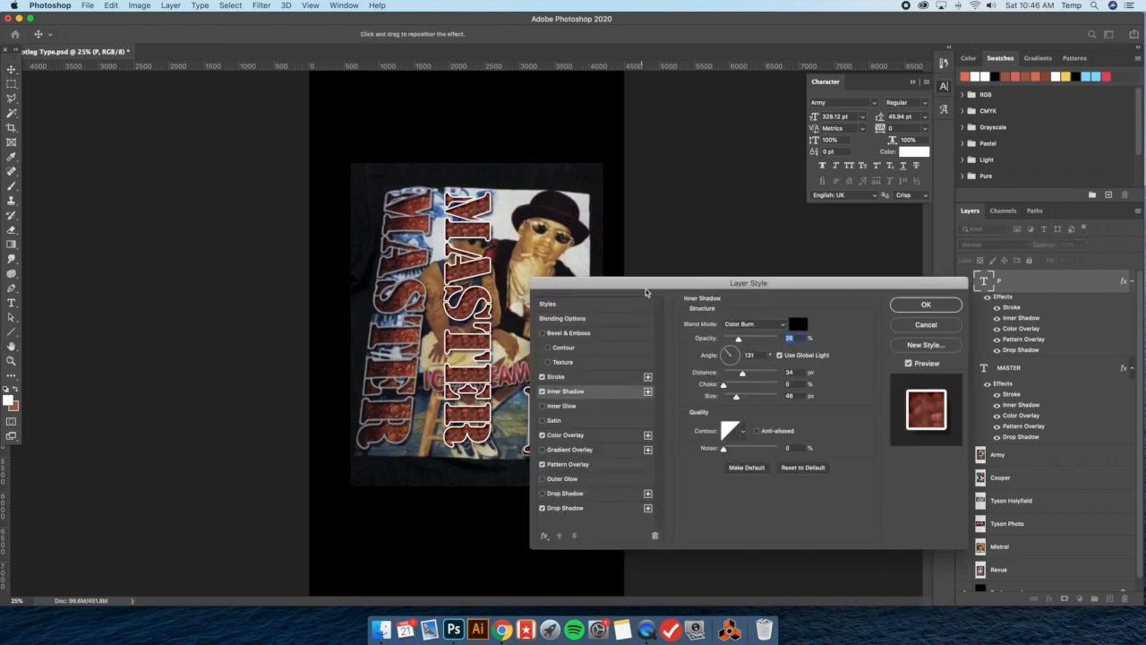
pyautogui.moveTo(647, 288); pyautogui.dragTo(736, 293)
pyautogui.moveTo(553, 352); pyautogui.dragTo(557, 354)
pyautogui.click(1015, 332)
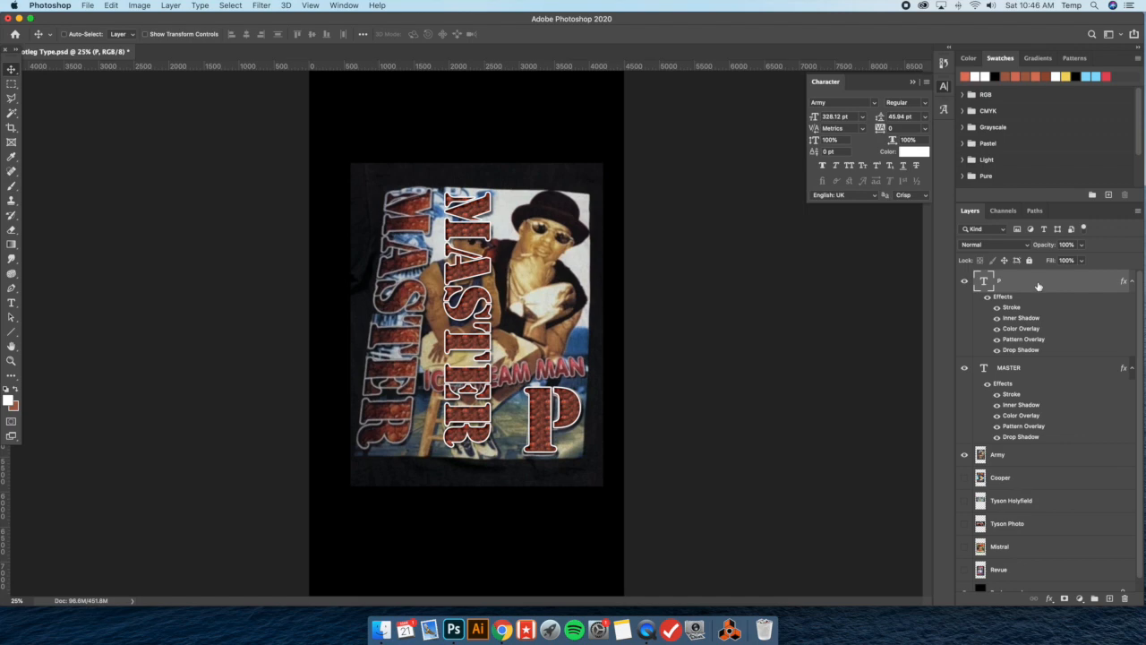
# Turn off Use Global Light for the P's Inner Shadow and reposition it to about 141° and 61 px distance
pyautogui.doubleClick(994, 306)
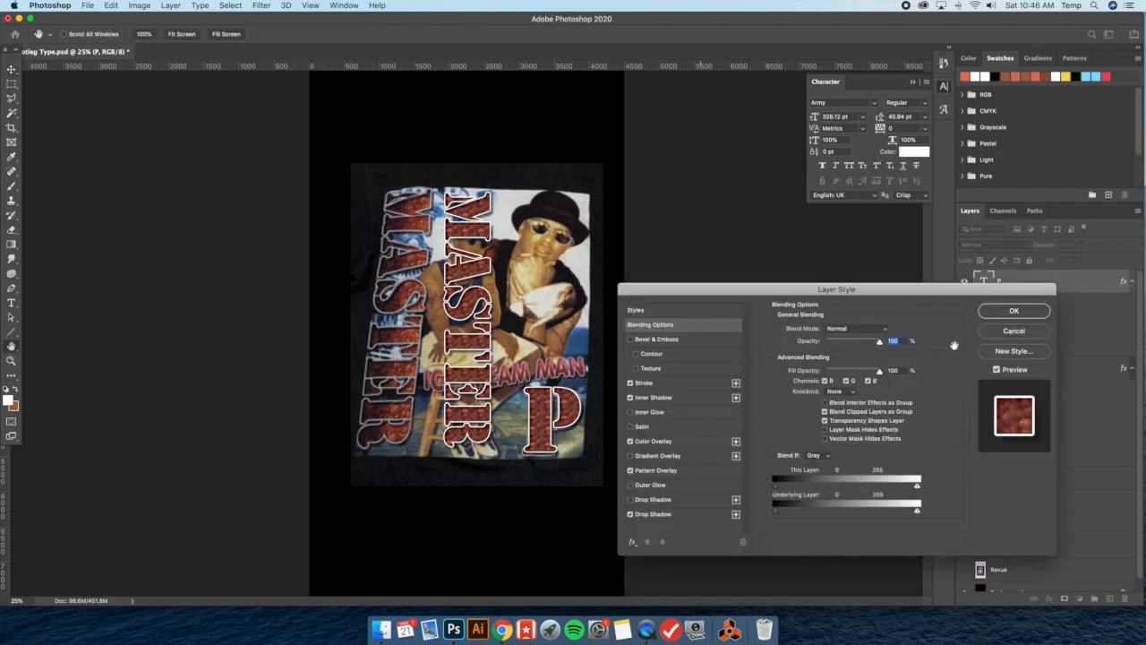
pyautogui.click(678, 515)
pyautogui.click(672, 398)
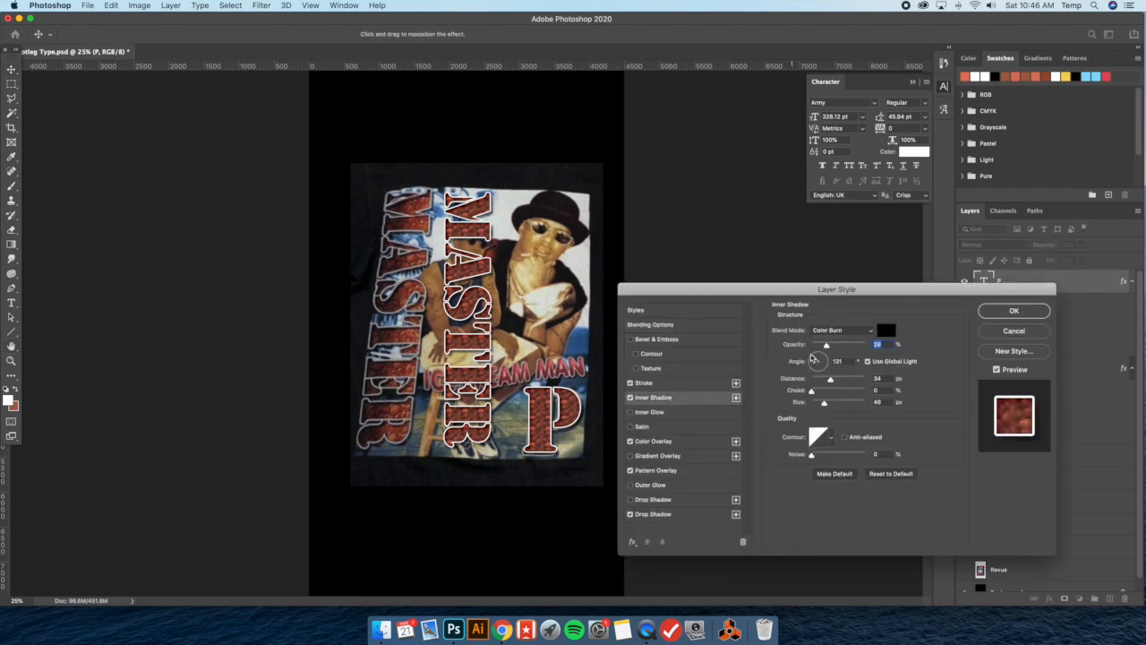
pyautogui.click(875, 366)
pyautogui.moveTo(526, 332); pyautogui.dragTo(527, 334)
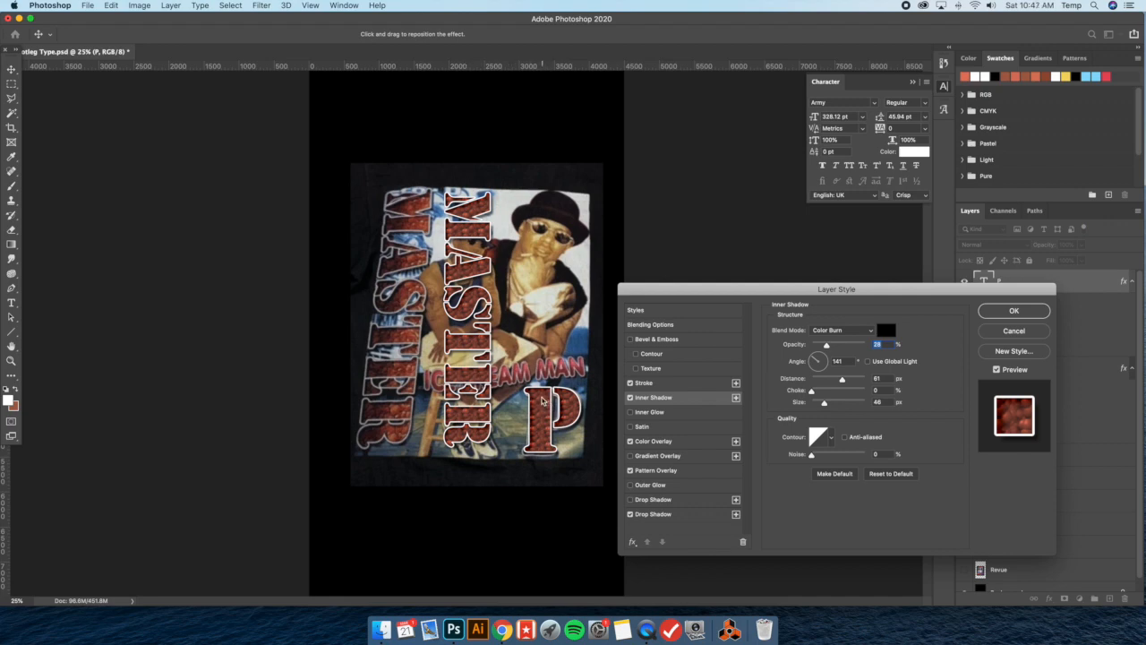
pyautogui.moveTo(544, 401); pyautogui.dragTo(542, 400)
pyautogui.click(1028, 313)
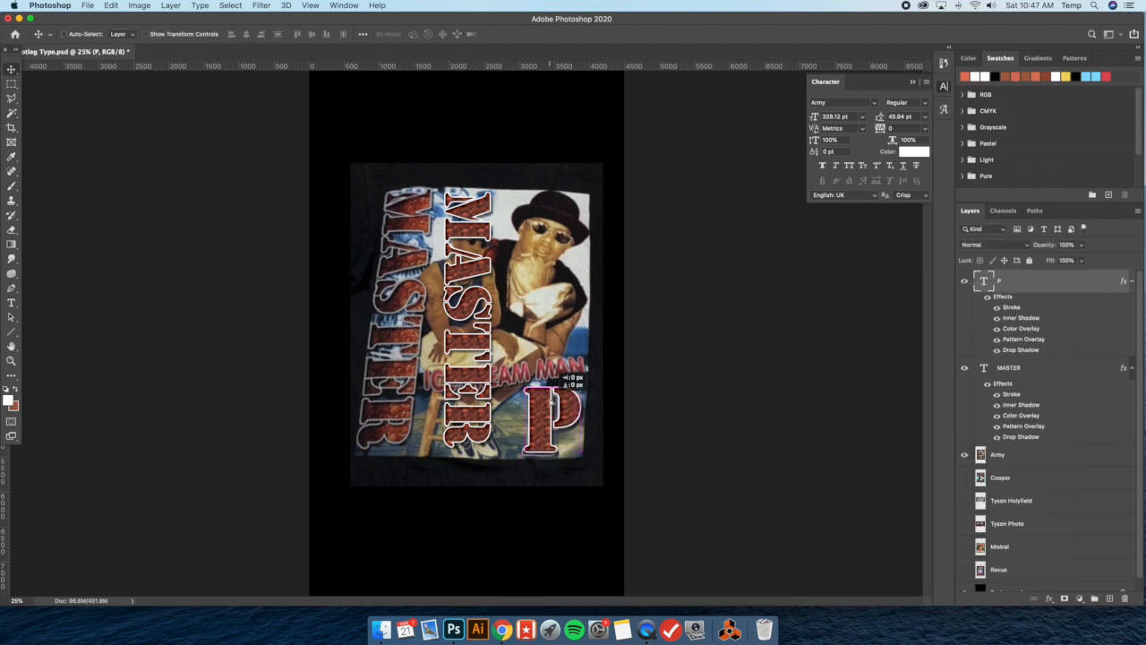
# Nudge the P over the shirt's P and move the MASTER lettering onto the shirt's original vertical MASTER
pyautogui.doubleClick(546, 399)
pyautogui.click(12, 69)
pyautogui.moveTo(542, 404)
pyautogui.mouseDown()
pyautogui.moveTo(571, 404)
pyautogui.moveTo(542, 402)
pyautogui.mouseUp()
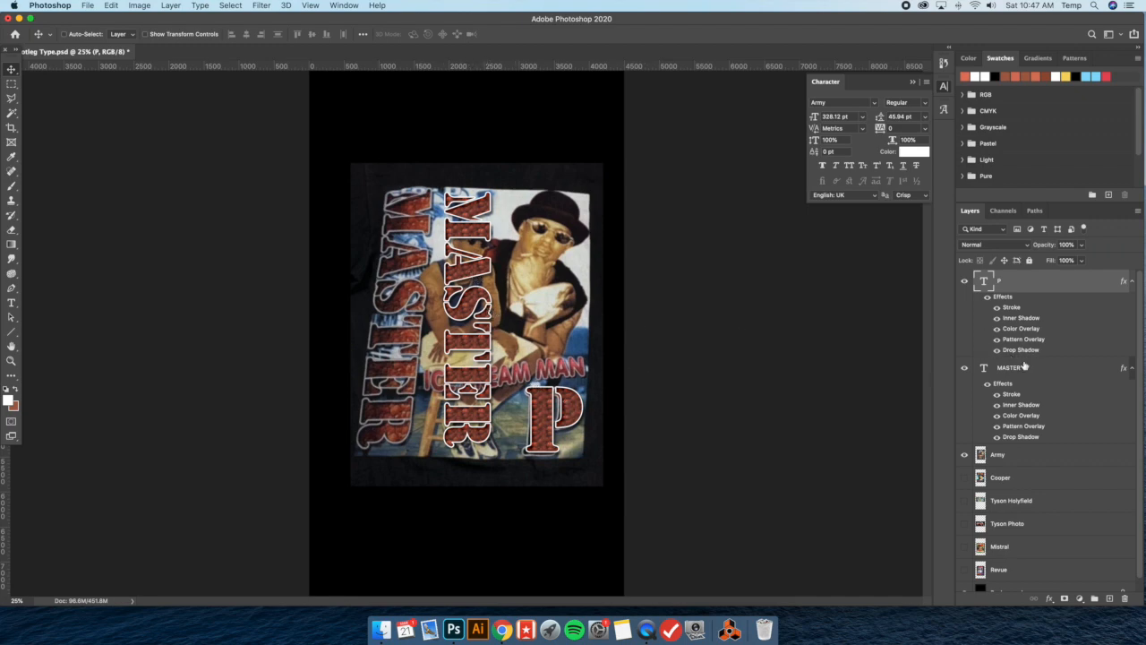
pyautogui.click(976, 362)
pyautogui.moveTo(475, 273); pyautogui.dragTo(396, 270)
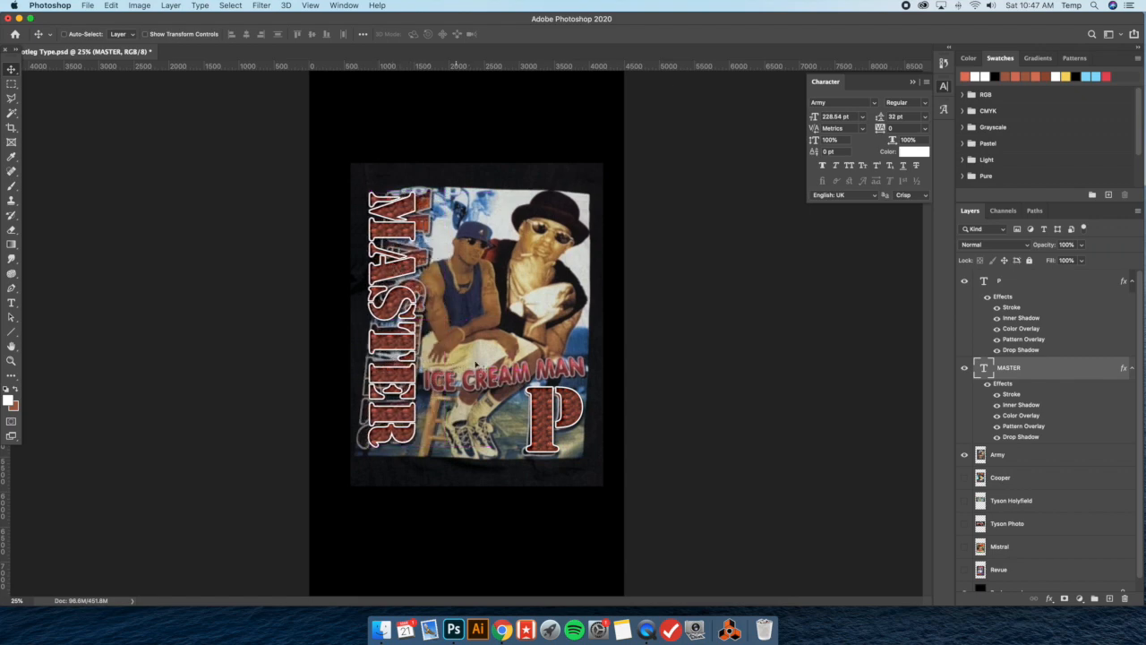
# Add the text ICE CREAM MAN in Arial Rounded MT Bold at 100 pt above the shirt's original slogan
pyautogui.click(12, 303)
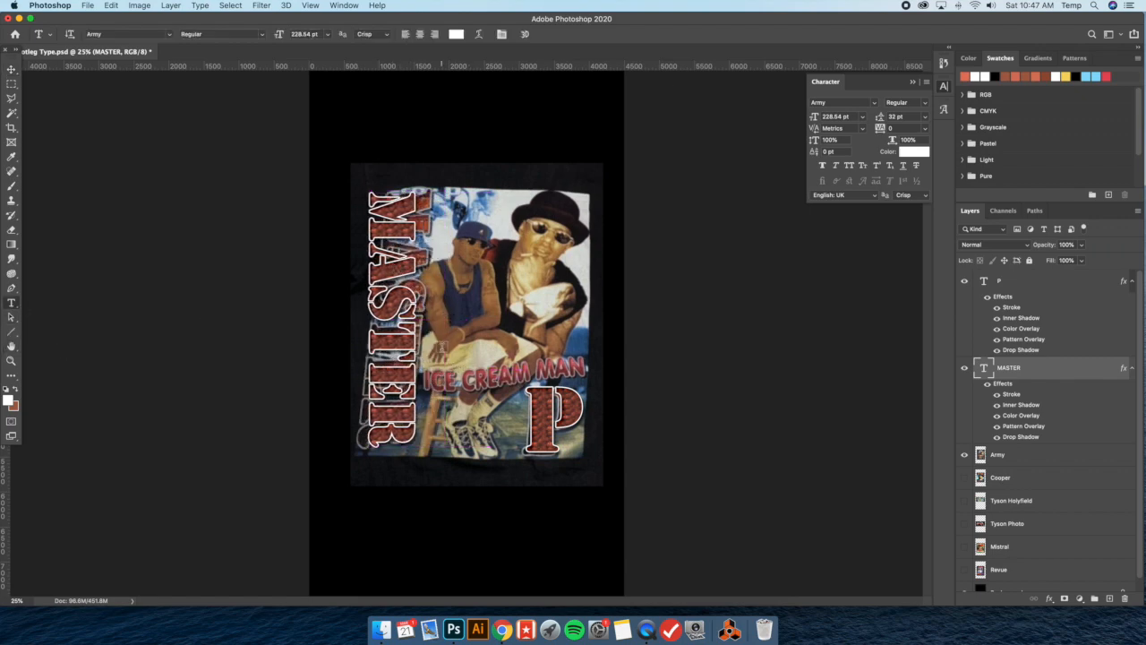
pyautogui.click(444, 345)
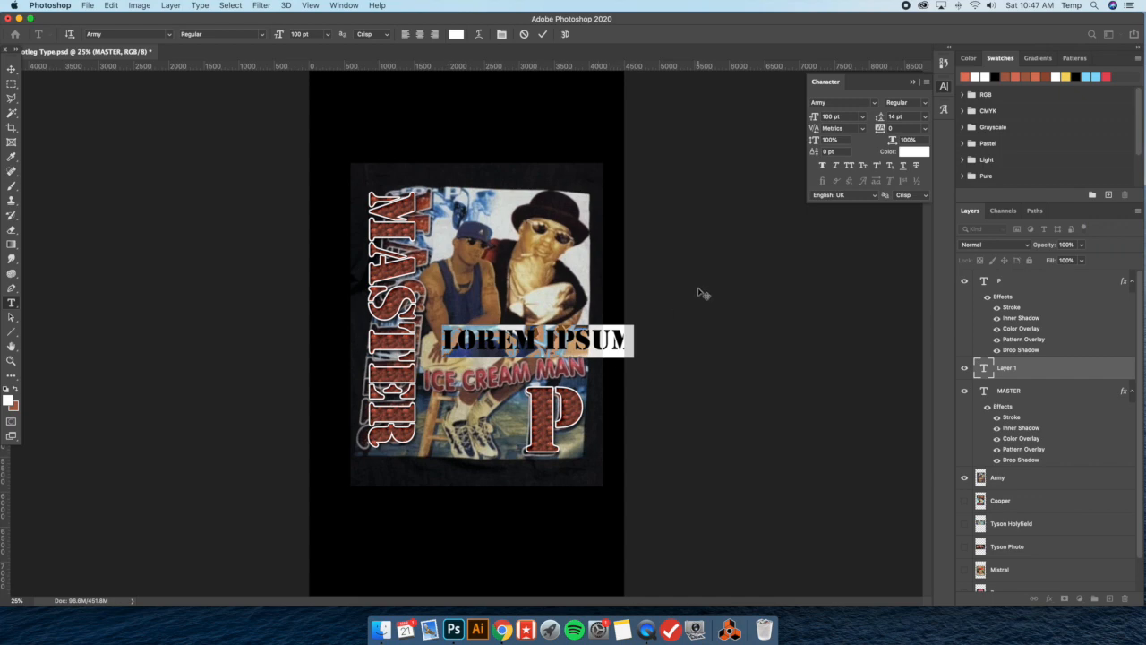
pyautogui.click(873, 103)
pyautogui.write('ar')
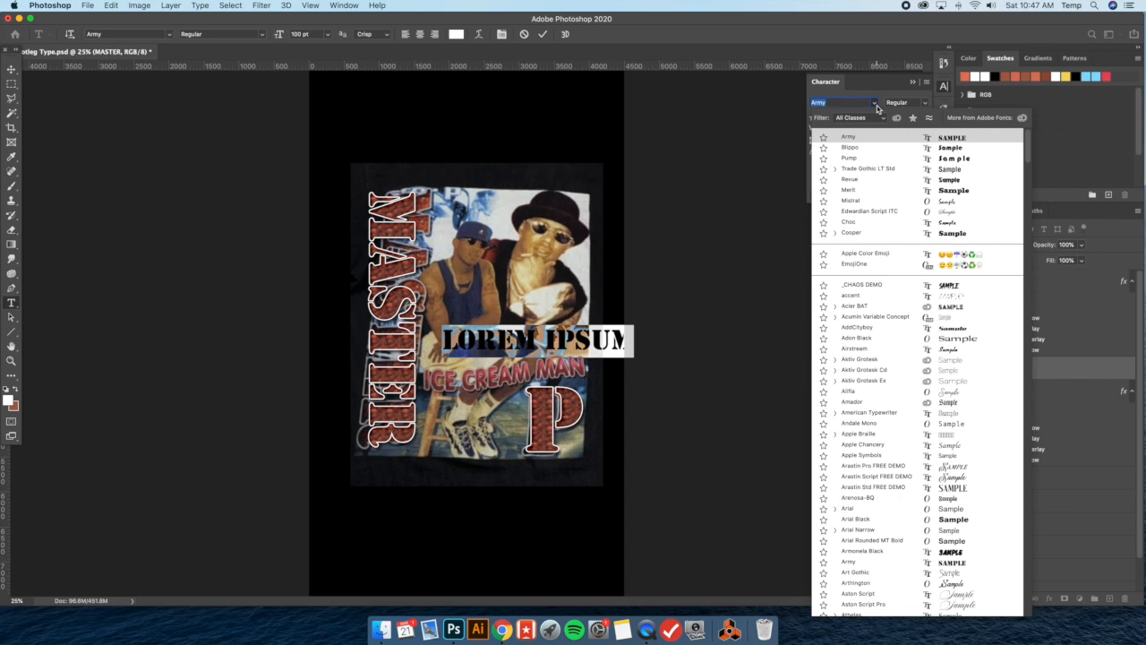
pyautogui.write('ial')
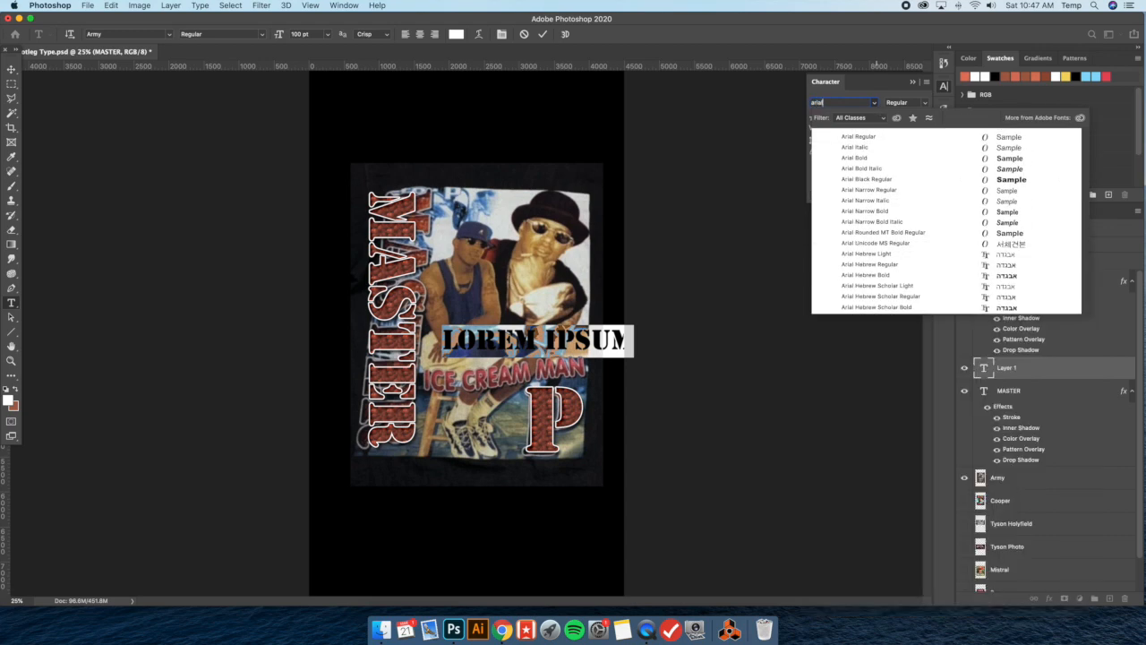
pyautogui.press('BackSpace')
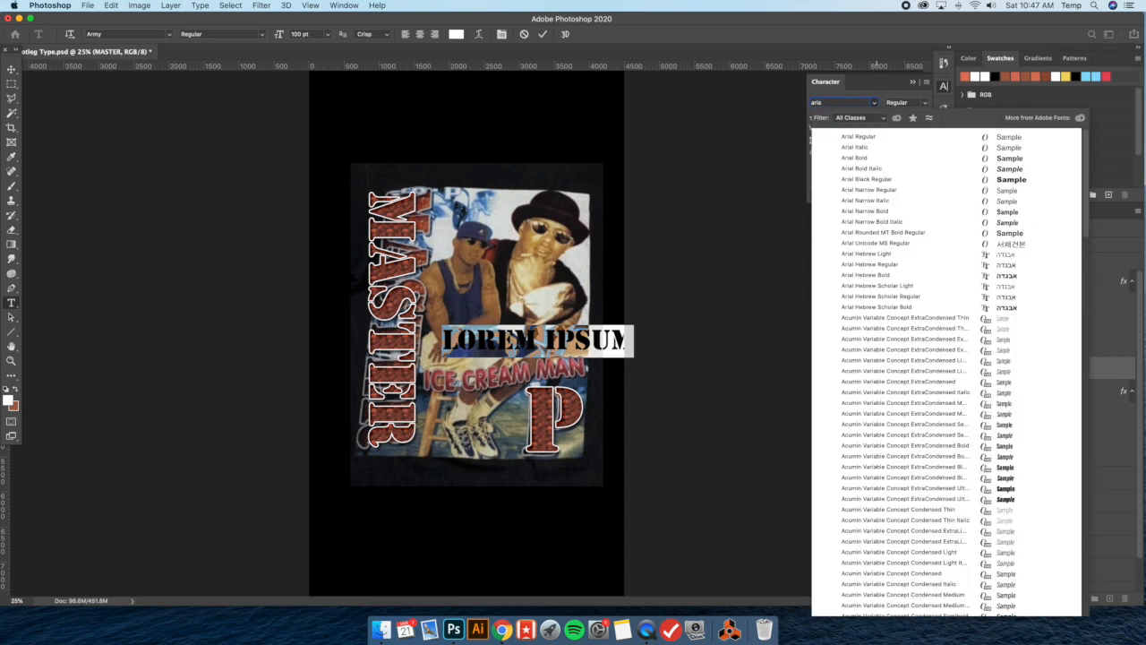
pyautogui.click(937, 232)
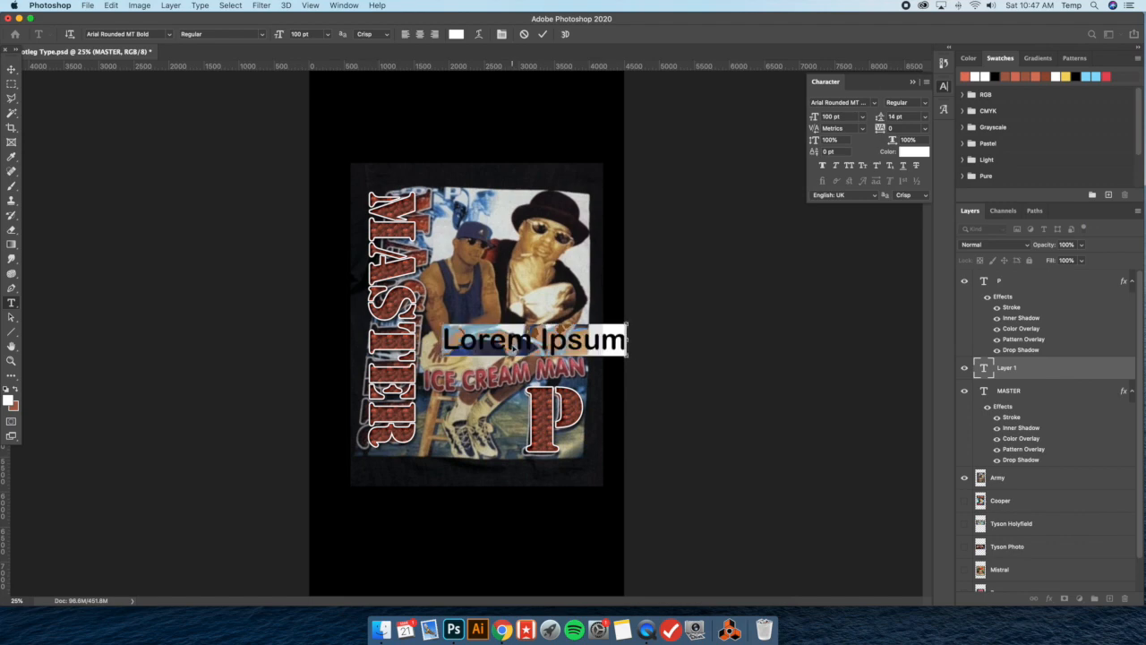
pyautogui.write('ICE CREAM')
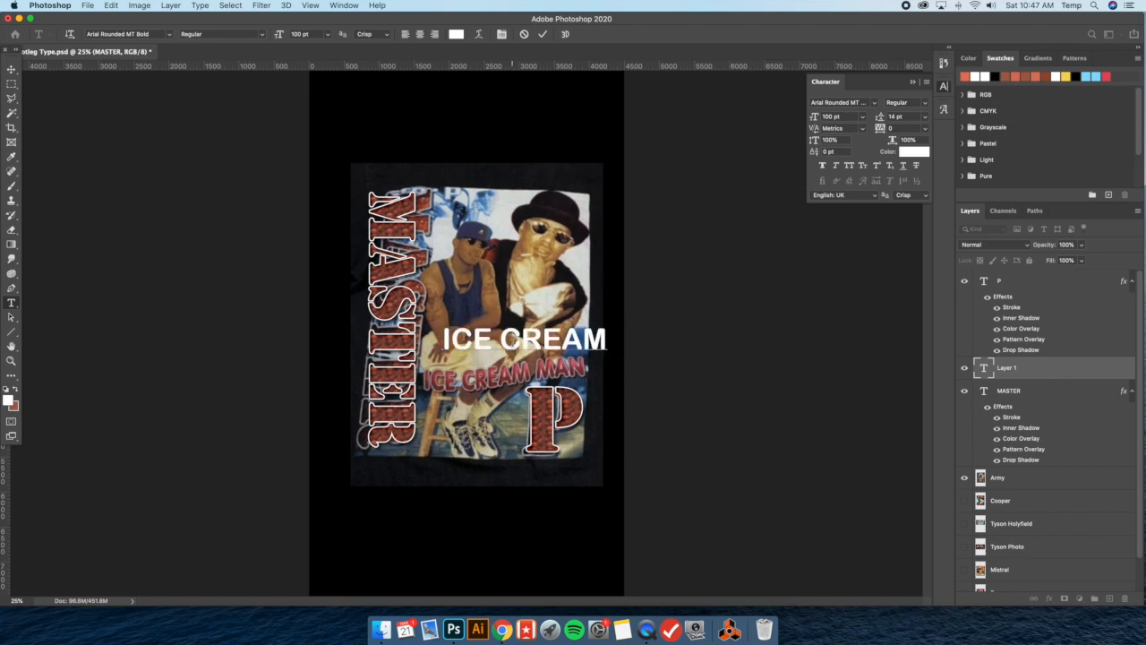
pyautogui.write(' M')
# Move ICE CREAM MAN just above the original slogan and scale it to about 66 pt to match its width
pyautogui.click(11, 69)
pyautogui.moveTo(578, 347); pyautogui.dragTo(565, 357)
pyautogui.click(146, 35)
pyautogui.moveTo(667, 340); pyautogui.dragTo(587, 332)
pyautogui.press('Return')
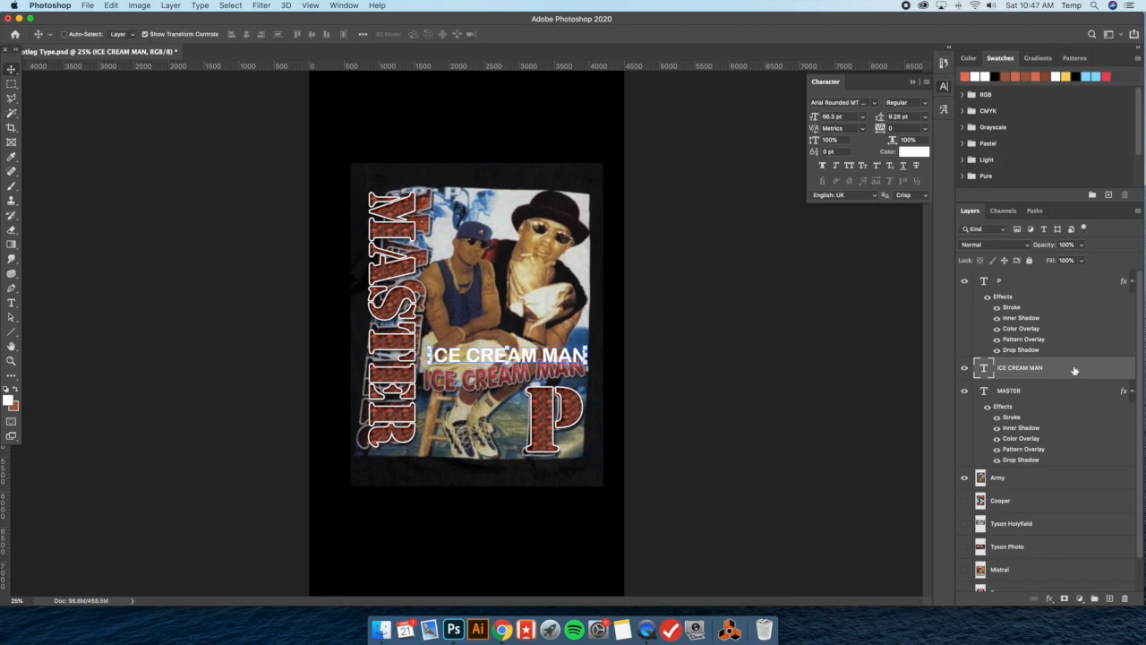
pyautogui.doubleClick(1074, 369)
pyautogui.click(643, 382)
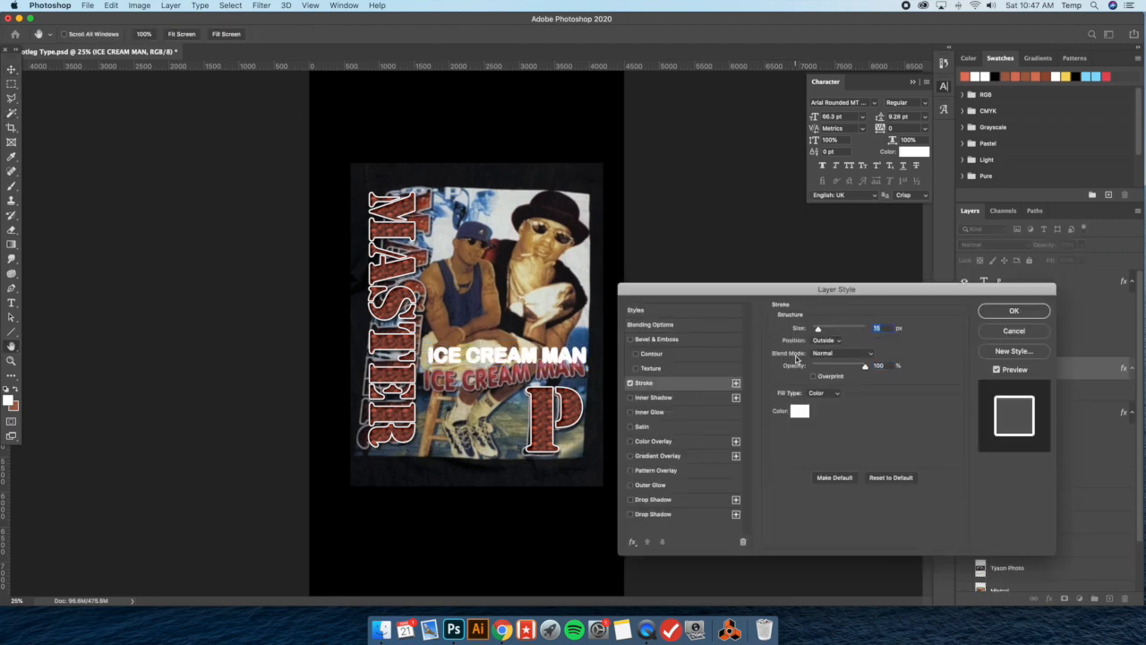
pyautogui.click(1013, 331)
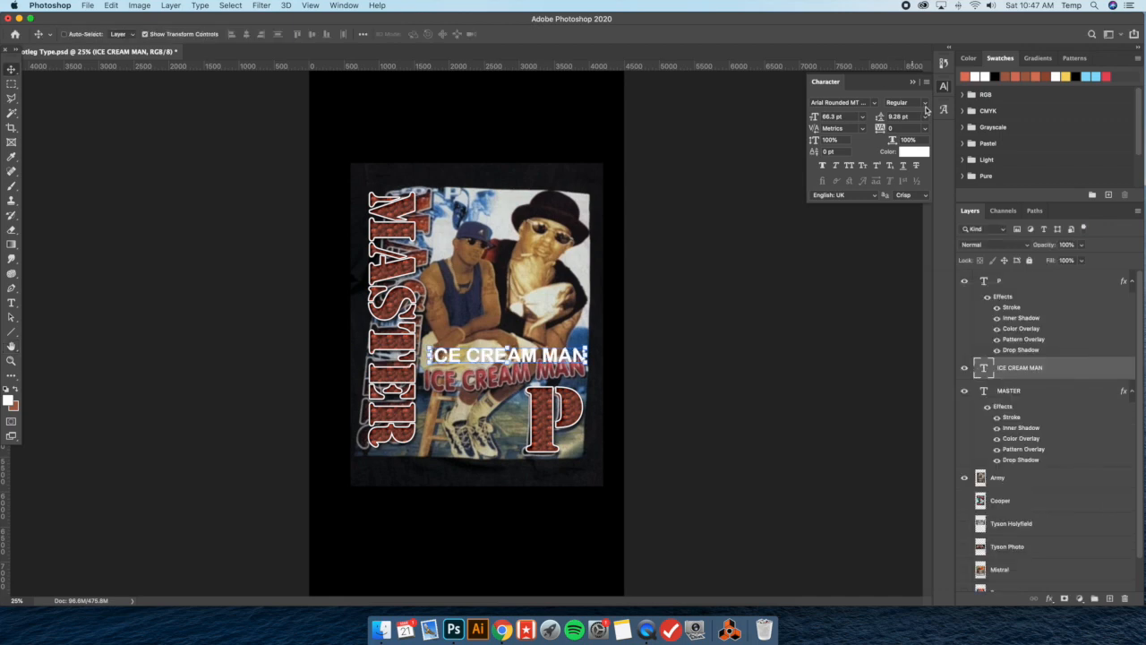
pyautogui.click(926, 107)
pyautogui.click(957, 186)
# Add a thin white outside Stroke to the ICE CREAM MAN layer to thicken its letters
pyautogui.doubleClick(1070, 368)
pyautogui.click(661, 383)
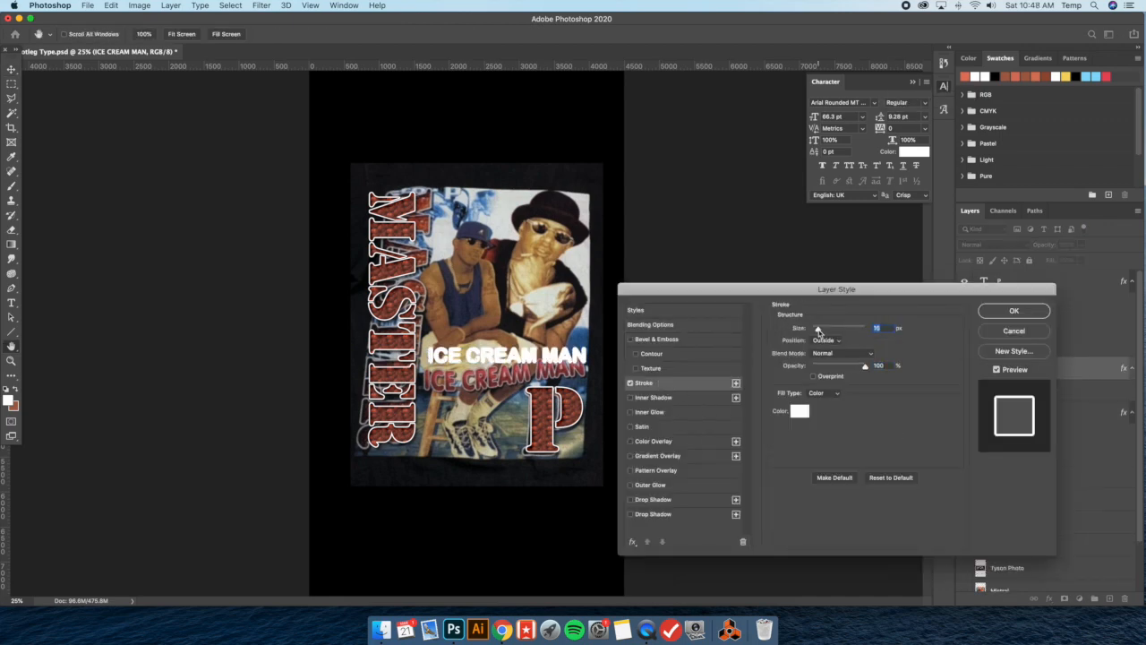
pyautogui.moveTo(817, 331); pyautogui.dragTo(814, 331)
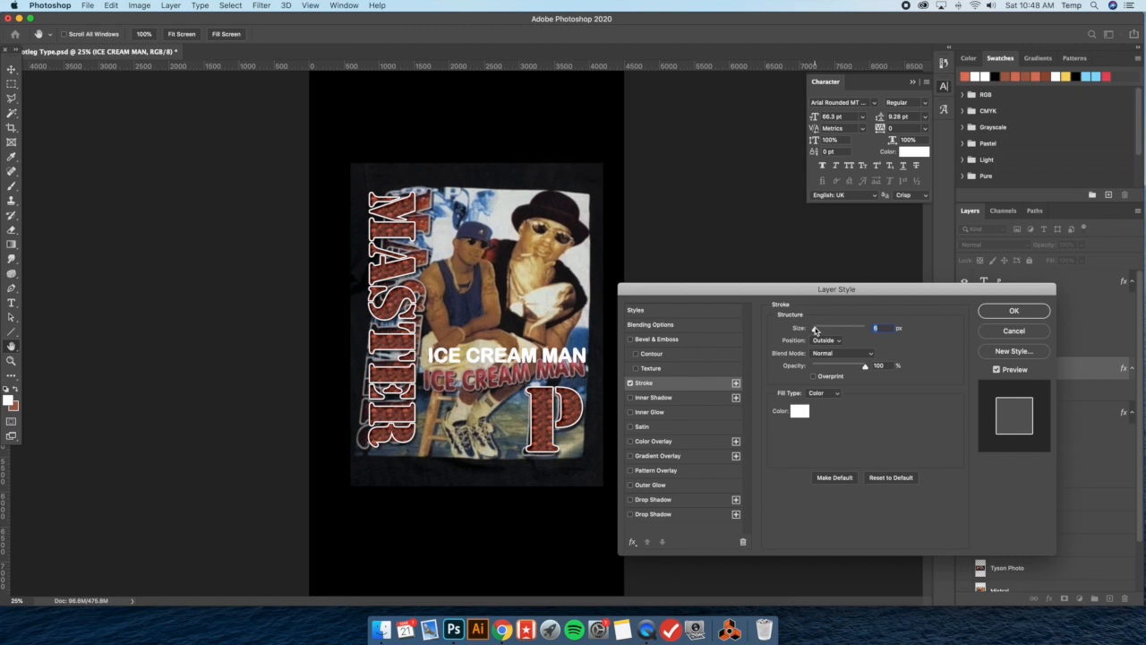
pyautogui.moveTo(815, 330); pyautogui.dragTo(816, 330)
pyautogui.click(1014, 312)
# Nudge ICE CREAM MAN slightly upward and warp it with the horizontal Rise style at +35% bend
pyautogui.moveTo(546, 357)
pyautogui.mouseDown()
pyautogui.moveTo(555, 332)
pyautogui.moveTo(540, 352)
pyautogui.mouseUp()
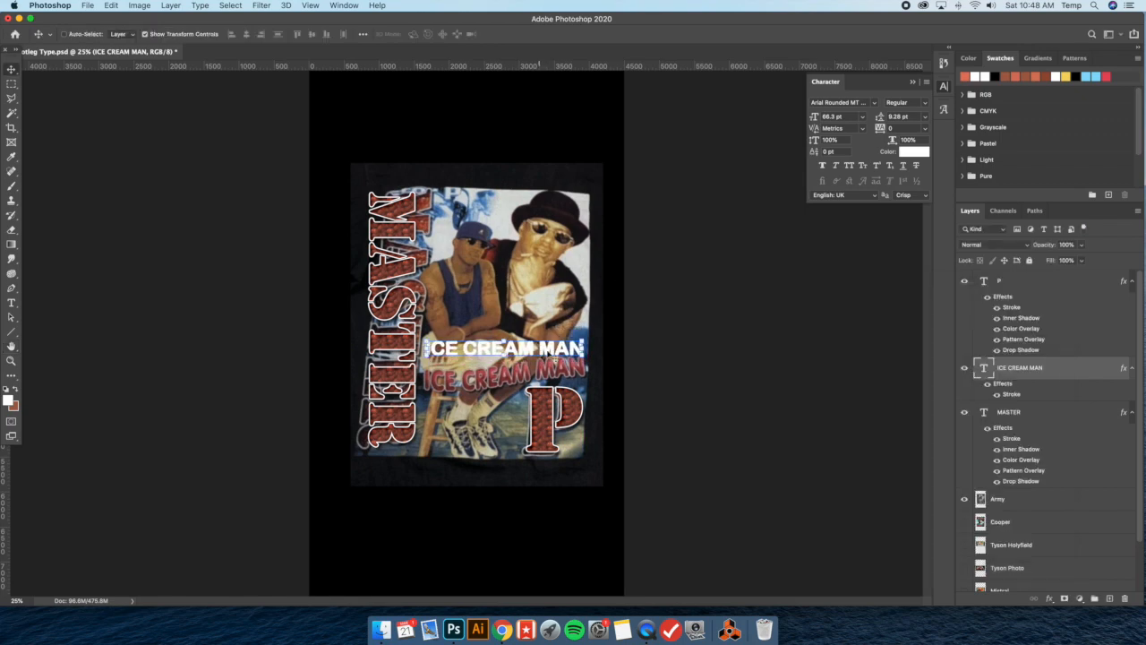
pyautogui.click(11, 302)
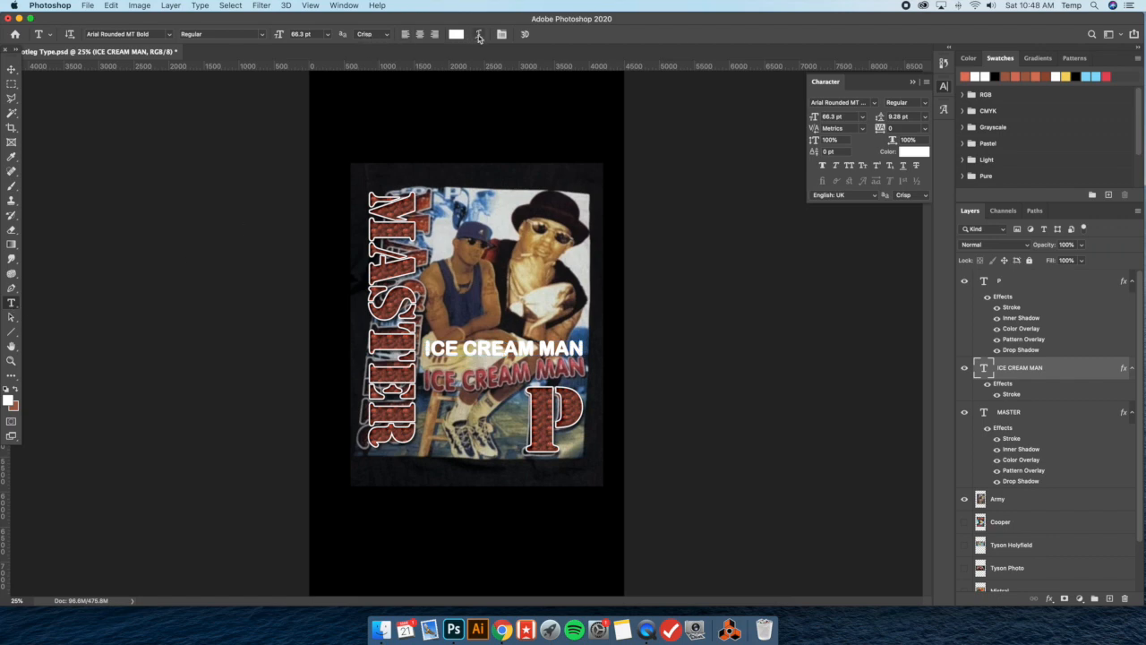
pyautogui.click(479, 36)
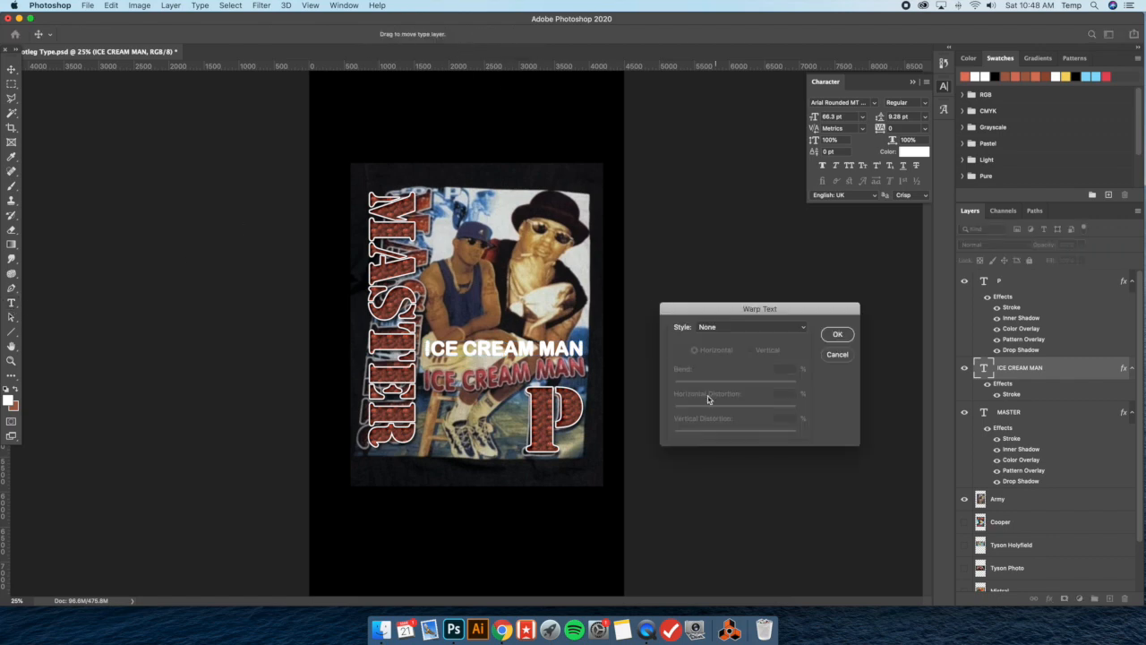
pyautogui.click(741, 327)
pyautogui.click(739, 446)
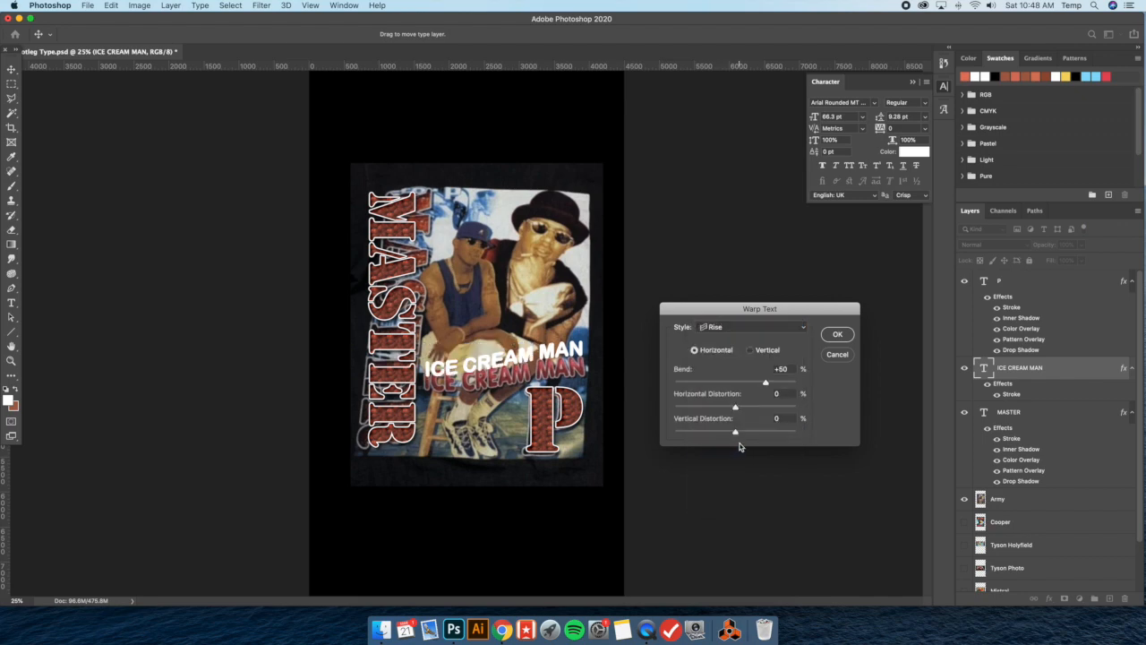
pyautogui.moveTo(767, 383); pyautogui.dragTo(757, 383)
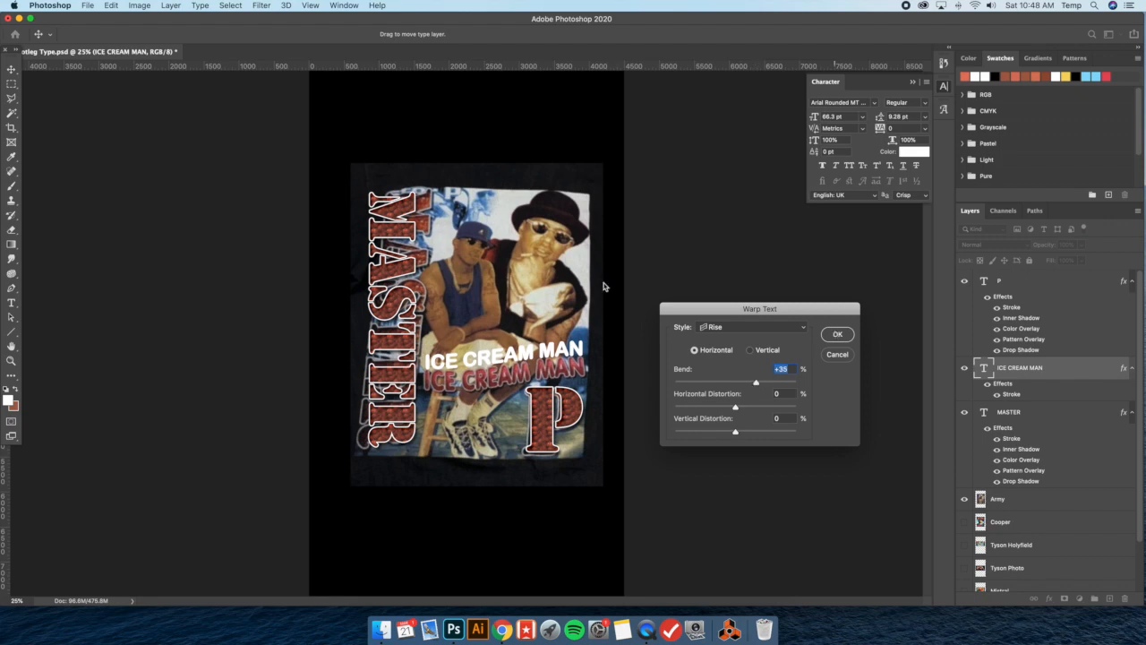
pyautogui.press('Return')
# Scale the warped ICE CREAM MAN text up slightly to about 68 pt
pyautogui.press('super+t')
pyautogui.moveTo(585, 341); pyautogui.dragTo(588, 335)
pyautogui.press('Return')
# Sample a lighter and a darker red from the shirt's original slogan as the foreground and background colors
pyautogui.click(11, 156)
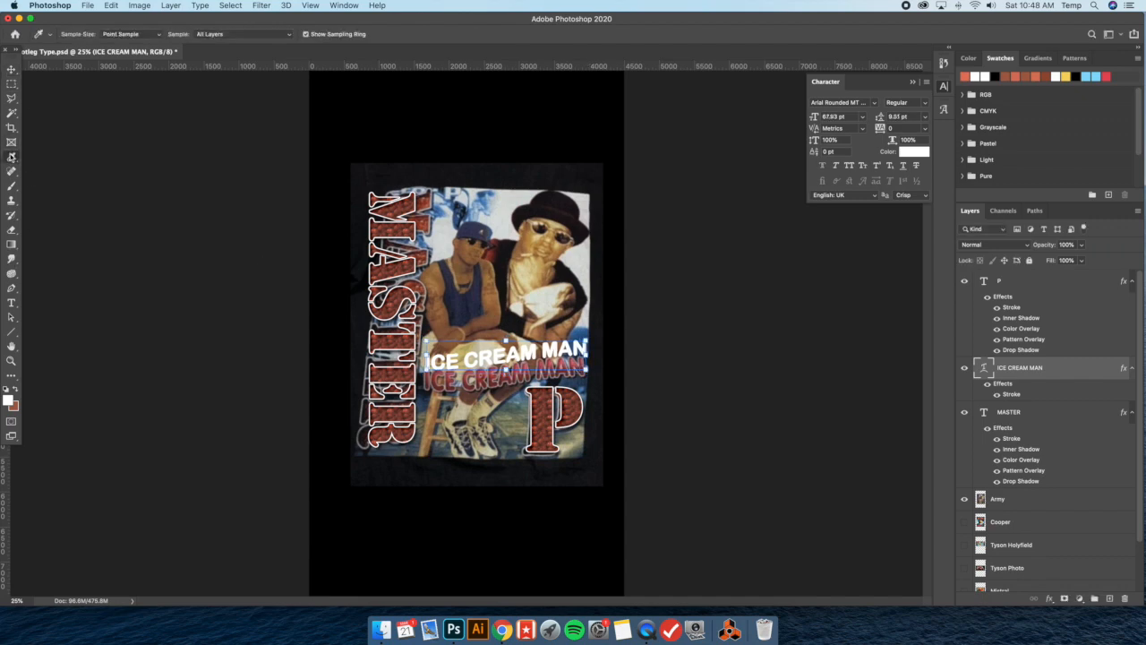
pyautogui.click(439, 386)
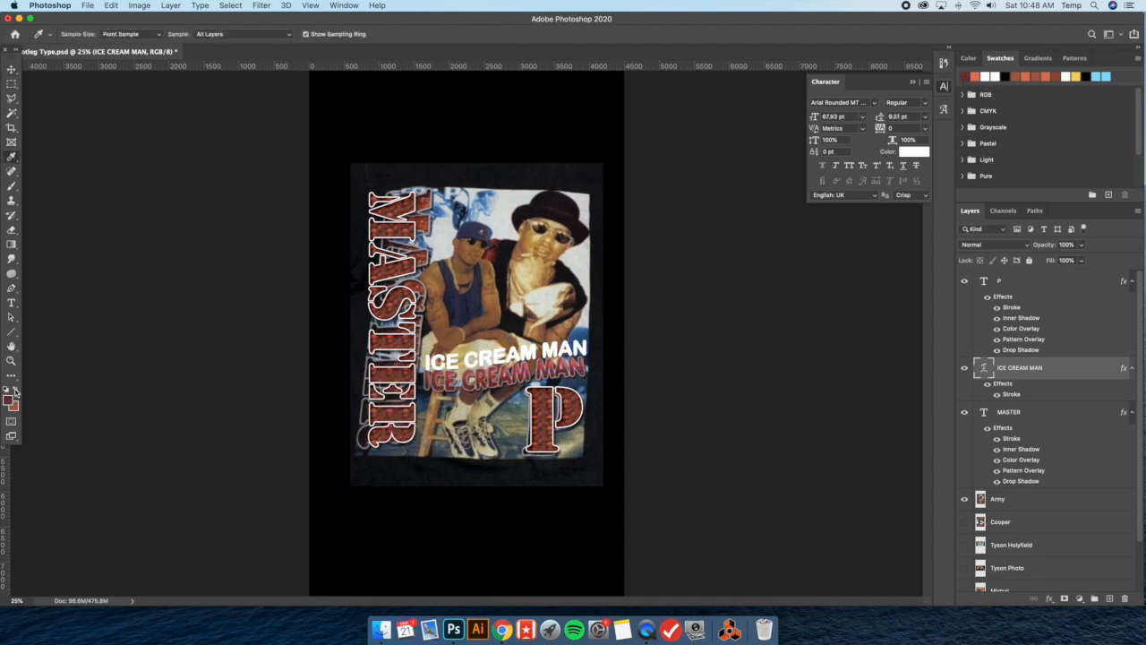
pyautogui.click(453, 369)
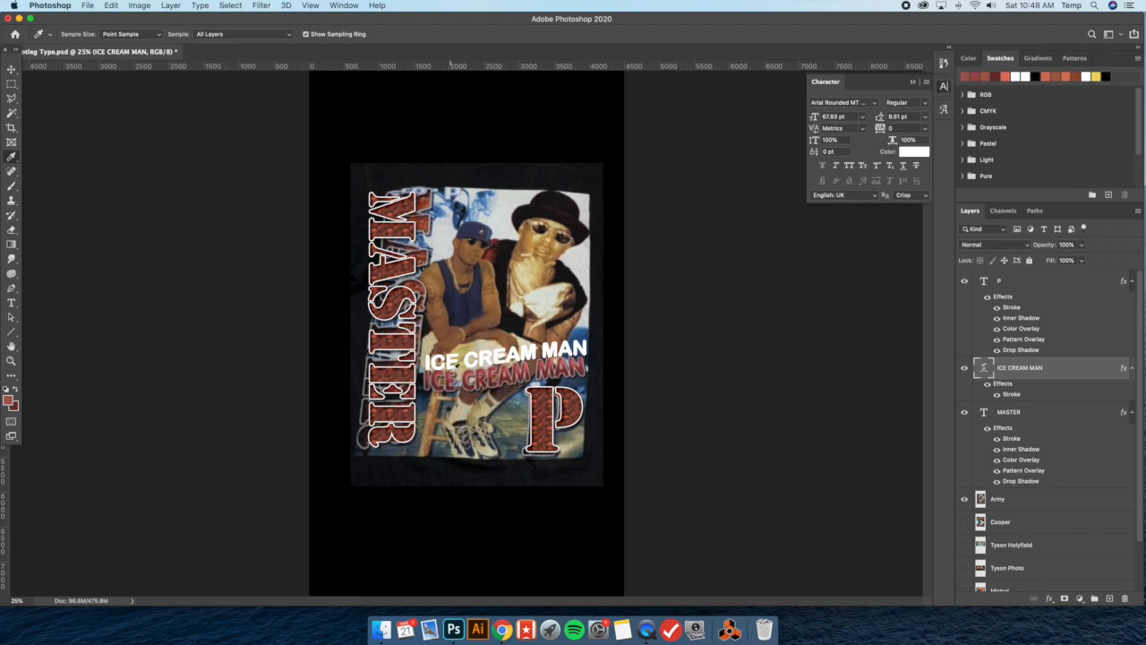
# Add a Gradient Overlay to the ICE CREAM MAN layer using the foreground-to-background reds and Normal blend mode
pyautogui.doubleClick(1060, 373)
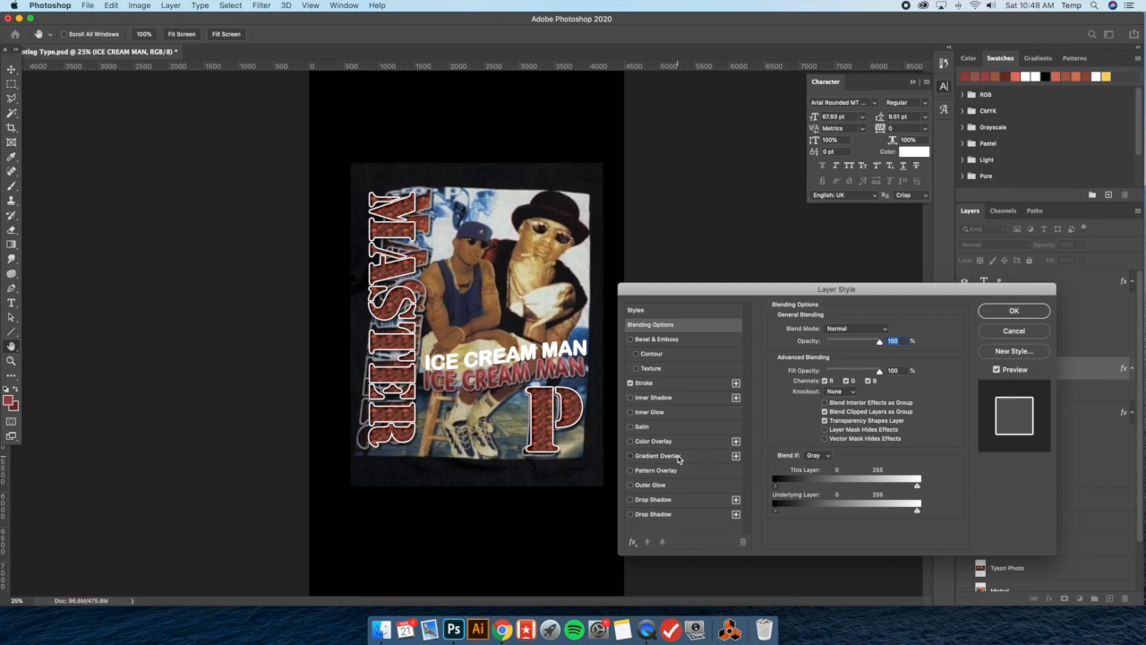
pyautogui.click(679, 458)
pyautogui.click(874, 356)
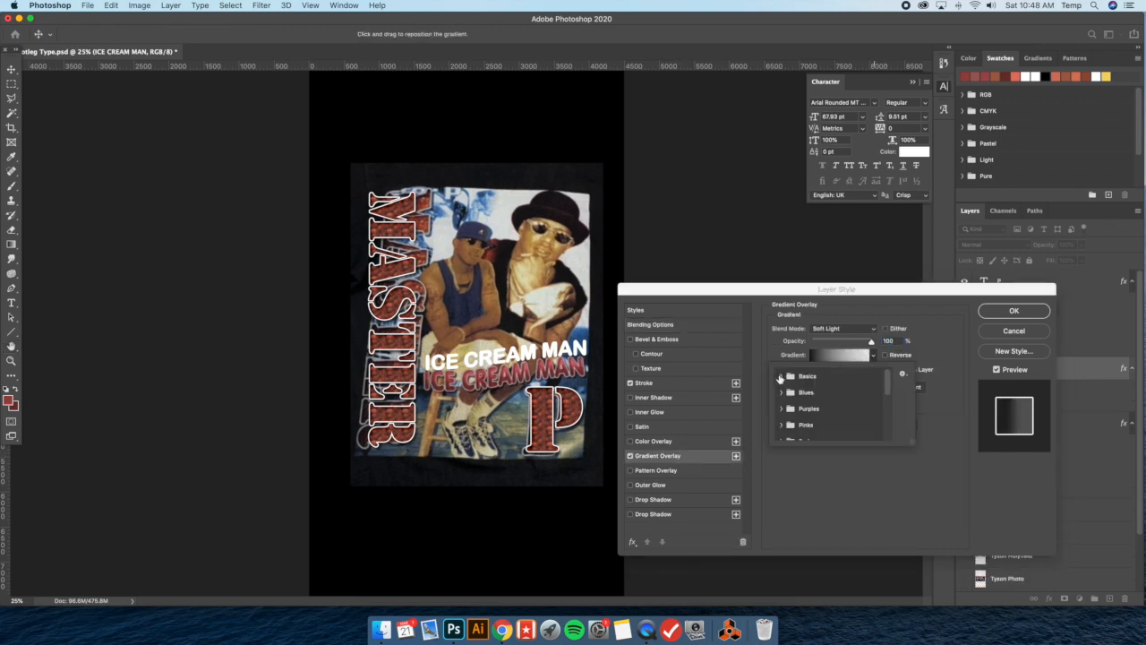
pyautogui.click(781, 377)
pyautogui.click(786, 391)
pyautogui.click(850, 330)
pyautogui.click(850, 328)
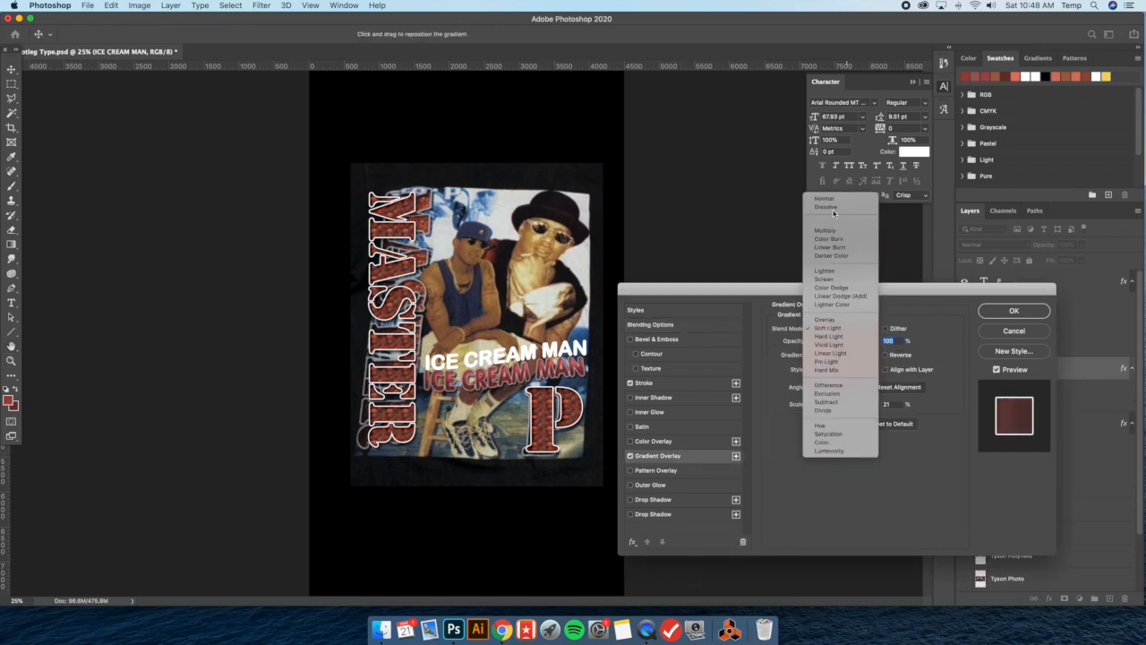
pyautogui.click(824, 198)
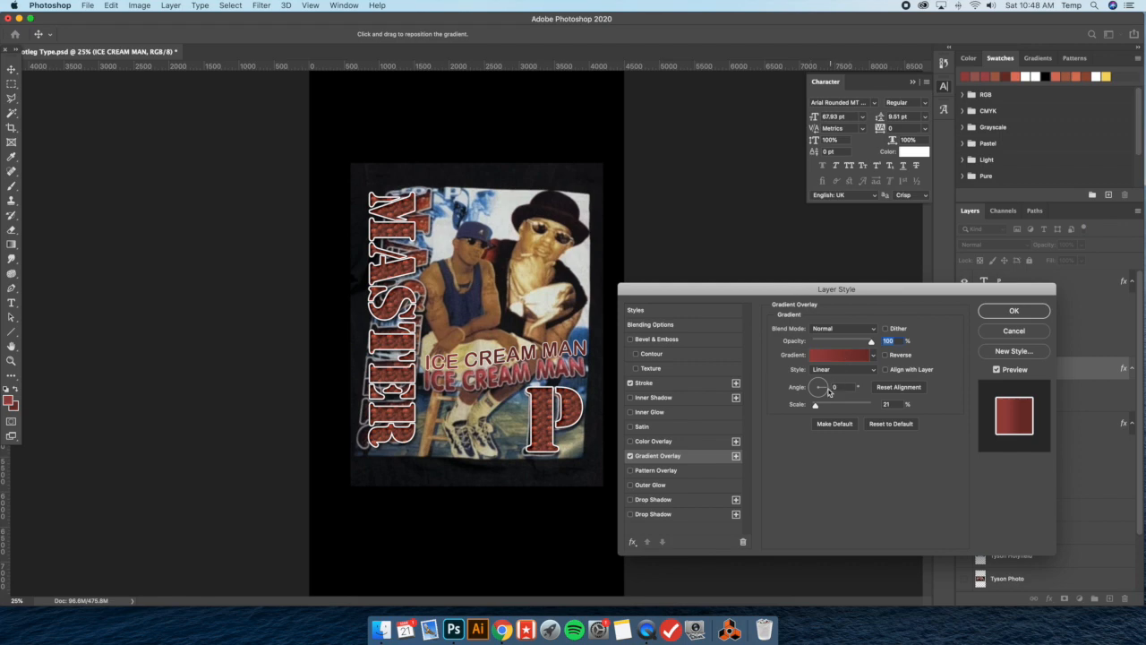
# Set the gradient's angle to 90° and scale to 10%, and reposition it over the slogan's letters
pyautogui.click(842, 387)
pyautogui.write('90')
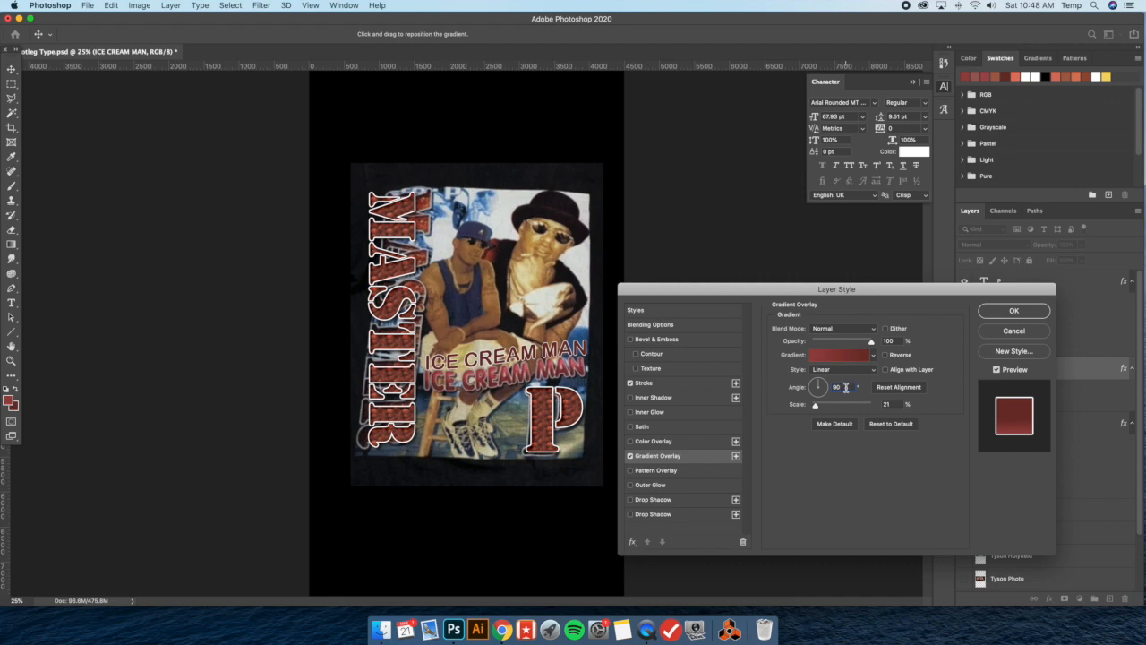
pyautogui.moveTo(494, 355); pyautogui.dragTo(495, 350)
pyautogui.moveTo(821, 408); pyautogui.dragTo(811, 407)
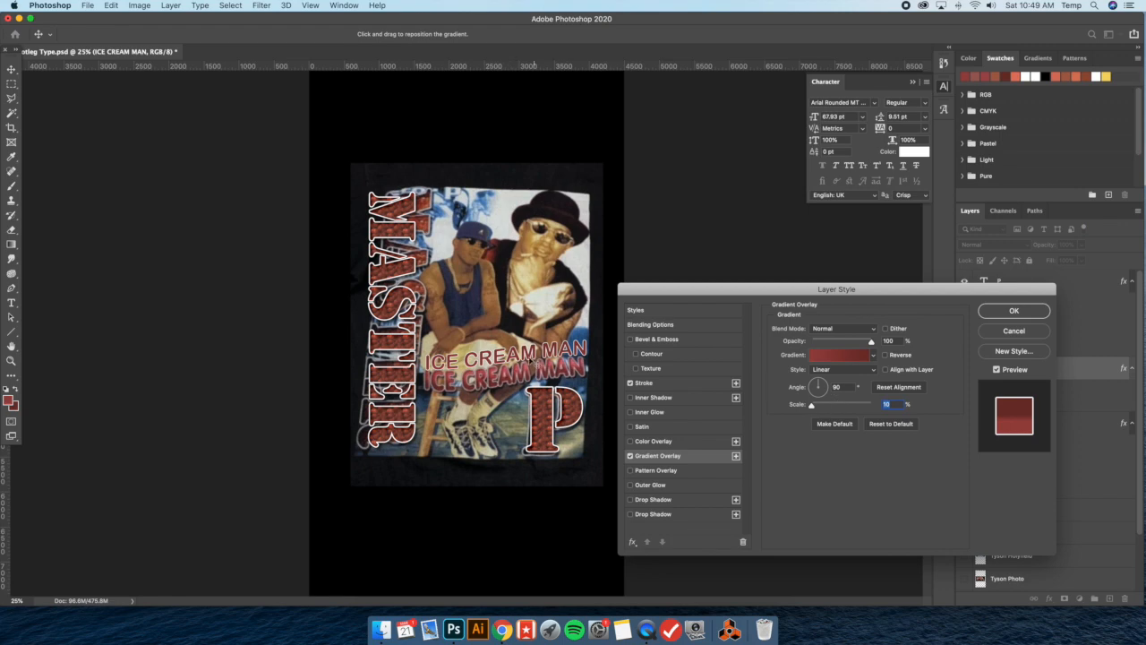
# Darken the gradient's dark end stop to #461612
pyautogui.click(851, 359)
pyautogui.click(656, 211)
pyautogui.click(853, 354)
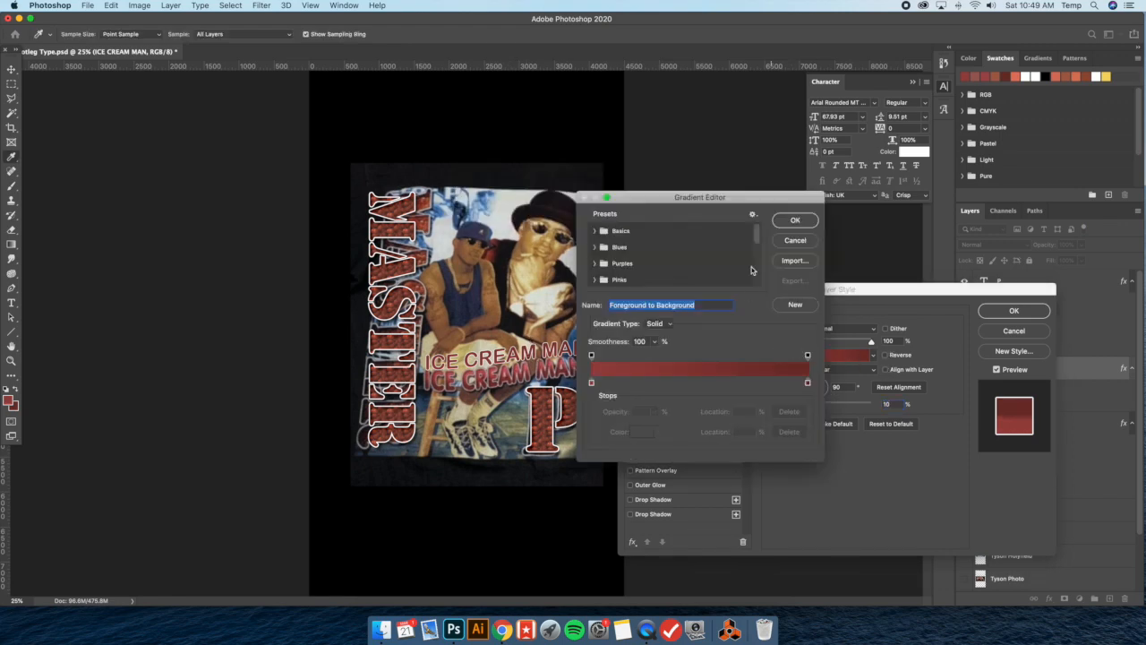
pyautogui.moveTo(751, 199); pyautogui.dragTo(829, 207)
pyautogui.doubleClick(885, 391)
pyautogui.click(791, 470)
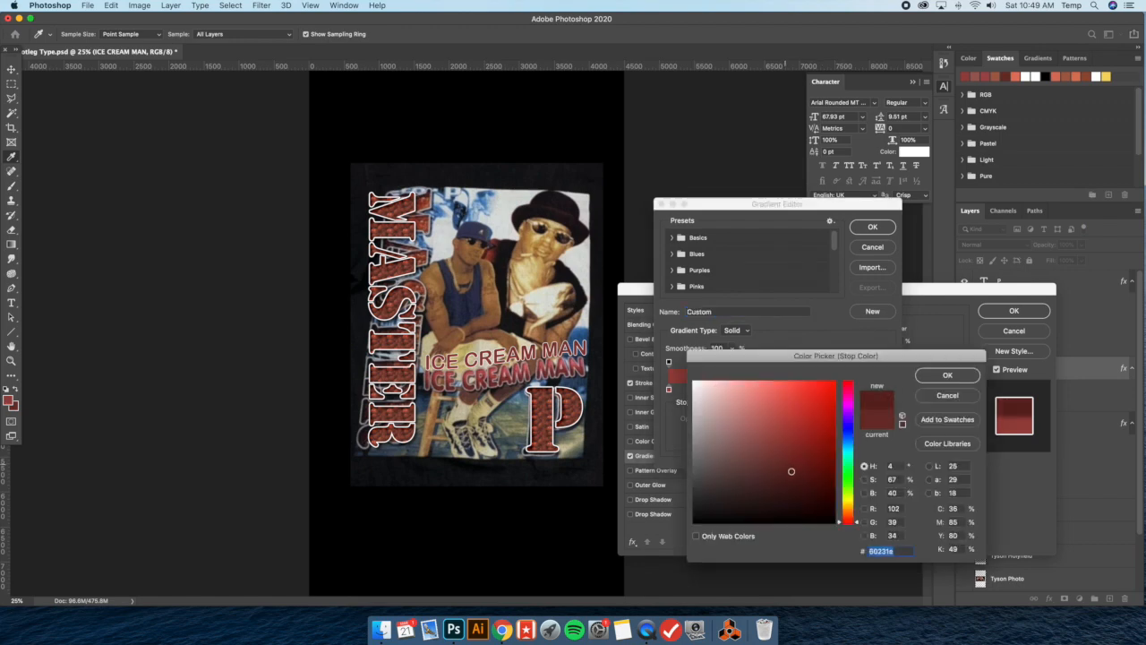
pyautogui.click(800, 482)
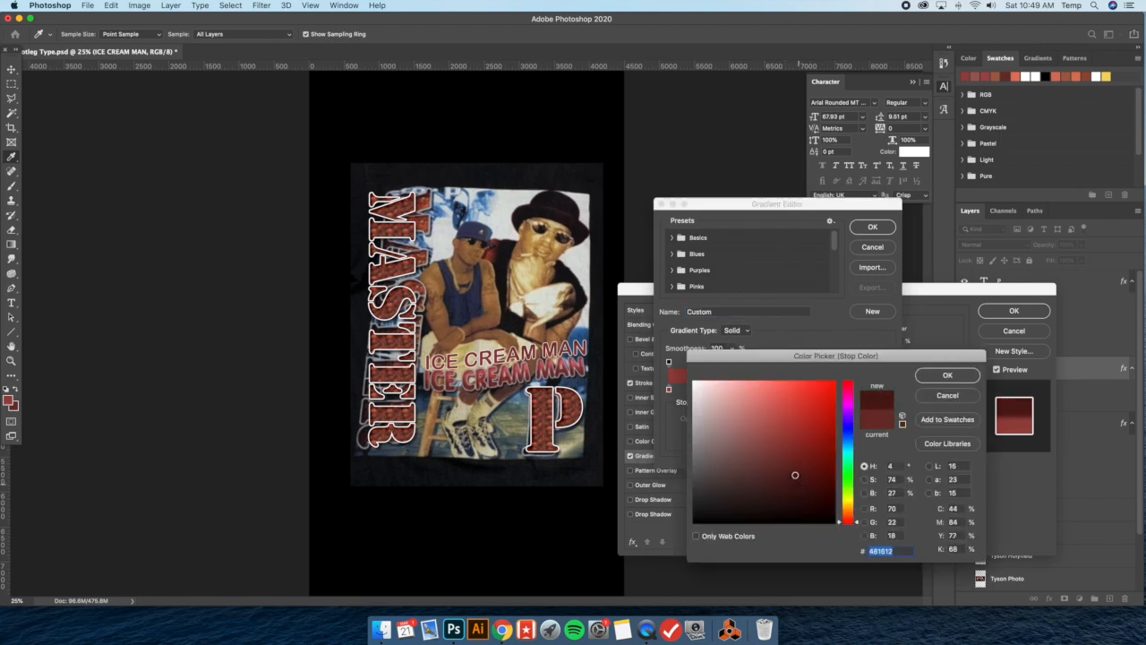
pyautogui.click(951, 380)
pyautogui.click(873, 228)
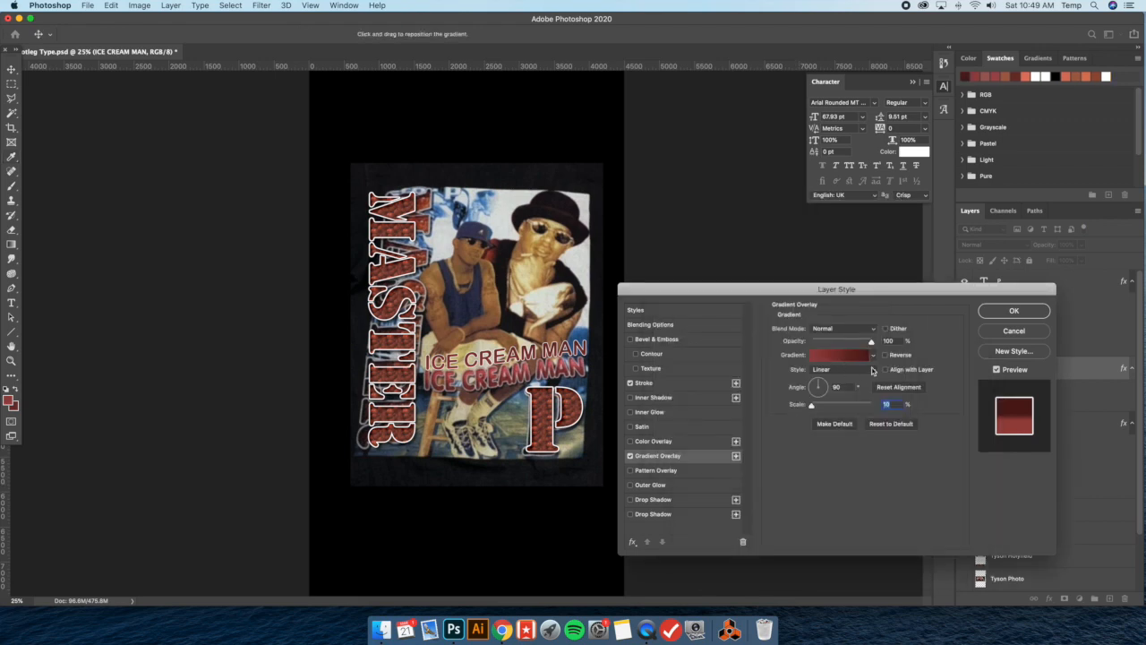
# Compare the gradient with Reverse on and off, and apply the overlay with Reverse off
pyautogui.click(885, 355)
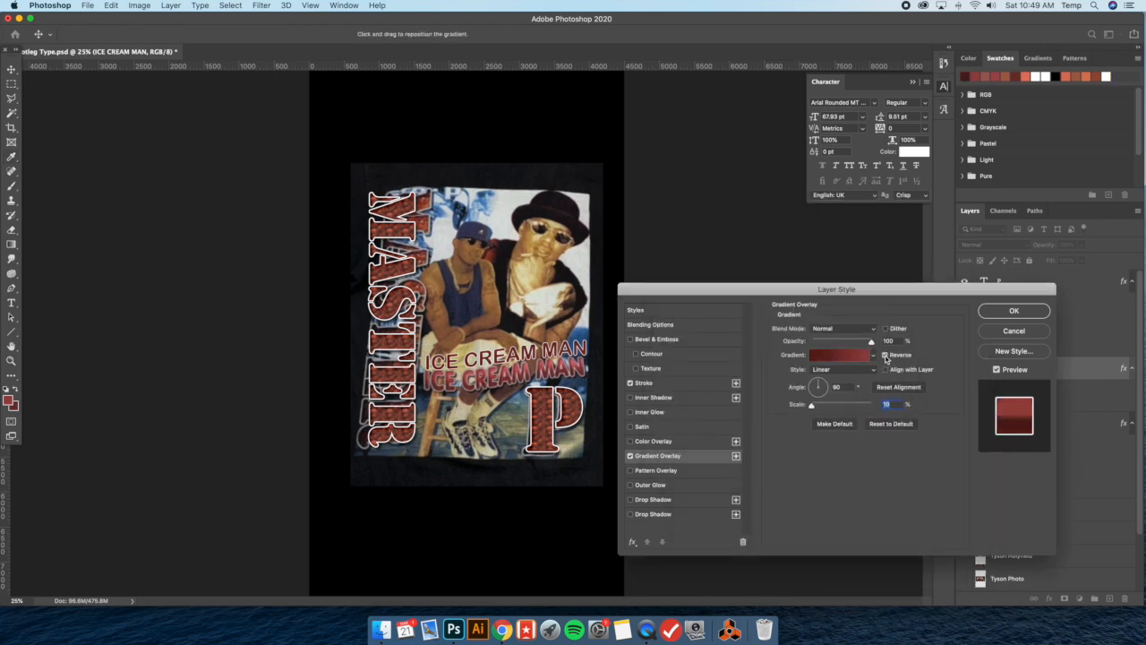
pyautogui.click(885, 354)
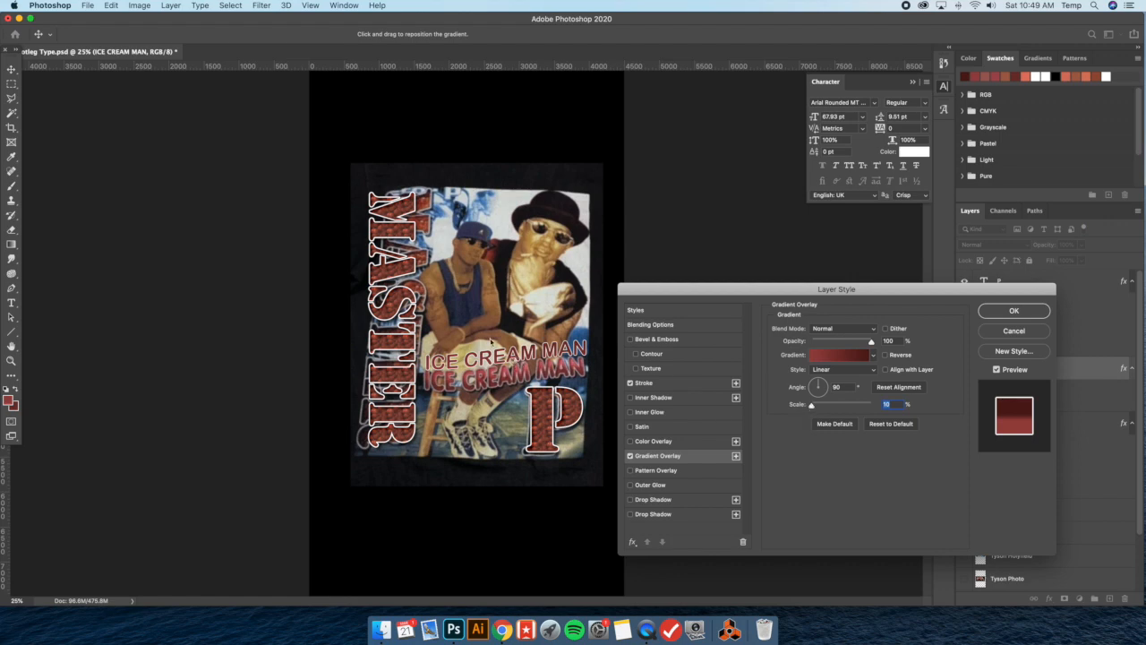
pyautogui.click(885, 355)
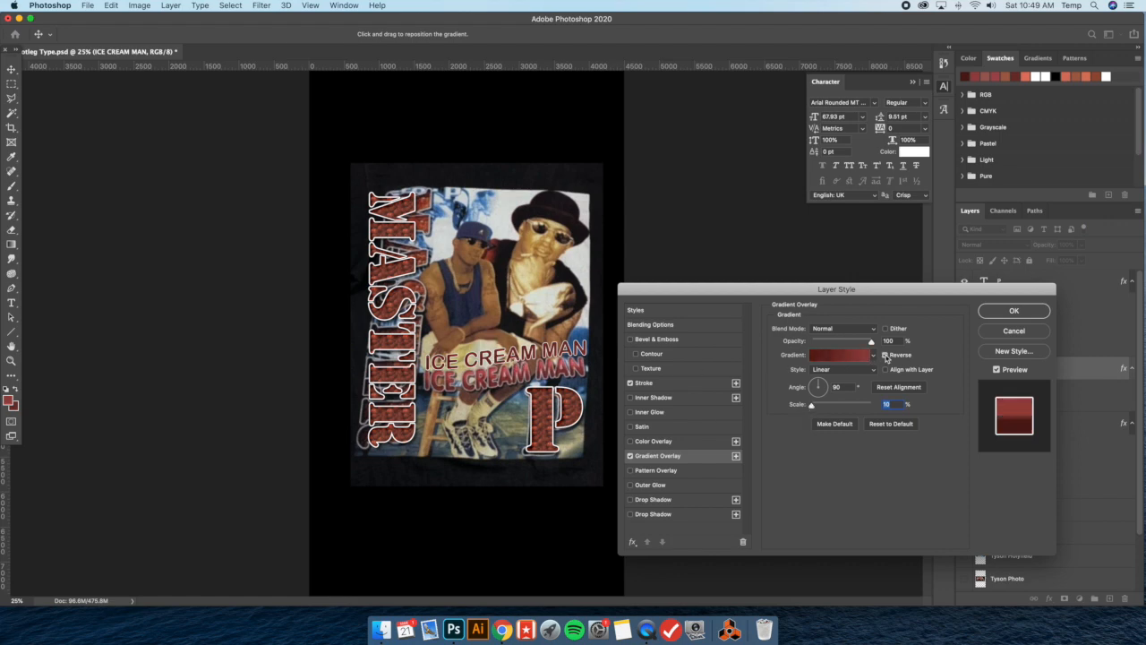
pyautogui.click(886, 356)
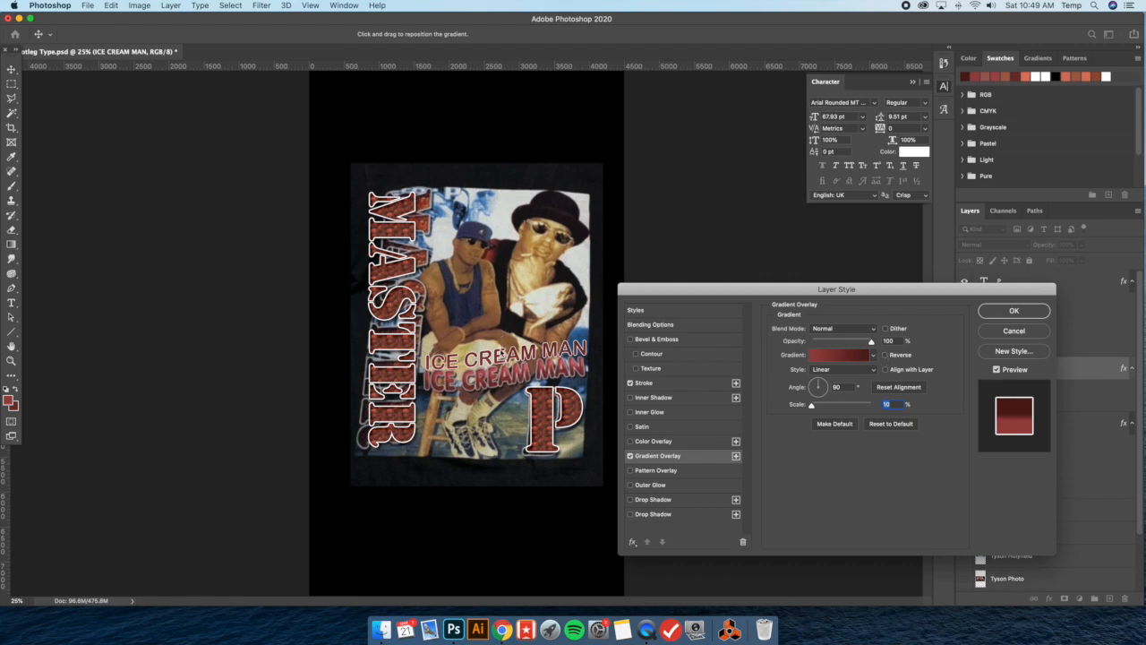
pyautogui.click(886, 356)
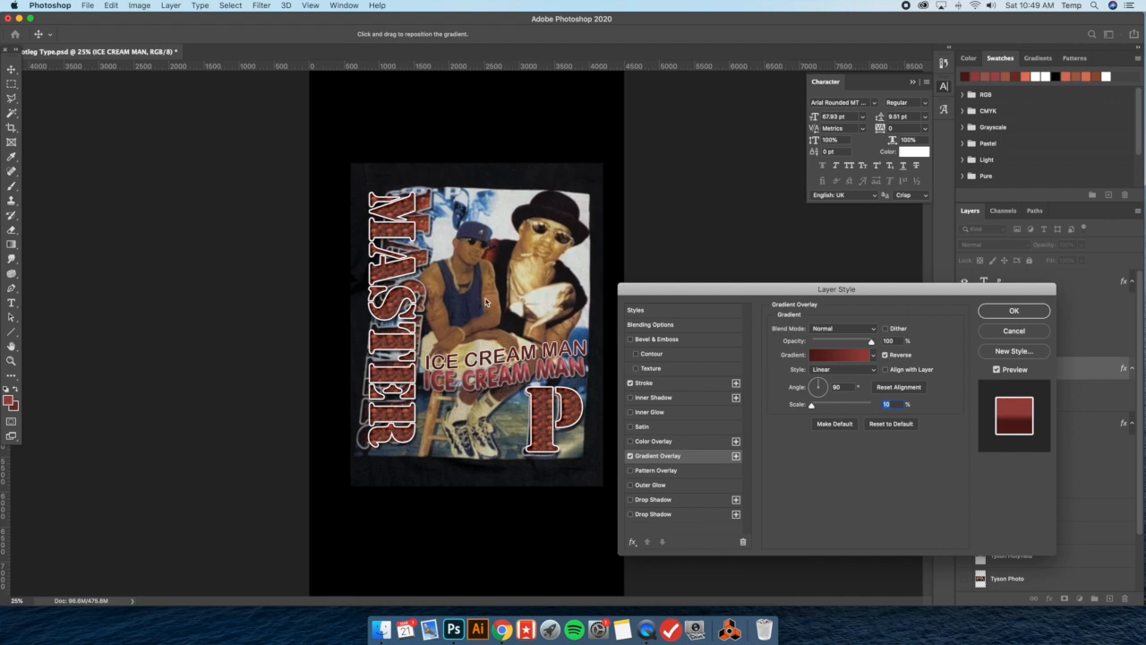
pyautogui.click(891, 358)
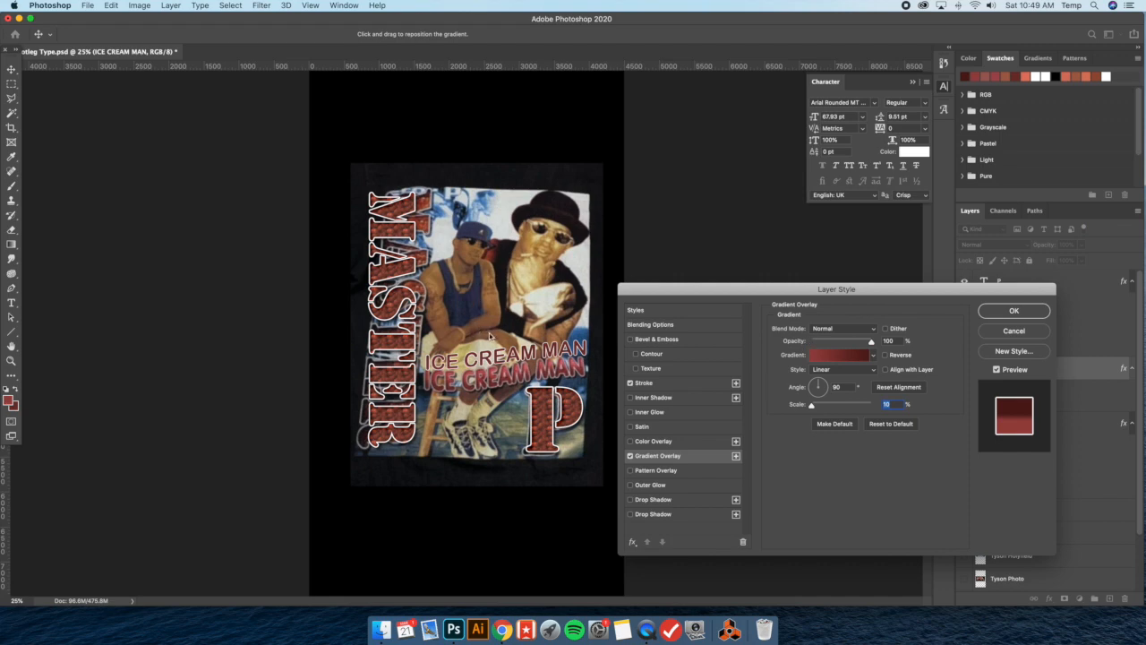
pyautogui.click(1031, 311)
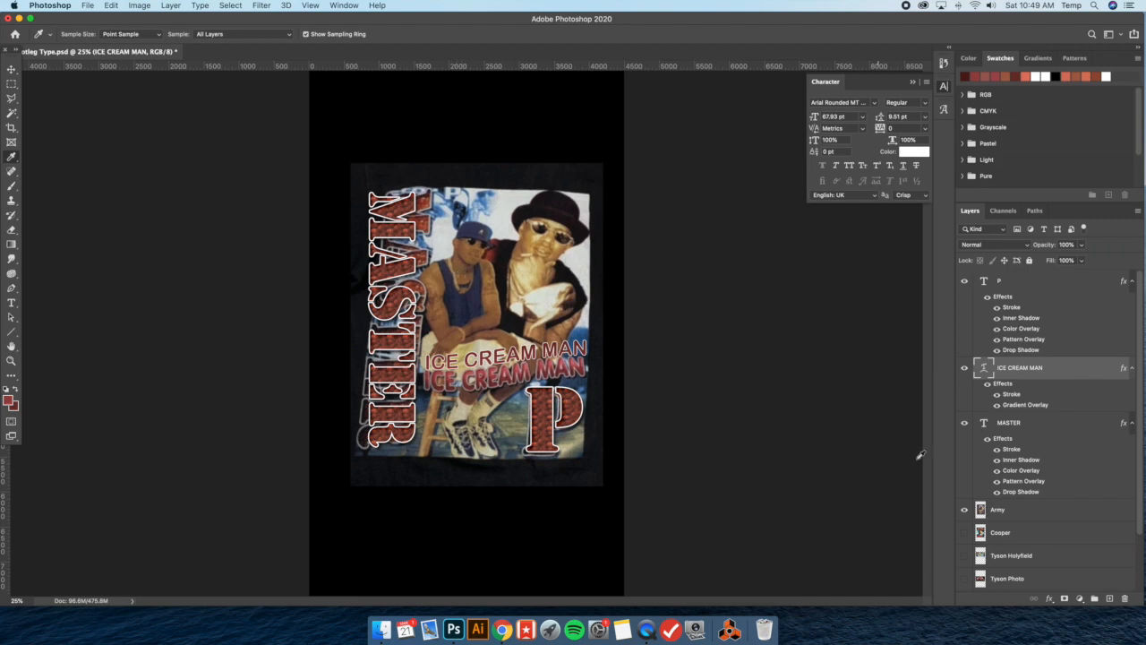
# Toggle the ICE CREAM MAN layer's Gradient Overlay to compare, leaving it hidden
pyautogui.click(997, 406)
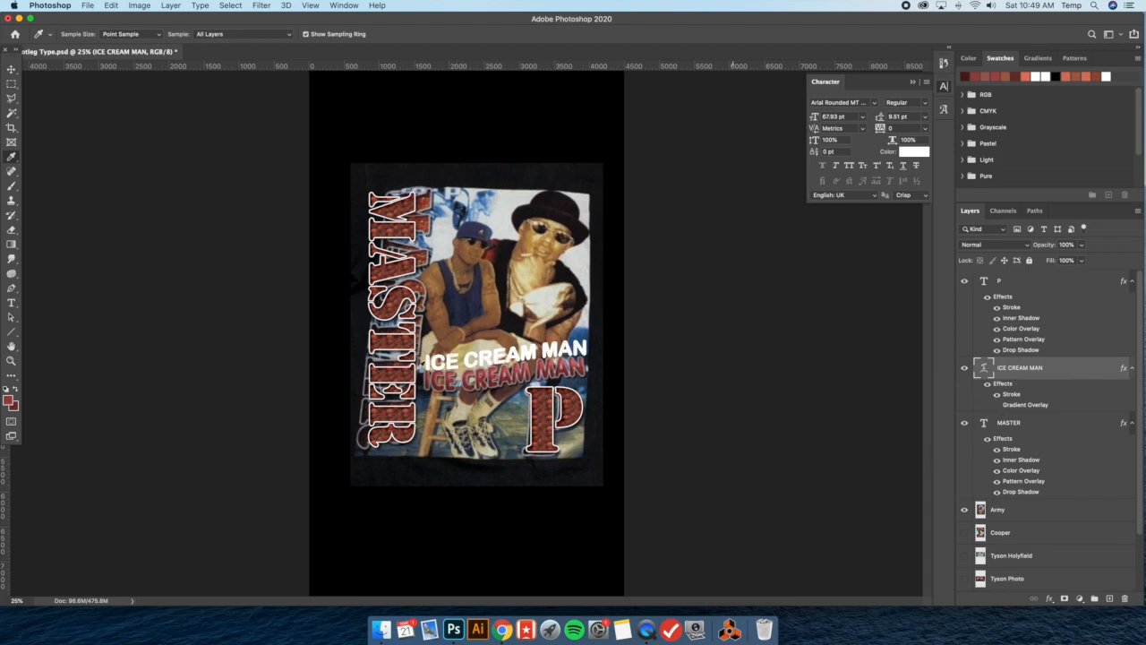
pyautogui.click(998, 406)
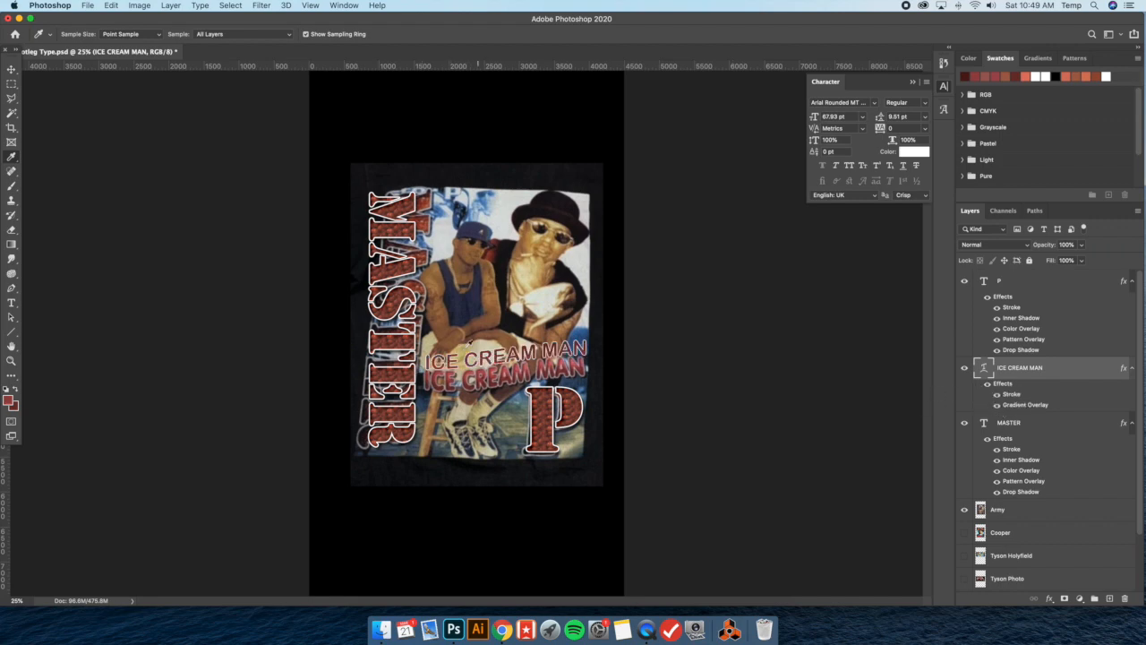
pyautogui.click(998, 405)
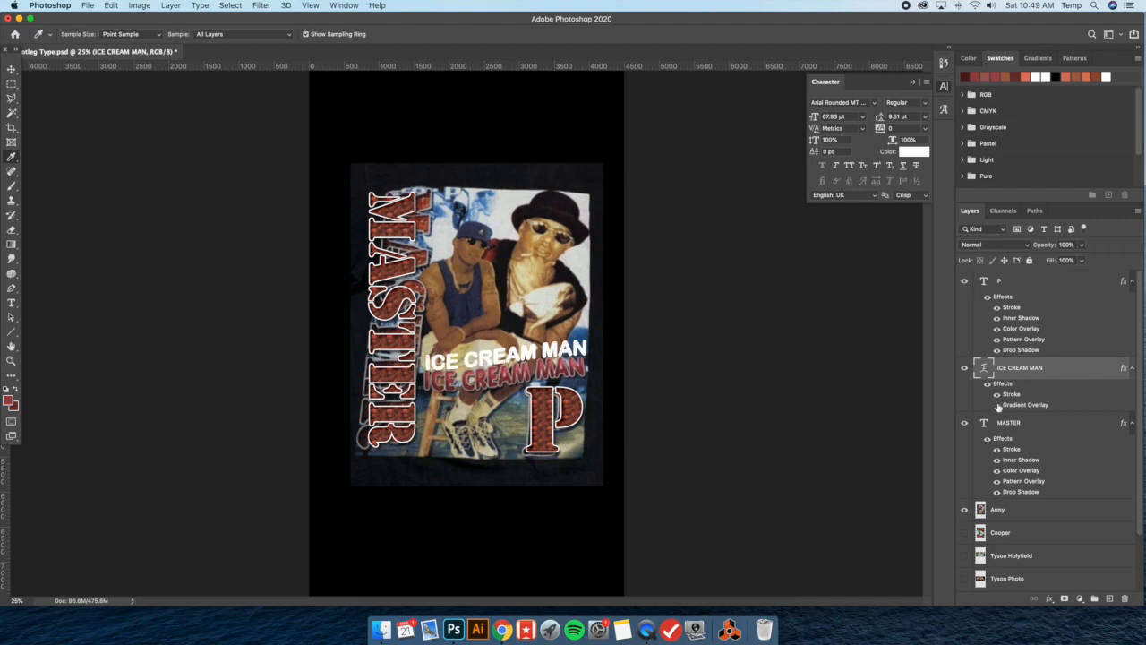
# Try rasterizing the ICE CREAM MAN layer's style, and convert the restored type layer to a Smart Object instead
pyautogui.rightClick(1060, 371)
pyautogui.click(977, 283)
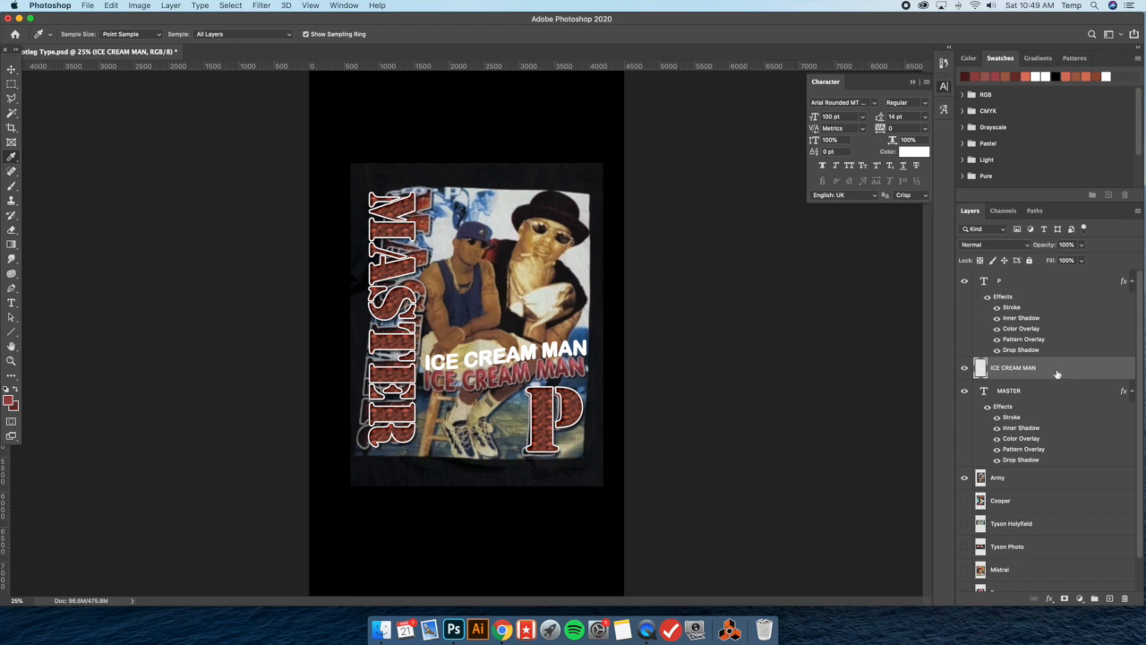
pyautogui.rightClick(1057, 373)
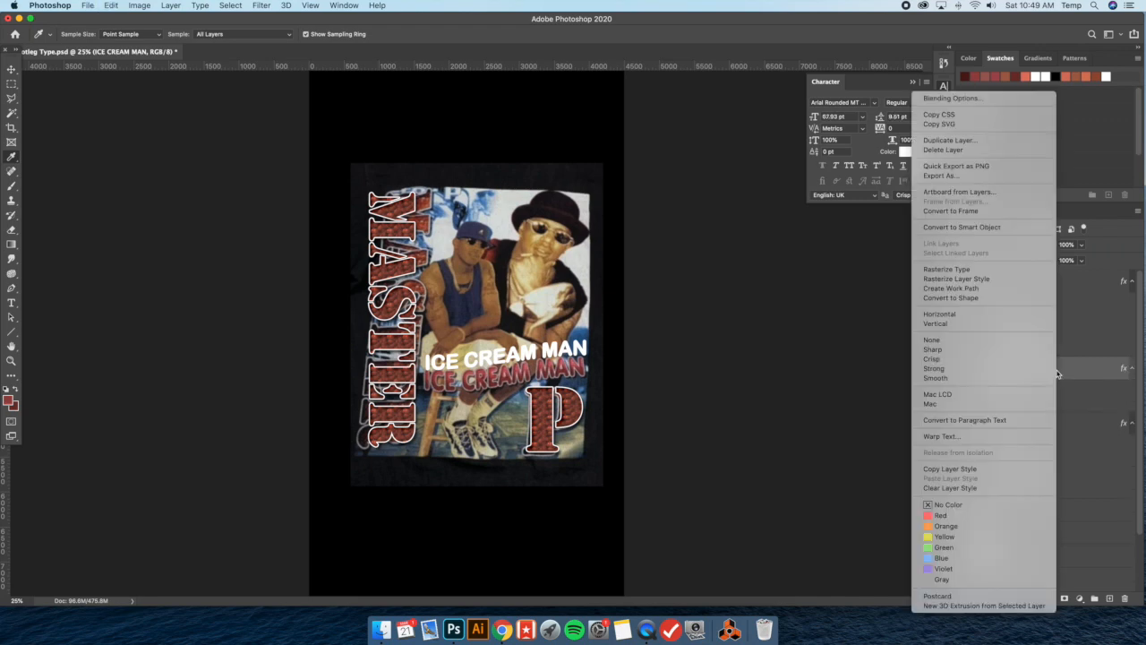
pyautogui.click(957, 228)
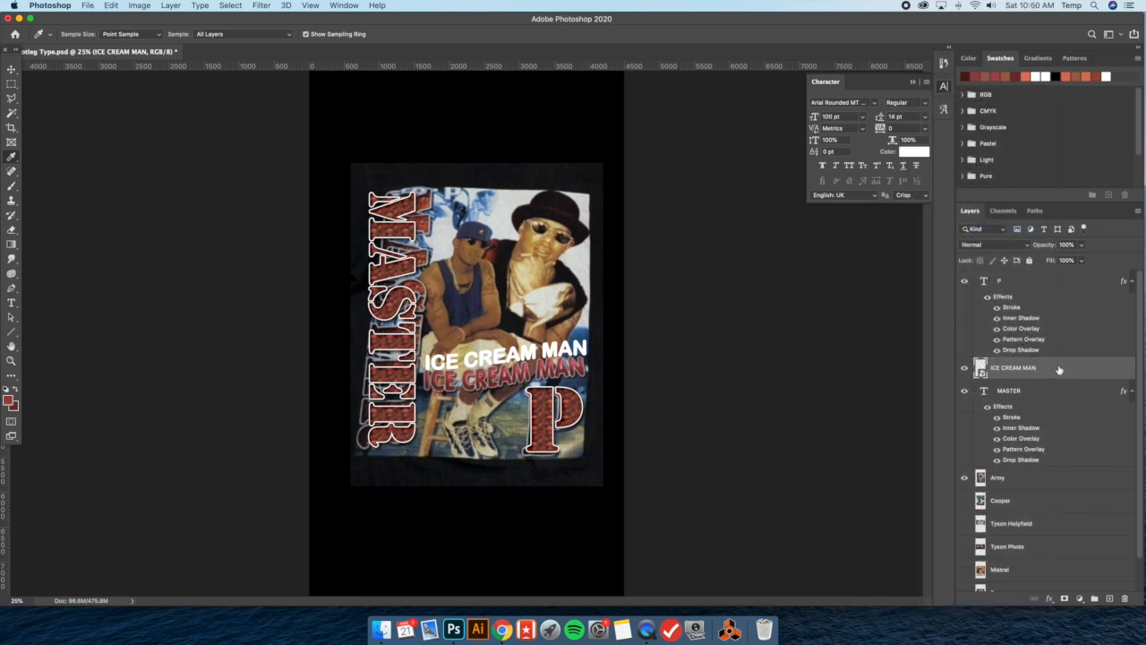
# Give the ICE CREAM MAN Smart Object a reversed red Gradient Overlay and a white outside Stroke of about 10 px
pyautogui.doubleClick(1059, 370)
pyautogui.click(657, 456)
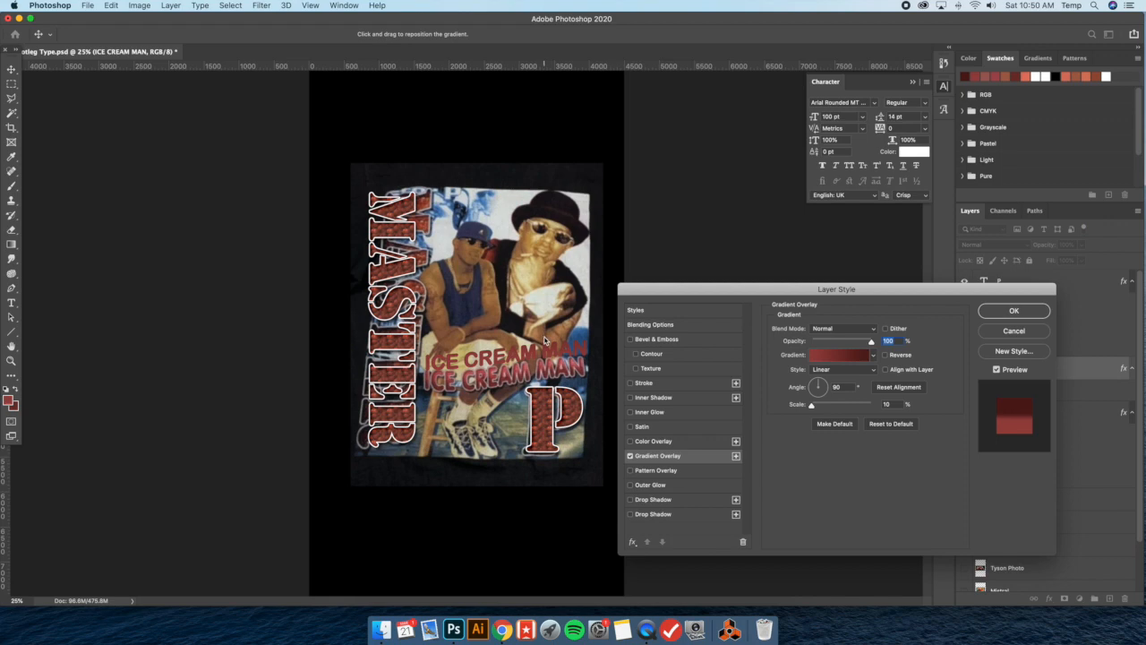
pyautogui.moveTo(535, 310); pyautogui.dragTo(493, 360)
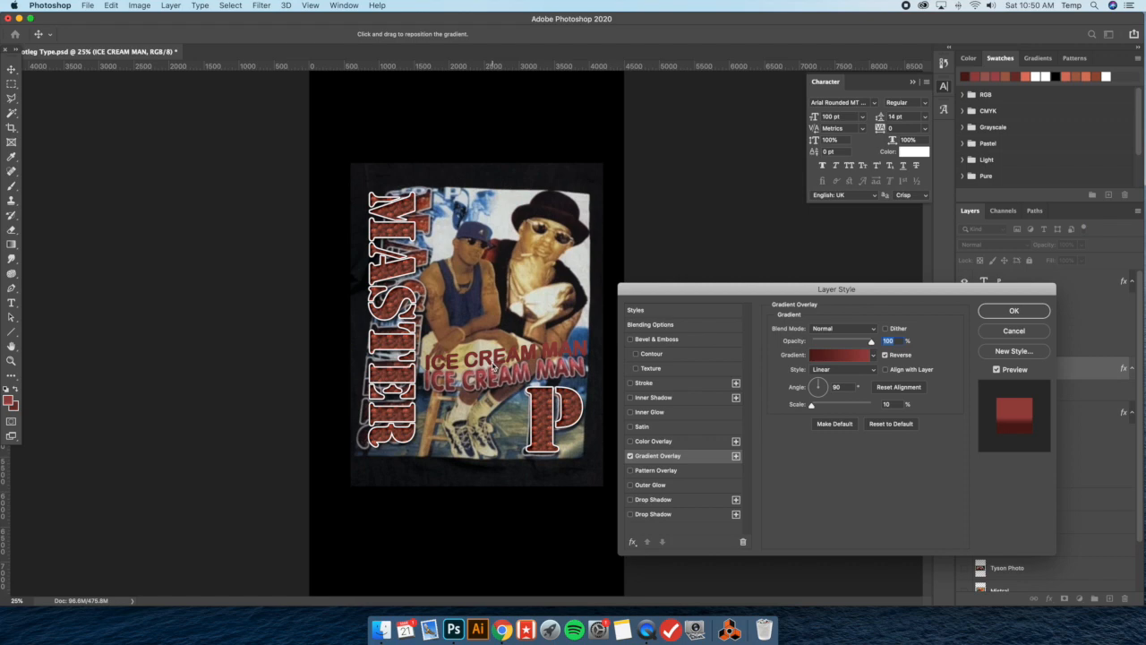
pyautogui.click(650, 383)
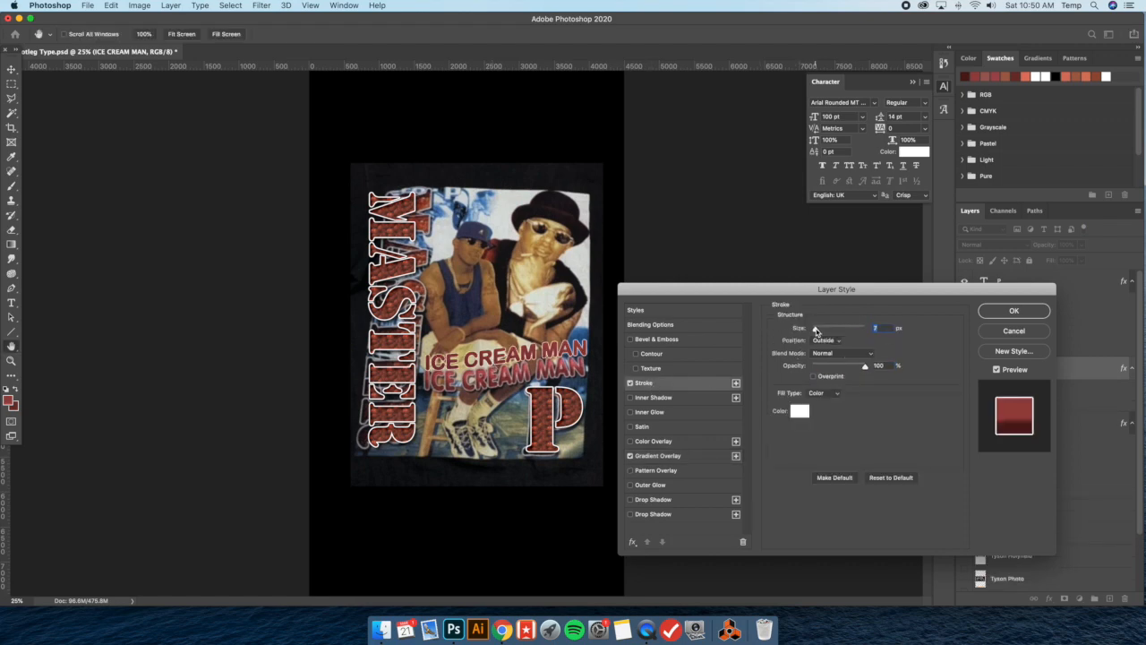
pyautogui.moveTo(816, 331); pyautogui.dragTo(816, 331)
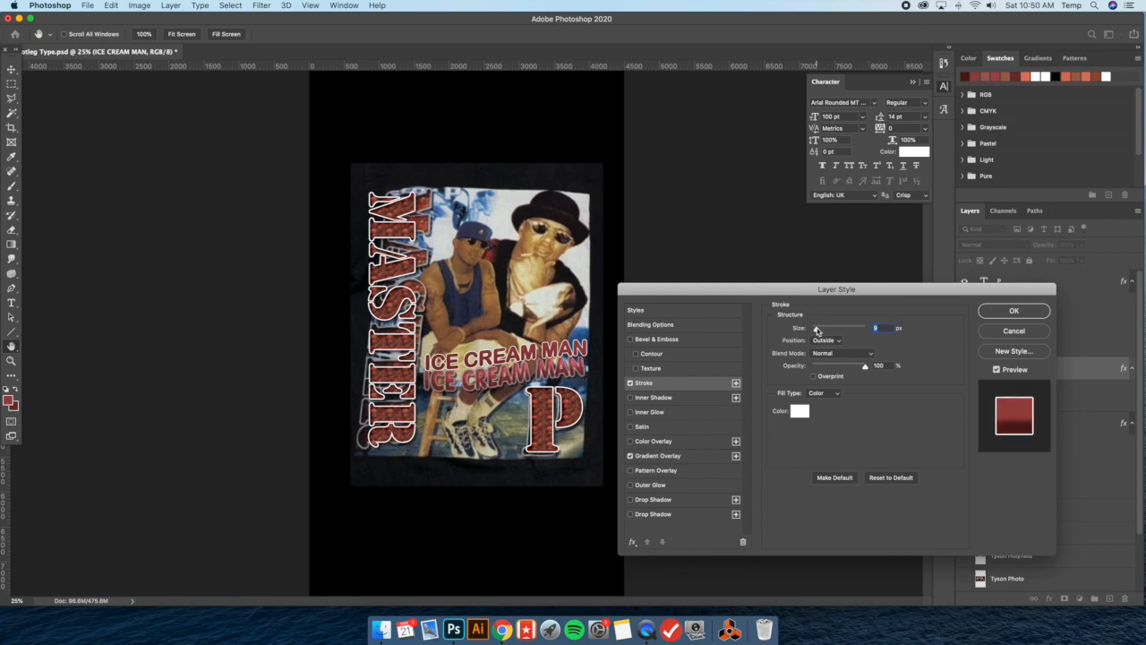
pyautogui.click(655, 515)
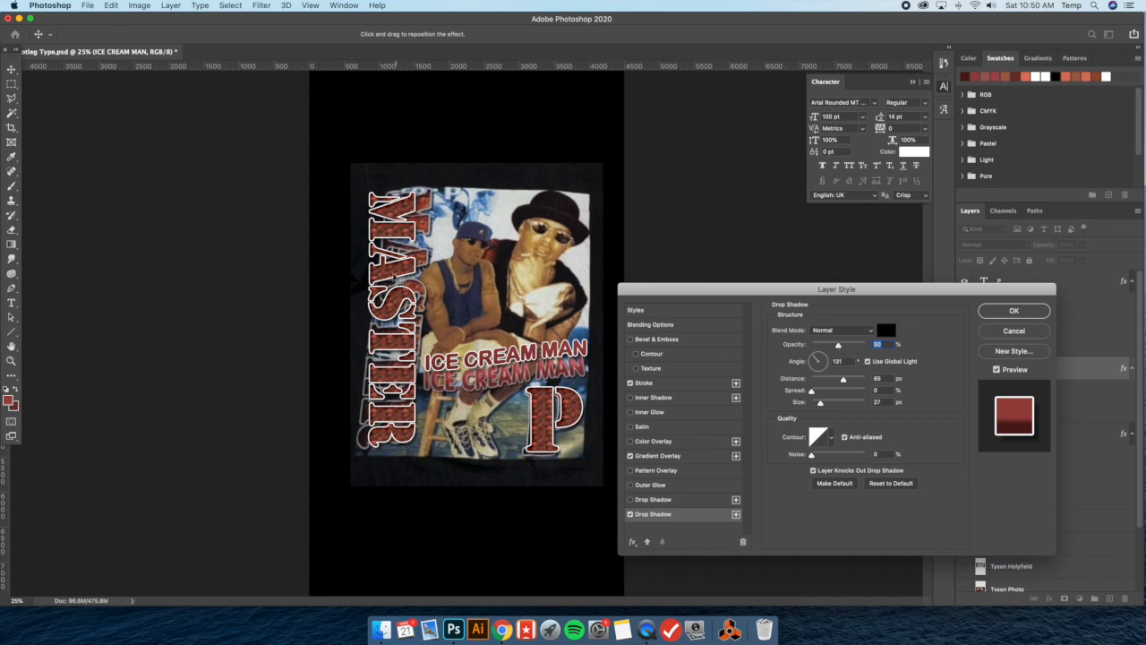
pyautogui.moveTo(532, 366); pyautogui.dragTo(529, 358)
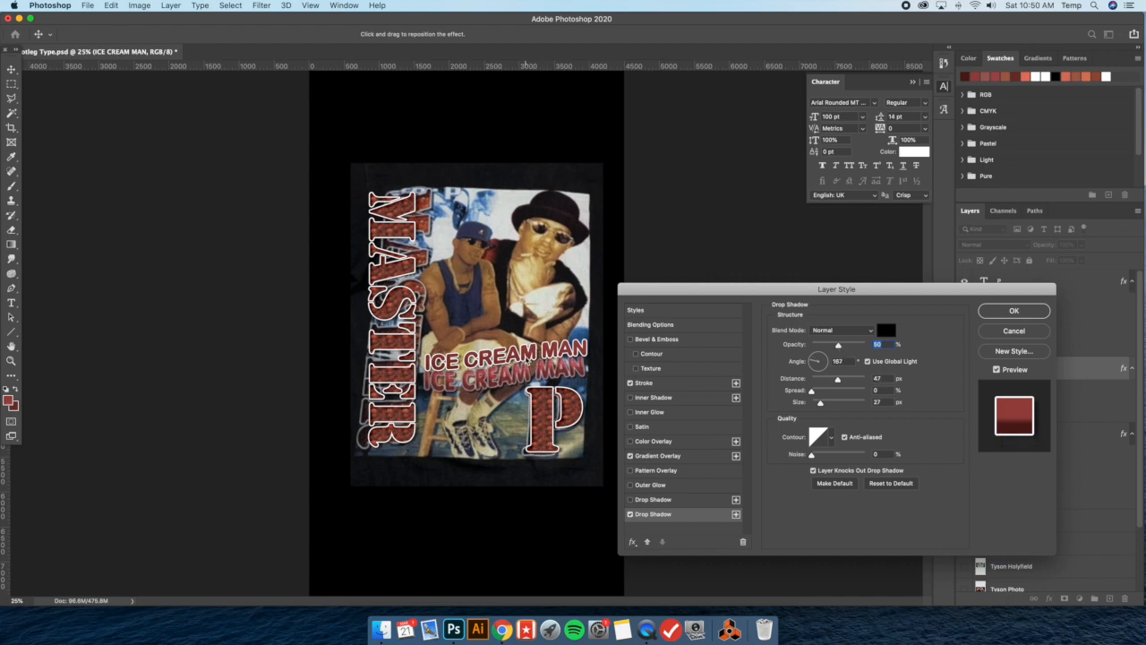
pyautogui.click(992, 332)
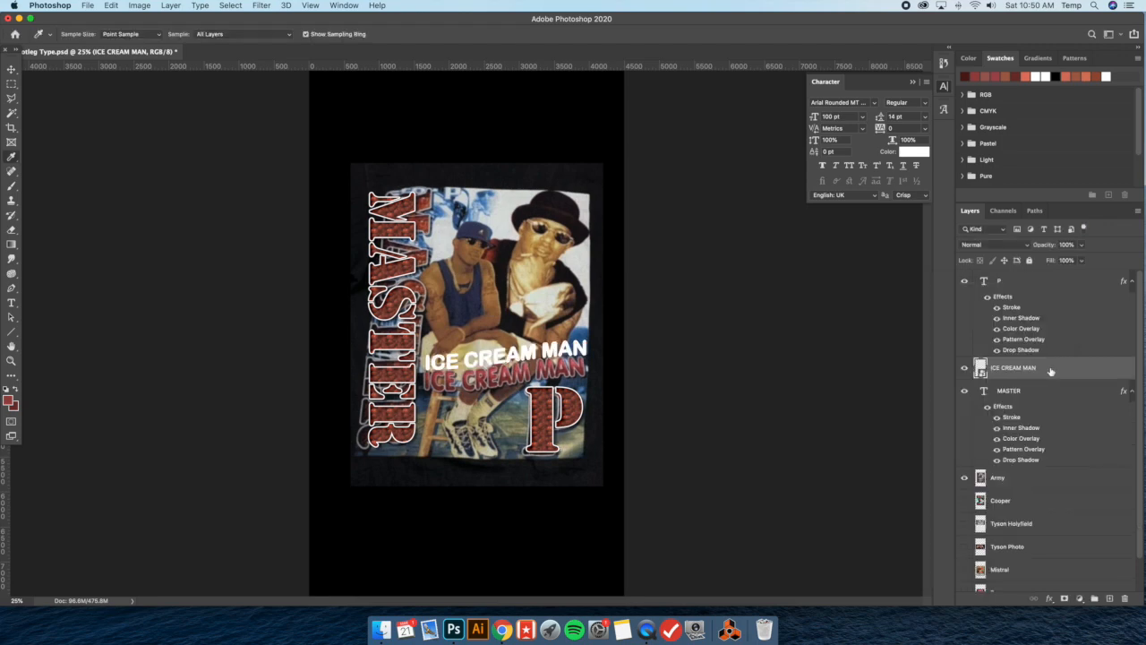
# Give the ICE CREAM MAN Smart Object the red Gradient Overlay and a black Drop Shadow with Use Global Light off
pyautogui.doubleClick(1049, 370)
pyautogui.click(671, 456)
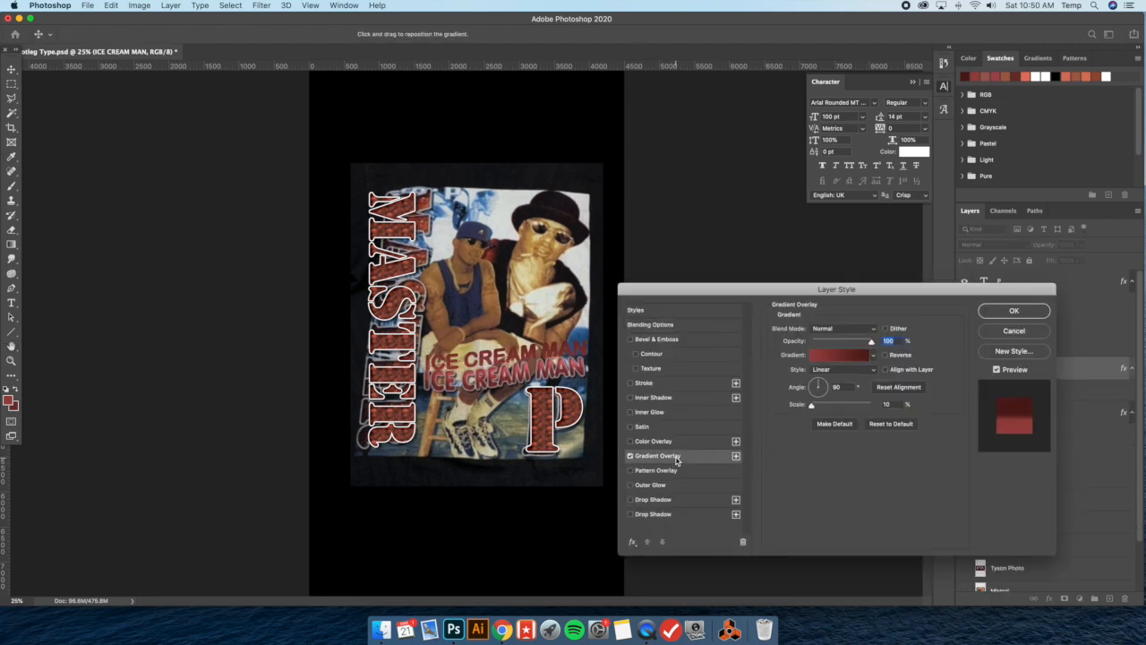
pyautogui.click(667, 328)
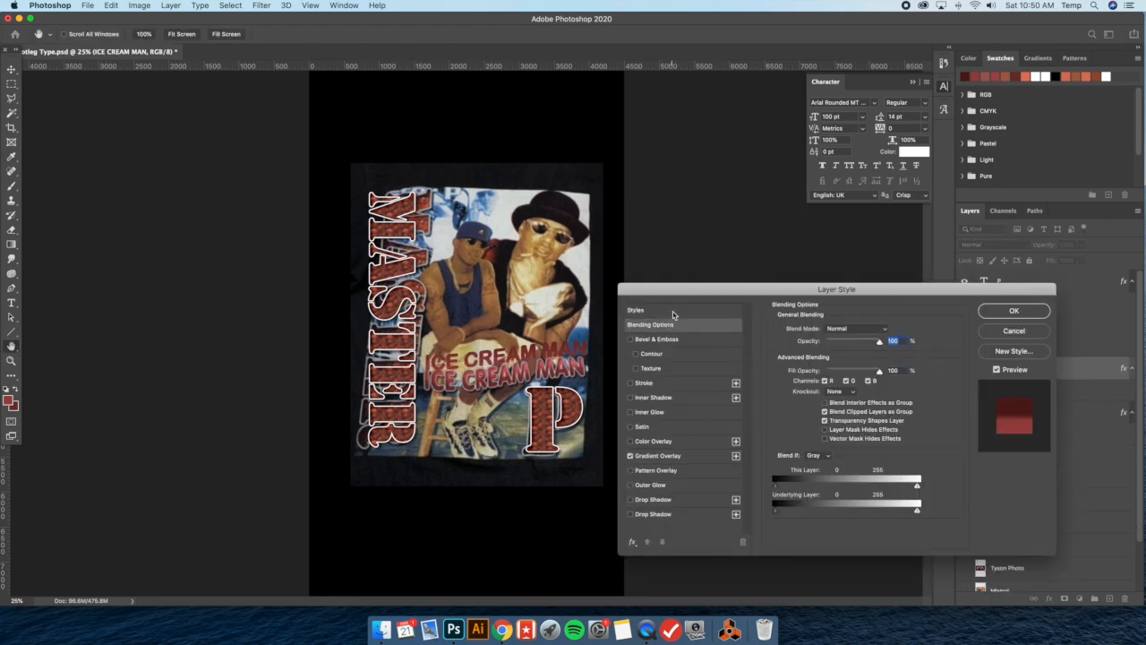
pyautogui.click(673, 313)
pyautogui.click(668, 514)
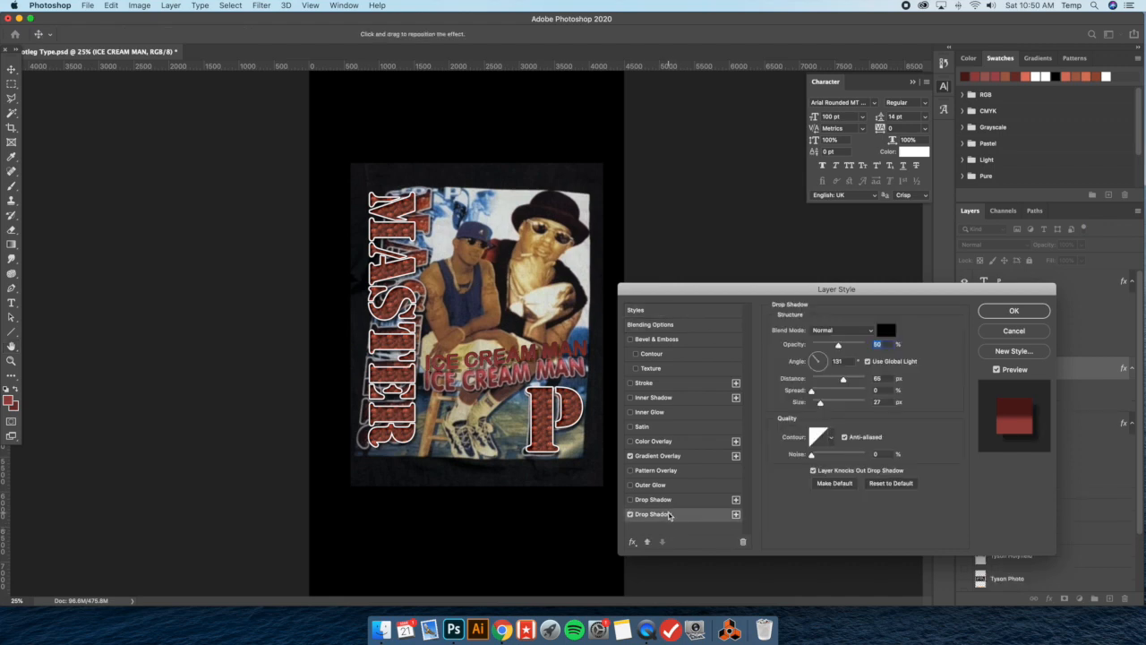
pyautogui.click(867, 361)
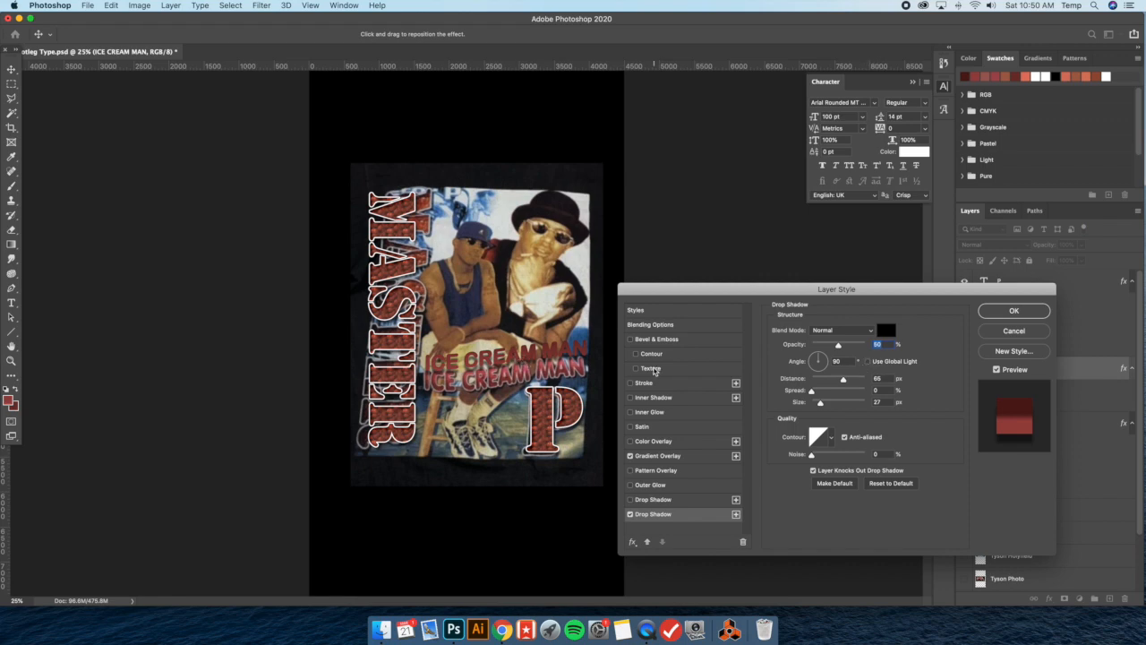
# Add a white outside Stroke of 10 px to the slogan and slightly lower its Drop Shadow opacity
pyautogui.click(659, 383)
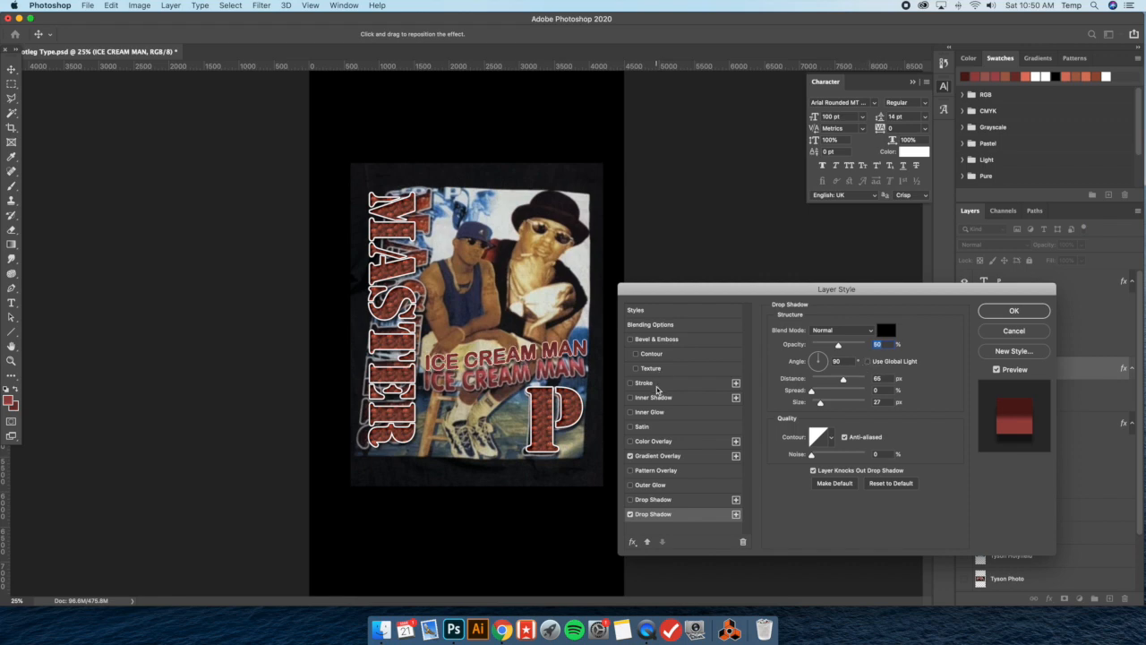
pyautogui.click(659, 514)
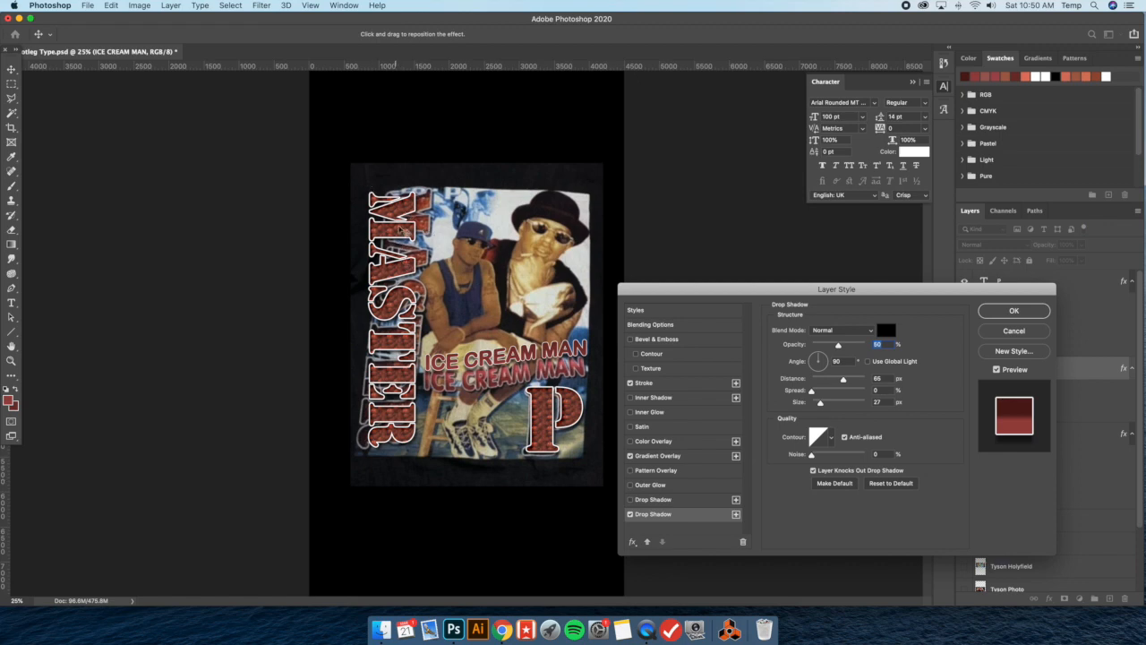
pyautogui.moveTo(839, 346); pyautogui.dragTo(833, 347)
pyautogui.click(670, 383)
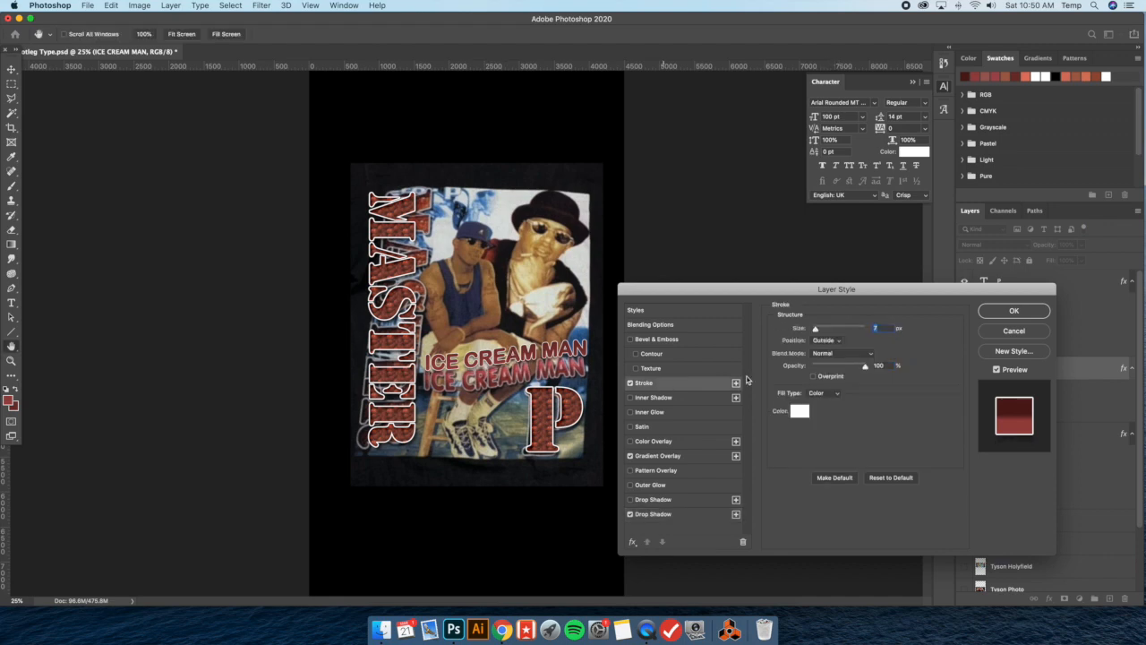
pyautogui.moveTo(815, 330); pyautogui.dragTo(818, 330)
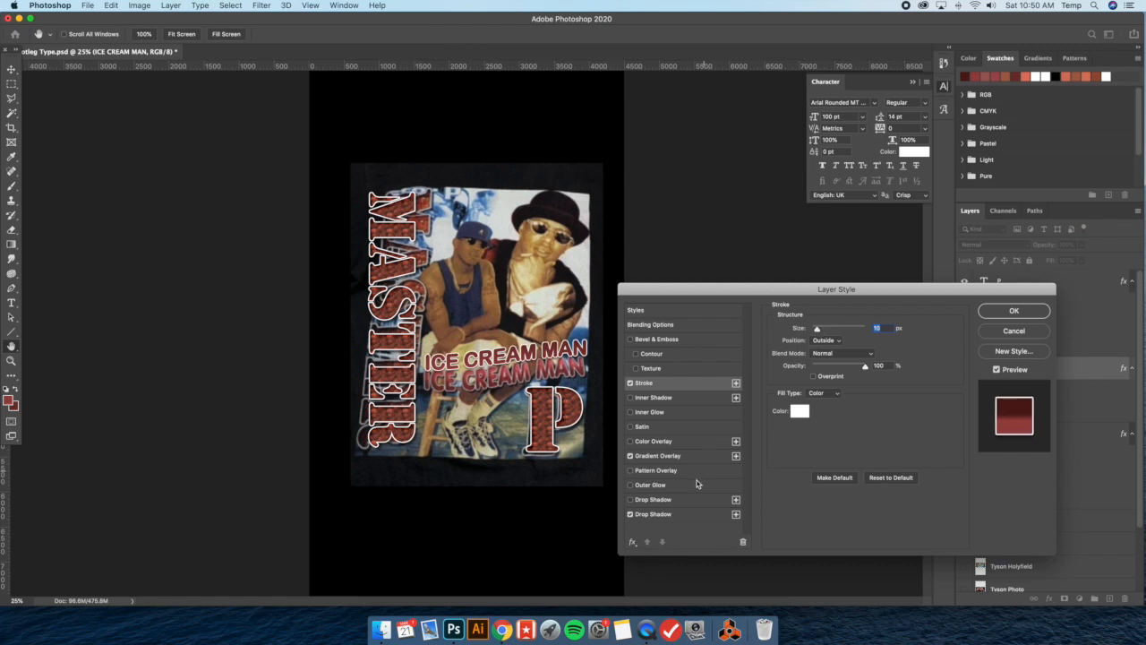
# Reverse the slogan's Gradient Overlay, reposition the gradient over the letters and apply the layer style
pyautogui.click(672, 455)
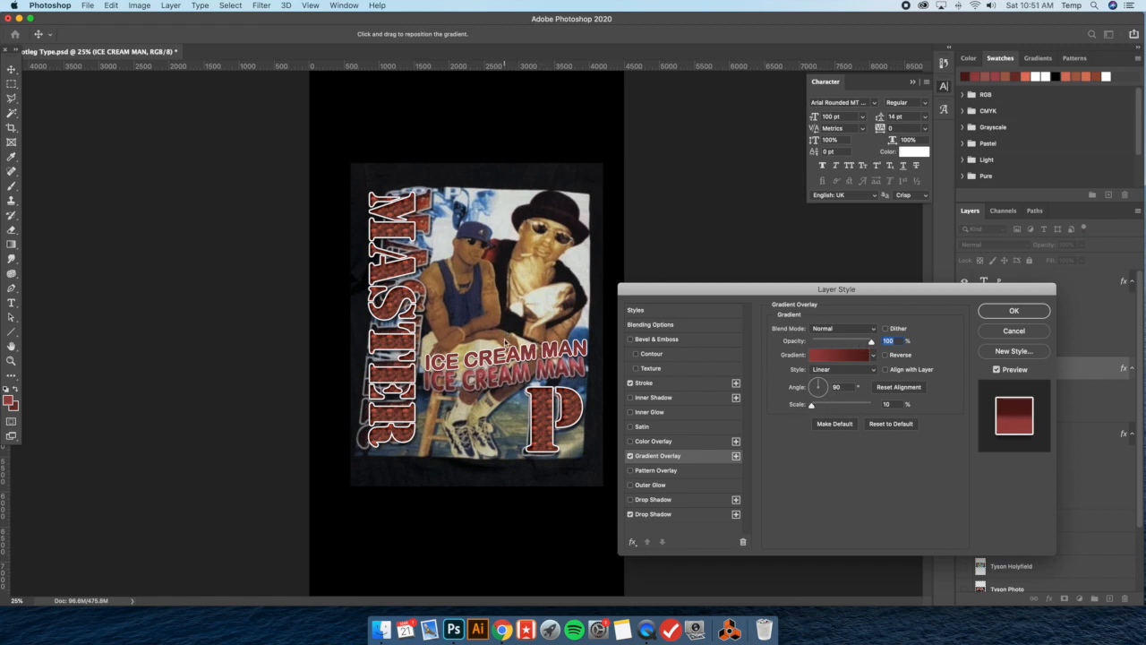
pyautogui.click(886, 355)
pyautogui.moveTo(512, 349); pyautogui.dragTo(507, 354)
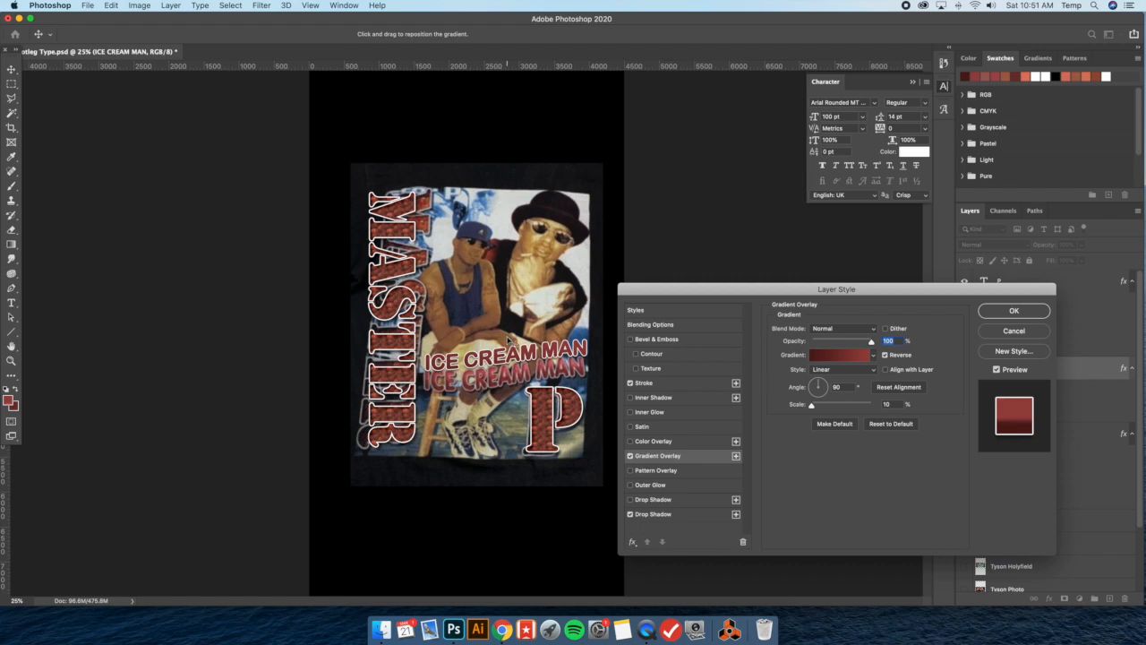
pyautogui.click(1036, 314)
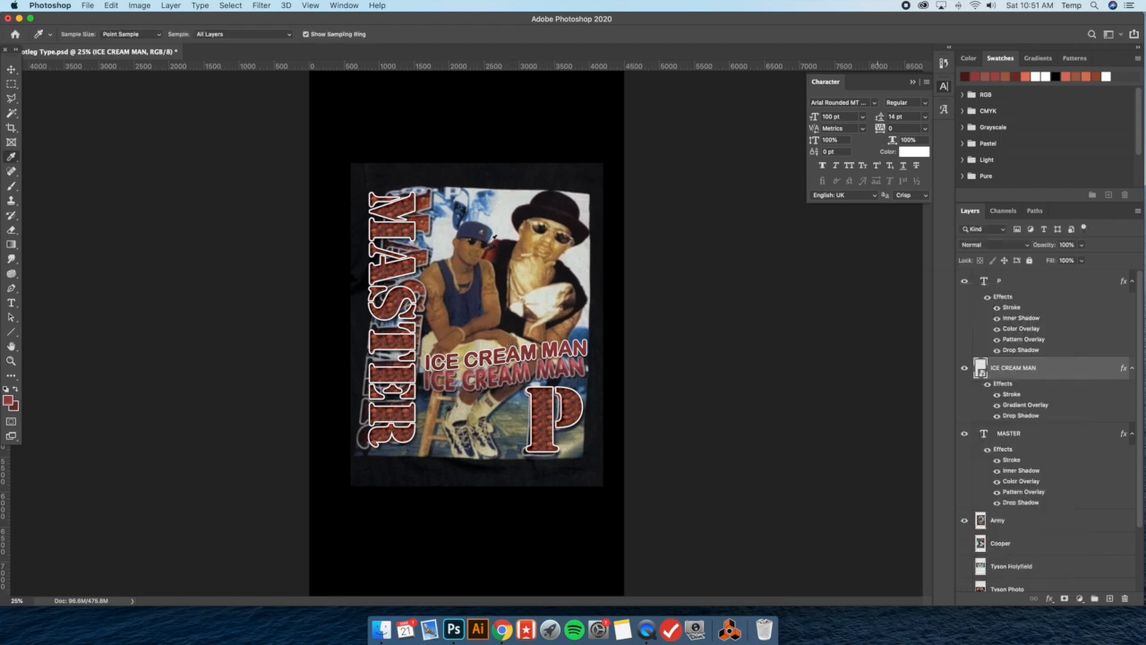
# Fine-tune the size of the white Stroke on the ICE CREAM MAN layer and apply it
pyautogui.click(11, 70)
pyautogui.doubleClick(1064, 370)
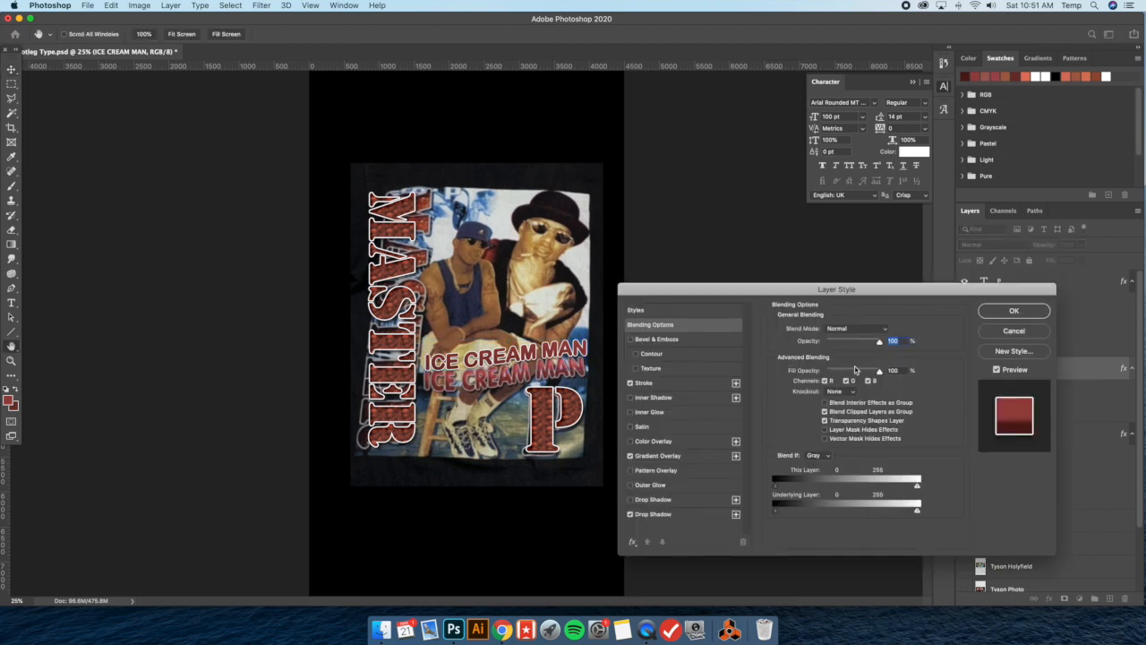
pyautogui.click(673, 381)
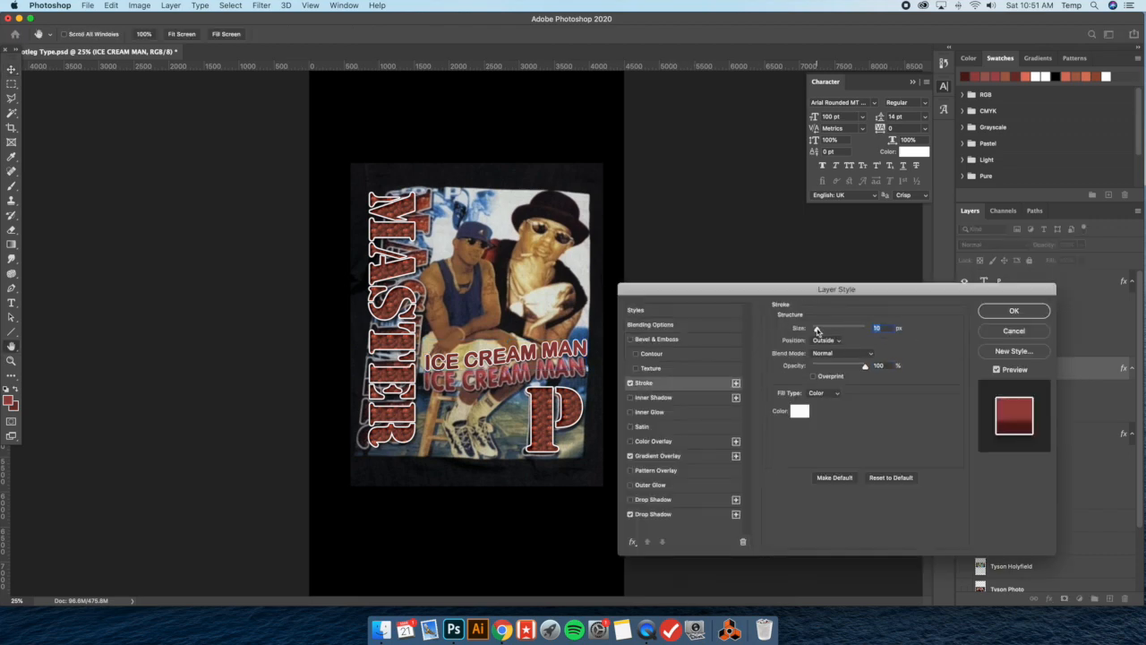
pyautogui.moveTo(817, 330); pyautogui.dragTo(818, 330)
pyautogui.click(1014, 311)
# Move the slogan down over the printed ICE CREAM MAN and recheck its Gradient Overlay with the transform controls hidden
pyautogui.moveTo(565, 356); pyautogui.dragTo(565, 373)
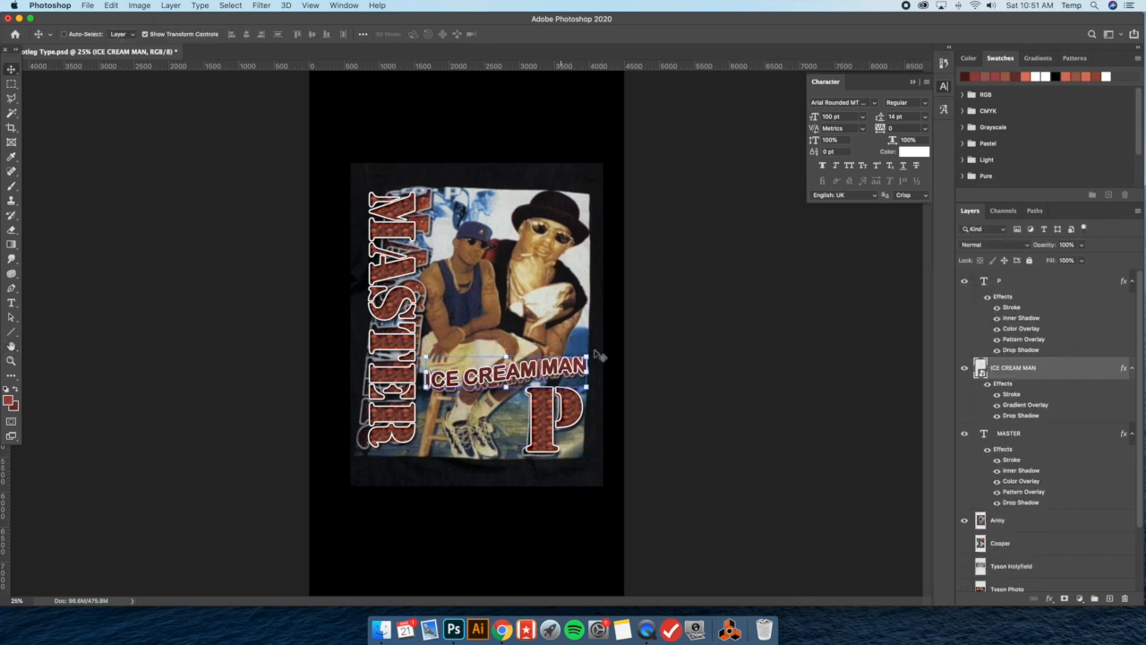
pyautogui.click(144, 34)
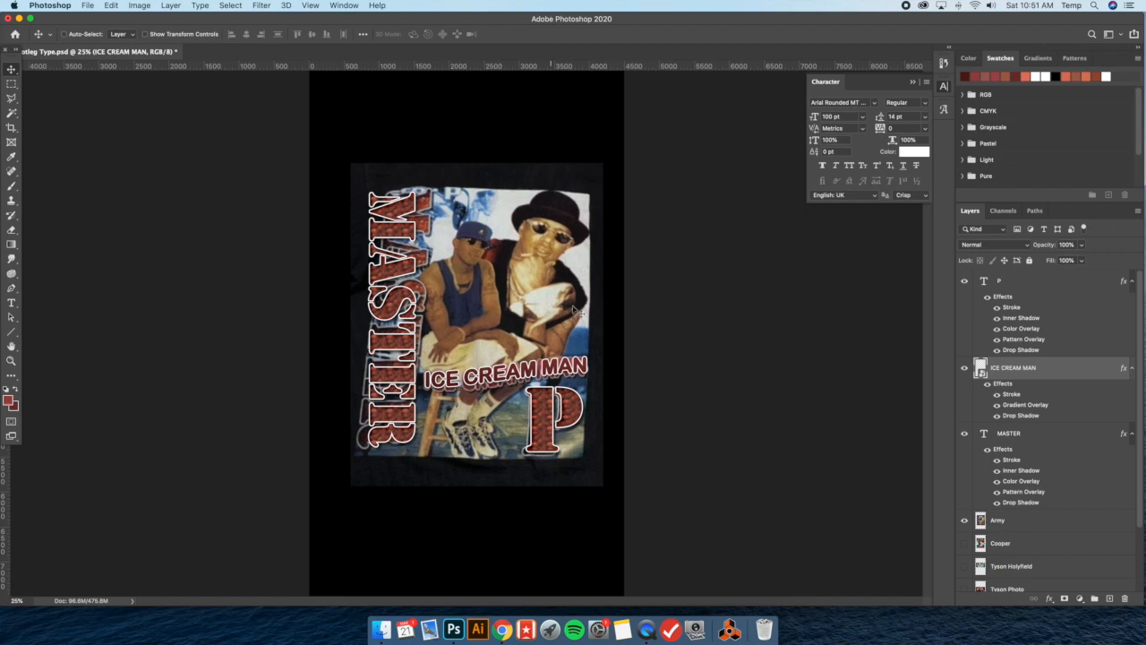
pyautogui.doubleClick(1072, 370)
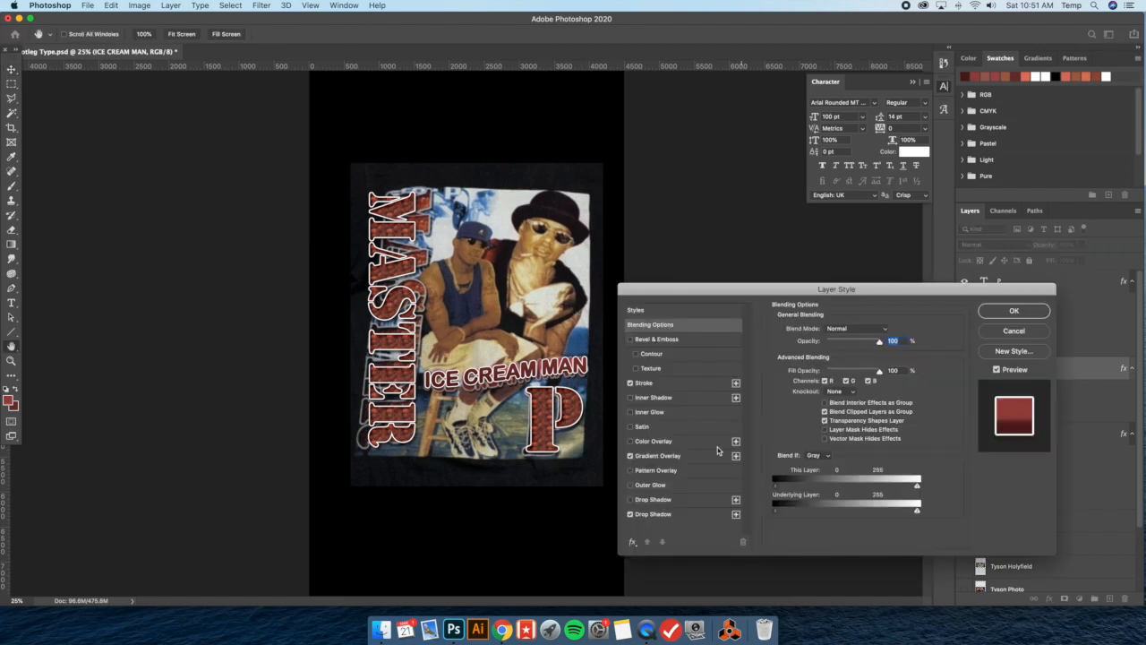
pyautogui.click(658, 456)
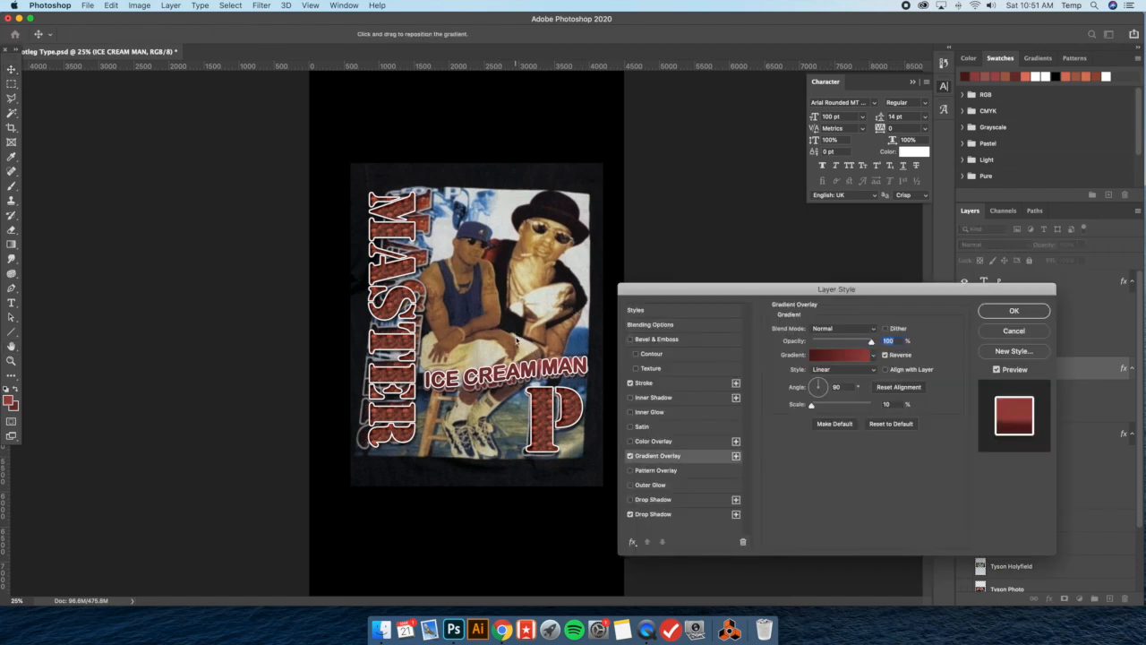
pyautogui.click(1014, 311)
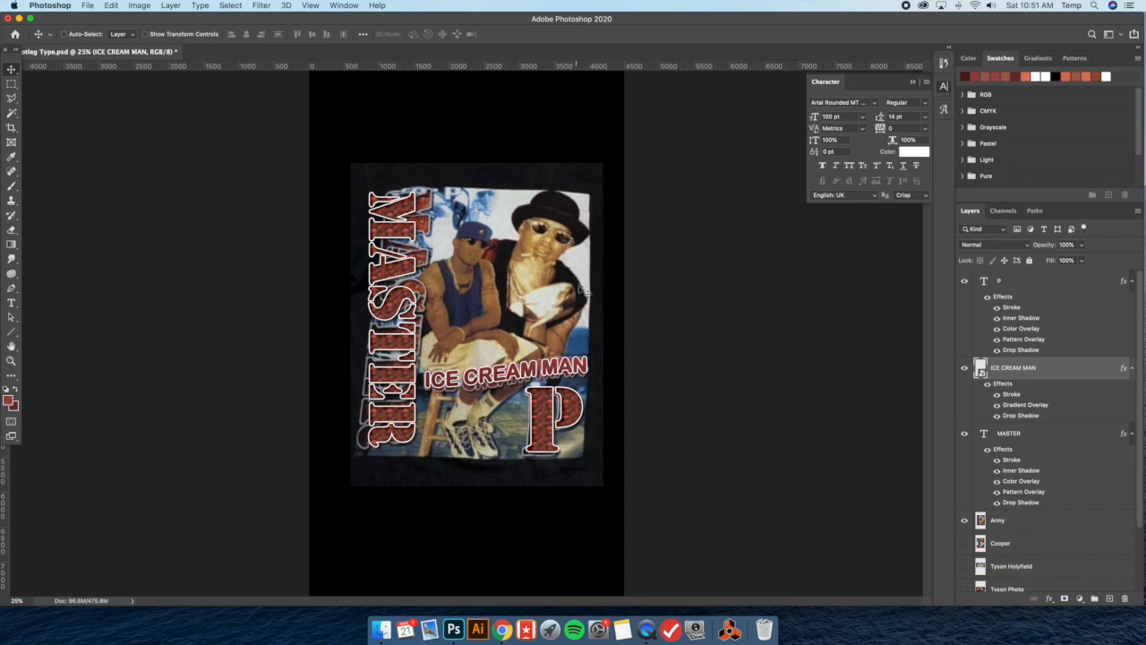
# Scale the ICE CREAM MAN slogan to about 97% width and slightly taller, and place it over the printed slogan
pyautogui.moveTo(581, 305); pyautogui.dragTo(581, 305)
pyautogui.keyDown('alt'); pyautogui.moveTo(530, 369); pyautogui.dragTo(534, 339); pyautogui.keyUp('alt')
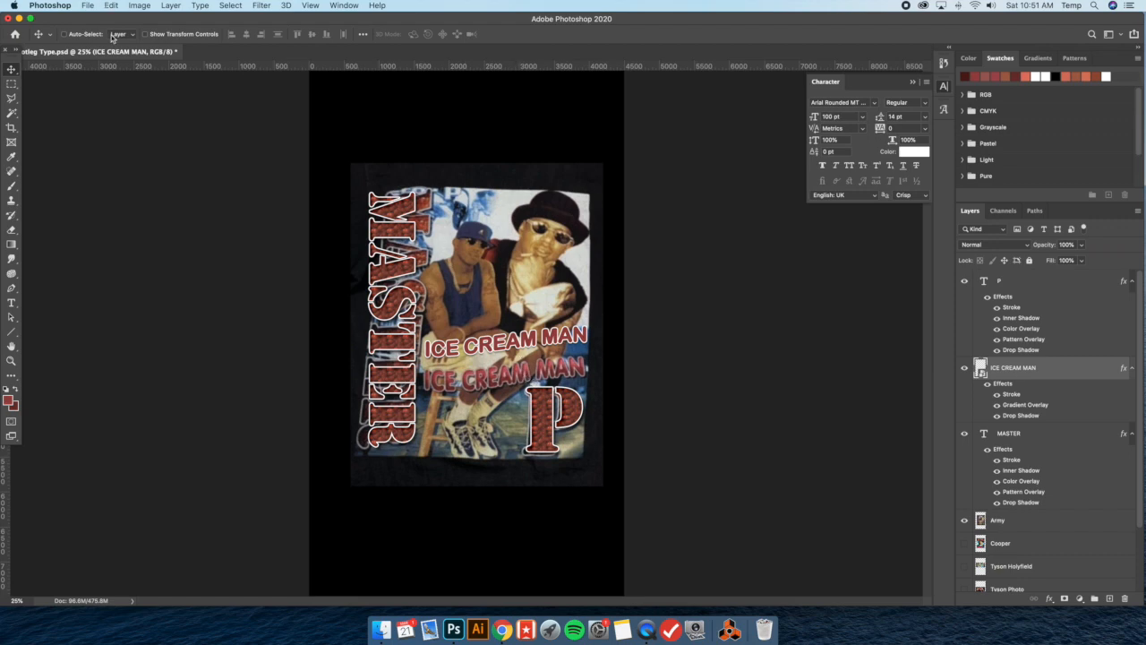
pyautogui.click(149, 35)
pyautogui.click(588, 341)
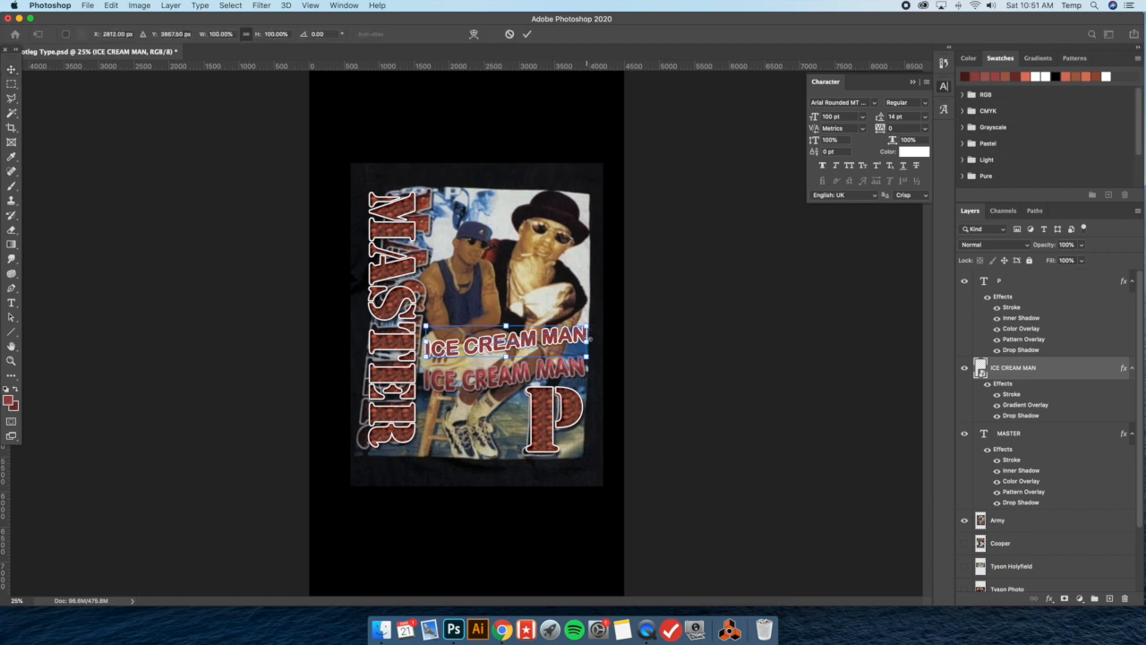
pyautogui.moveTo(590, 341)
pyautogui.mouseDown()
pyautogui.moveTo(570, 339)
pyautogui.moveTo(584, 324)
pyautogui.mouseUp()
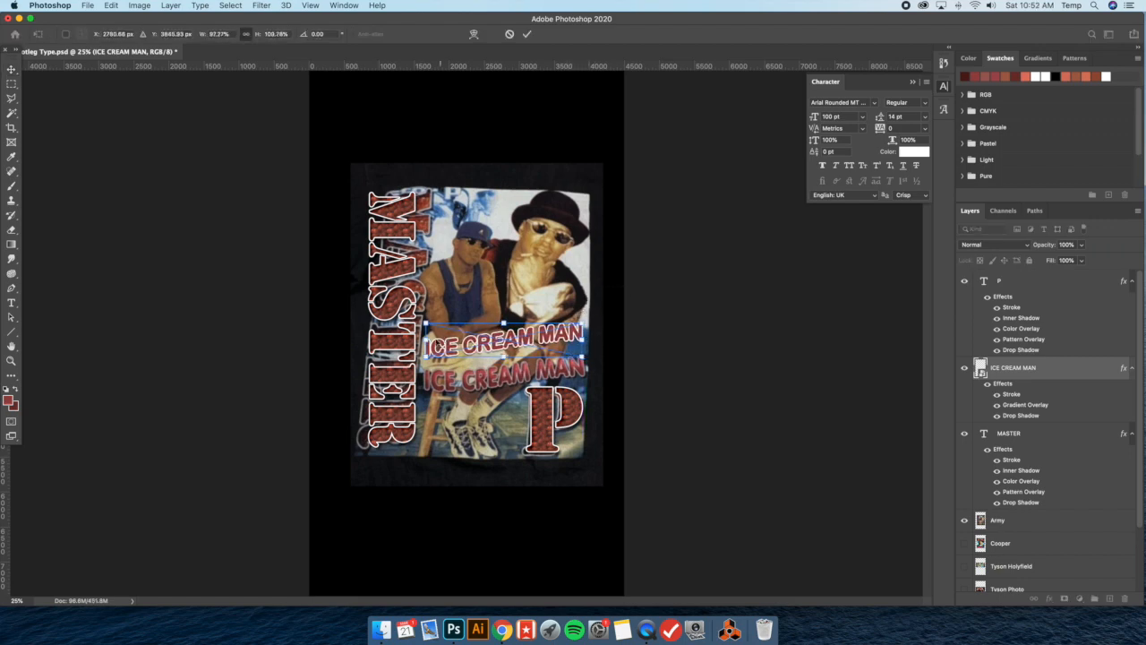
pyautogui.moveTo(429, 338); pyautogui.dragTo(427, 316)
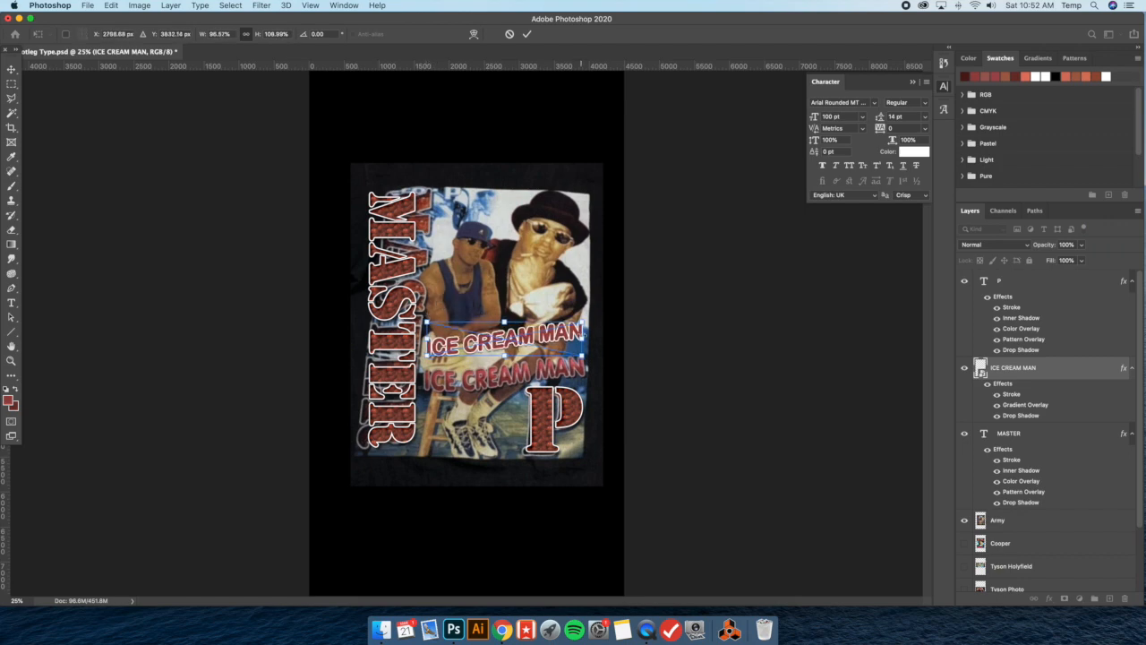
pyautogui.press('Return')
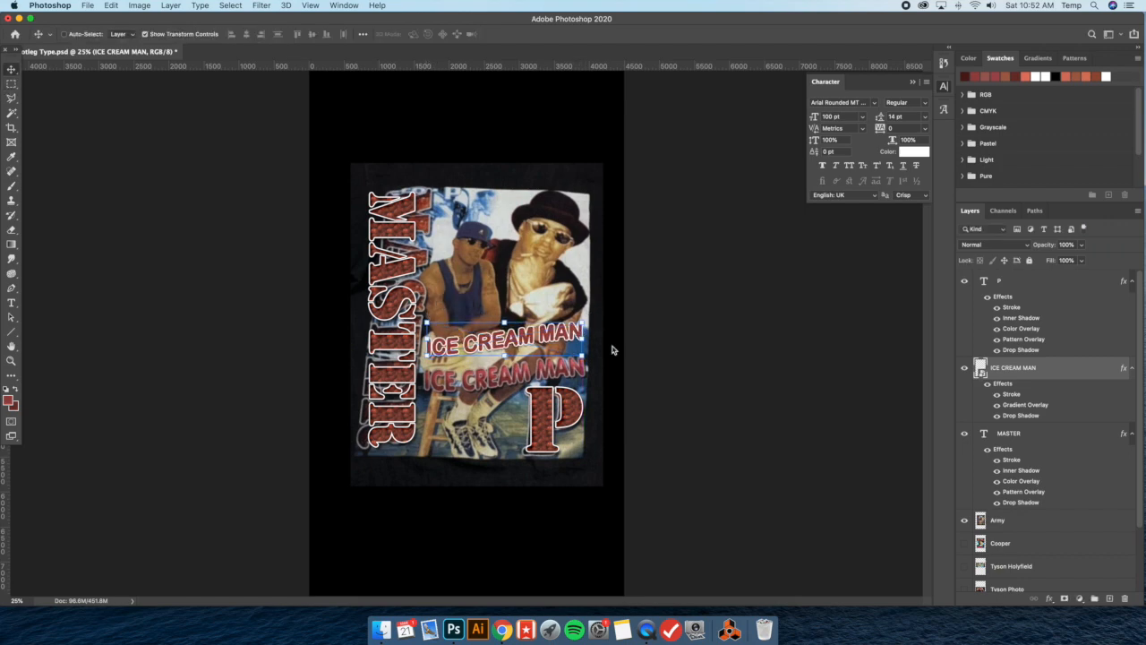
pyautogui.moveTo(538, 340); pyautogui.dragTo(548, 370)
pyautogui.click(146, 35)
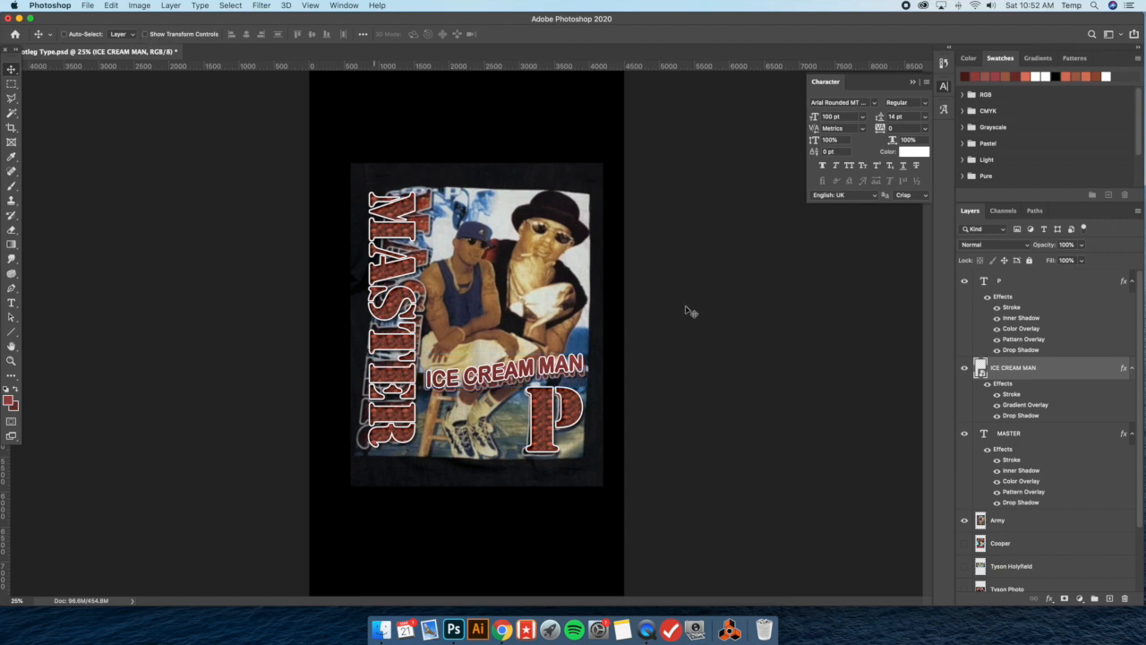
# Hide the P, ICE CREAM MAN, MASTER and Army layers, and show and select the Cooper reference layer
pyautogui.click(1036, 286)
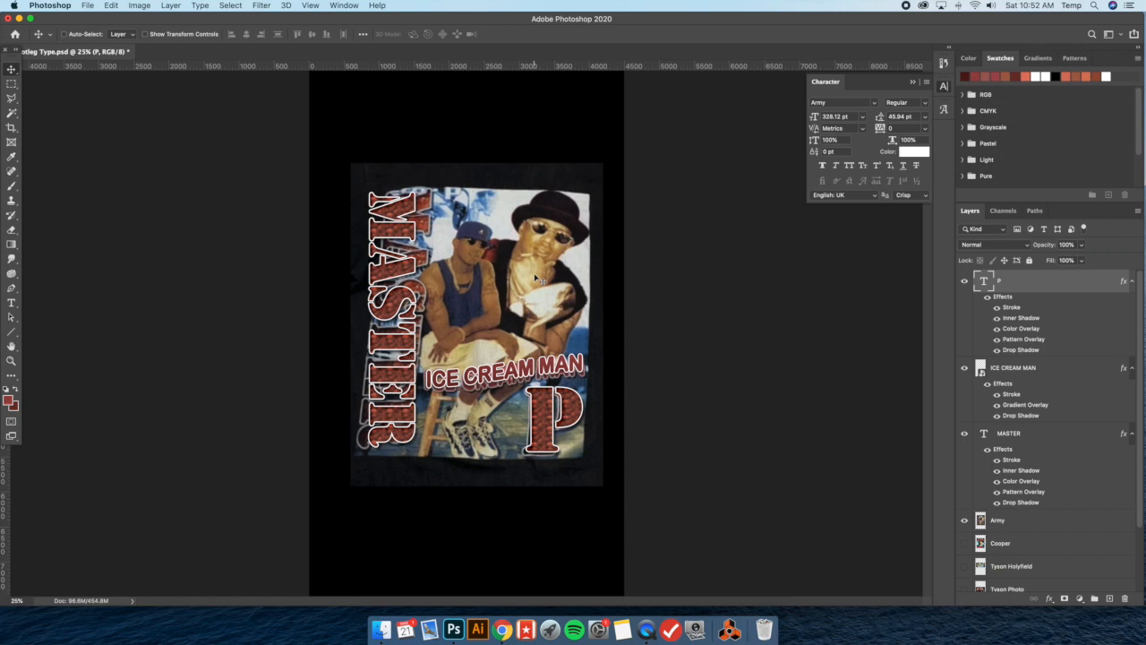
pyautogui.click(964, 281)
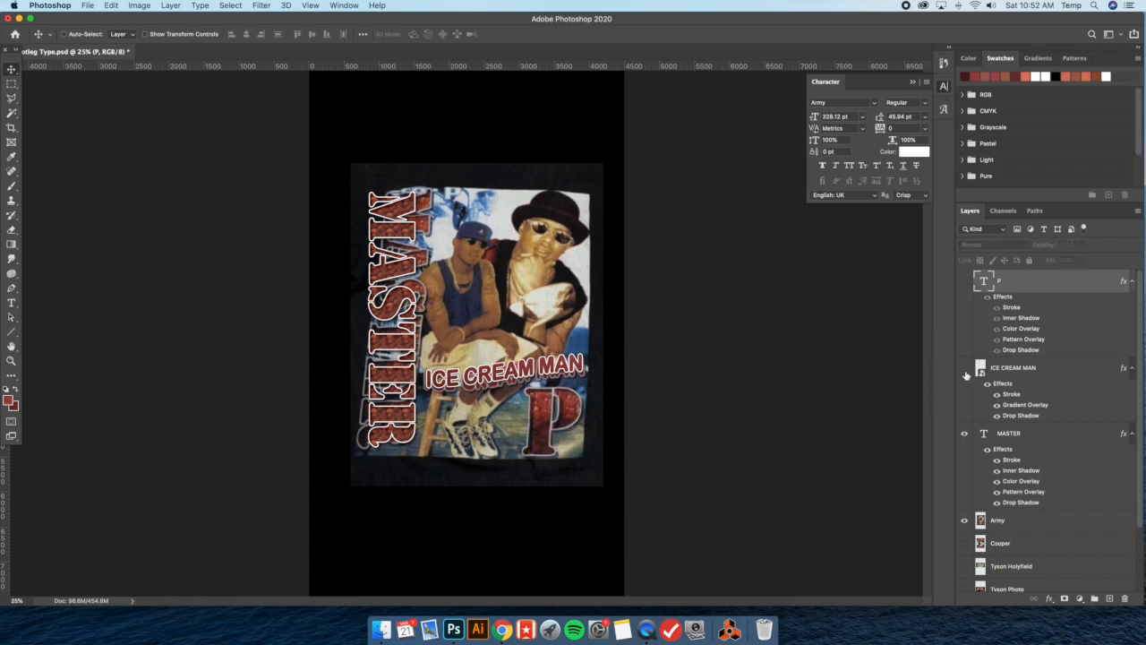
pyautogui.click(964, 369)
pyautogui.click(965, 434)
pyautogui.scroll(-2, 967, 437)
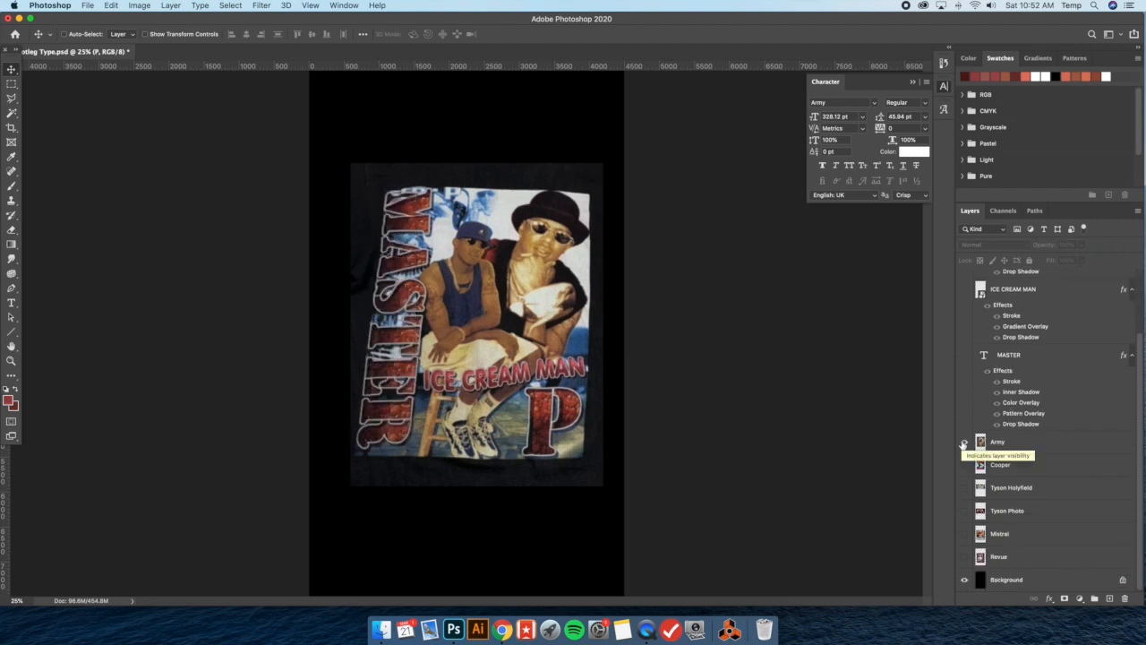
pyautogui.click(965, 442)
pyautogui.click(964, 465)
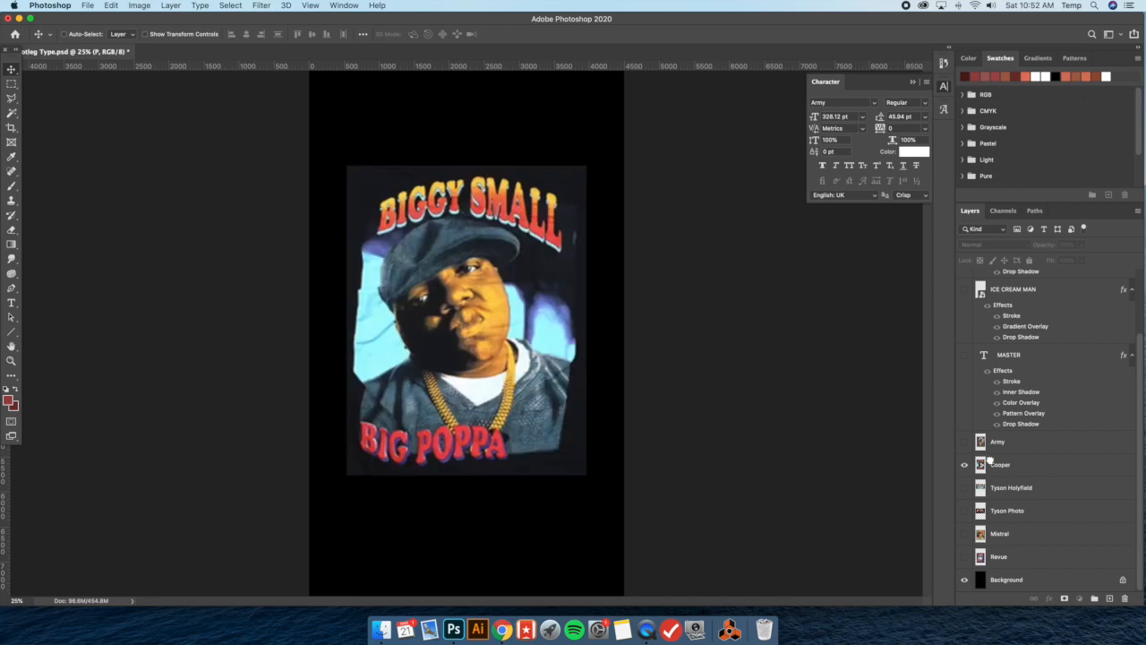
pyautogui.click(1000, 465)
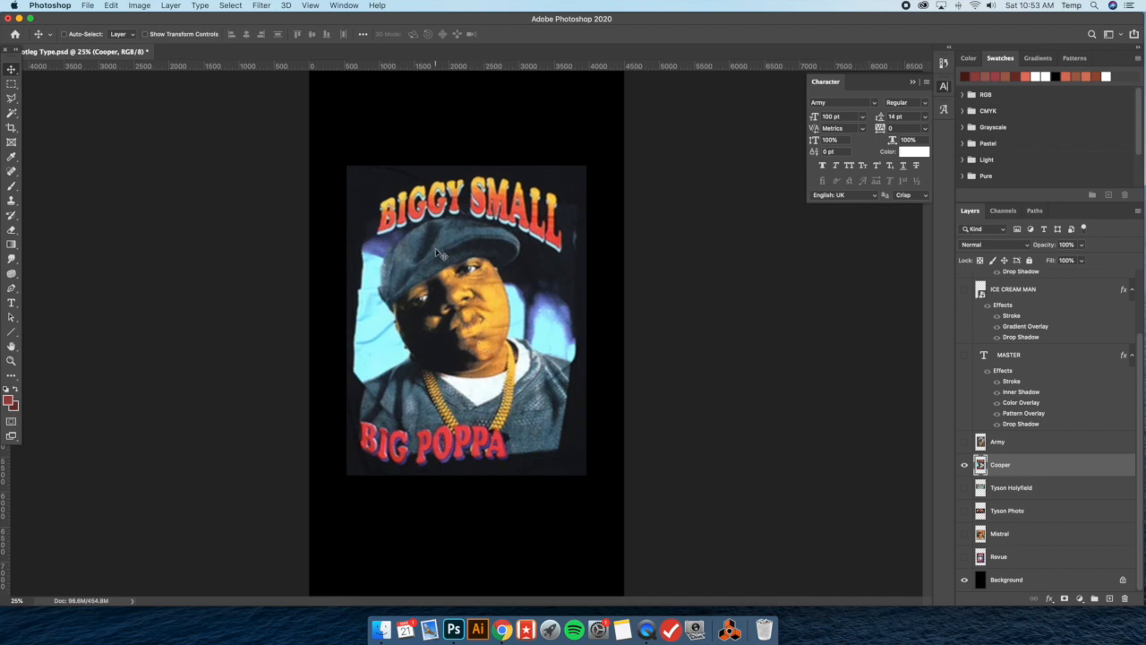
# Sample the red and yellow gradient colors from the B of the BIGGY SMALL lettering
pyautogui.scroll(3, 1073, 446)
pyautogui.scroll(-3, 1071, 446)
pyautogui.click(11, 156)
pyautogui.click(383, 227)
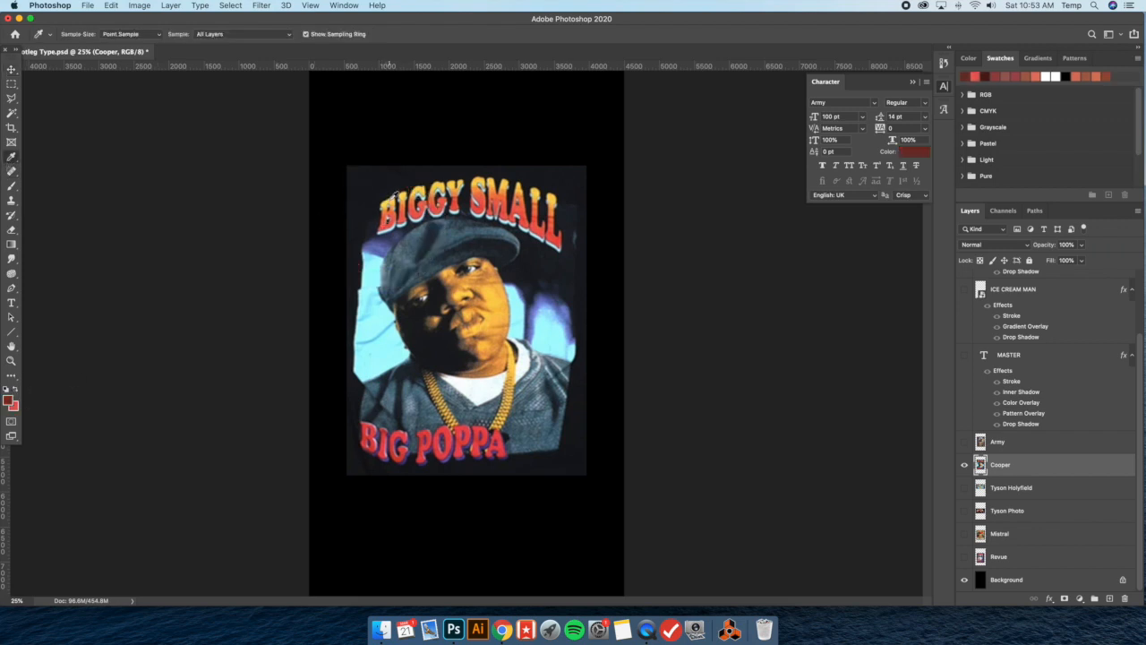
pyautogui.click(395, 195)
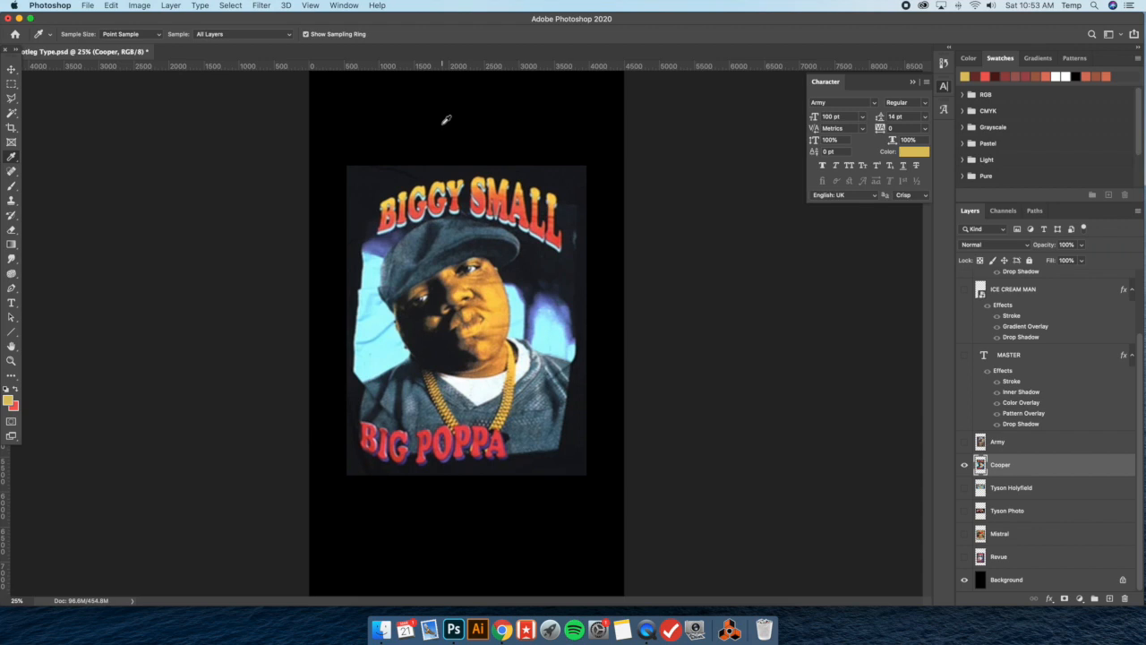
# Start a new text layer across the cap on the Cooper reference and set its font to Cooper Heavy
pyautogui.click(11, 303)
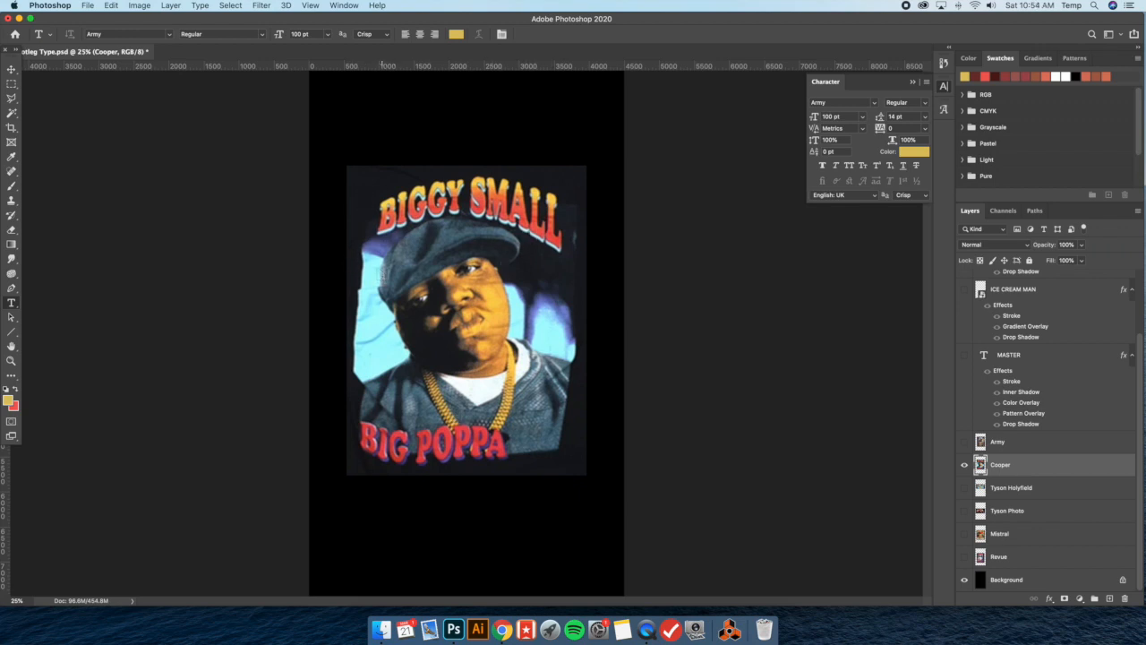
pyautogui.click(383, 274)
pyautogui.click(875, 103)
pyautogui.write('cooper')
pyautogui.press('Down')
pyautogui.press('Down')
pyautogui.press('Down')
pyautogui.press('Down')
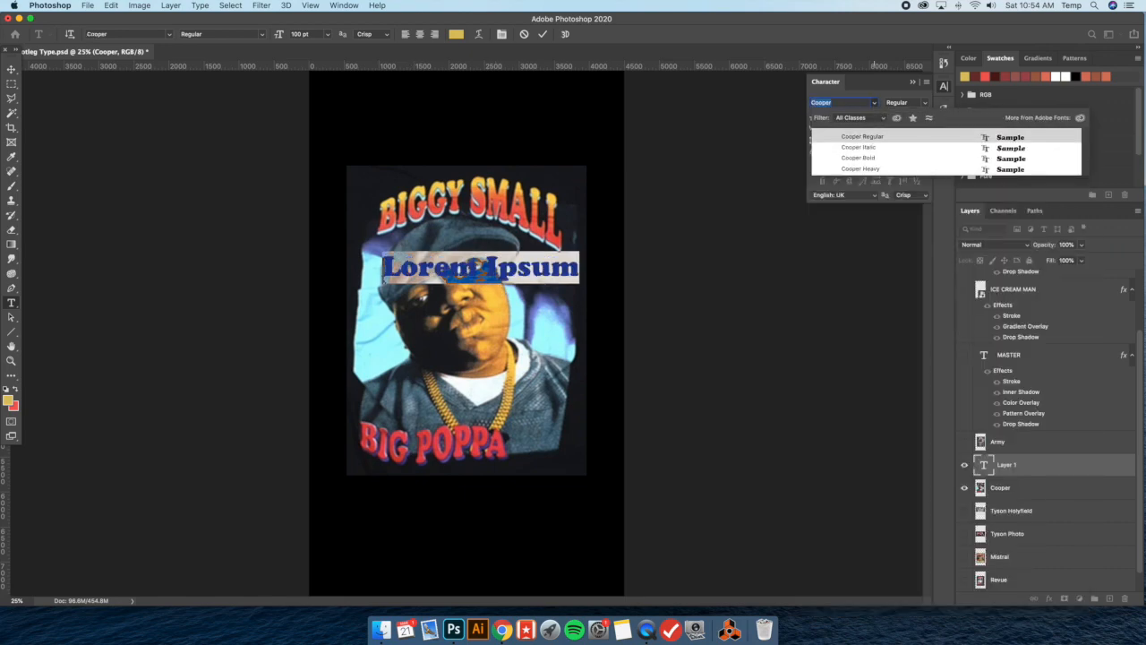
pyautogui.press('Return')
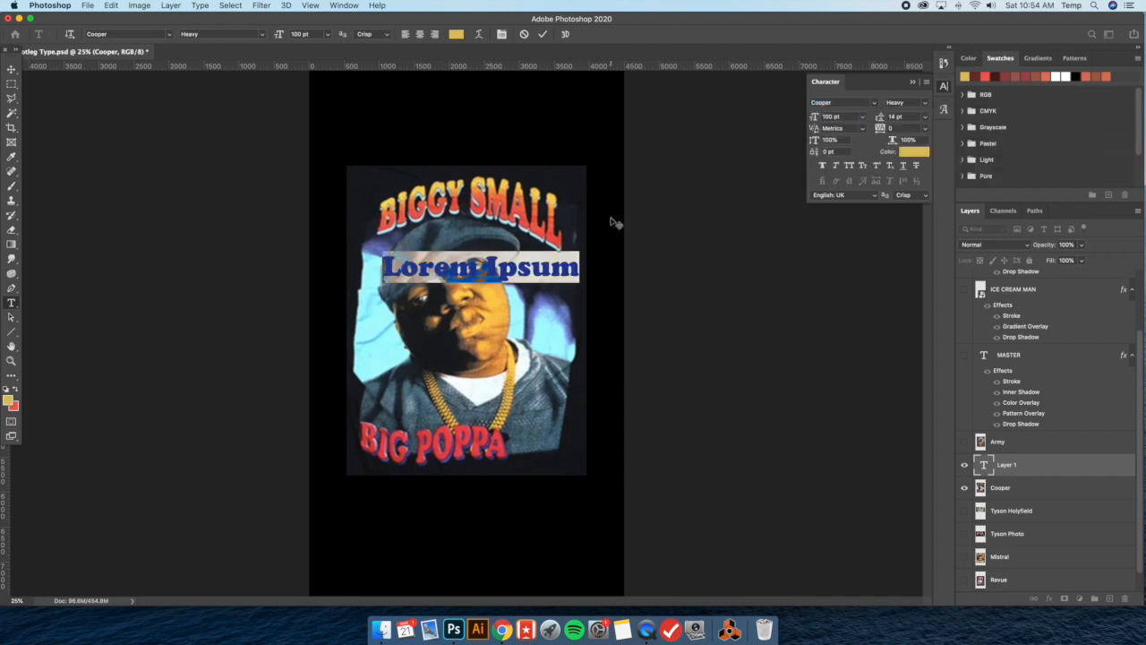
# Enter BIGGY SMALLS as the text and move it slightly down and left across the portrait
pyautogui.write('BIGG')
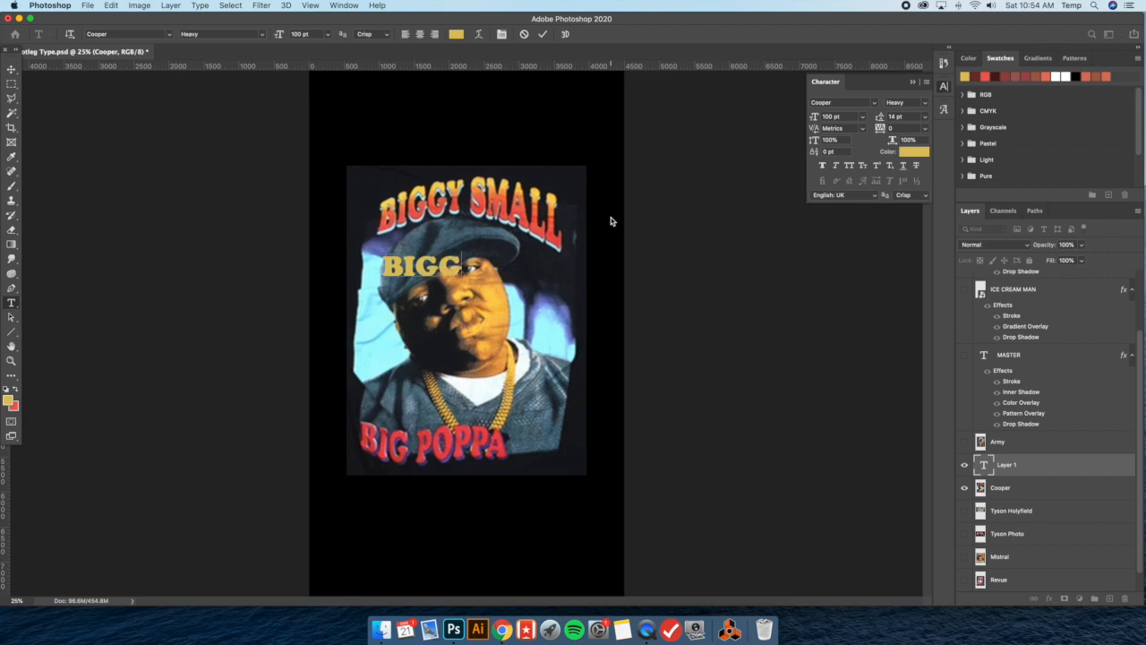
pyautogui.write('Y SMALLS')
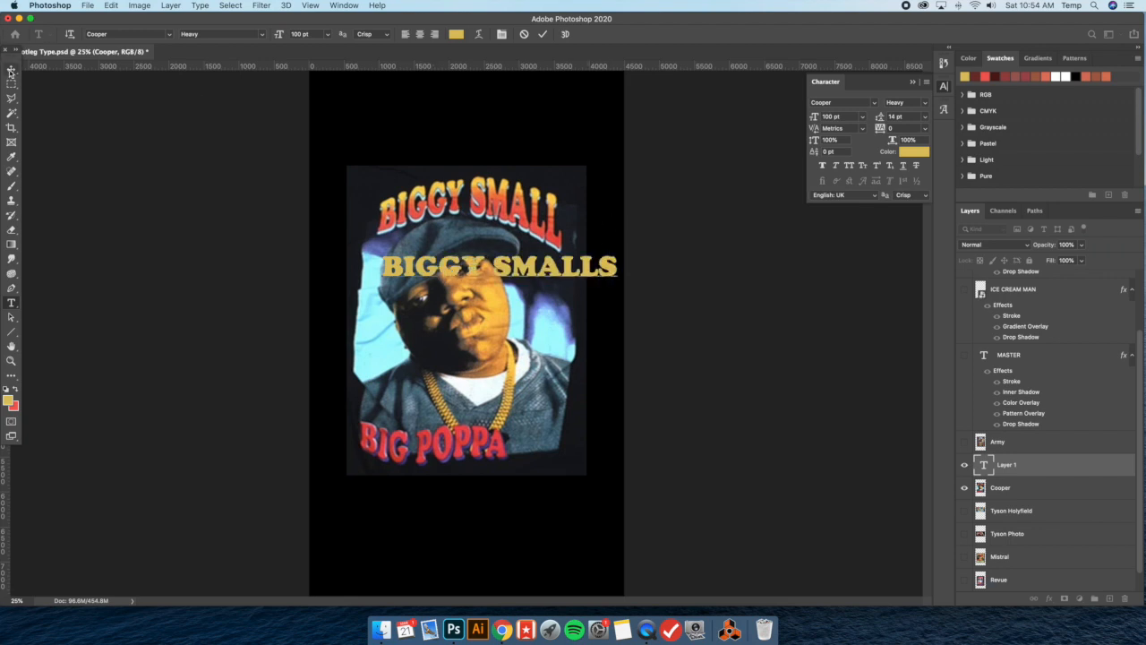
pyautogui.click(12, 69)
pyautogui.moveTo(483, 258); pyautogui.dragTo(463, 269)
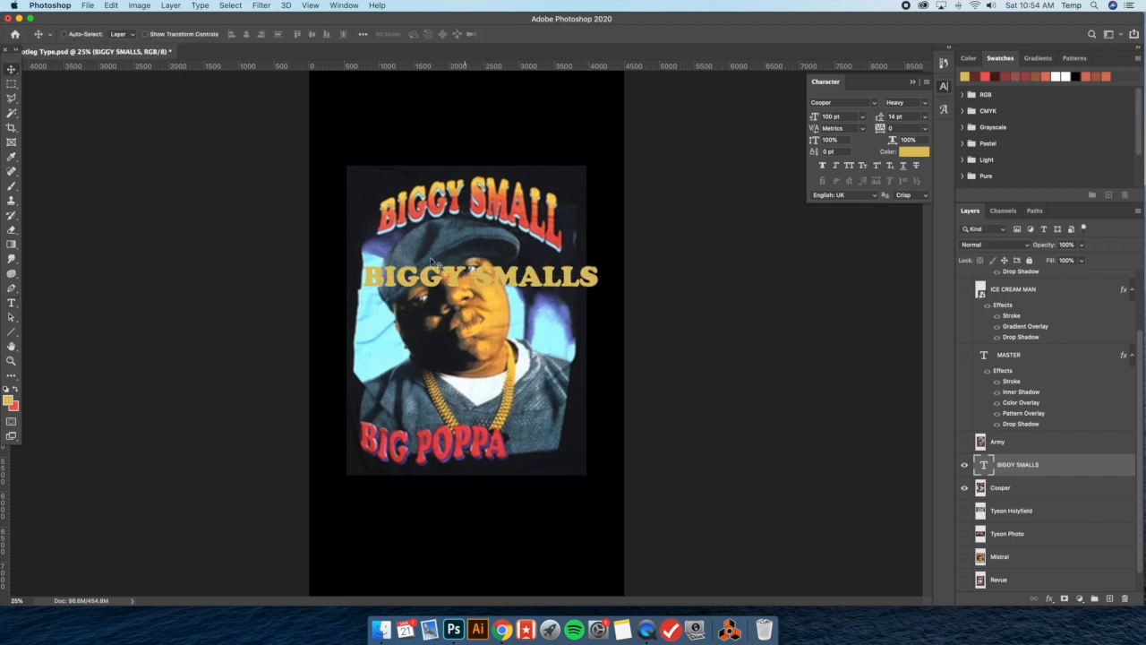
# Recolor all of the BIGGY SMALLS text to a brighter yellow, about #ebcd5f
pyautogui.click(13, 305)
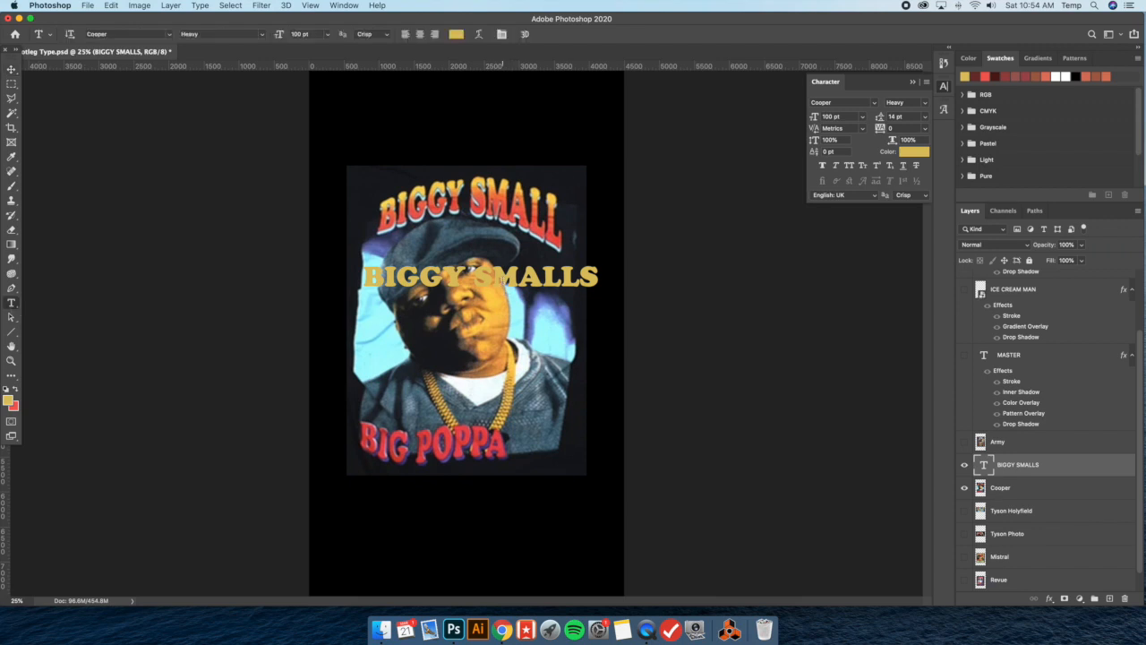
pyautogui.click(496, 276)
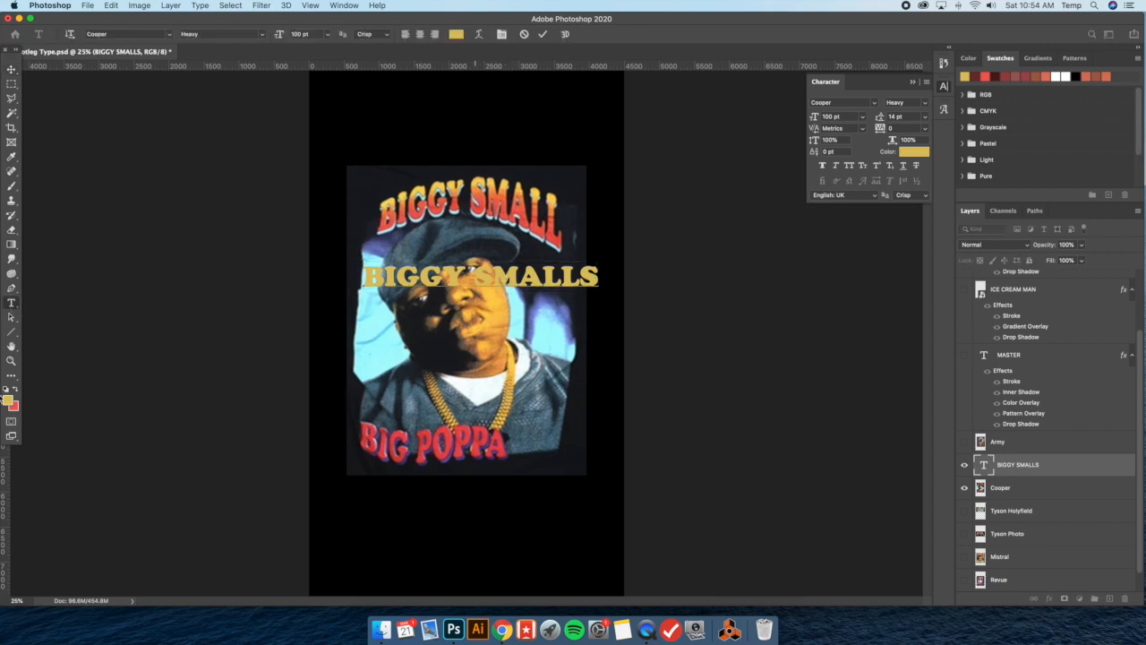
pyautogui.press('super+a')
pyautogui.click(8, 401)
pyautogui.moveTo(773, 399); pyautogui.dragTo(778, 392)
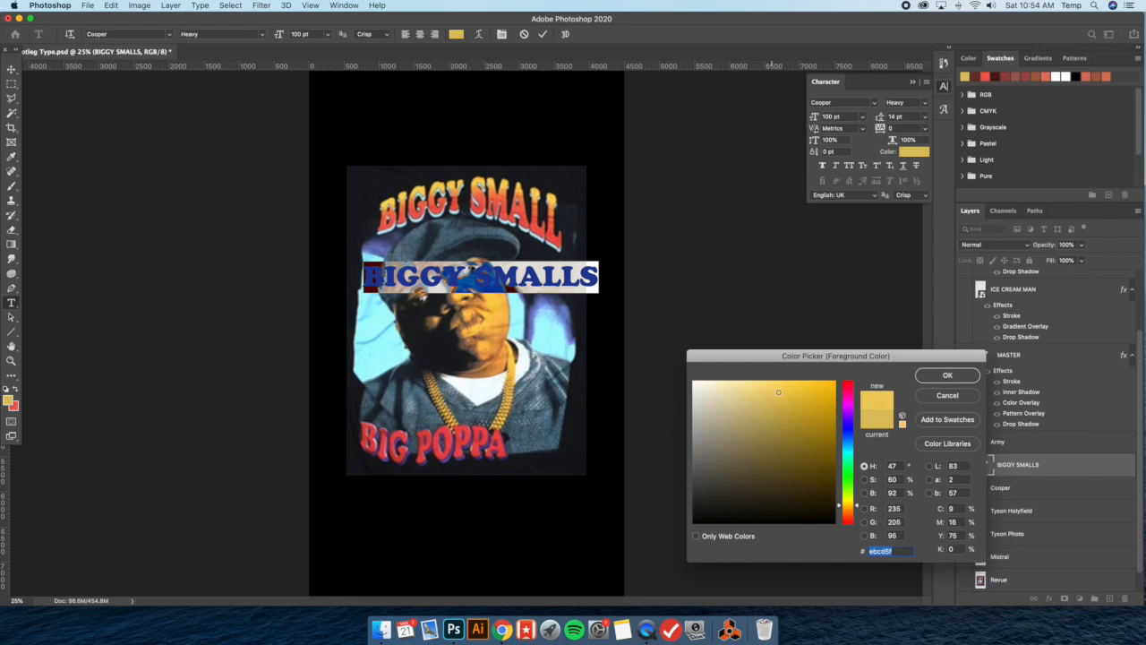
pyautogui.click(944, 375)
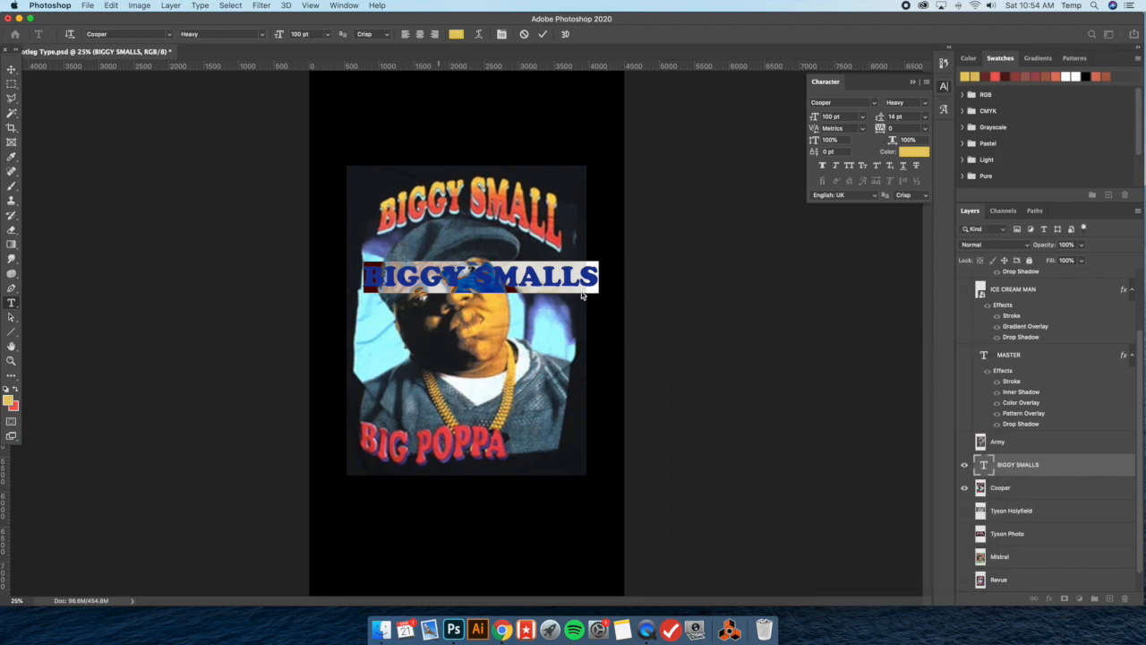
pyautogui.moveTo(539, 279)
pyautogui.mouseDown()
pyautogui.moveTo(527, 288)
pyautogui.moveTo(538, 279)
pyautogui.mouseUp()
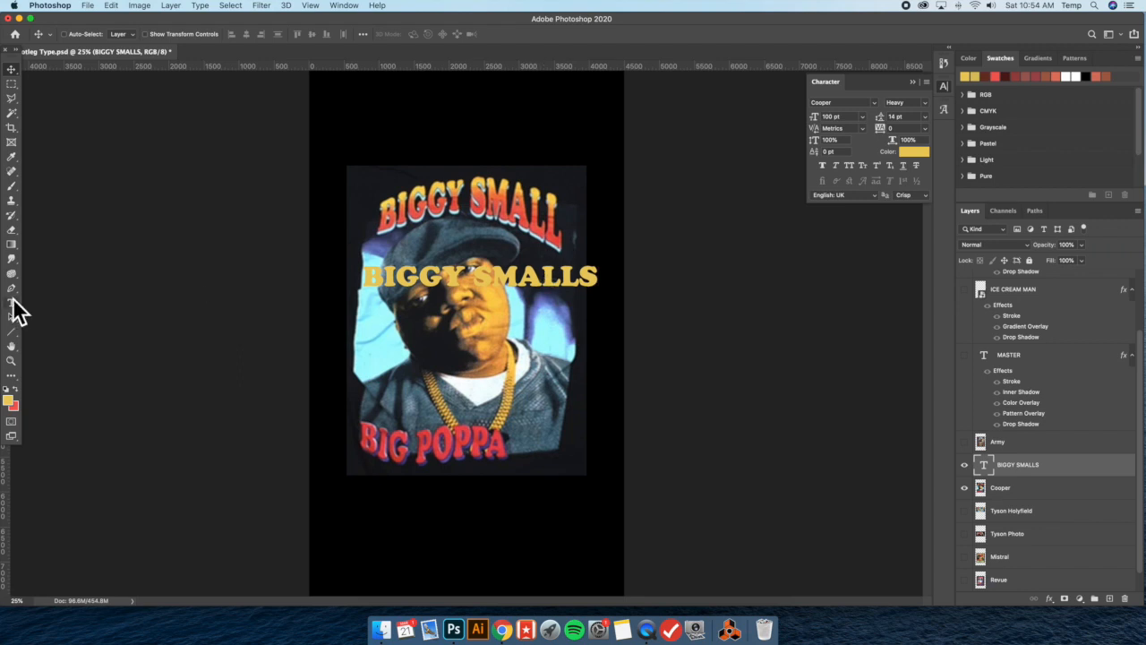
# Add a Gradient Overlay to the BIGGY SMALLS layer using the foreground-to-background red and yellow gradient
pyautogui.click(12, 302)
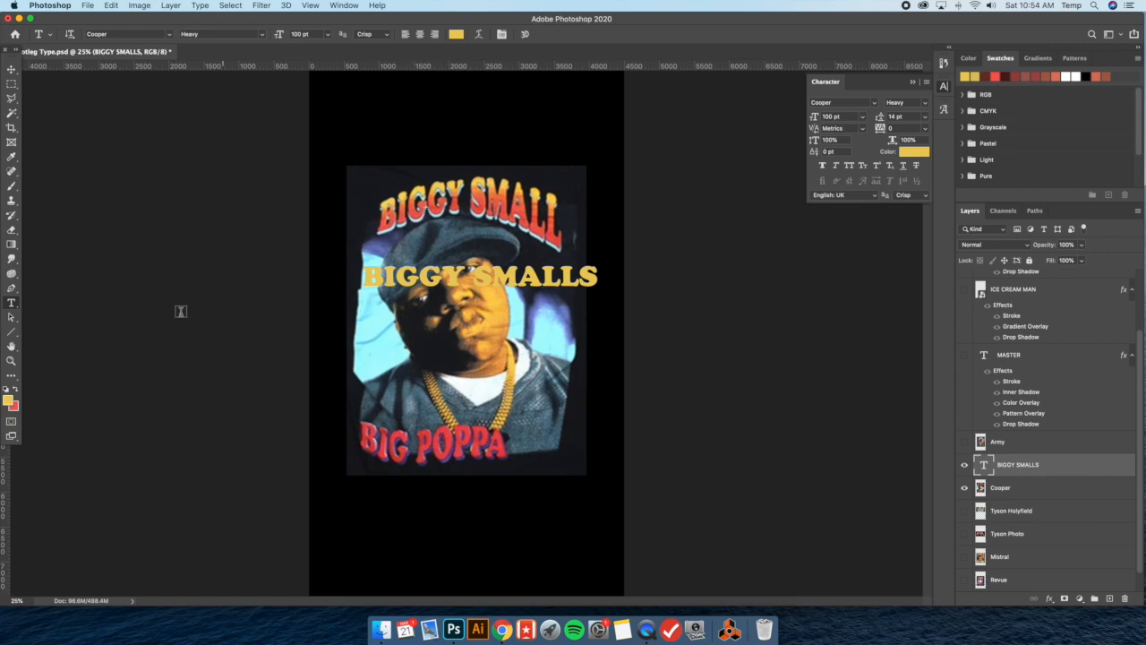
pyautogui.doubleClick(1074, 467)
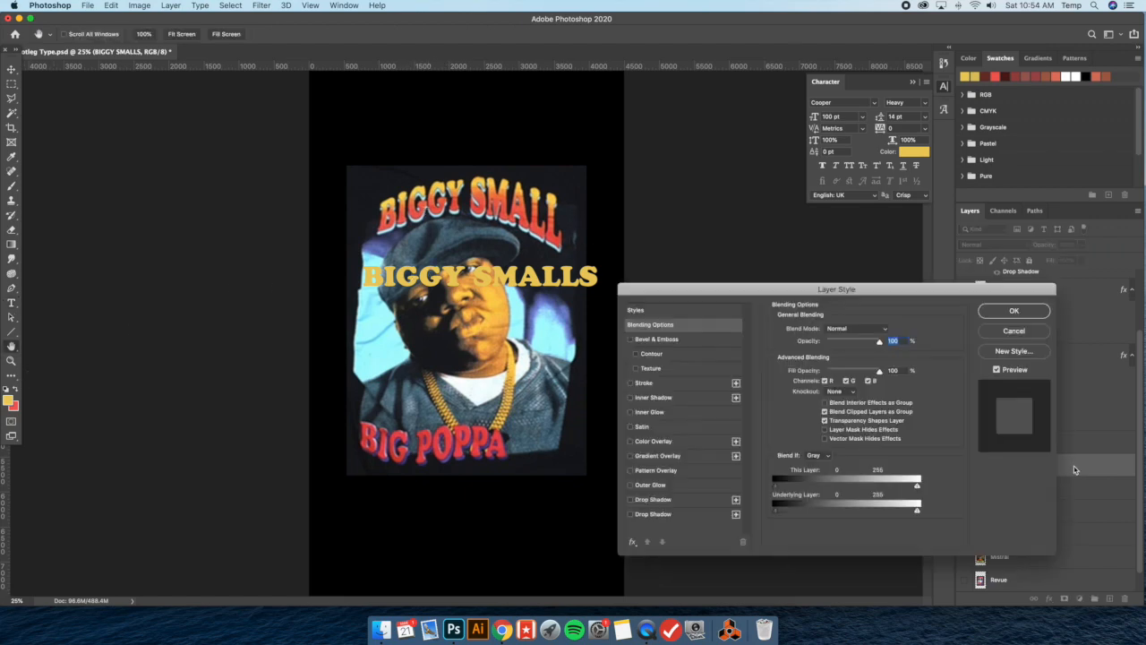
pyautogui.click(672, 457)
pyautogui.click(873, 355)
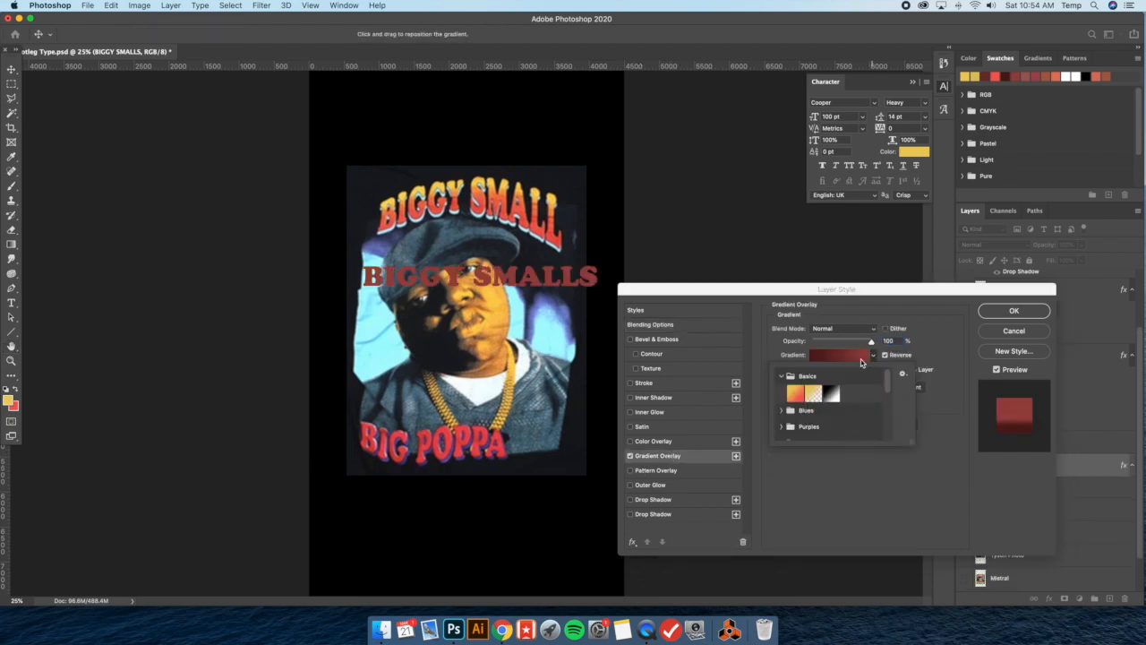
pyautogui.click(795, 392)
pyautogui.click(915, 310)
# Try reducing the linear gradient's scale to 10% and shifting it vertically across the letters
pyautogui.moveTo(812, 408)
pyautogui.mouseDown()
pyautogui.moveTo(833, 405)
pyautogui.moveTo(820, 406)
pyautogui.mouseUp()
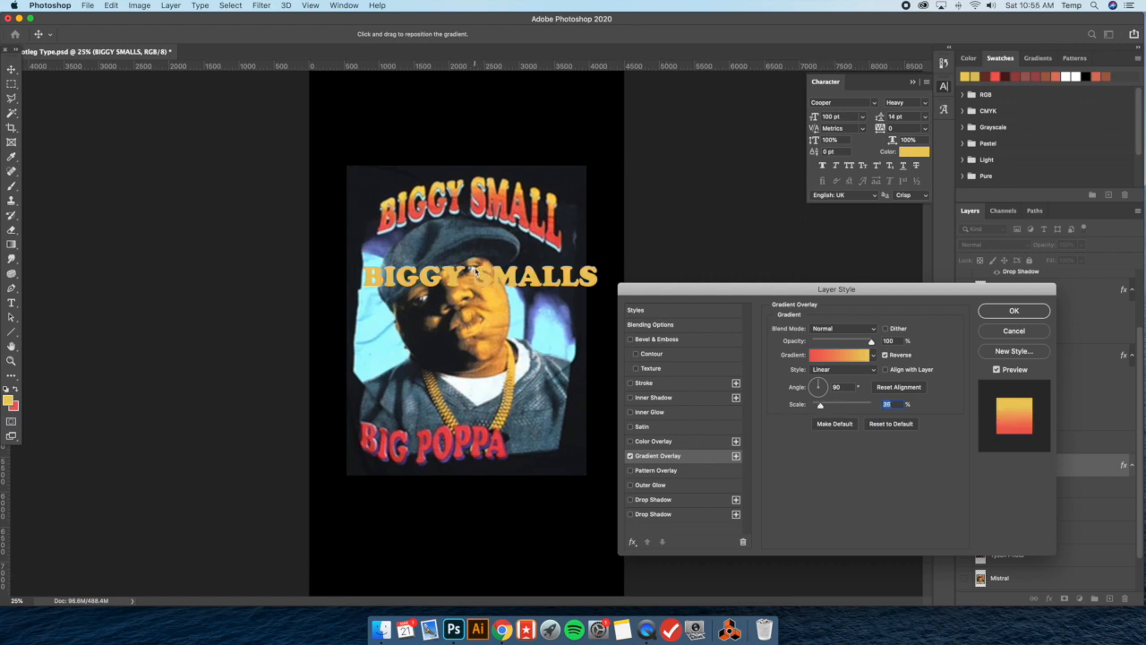
pyautogui.moveTo(820, 405); pyautogui.dragTo(812, 408)
pyautogui.moveTo(498, 274)
pyautogui.mouseDown()
pyautogui.moveTo(496, 254)
pyautogui.moveTo(477, 255)
pyautogui.moveTo(477, 267)
pyautogui.moveTo(439, 235)
pyautogui.moveTo(464, 265)
pyautogui.moveTo(498, 266)
pyautogui.mouseUp()
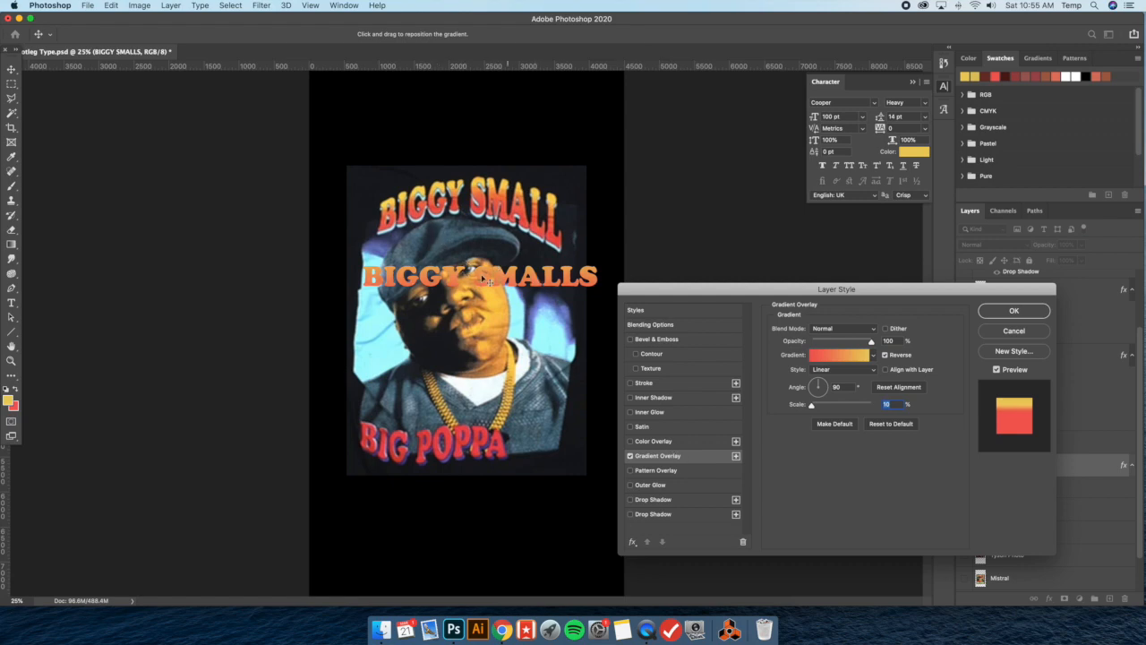
pyautogui.moveTo(565, 274); pyautogui.dragTo(564, 269)
pyautogui.moveTo(806, 406); pyautogui.dragTo(756, 397)
pyautogui.moveTo(547, 286); pyautogui.dragTo(546, 291)
# Reset the Gradient Overlay to its default settings, reapply the yellow-to-red gradient and set its angle to 90°
pyautogui.click(889, 424)
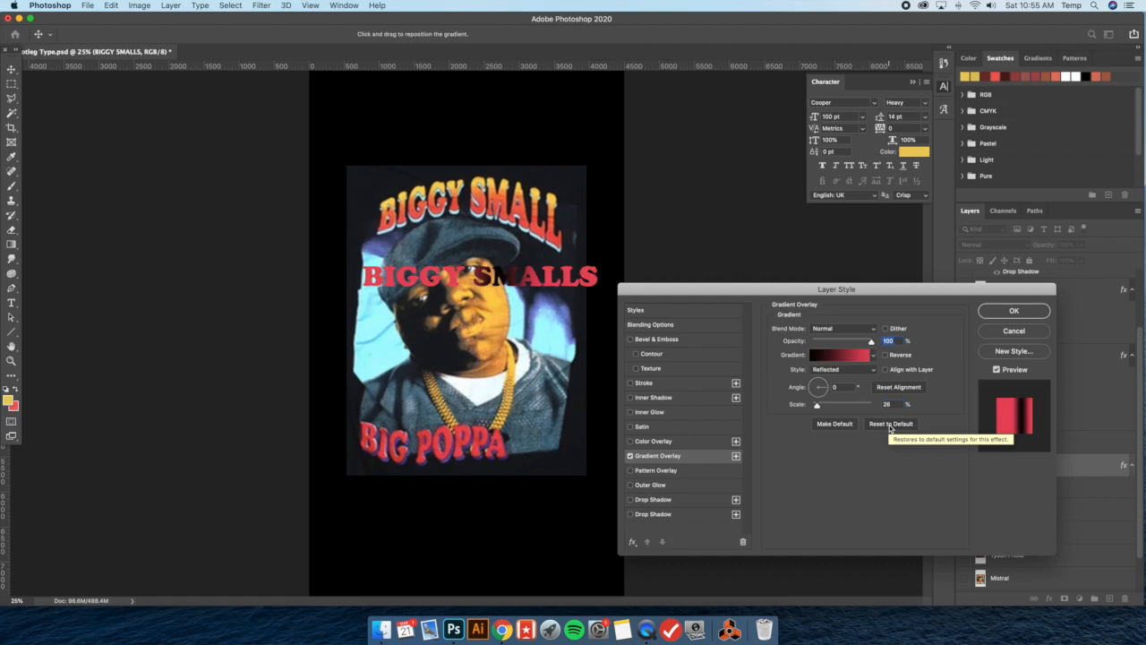
pyautogui.click(877, 355)
pyautogui.click(810, 399)
pyautogui.click(799, 398)
pyautogui.click(960, 325)
pyautogui.moveTo(846, 388); pyautogui.dragTo(776, 374)
pyautogui.write('90')
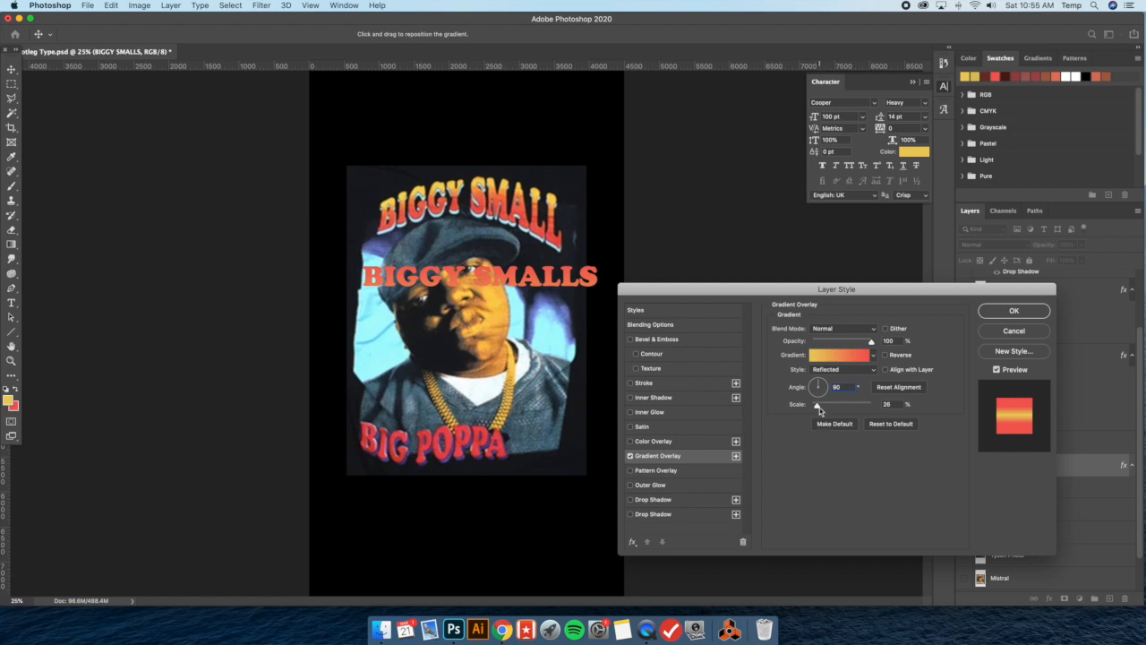
# Set the overlay's scale to 10%, reverse the gradient, and position it so the letters fade from yellow above to red below
pyautogui.moveTo(819, 410); pyautogui.dragTo(815, 409)
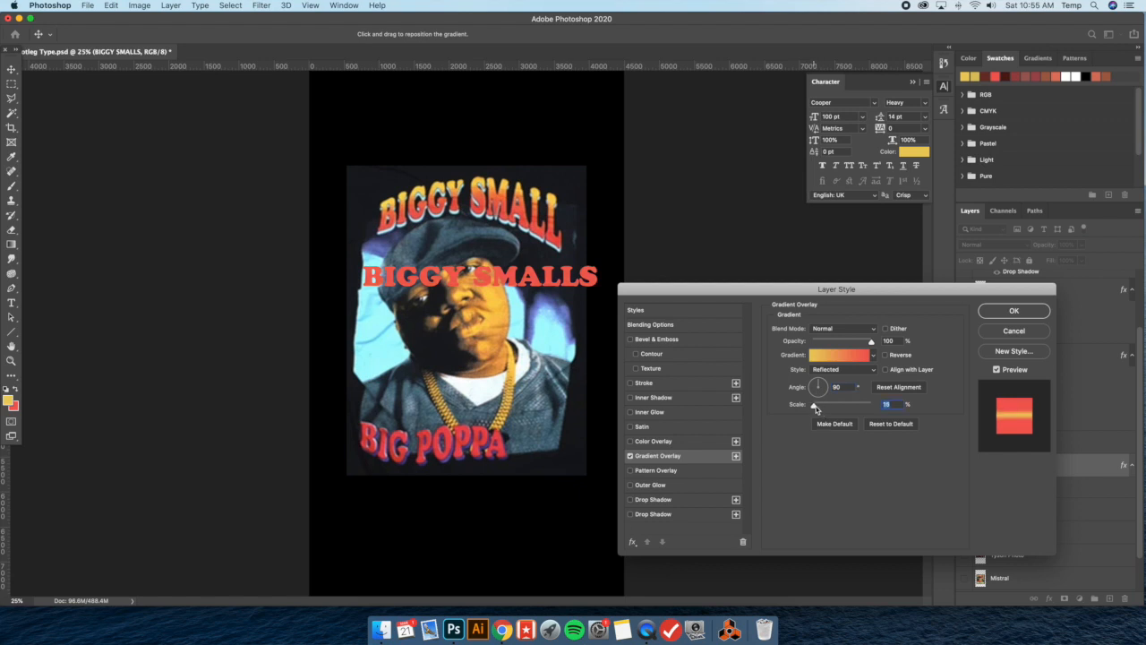
pyautogui.moveTo(453, 287)
pyautogui.mouseDown()
pyautogui.moveTo(452, 249)
pyautogui.moveTo(452, 268)
pyautogui.mouseUp()
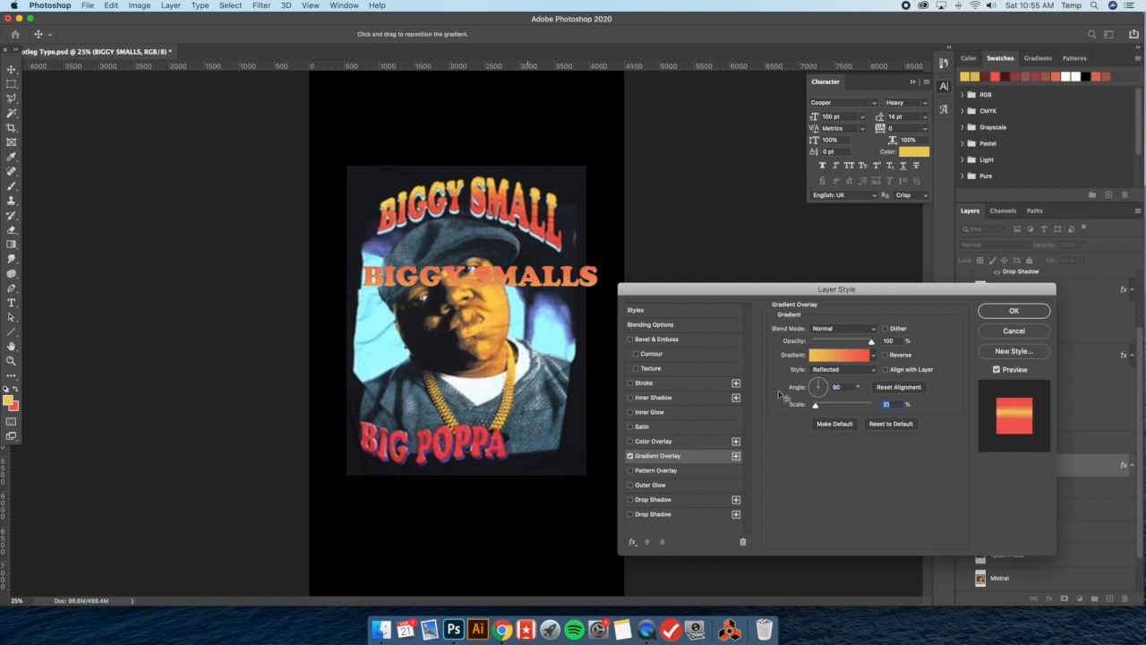
pyautogui.moveTo(818, 410); pyautogui.dragTo(814, 409)
pyautogui.moveTo(537, 297); pyautogui.dragTo(536, 275)
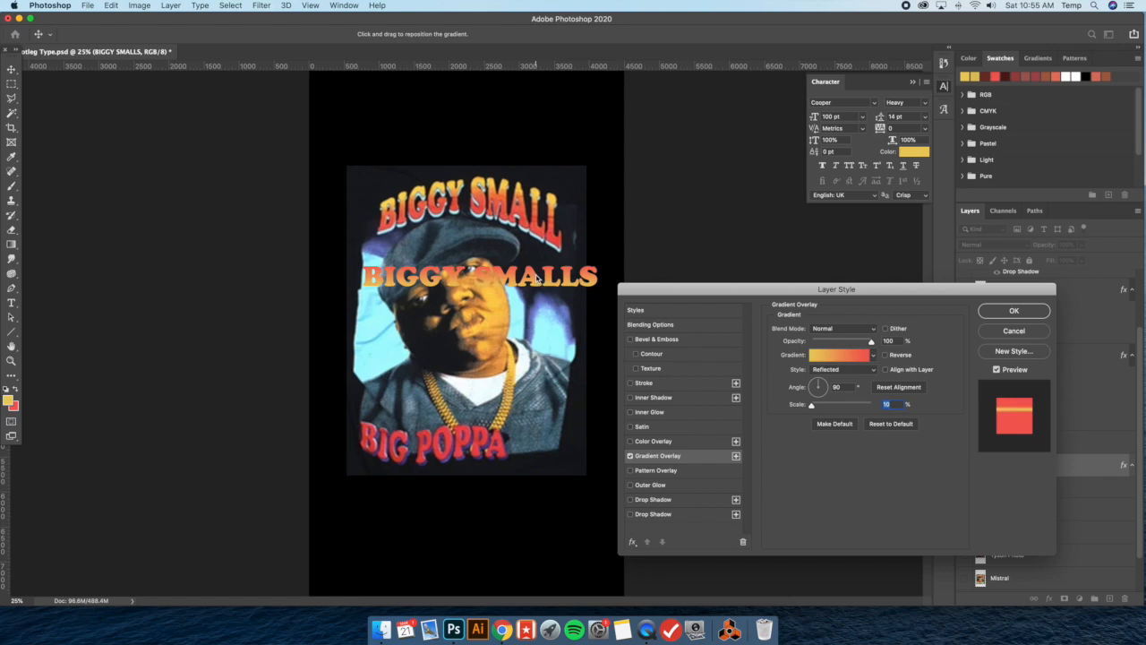
pyautogui.click(885, 355)
pyautogui.moveTo(490, 279); pyautogui.dragTo(489, 278)
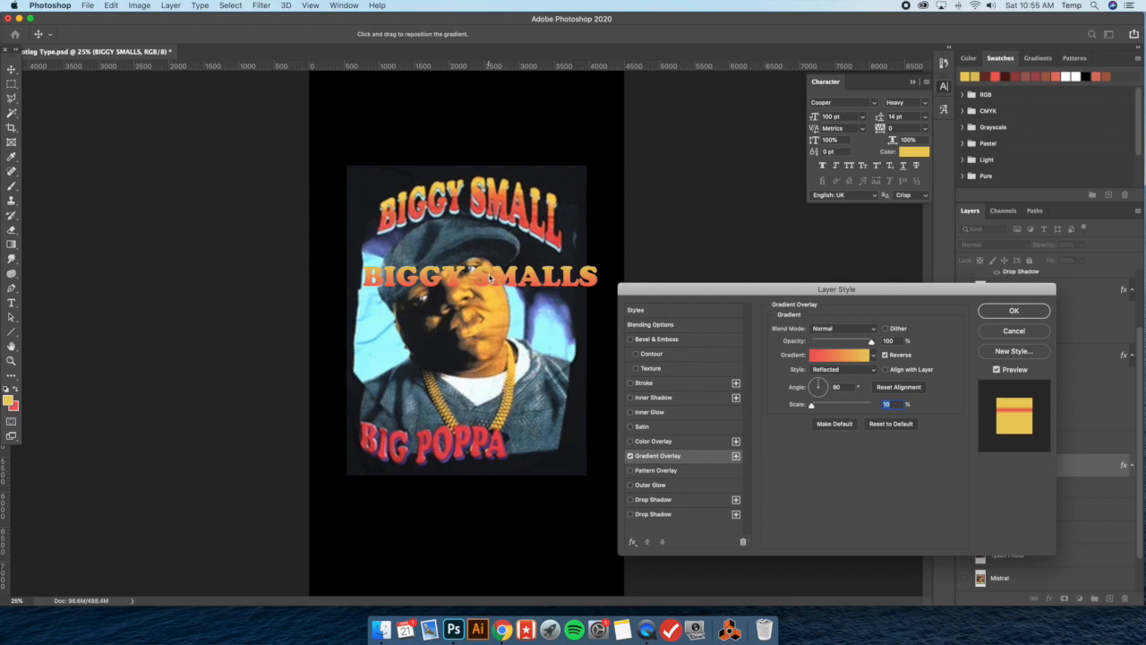
pyautogui.click(1010, 312)
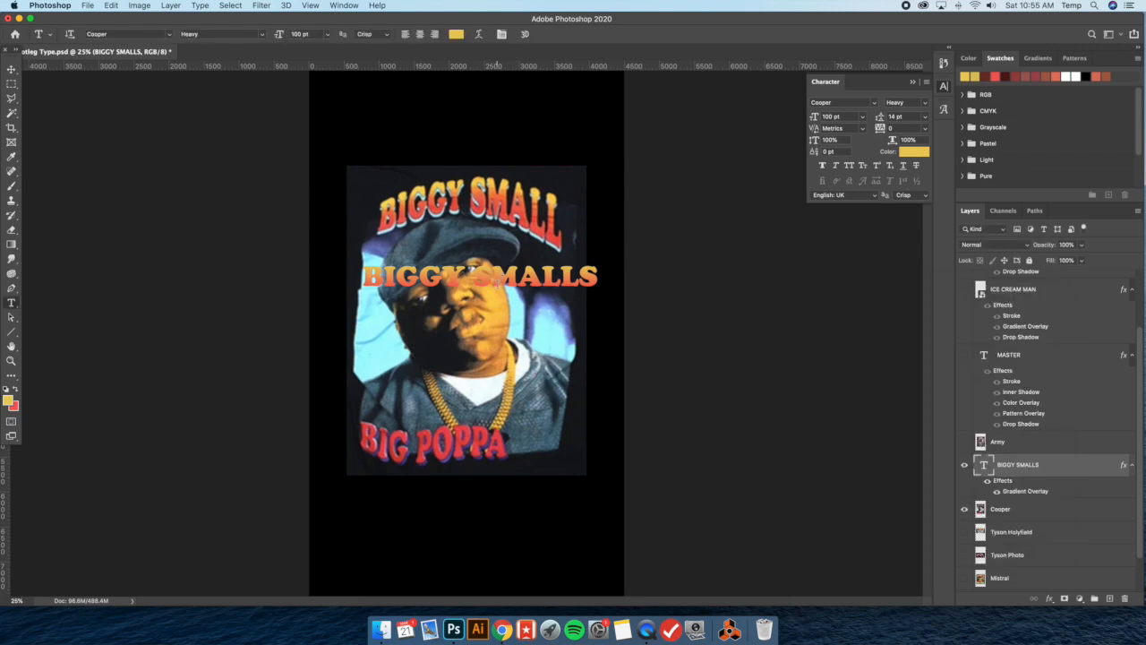
pyautogui.click(479, 34)
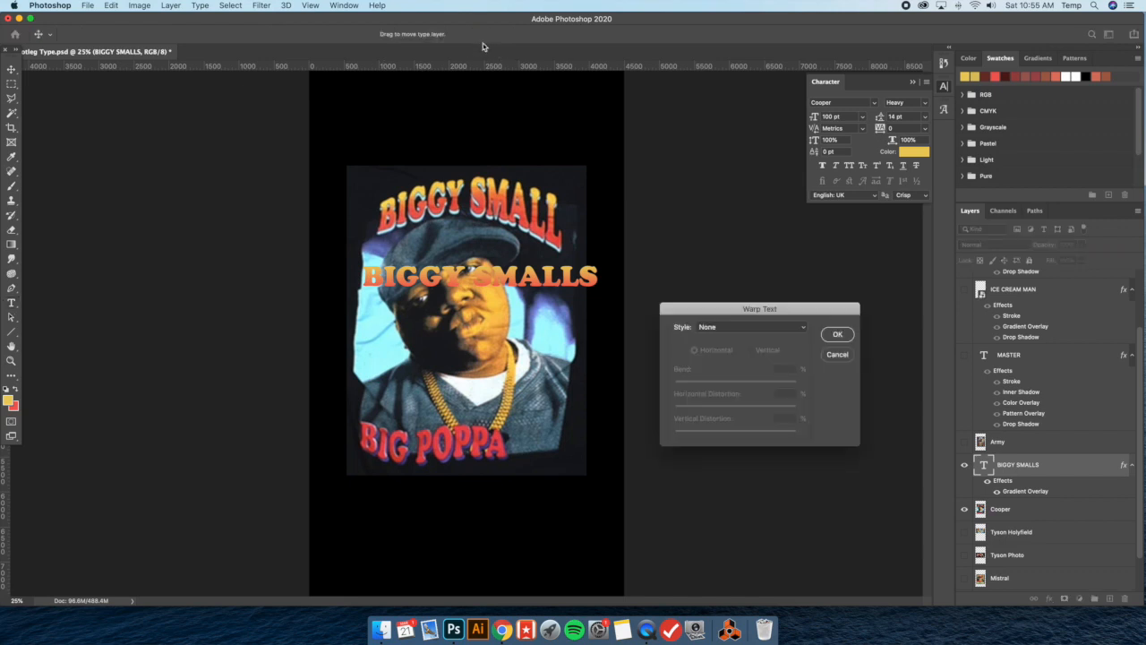
pyautogui.click(751, 327)
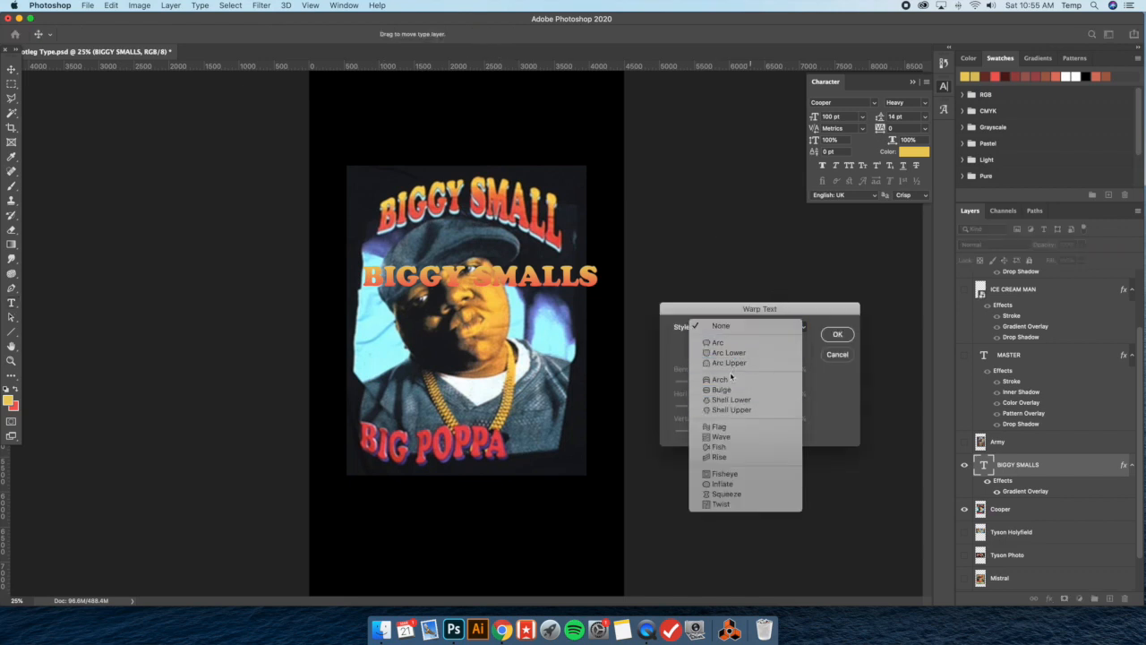
pyautogui.click(722, 381)
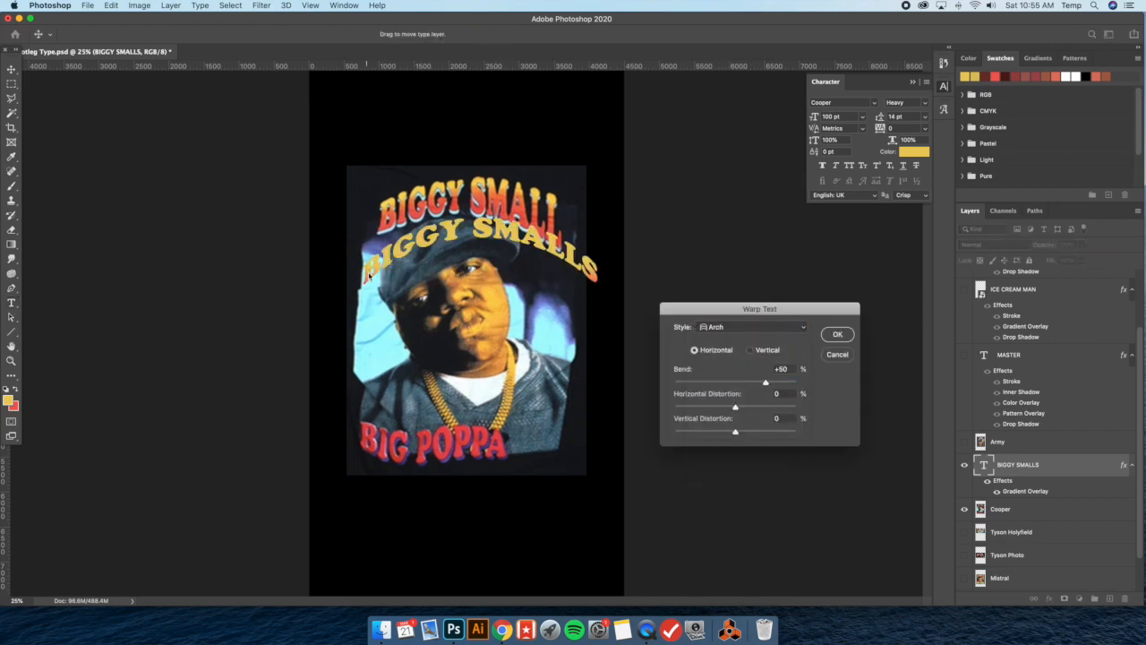
pyautogui.click(833, 355)
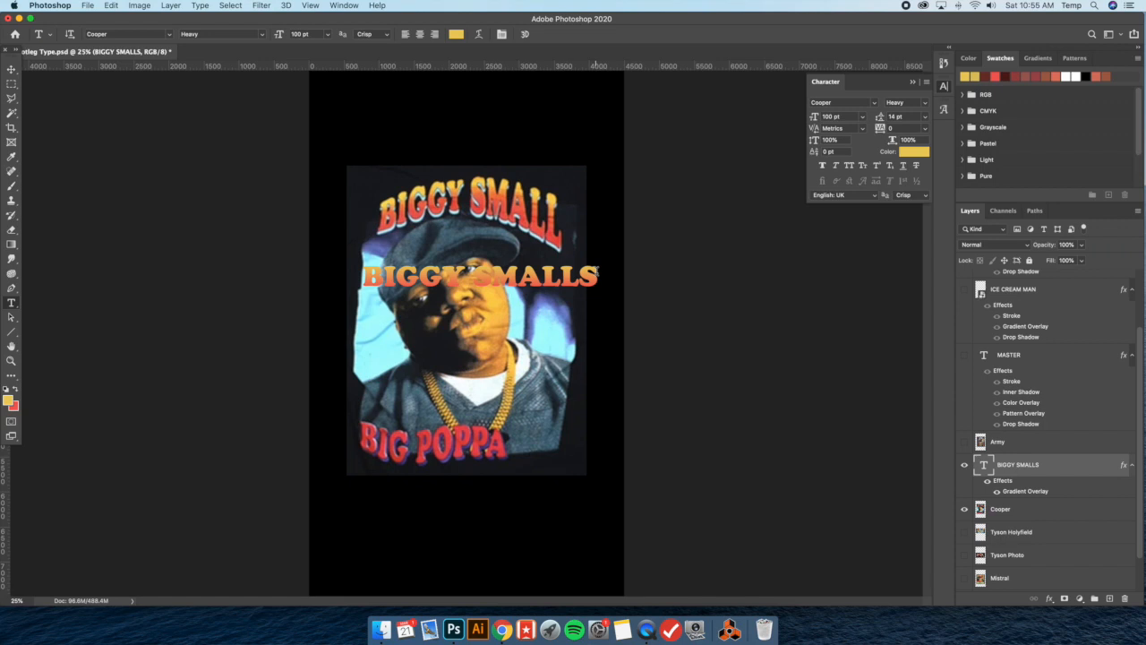
# Hide the Gradient Overlay and warp BIGGY SMALLS with Arch: bend +35%, horizontal distortion +60%, vertical distortion -2%
pyautogui.click(997, 492)
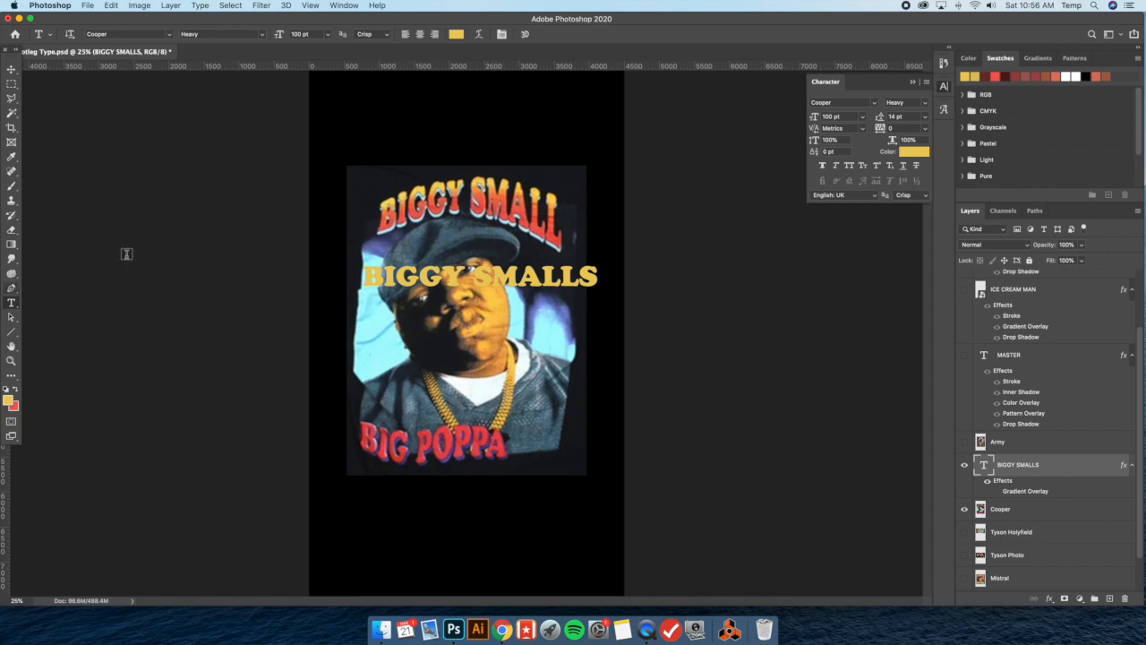
pyautogui.click(480, 34)
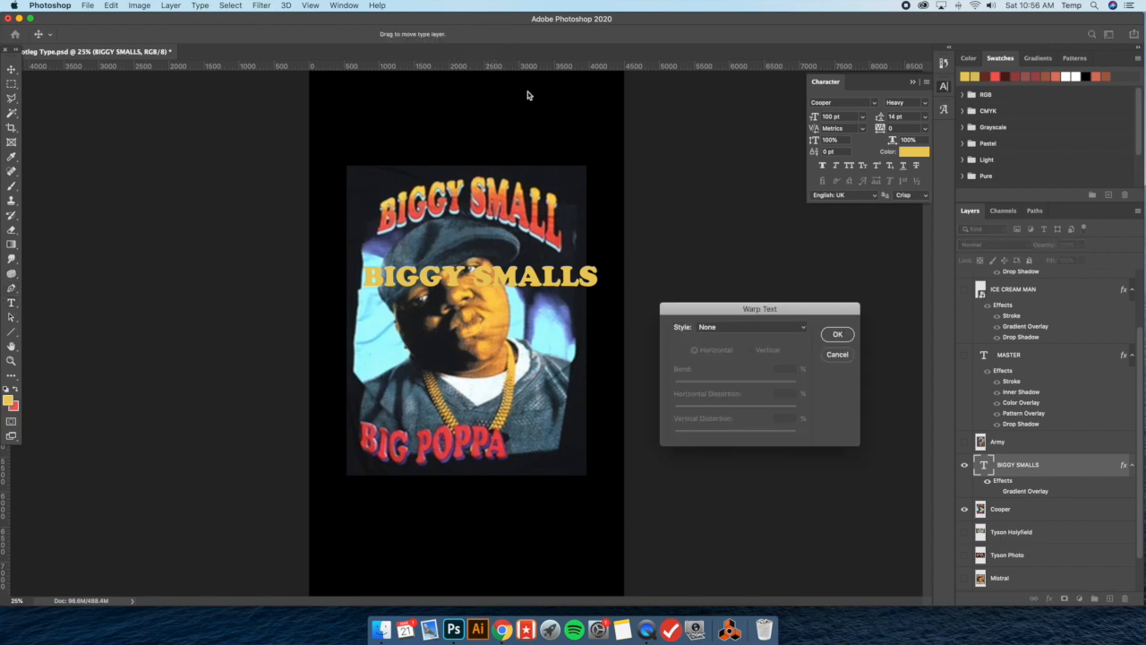
pyautogui.click(759, 327)
pyautogui.click(746, 382)
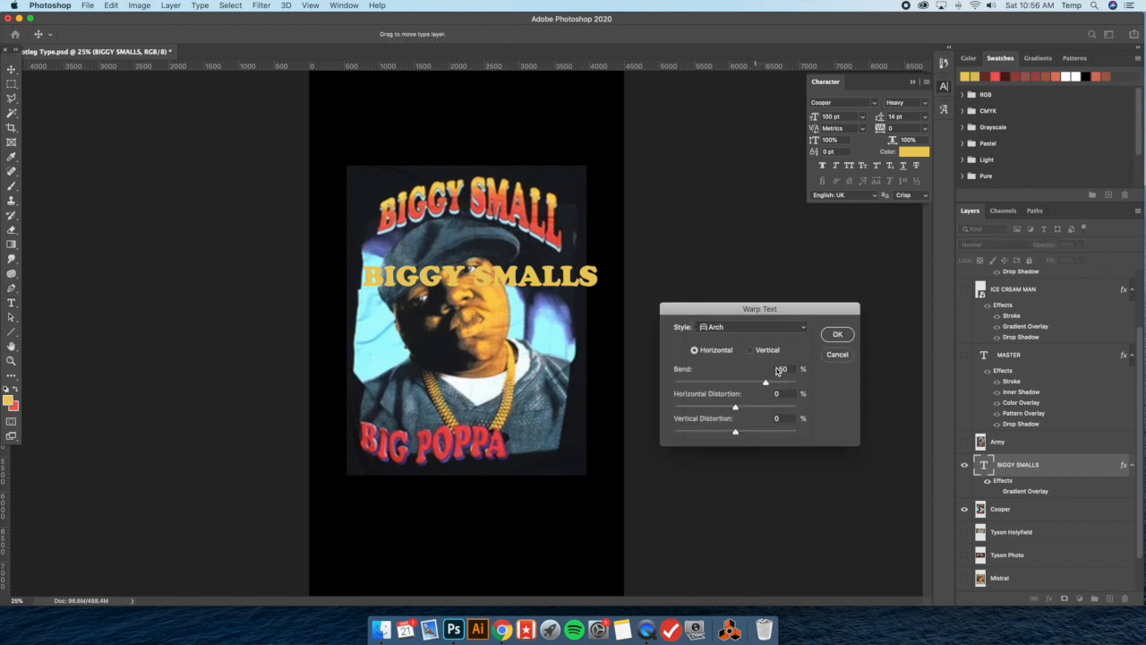
pyautogui.moveTo(766, 382); pyautogui.dragTo(756, 383)
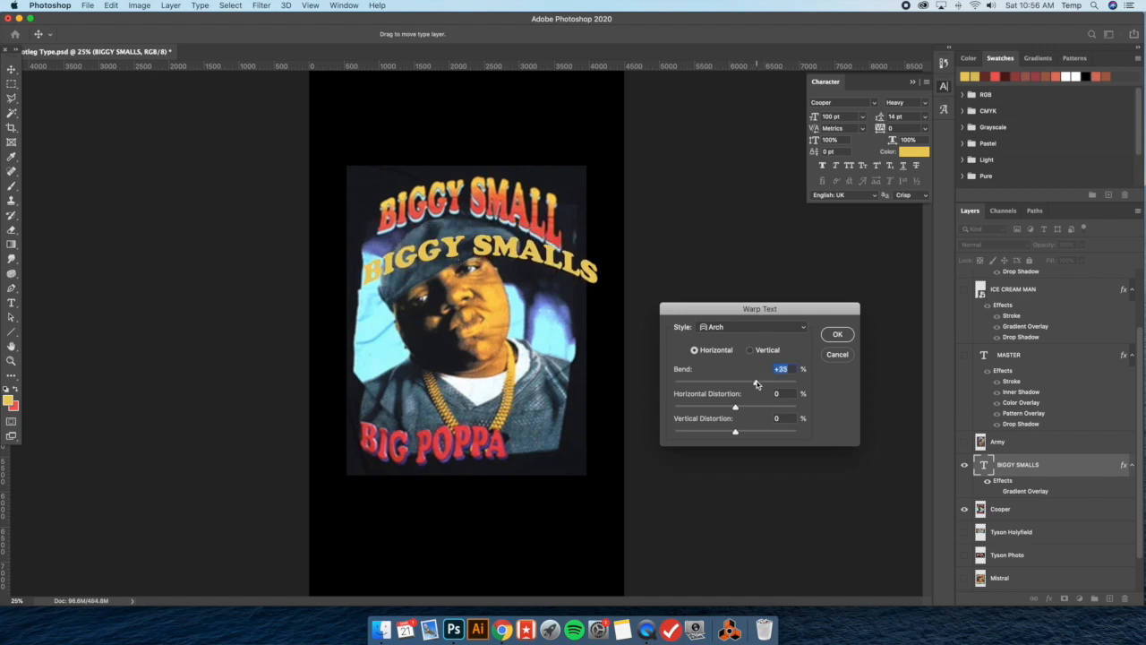
pyautogui.moveTo(735, 434); pyautogui.dragTo(734, 432)
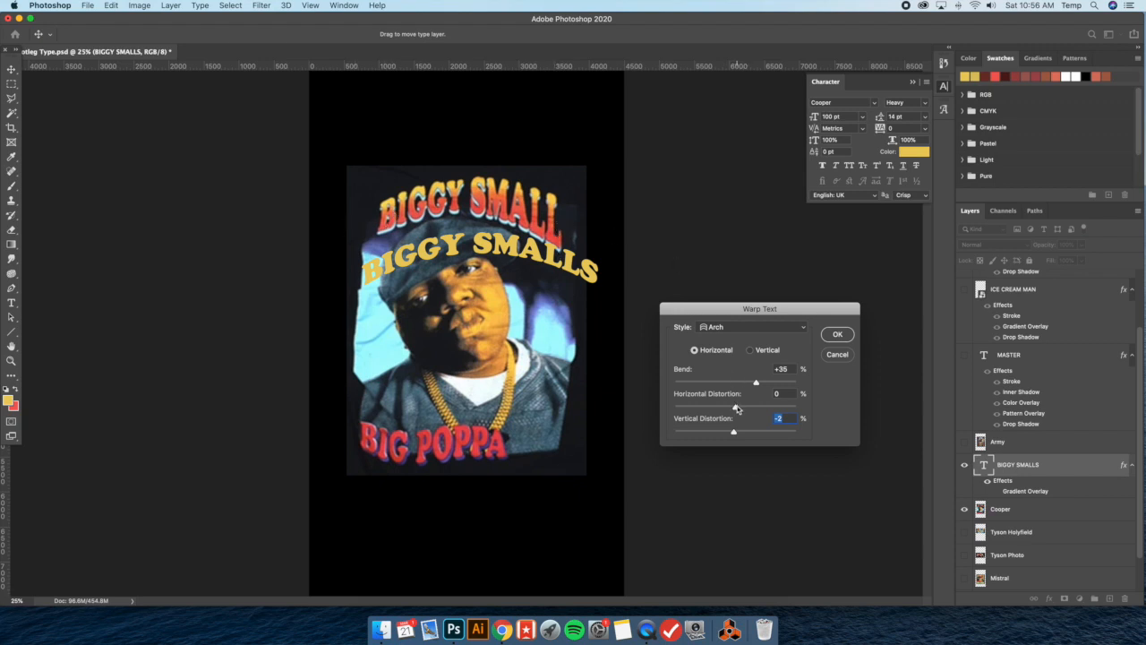
pyautogui.moveTo(735, 409); pyautogui.dragTo(772, 410)
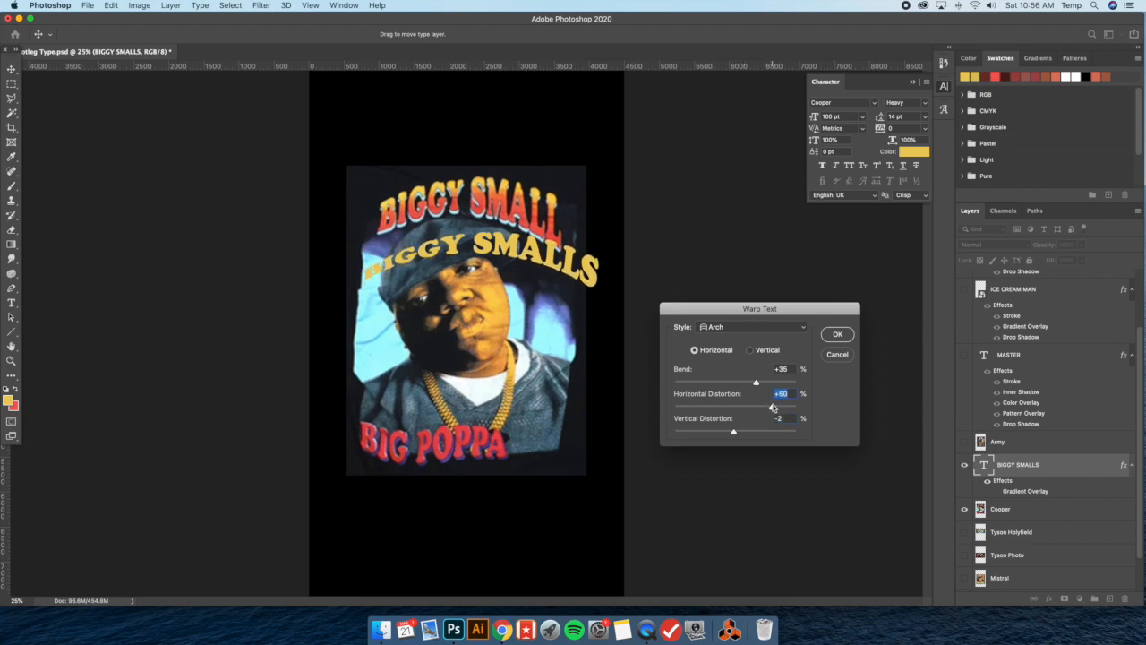
pyautogui.click(844, 334)
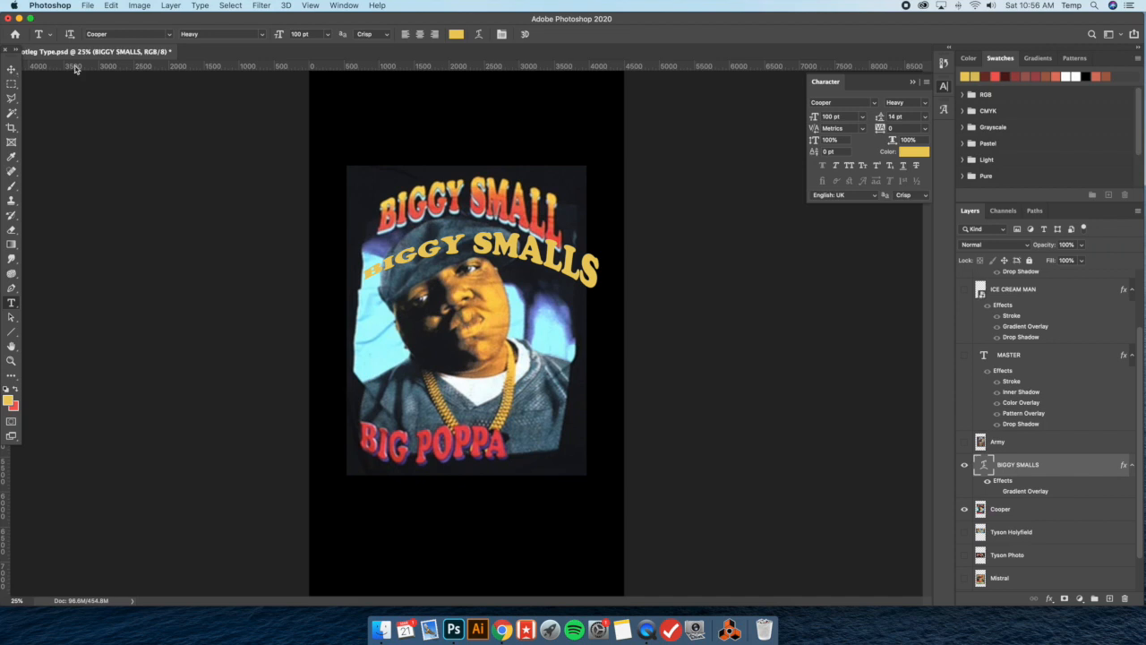
# Show the transform controls and move the arched BIGGY SMALLS text slightly lower beneath the reference lettering
pyautogui.press('v')
pyautogui.click(146, 34)
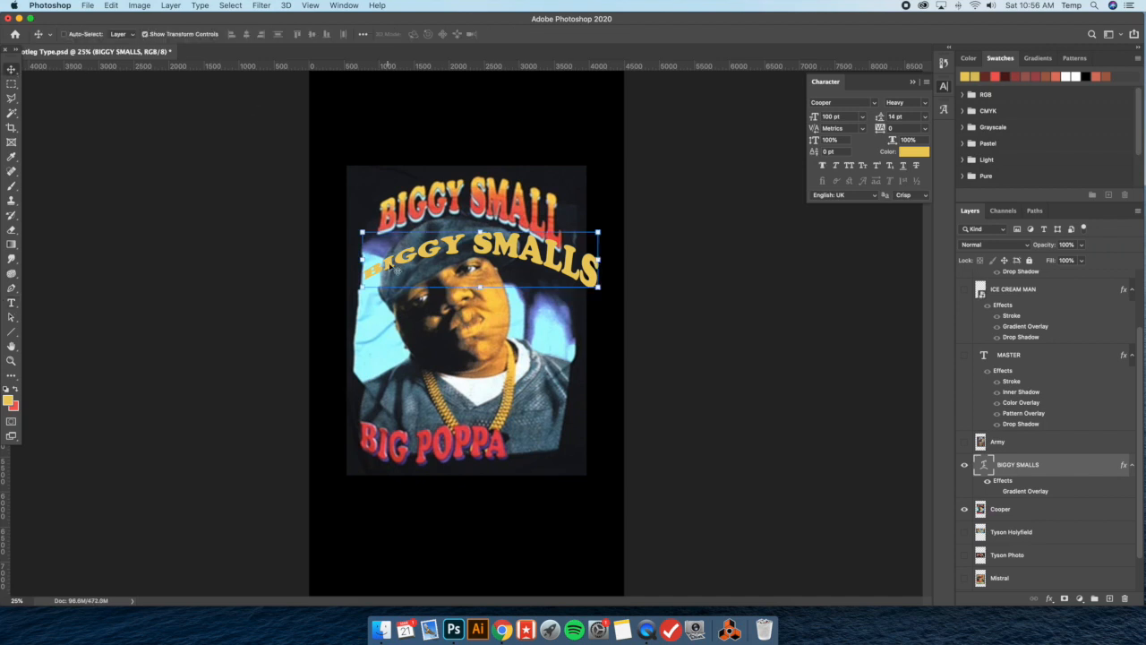
pyautogui.moveTo(495, 265); pyautogui.dragTo(469, 268)
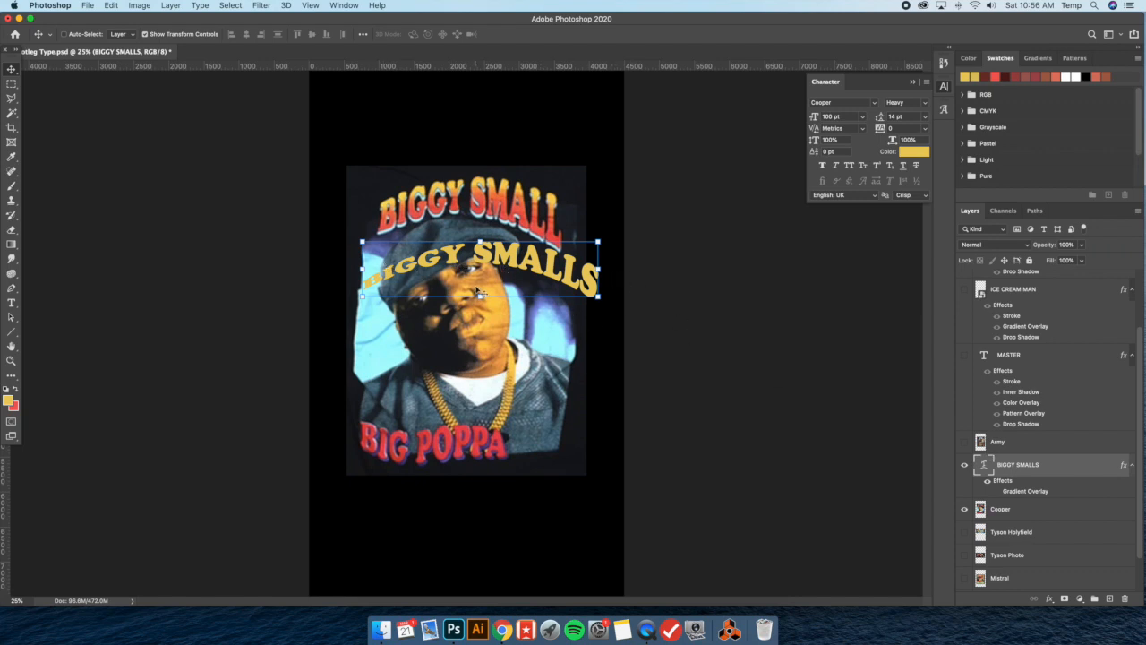
pyautogui.press('super+t')
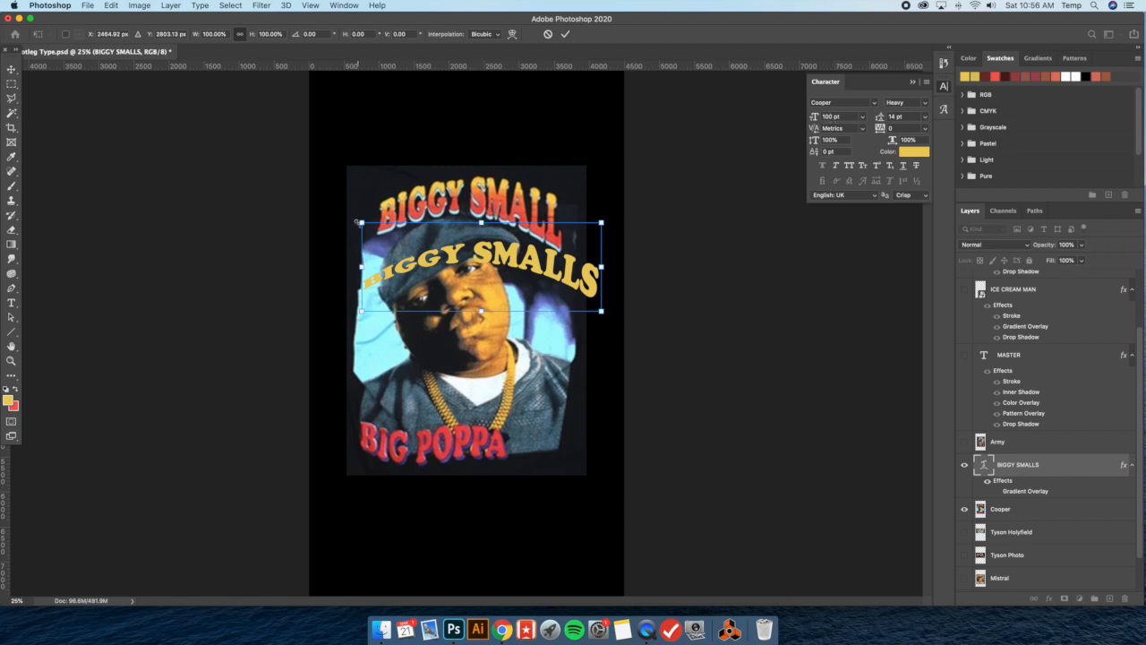
pyautogui.moveTo(357, 220); pyautogui.dragTo(304, 177)
pyautogui.press('Escape')
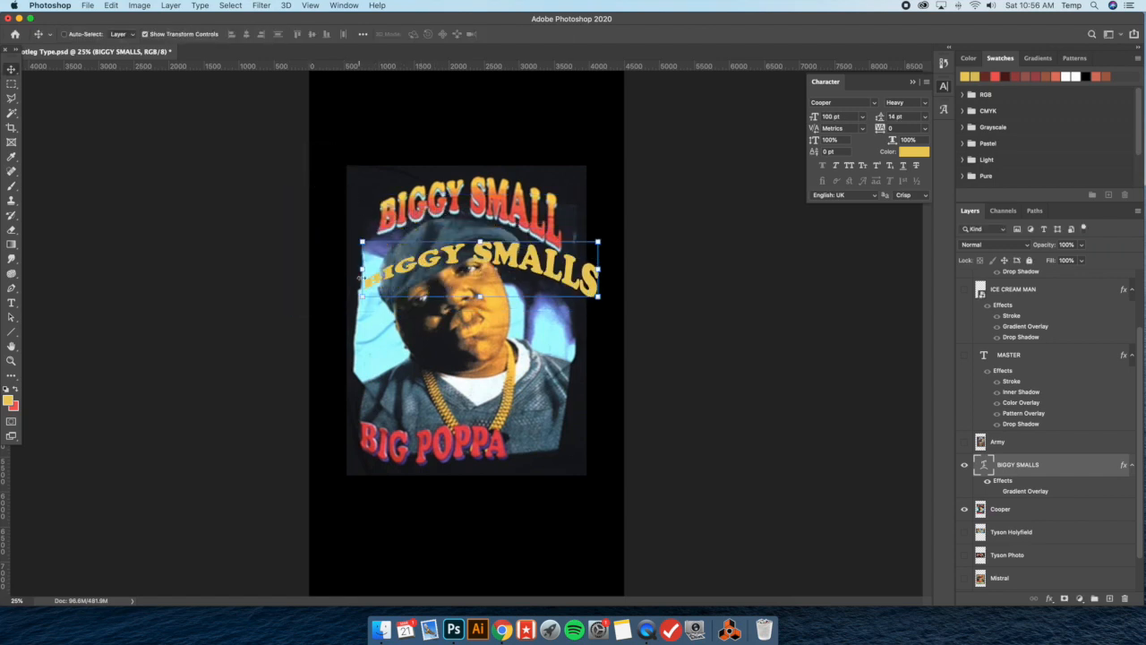
# Free-transform BIGGY SMALLS to about 82% width and 106% height, and position it beneath the reference lettering
pyautogui.press('super+t')
pyautogui.moveTo(360, 266); pyautogui.dragTo(412, 267)
pyautogui.moveTo(496, 255); pyautogui.dragTo(451, 255)
pyautogui.moveTo(566, 222); pyautogui.dragTo(575, 217)
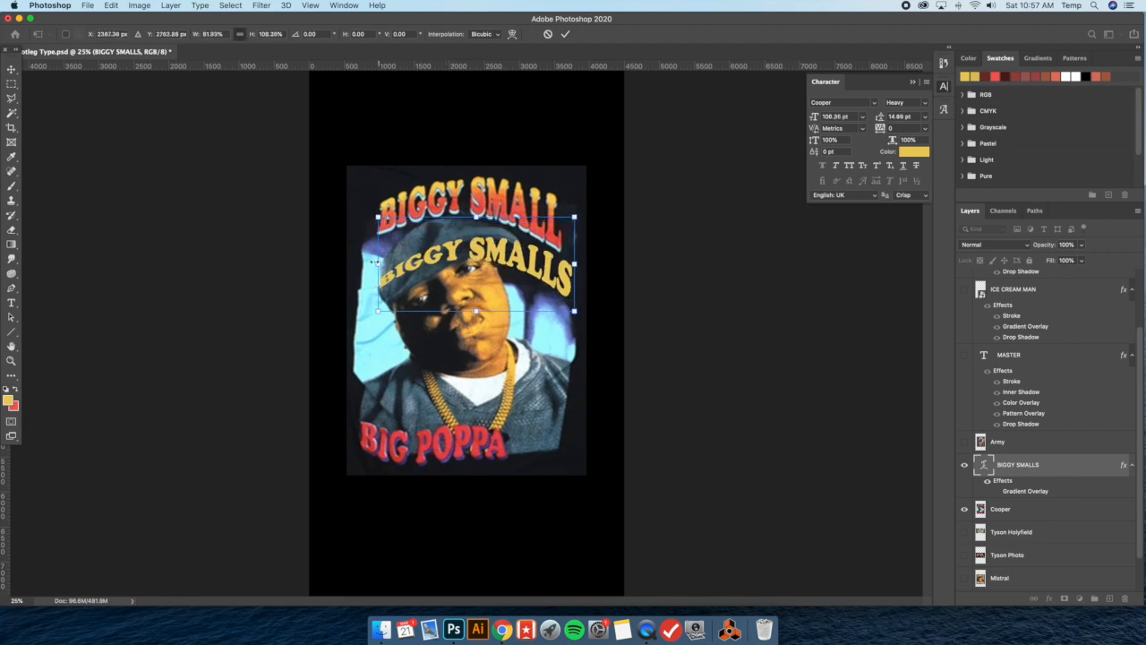
pyautogui.moveTo(375, 263); pyautogui.dragTo(373, 257)
pyautogui.moveTo(509, 256); pyautogui.dragTo(502, 256)
# Set the bend of the Arch warp on BIGGY SMALLS to +24%
pyautogui.click(11, 302)
pyautogui.click(480, 34)
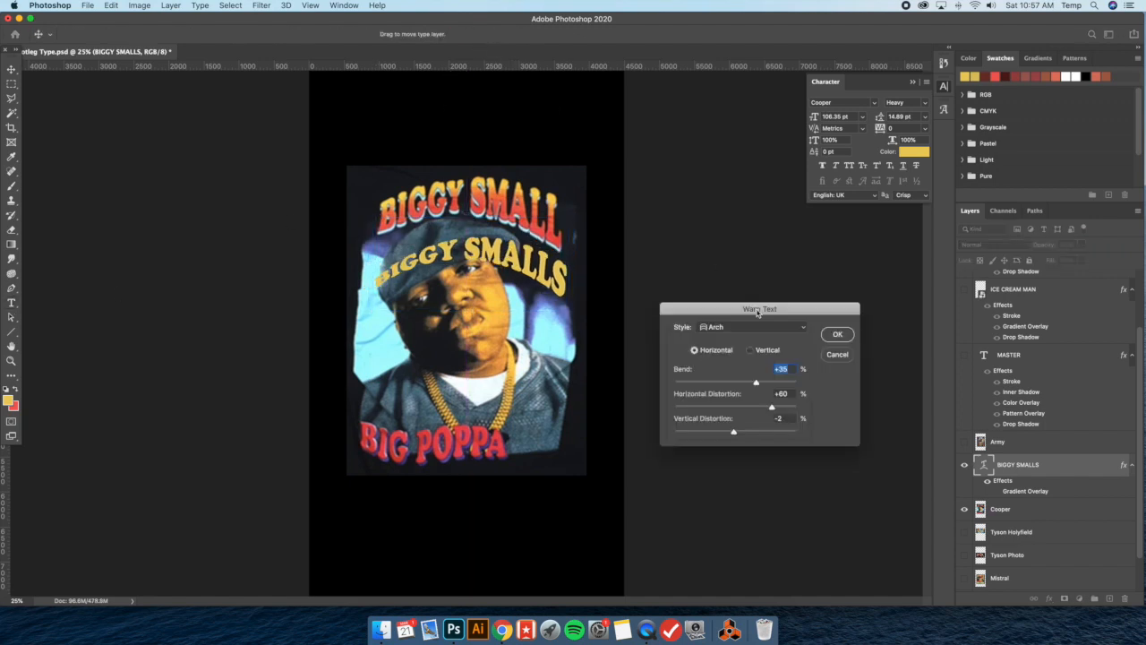
pyautogui.moveTo(755, 383); pyautogui.dragTo(752, 383)
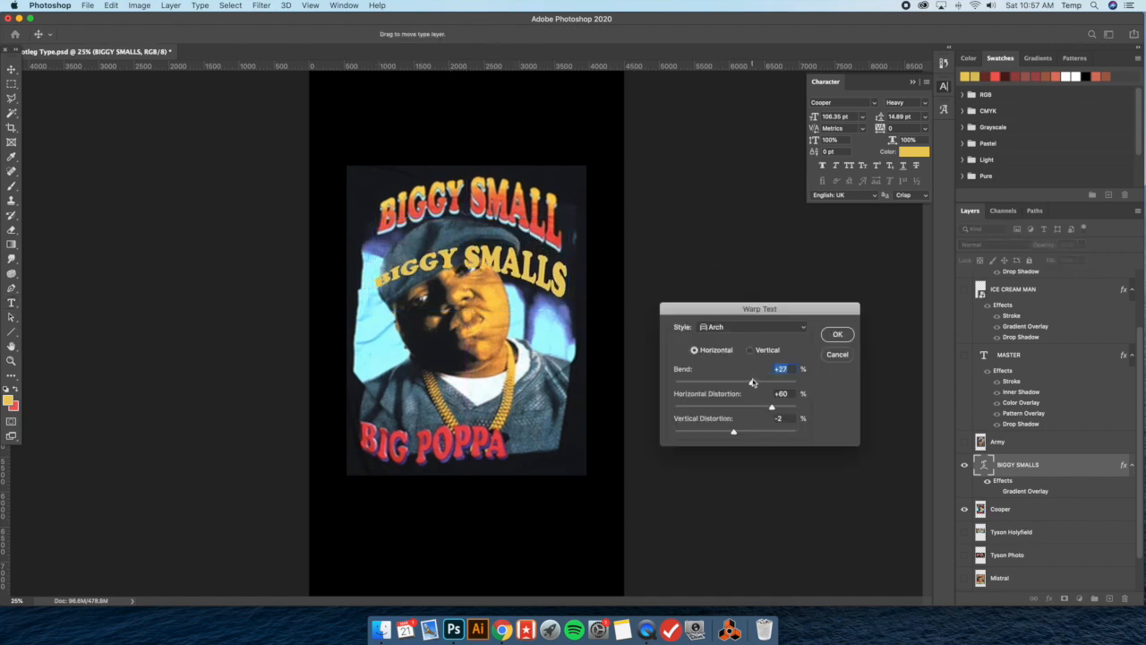
pyautogui.moveTo(734, 434); pyautogui.dragTo(734, 433)
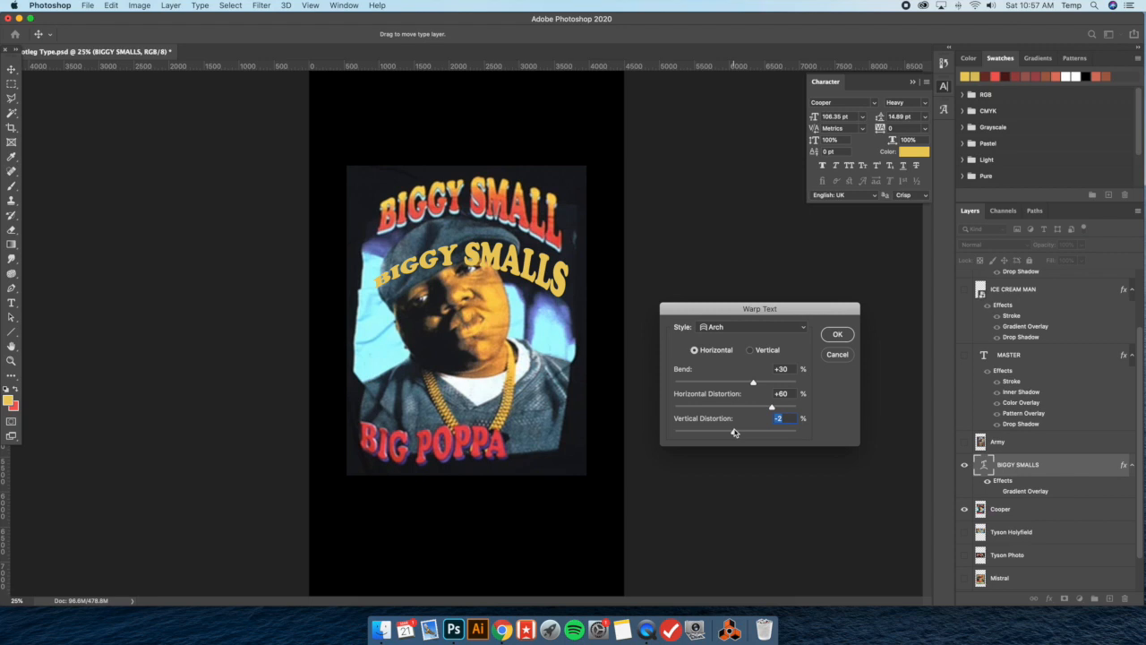
pyautogui.moveTo(752, 383); pyautogui.dragTo(751, 385)
pyautogui.click(838, 336)
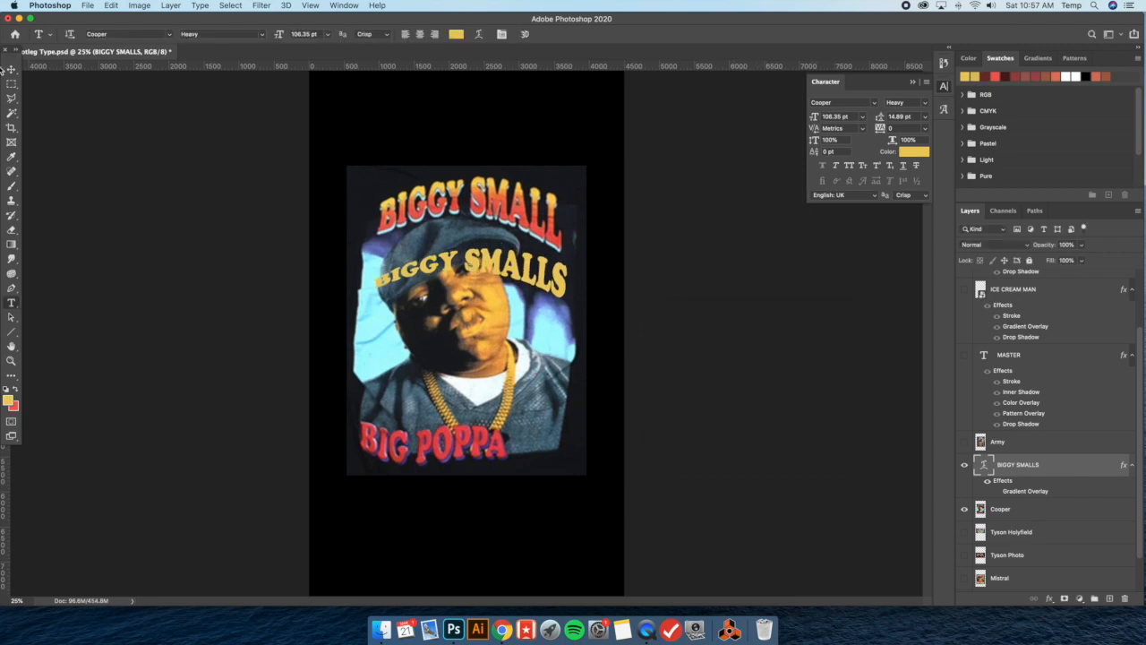
# Free-transform BIGGY SMALLS to about 96% width and 117% height
pyautogui.press('v')
pyautogui.press('super+t')
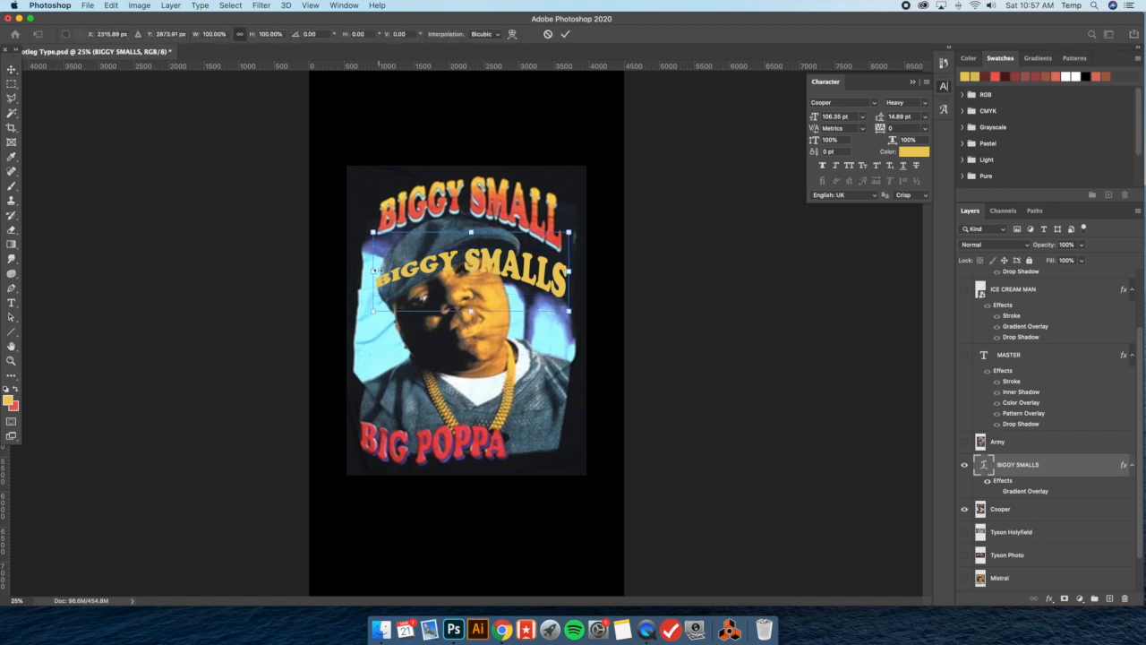
pyautogui.moveTo(373, 270); pyautogui.dragTo(380, 219)
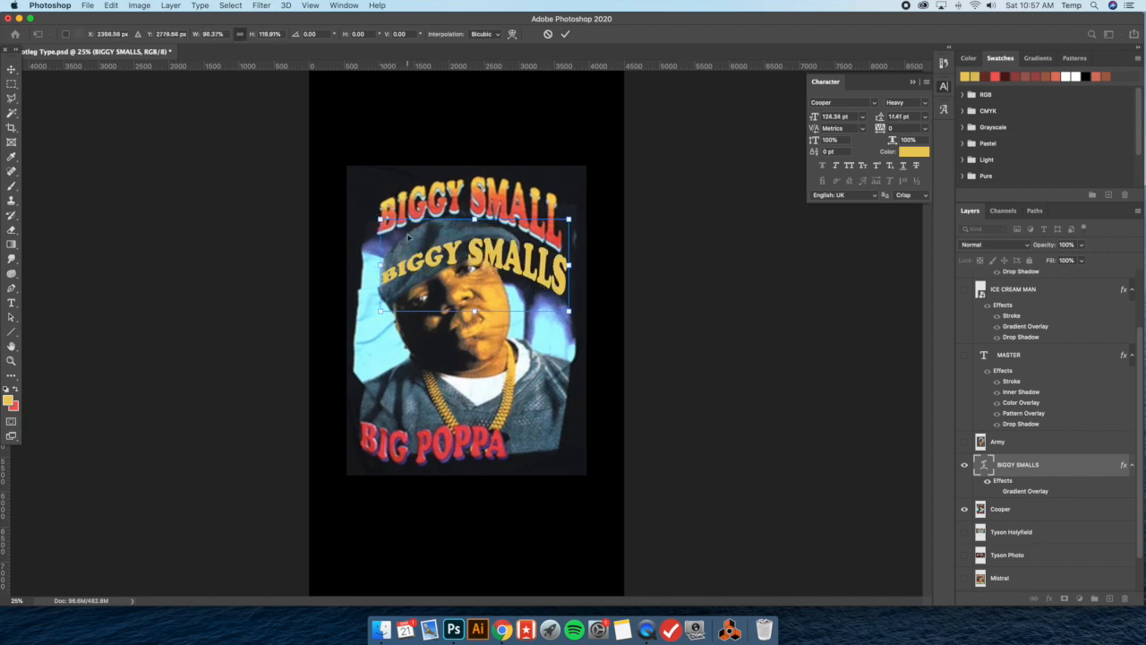
# Try slightly lowering the vertical distortion of the Arch warp on BIGGY SMALLS
pyautogui.click(11, 303)
pyautogui.click(476, 34)
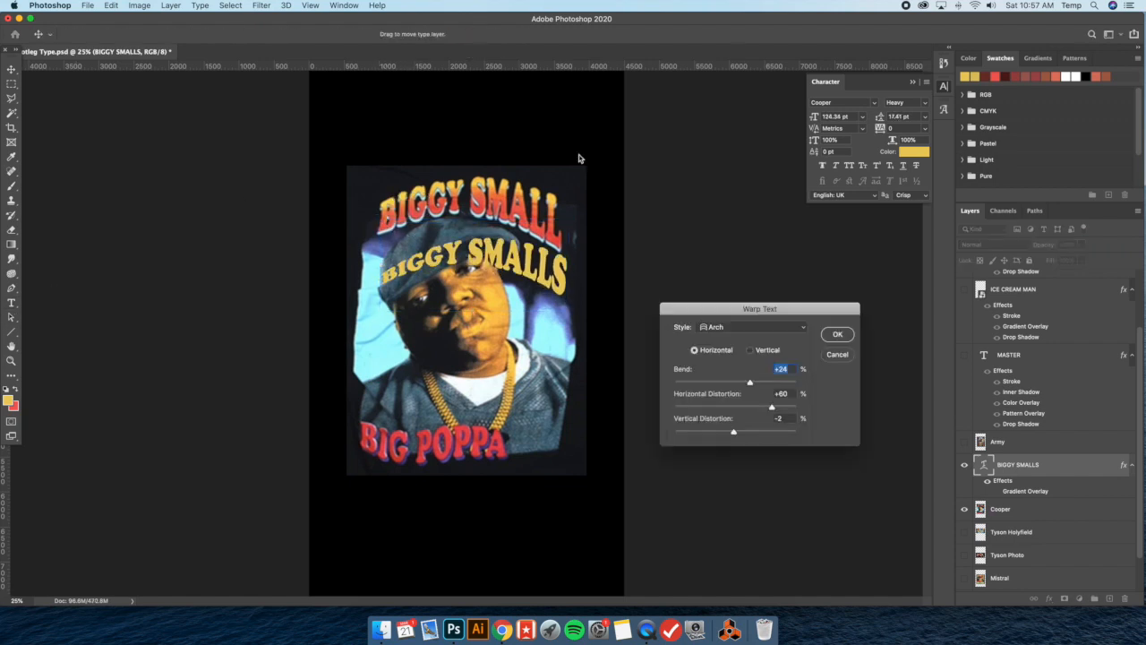
pyautogui.moveTo(734, 433); pyautogui.dragTo(731, 433)
pyautogui.press('Return')
pyautogui.click(768, 406)
pyautogui.click(480, 36)
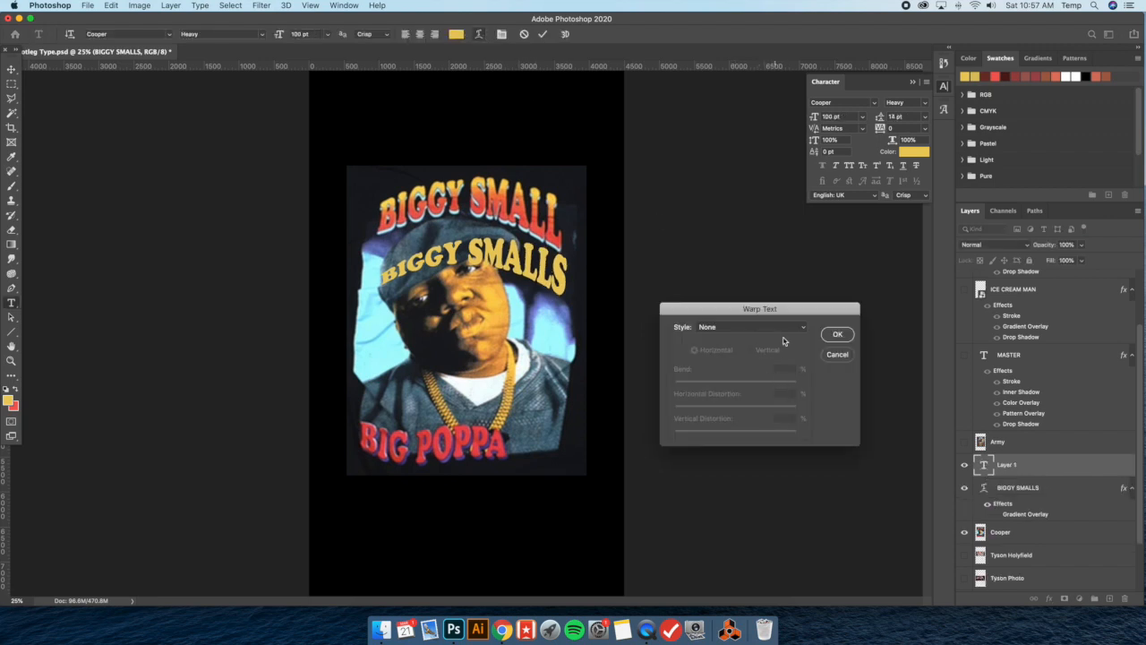
pyautogui.click(848, 355)
pyautogui.press('Escape')
# Set the Arch warp on BIGGY SMALLS to +42% horizontal distortion and +1% vertical distortion
pyautogui.click(480, 34)
pyautogui.moveTo(771, 409); pyautogui.dragTo(736, 433)
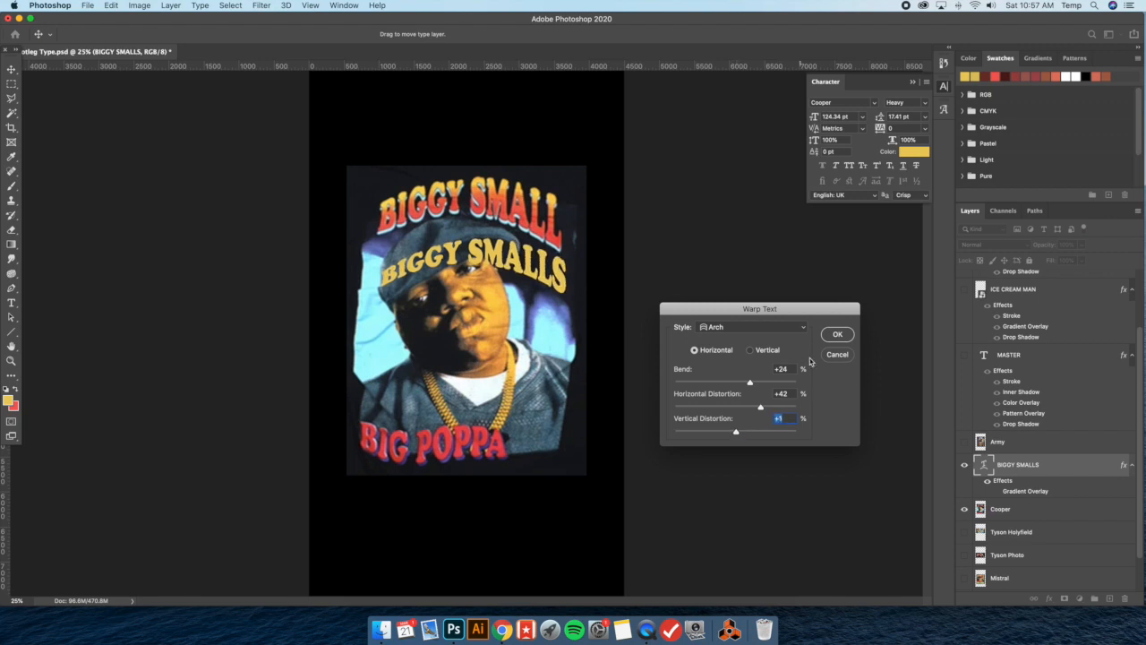
pyautogui.press('Return')
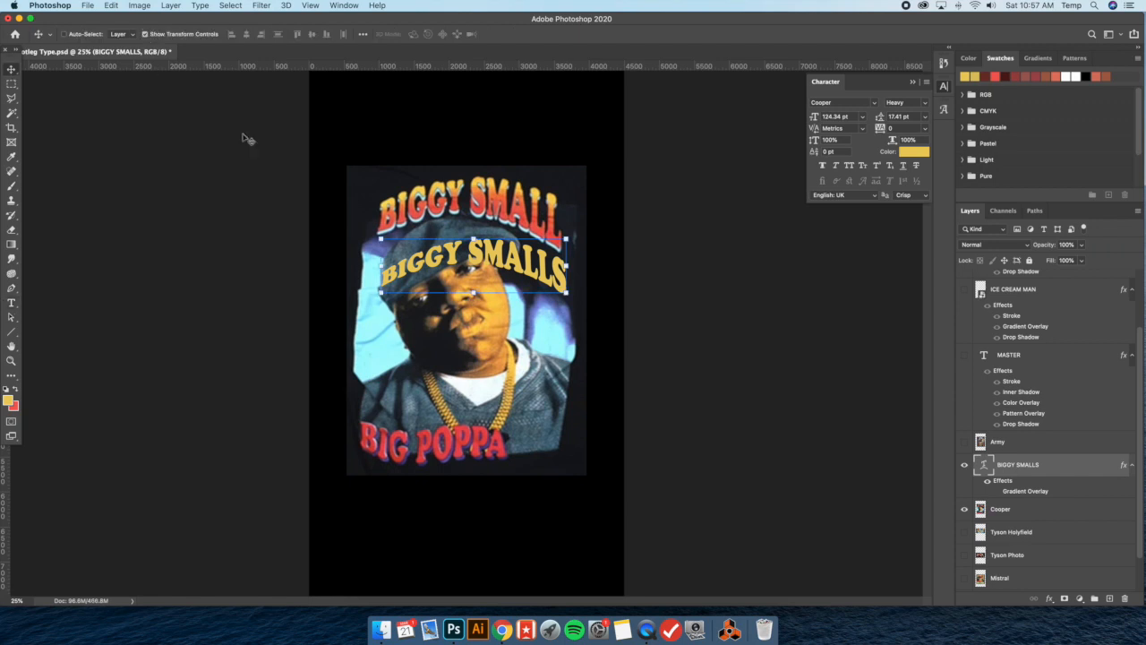
# Stretch BIGGY SMALLS taller to about 137 pt and fit its width to the reference lettering
pyautogui.moveTo(383, 239); pyautogui.dragTo(377, 218)
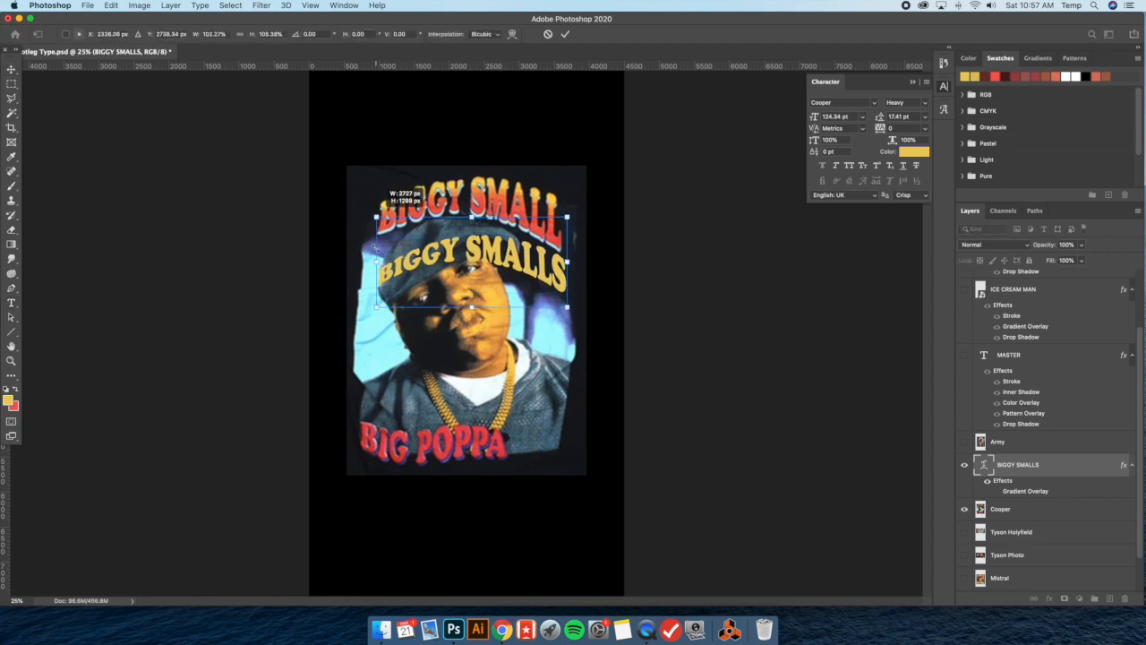
pyautogui.moveTo(378, 261); pyautogui.dragTo(386, 261)
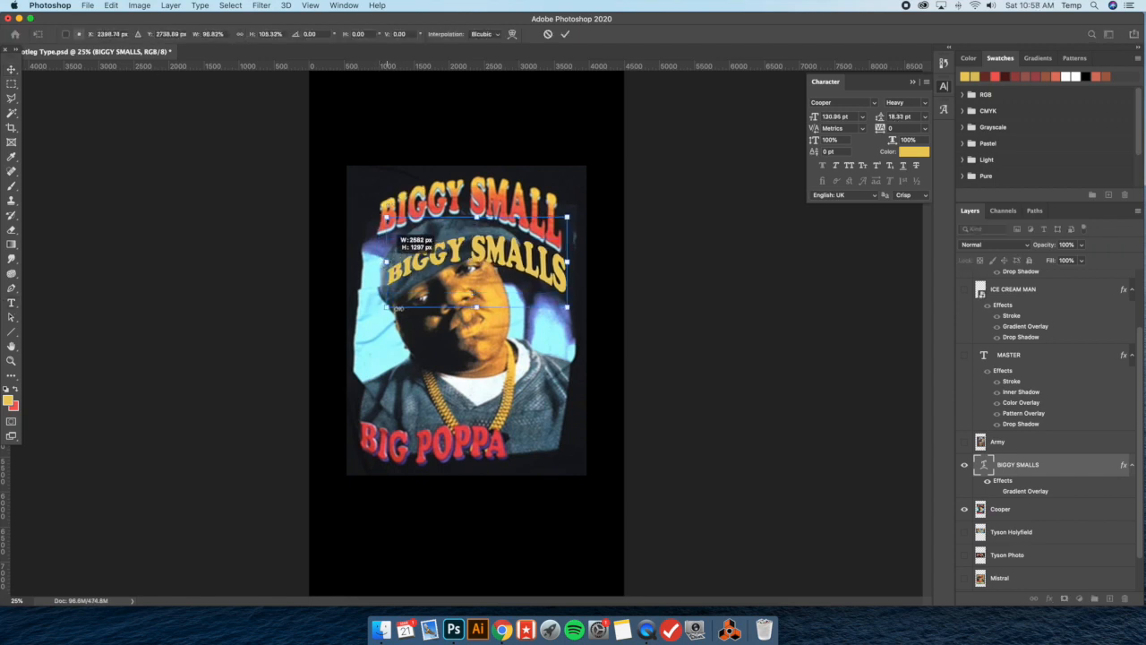
pyautogui.moveTo(387, 307); pyautogui.dragTo(377, 308)
pyautogui.moveTo(377, 262); pyautogui.dragTo(385, 262)
pyautogui.moveTo(383, 309); pyautogui.dragTo(377, 308)
# Set the Arch warp on BIGGY SMALLS to a +20% bend and 0% vertical distortion
pyautogui.click(10, 304)
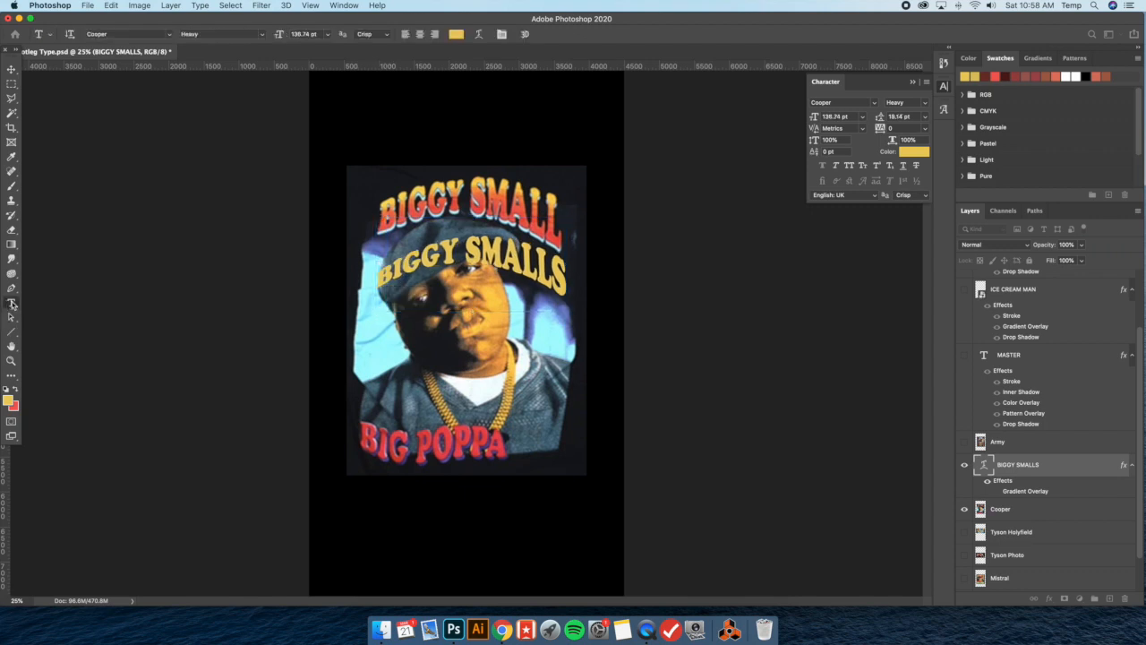
pyautogui.click(478, 35)
pyautogui.moveTo(736, 434); pyautogui.dragTo(736, 433)
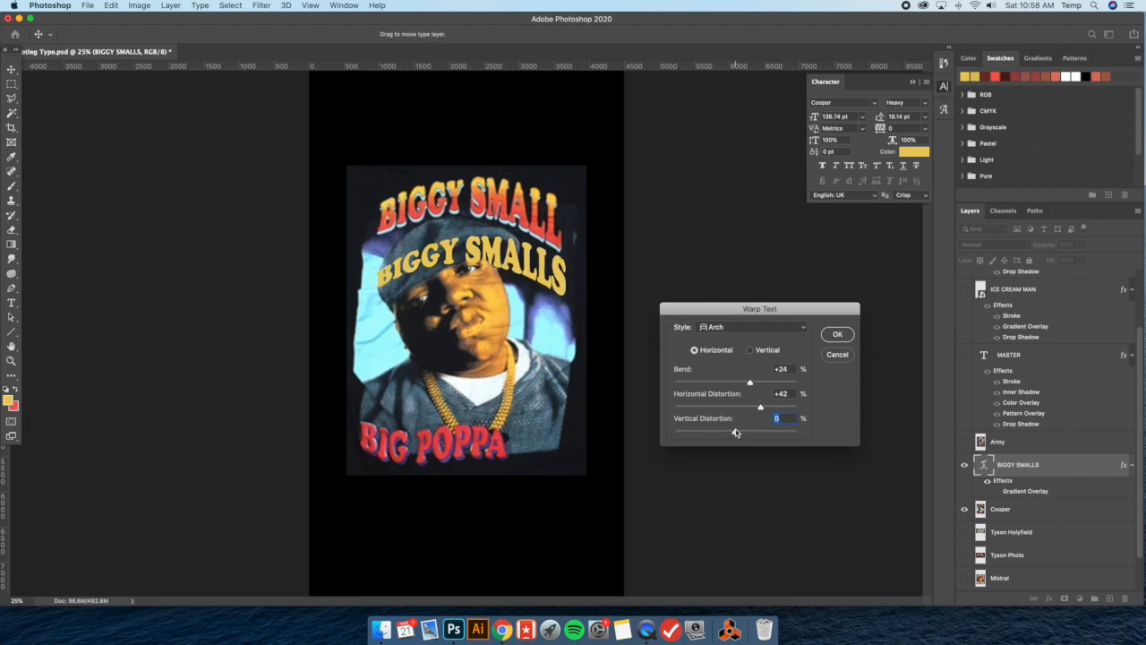
pyautogui.moveTo(751, 384); pyautogui.dragTo(749, 383)
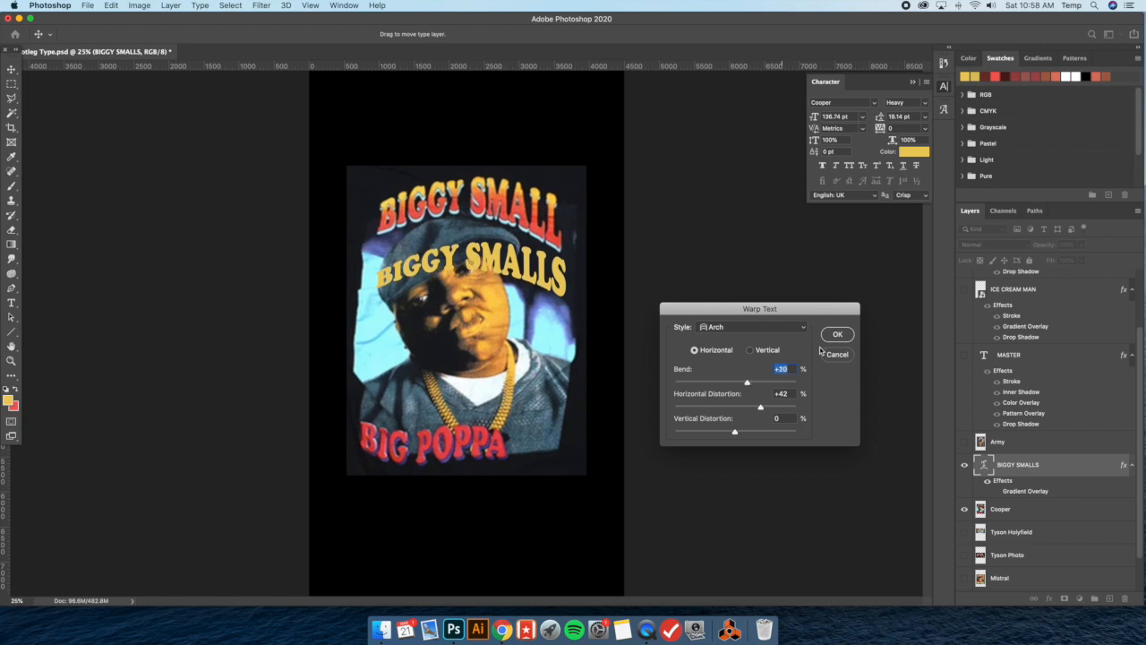
pyautogui.press('Return')
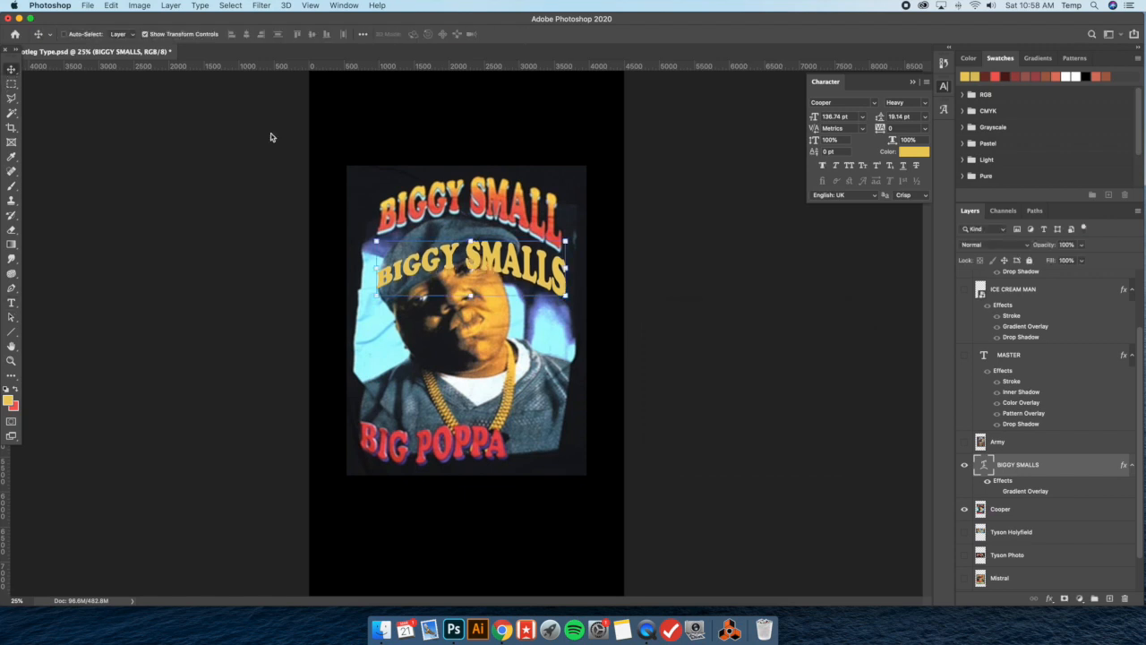
# Free-transform BIGGY SMALLS to about 89% width and 124% height, and align its start with the reference lettering
pyautogui.press('super+t')
pyautogui.moveTo(376, 267); pyautogui.dragTo(397, 267)
pyautogui.moveTo(482, 223); pyautogui.dragTo(482, 212)
pyautogui.moveTo(482, 312); pyautogui.dragTo(481, 319)
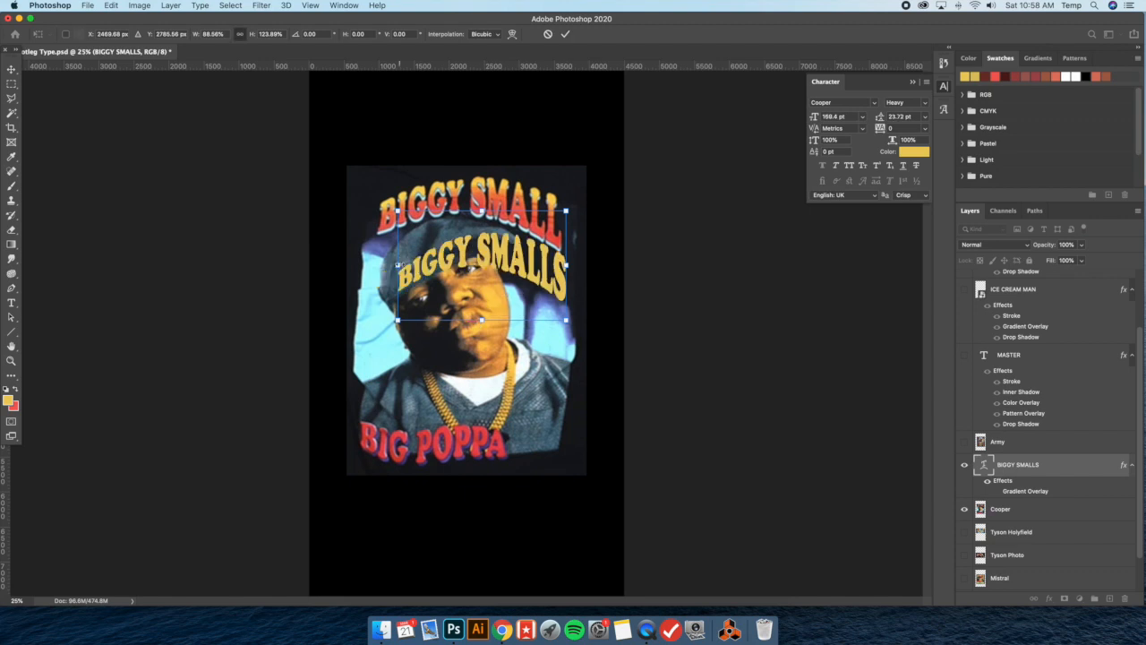
pyautogui.moveTo(398, 265); pyautogui.dragTo(462, 258)
pyautogui.moveTo(552, 265); pyautogui.dragTo(506, 265)
# Set the Arch warp on BIGGY SMALLS to a +15% bend and +3% vertical distortion
pyautogui.click(12, 303)
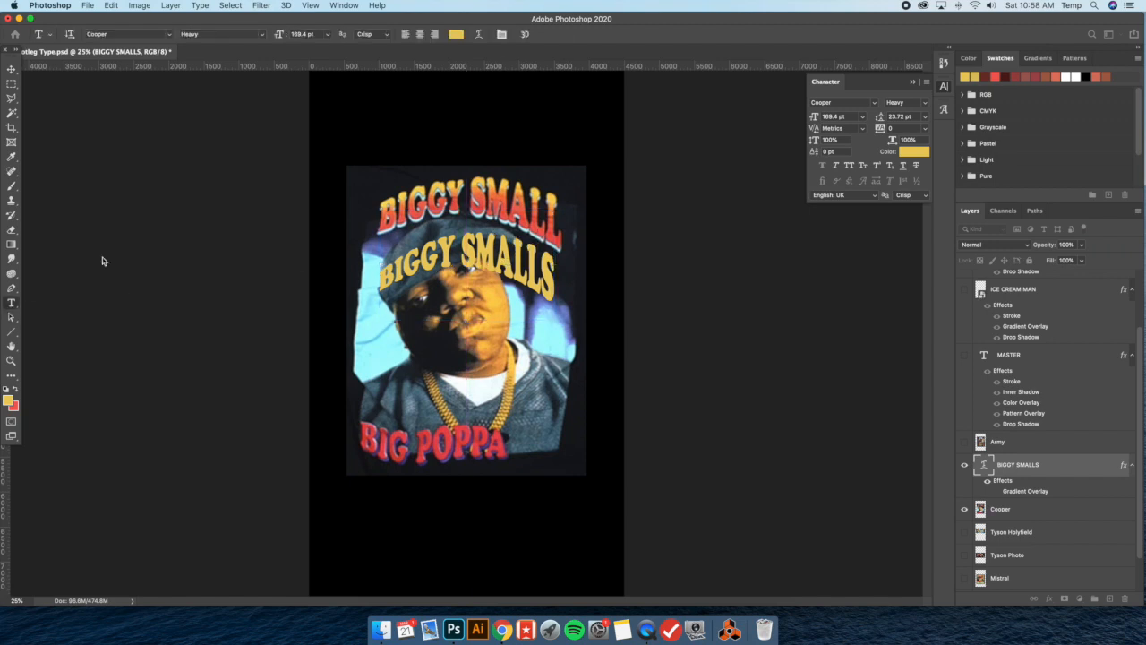
pyautogui.click(479, 34)
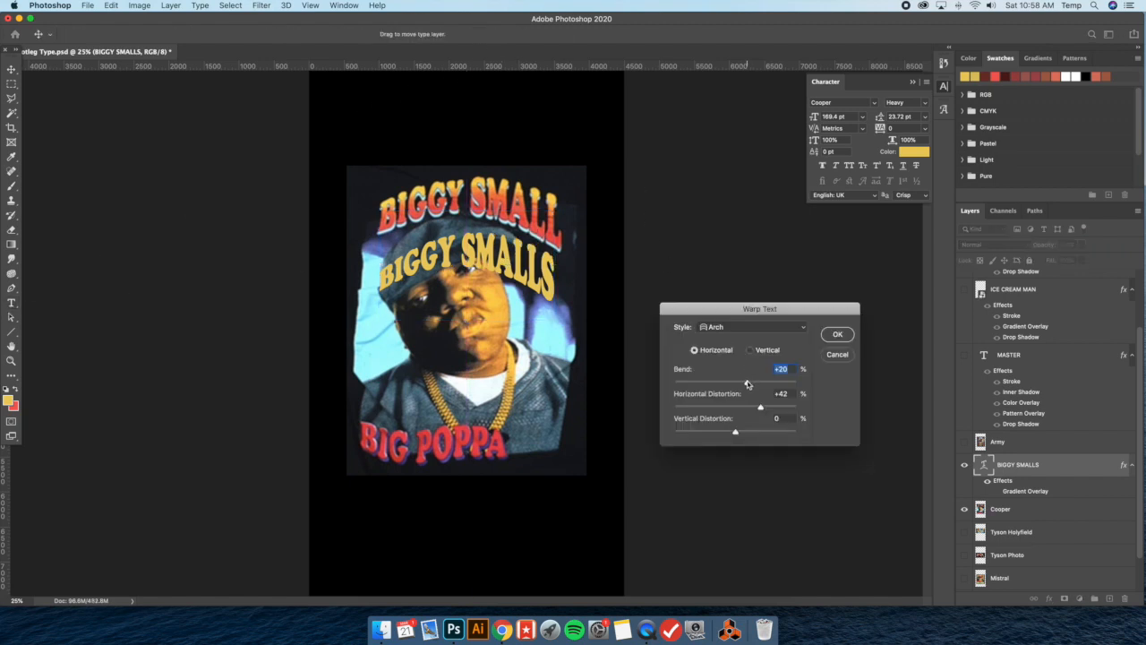
pyautogui.moveTo(748, 384); pyautogui.dragTo(745, 384)
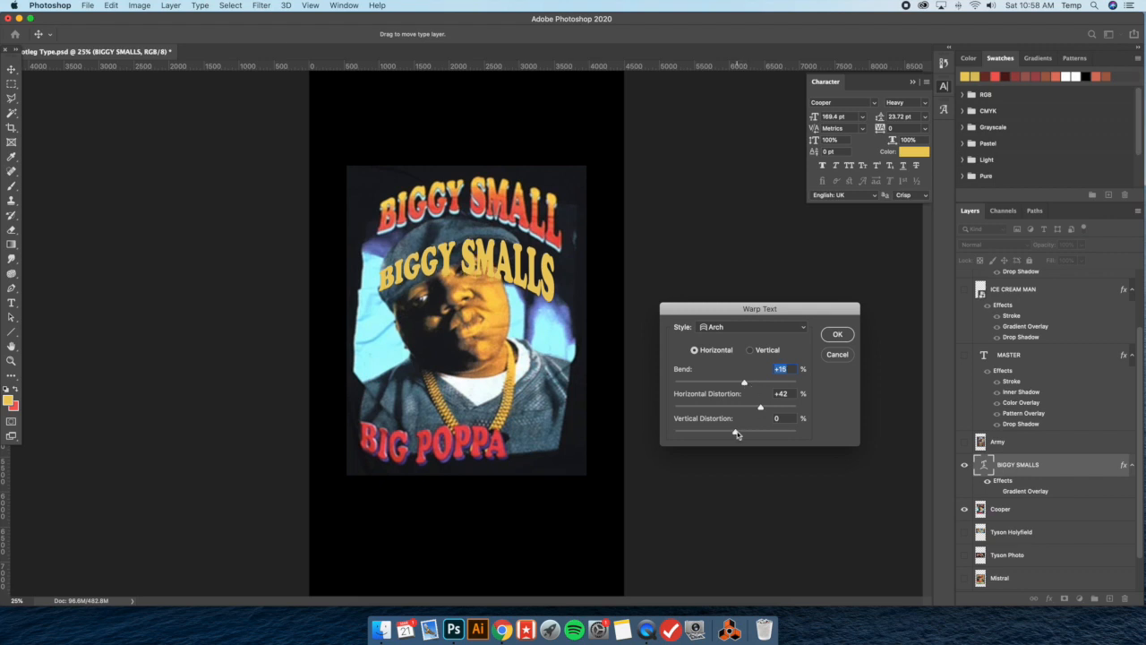
pyautogui.moveTo(736, 434); pyautogui.dragTo(738, 434)
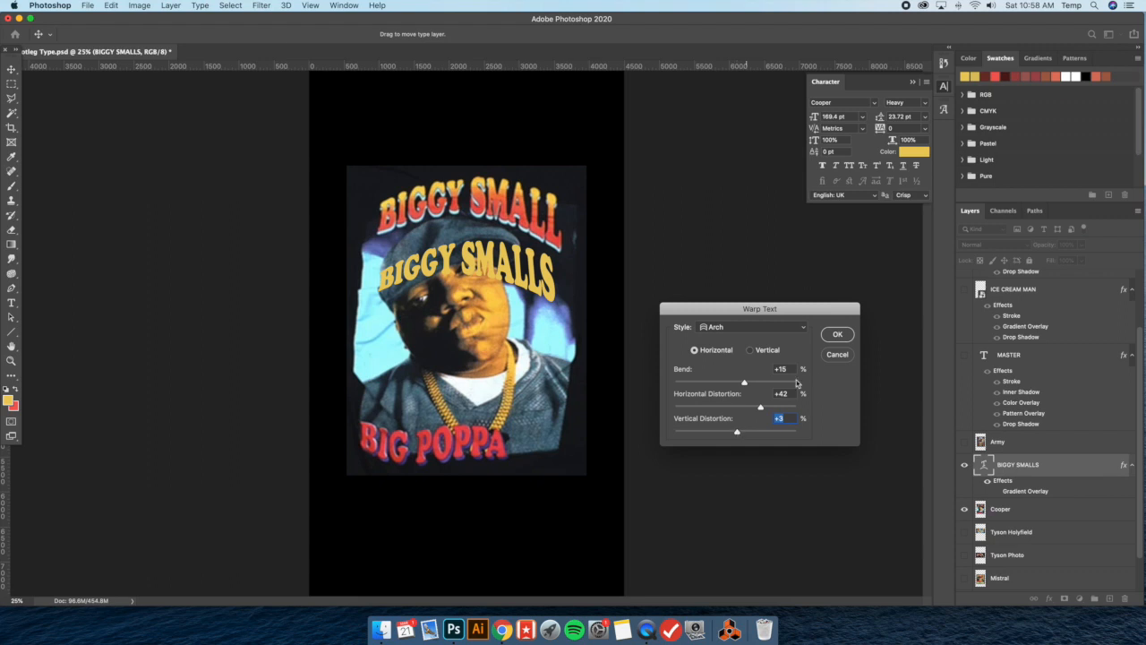
pyautogui.click(838, 335)
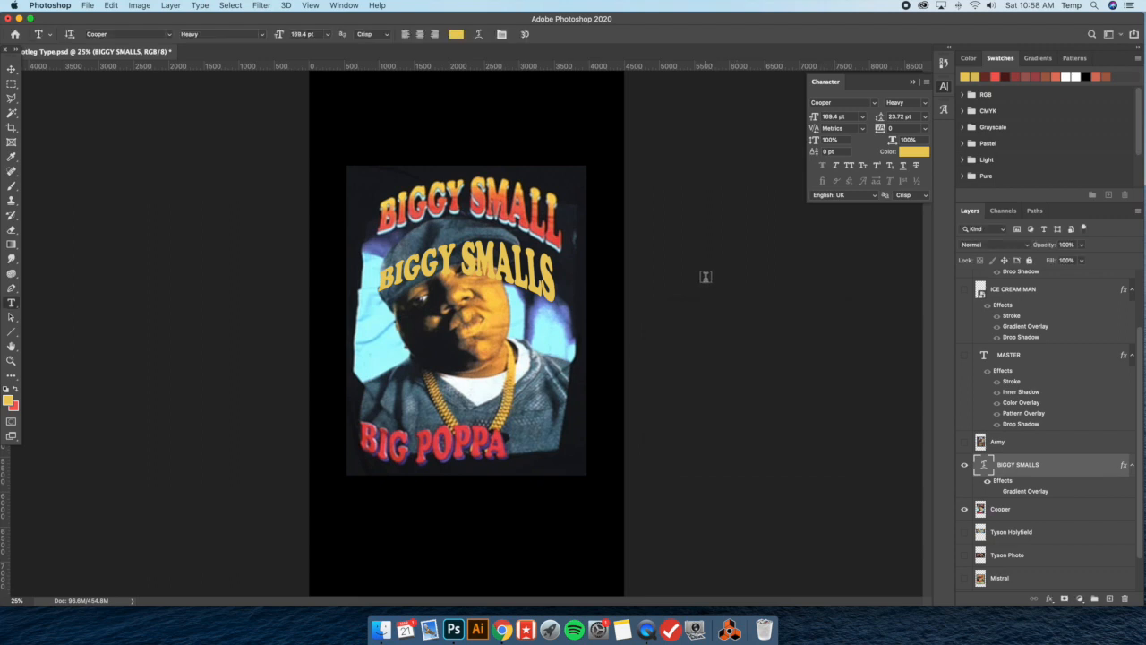
# Set the vertical distortion of the Arch warp on BIGGY SMALLS to -2%
pyautogui.click(479, 34)
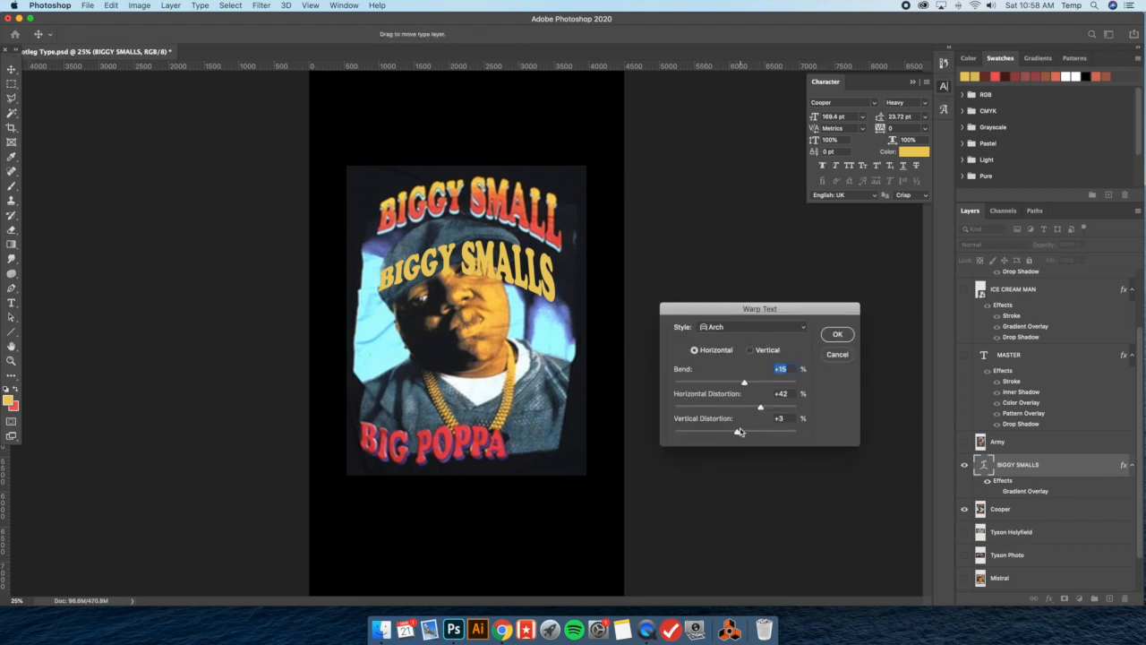
pyautogui.moveTo(738, 434); pyautogui.dragTo(734, 431)
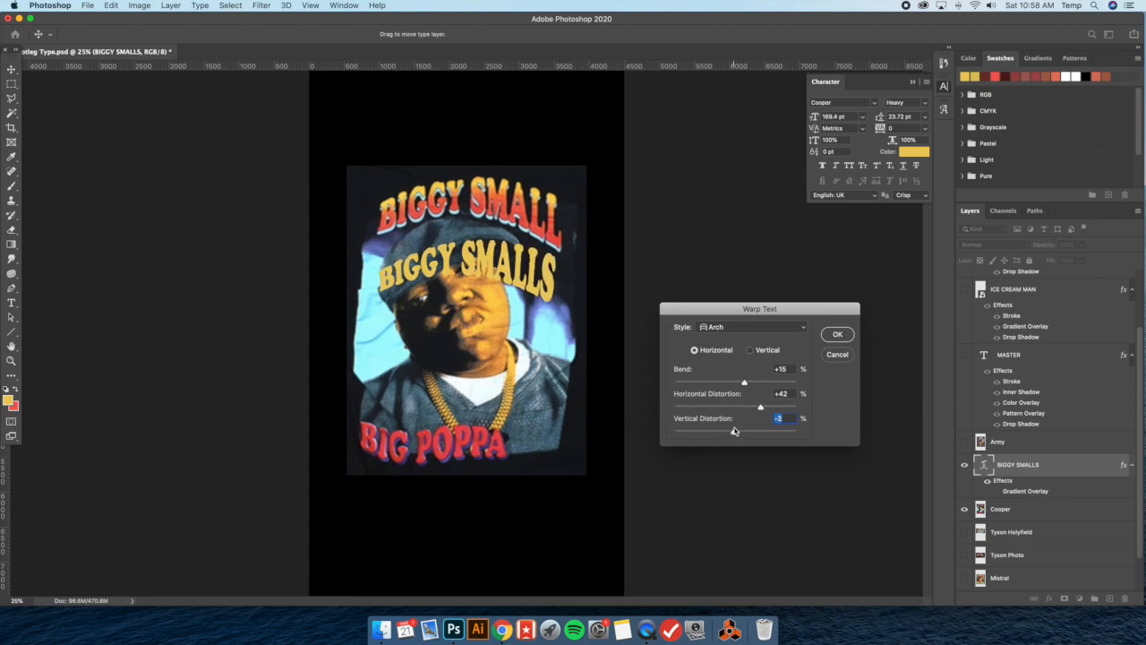
pyautogui.click(837, 334)
# Move BIGGY SMALLS slightly lower and scale it proportionally to about 102%
pyautogui.press('v')
pyautogui.moveTo(478, 272); pyautogui.dragTo(480, 273)
pyautogui.moveTo(384, 247); pyautogui.dragTo(380, 223)
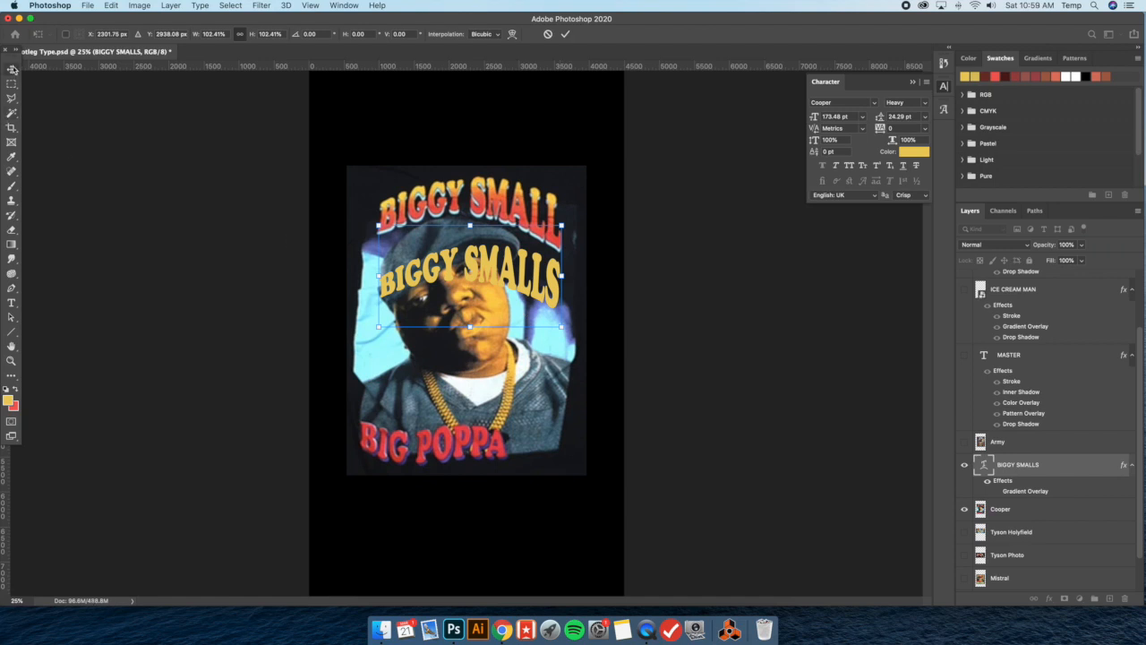
pyautogui.click(10, 69)
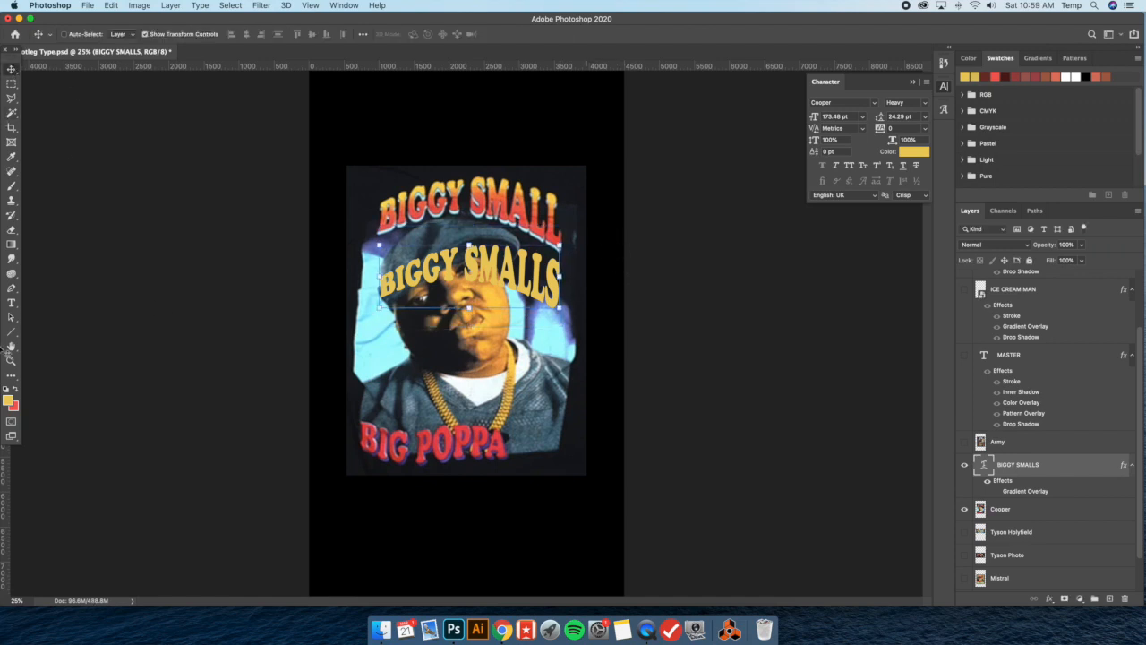
# Swap red into the foreground color, then duplicate the BIGGY SMALLS layer and hide the original
pyautogui.click(16, 389)
pyautogui.moveTo(1018, 472); pyautogui.dragTo(1029, 510)
pyautogui.click(965, 511)
# Convert the BIGGY SMALLS copy layer to a Smart Object
pyautogui.click(1028, 472)
pyautogui.rightClick(1027, 469)
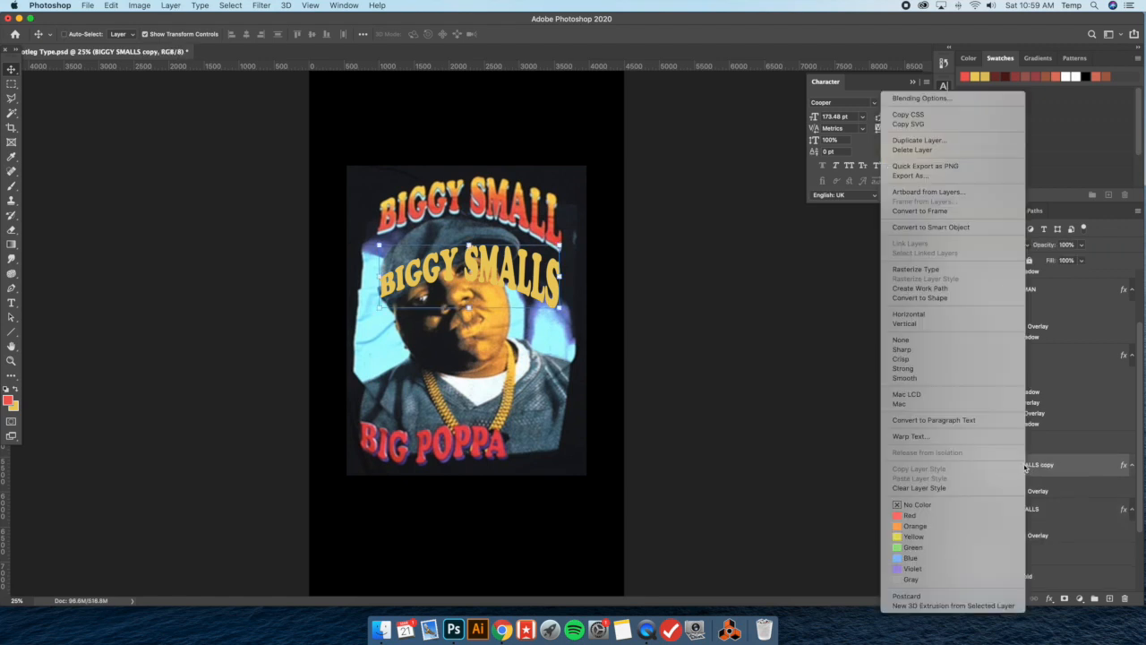
pyautogui.click(943, 229)
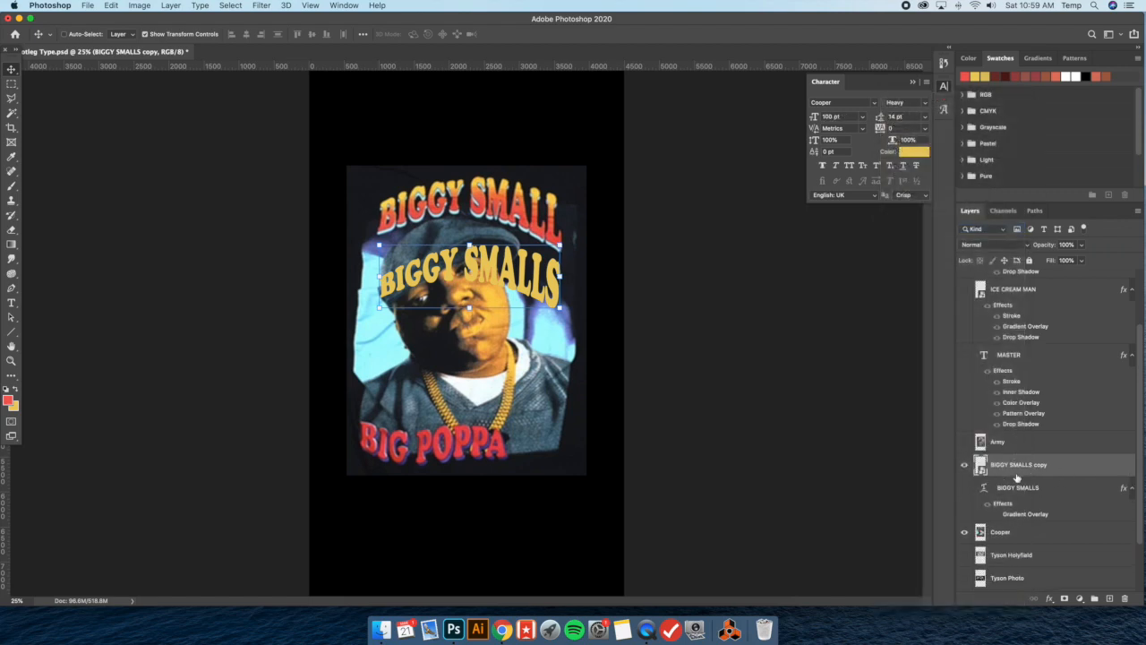
# Set up the Brush tool at 508 px with 0% hardness and try to paint on the BIGGY SMALLS copy Smart Object
pyautogui.click(12, 186)
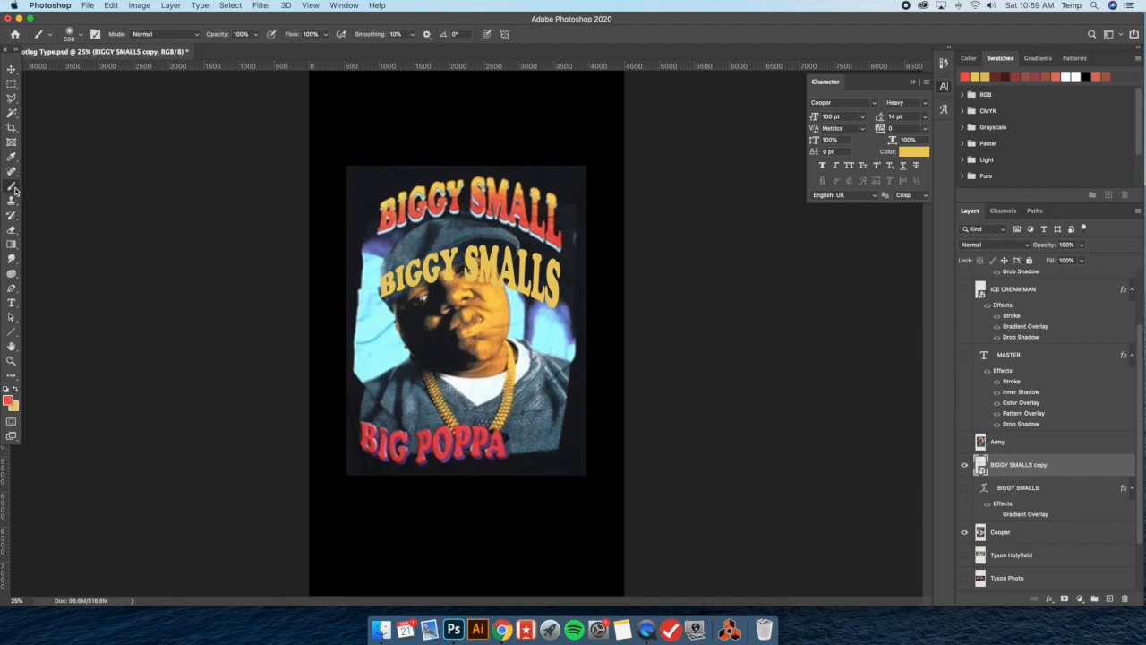
pyautogui.click(80, 36)
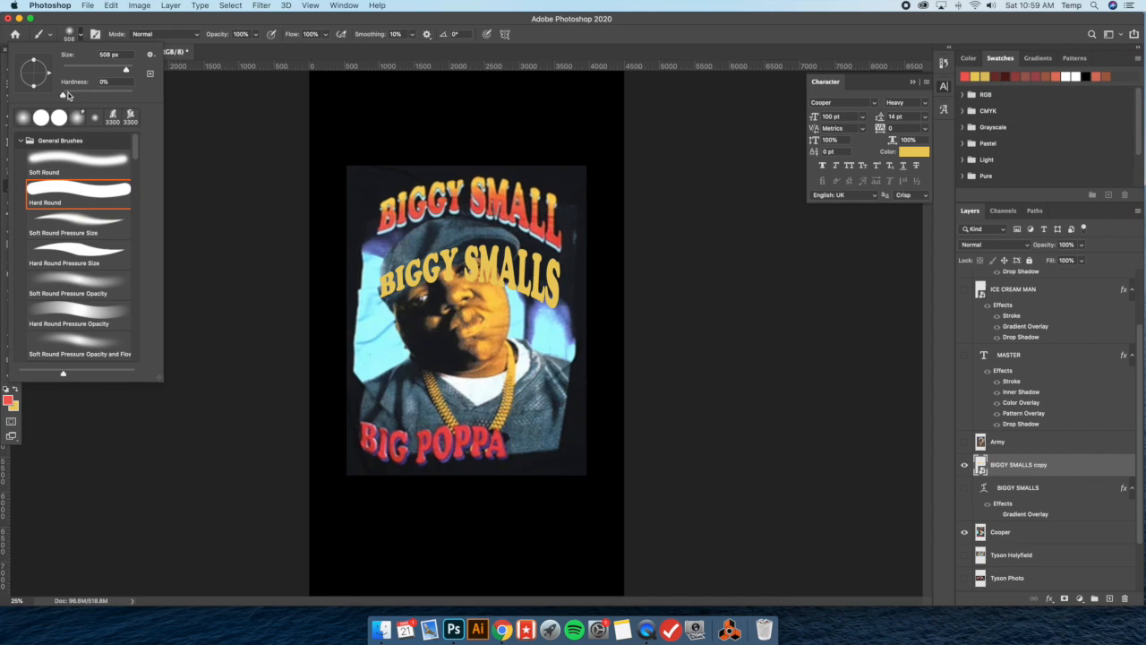
pyautogui.click(405, 177)
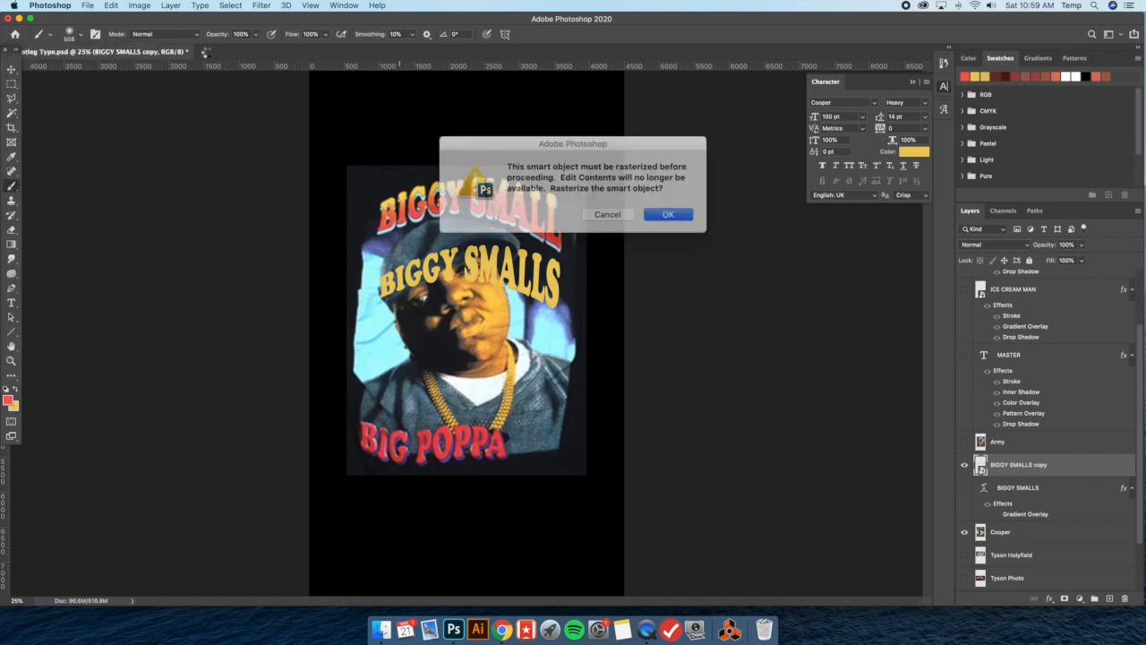
pyautogui.click(596, 212)
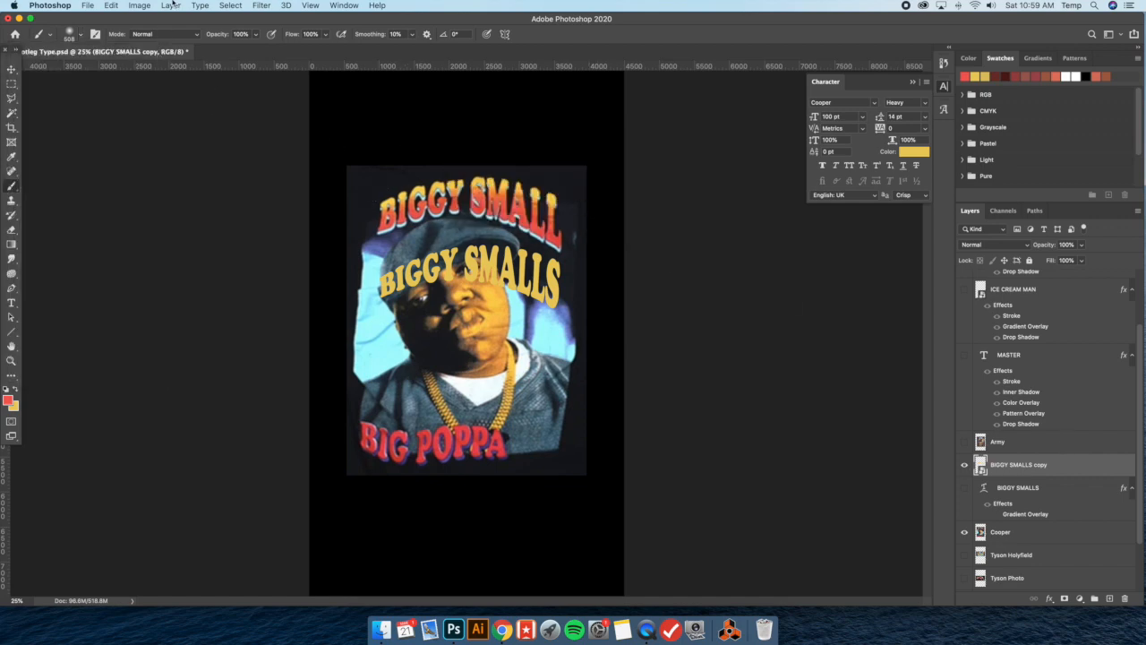
# Create a new layer clipped to BIGGY SMALLS copy and brush red across the lower part of the lettering
pyautogui.click(171, 5)
pyautogui.moveTo(179, 19)
pyautogui.click(345, 21)
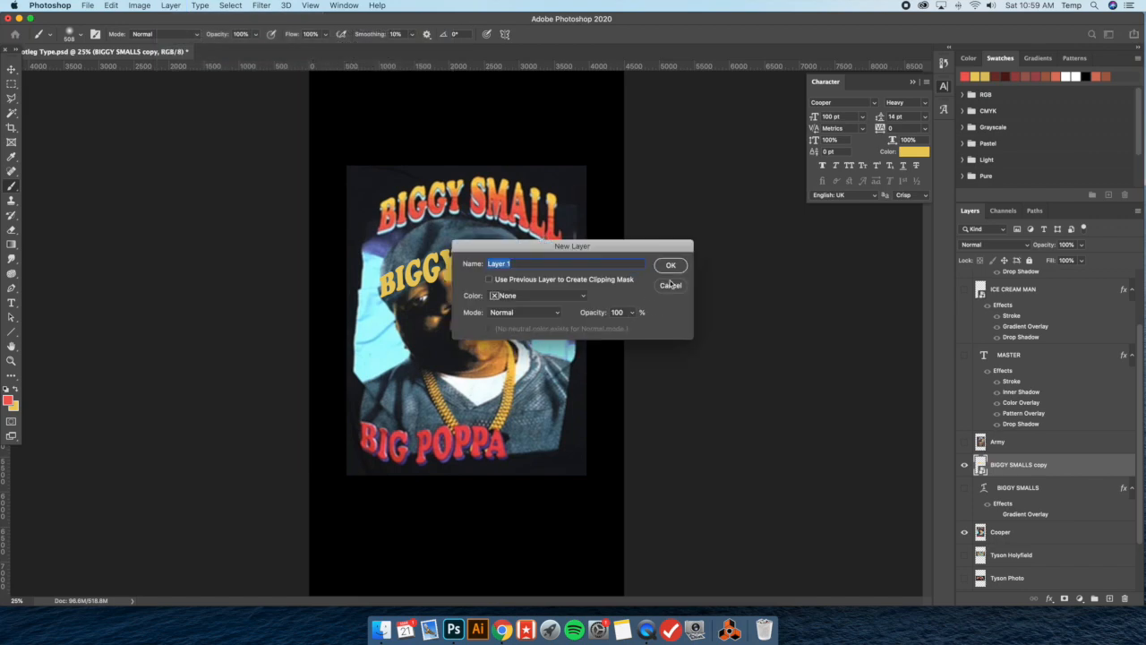
pyautogui.click(670, 266)
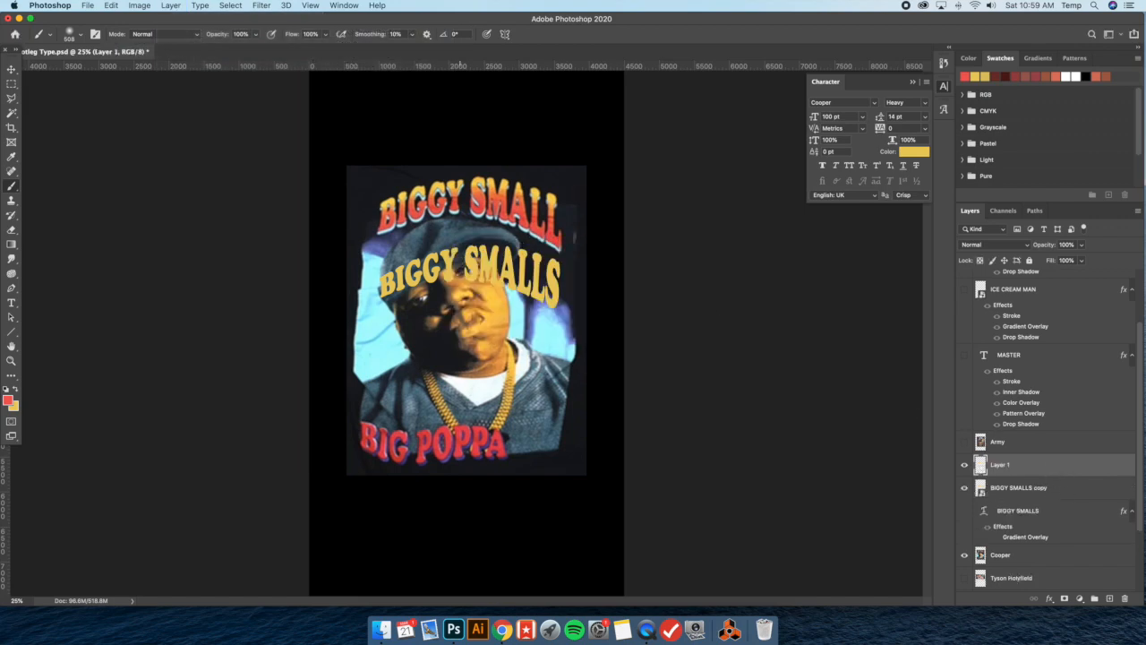
pyautogui.rightClick(1037, 467)
pyautogui.click(945, 342)
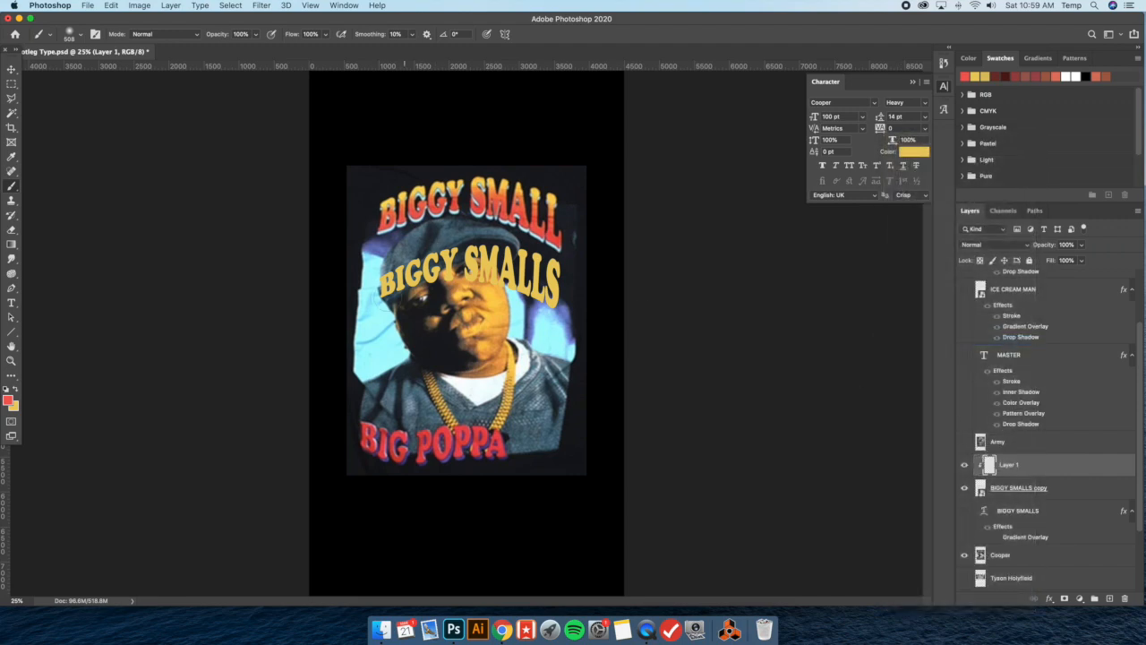
pyautogui.moveTo(387, 295)
pyautogui.mouseDown()
pyautogui.moveTo(513, 273)
pyautogui.moveTo(573, 302)
pyautogui.mouseUp()
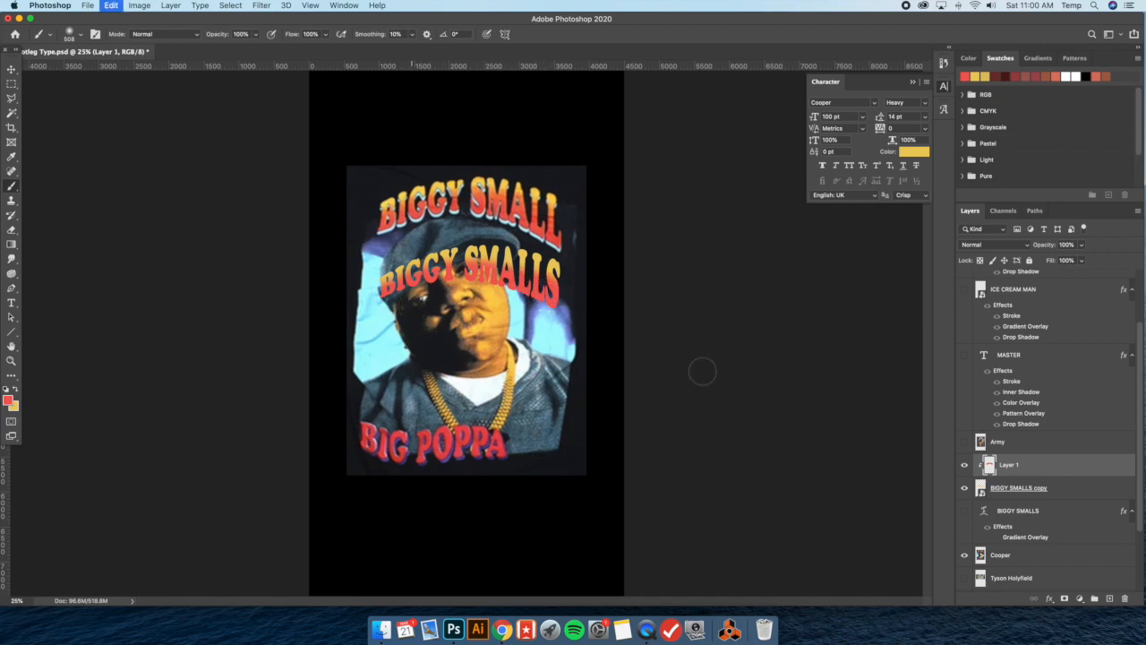
pyautogui.doubleClick(1062, 468)
pyautogui.click(701, 441)
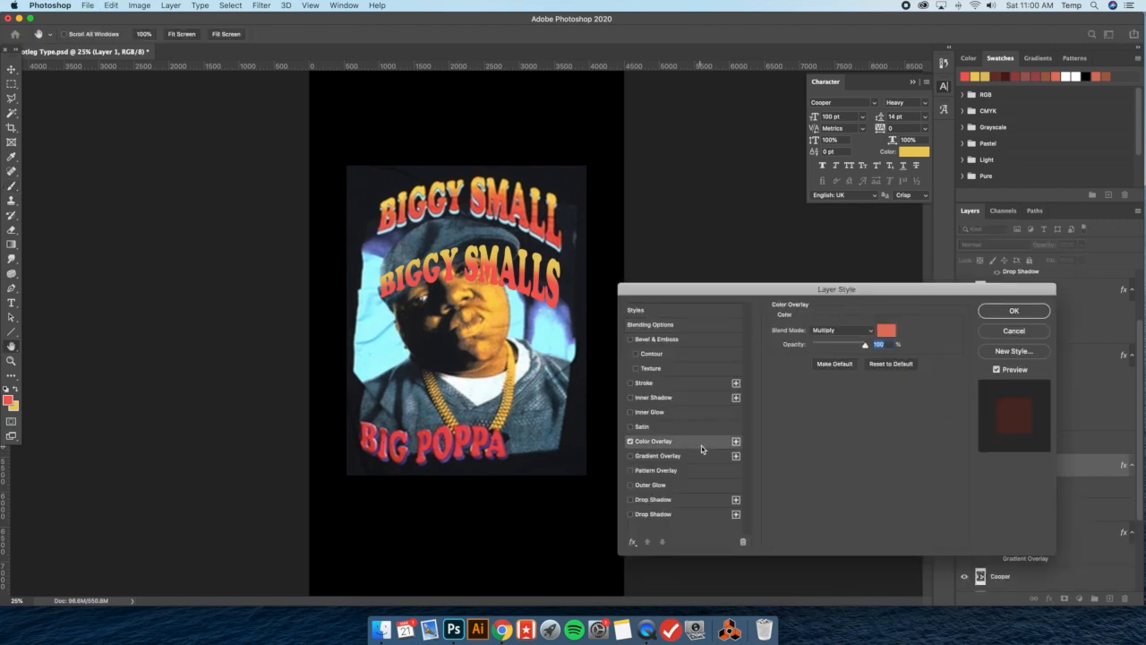
pyautogui.click(837, 330)
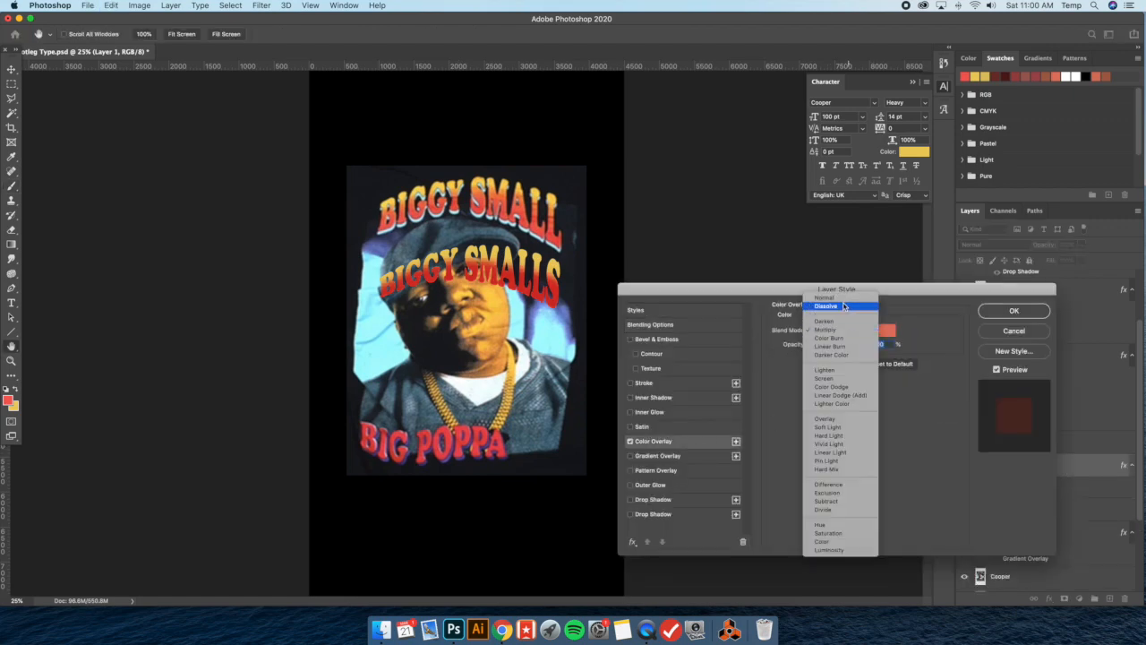
pyautogui.click(823, 297)
pyautogui.click(885, 331)
pyautogui.click(821, 401)
pyautogui.click(849, 441)
pyautogui.moveTo(791, 432); pyautogui.dragTo(816, 392)
pyautogui.click(947, 395)
pyautogui.click(1014, 310)
pyautogui.press('b')
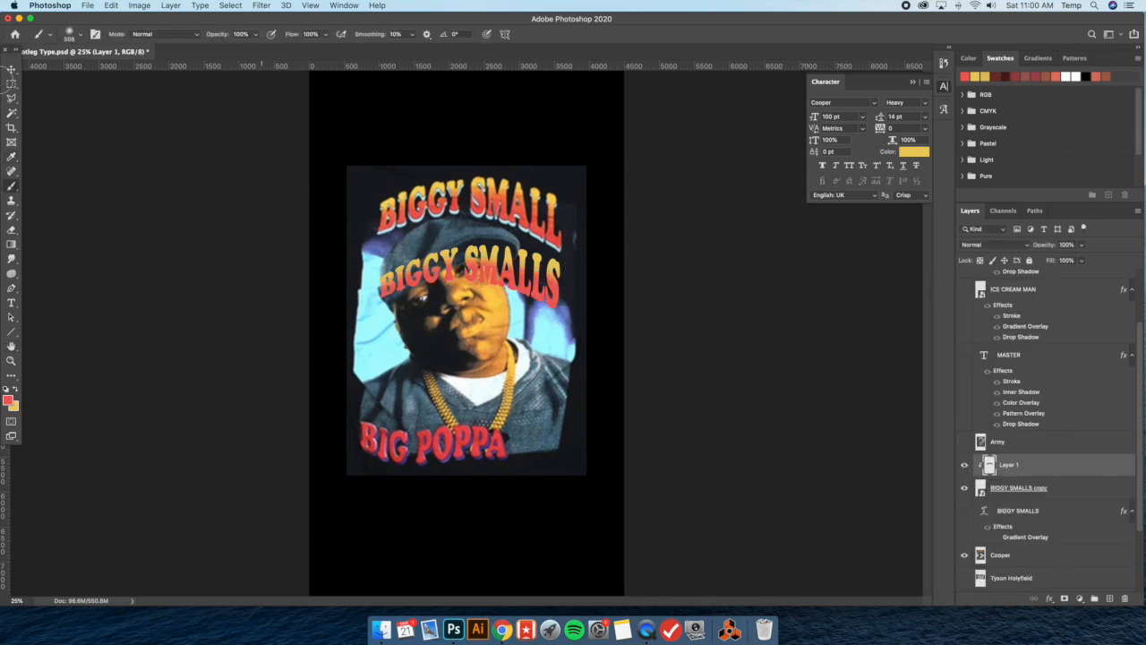
# Group the clipped red Layer 1 together with the BIGGY SMALLS copy layer
pyautogui.click(10, 69)
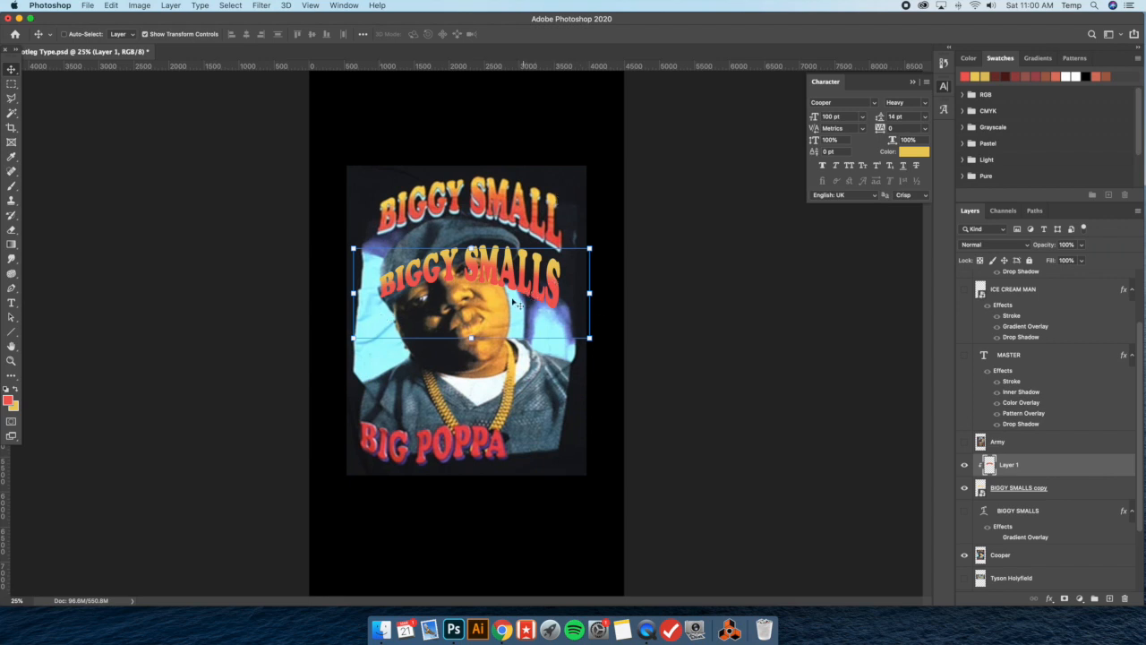
pyautogui.keyDown('shift'); pyautogui.click(1076, 493); pyautogui.keyUp('shift')
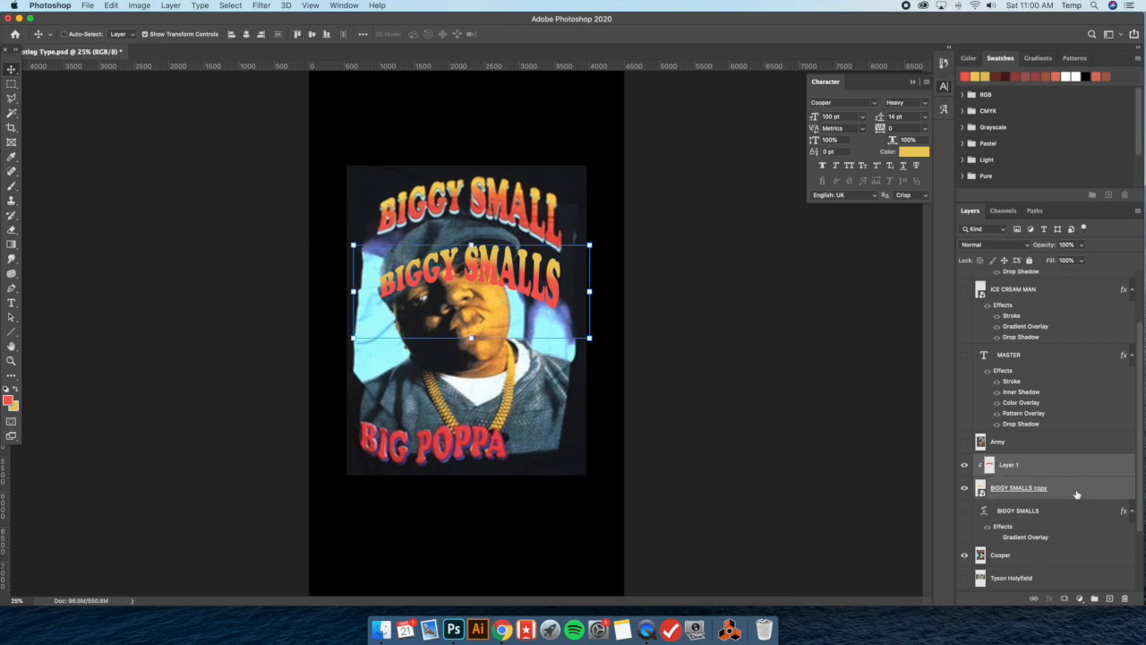
pyautogui.scroll(-2, 1097, 502)
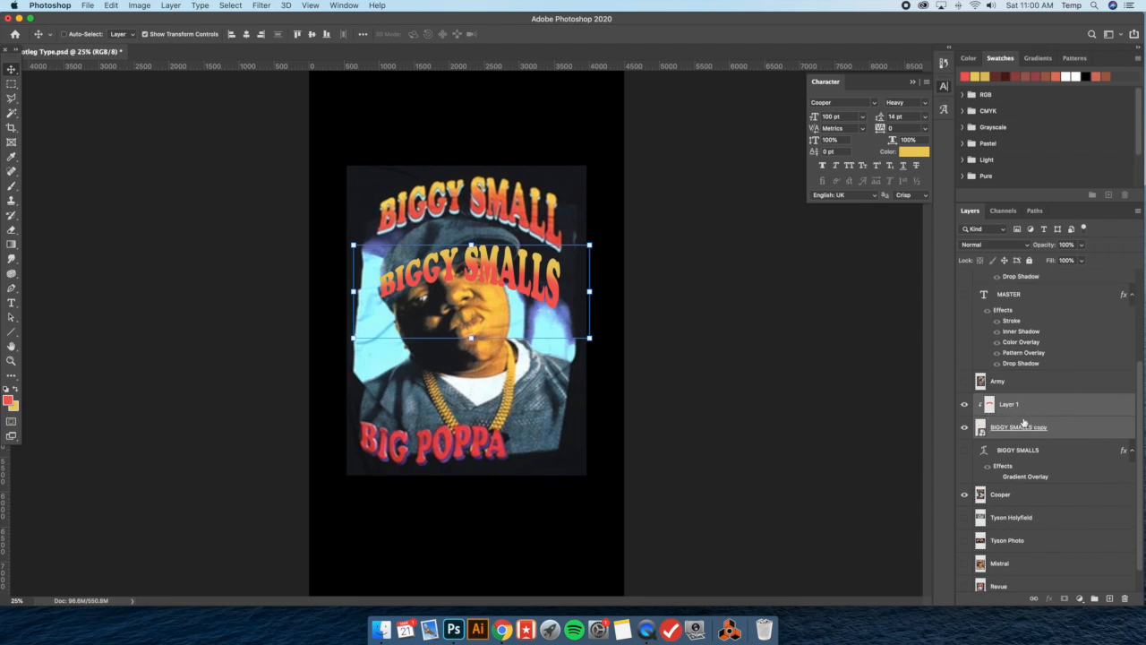
pyautogui.press('super+g')
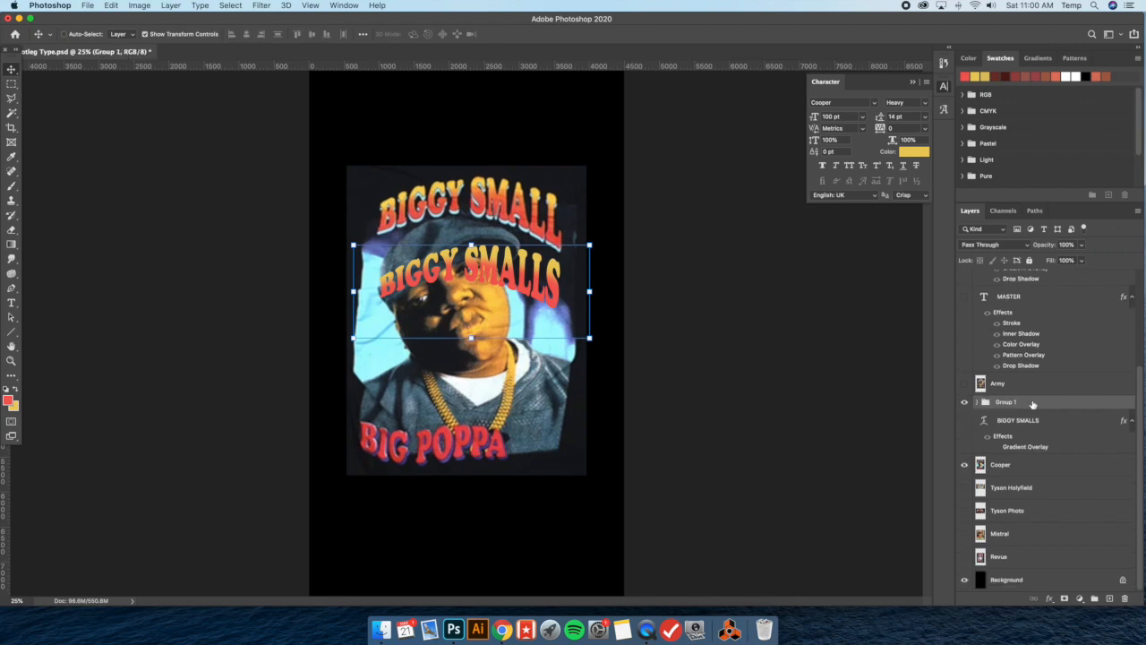
# Add a black outside Stroke at 100% opacity to the BIGGY SMALLS group
pyautogui.doubleClick(1034, 404)
pyautogui.click(672, 383)
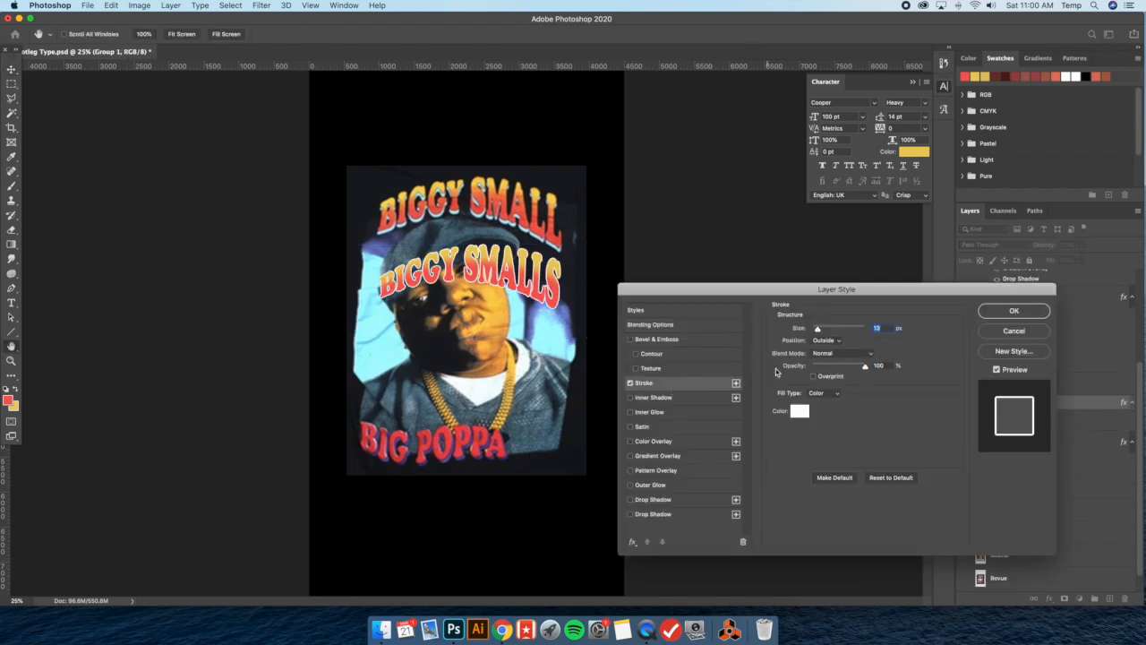
pyautogui.click(797, 411)
pyautogui.click(502, 133)
pyautogui.press('Return')
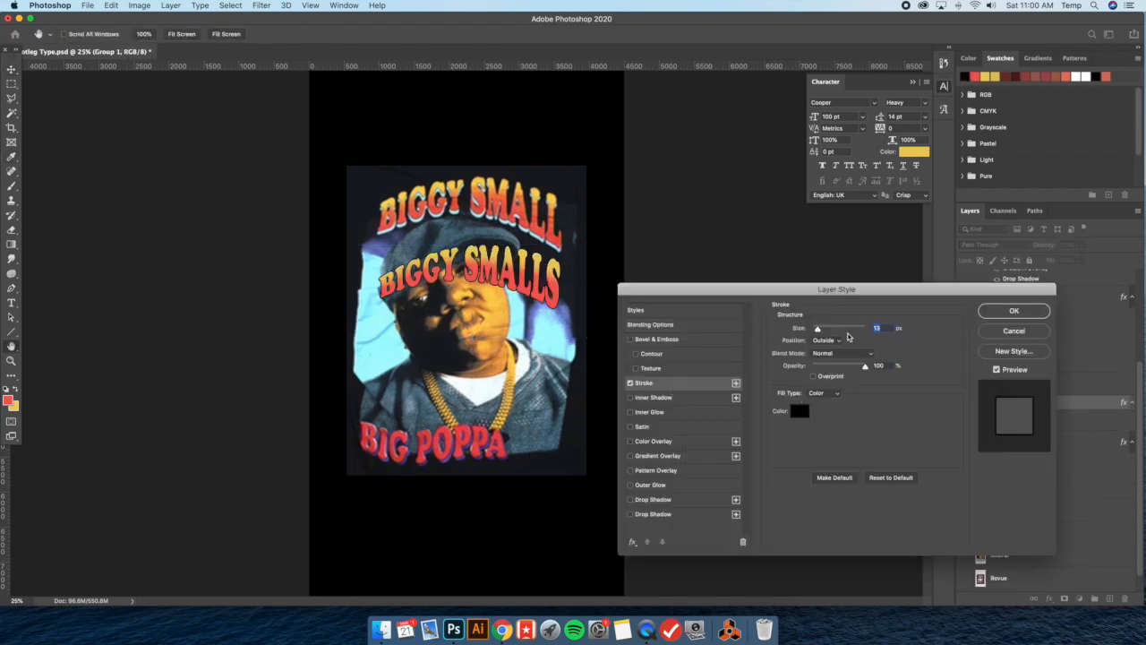
pyautogui.moveTo(818, 330); pyautogui.dragTo(818, 330)
pyautogui.click(1014, 311)
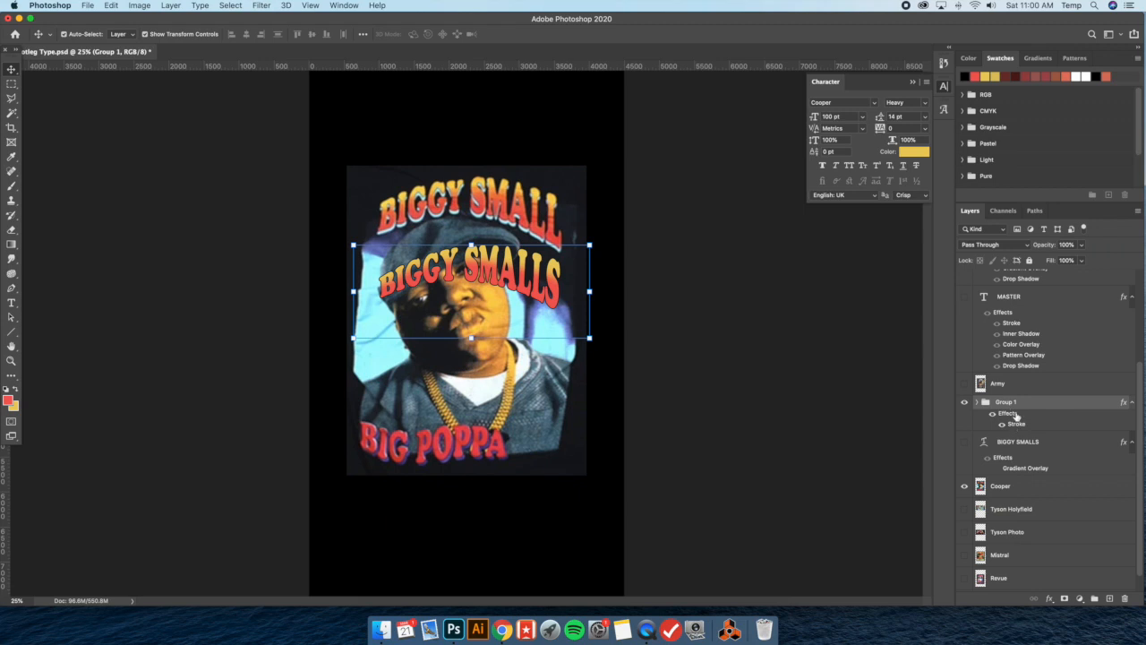
# Duplicate the group, and on the lower Group 1 replace the Stroke with a Normal Color Overlay in light blue #c8eff3
pyautogui.press('super+j')
pyautogui.doubleClick(1039, 440)
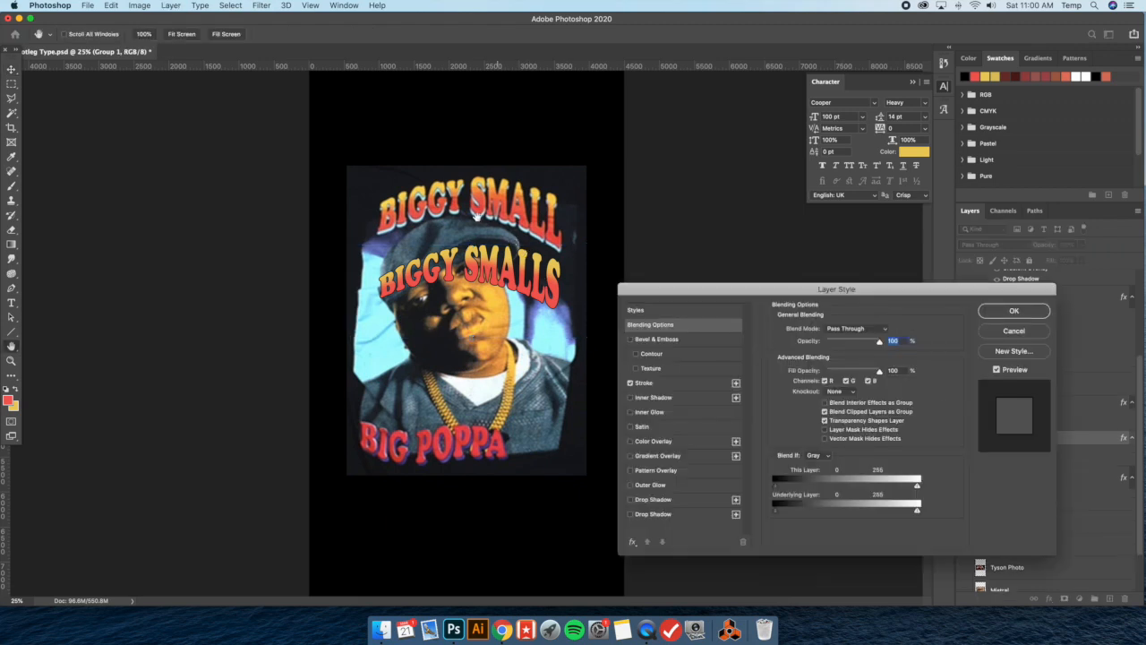
pyautogui.click(667, 442)
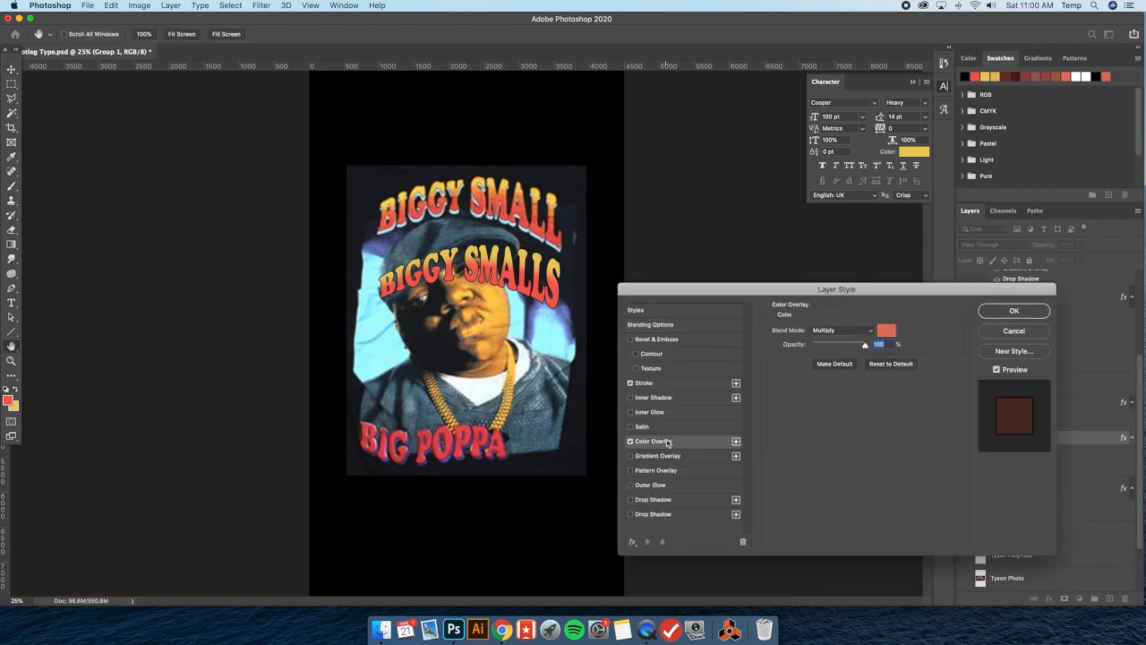
pyautogui.click(630, 382)
pyautogui.click(855, 330)
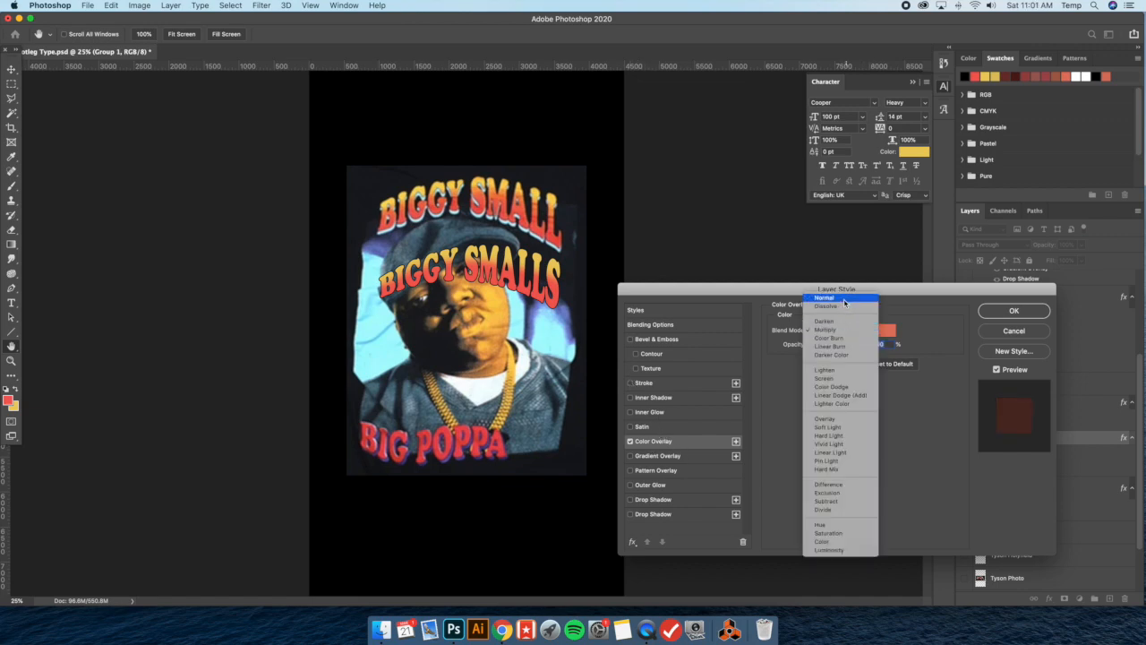
pyautogui.click(833, 299)
pyautogui.click(886, 332)
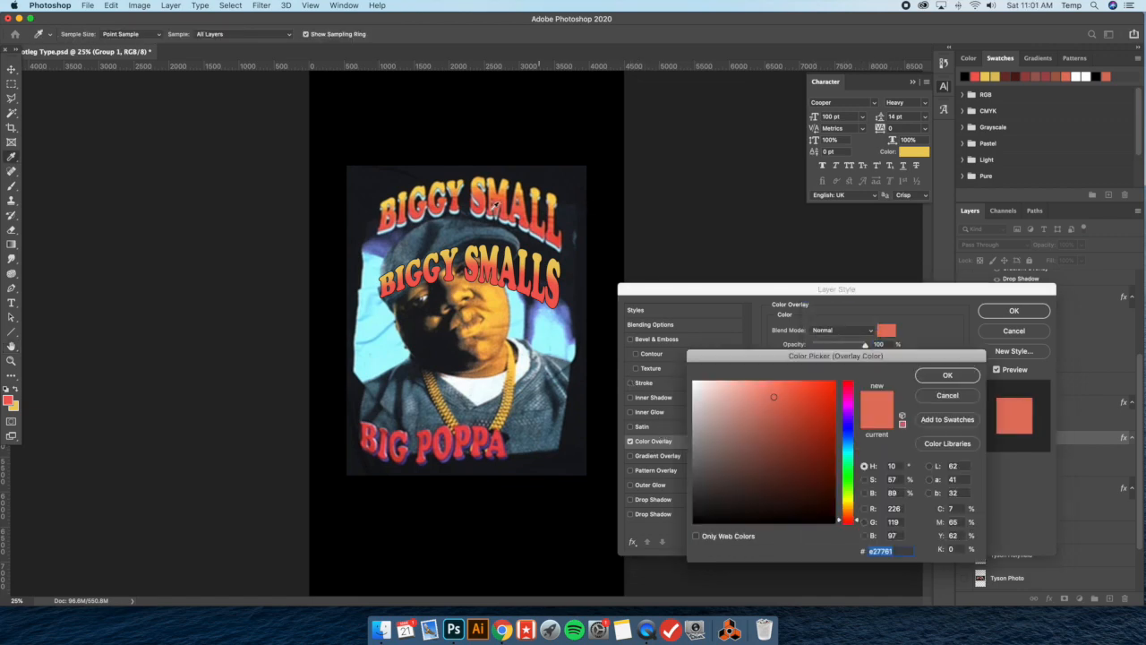
pyautogui.click(481, 215)
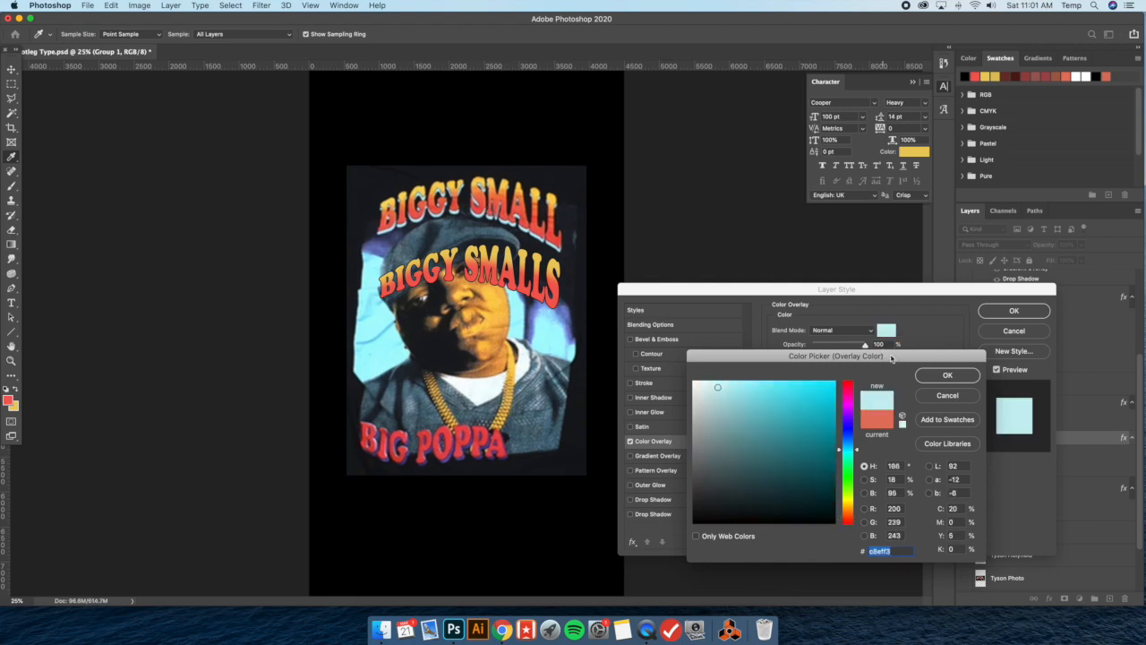
pyautogui.click(959, 373)
pyautogui.click(1012, 311)
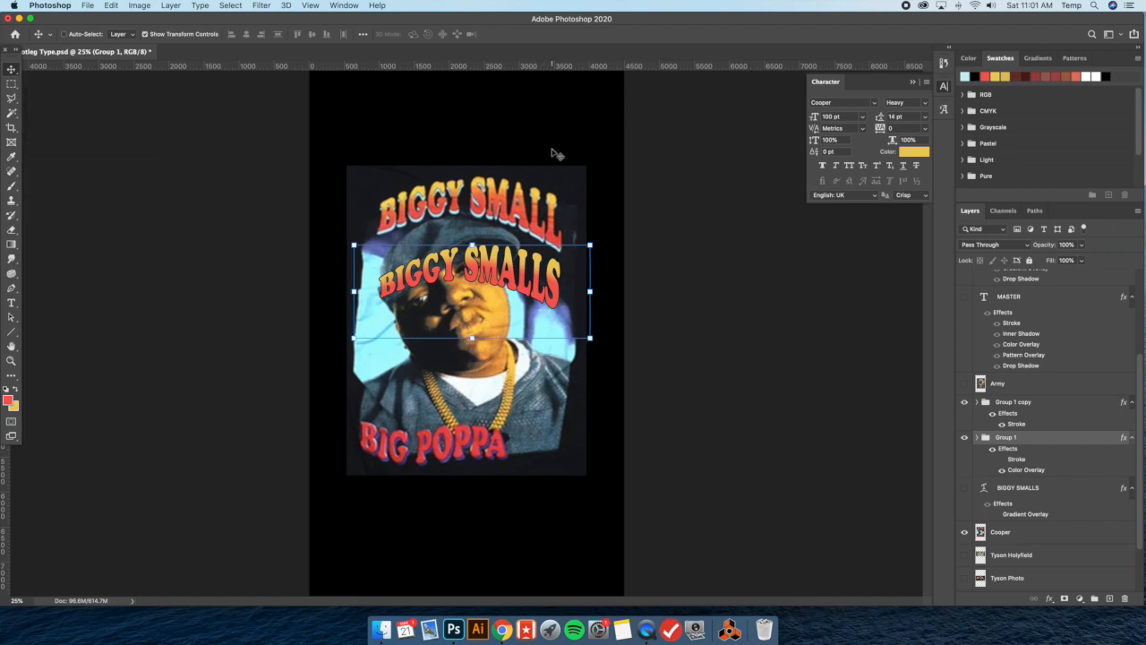
# Nudge the light blue Group 1 slightly left and down to form an offset shadow behind the lettering
pyautogui.hotkey('shift', 'Left')
pyautogui.hotkey('shift', 'Left')
pyautogui.hotkey('shift', 'Down')
pyautogui.hotkey('shift', 'Down')
pyautogui.hotkey('shift', 'Down')
pyautogui.hotkey('shift', 'Down')
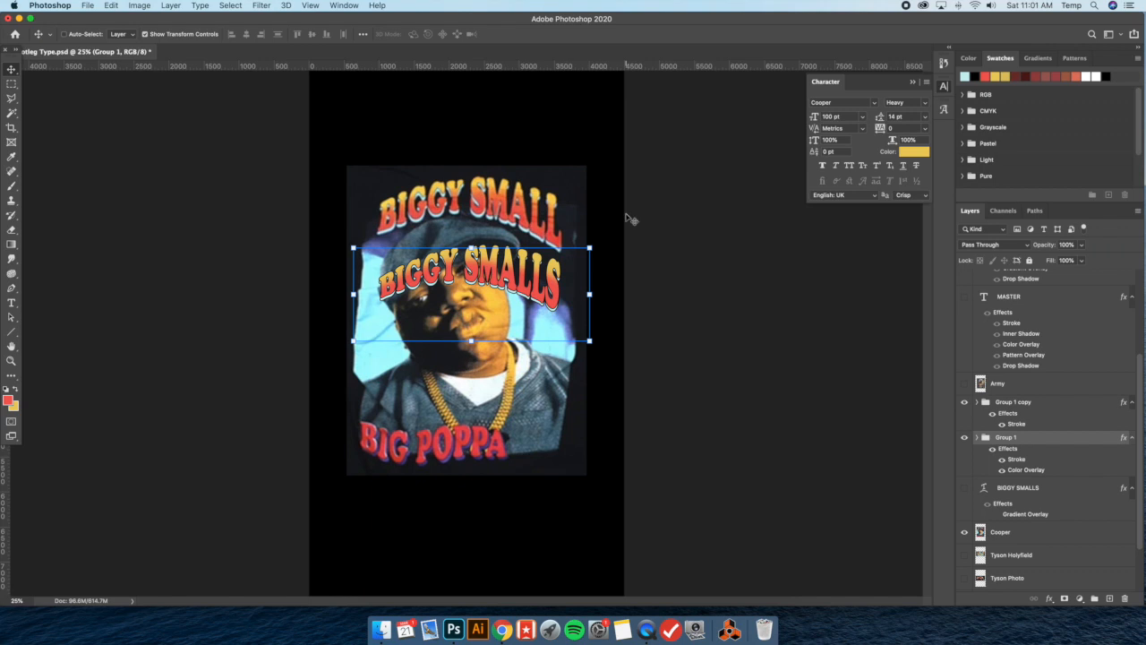
# Hide the transform controls and move Group 1 copy and Group 1 together slightly upward toward the reference lettering
pyautogui.click(145, 34)
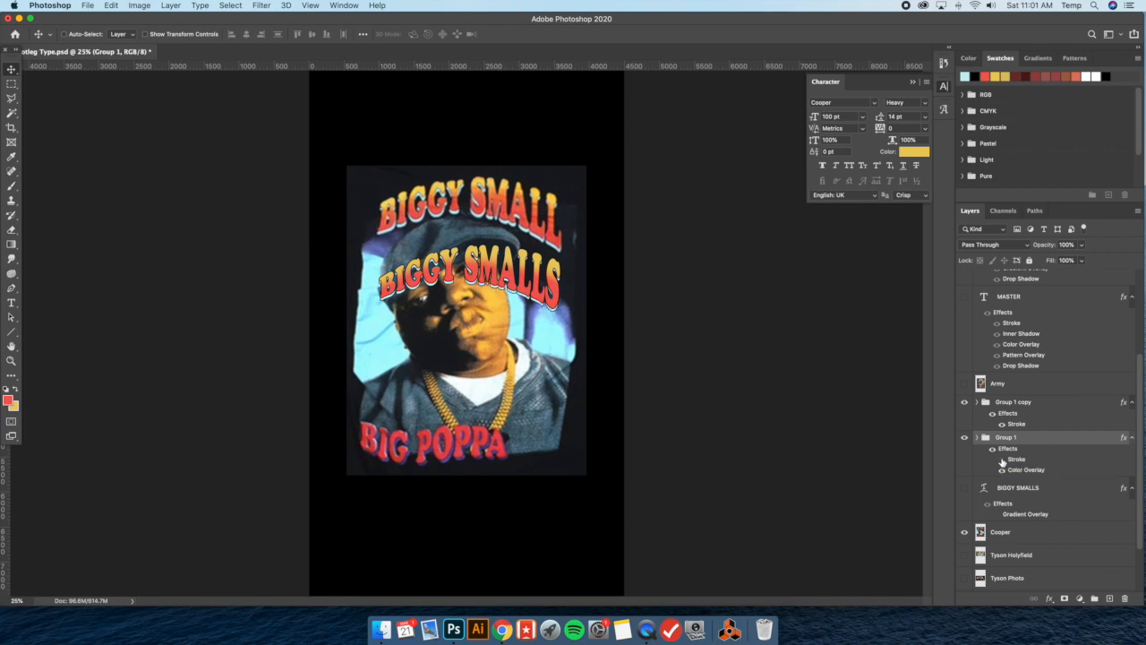
pyautogui.keyDown('shift'); pyautogui.click(1039, 403); pyautogui.keyUp('shift')
pyautogui.moveTo(504, 269)
pyautogui.mouseDown()
pyautogui.moveTo(506, 218)
pyautogui.moveTo(506, 264)
pyautogui.mouseUp()
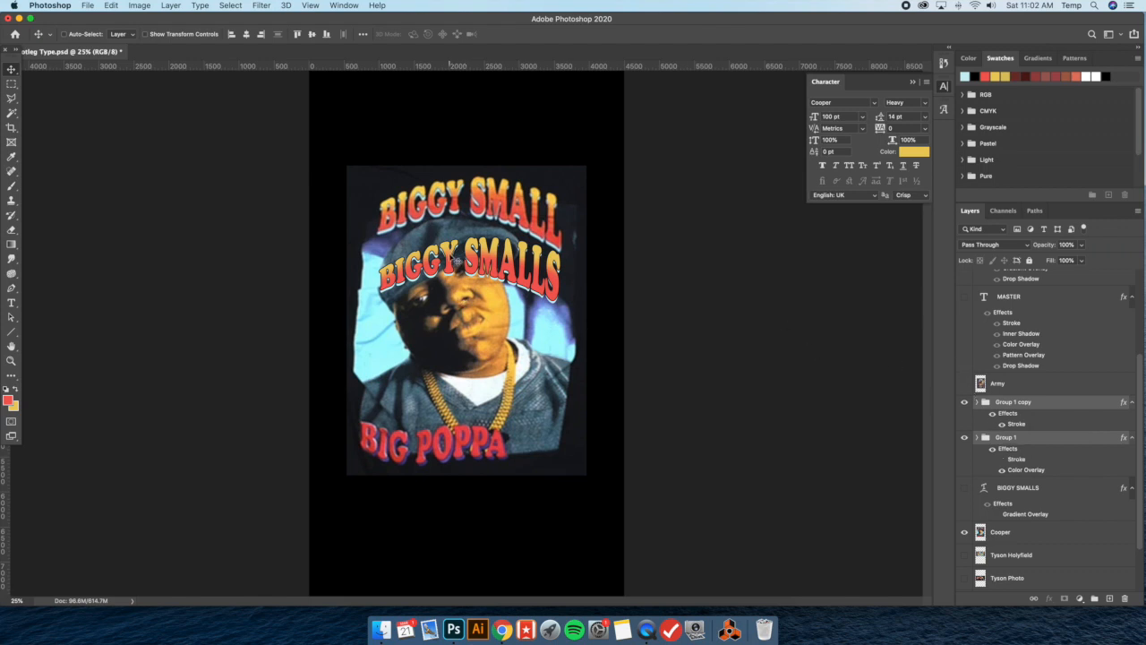
# Hide Group 1 copy and Group 1 so the finished BIGGY SMALLS lettering is off the canvas
pyautogui.scroll(5, 1014, 397)
pyautogui.scroll(-5, 1014, 398)
pyautogui.scroll(-3, 1014, 398)
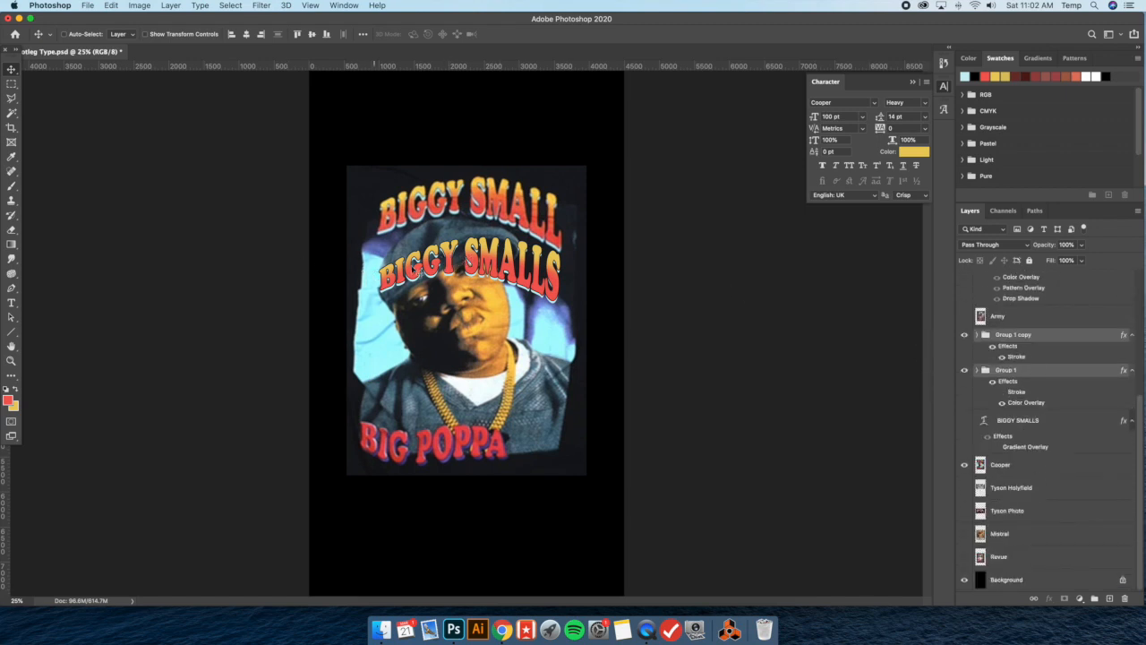
pyautogui.click(964, 335)
pyautogui.click(965, 370)
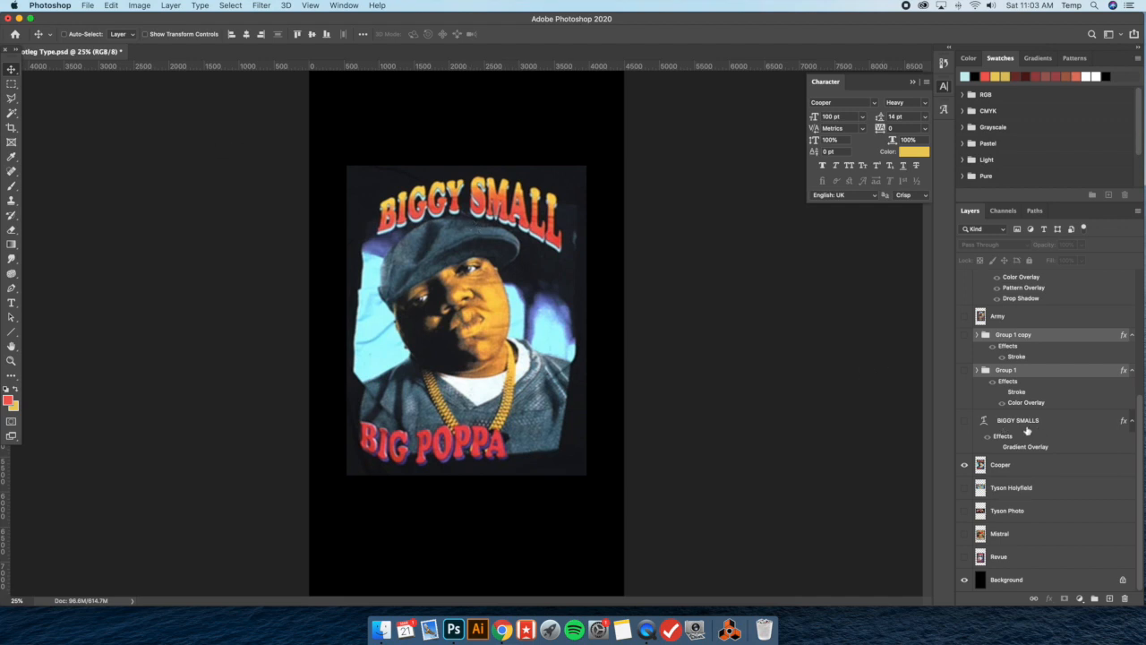
# Hide the Cooper reference, show the Tyson Holyfield layer and move its image higher on the canvas
pyautogui.click(964, 464)
pyautogui.click(965, 488)
pyautogui.click(1014, 488)
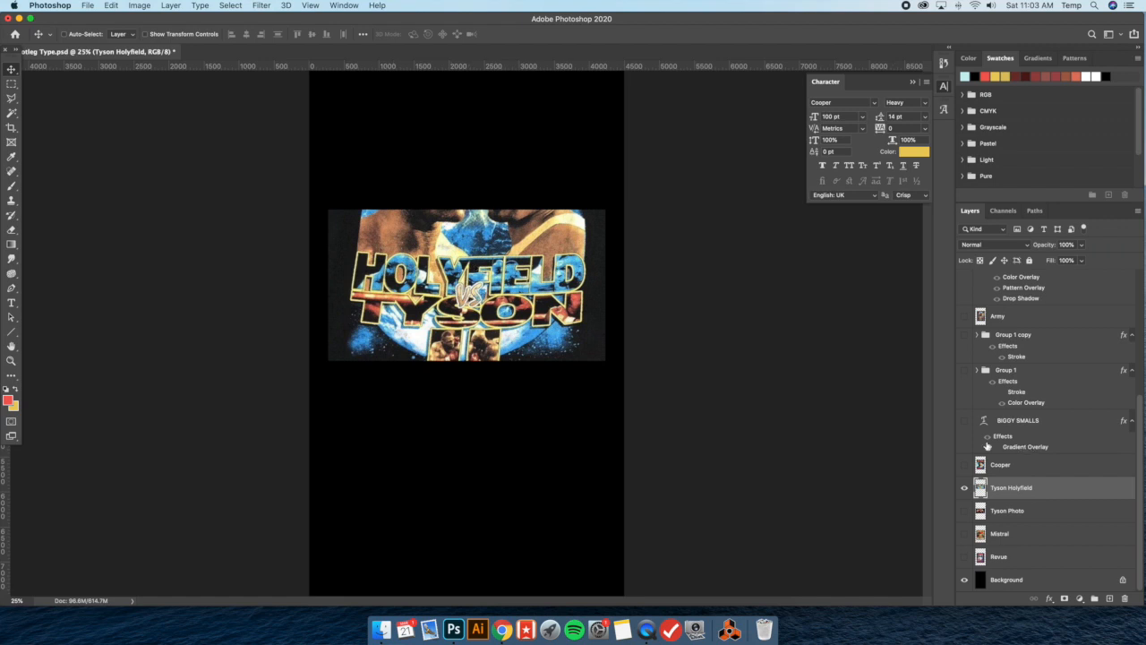
pyautogui.moveTo(396, 246); pyautogui.dragTo(395, 218)
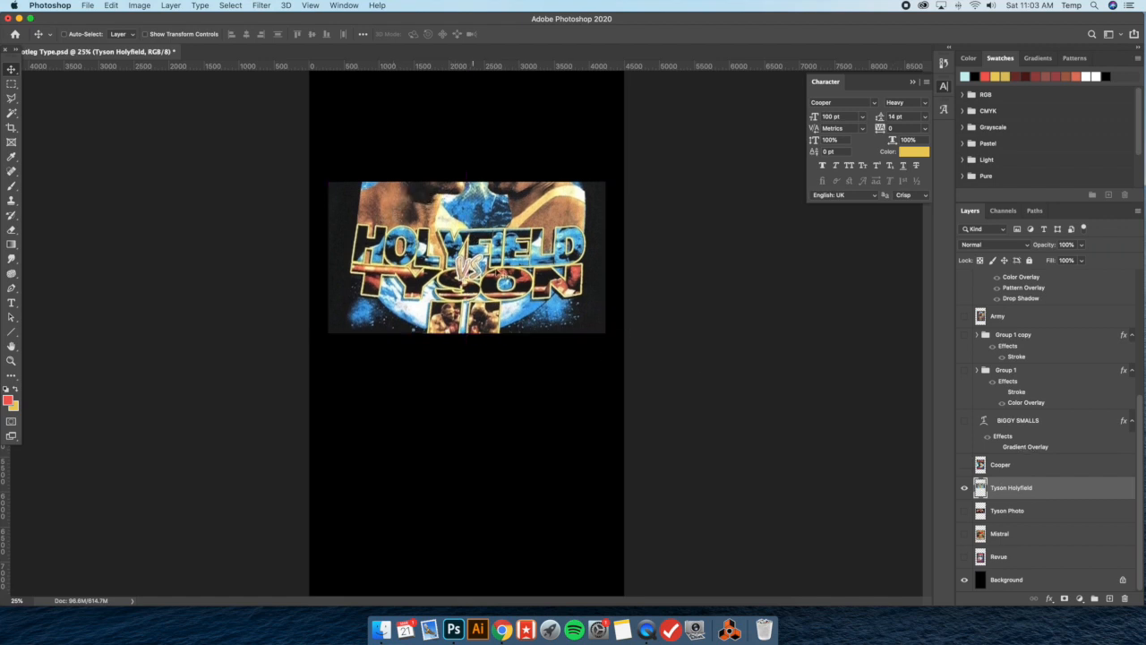
pyautogui.moveTo(490, 279); pyautogui.dragTo(455, 262)
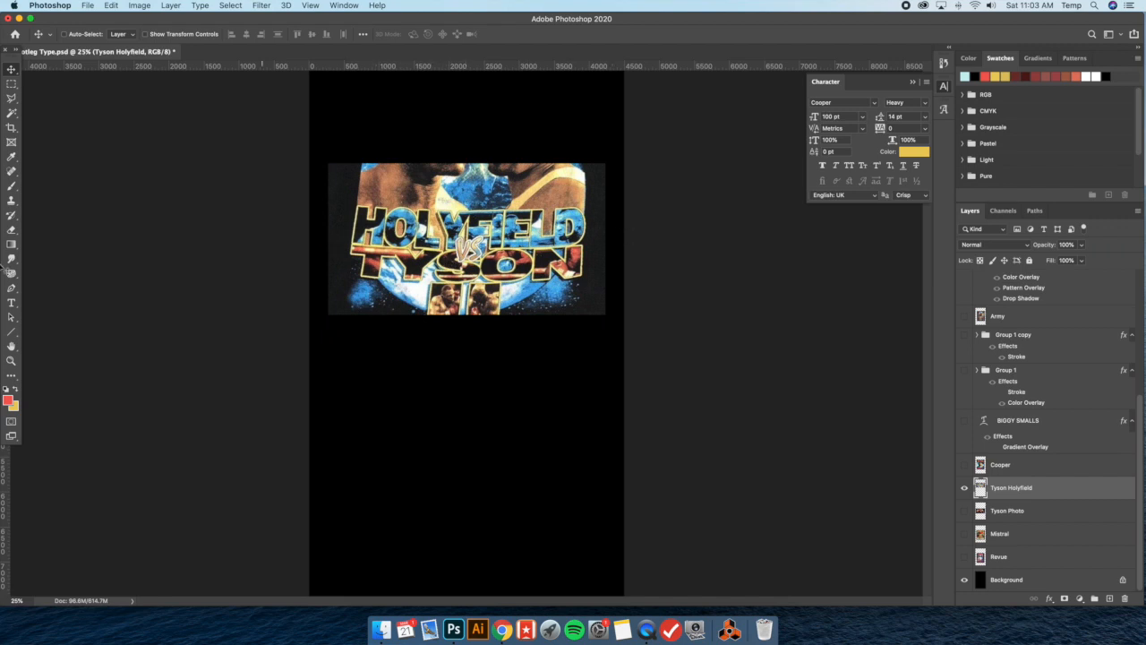
# Set the foreground colour to black #000000 and start a new text layer below the Tyson Holyfield image
pyautogui.click(11, 305)
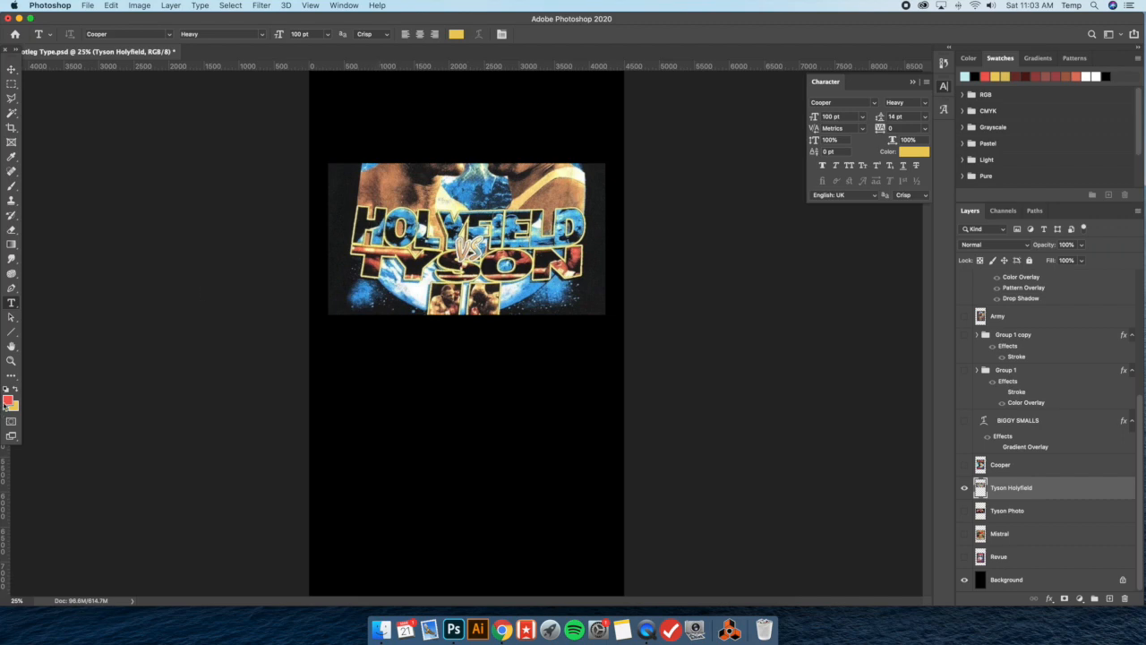
pyautogui.click(5, 404)
pyautogui.doubleClick(882, 553)
pyautogui.write('000000')
pyautogui.click(948, 374)
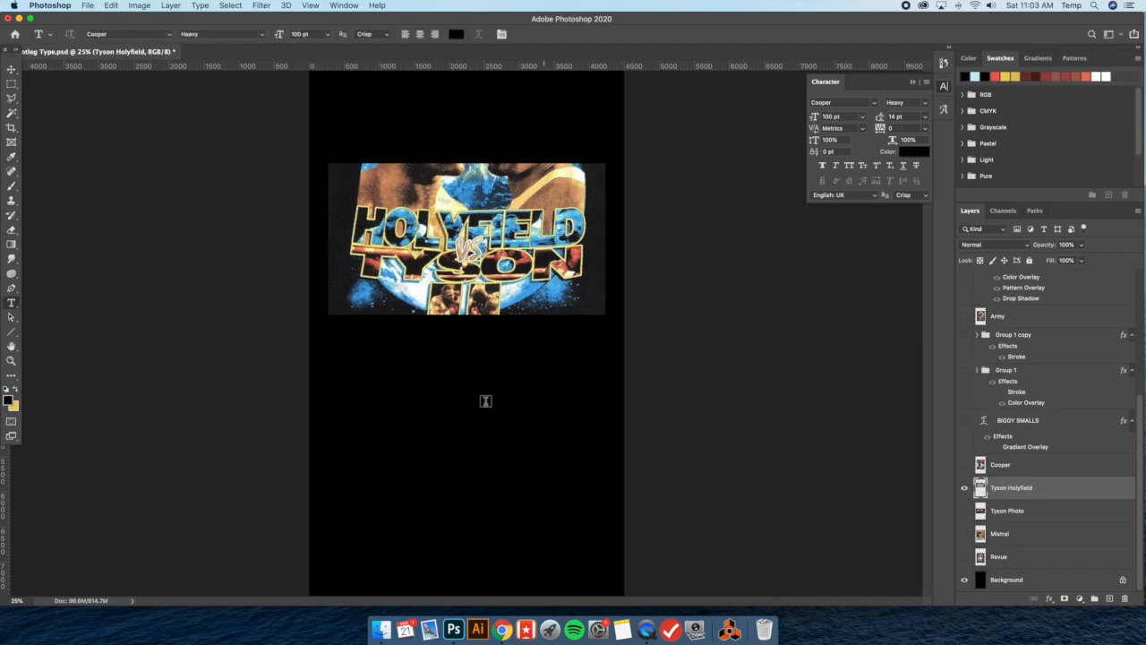
pyautogui.click(359, 407)
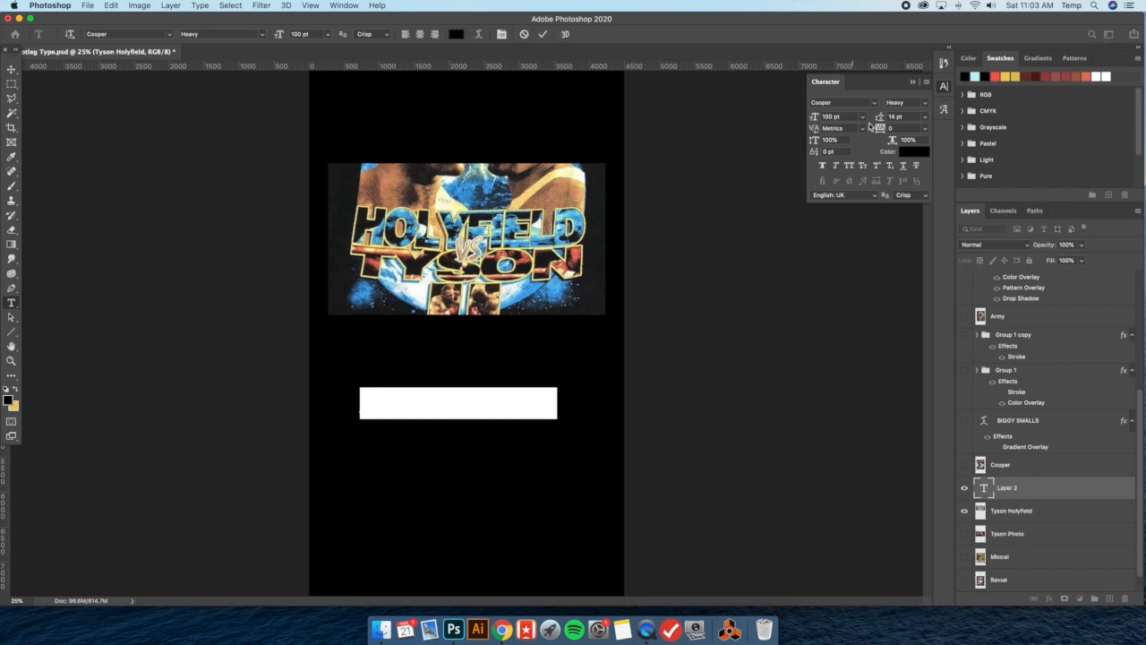
# Set the new text's font to Arial Bold
pyautogui.click(875, 105)
pyautogui.write('Arial')
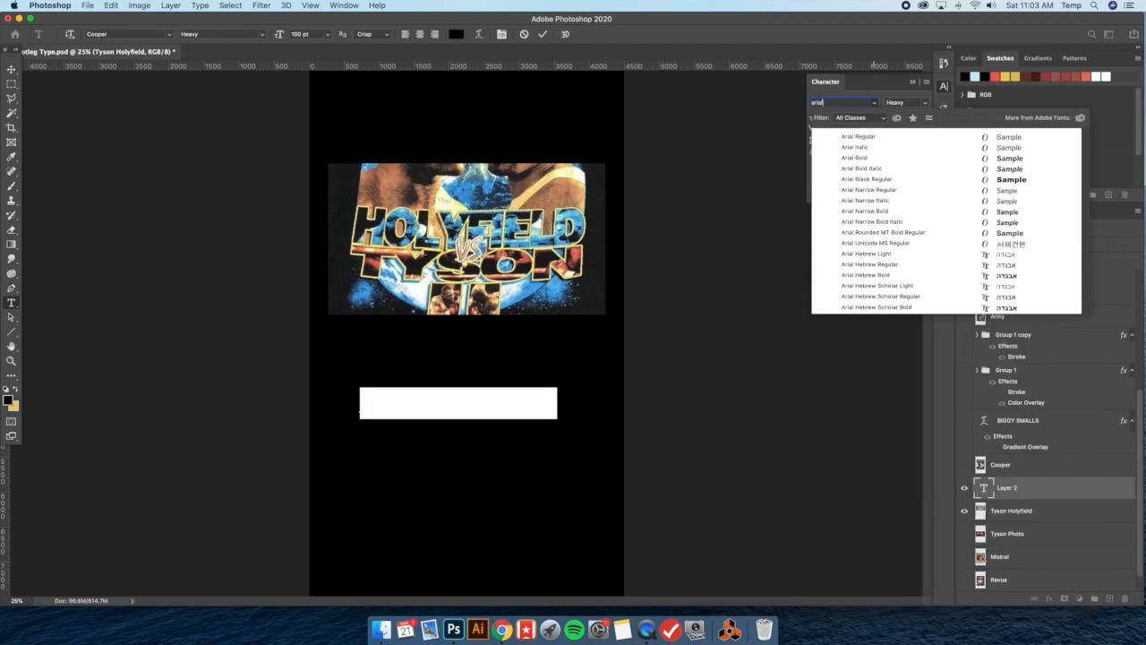
pyautogui.click(862, 159)
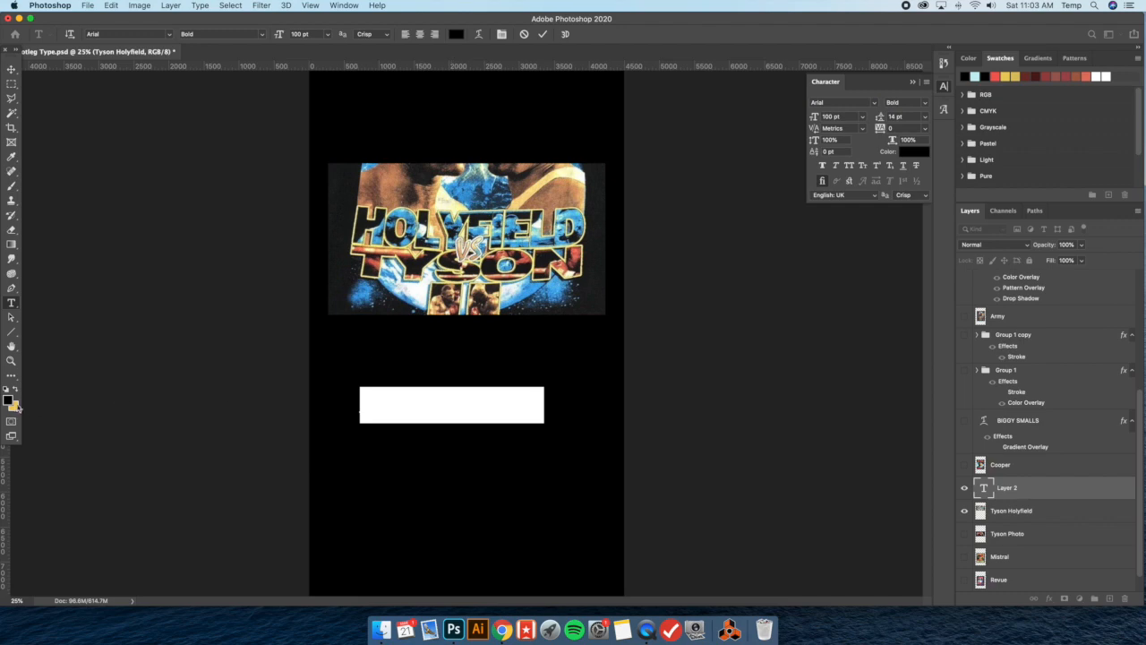
# Swap the foreground and background colours and set the text colour to white #ffffff
pyautogui.click(15, 391)
pyautogui.click(8, 399)
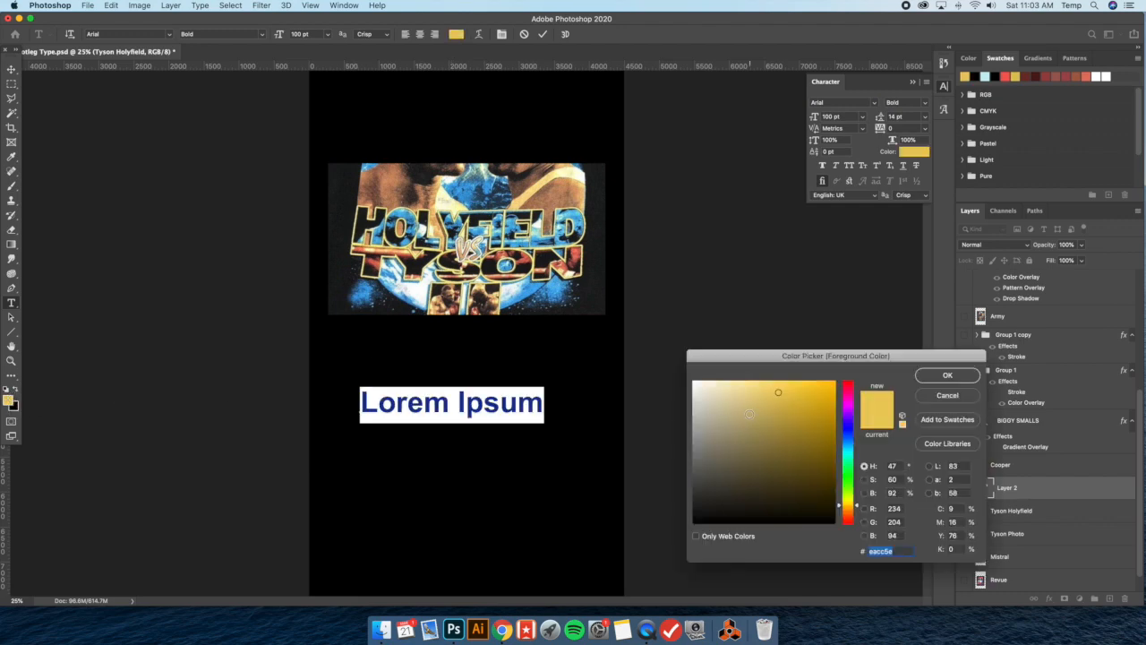
pyautogui.write('ffffff')
pyautogui.click(948, 375)
pyautogui.click(425, 405)
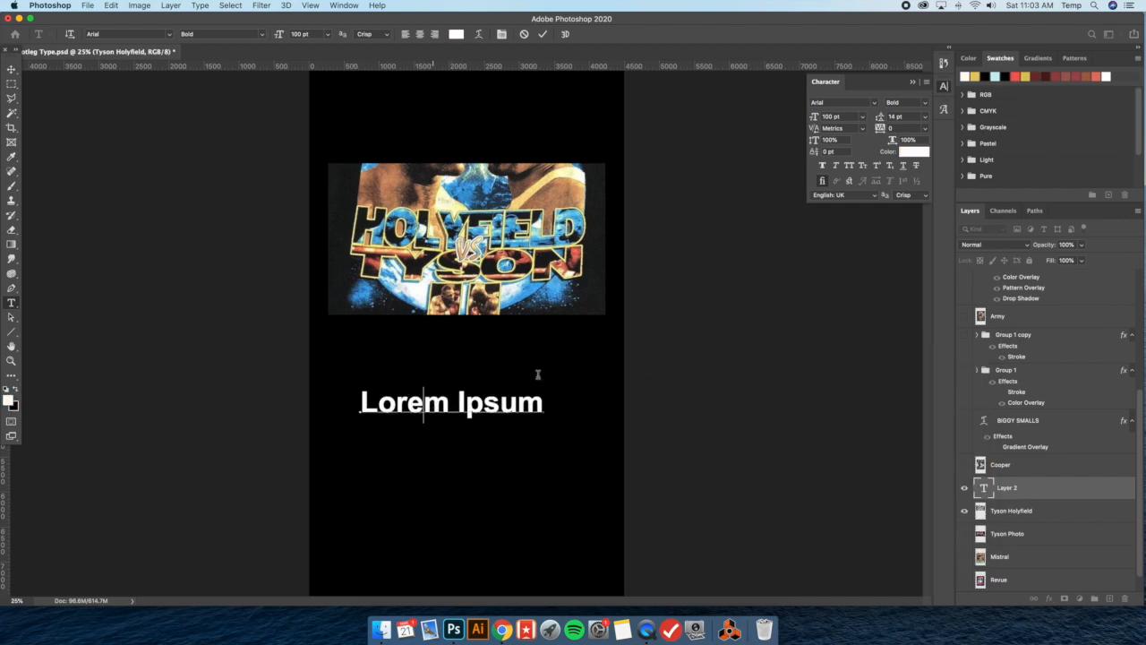
# Replace the placeholder text with HOLYFIELD and move it up closer to the reference image
pyautogui.press('super+a')
pyautogui.write('HOLYFIELD')
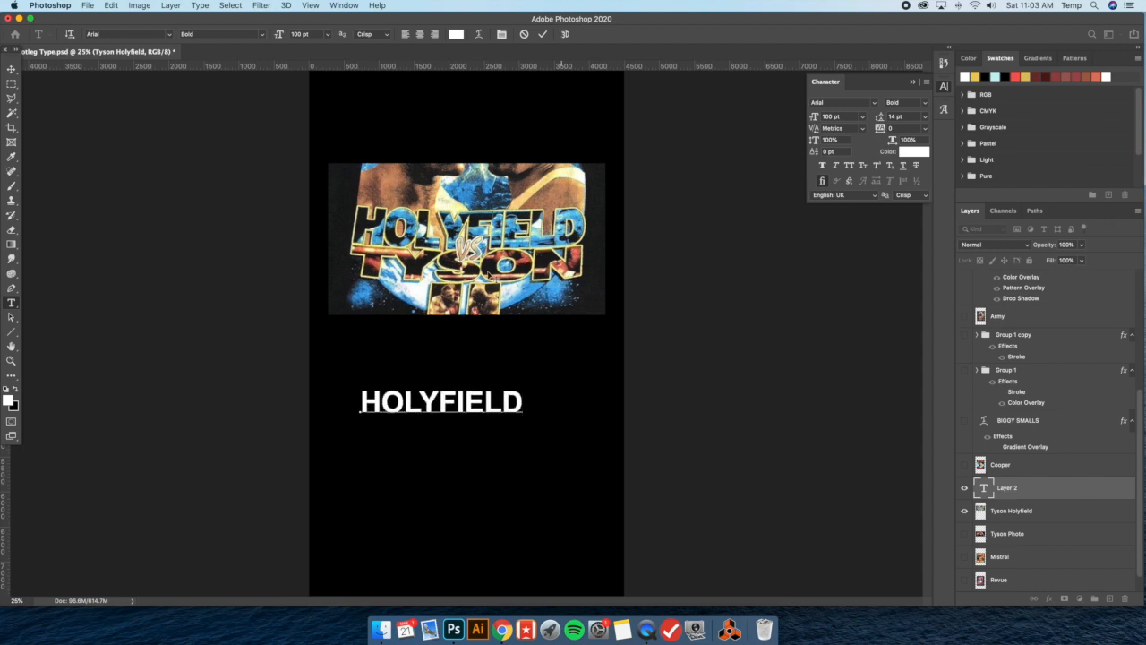
pyautogui.click(11, 69)
pyautogui.moveTo(395, 387); pyautogui.dragTo(385, 361)
# Set the HOLYFIELD text's font to Futura Condensed ExtraBold
pyautogui.click(925, 108)
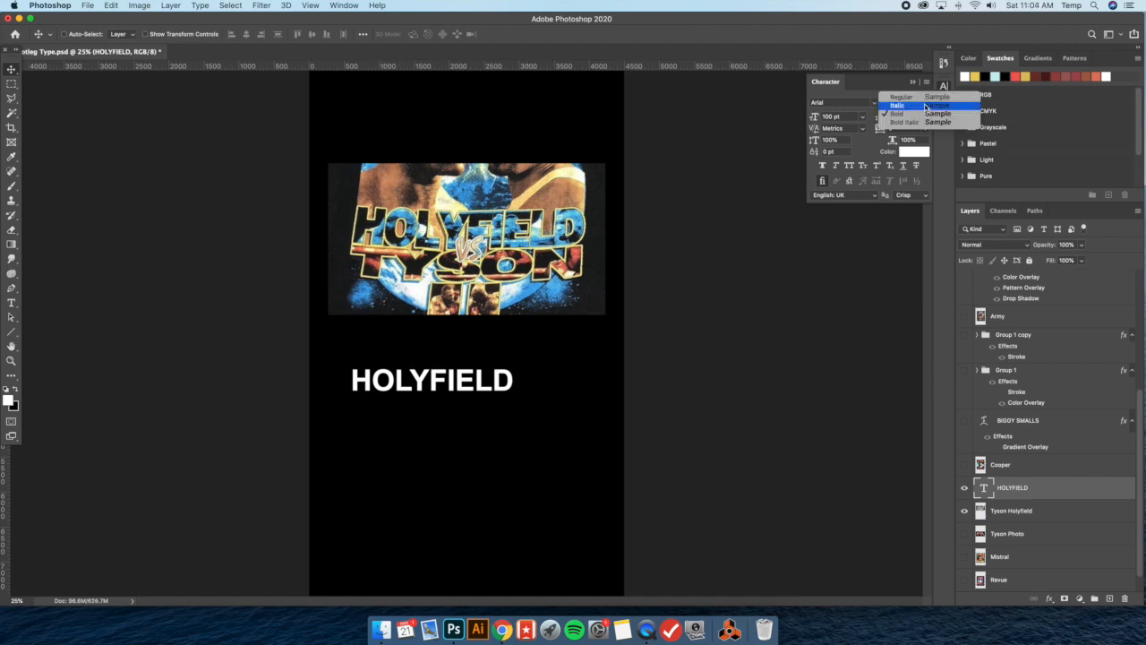
pyautogui.click(924, 113)
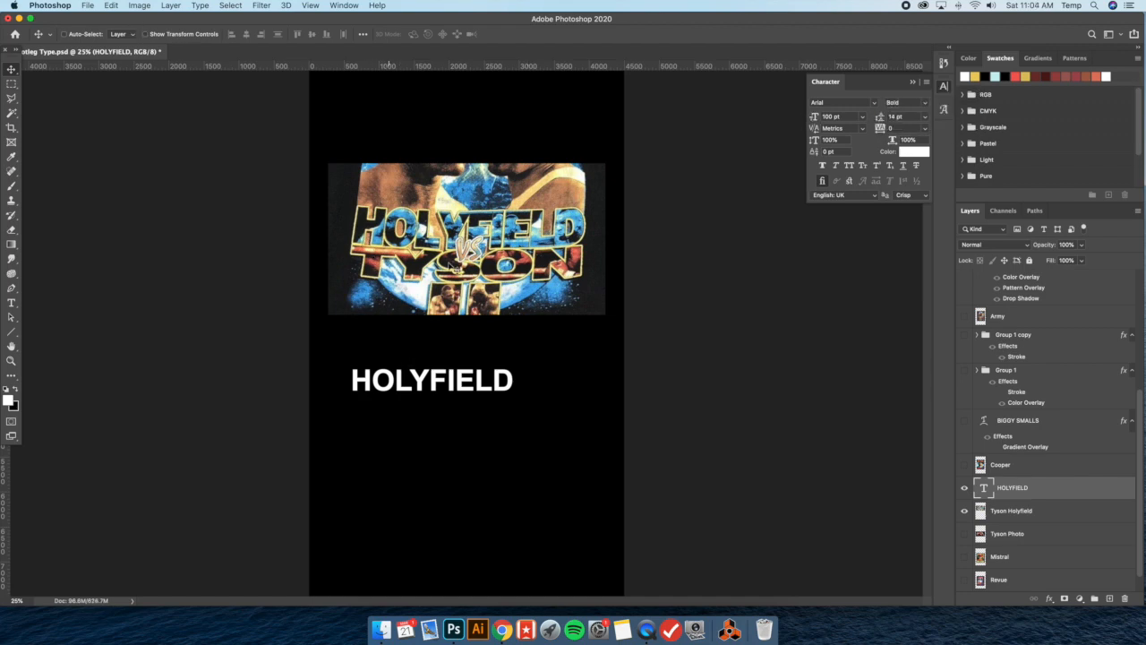
pyautogui.click(875, 104)
pyautogui.write('fut')
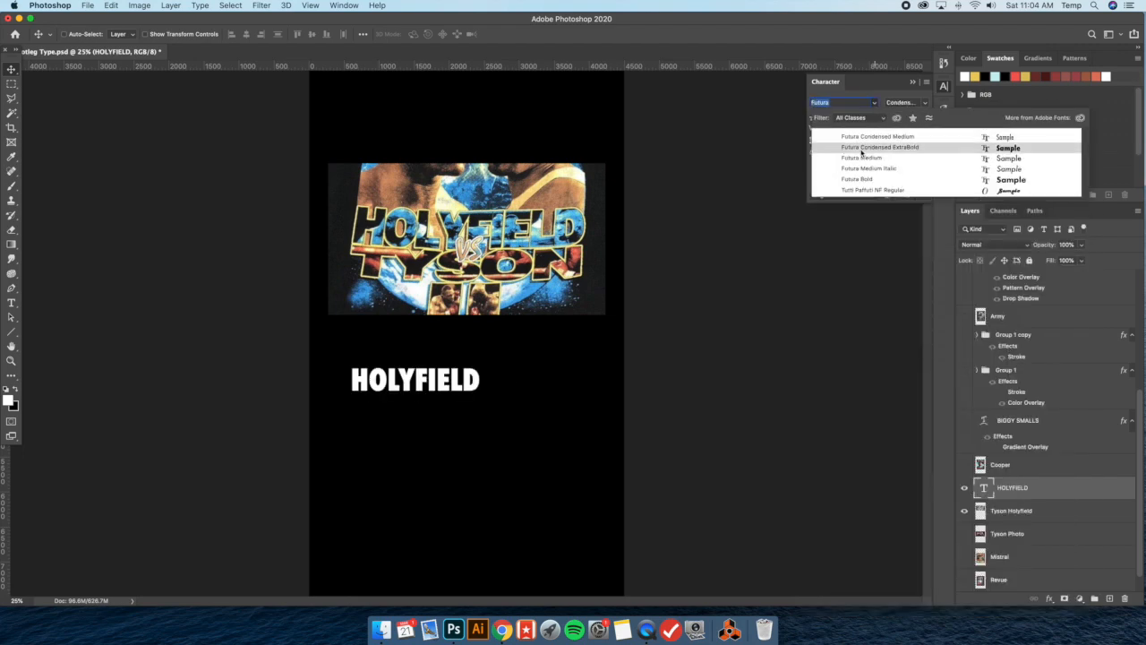
pyautogui.click(861, 149)
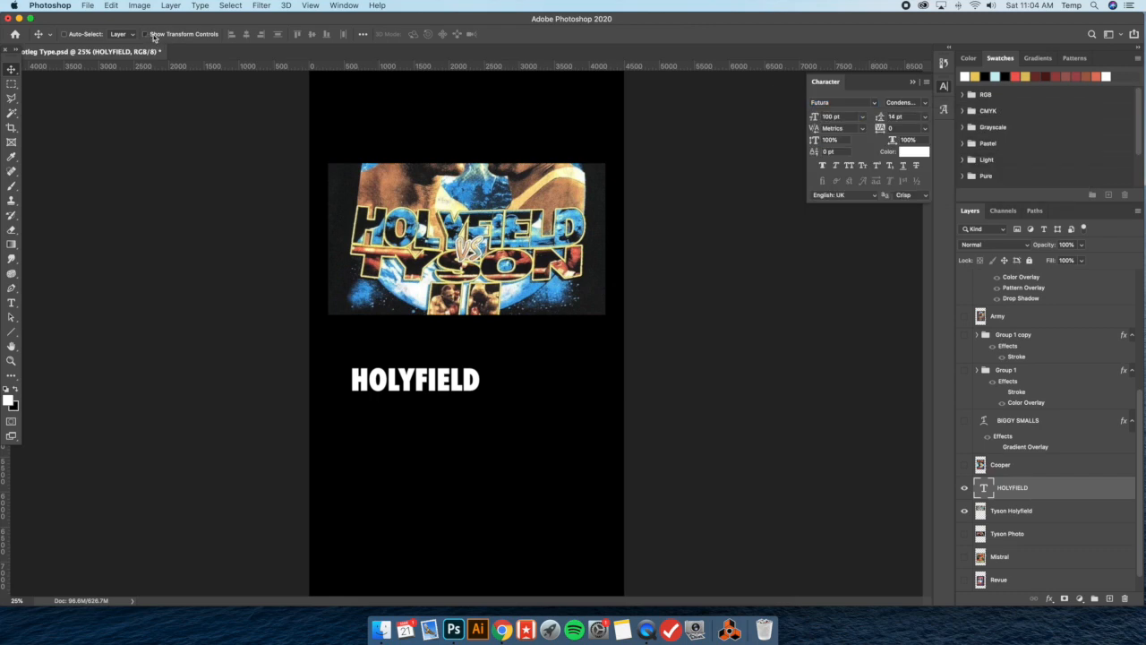
# Scale the HOLYFIELD text up to about 185 pt and position it just below the reference image
pyautogui.press('super+t')
pyautogui.moveTo(482, 401); pyautogui.dragTo(586, 420)
pyautogui.moveTo(549, 386); pyautogui.dragTo(549, 368)
pyautogui.moveTo(343, 371); pyautogui.dragTo(327, 369)
pyautogui.moveTo(550, 363); pyautogui.dragTo(556, 356)
pyautogui.press('Return')
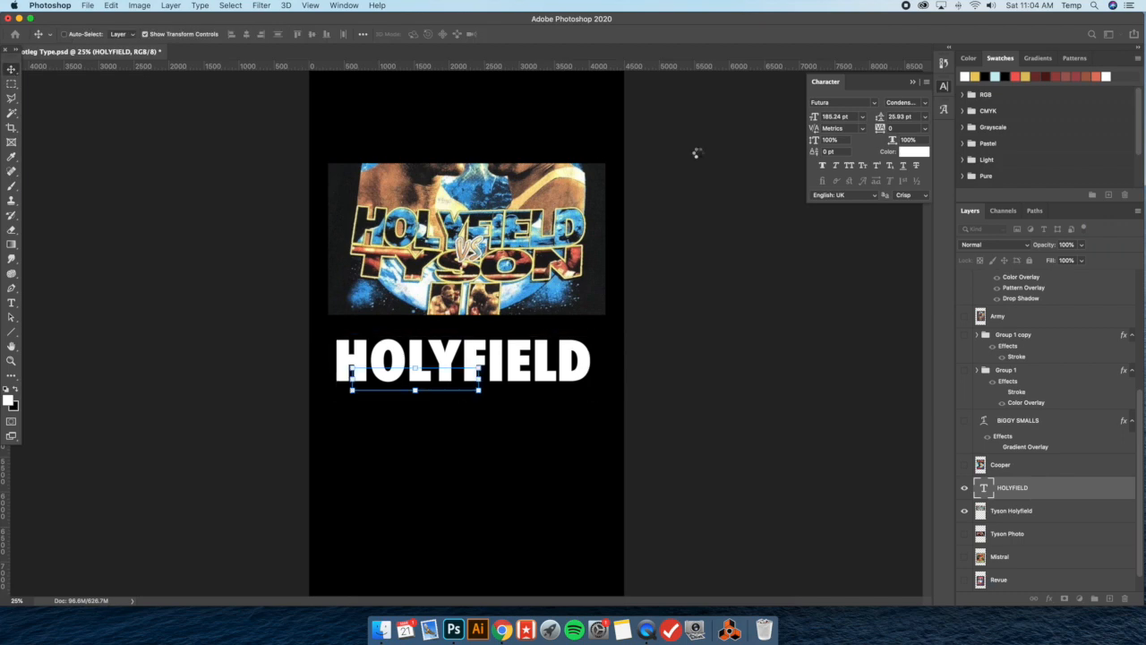
# Tighten the HOLYFIELD tracking to -50 and shift the word right to line up under the reference lettering
pyautogui.click(927, 132)
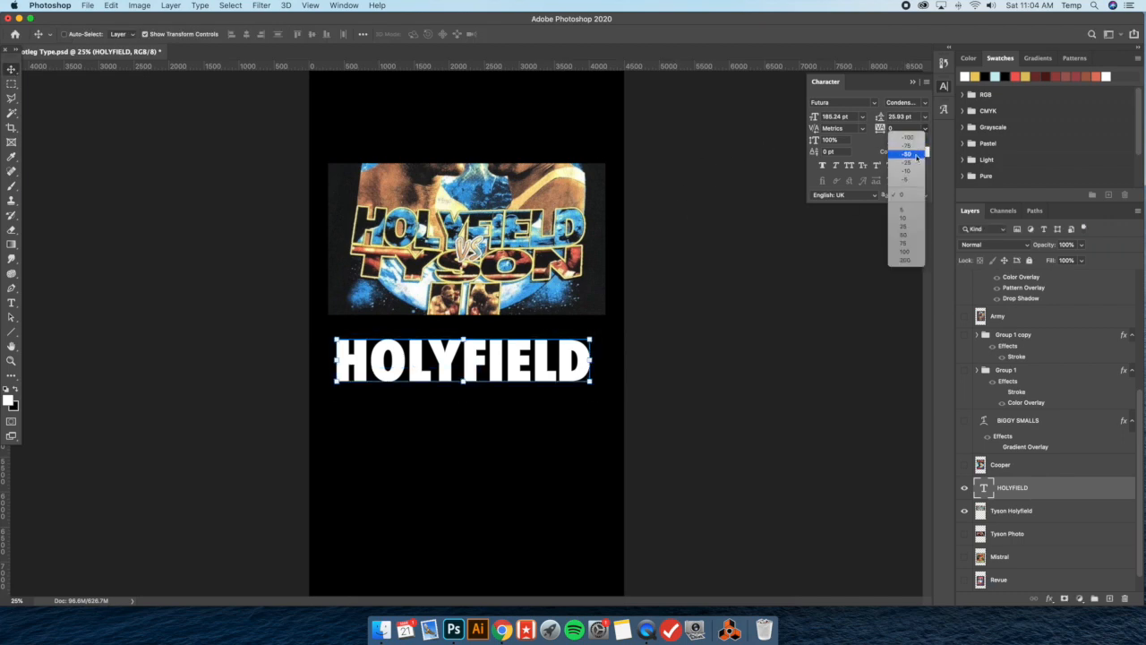
pyautogui.click(911, 164)
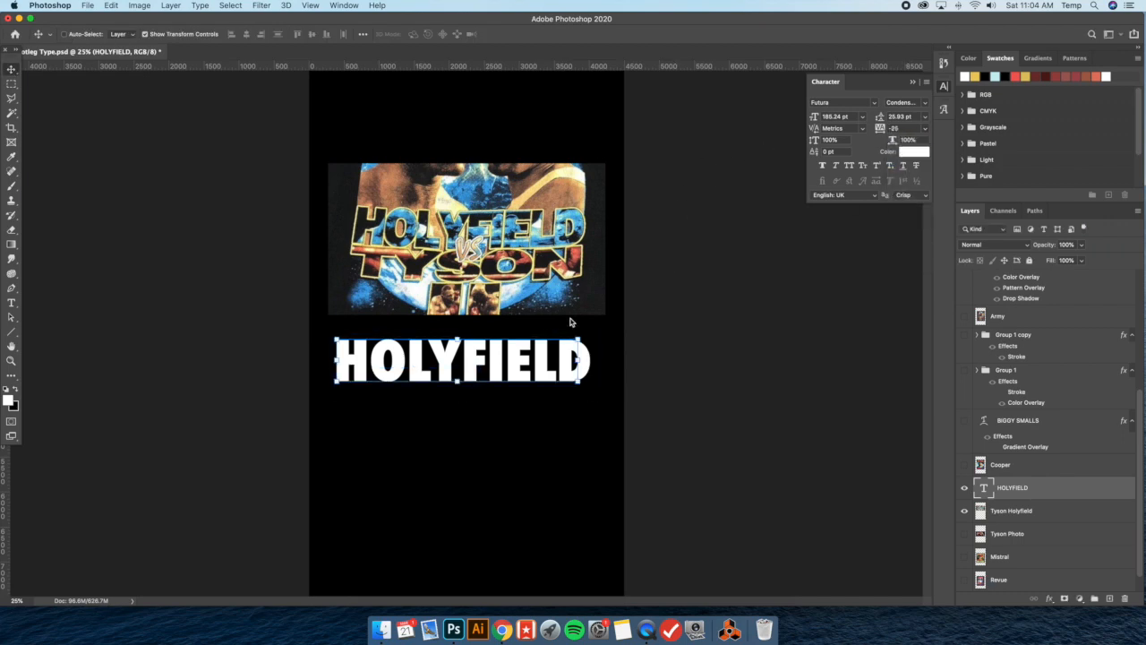
pyautogui.click(923, 132)
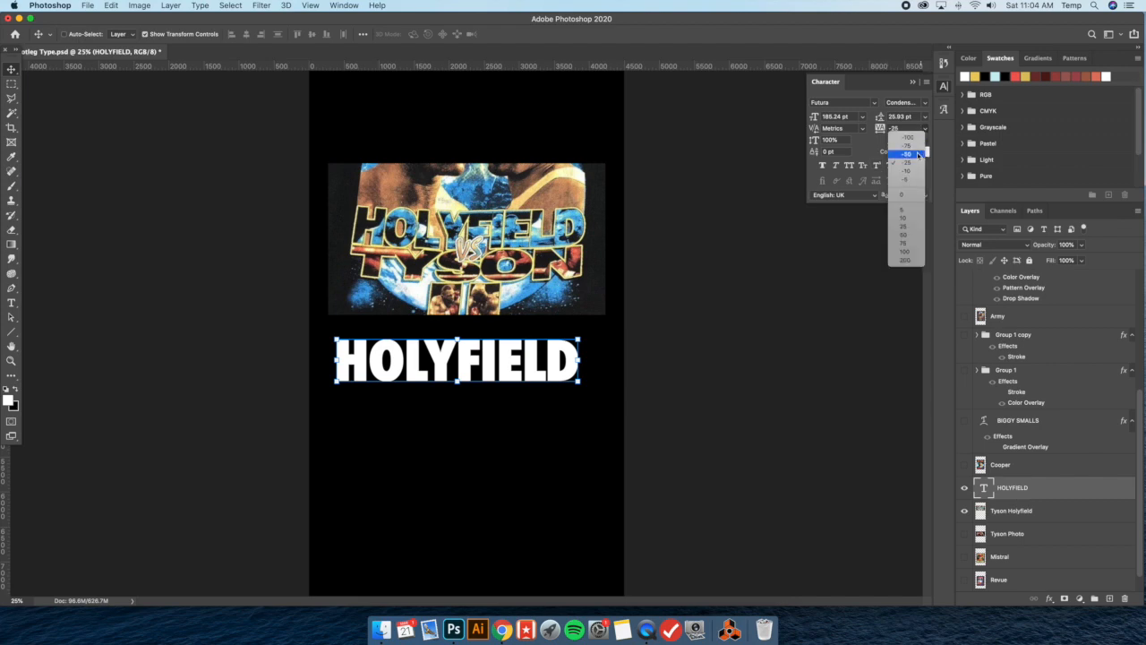
pyautogui.click(907, 154)
pyautogui.moveTo(534, 357); pyautogui.dragTo(544, 356)
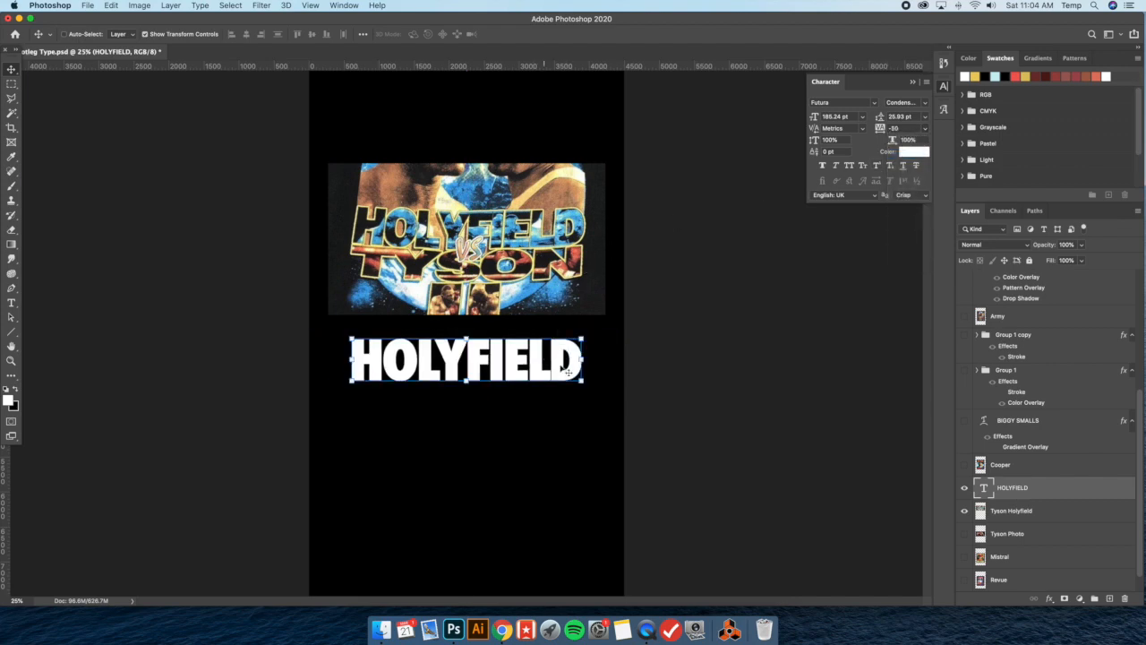
# Loosen the tracking on the letter L in HOLYFIELD and nudge the word slightly
pyautogui.click(10, 303)
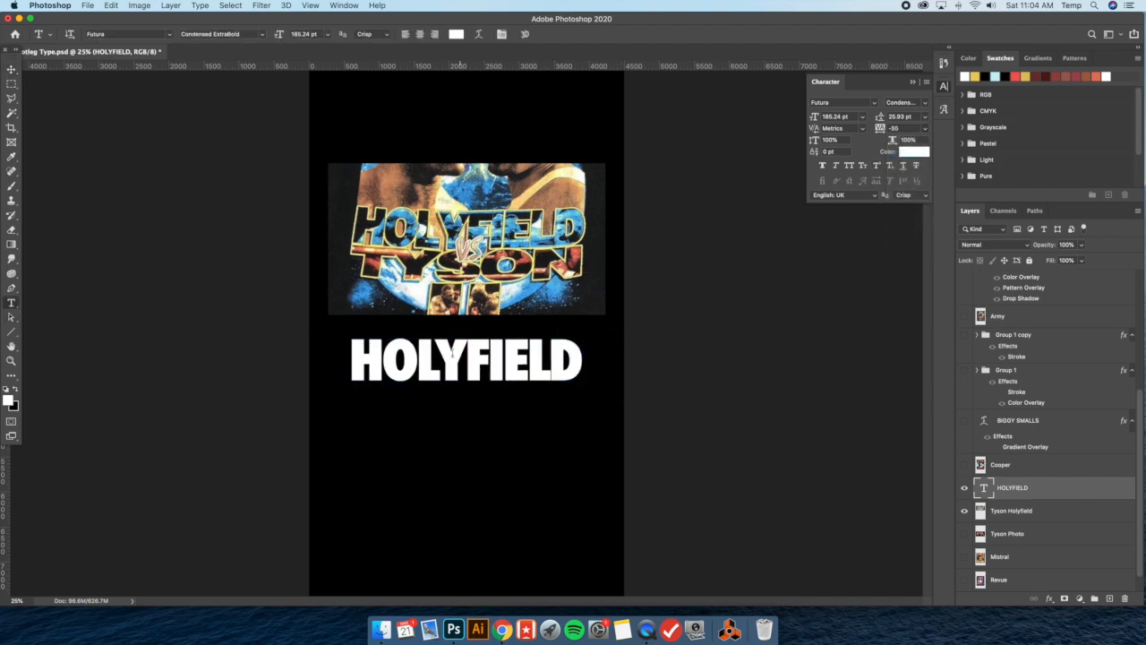
pyautogui.moveTo(546, 362); pyautogui.dragTo(530, 362)
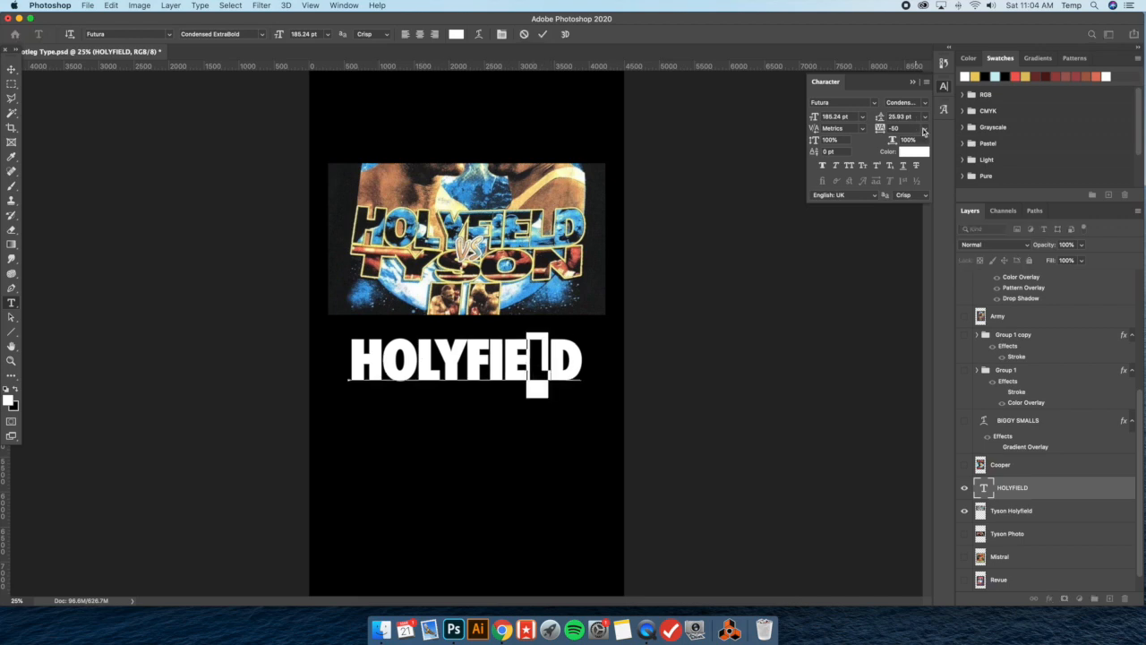
pyautogui.click(923, 128)
pyautogui.click(800, 222)
pyautogui.click(584, 363)
pyautogui.click(13, 70)
pyautogui.moveTo(555, 357); pyautogui.dragTo(556, 362)
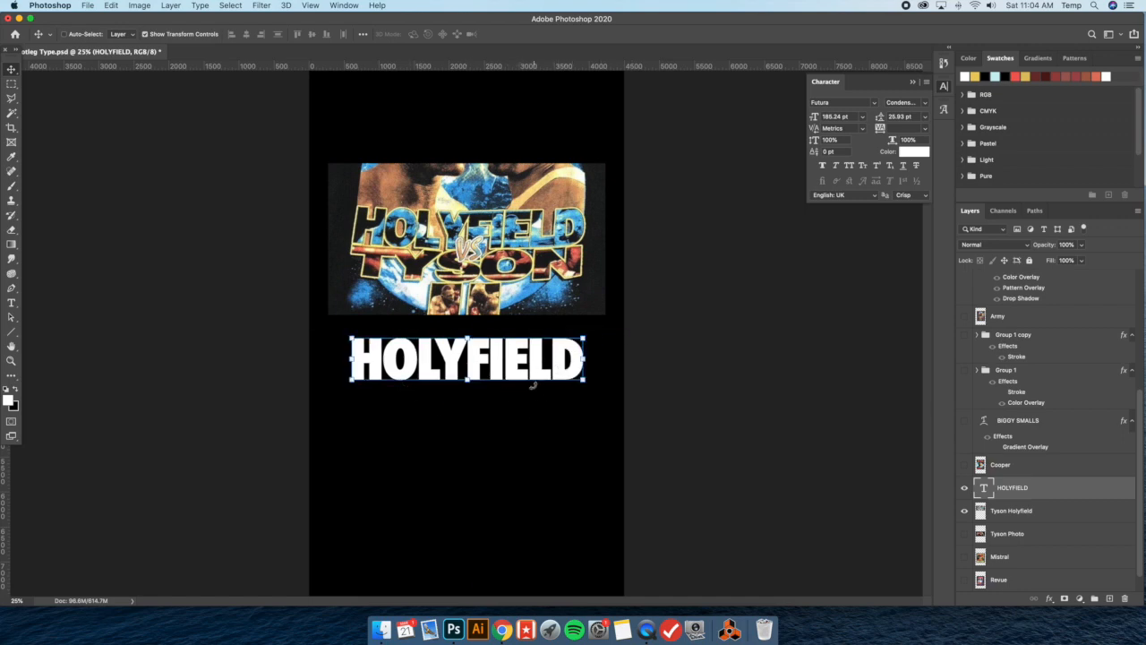
# Add an outside Stroke to HOLYFIELD and sample its pale yellow #f6f3a2 from the reference lettering's outline
pyautogui.doubleClick(1079, 488)
pyautogui.click(698, 383)
pyautogui.click(800, 410)
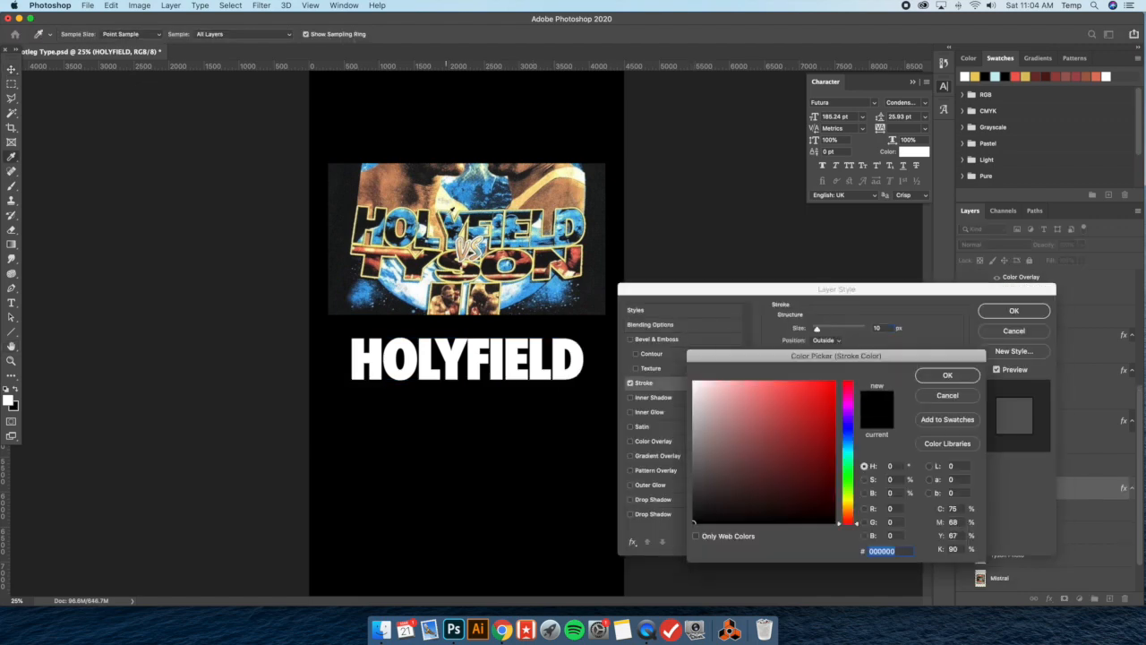
pyautogui.click(455, 206)
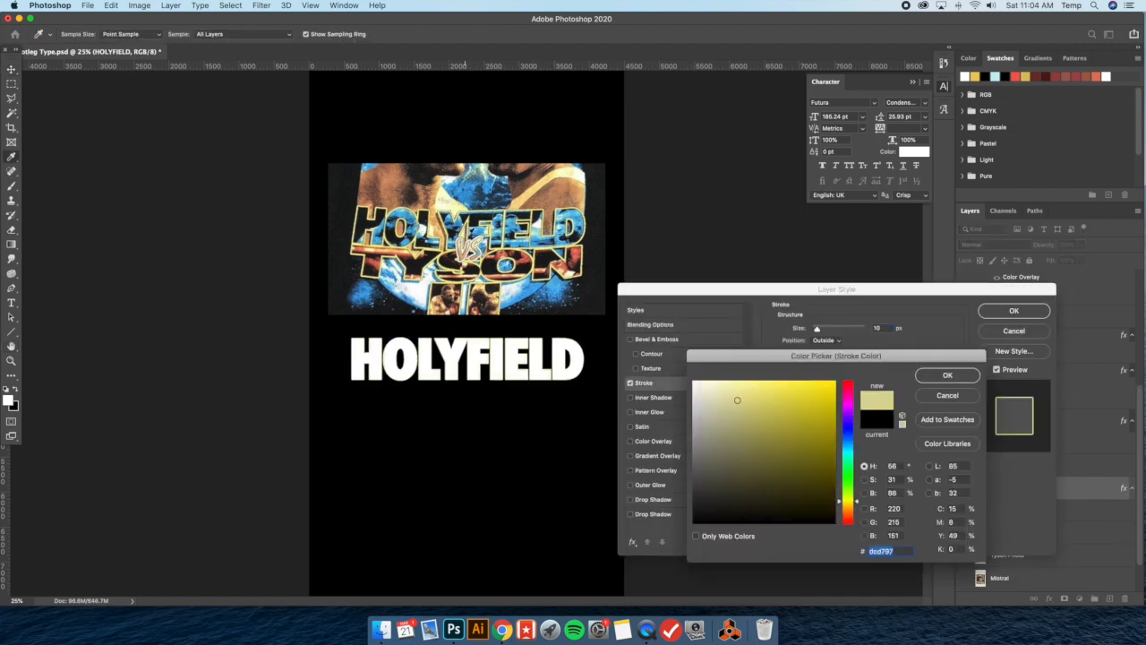
pyautogui.click(461, 226)
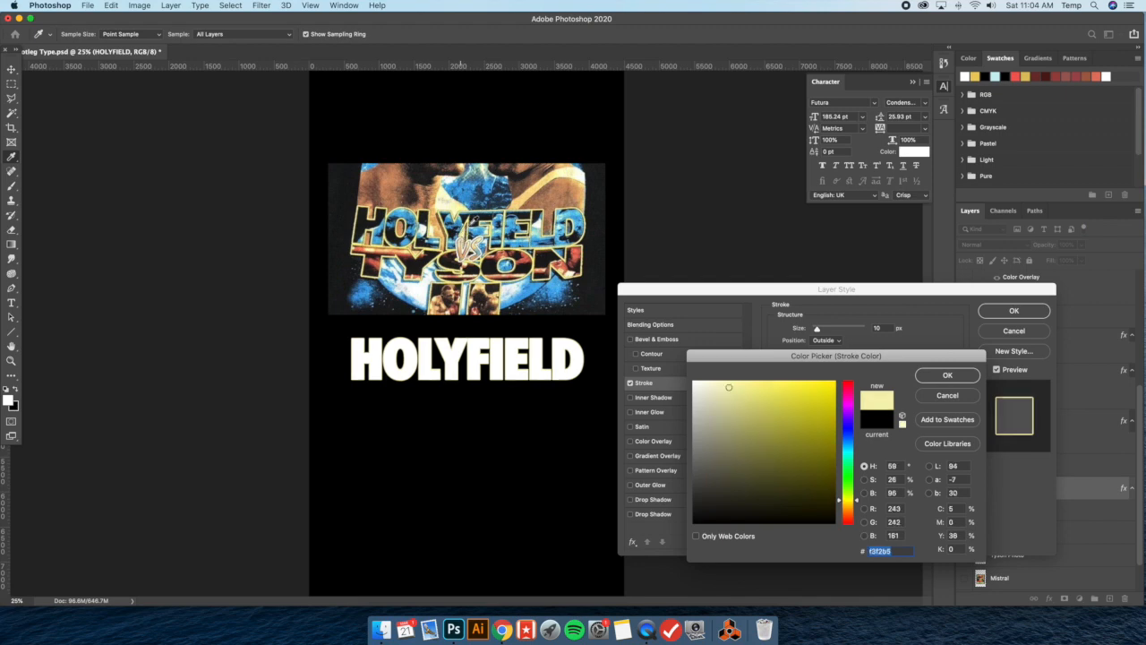
pyautogui.press('super+plus')
pyautogui.press('super+plus')
pyautogui.scroll(5, 477, 241)
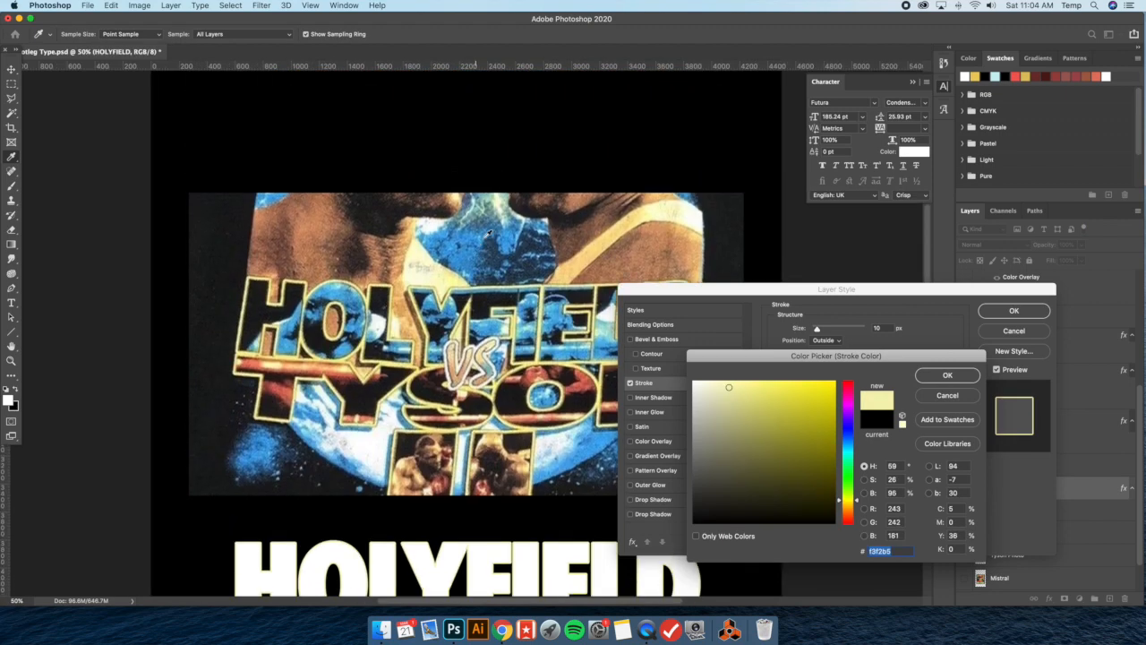
pyautogui.press('super+plus')
pyautogui.click(471, 299)
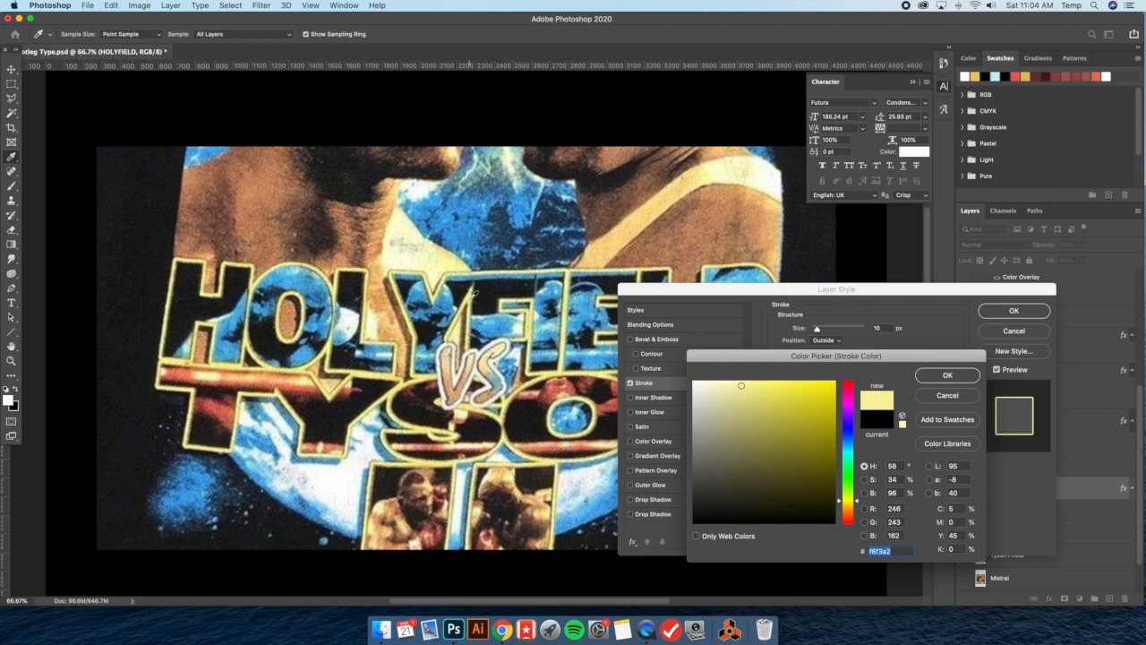
pyautogui.press('super+minus')
pyautogui.press('super+minus')
pyautogui.press('super+minus')
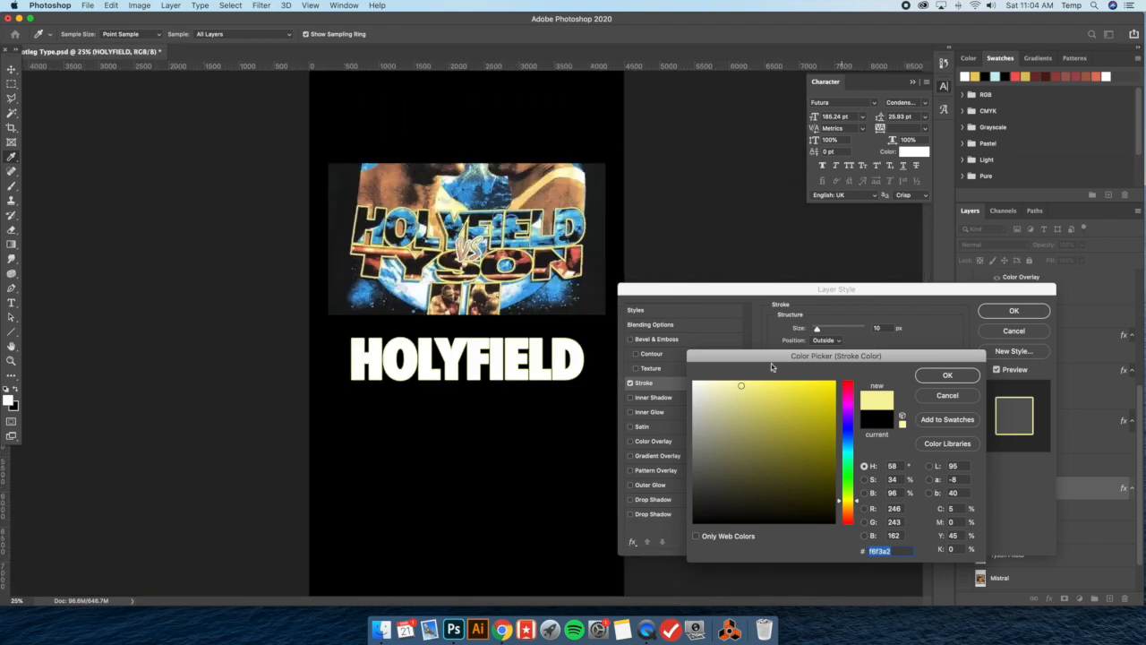
# Accept the stroke colour and make the HOLYFIELD Stroke slightly thicker than 10 px
pyautogui.click(948, 374)
pyautogui.moveTo(817, 331); pyautogui.dragTo(817, 330)
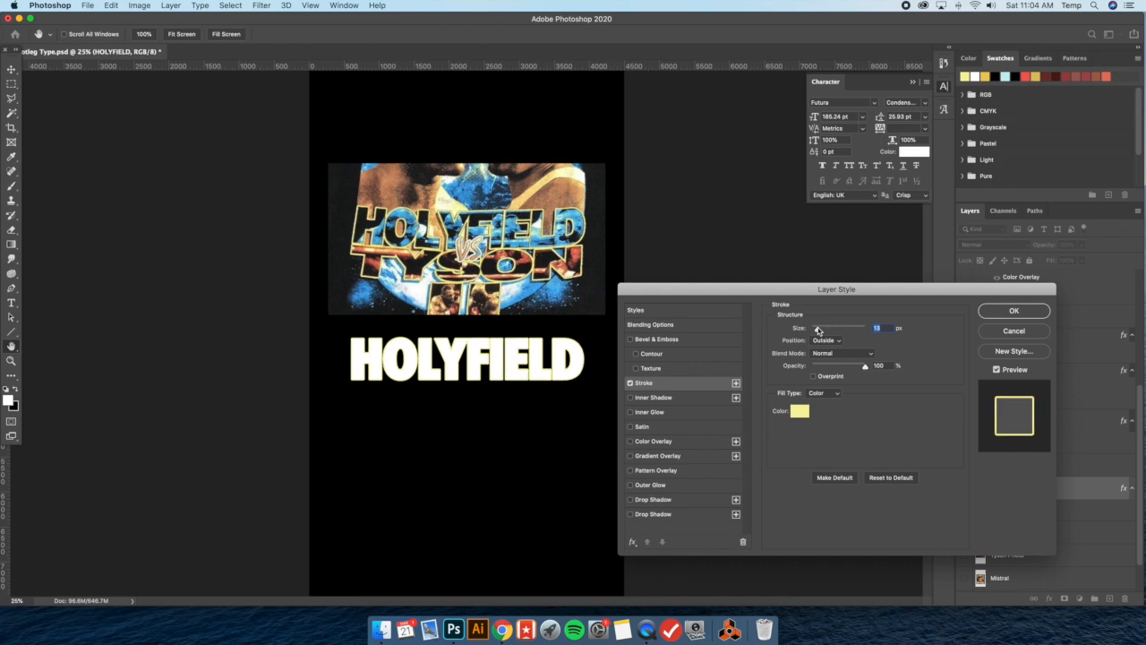
pyautogui.click(1012, 312)
# Show the Tyson Photo layer and move it directly above the HOLYFIELD text layer
pyautogui.scroll(-2, 1027, 509)
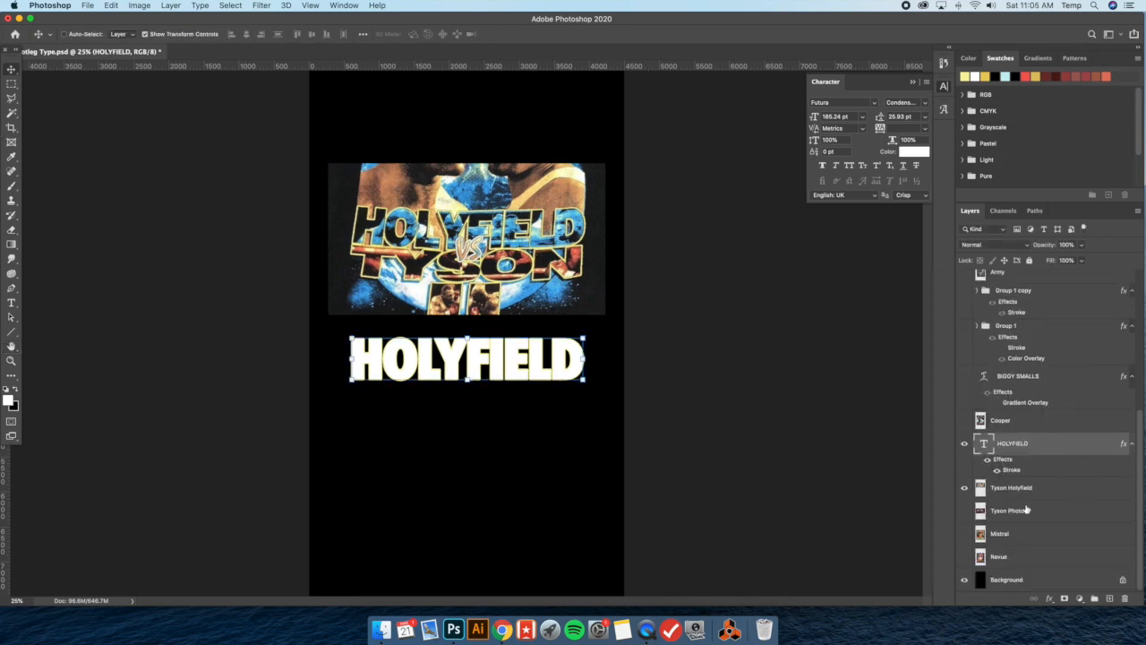
pyautogui.click(1022, 489)
pyautogui.click(1028, 518)
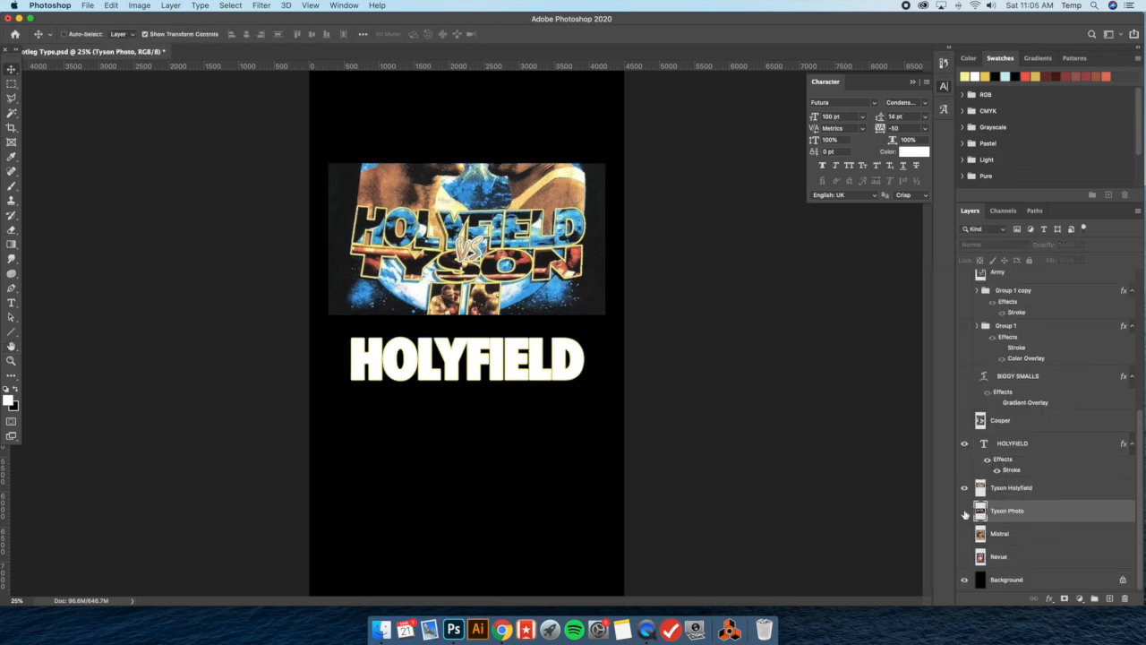
pyautogui.click(965, 512)
pyautogui.moveTo(1062, 517); pyautogui.dragTo(1051, 435)
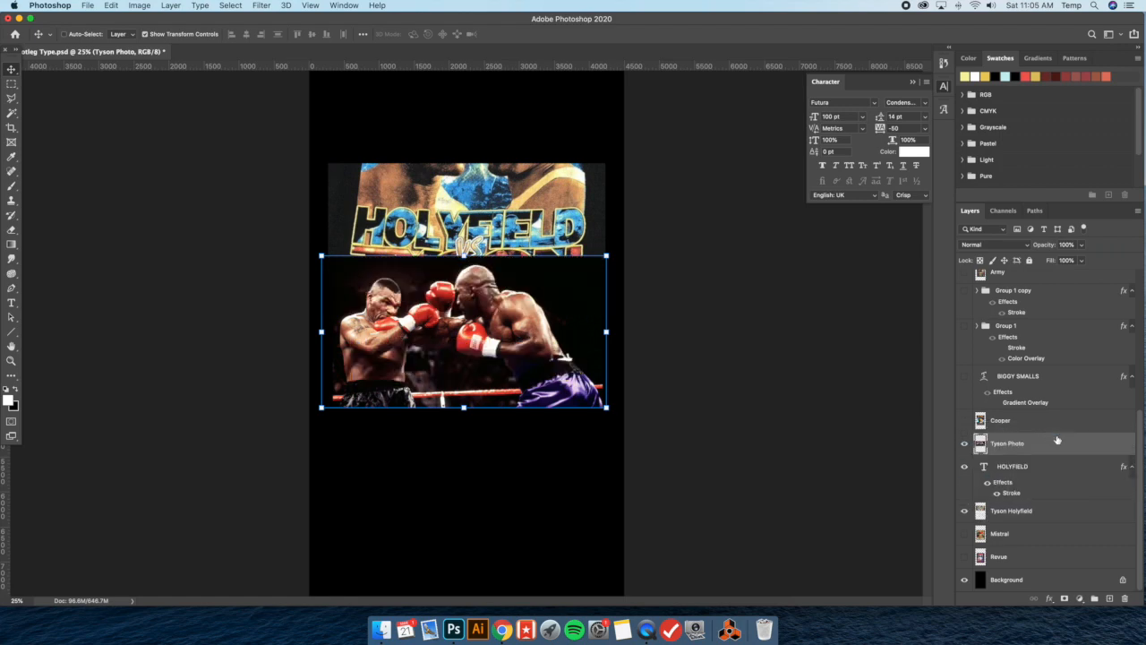
# Move the Tyson Photo layer down over the HOLYFIELD text and clip it to the lettering
pyautogui.moveTo(468, 311); pyautogui.dragTo(468, 338)
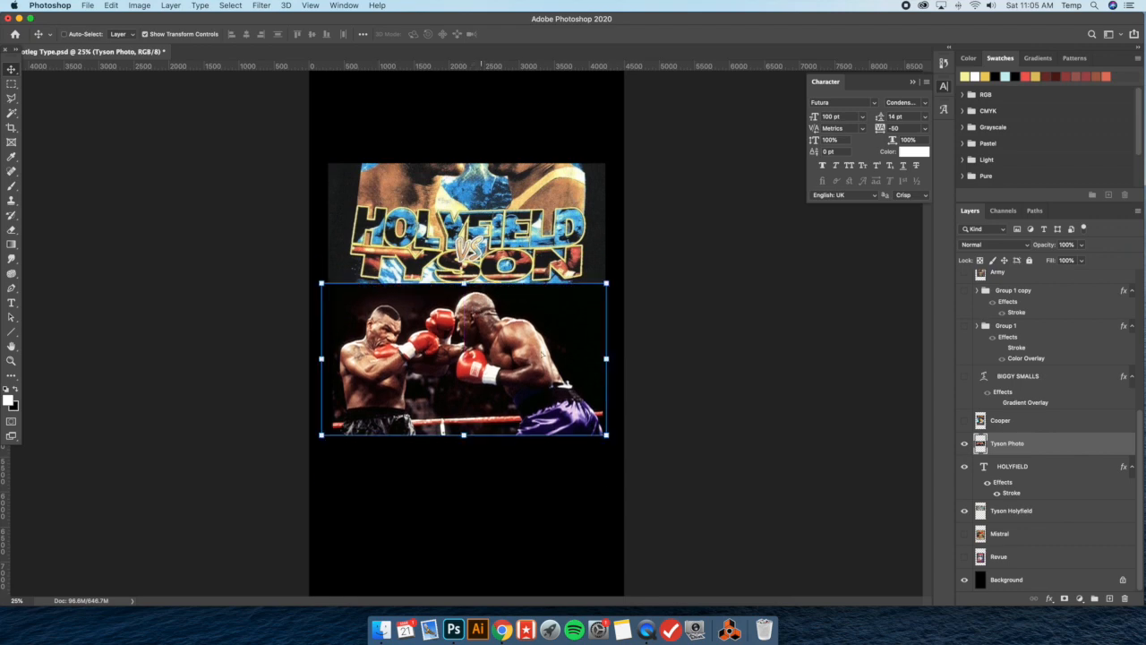
pyautogui.rightClick(1045, 451)
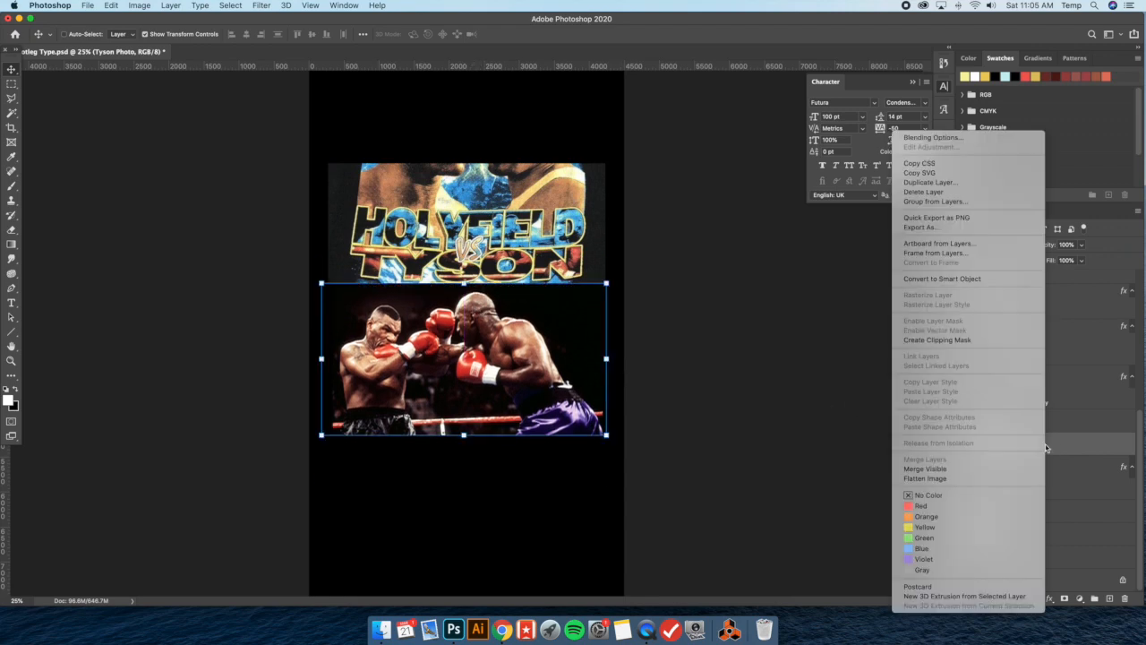
pyautogui.click(980, 341)
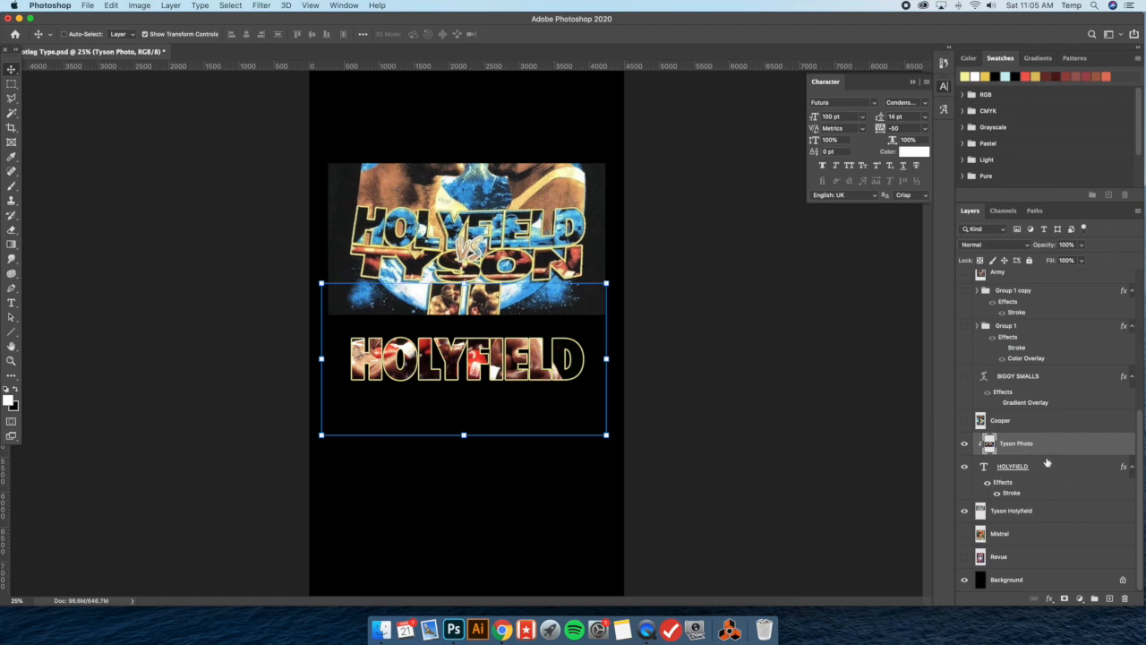
# Enlarge the clipped Tyson Photo to about 116% and reposition it so the boxers fill the HOLYFIELD letters
pyautogui.moveTo(417, 314); pyautogui.dragTo(418, 339)
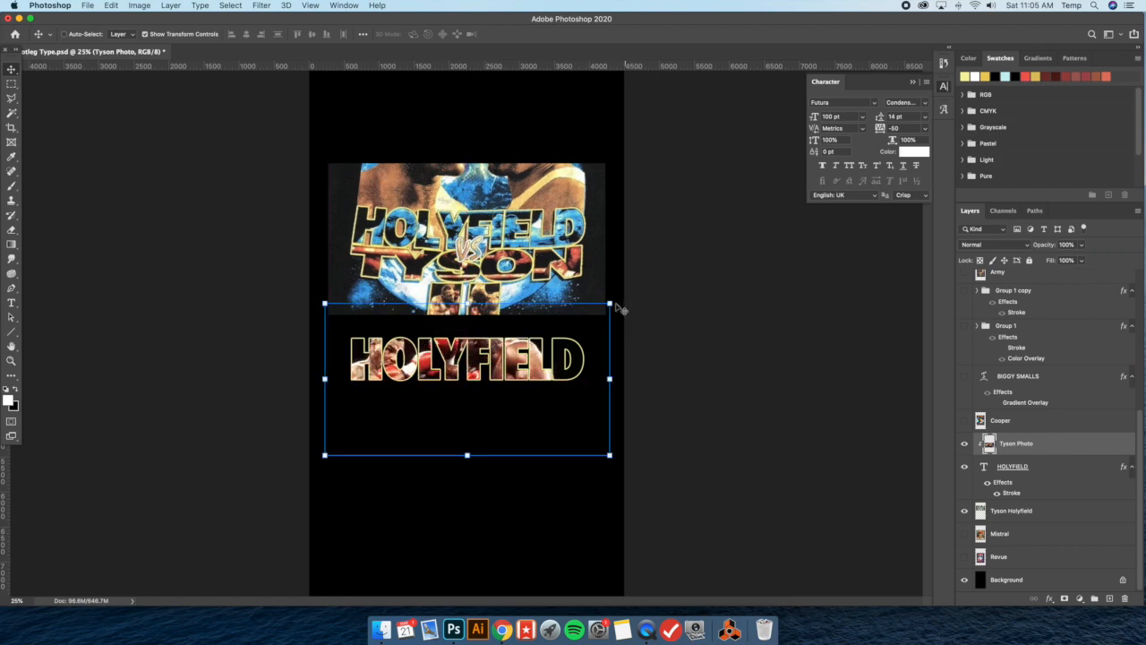
pyautogui.moveTo(612, 305); pyautogui.dragTo(663, 289)
pyautogui.moveTo(542, 324); pyautogui.dragTo(538, 336)
pyautogui.moveTo(321, 292); pyautogui.dragTo(320, 290)
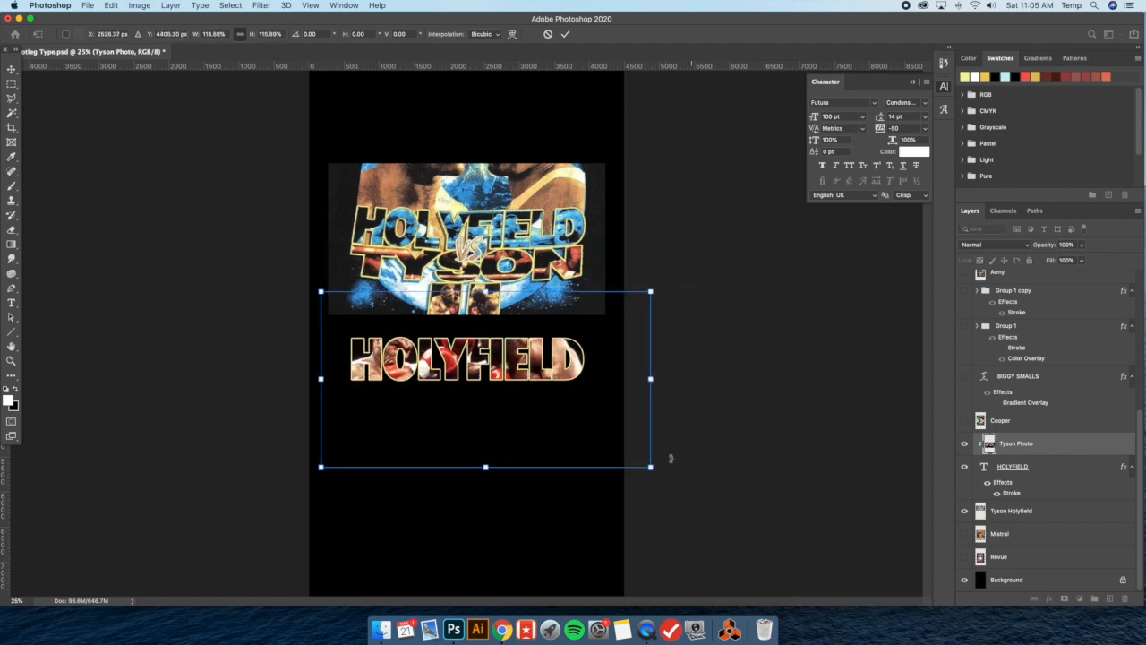
pyautogui.click(12, 70)
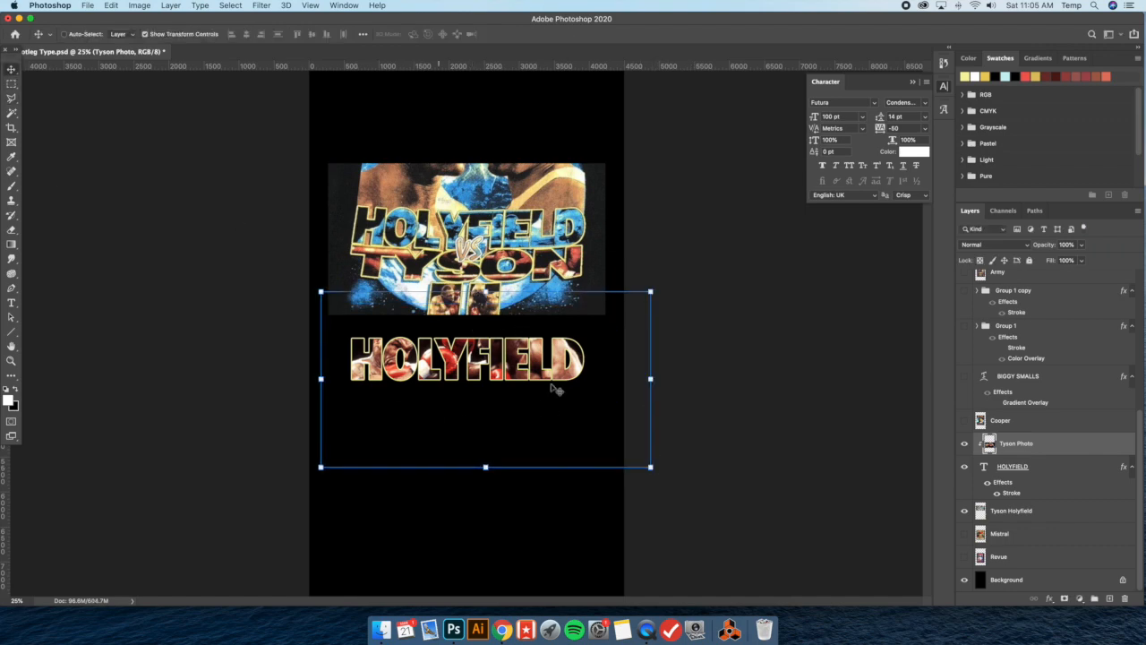
pyautogui.moveTo(515, 351); pyautogui.dragTo(512, 350)
# Loosen the tracking on the letter F in HOLYFIELD
pyautogui.click(11, 302)
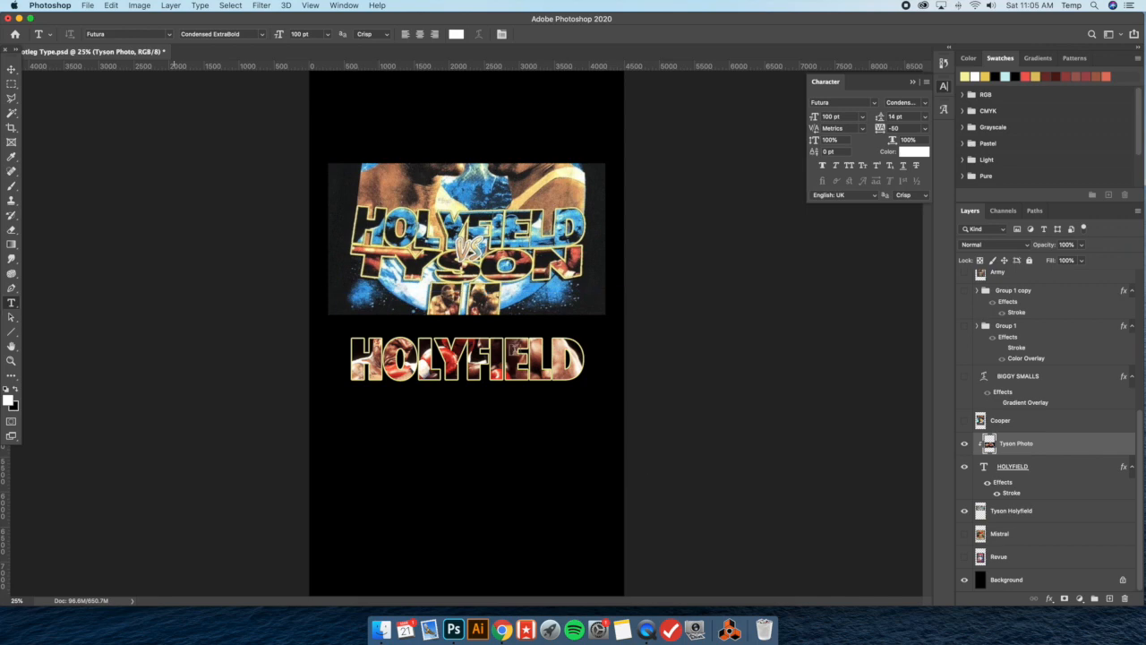
pyautogui.moveTo(484, 353); pyautogui.dragTo(470, 356)
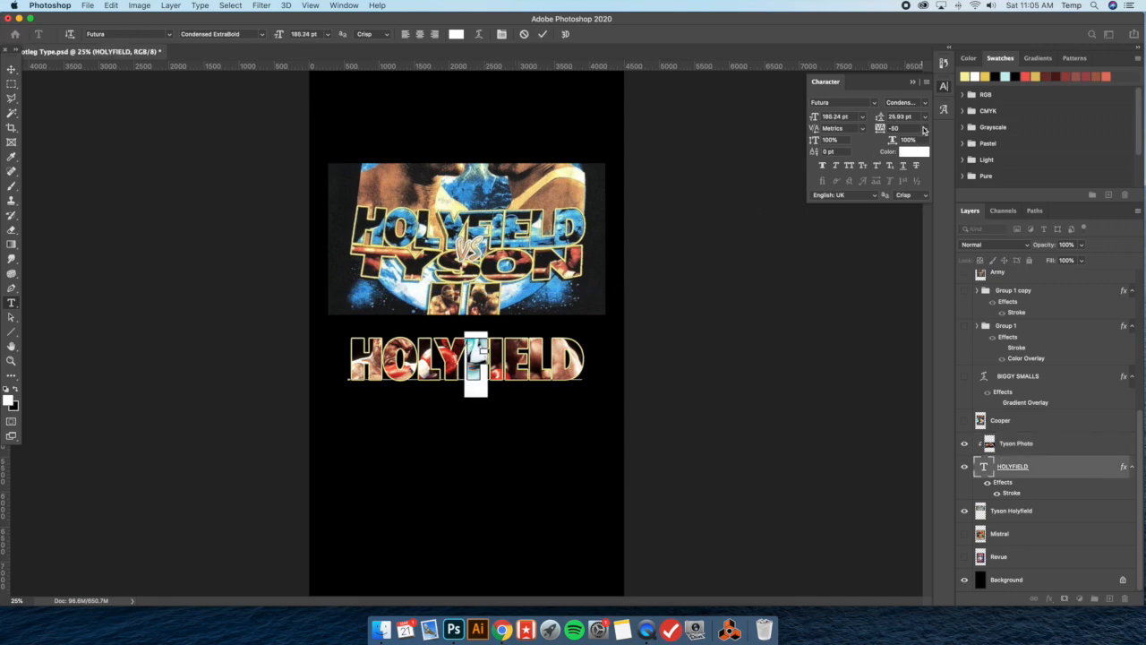
pyautogui.click(924, 131)
pyautogui.click(911, 166)
pyautogui.click(528, 363)
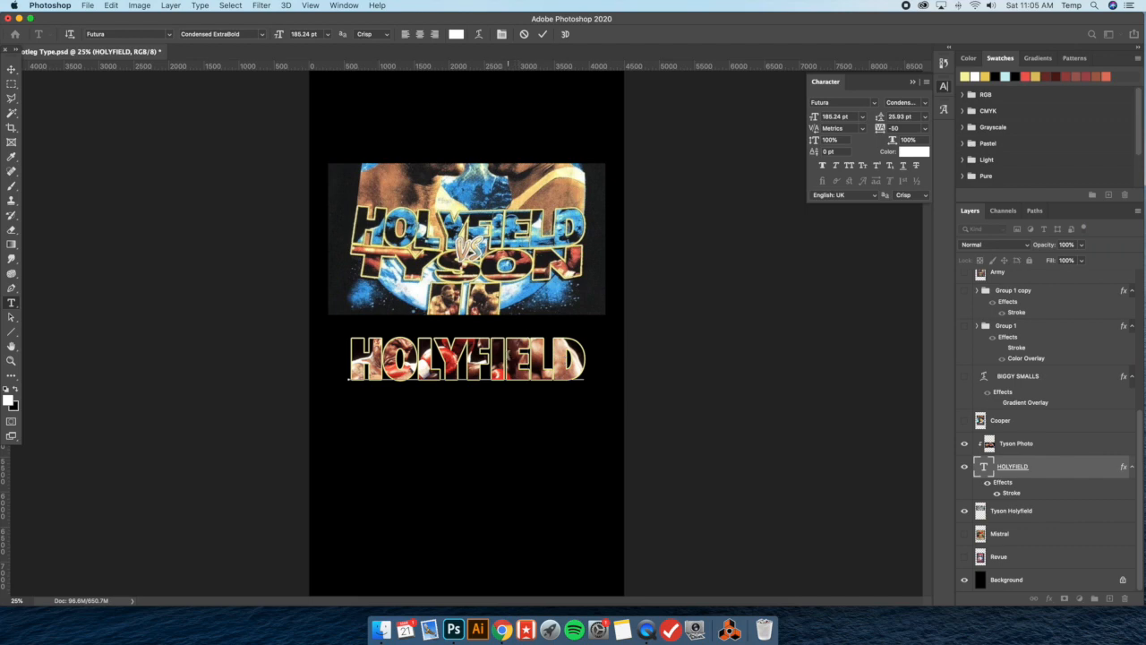
pyautogui.click(12, 69)
# Shift the clipped Tyson Photo inside the HOLYFIELD letters and enlarge it slightly from opposite corners
pyautogui.click(1048, 448)
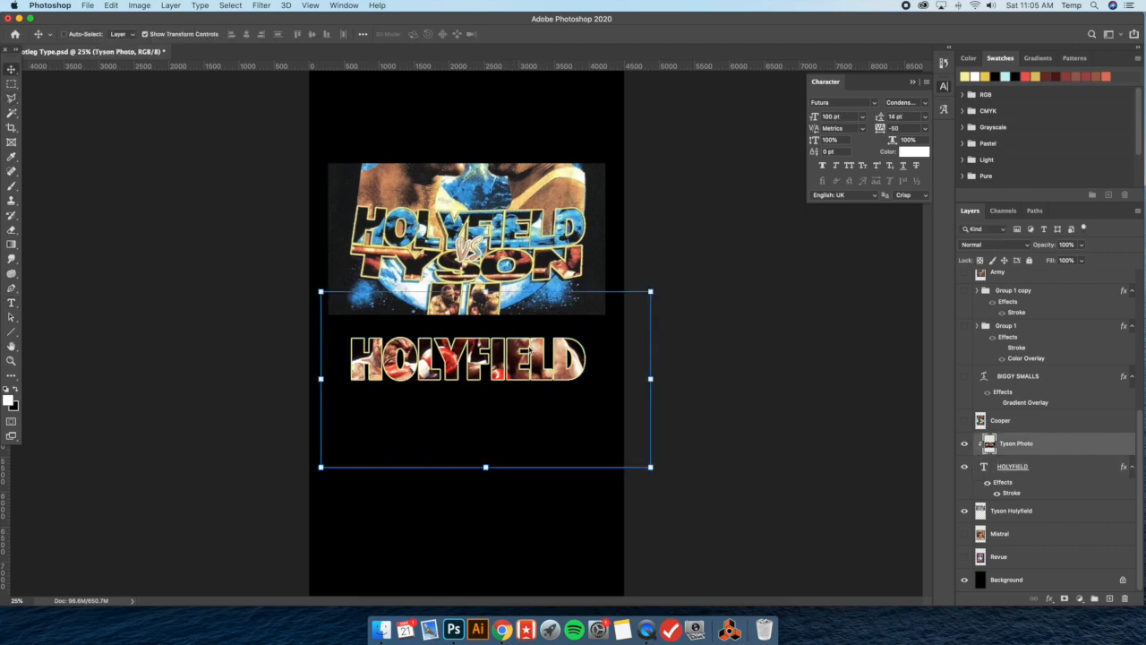
pyautogui.moveTo(537, 356)
pyautogui.mouseDown()
pyautogui.moveTo(551, 339)
pyautogui.moveTo(550, 360)
pyautogui.mouseUp()
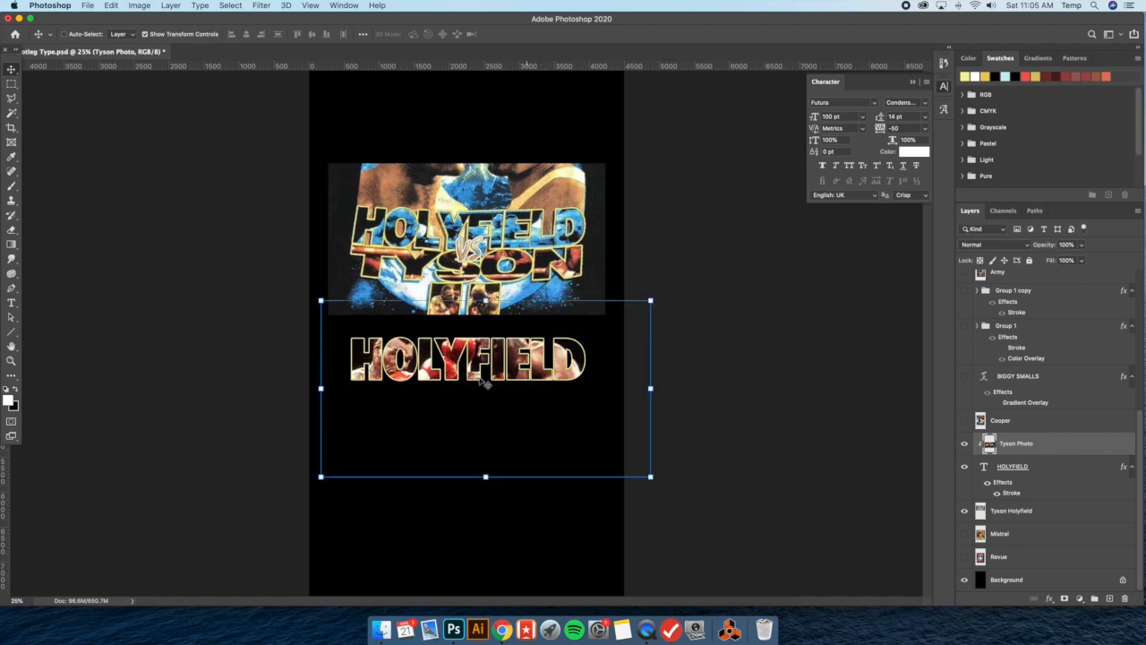
pyautogui.moveTo(320, 301); pyautogui.dragTo(313, 291)
pyautogui.moveTo(652, 477); pyautogui.dragTo(655, 479)
pyautogui.moveTo(315, 296); pyautogui.dragTo(313, 296)
pyautogui.moveTo(658, 479)
pyautogui.mouseDown()
pyautogui.moveTo(672, 483)
pyautogui.moveTo(663, 480)
pyautogui.mouseUp()
pyautogui.moveTo(539, 370); pyautogui.dragTo(536, 367)
pyautogui.press('Return')
# Turn off the transform controls and convert the Tyson Photo layer to a smart object
pyautogui.click(146, 34)
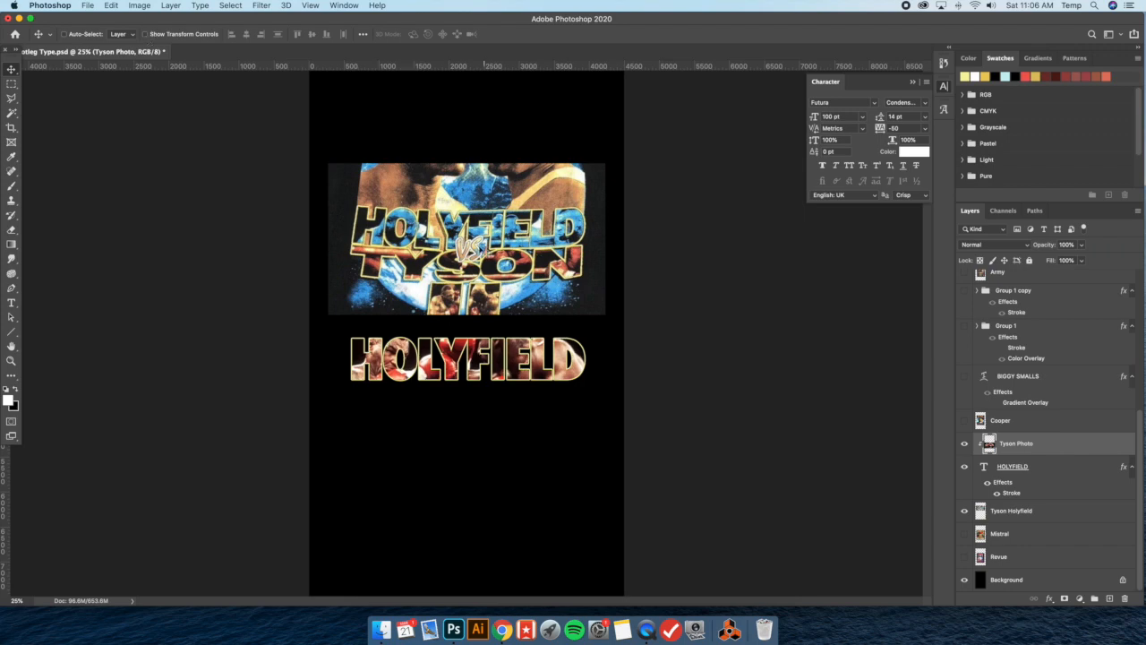
pyautogui.rightClick(1052, 448)
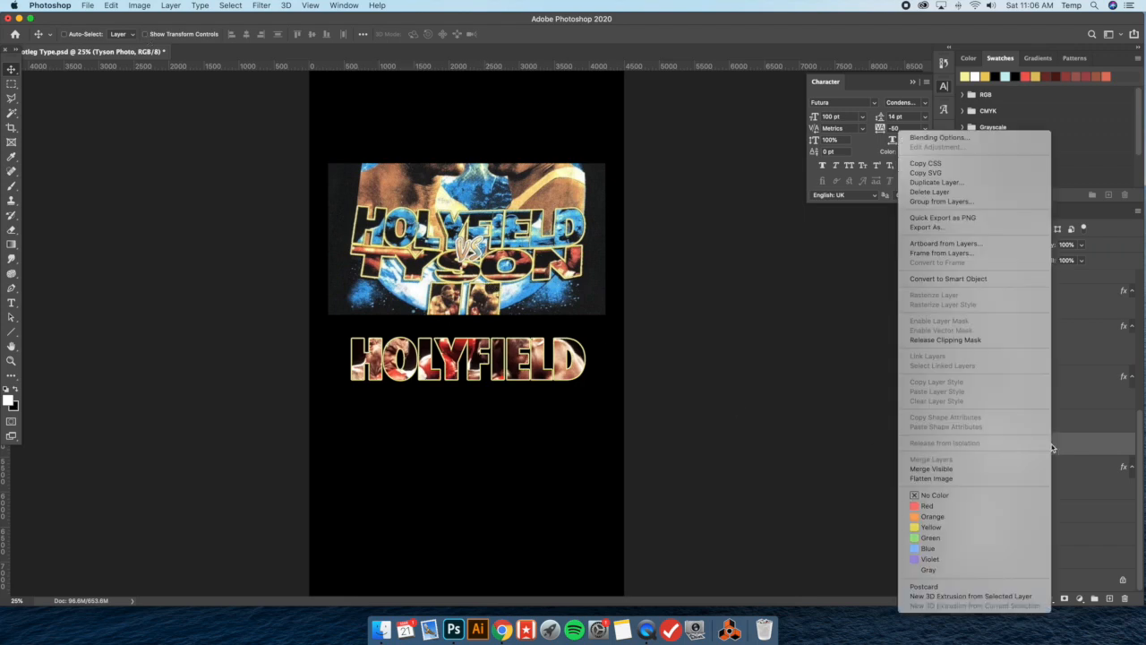
pyautogui.click(949, 279)
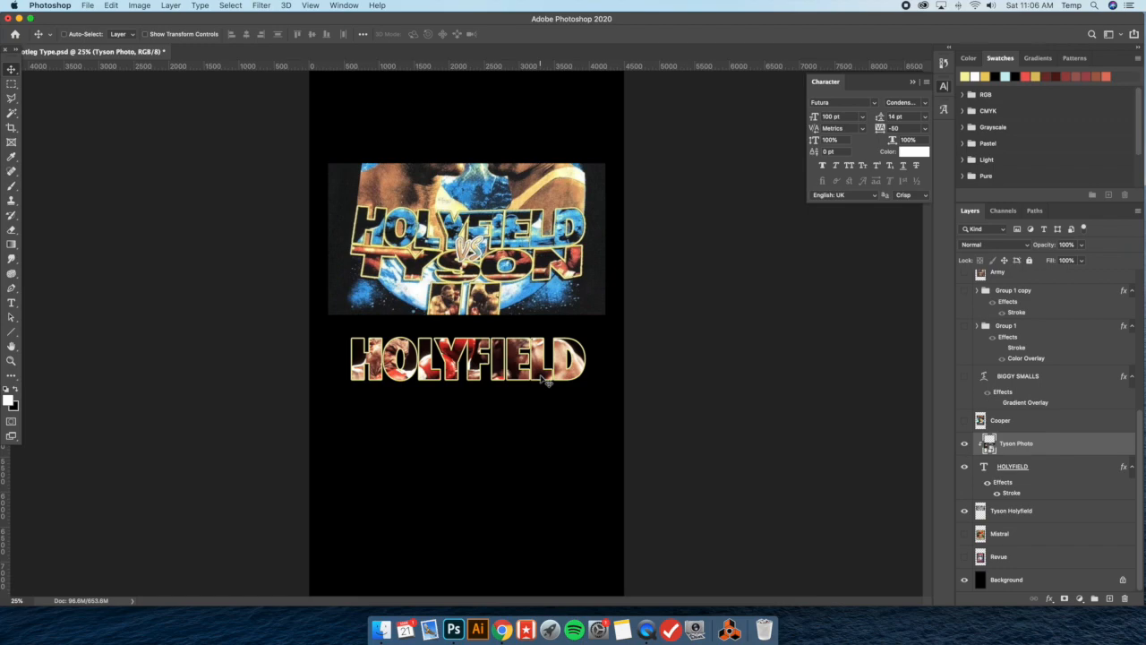
# Examine up close how the photo fills the outlined HOLYFIELD letters
pyautogui.press('super+equal')
pyautogui.press('super+equal')
pyautogui.press('super+equal')
pyautogui.press('super+equal')
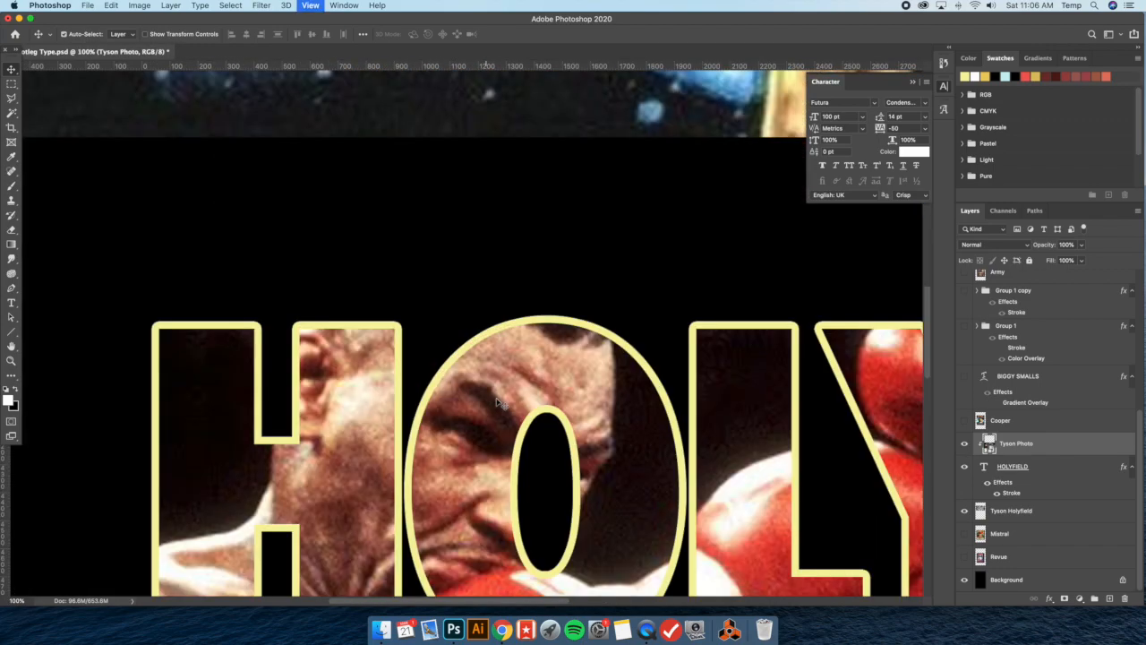
pyautogui.press('super+minus')
pyautogui.press('super+minus')
pyautogui.press('super+minus')
pyautogui.press('super+minus')
pyautogui.press('super+minus')
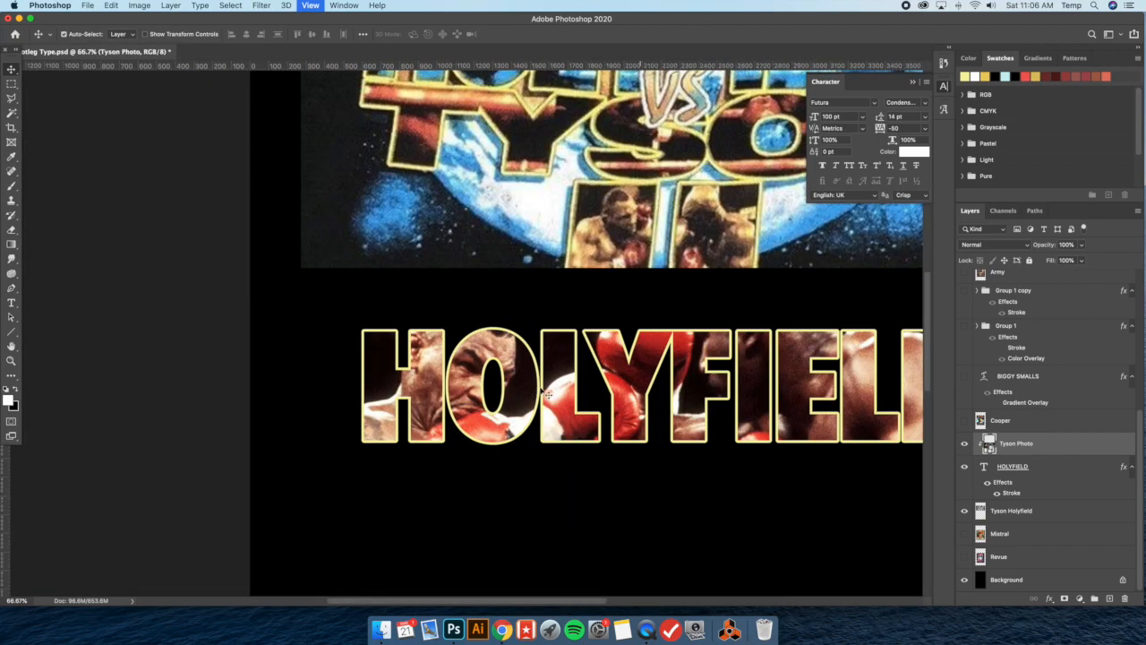
pyautogui.press('super+equal')
pyautogui.scroll(-3, 548, 394)
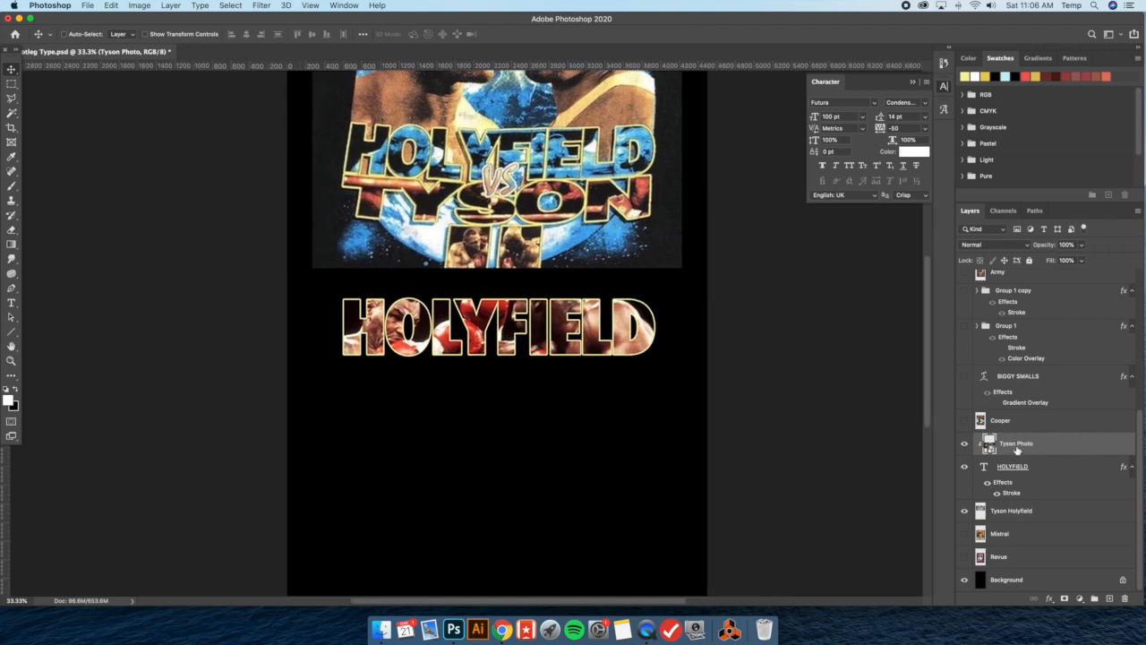
# Desaturate the Tyson Photo fully with a Hue/Saturation adjustment at saturation -100
pyautogui.press('super+u')
pyautogui.moveTo(603, 145); pyautogui.dragTo(821, 257)
pyautogui.moveTo(769, 358); pyautogui.dragTo(699, 355)
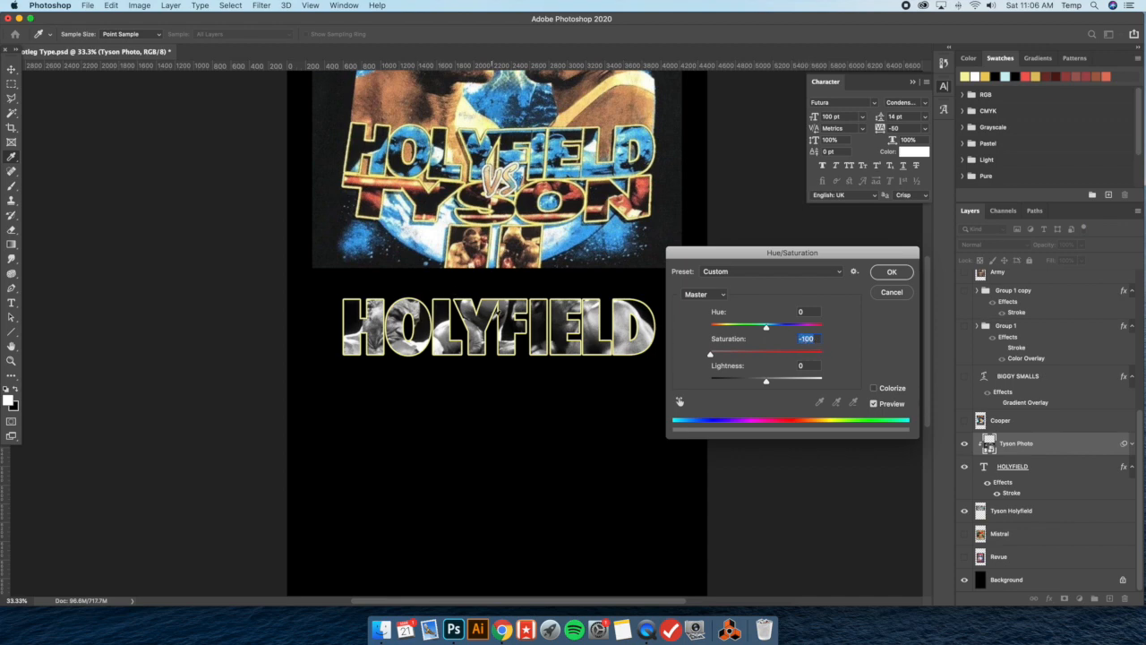
pyautogui.click(893, 272)
# Increase the Tyson Photo's contrast with Levels, using input values 38, 0.78 and 245
pyautogui.click(140, 5)
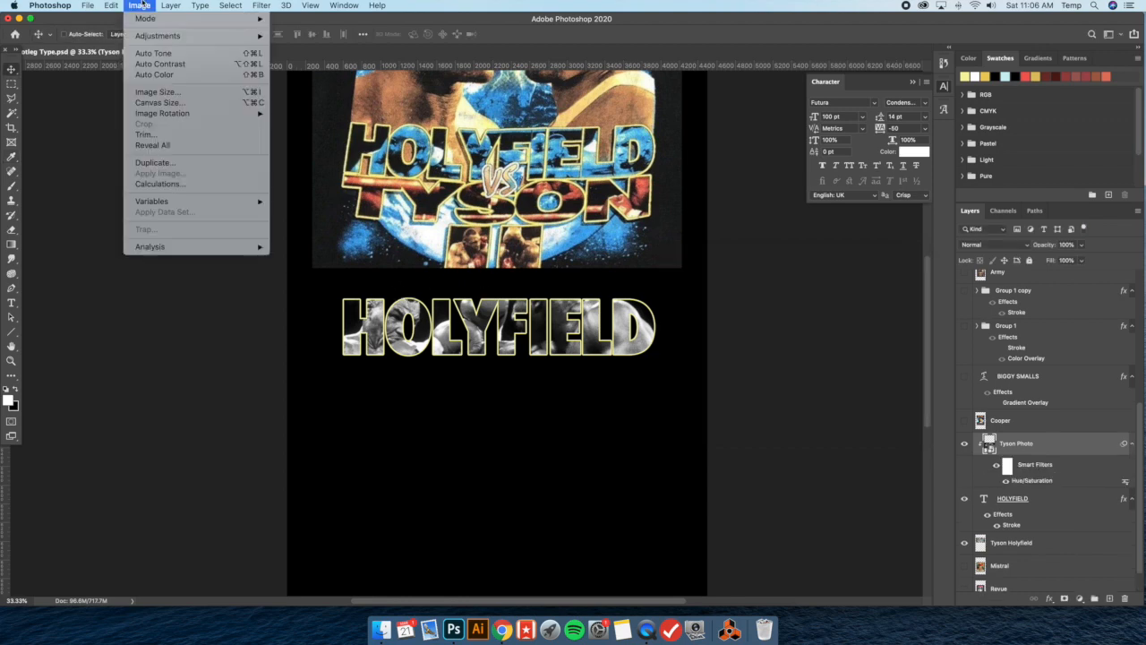
pyautogui.moveTo(169, 41)
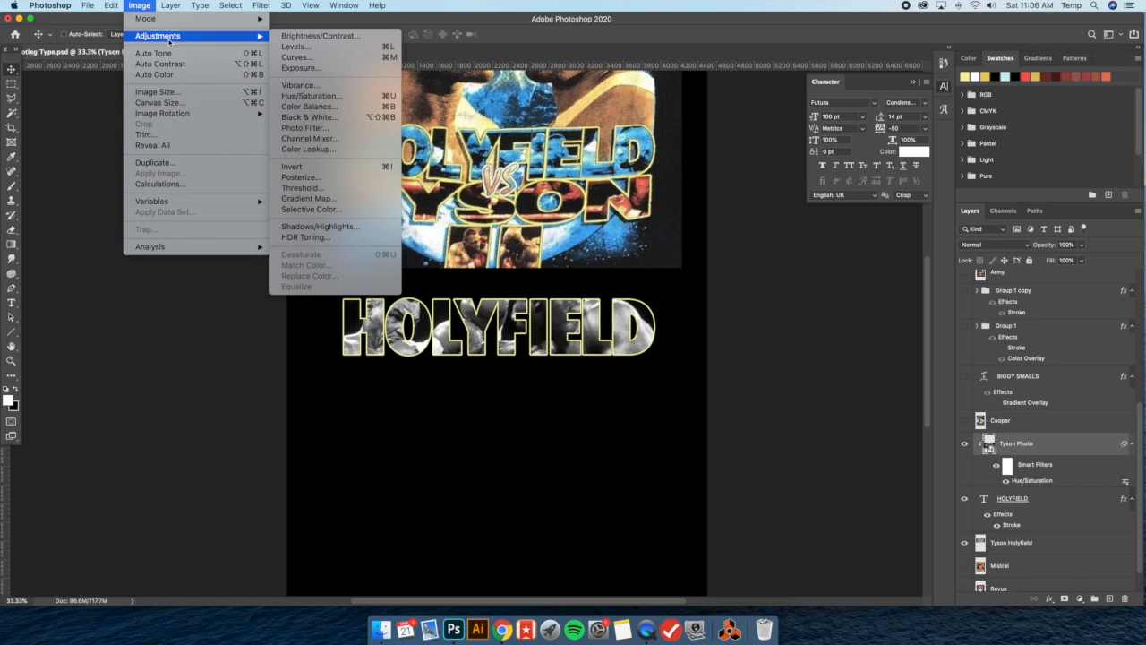
pyautogui.click(296, 47)
pyautogui.moveTo(605, 143); pyautogui.dragTo(878, 282)
pyautogui.moveTo(745, 409); pyautogui.dragTo(832, 408)
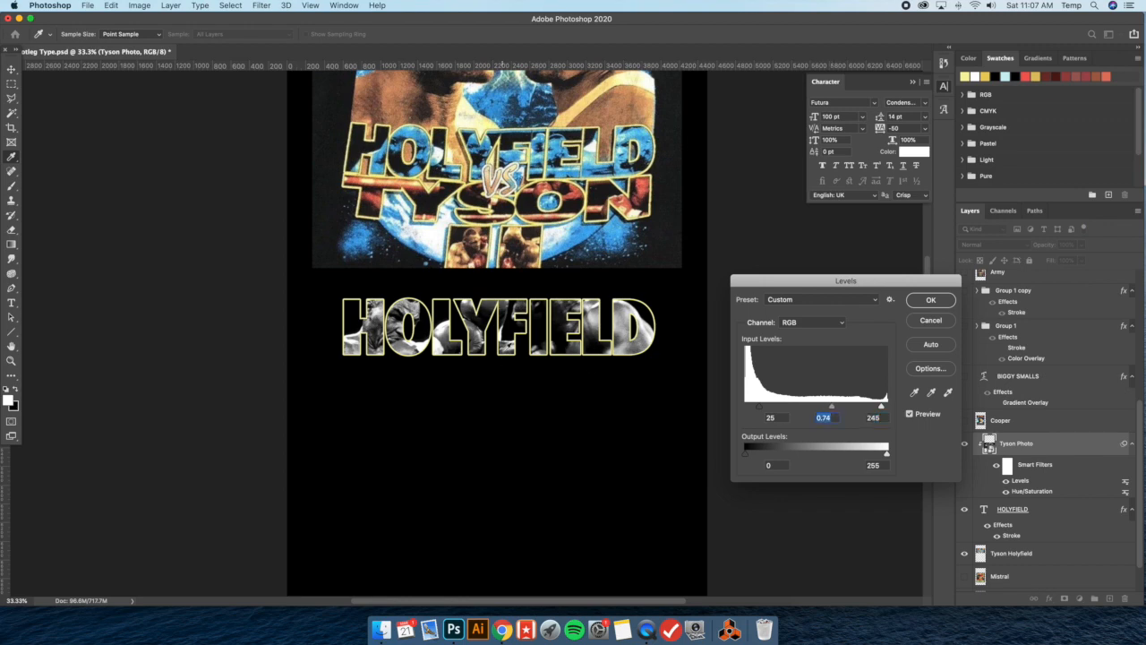
pyautogui.moveTo(760, 406); pyautogui.dragTo(836, 409)
pyautogui.click(835, 408)
pyautogui.moveTo(838, 409); pyautogui.dragTo(832, 408)
pyautogui.moveTo(761, 405); pyautogui.dragTo(766, 408)
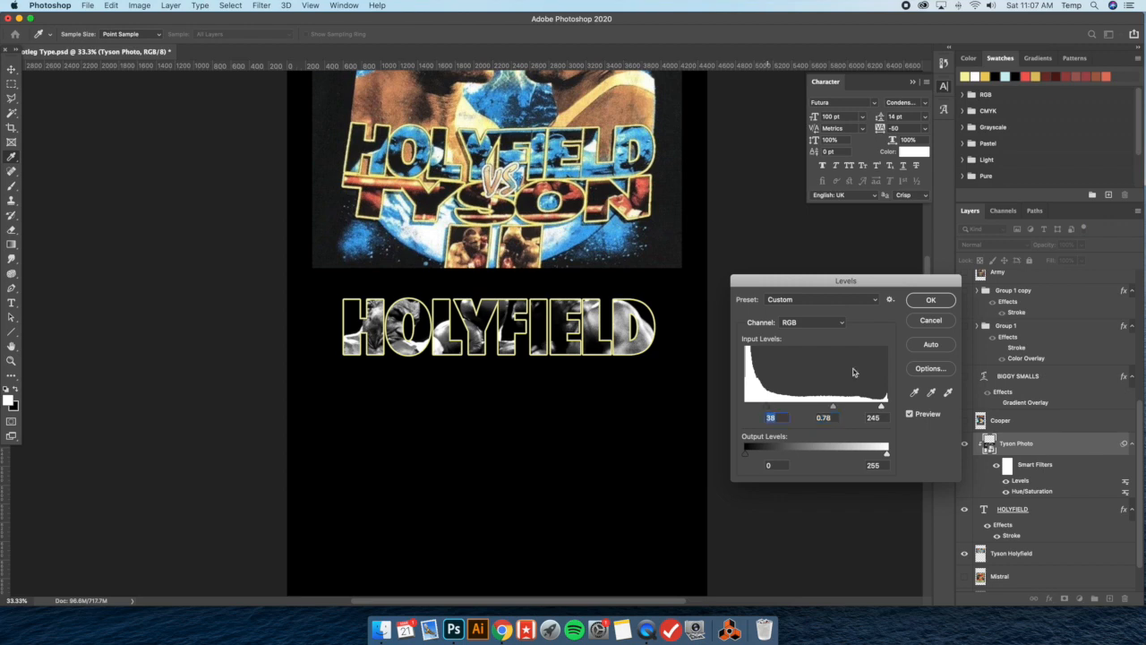
pyautogui.click(930, 301)
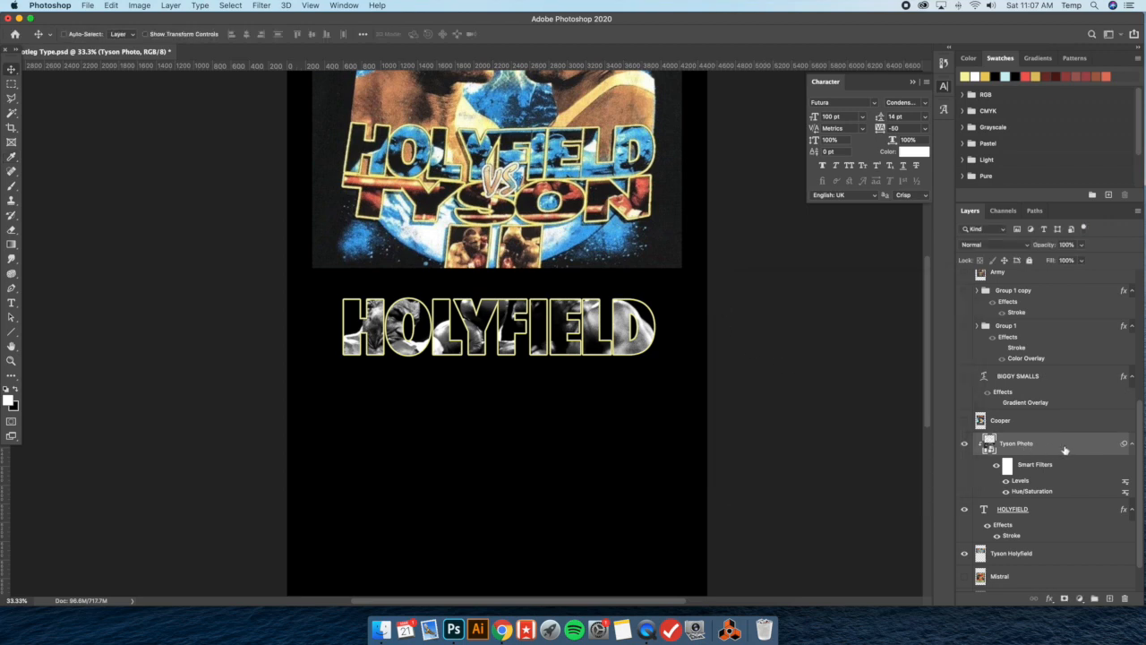
# Add a Color Overlay to the Tyson Photo in blue #55c1f4, sampled from the reference HOLYFIELD lettering
pyautogui.doubleClick(1065, 450)
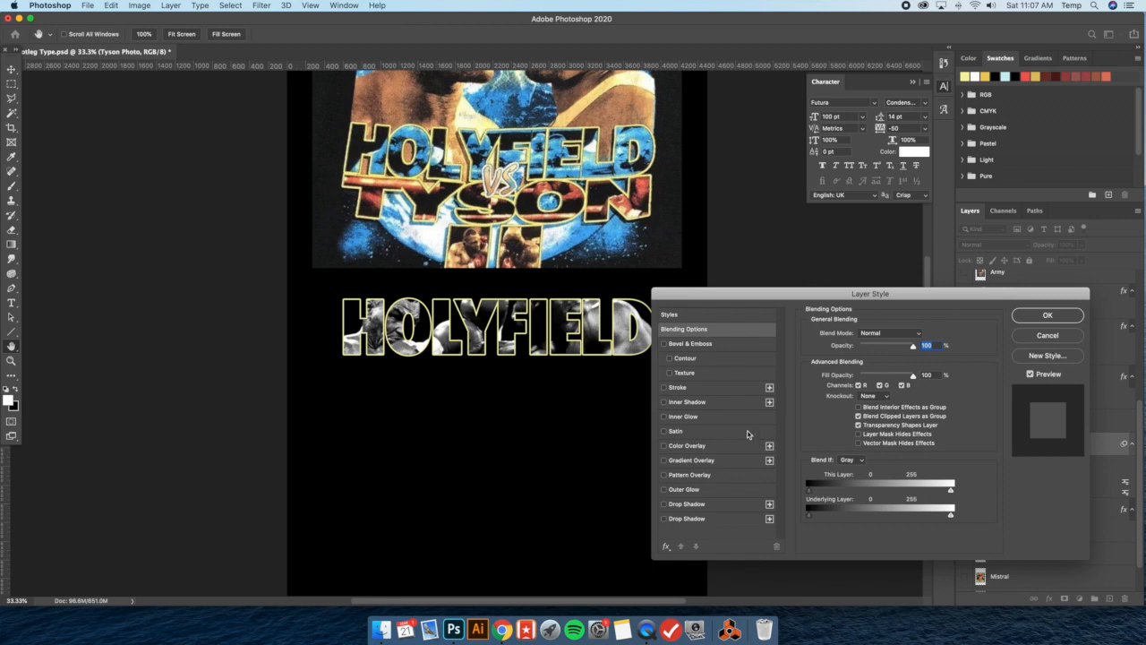
pyautogui.click(718, 446)
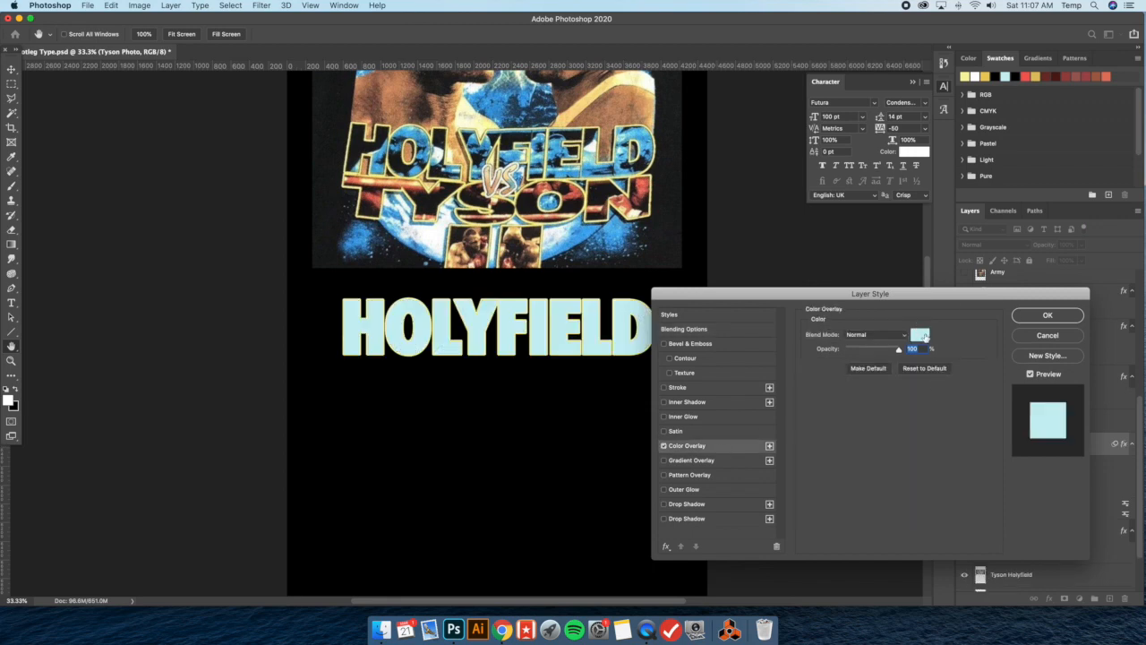
pyautogui.click(923, 335)
pyautogui.click(409, 138)
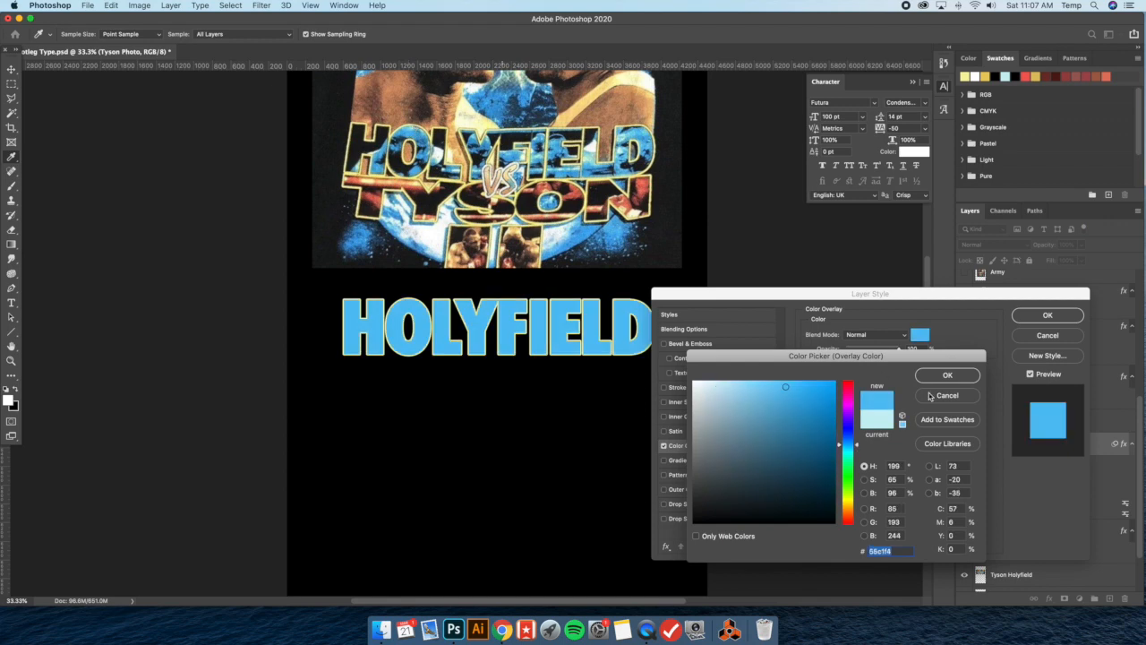
pyautogui.click(946, 375)
# Try the Multiply blend mode for the blue Color Overlay, leaving its colour as is
pyautogui.click(891, 336)
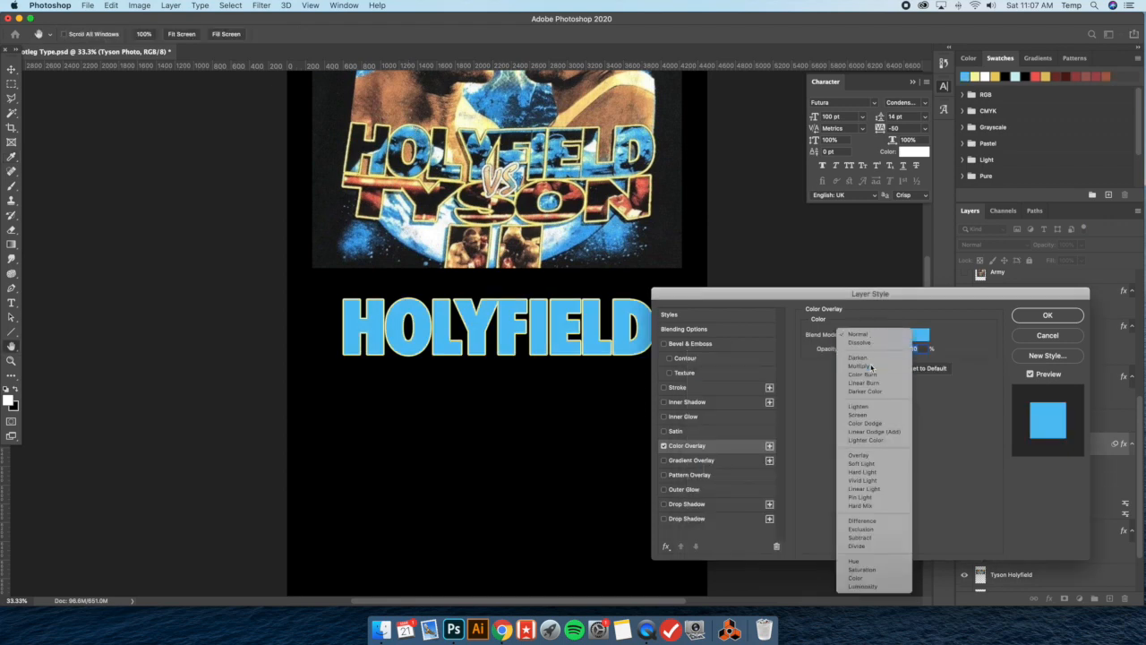
pyautogui.click(859, 365)
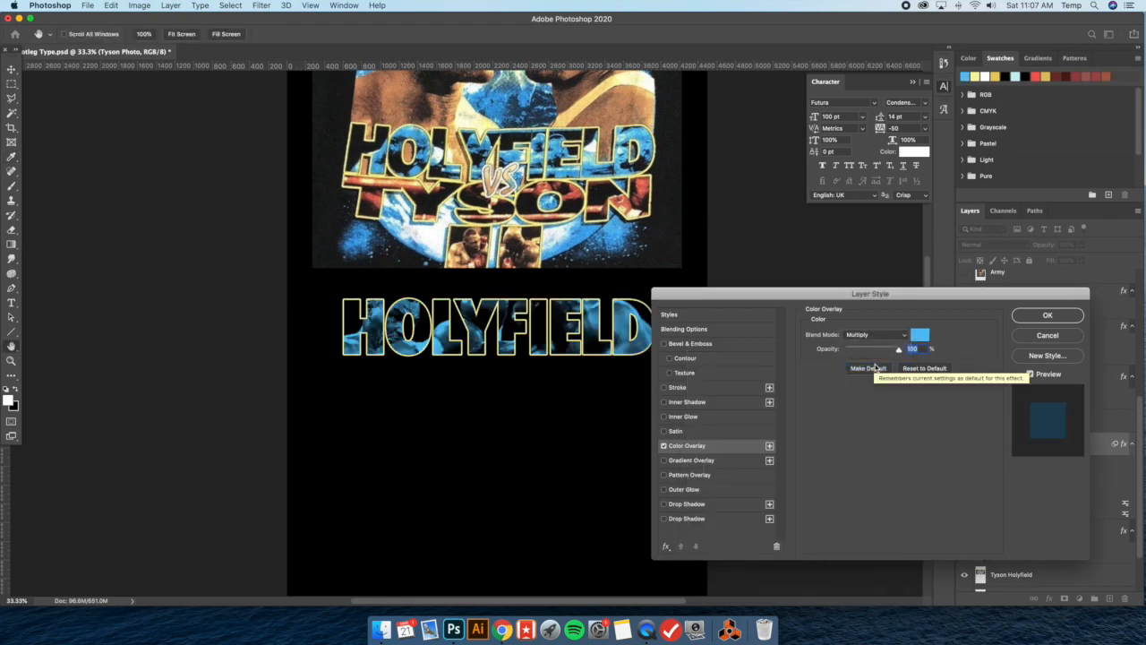
pyautogui.click(919, 340)
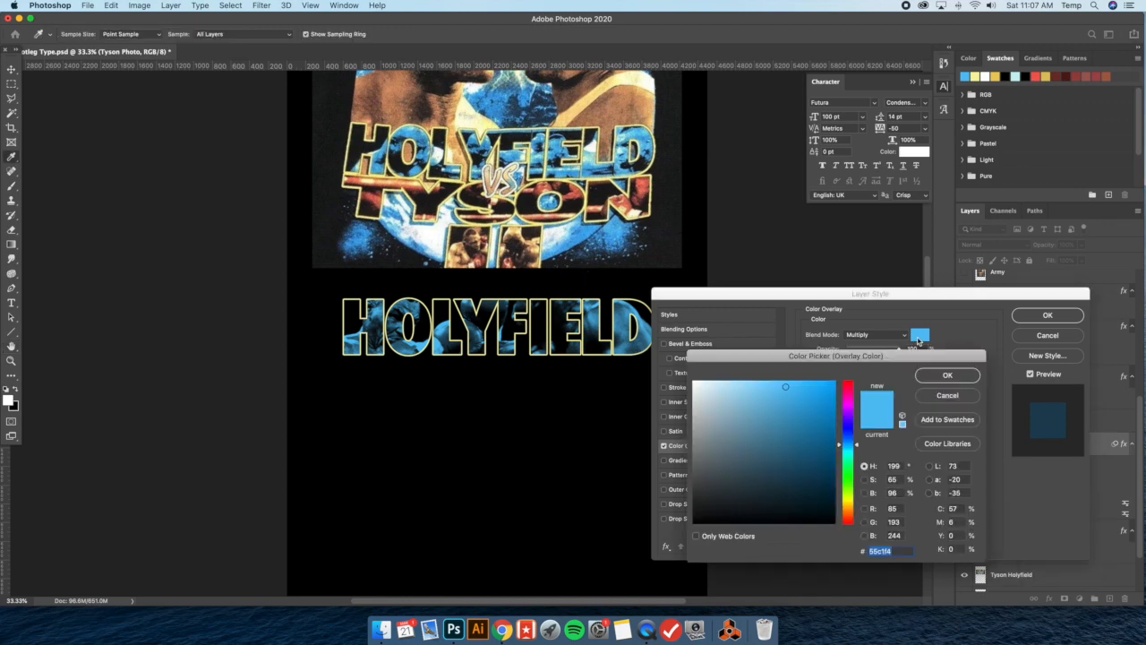
pyautogui.write('c')
pyautogui.click(965, 395)
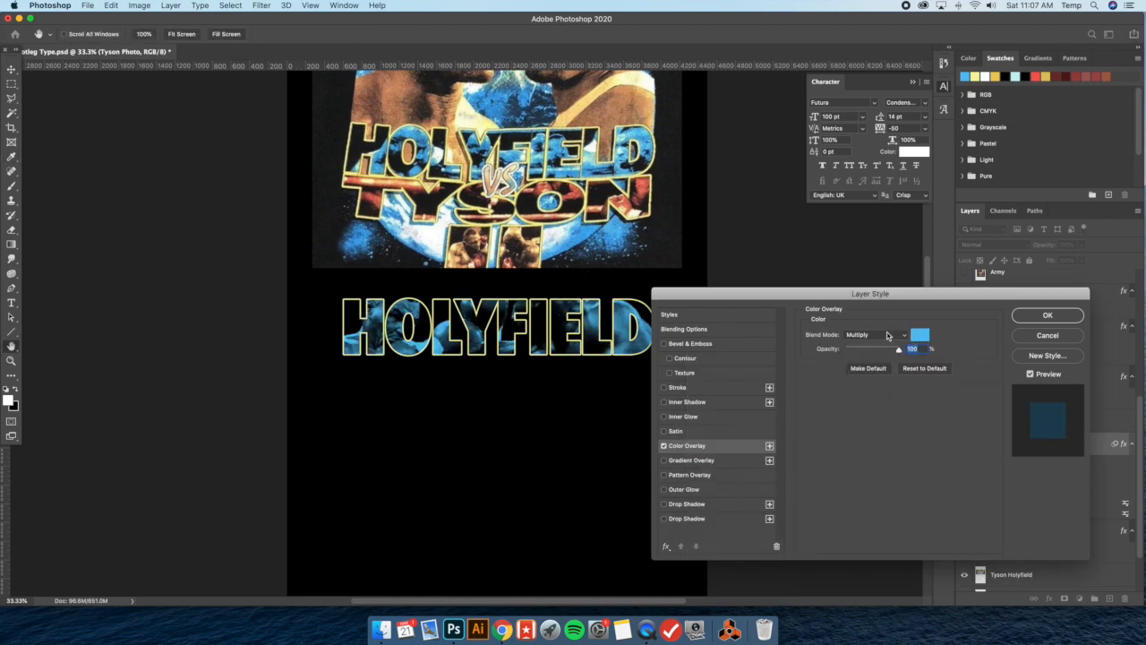
# Set the Color Overlay's blend mode to Overlay and deepen its blue to #2ca0d6
pyautogui.click(889, 336)
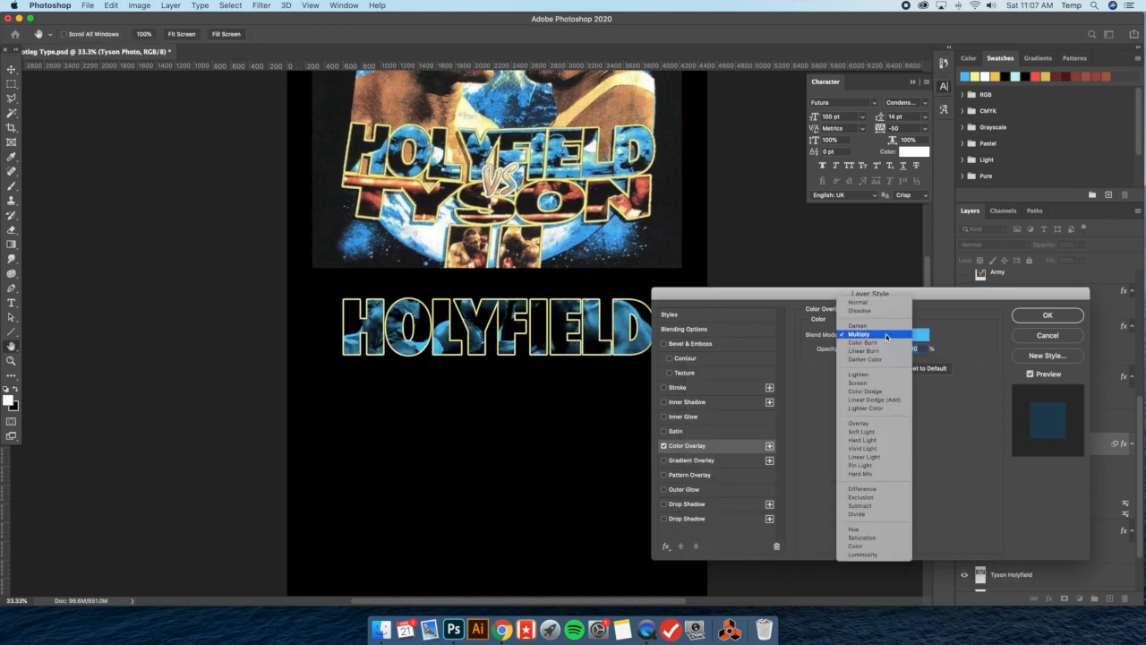
pyautogui.click(868, 424)
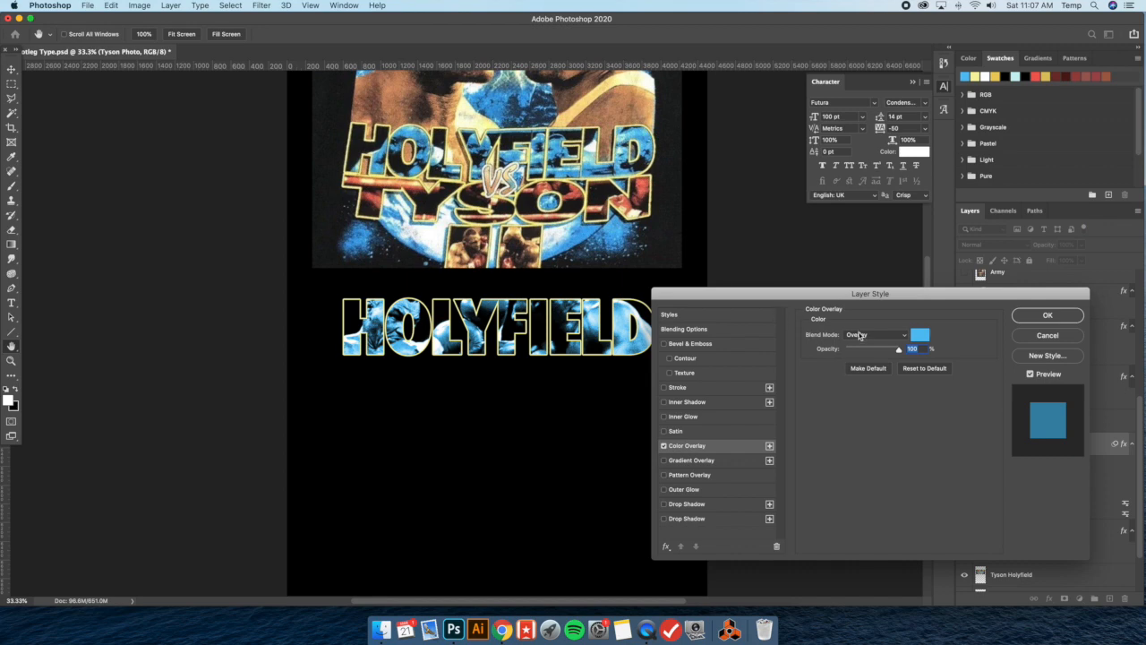
pyautogui.click(921, 338)
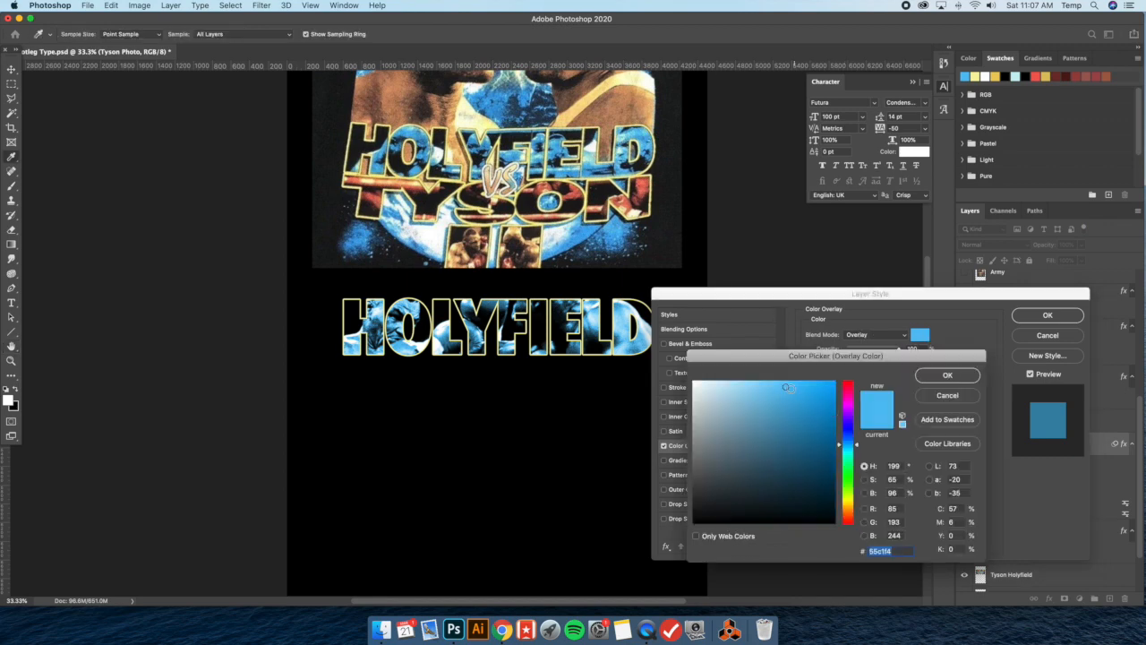
pyautogui.moveTo(804, 388); pyautogui.dragTo(807, 404)
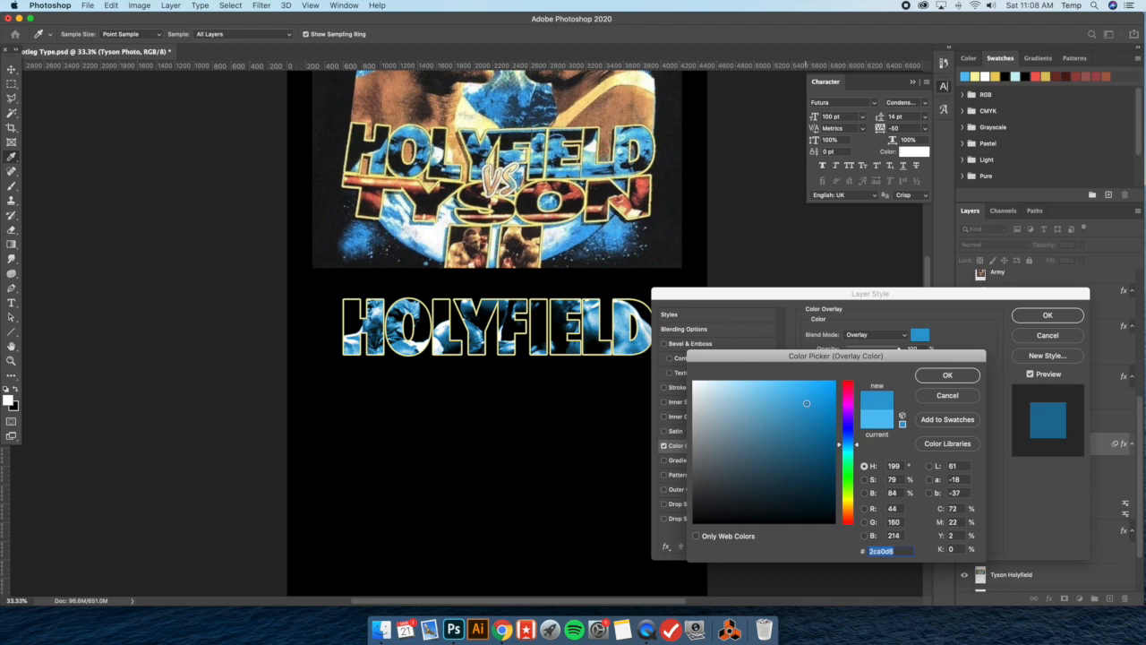
pyautogui.click(947, 375)
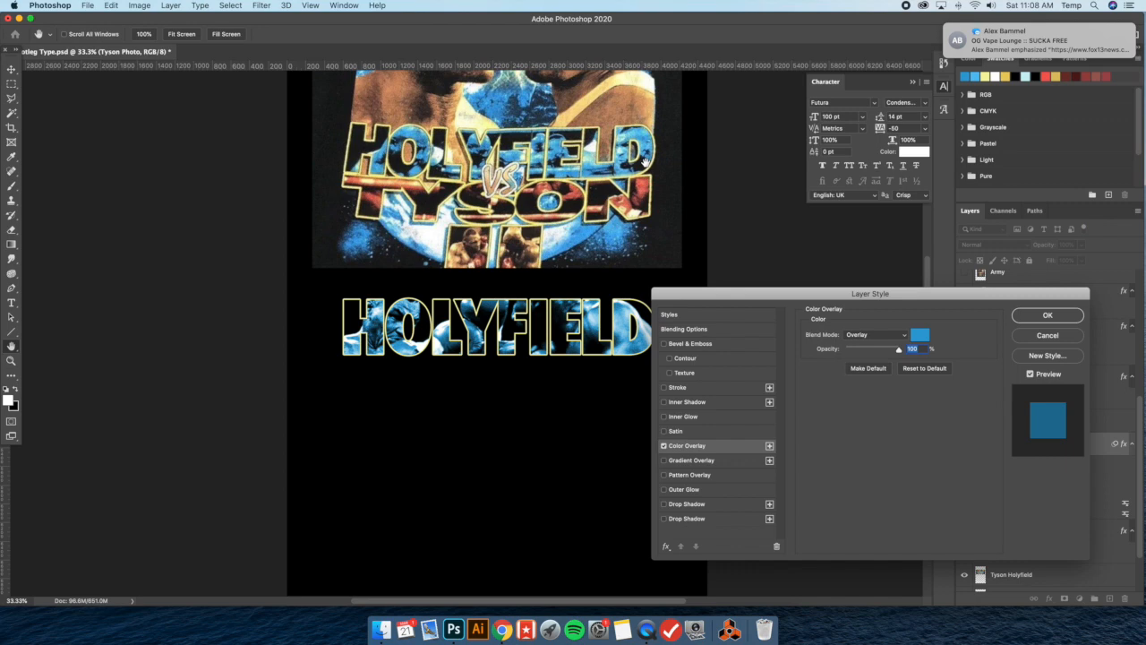
# Apply the blue Overlay-mode Color Overlay to the Tyson Photo layer
pyautogui.click(1022, 312)
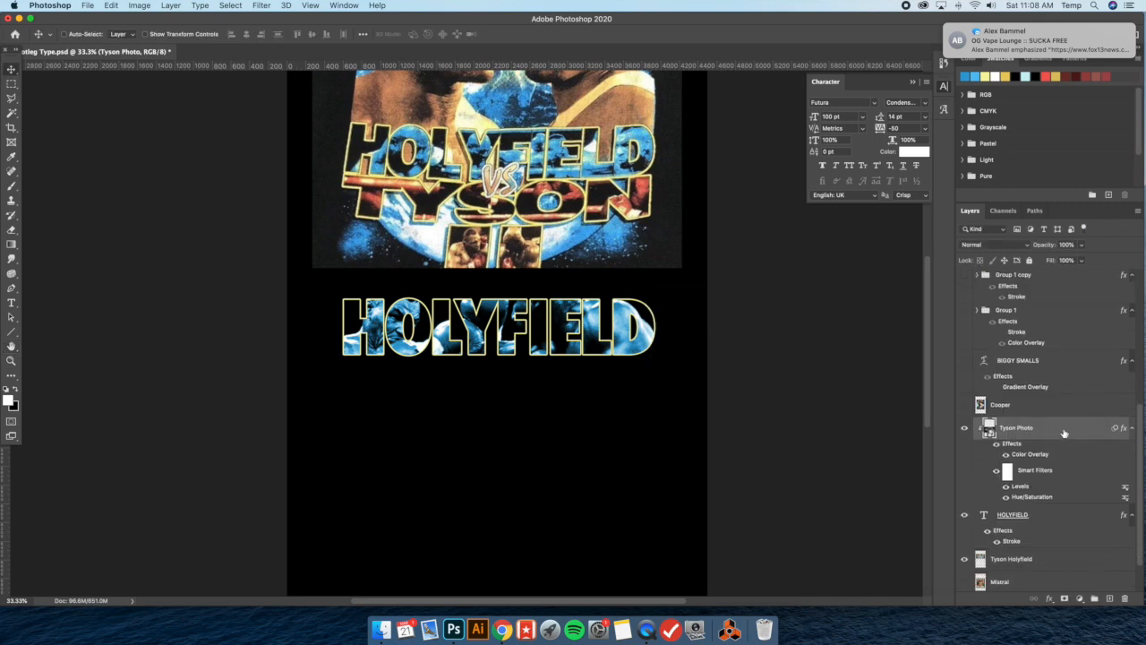
pyautogui.doubleClick(1064, 433)
pyautogui.click(703, 392)
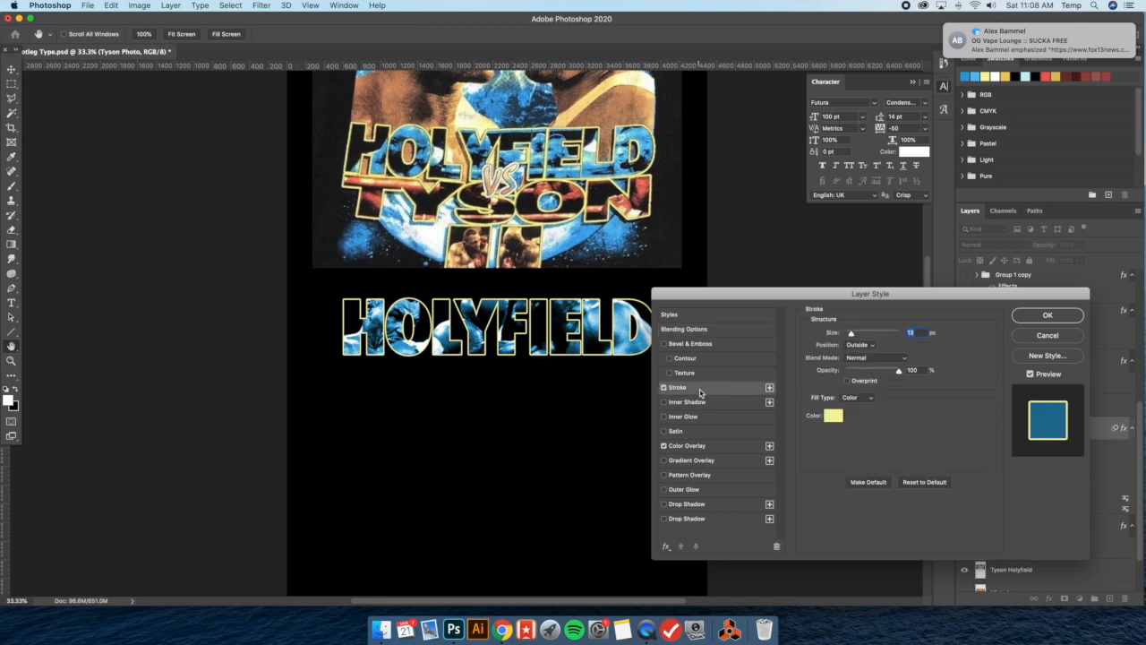
pyautogui.click(860, 344)
pyautogui.click(858, 357)
pyautogui.click(833, 415)
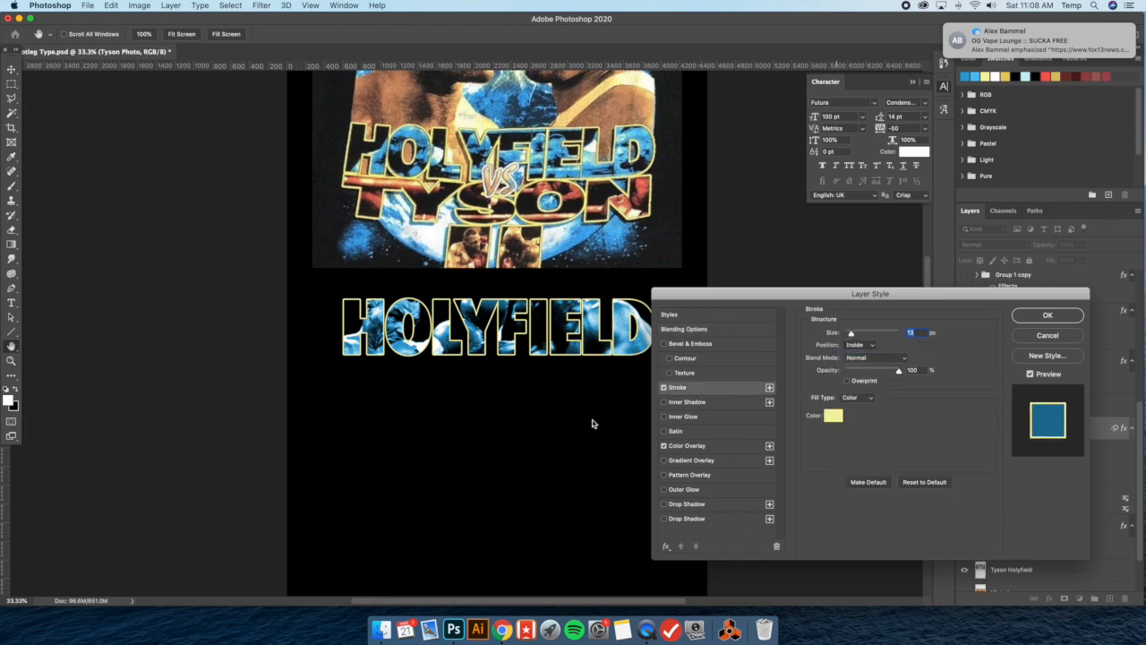
pyautogui.click(544, 421)
pyautogui.click(948, 374)
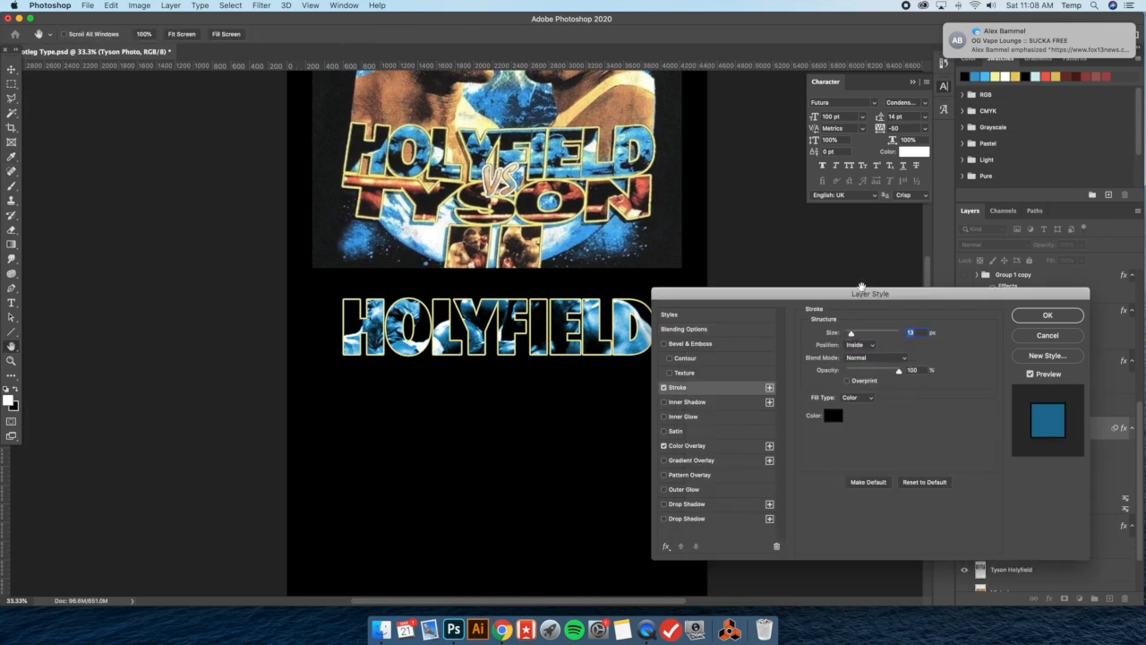
pyautogui.moveTo(873, 293); pyautogui.dragTo(901, 293)
pyautogui.hscroll(5, 611, 254)
pyautogui.hscroll(-2, 582, 264)
pyautogui.hscroll(-1, 582, 264)
pyautogui.moveTo(879, 335); pyautogui.dragTo(886, 334)
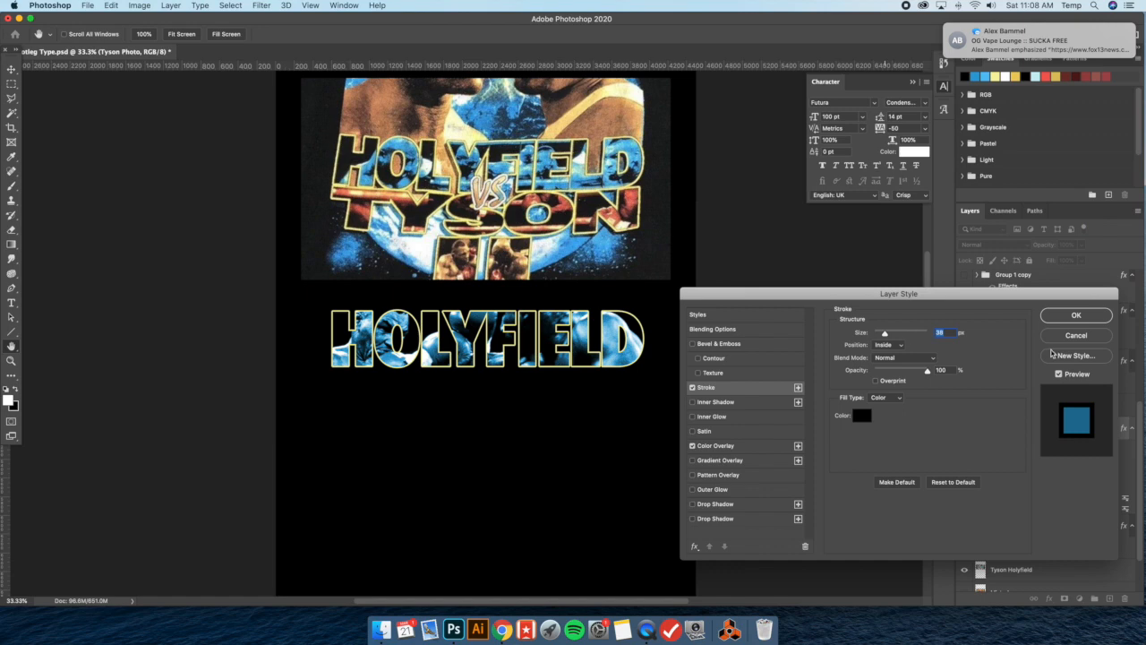
pyautogui.click(1068, 338)
# Try a black Inner Glow on the HOLYFIELD text with 100% opacity, 100% choke and 6 px size
pyautogui.scroll(-3, 1058, 461)
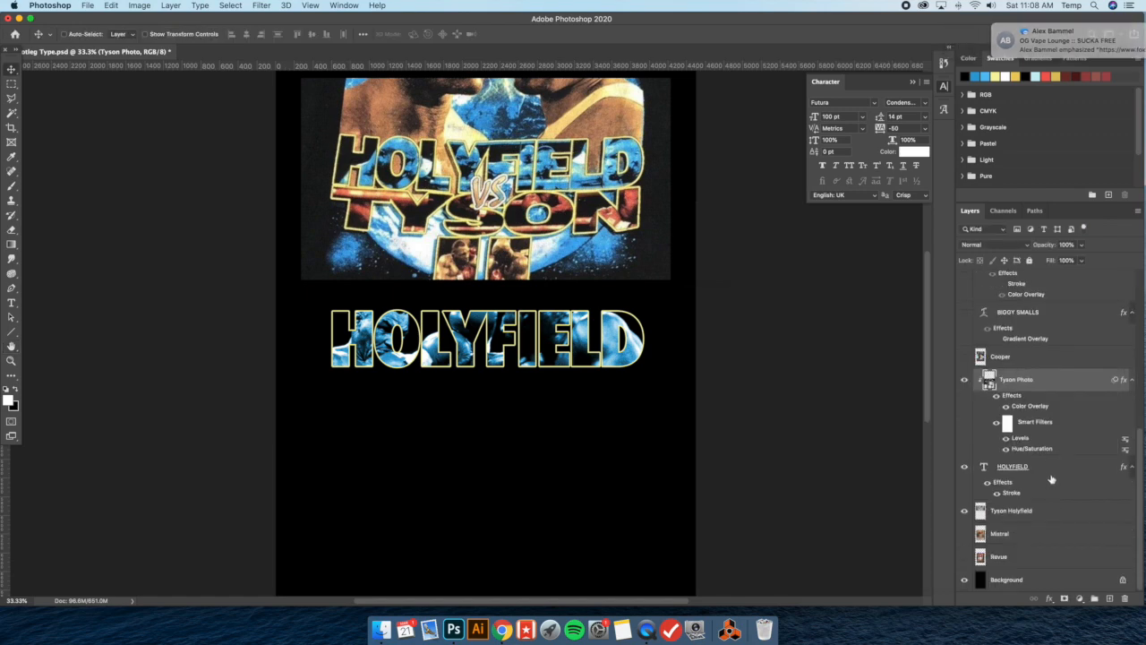
pyautogui.click(1050, 474)
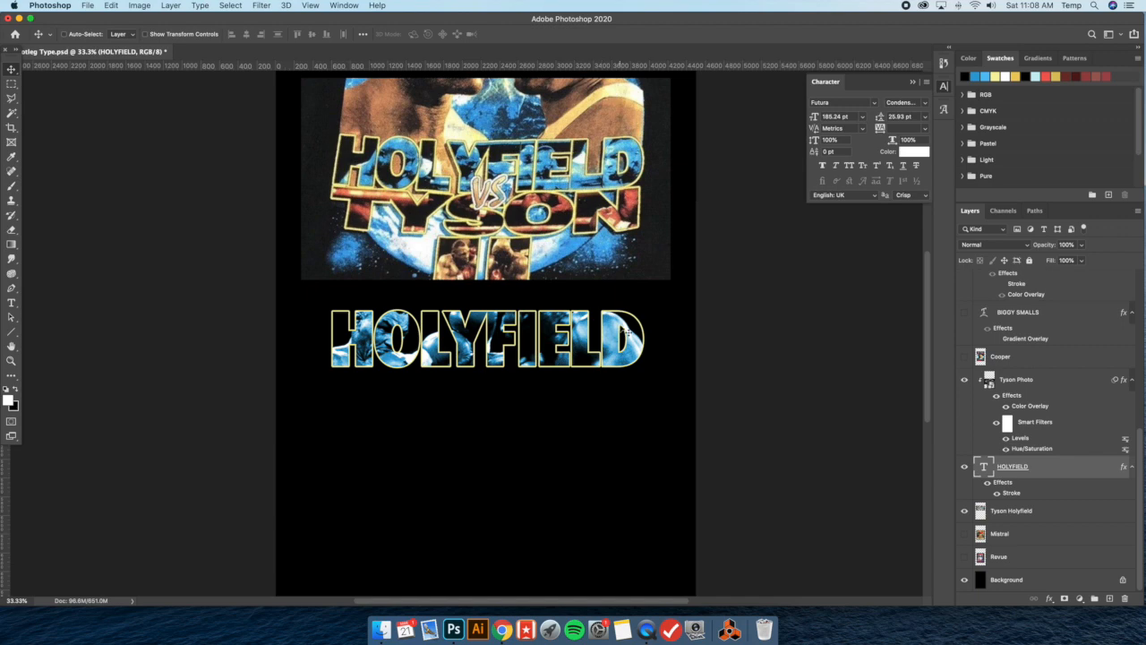
pyautogui.doubleClick(1053, 470)
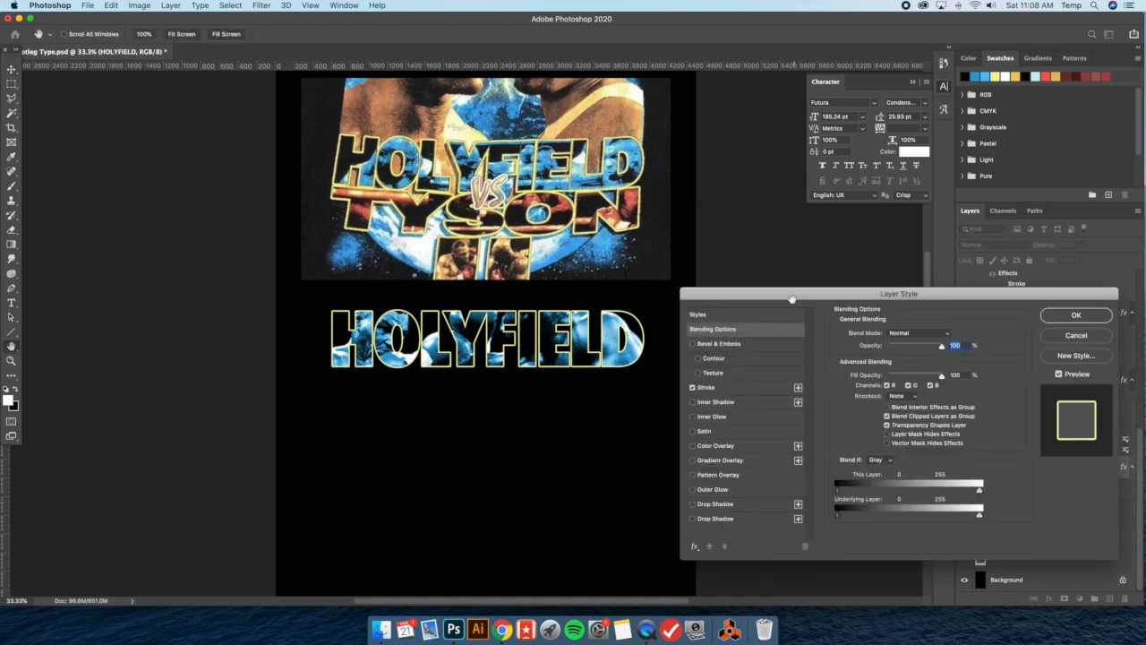
pyautogui.click(721, 405)
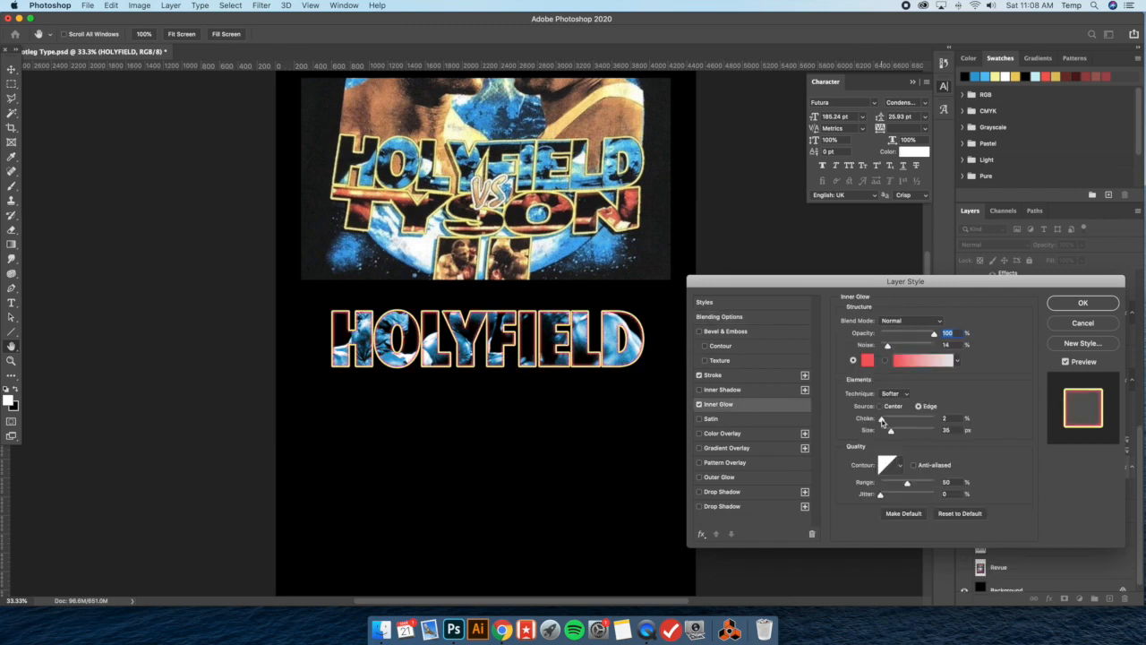
pyautogui.moveTo(881, 421); pyautogui.dragTo(934, 418)
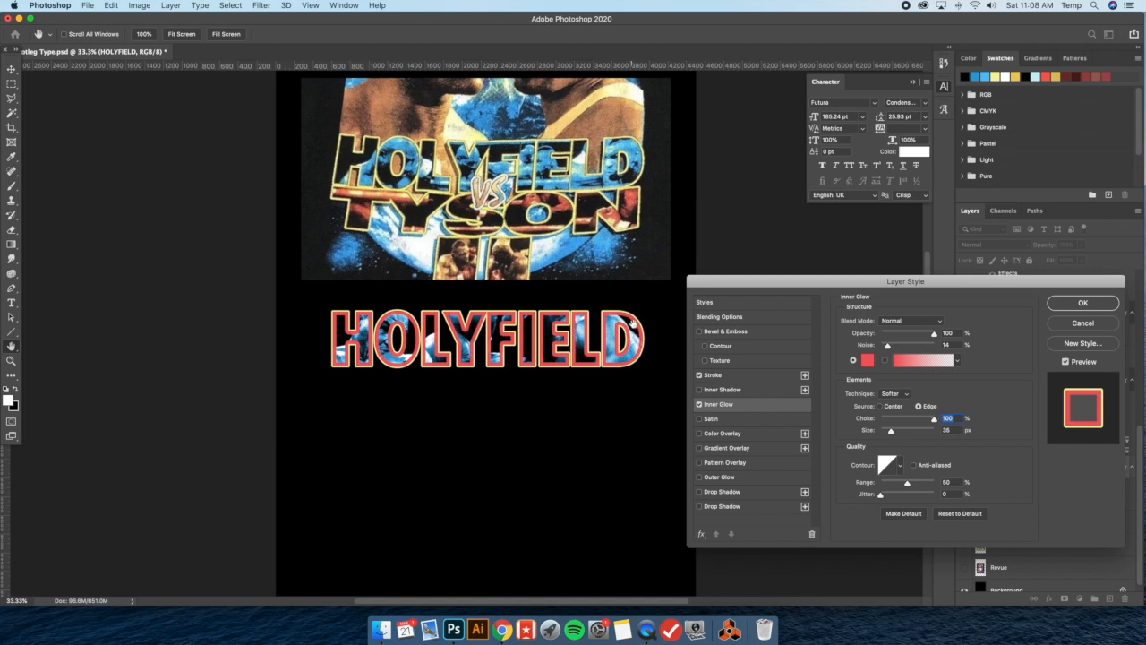
pyautogui.moveTo(890, 431); pyautogui.dragTo(885, 432)
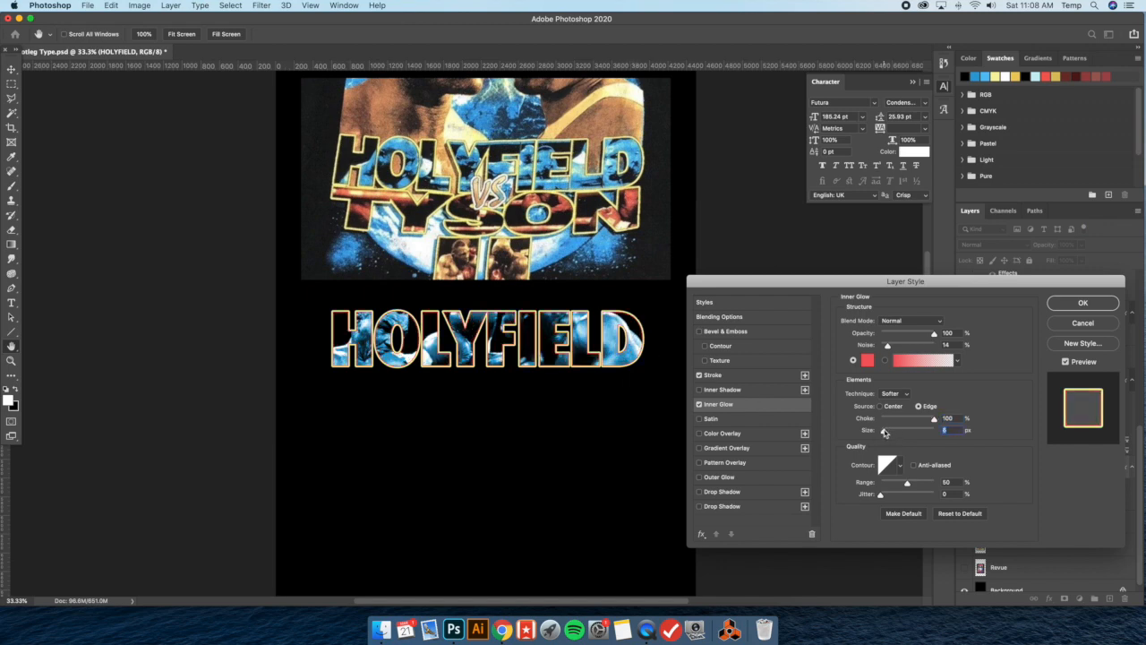
pyautogui.click(867, 360)
pyautogui.click(632, 429)
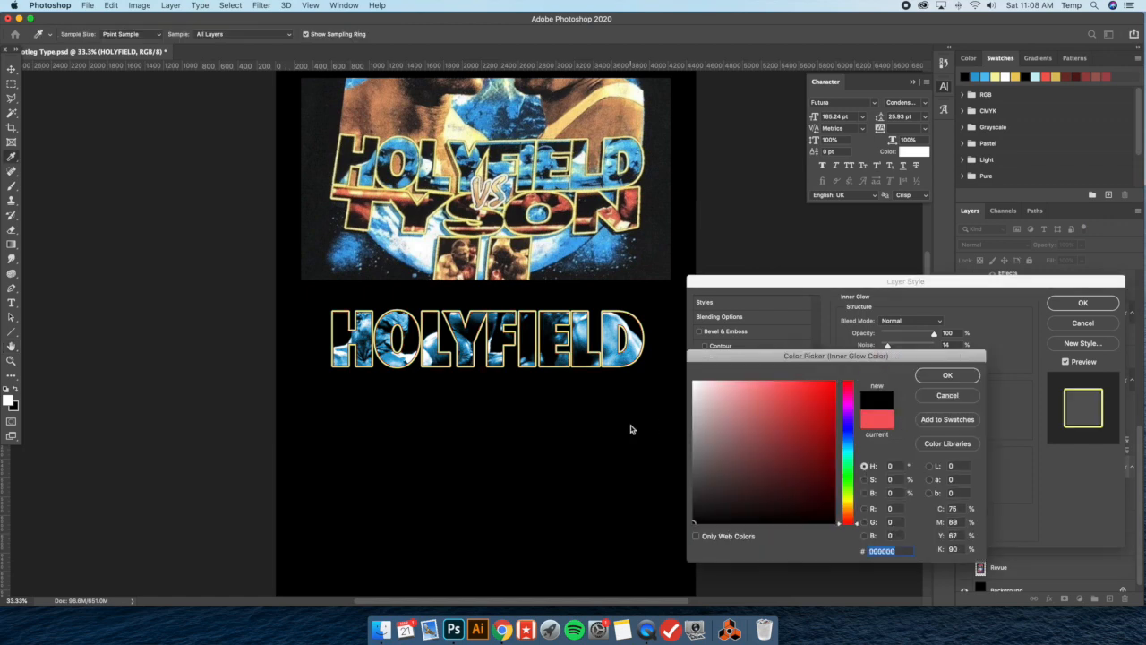
pyautogui.click(947, 375)
pyautogui.moveTo(885, 434); pyautogui.dragTo(884, 434)
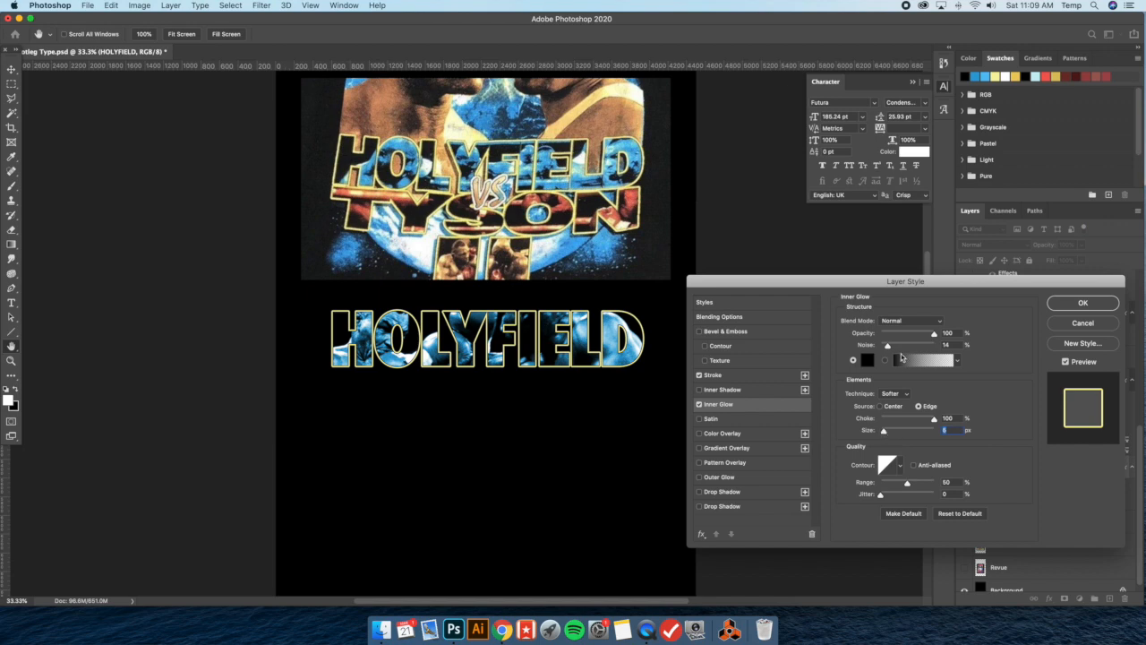
pyautogui.moveTo(934, 335)
pyautogui.mouseDown()
pyautogui.moveTo(901, 334)
pyautogui.moveTo(913, 334)
pyautogui.mouseUp()
pyautogui.moveTo(913, 336); pyautogui.dragTo(934, 335)
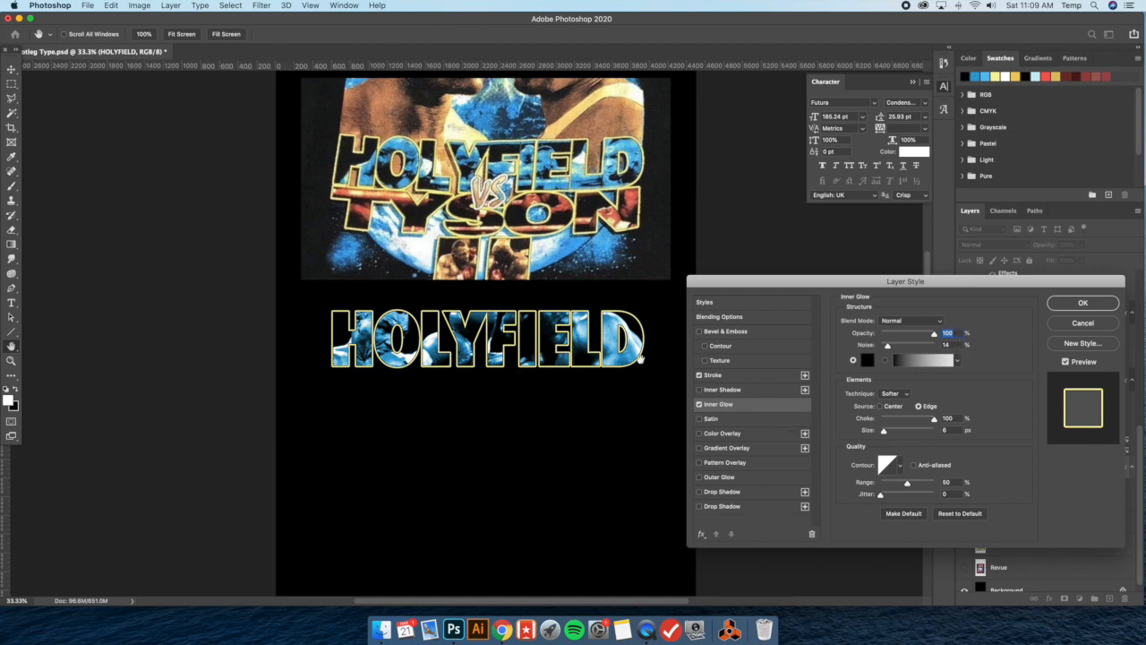
# Replace the HOLYFIELD text's Inner Glow with a black Inner Shadow in Normal mode at 100% opacity, 15 px distance and 0 px size
pyautogui.click(700, 405)
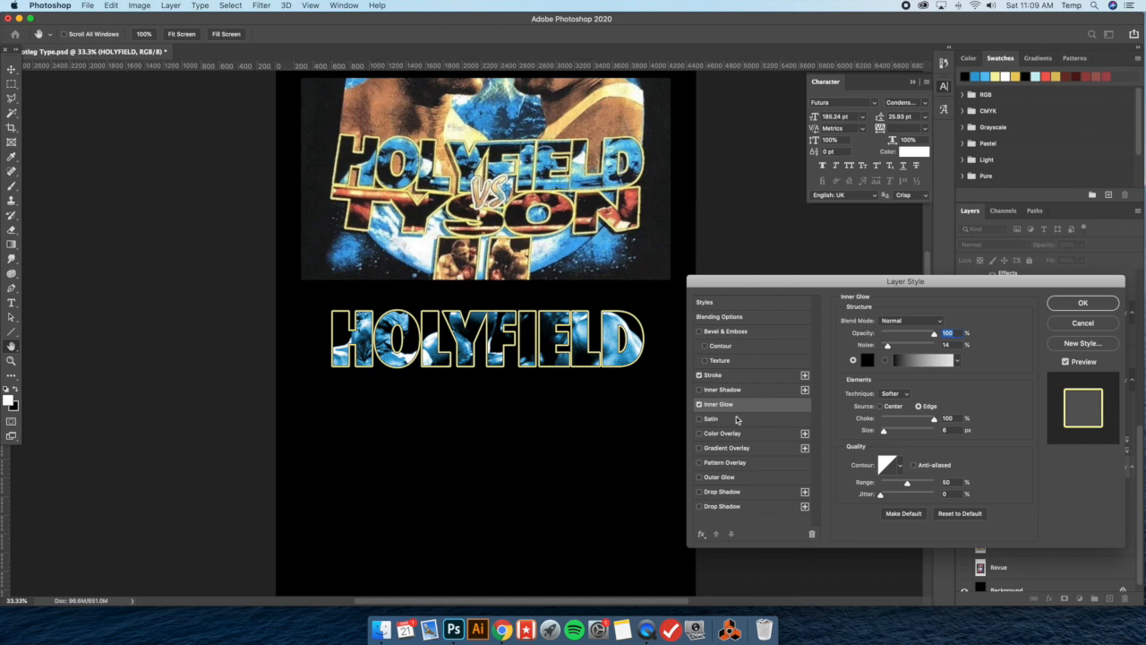
pyautogui.click(699, 404)
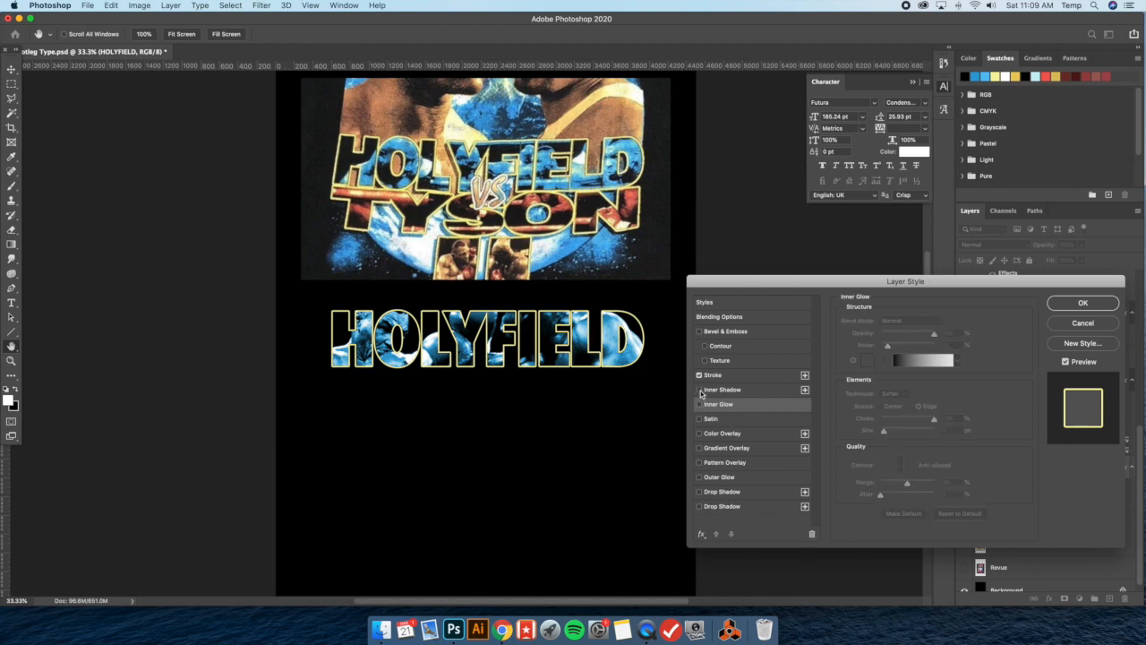
pyautogui.click(700, 391)
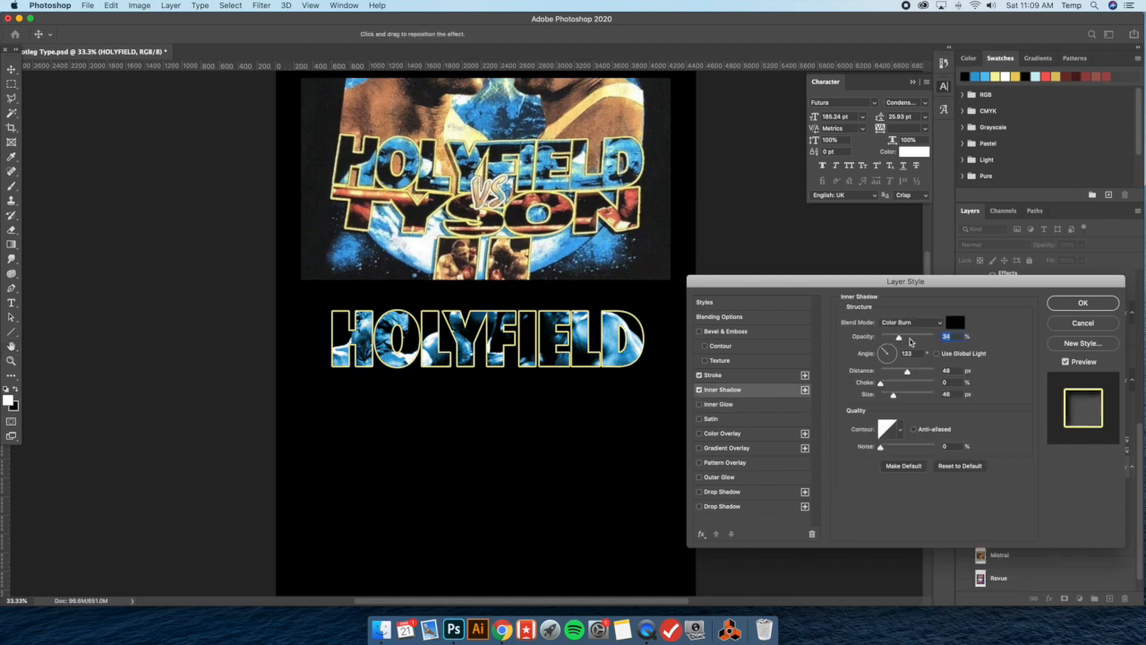
pyautogui.write('100')
pyautogui.click(909, 322)
pyautogui.click(900, 279)
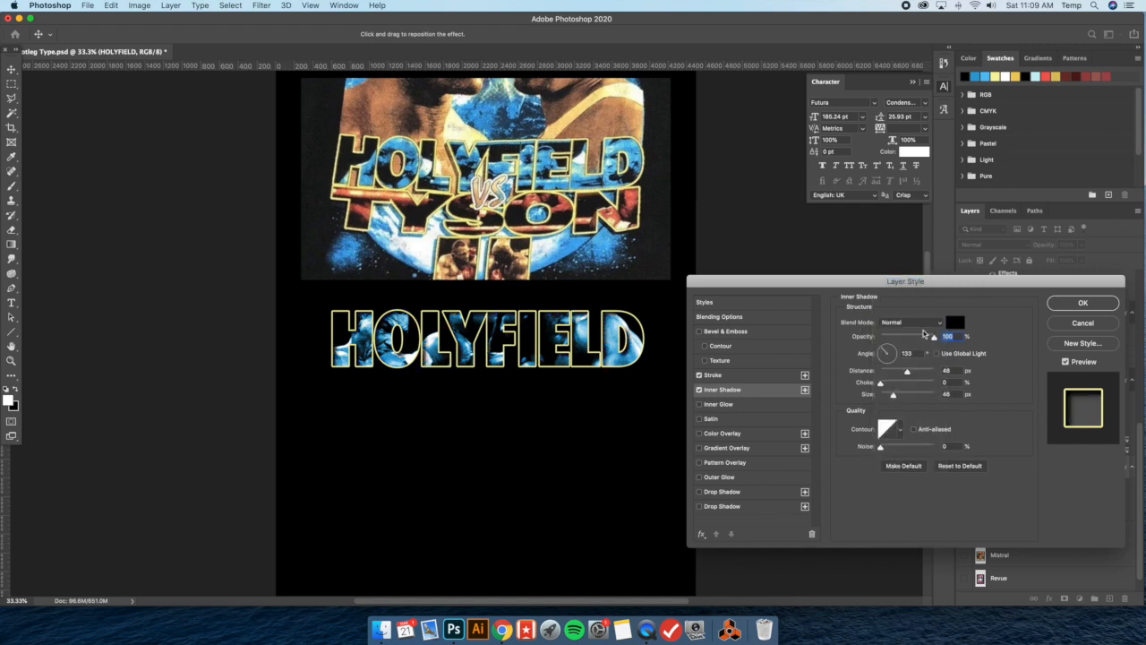
pyautogui.moveTo(894, 395); pyautogui.dragTo(848, 396)
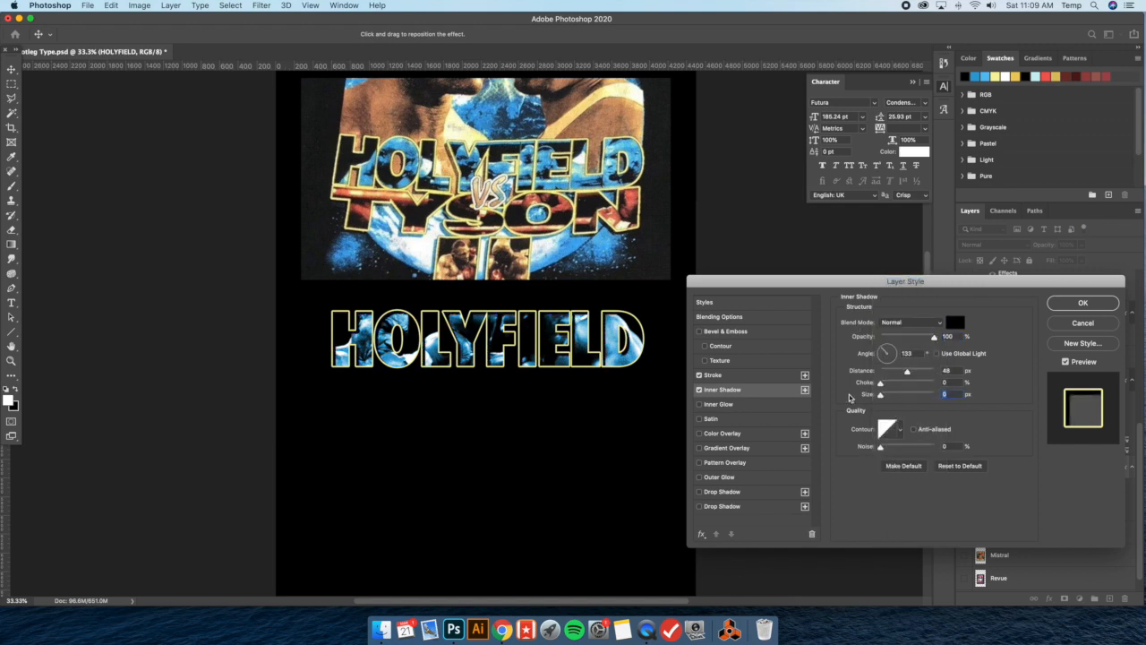
pyautogui.moveTo(907, 372); pyautogui.dragTo(888, 372)
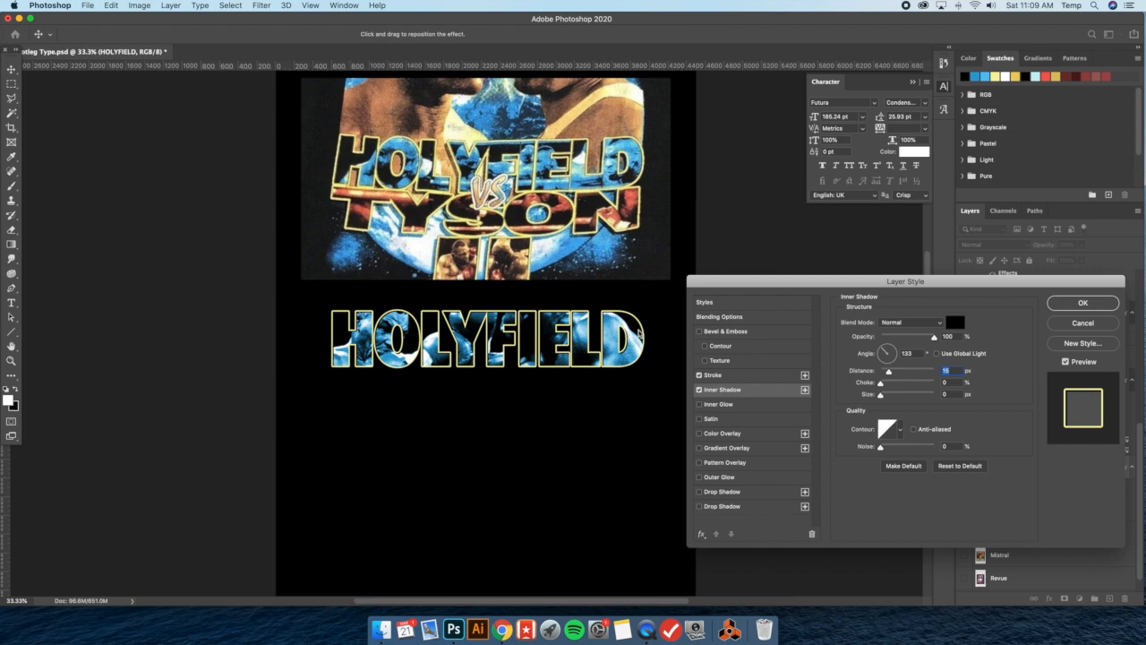
pyautogui.click(1083, 303)
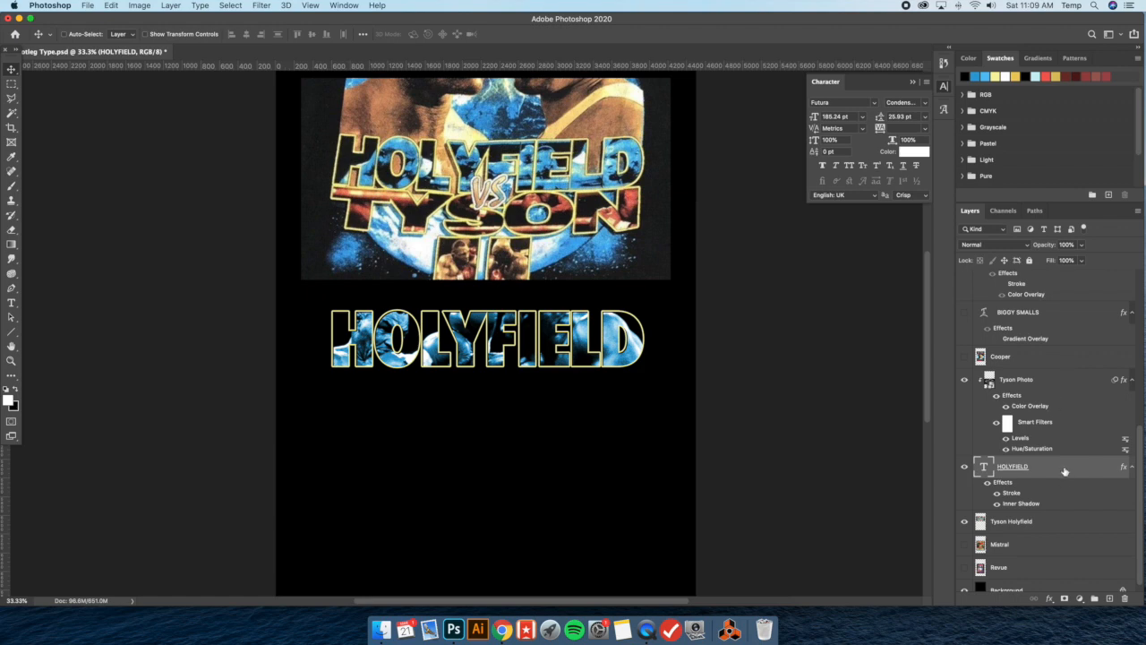
# Set the HOLYFIELD text's Inner Shadow angle to -29° and its distance to about 8 px
pyautogui.doubleClick(1064, 471)
pyautogui.click(767, 392)
pyautogui.moveTo(661, 322); pyautogui.dragTo(661, 322)
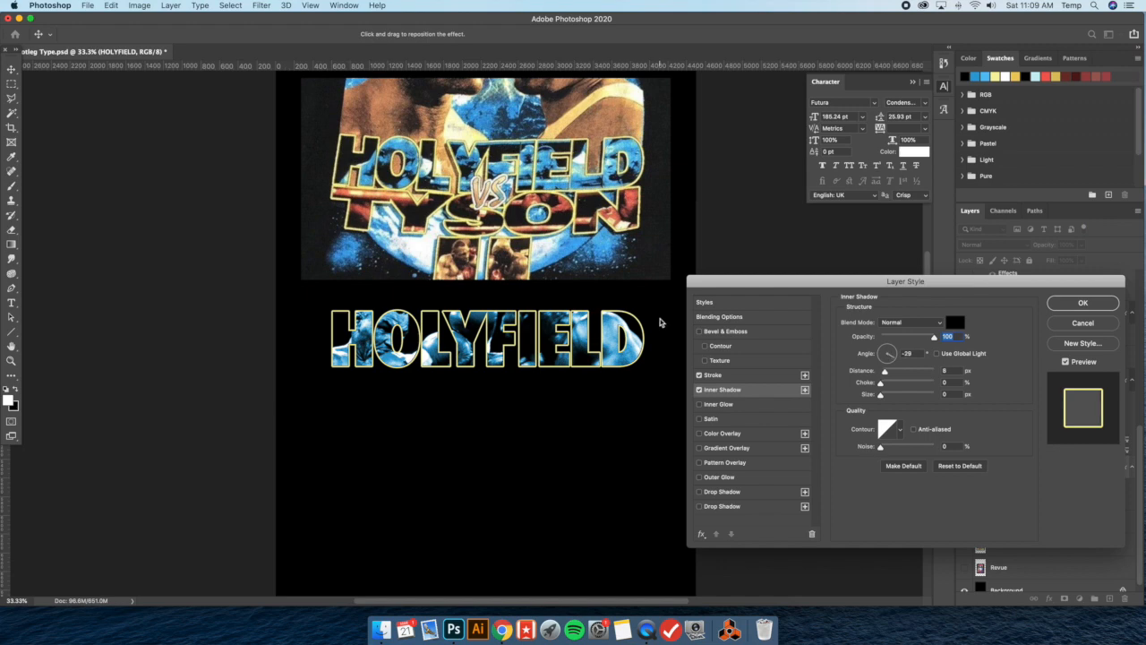
pyautogui.click(1082, 304)
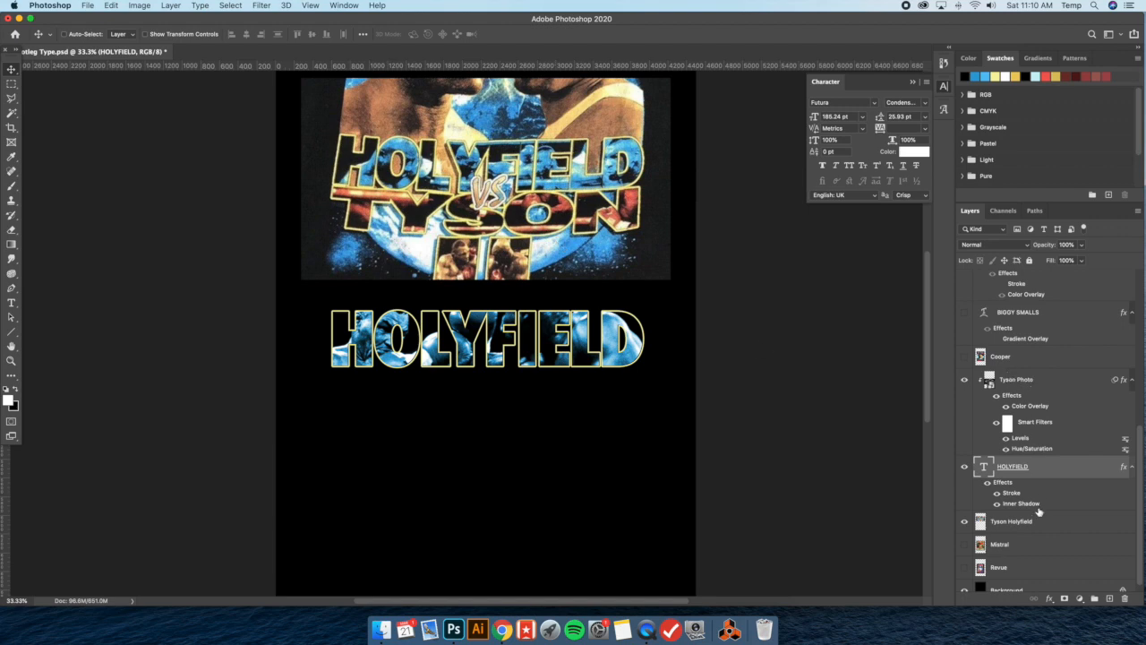
# Group the Tyson Photo and HOLYFIELD layers, and place a duplicate of the group directly below the original lettering
pyautogui.scroll(-1, 1038, 522)
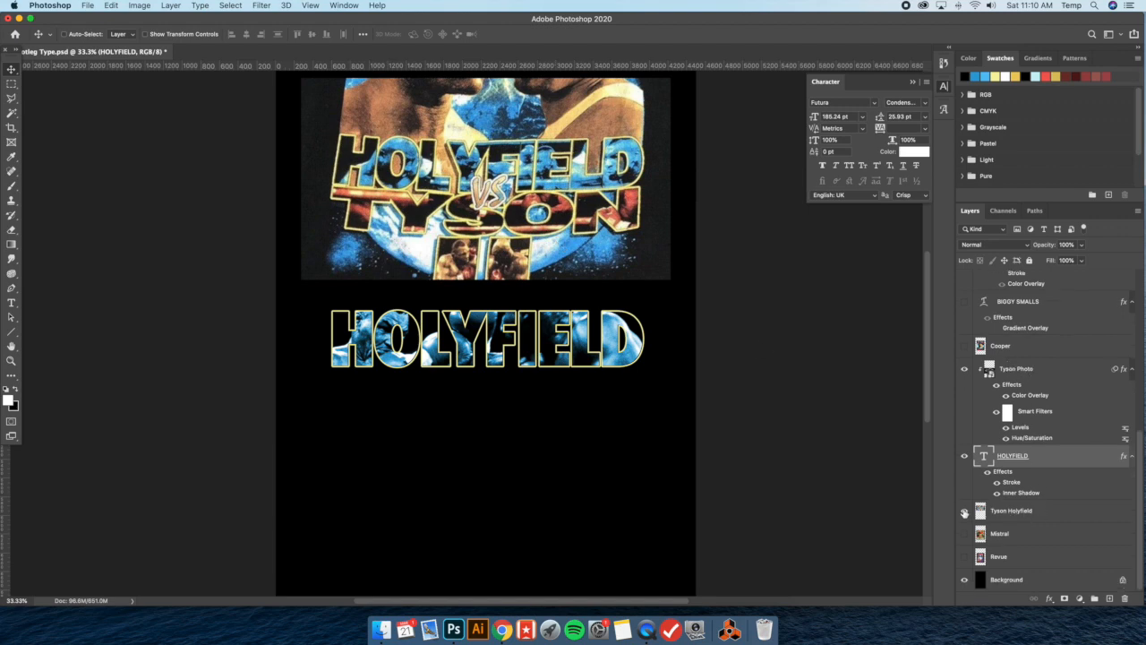
pyautogui.keyDown('shift'); pyautogui.click(1023, 370); pyautogui.keyUp('shift')
pyautogui.press('super+g')
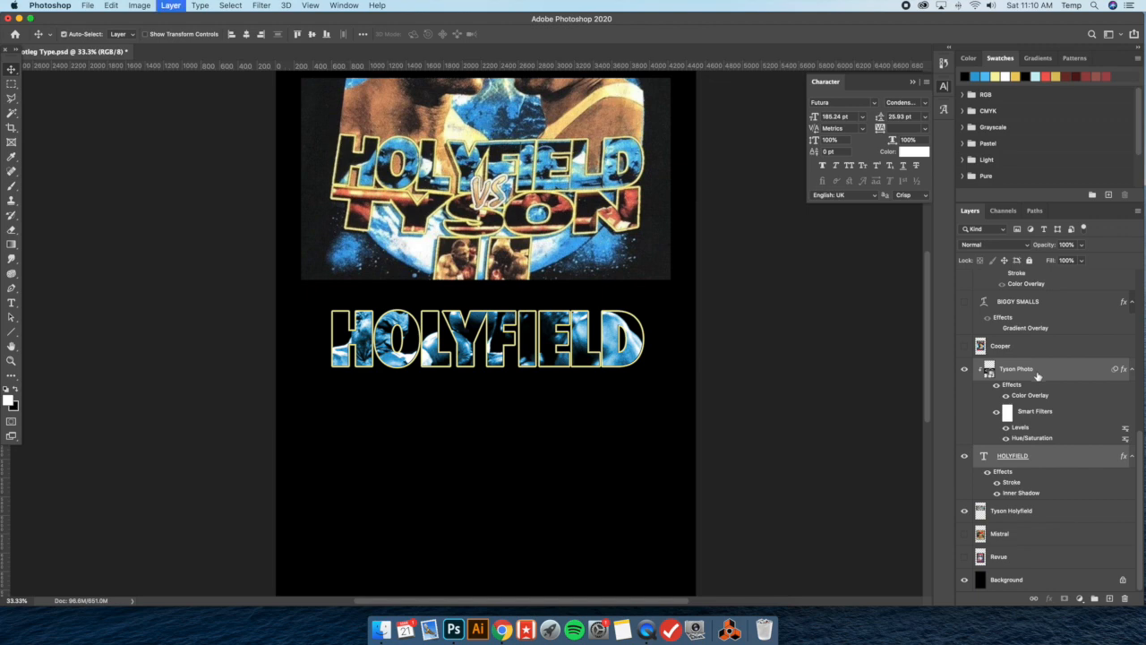
pyautogui.click(977, 492)
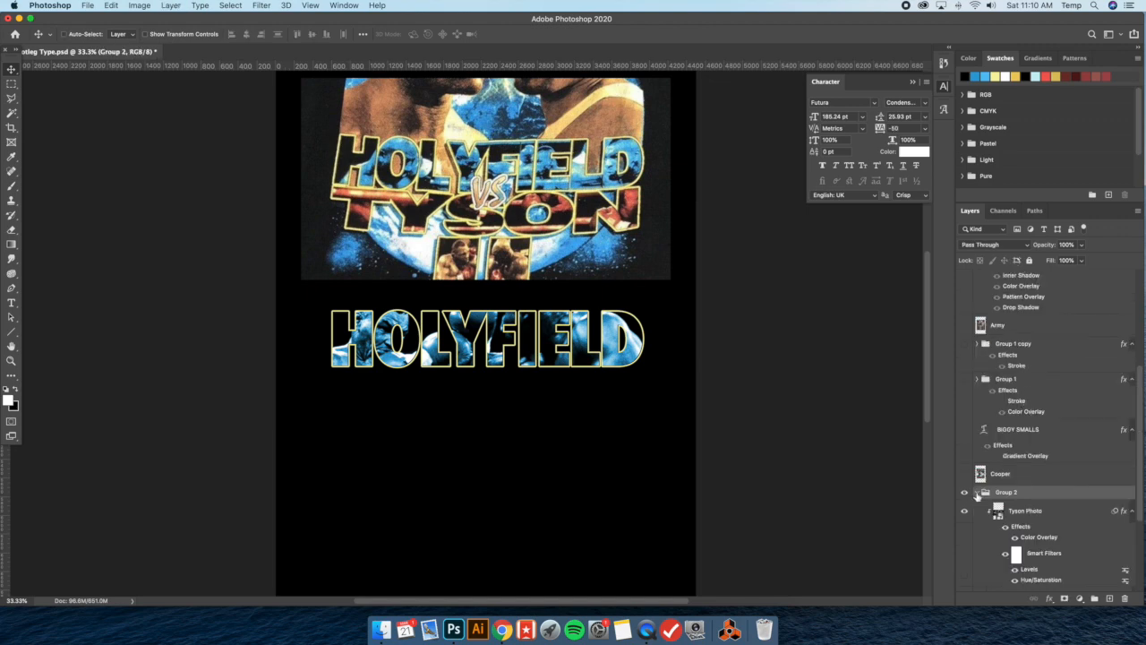
pyautogui.click(977, 493)
pyautogui.press('super+j')
pyautogui.moveTo(560, 341); pyautogui.dragTo(574, 380)
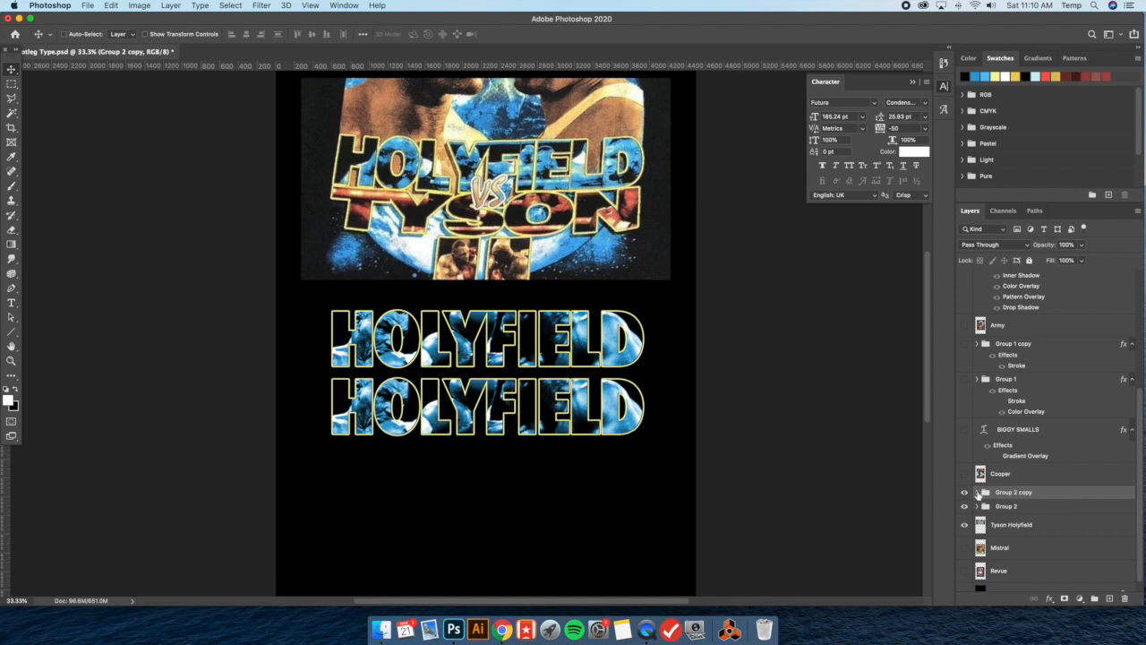
# Change the text in the duplicated lettering group to TYSON
pyautogui.click(977, 493)
pyautogui.scroll(-3, 994, 475)
pyautogui.click(1069, 458)
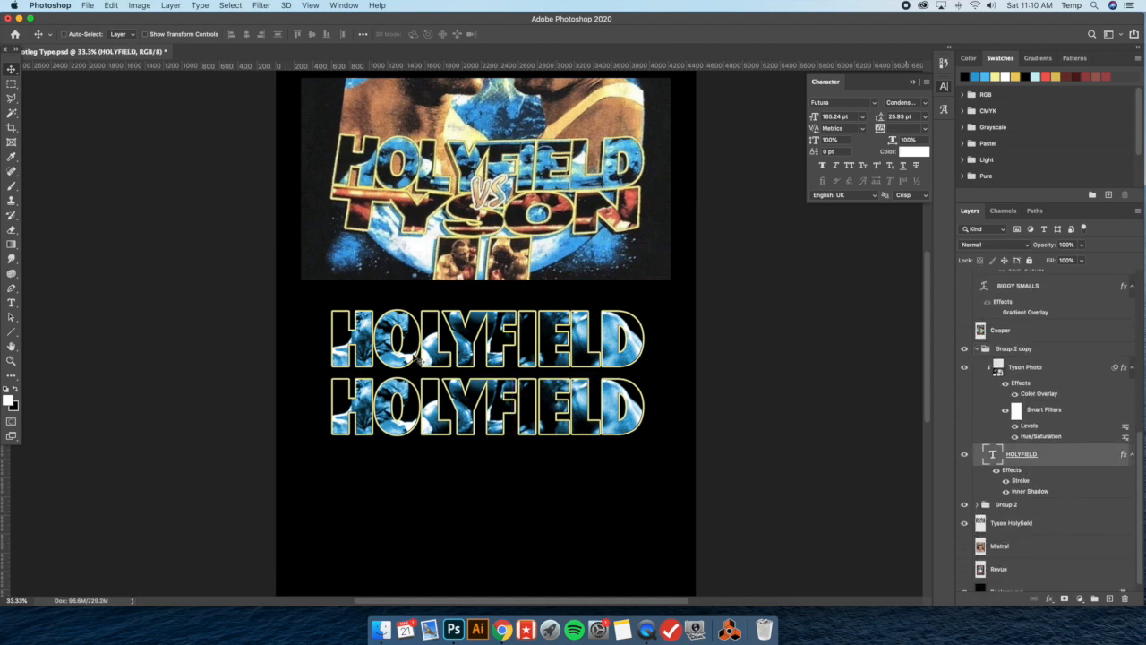
pyautogui.click(11, 303)
pyautogui.doubleClick(483, 414)
pyautogui.write('TYSON')
pyautogui.click(11, 69)
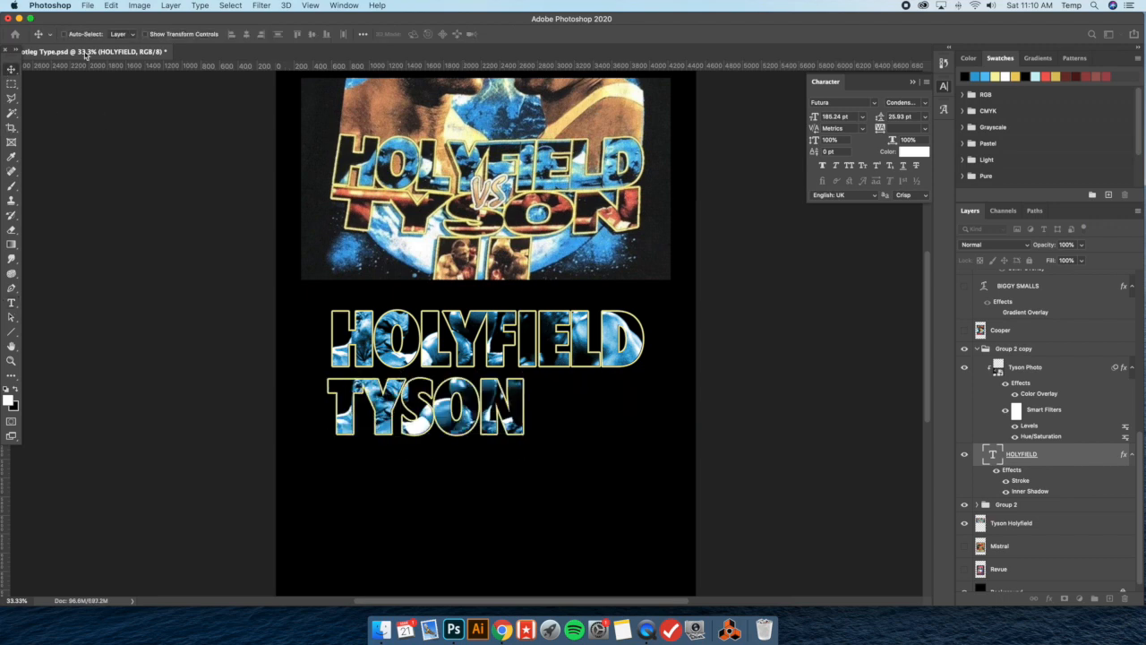
pyautogui.click(525, 407)
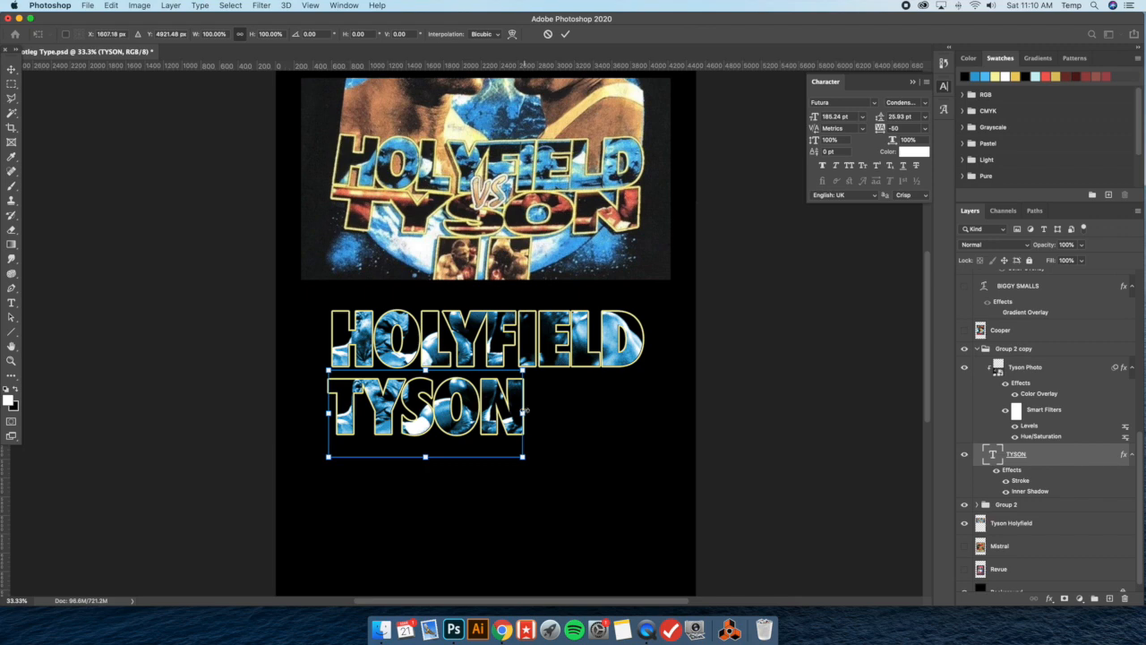
pyautogui.moveTo(525, 412); pyautogui.dragTo(643, 409)
pyautogui.press('super+z')
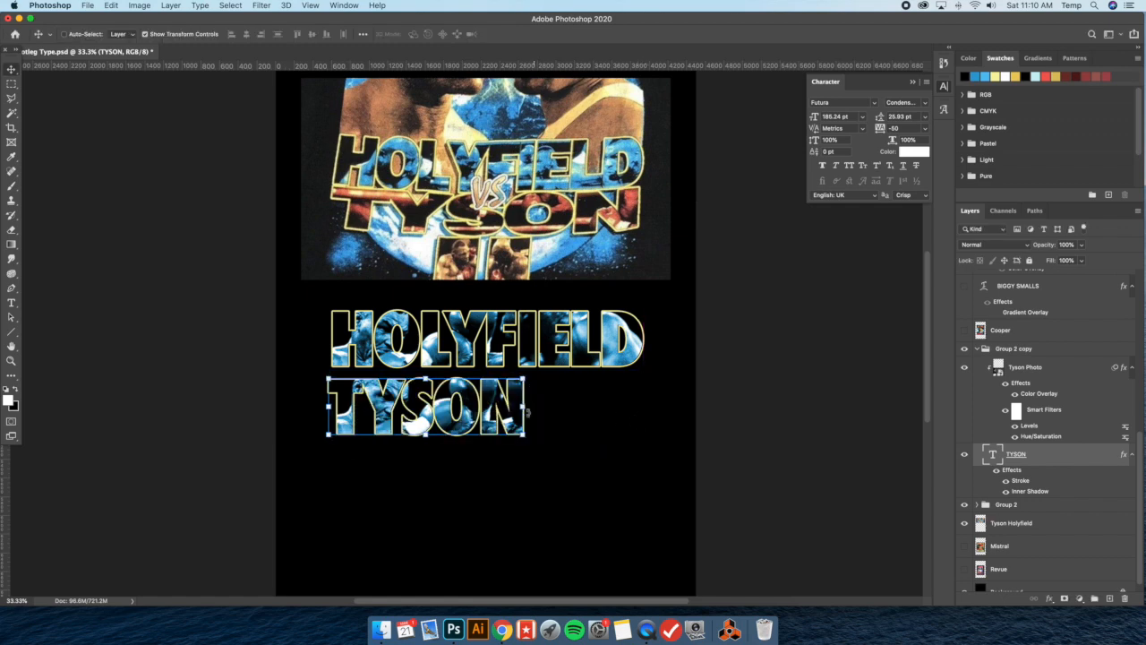
# Stretch the TYSON text horizontally so its edges line up with the HOLYFIELD lettering above
pyautogui.moveTo(523, 413)
pyautogui.mouseDown()
pyautogui.moveTo(670, 414)
pyautogui.moveTo(524, 411)
pyautogui.mouseUp()
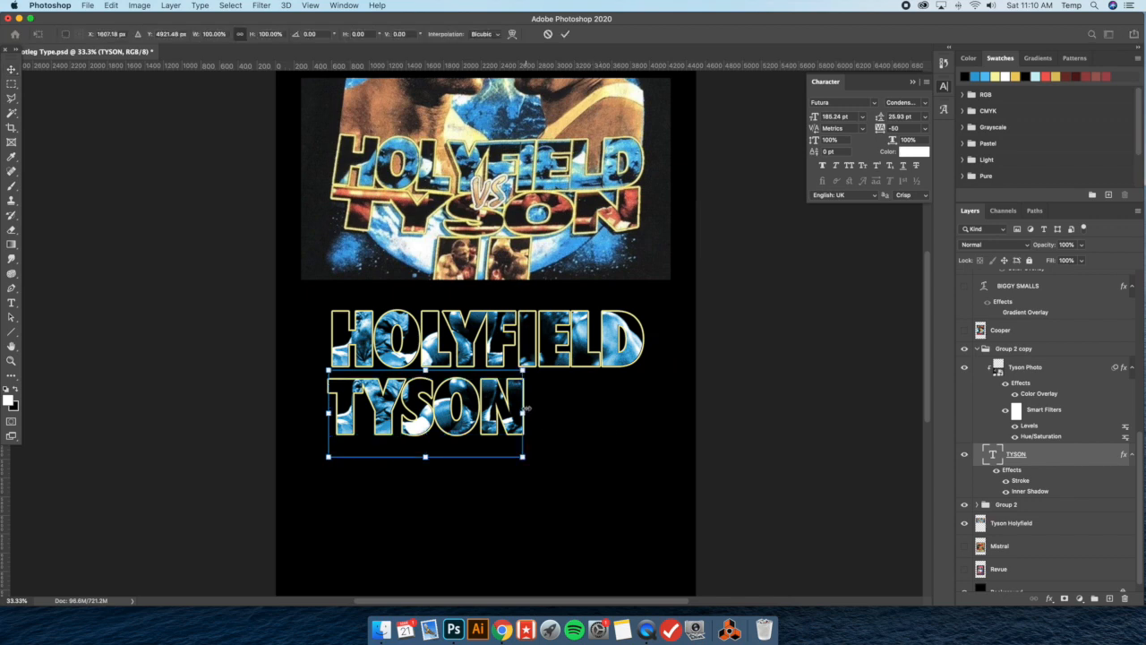
pyautogui.hscroll(3, 526, 409)
pyautogui.hscroll(-5, 485, 415)
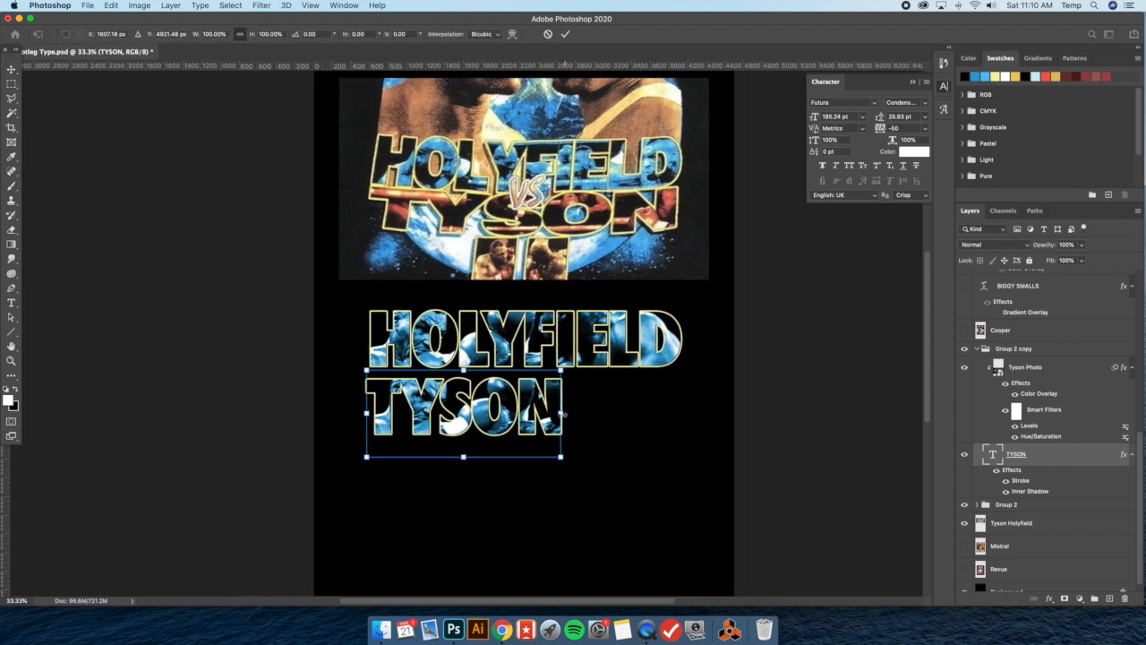
pyautogui.moveTo(562, 414); pyautogui.dragTo(683, 413)
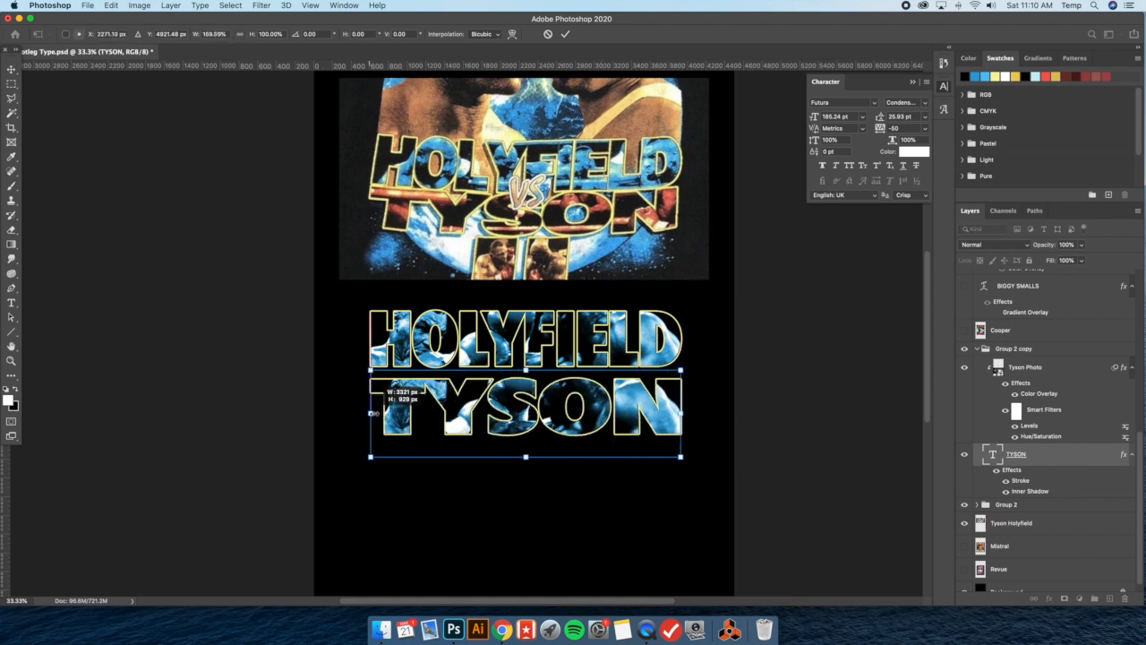
pyautogui.moveTo(366, 413); pyautogui.dragTo(370, 413)
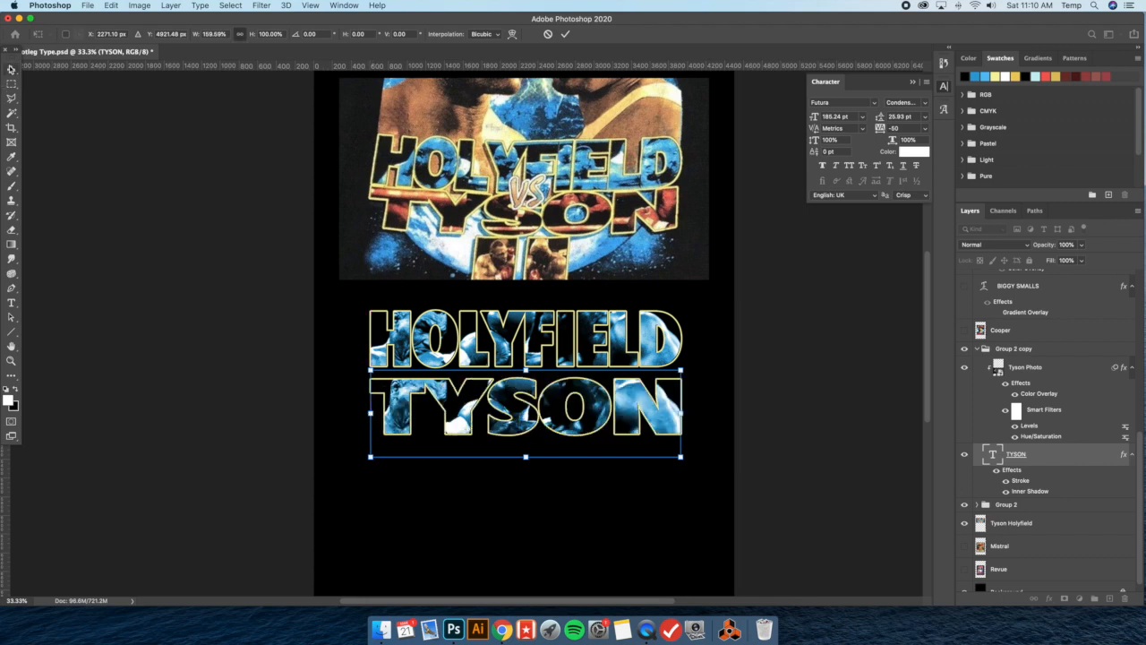
pyautogui.press('Return')
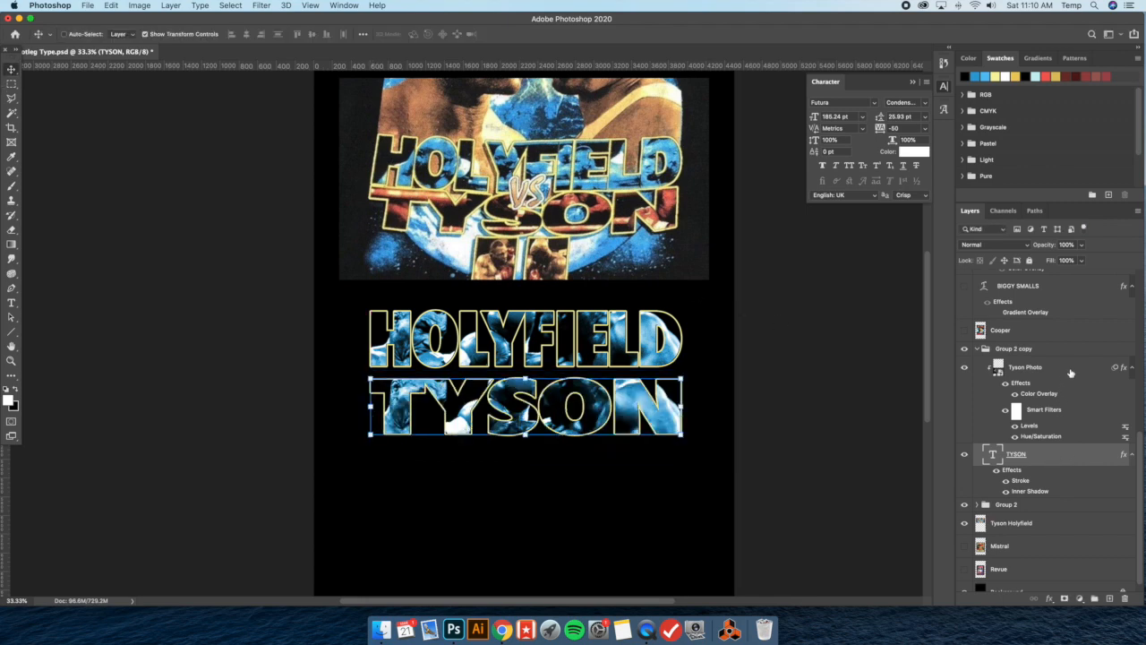
# Change the TYSON photo's Color Overlay to the dark red a83626, starting from the red sampled in the reference lettering
pyautogui.doubleClick(1070, 373)
pyautogui.click(738, 435)
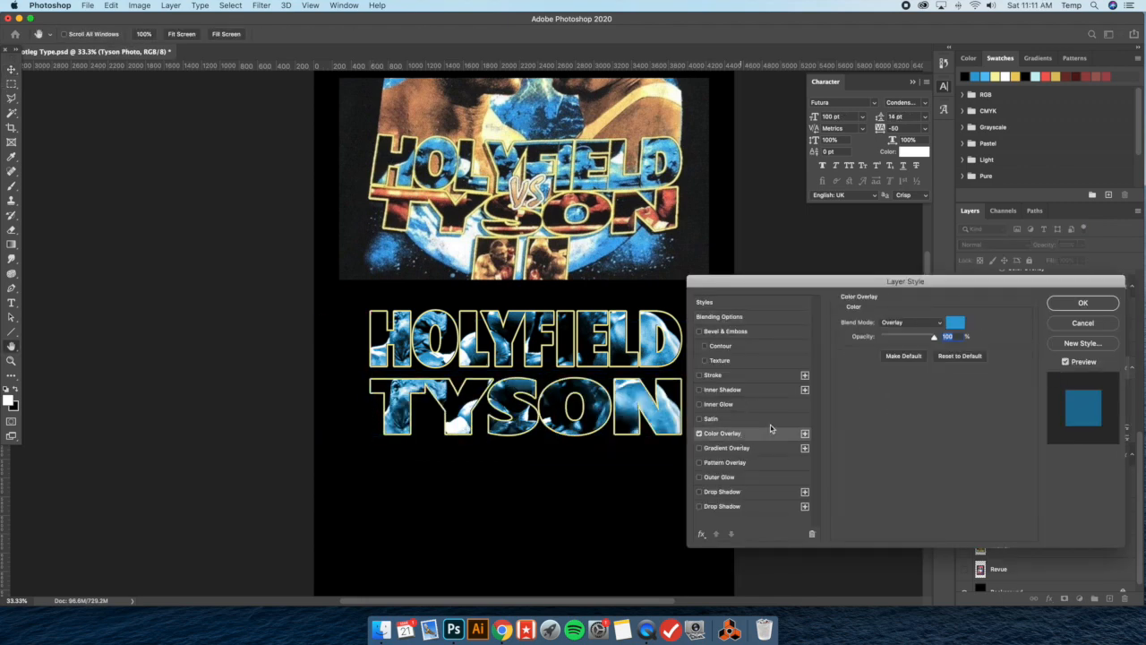
pyautogui.click(953, 323)
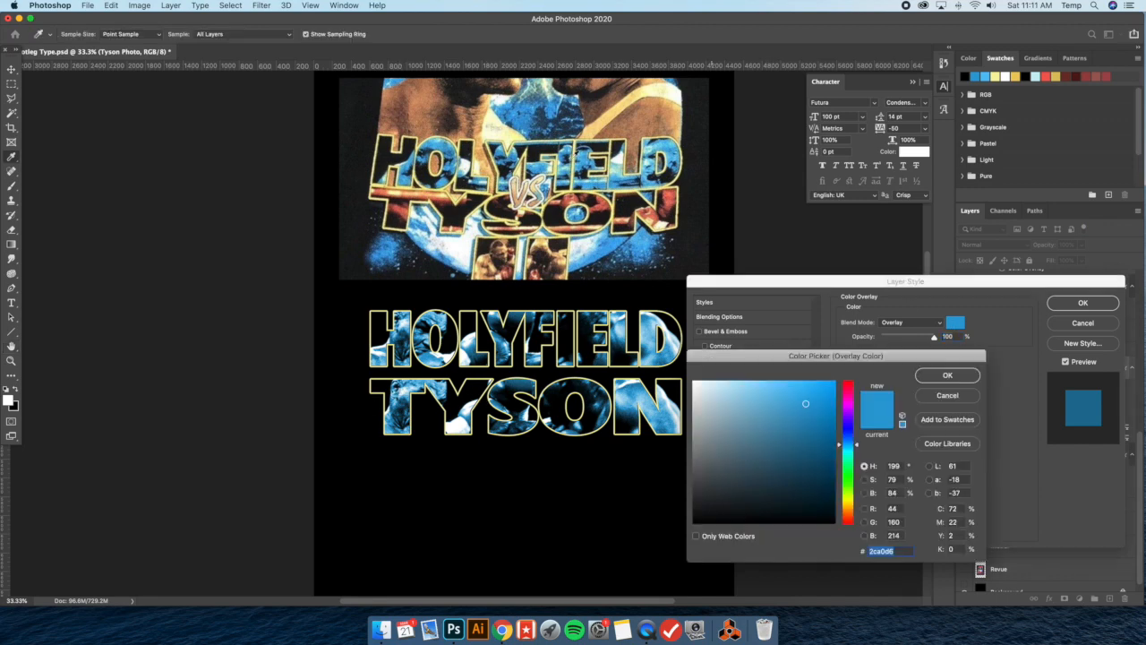
pyautogui.click(605, 206)
pyautogui.click(605, 205)
pyautogui.moveTo(777, 412); pyautogui.dragTo(805, 429)
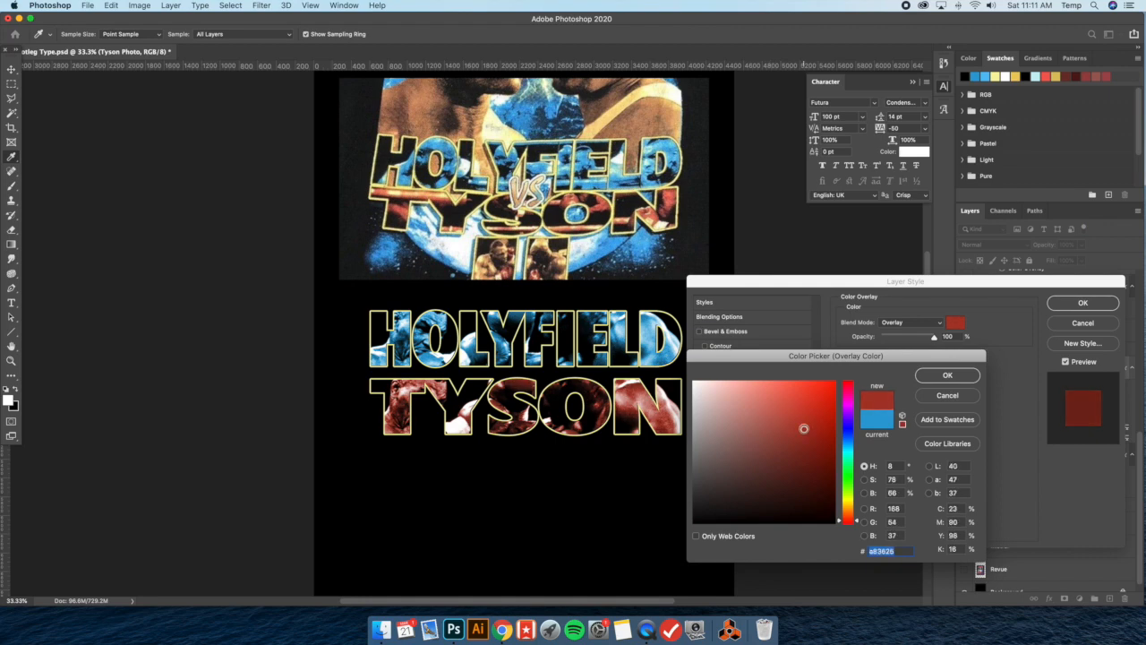
pyautogui.click(947, 377)
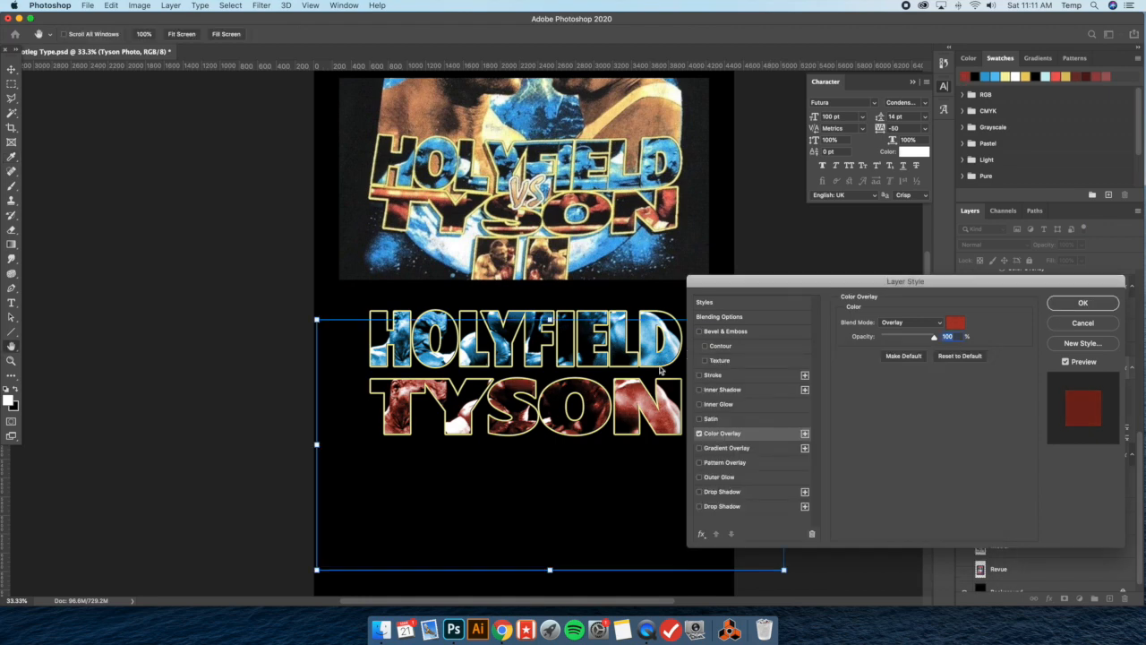
pyautogui.click(1083, 302)
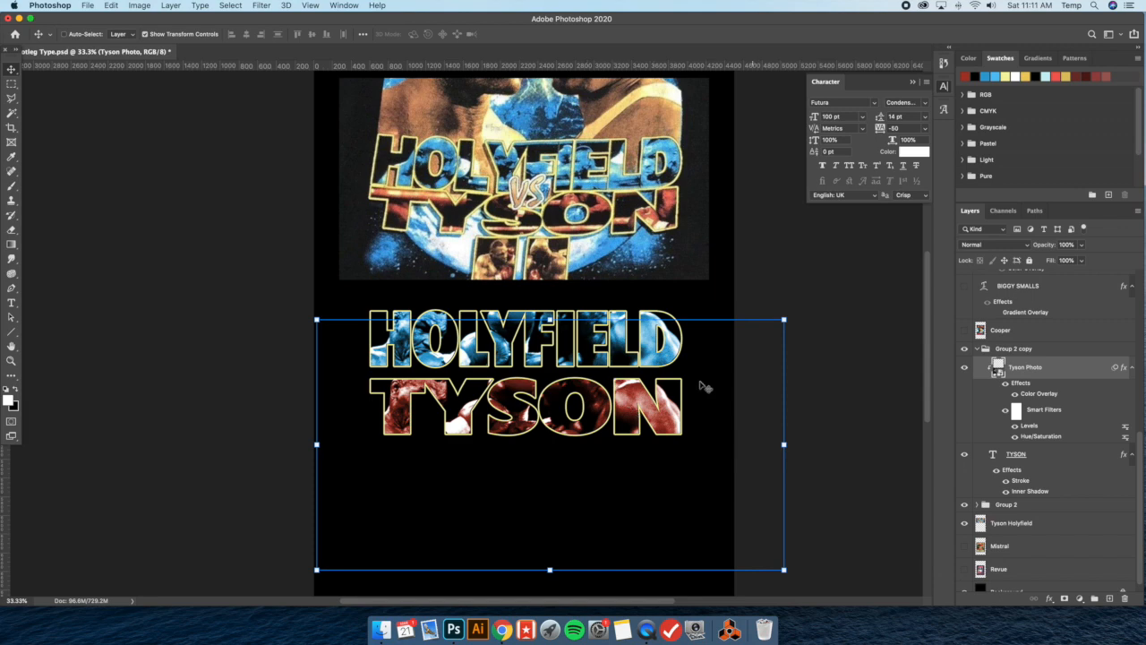
# Flip the photo inside the TYSON lettering horizontally and shift it left and slightly up
pyautogui.moveTo(660, 373); pyautogui.dragTo(659, 398)
pyautogui.press('super+t')
pyautogui.rightClick(559, 334)
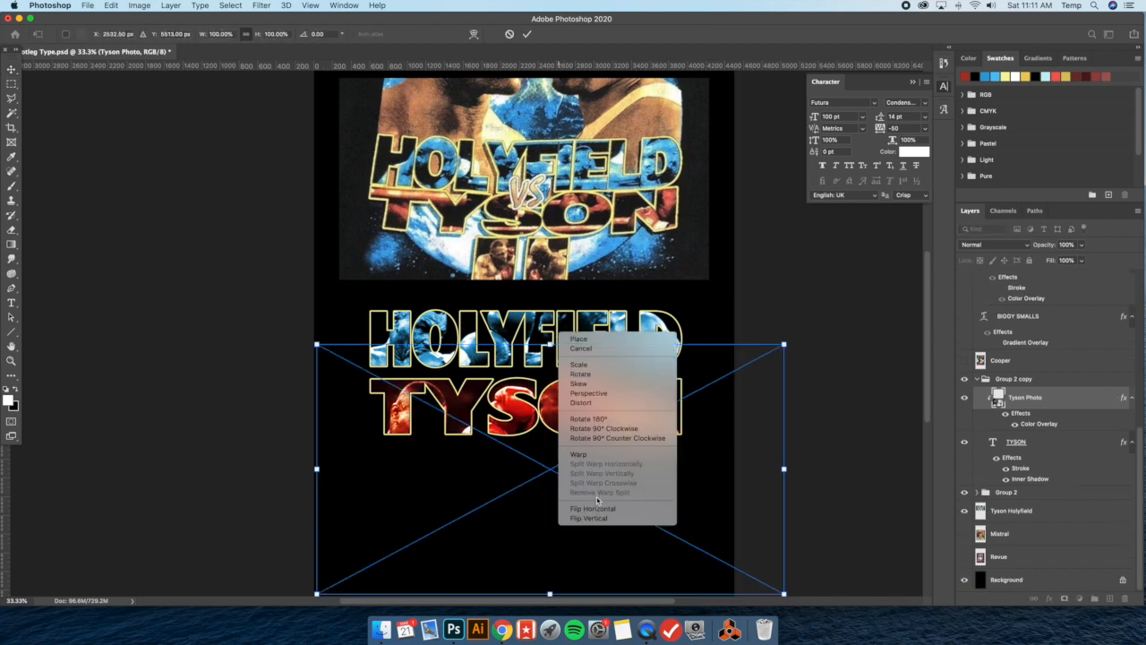
pyautogui.click(596, 508)
pyautogui.moveTo(626, 417); pyautogui.dragTo(578, 405)
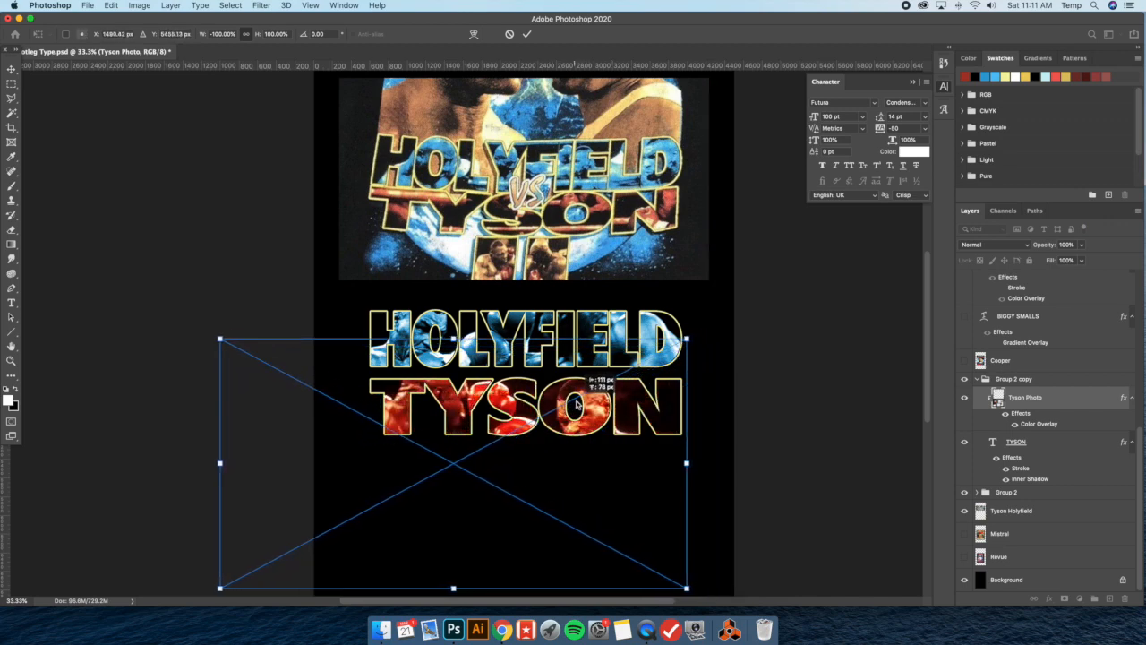
# Resize and reposition the flipped photo so it fills the TYSON lettering, and hide the transform controls
pyautogui.moveTo(686, 338); pyautogui.dragTo(660, 392)
pyautogui.moveTo(758, 316); pyautogui.dragTo(759, 315)
pyautogui.moveTo(210, 315); pyautogui.dragTo(213, 317)
pyautogui.moveTo(634, 374); pyautogui.dragTo(635, 380)
pyautogui.click(12, 71)
pyautogui.click(146, 34)
pyautogui.moveTo(673, 394); pyautogui.dragTo(691, 402)
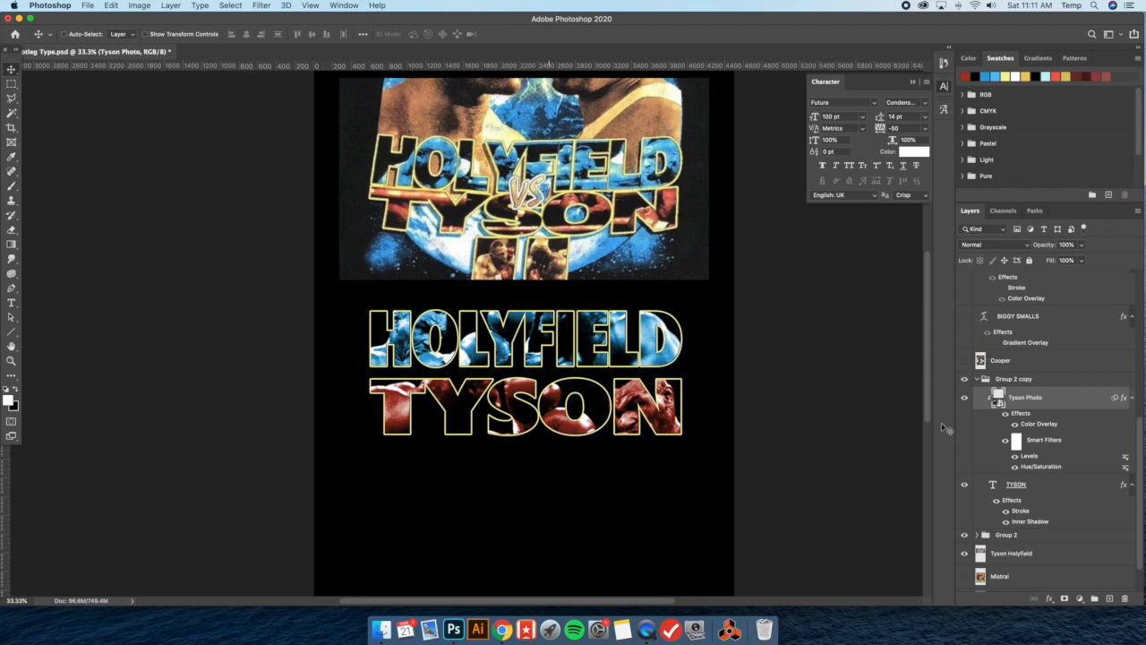
# Group the HOLYFIELD and TYSON lettering groups together and add a black Drop Shadow in Normal mode at 41% opacity
pyautogui.click(978, 380)
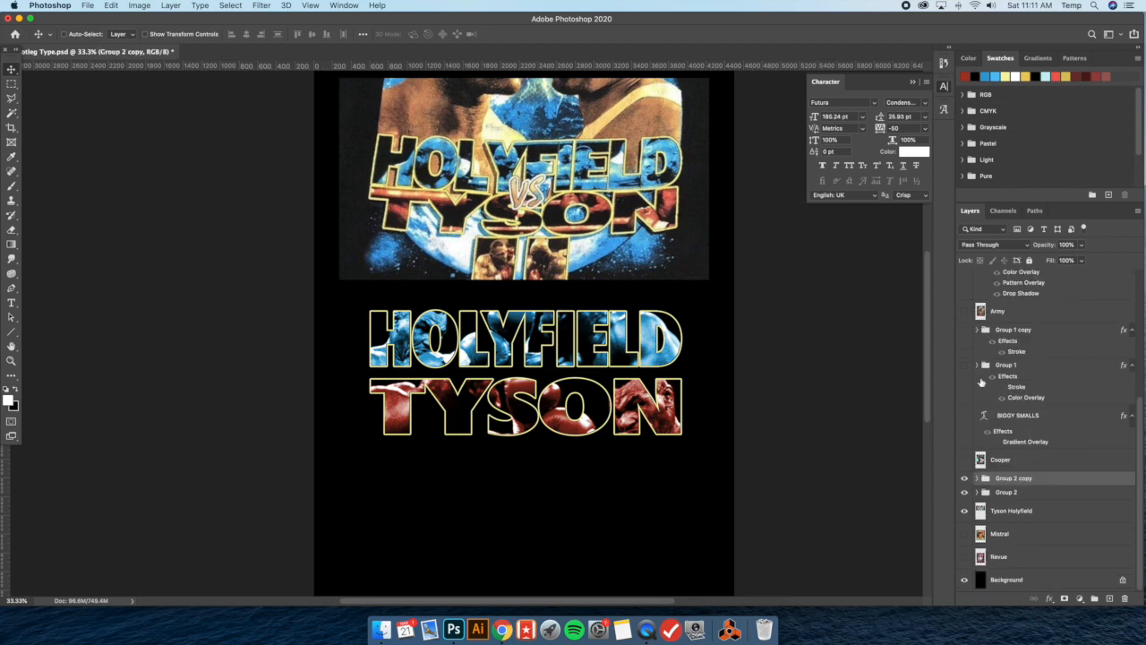
pyautogui.click(1019, 495)
pyautogui.press('super+g')
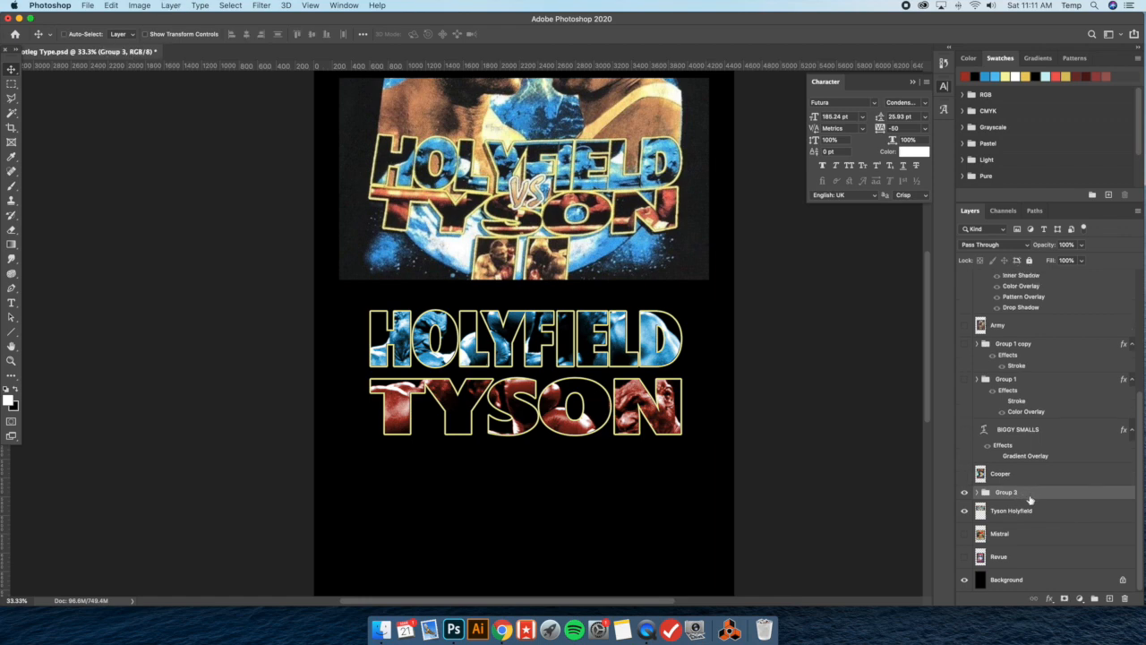
pyautogui.doubleClick(1043, 497)
pyautogui.click(725, 507)
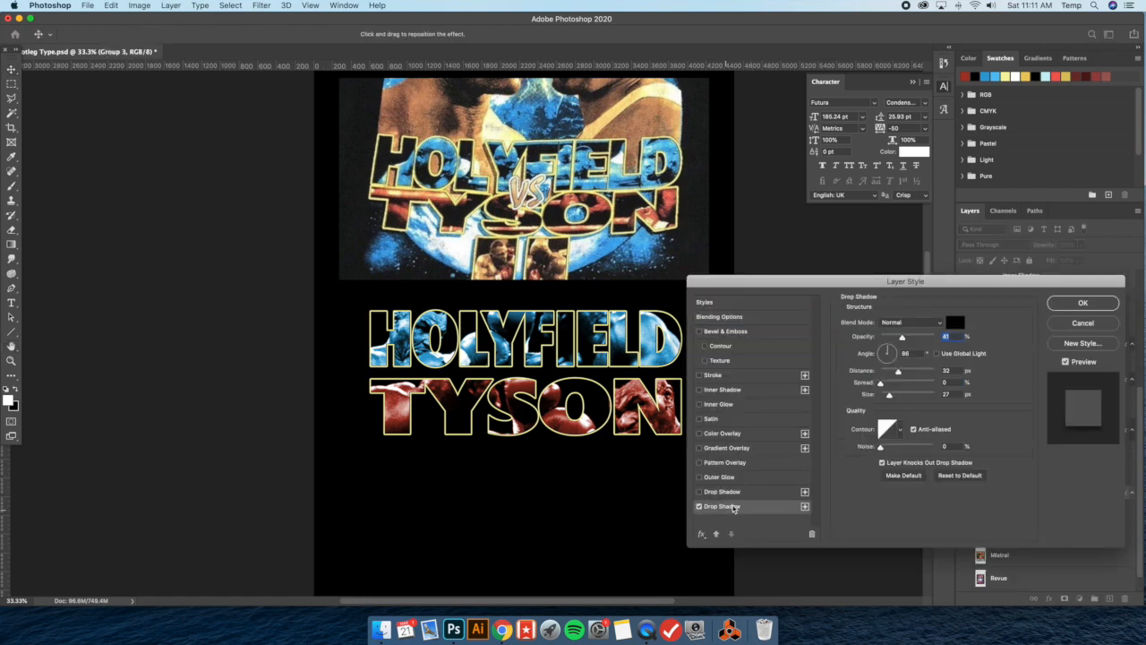
pyautogui.click(1062, 303)
# Place the lettering over the reference image and set its Drop Shadow to 50% opacity and about 38 px distance, cast toward the lower right
pyautogui.scroll(3, 586, 349)
pyautogui.moveTo(582, 422); pyautogui.dragTo(600, 213)
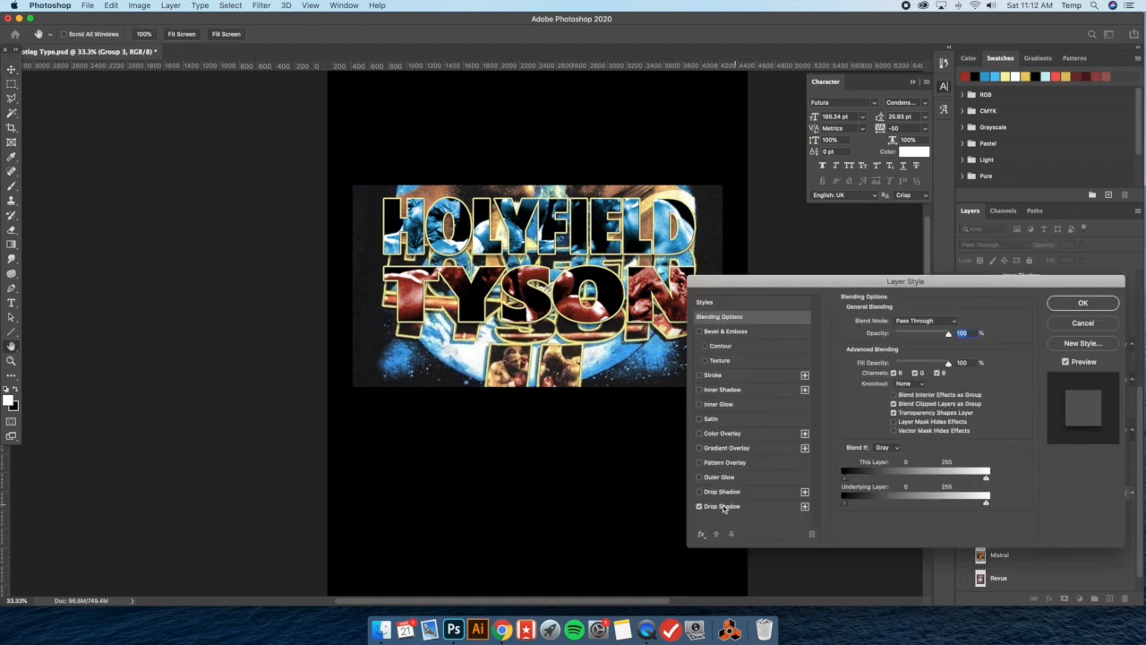
pyautogui.click(723, 507)
pyautogui.moveTo(917, 336); pyautogui.dragTo(694, 255)
pyautogui.write('60')
pyautogui.moveTo(701, 247); pyautogui.dragTo(697, 244)
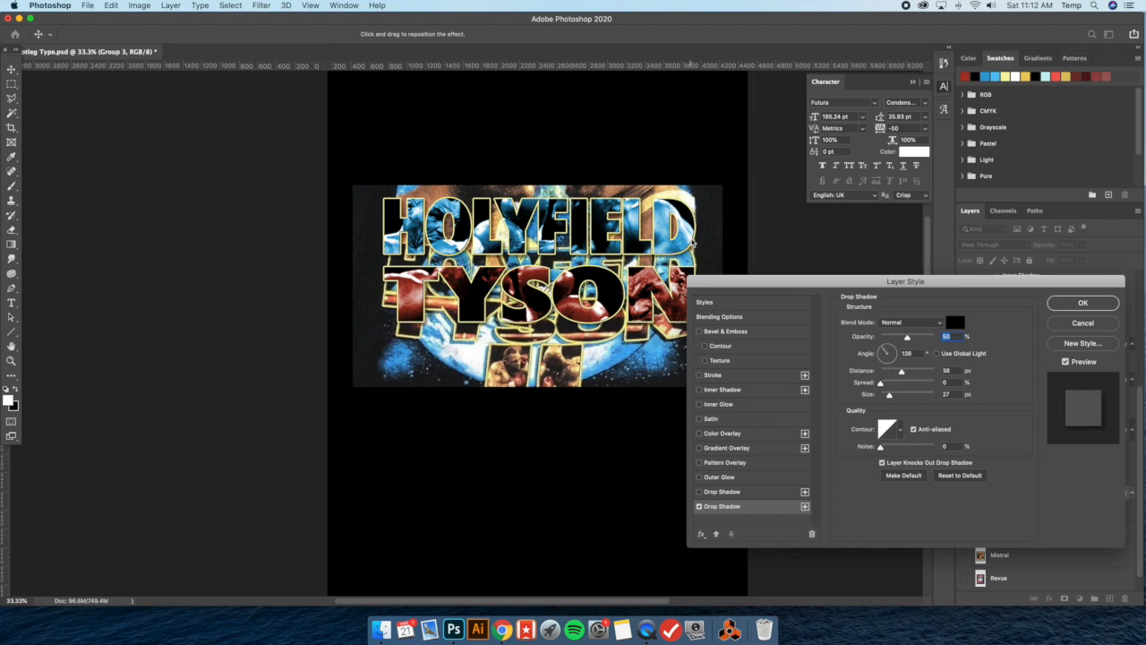
pyautogui.click(1083, 303)
# Move the combined HOLYFIELD and TYSON lettering back to just below the reference image
pyautogui.moveTo(612, 226); pyautogui.dragTo(620, 385)
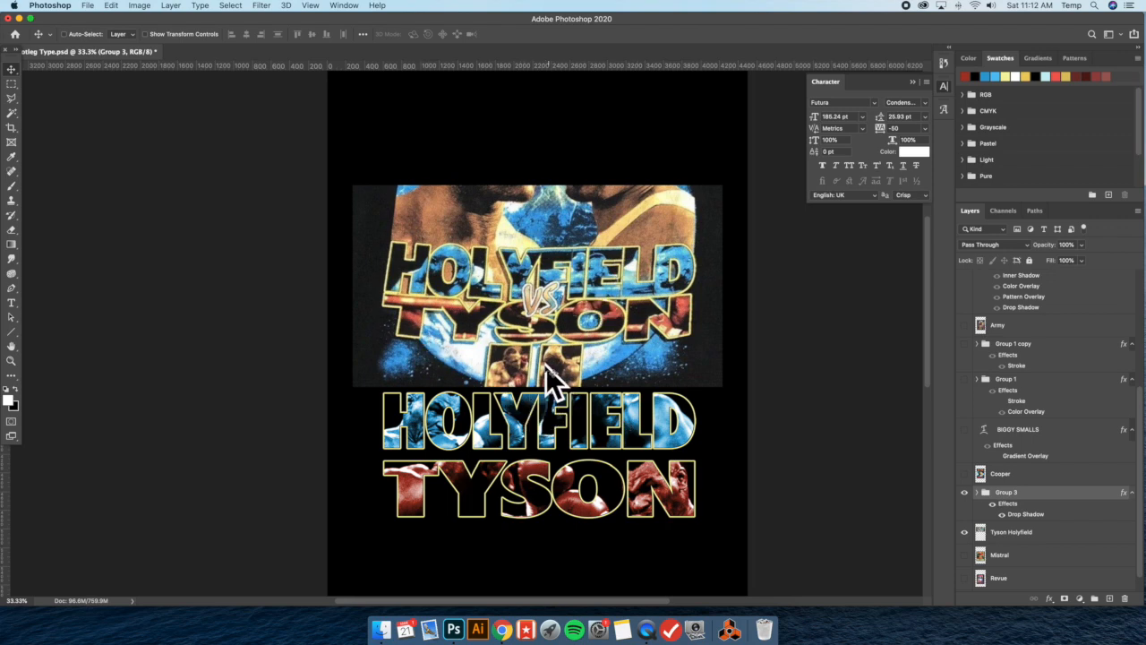
pyautogui.hscroll(2, 460, 407)
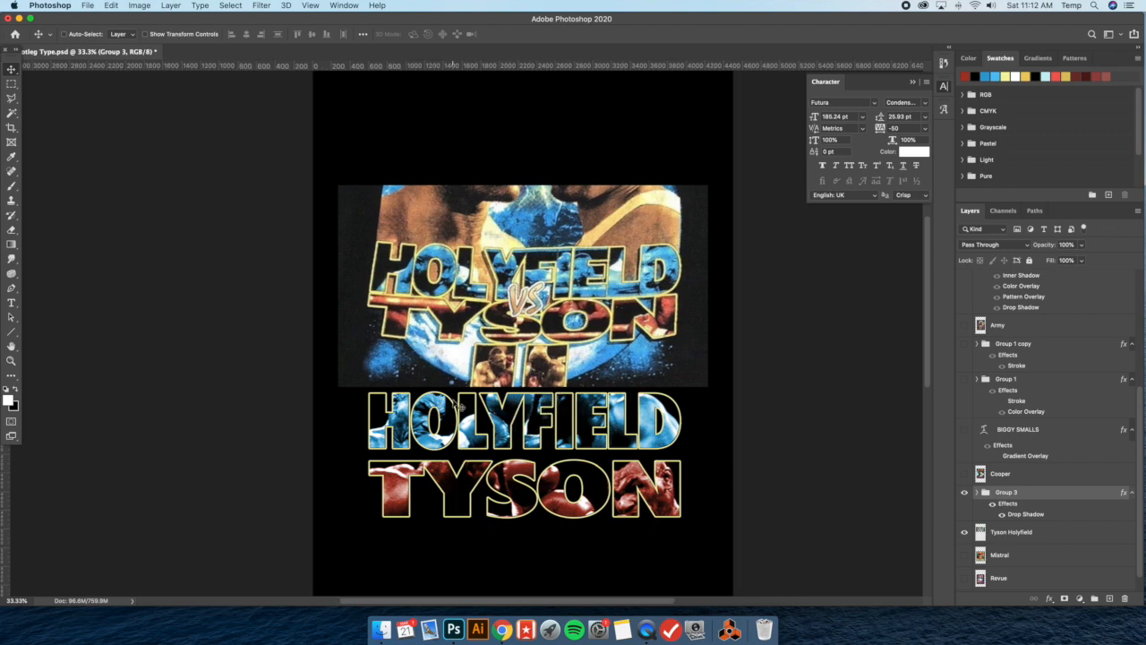
pyautogui.hscroll(2, 459, 408)
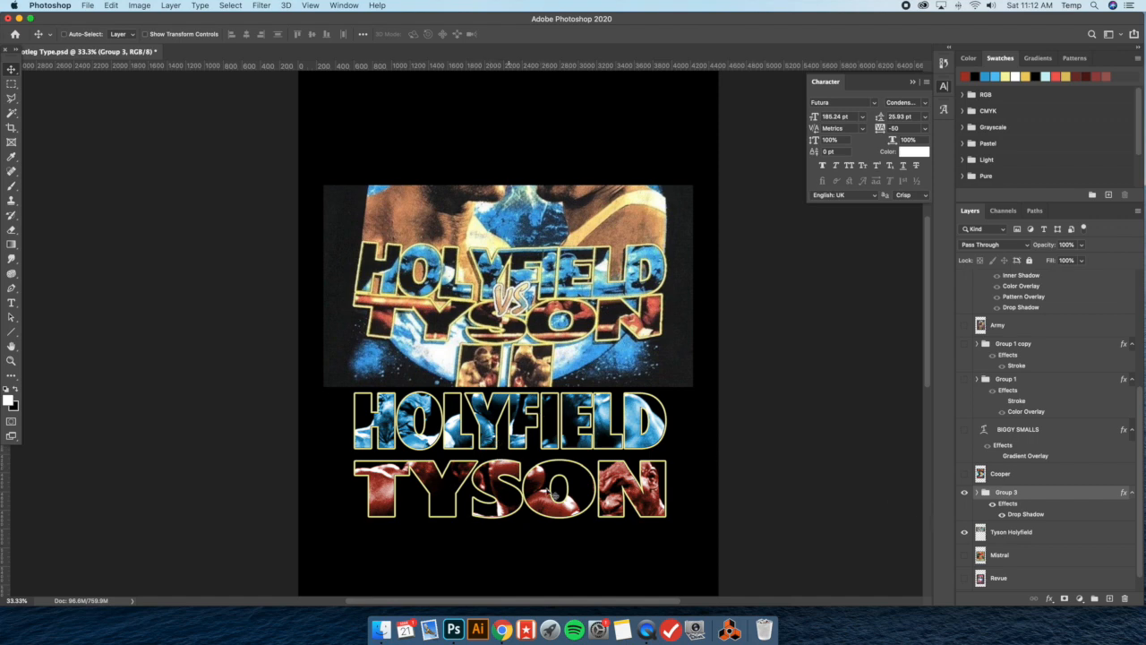
# Hide Group 3 and the Tyson Holyfield reference, show the Mistral reference layer, and move that reference image up slightly
pyautogui.click(966, 493)
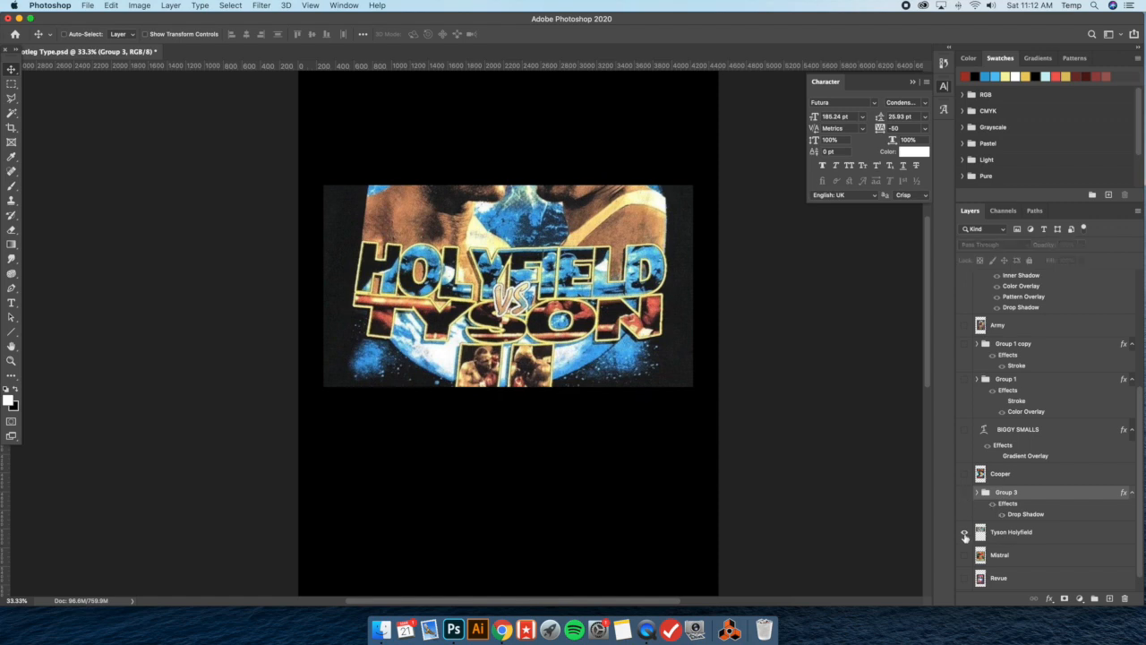
pyautogui.click(966, 532)
pyautogui.scroll(-1, 983, 535)
pyautogui.click(965, 536)
pyautogui.click(1046, 534)
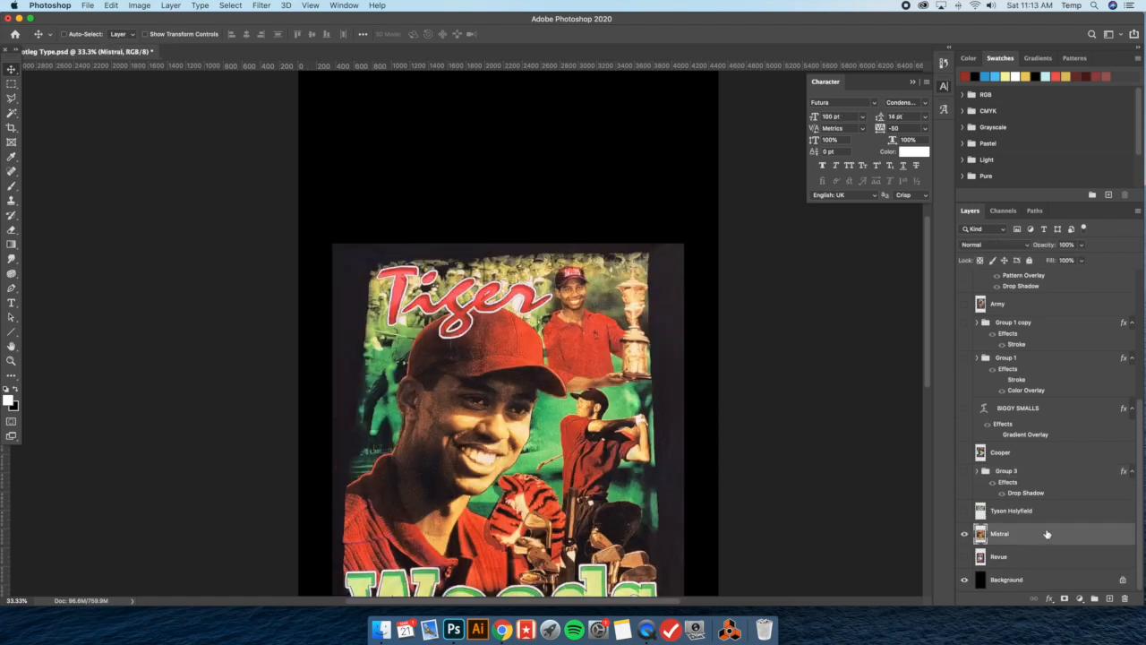
pyautogui.moveTo(549, 385); pyautogui.dragTo(546, 336)
# Set the foreground color to the light red fc7474 sampled from the Tiger lettering
pyautogui.click(12, 160)
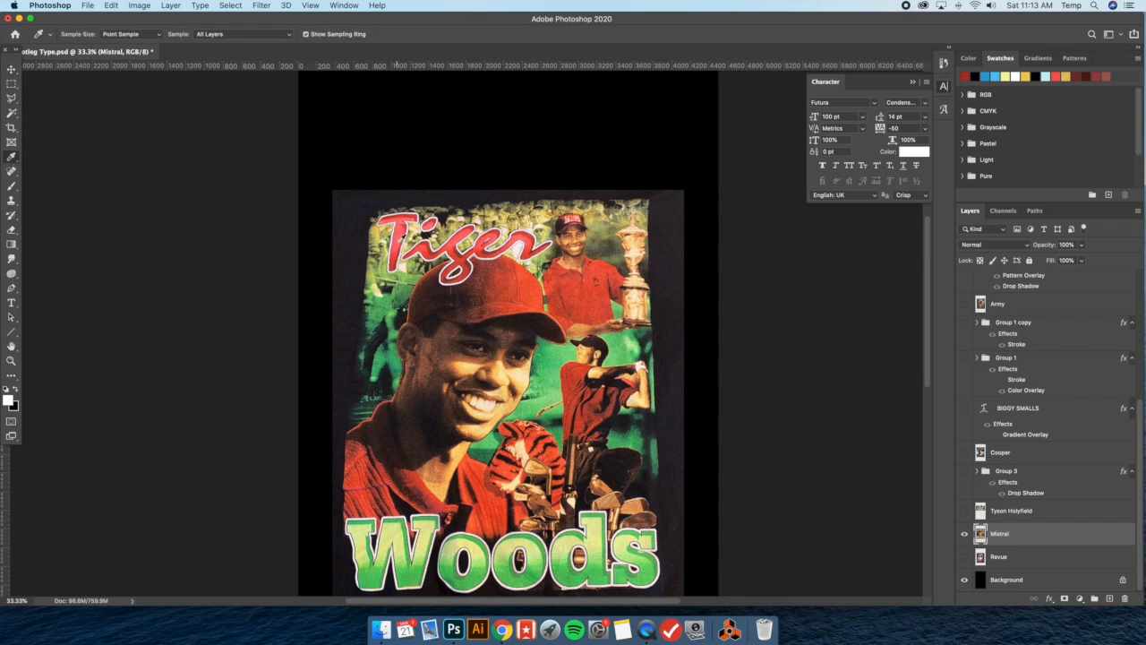
pyautogui.click(398, 243)
pyautogui.click(9, 397)
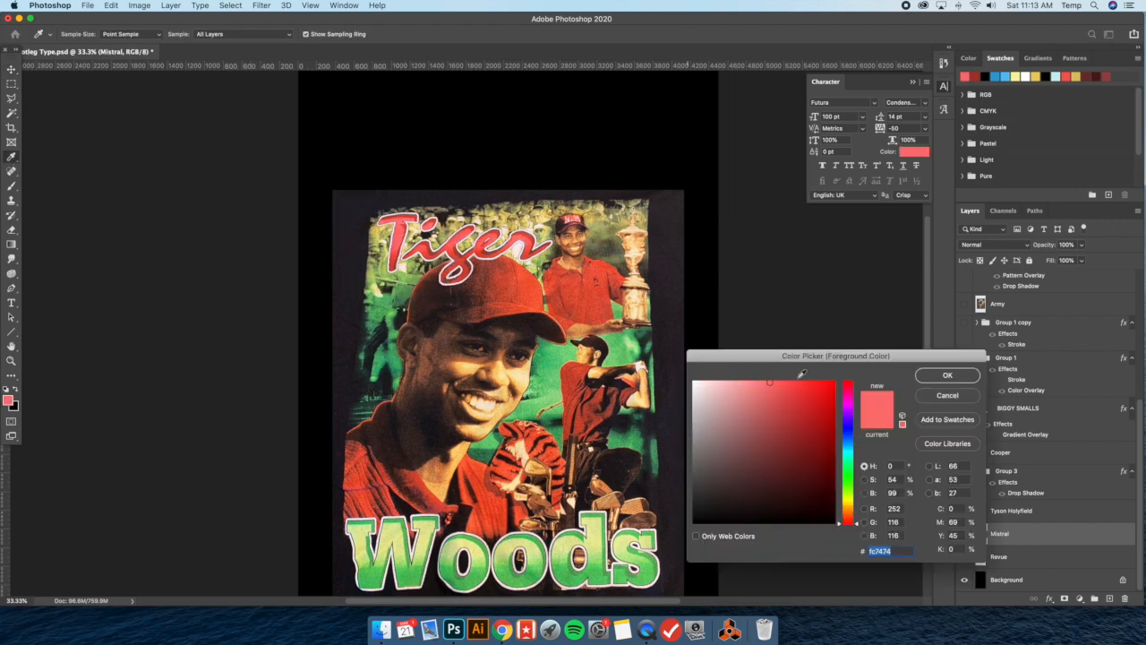
pyautogui.click(937, 383)
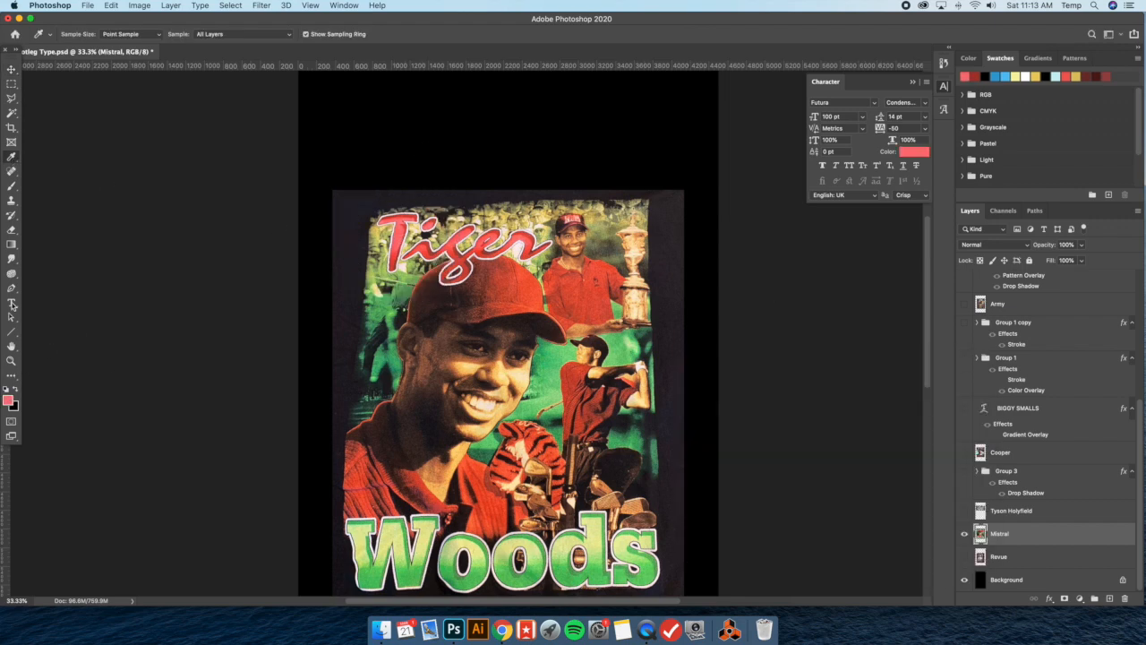
# Add a placeholder text line above the Tiger Woods reference image and set its font to Mistral Regular
pyautogui.click(12, 303)
pyautogui.click(442, 154)
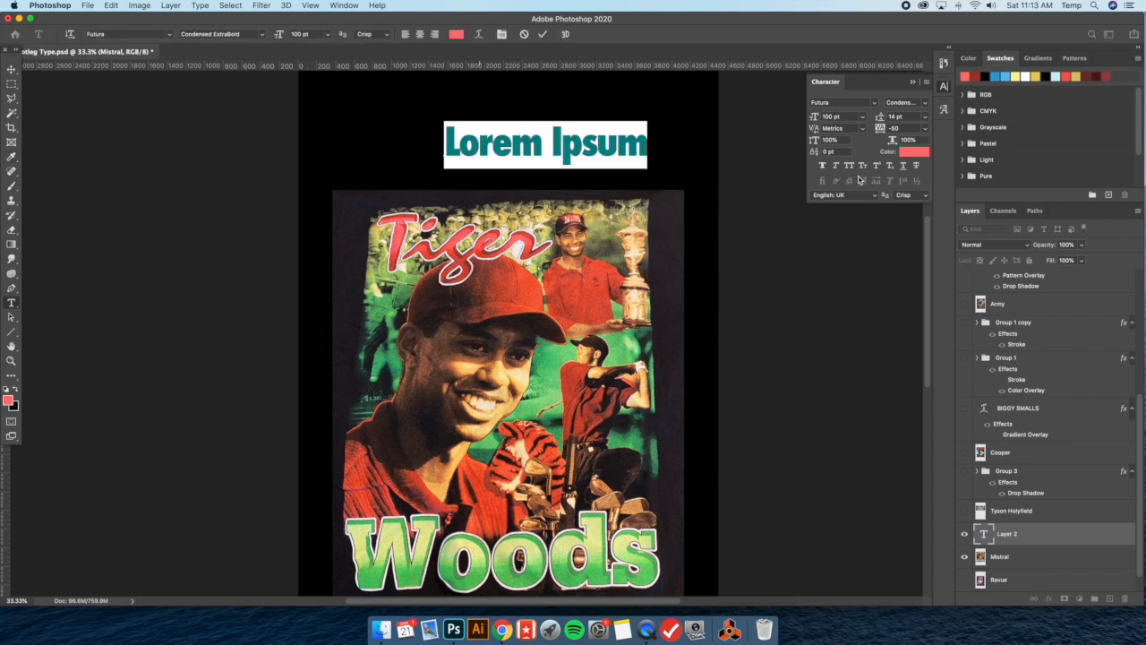
pyautogui.click(878, 103)
pyautogui.write('Mistral')
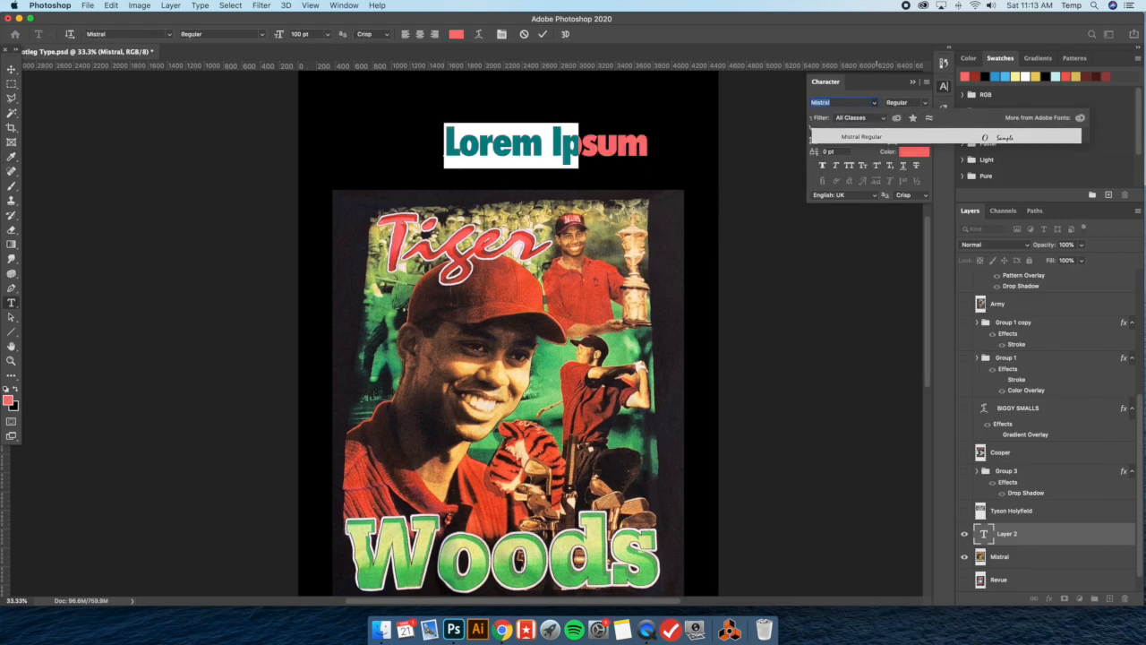
pyautogui.press('Return')
pyautogui.click(539, 154)
pyautogui.press('super+a')
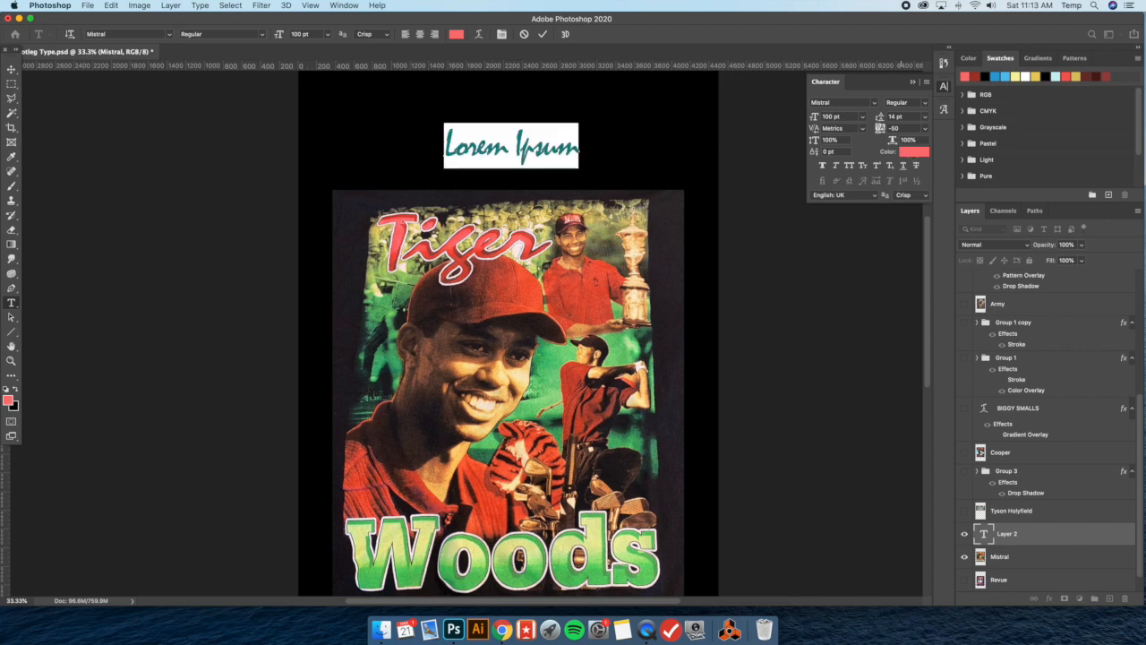
# Set the new text's tracking to 0 and replace its content with NWA
pyautogui.click(928, 128)
pyautogui.click(907, 197)
pyautogui.click(517, 148)
pyautogui.press('super+a')
pyautogui.write('NWA')
pyautogui.press('super+Return')
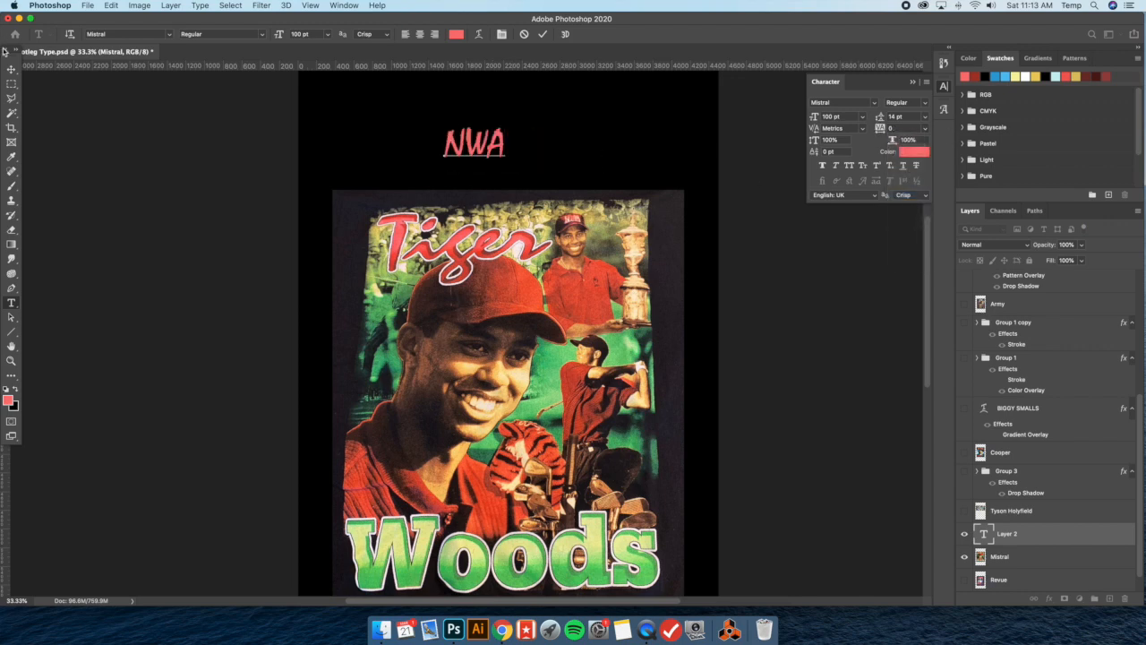
# Enlarge the NWA text to about 242 pt and center it above the reference image
pyautogui.click(11, 69)
pyautogui.click(144, 34)
pyautogui.moveTo(507, 124); pyautogui.dragTo(591, 61)
pyautogui.press('Return')
pyautogui.moveTo(565, 109); pyautogui.dragTo(547, 136)
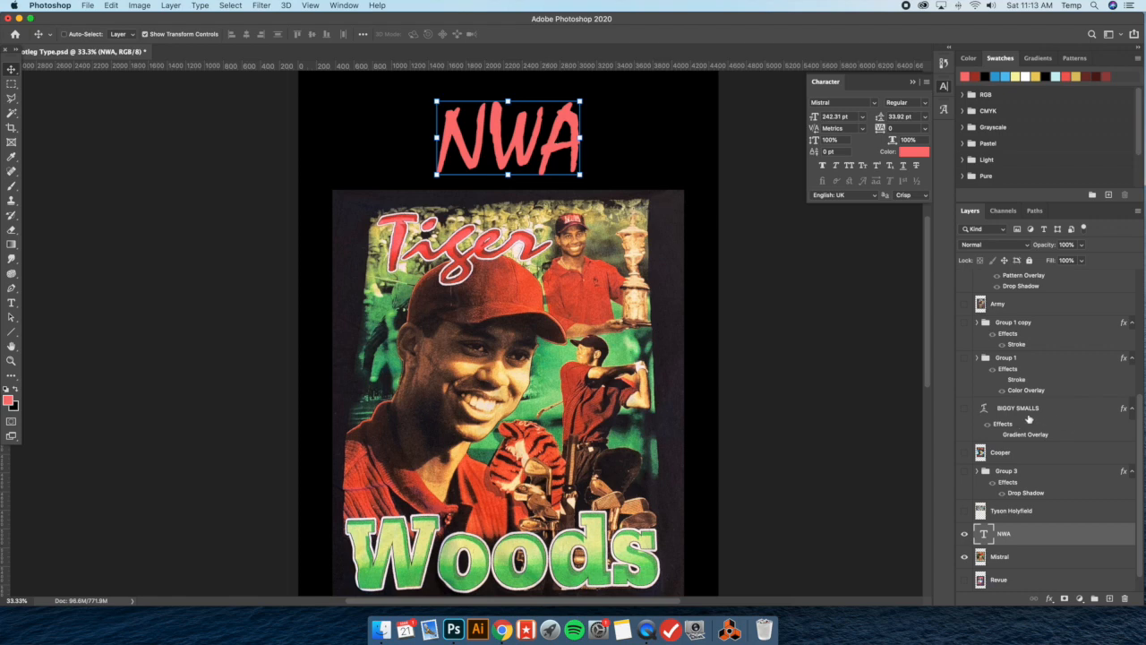
# Replace the NWA text above the reference image with the word Drive
pyautogui.scroll(-1, 1030, 421)
pyautogui.click(998, 557)
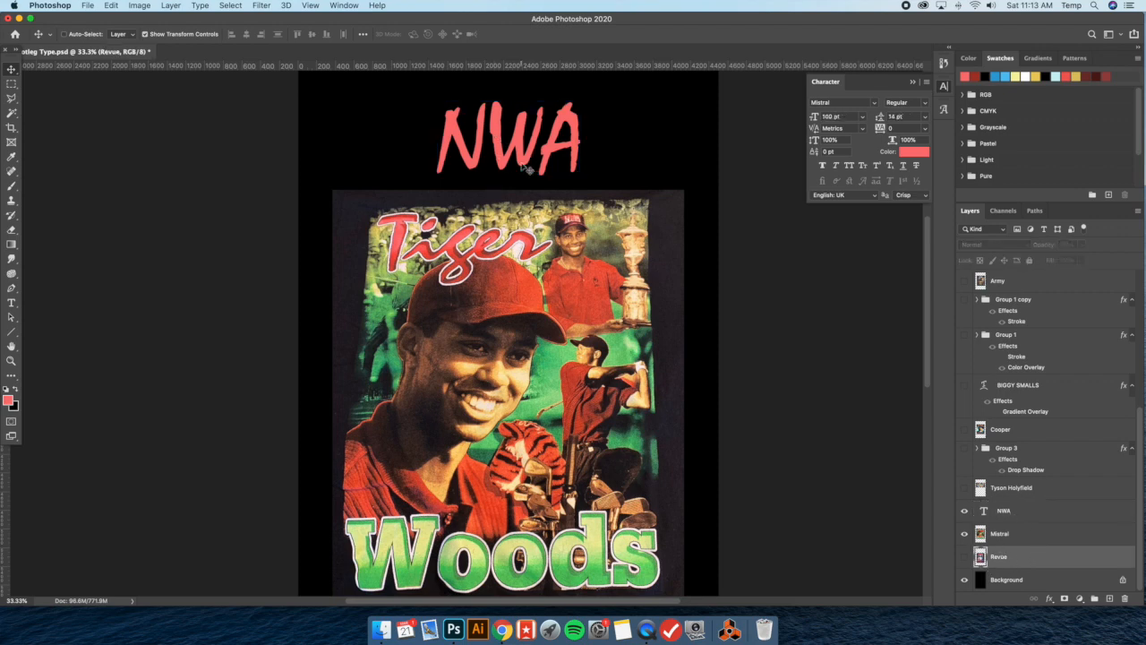
pyautogui.press('t')
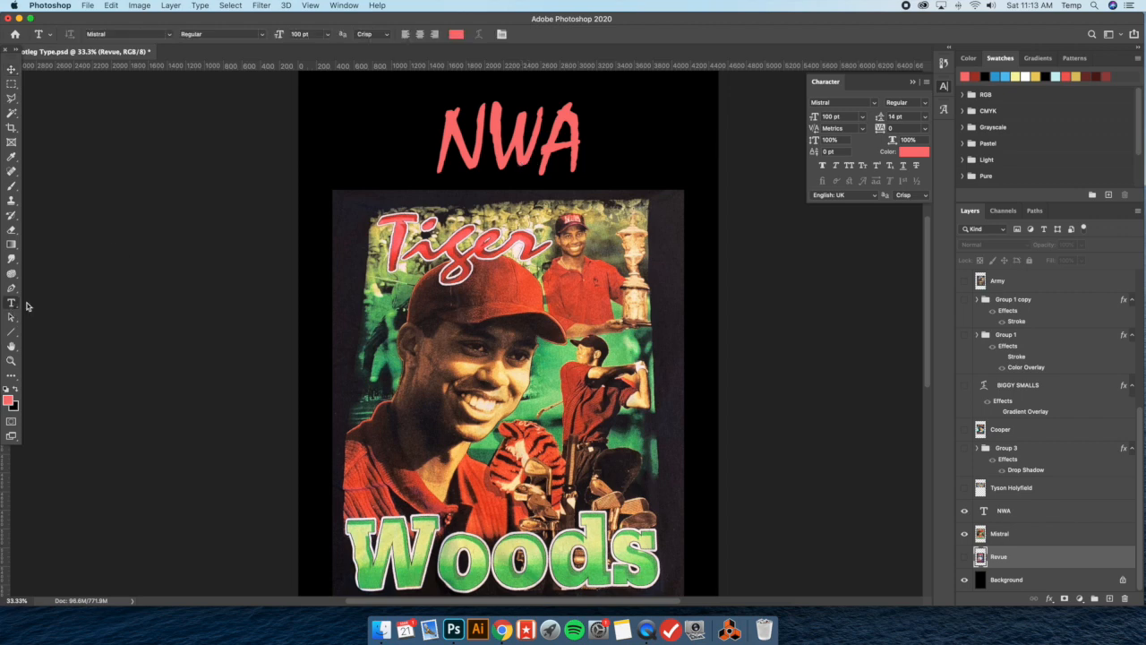
pyautogui.click(508, 145)
pyautogui.press('super+a')
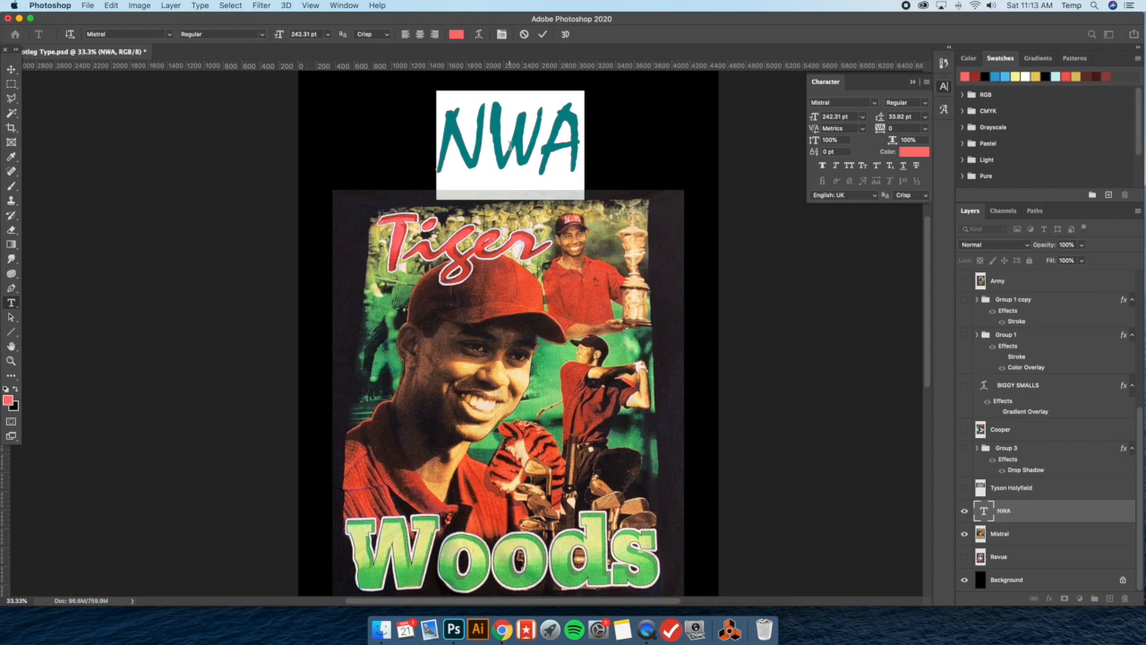
pyautogui.click(577, 148)
pyautogui.press('super+a')
pyautogui.write('Drive')
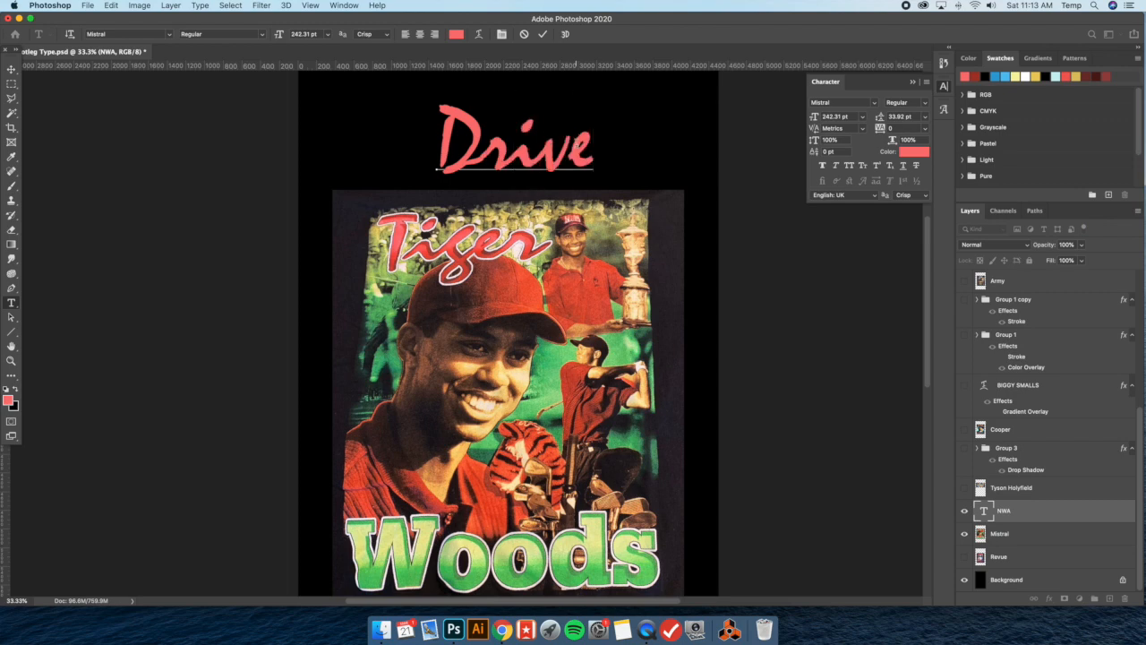
# Replace the word Drive above the reference image with Tiger
pyautogui.click(11, 71)
pyautogui.moveTo(563, 148); pyautogui.dragTo(562, 154)
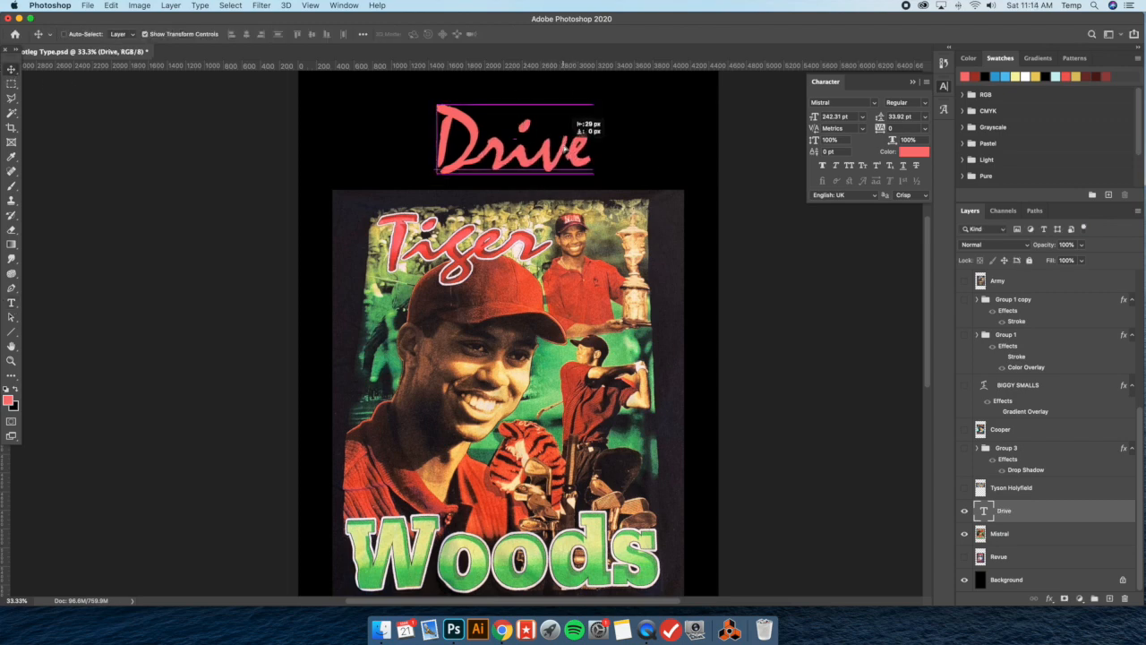
pyautogui.click(11, 302)
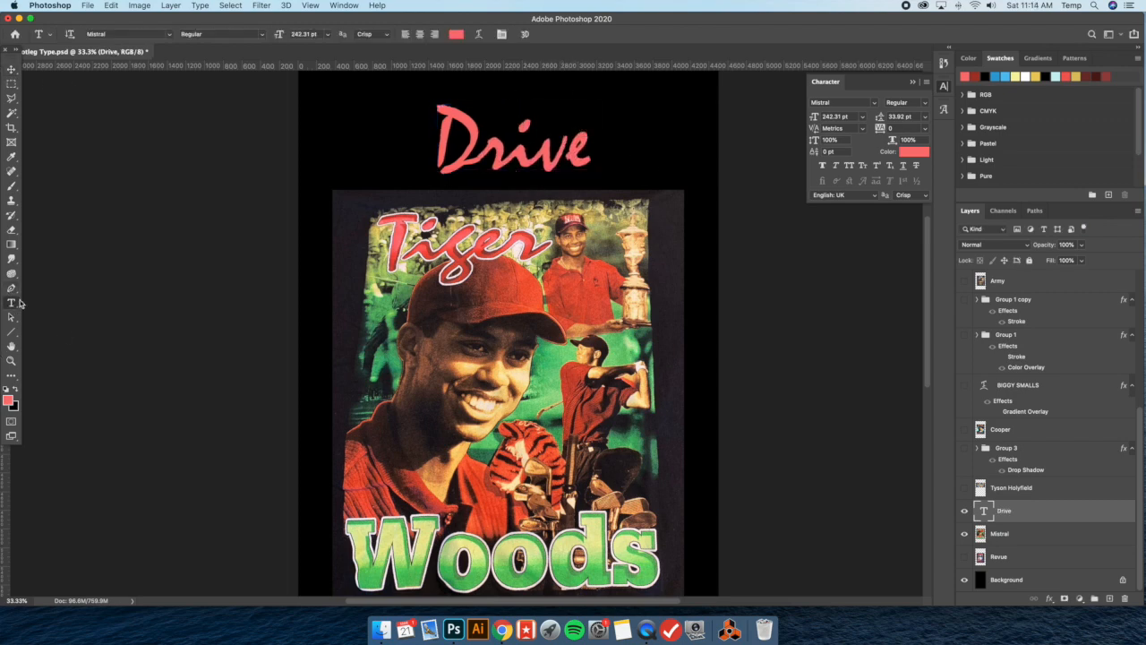
pyautogui.click(476, 134)
pyautogui.doubleClick(494, 133)
pyautogui.write('Tiger')
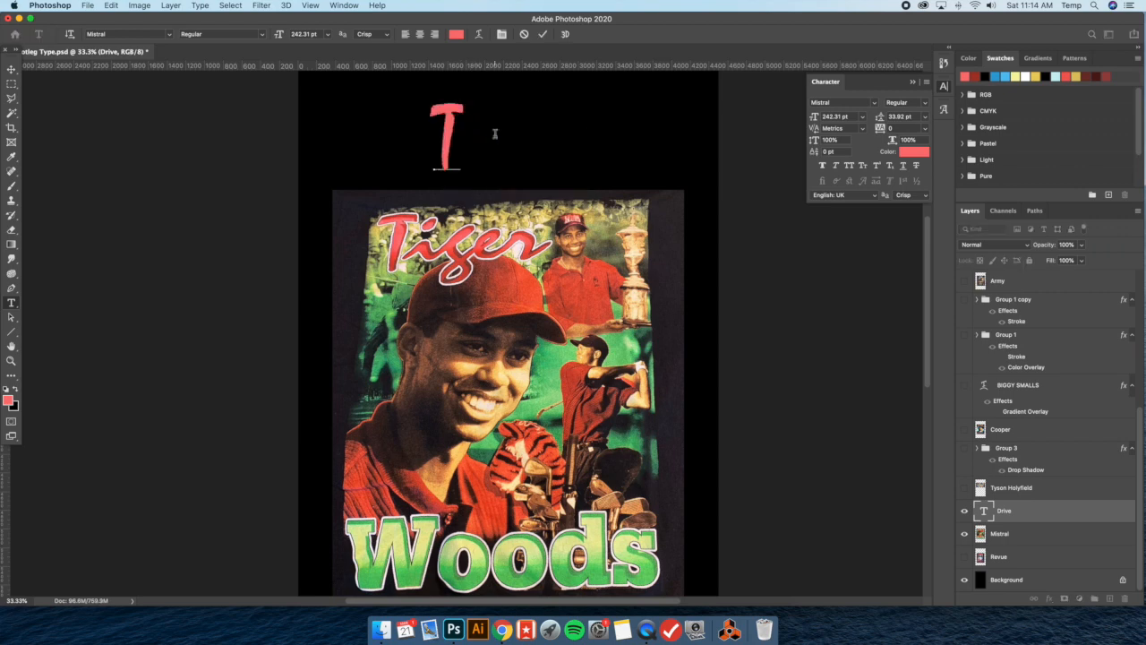
pyautogui.click(10, 68)
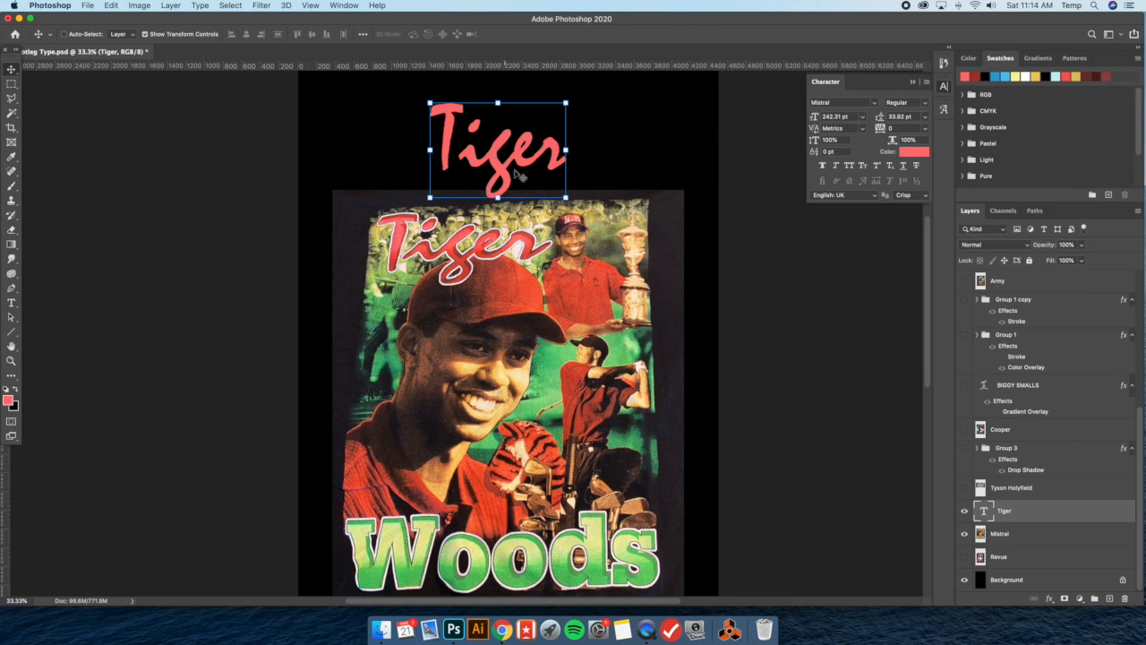
# Transform the Tiger text so it is wider and sits further left, directly above the shirt's own Tiger lettering
pyautogui.press('super+t')
pyautogui.moveTo(530, 139); pyautogui.dragTo(501, 139)
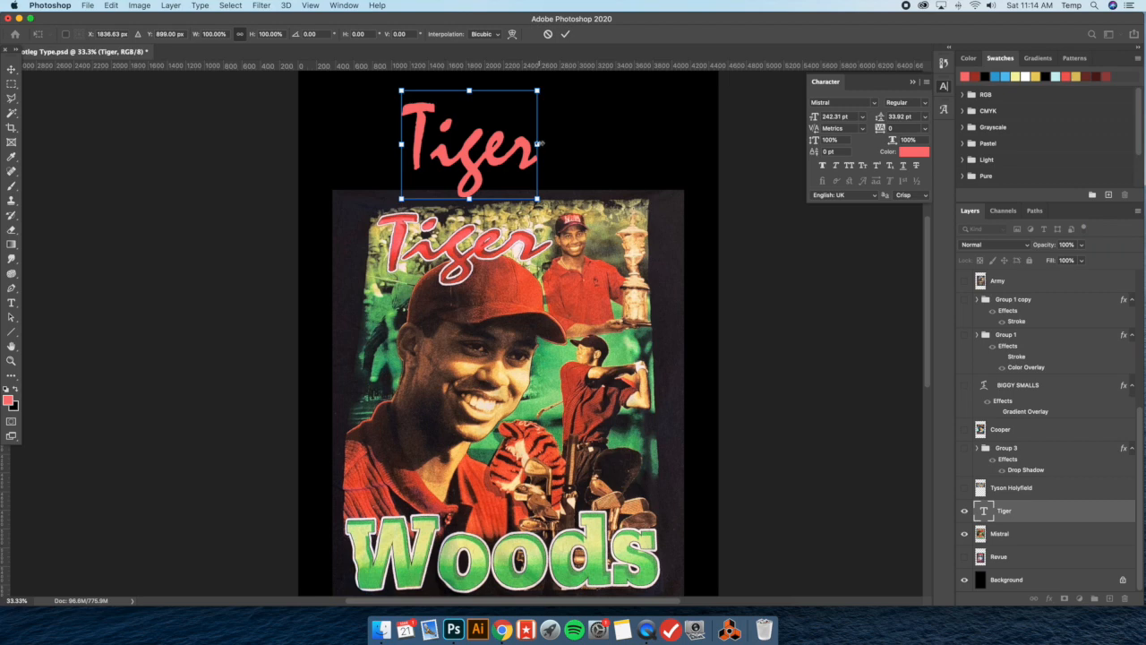
pyautogui.moveTo(541, 143); pyautogui.dragTo(517, 150)
pyautogui.click(12, 70)
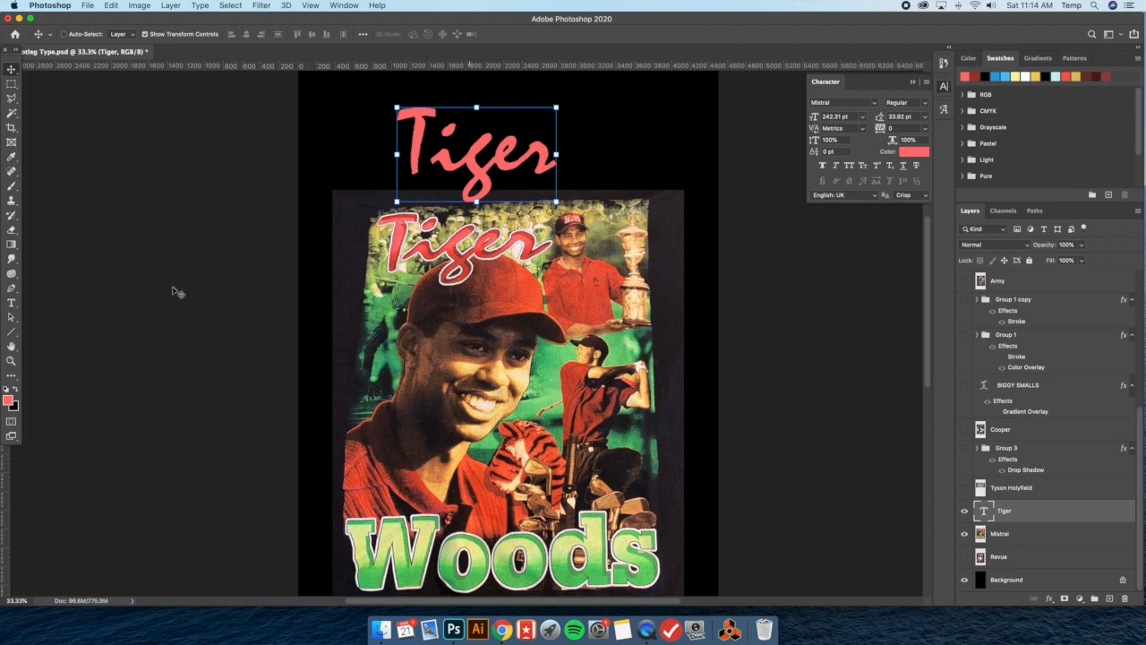
# Make black the foreground color and add a black-to-transparent Gradient Overlay to the Tiger text layer
pyautogui.click(16, 389)
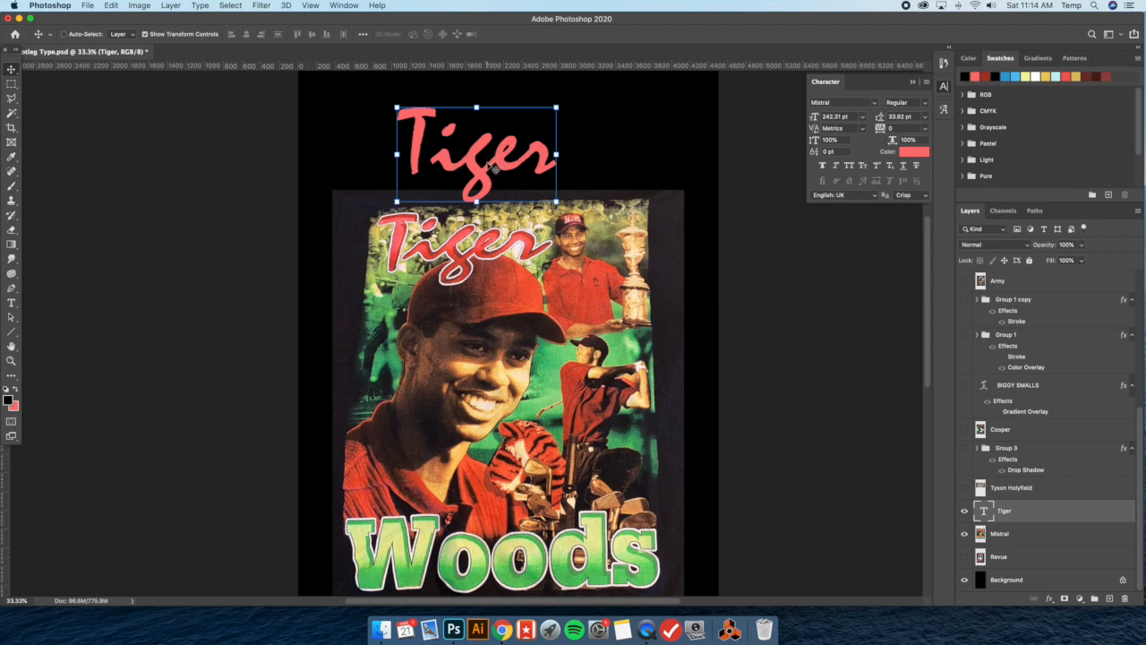
pyautogui.doubleClick(1039, 514)
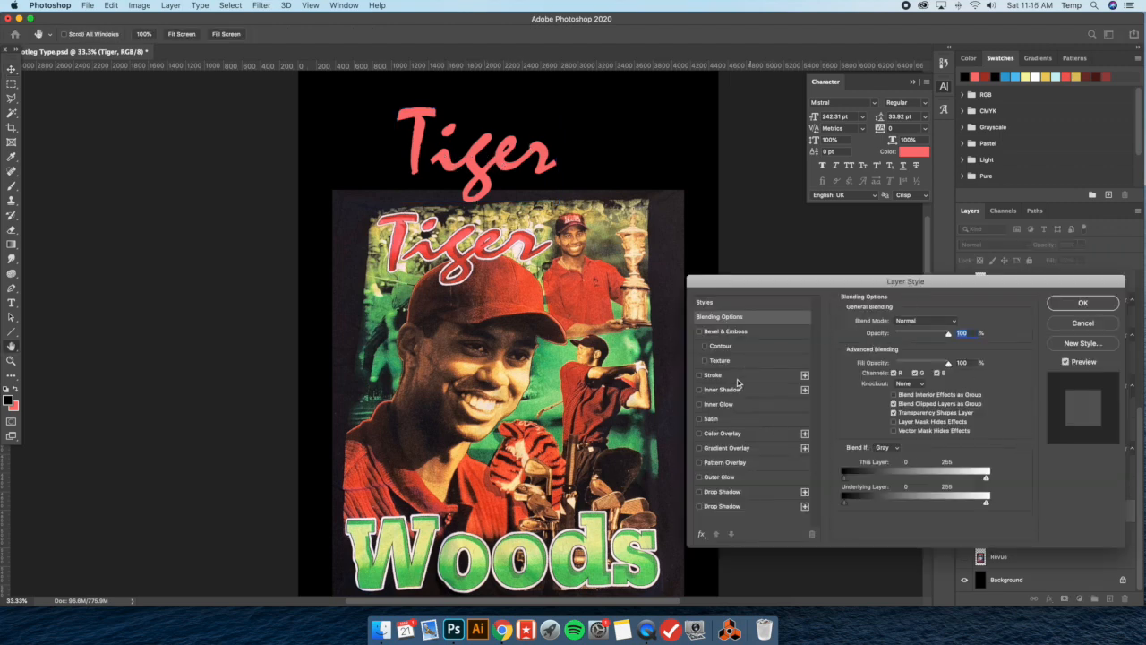
pyautogui.click(738, 449)
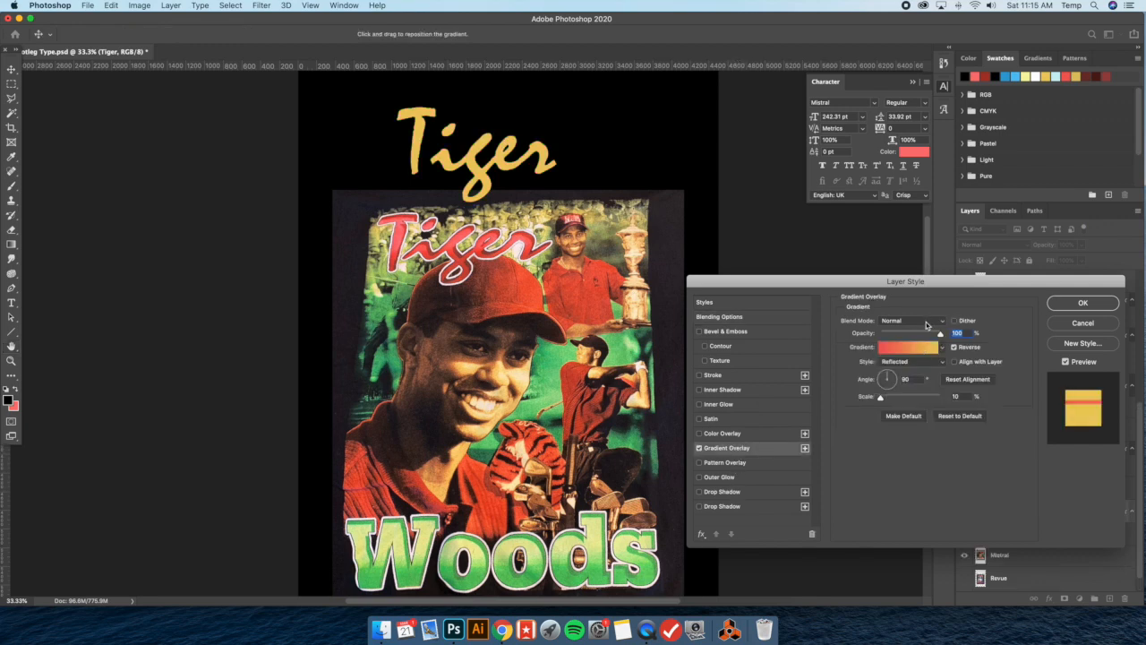
pyautogui.click(942, 348)
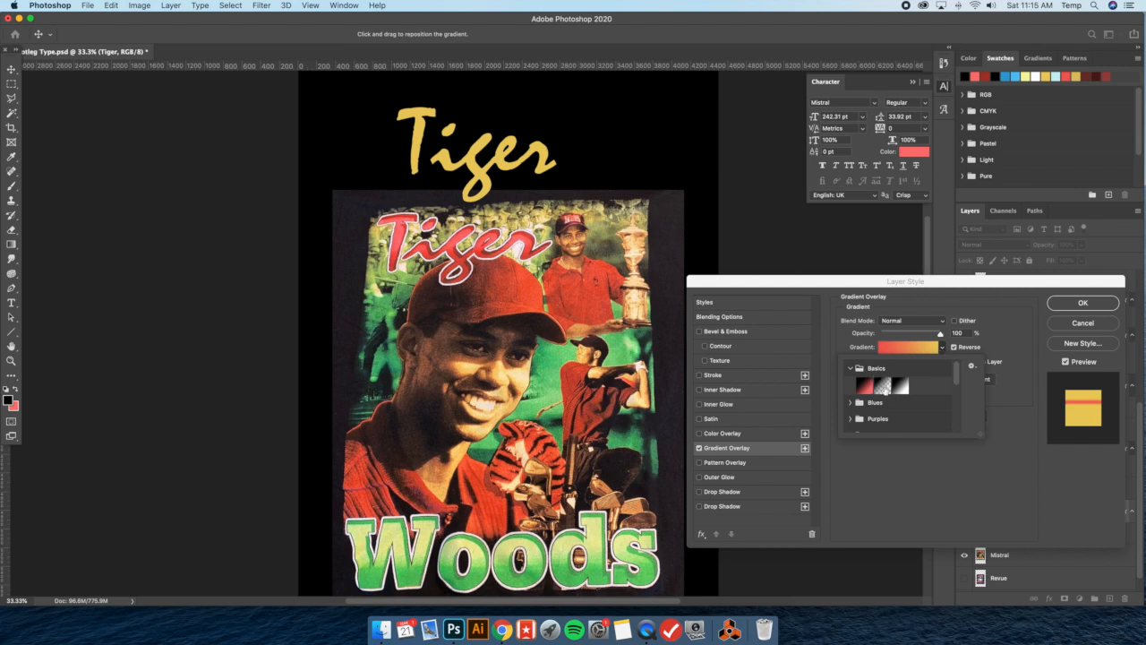
pyautogui.click(884, 383)
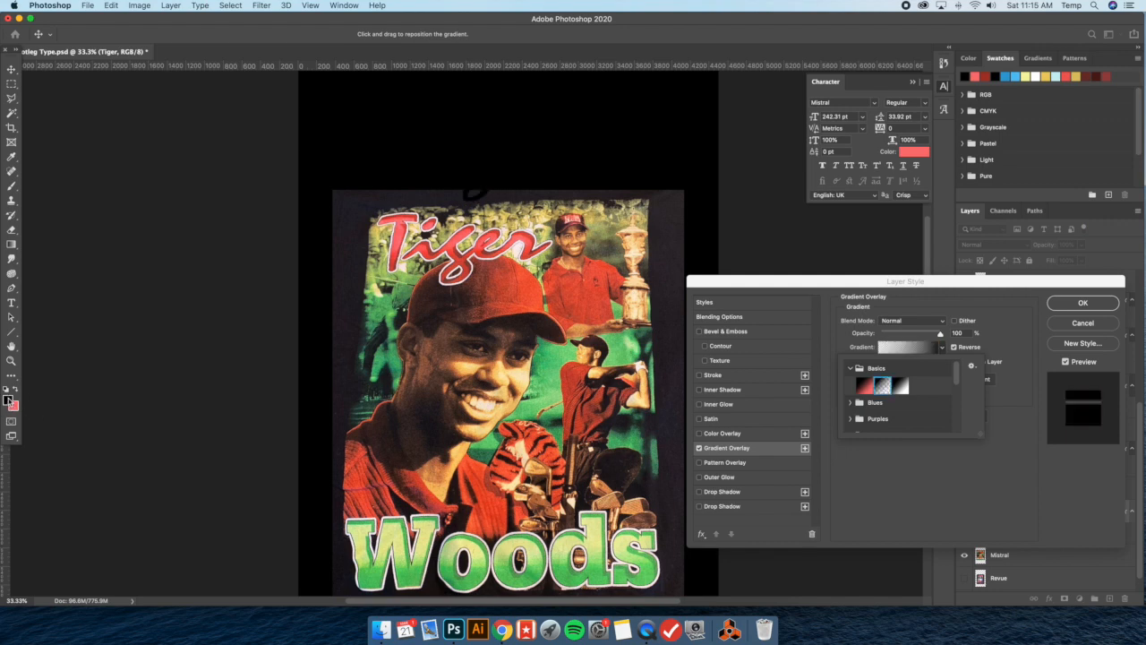
pyautogui.click(1011, 327)
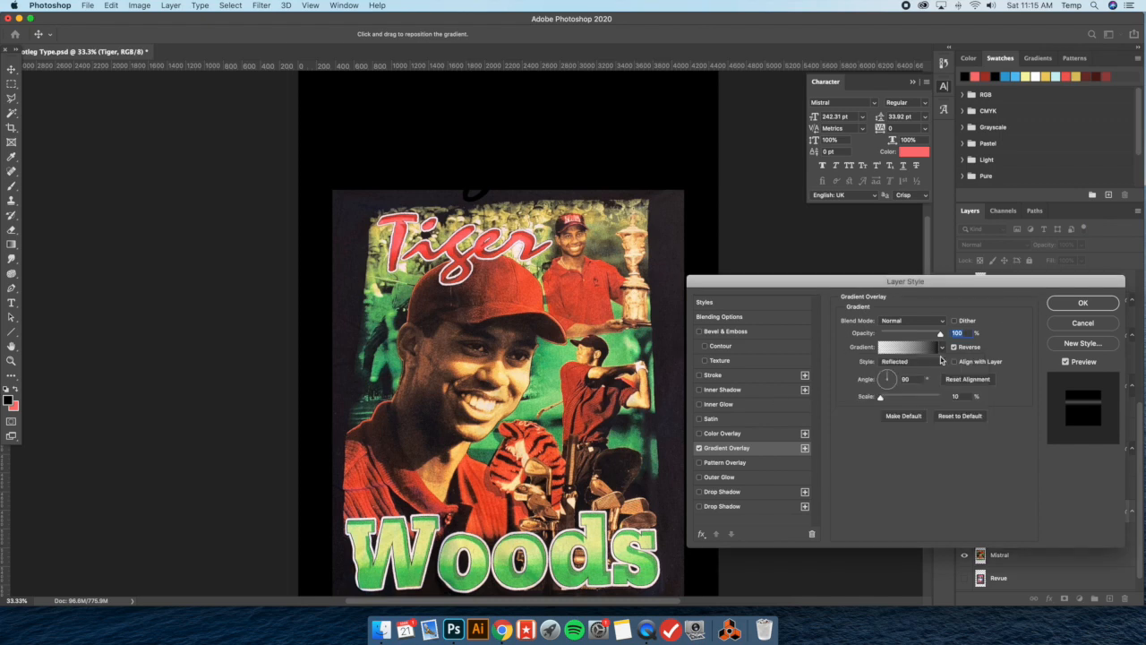
# Turn off the gradient's Reverse option, scale it to 23% and reposition it so the lower part of Tiger is darkened
pyautogui.moveTo(540, 146); pyautogui.dragTo(494, 185)
pyautogui.click(954, 346)
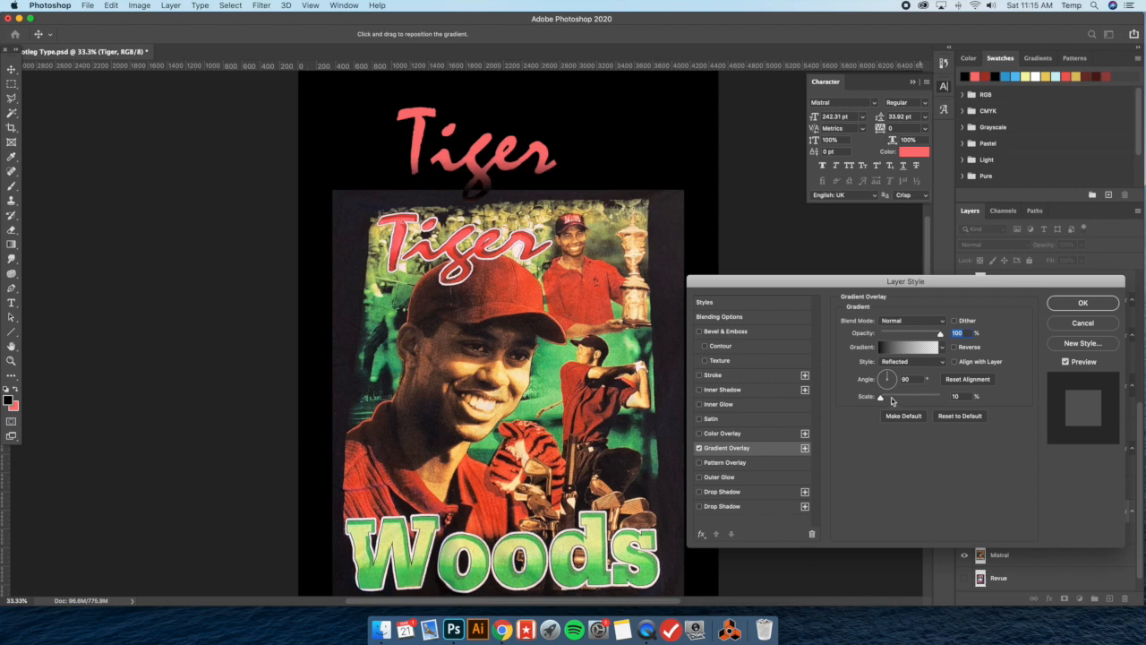
pyautogui.moveTo(882, 400); pyautogui.dragTo(885, 399)
pyautogui.moveTo(493, 186); pyautogui.dragTo(486, 175)
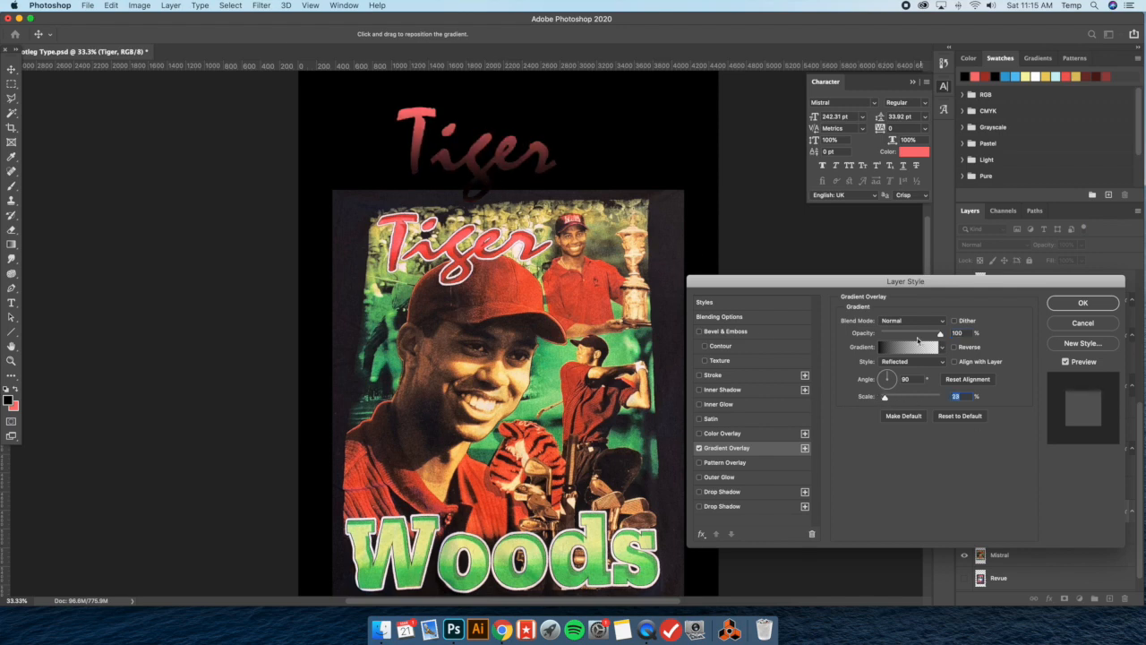
# Try the Overlay, Soft Light and Hard Light blend modes on the gradient overlay, at 63% and 100% opacity
pyautogui.moveTo(936, 335); pyautogui.dragTo(917, 335)
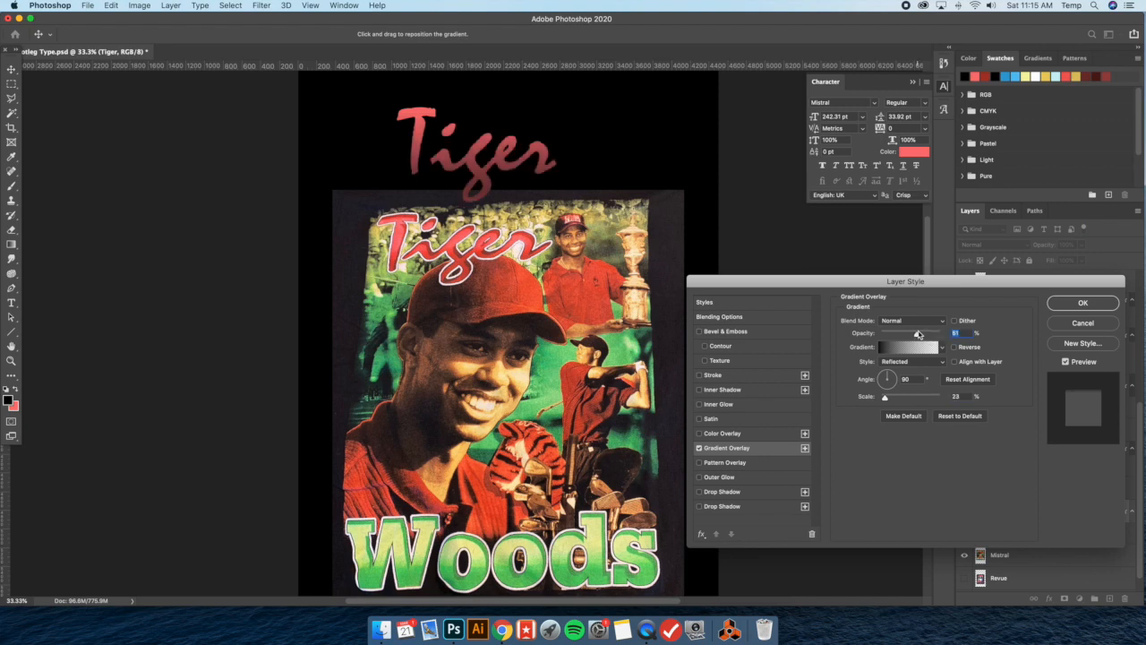
pyautogui.click(924, 321)
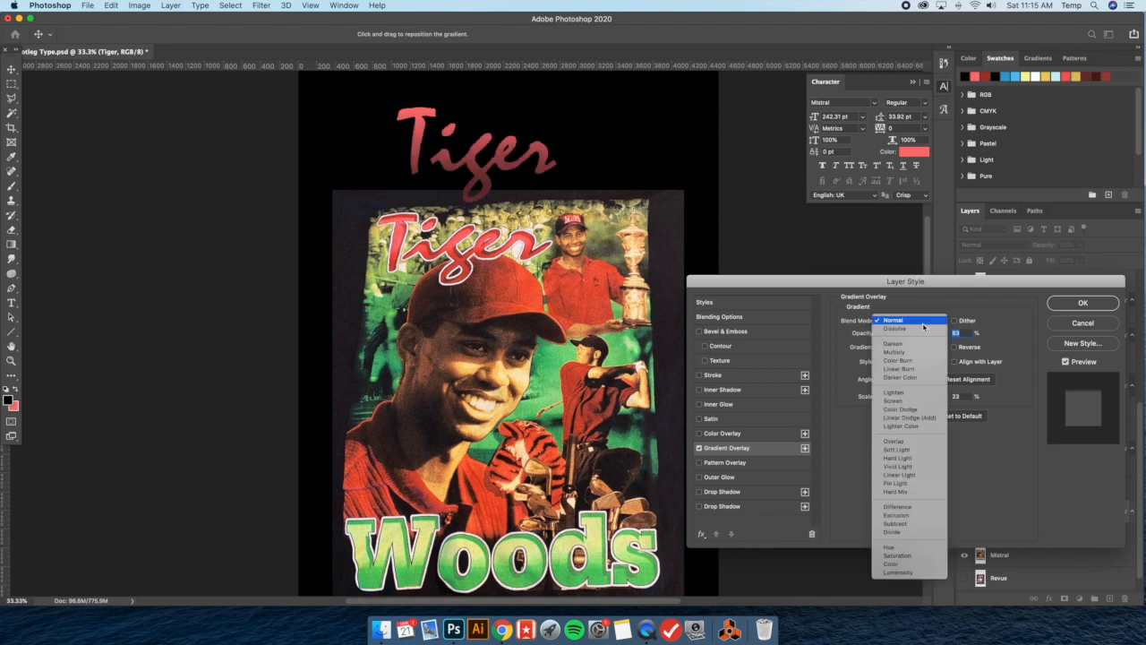
pyautogui.click(917, 440)
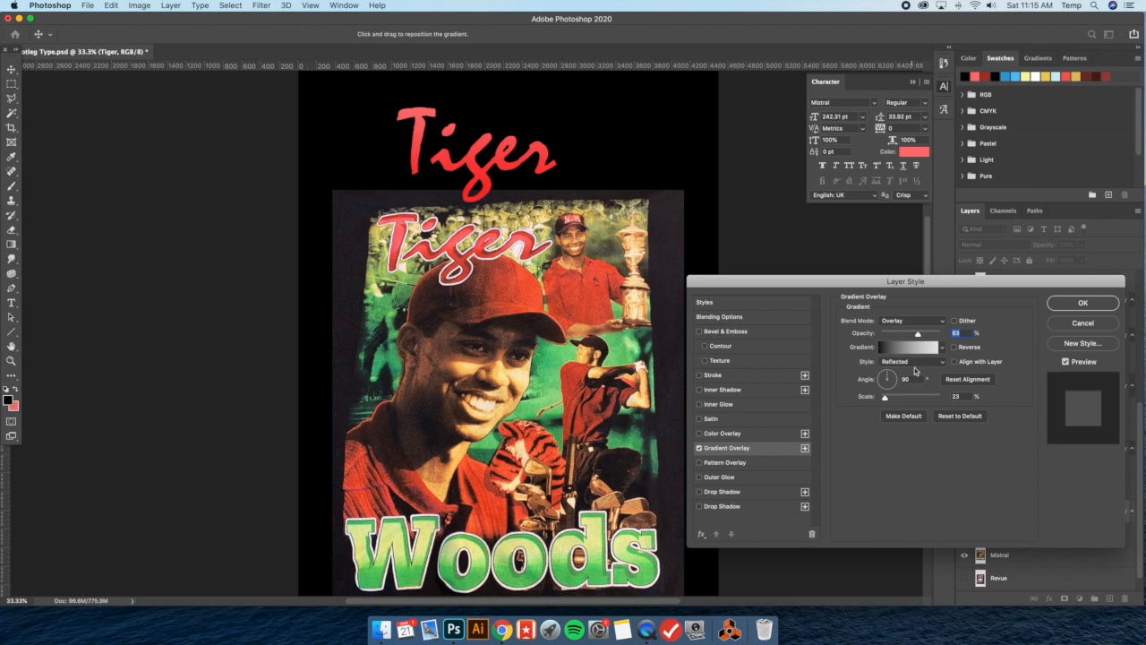
pyautogui.click(910, 328)
pyautogui.click(912, 331)
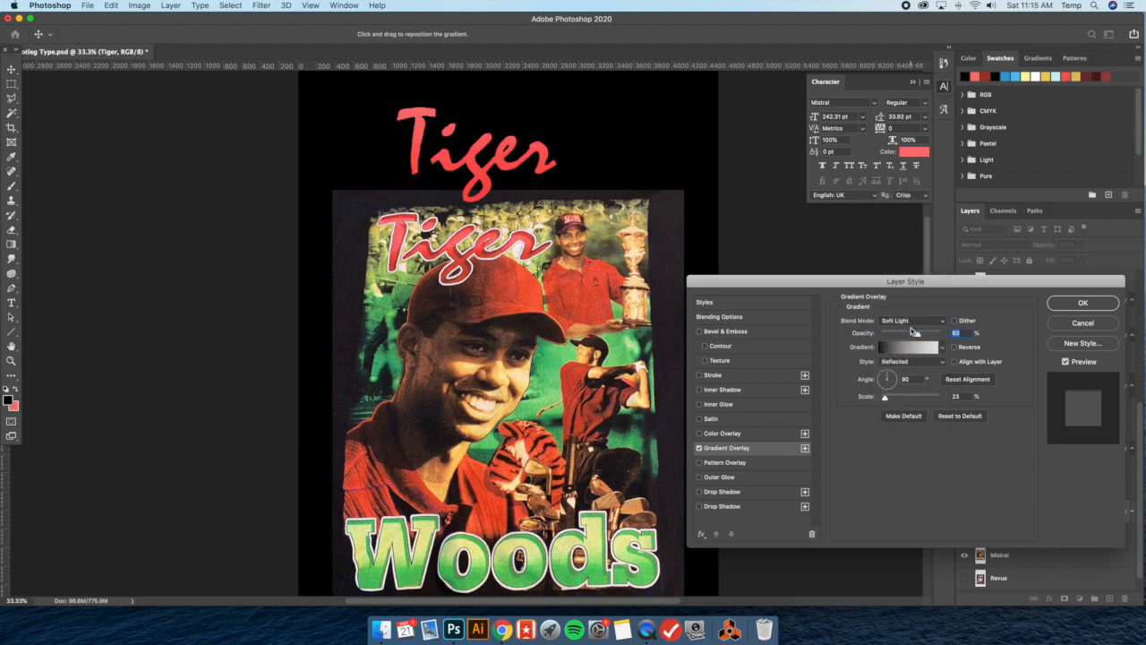
pyautogui.moveTo(918, 333); pyautogui.dragTo(956, 333)
pyautogui.click(906, 321)
pyautogui.click(903, 330)
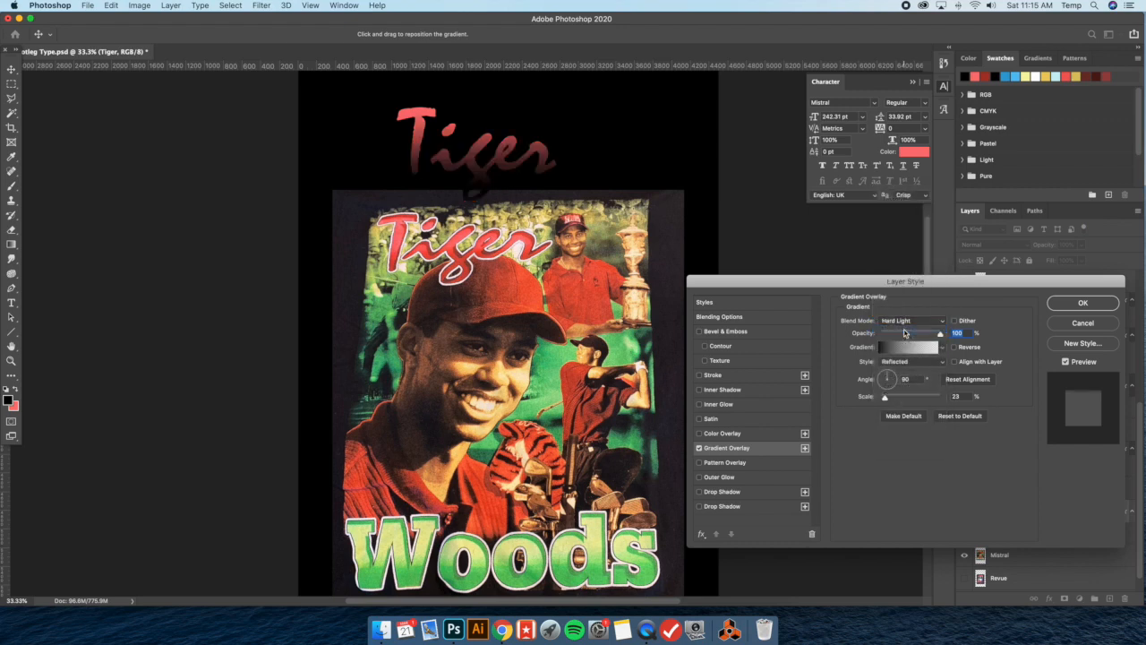
pyautogui.moveTo(940, 336)
pyautogui.mouseDown()
pyautogui.moveTo(919, 333)
pyautogui.moveTo(946, 333)
pyautogui.mouseUp()
# Set the gradient overlay to Linear Burn with 35% opacity and 20% scale, and apply the layer style
pyautogui.click(912, 320)
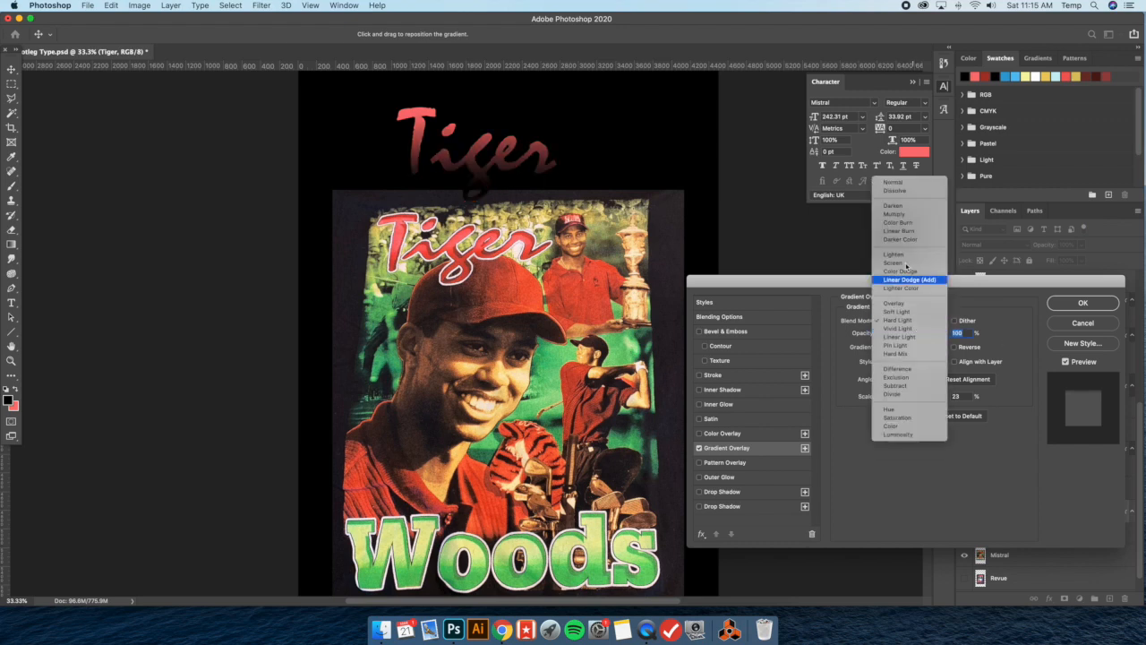
pyautogui.click(905, 231)
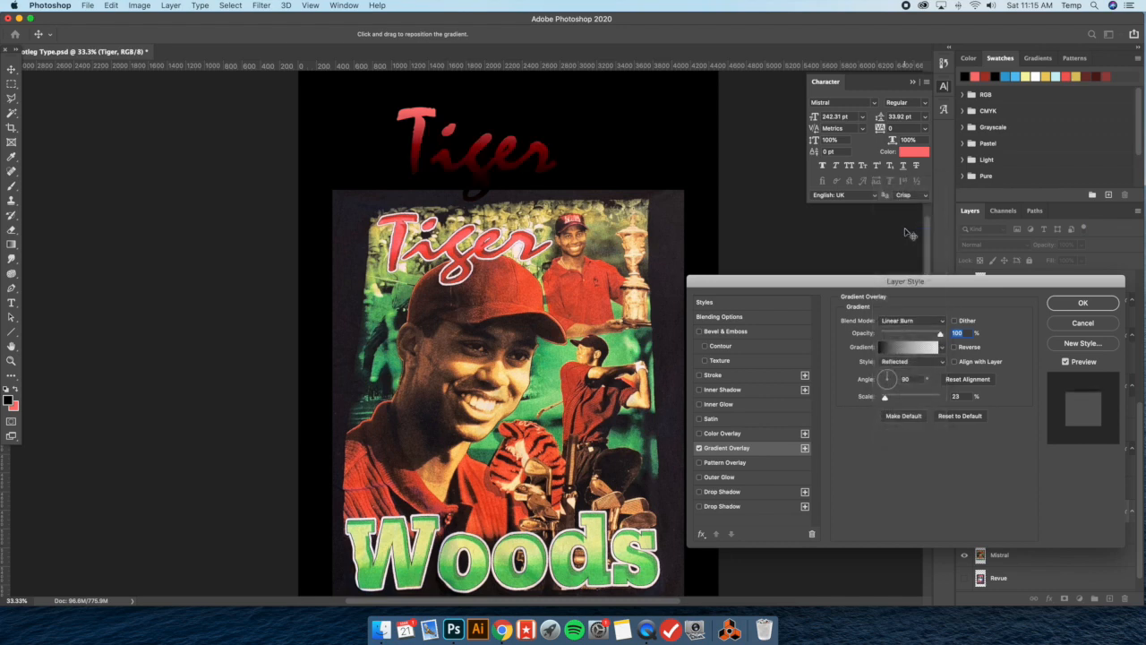
pyautogui.moveTo(941, 333); pyautogui.dragTo(901, 335)
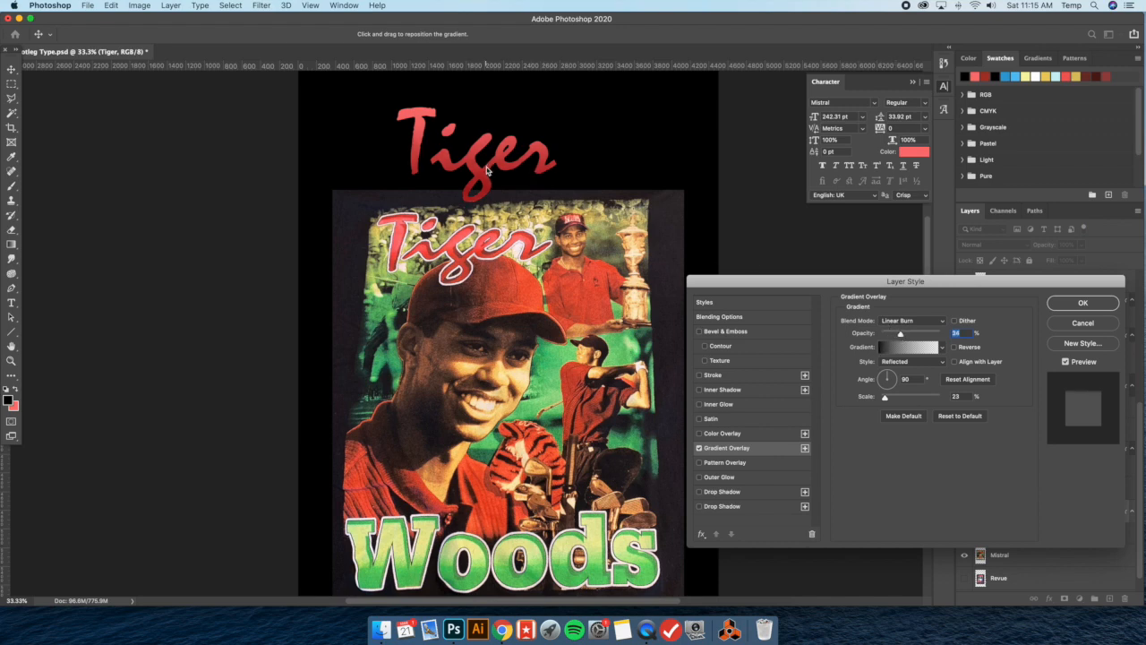
pyautogui.moveTo(901, 334); pyautogui.dragTo(904, 335)
pyautogui.moveTo(887, 401); pyautogui.dragTo(885, 400)
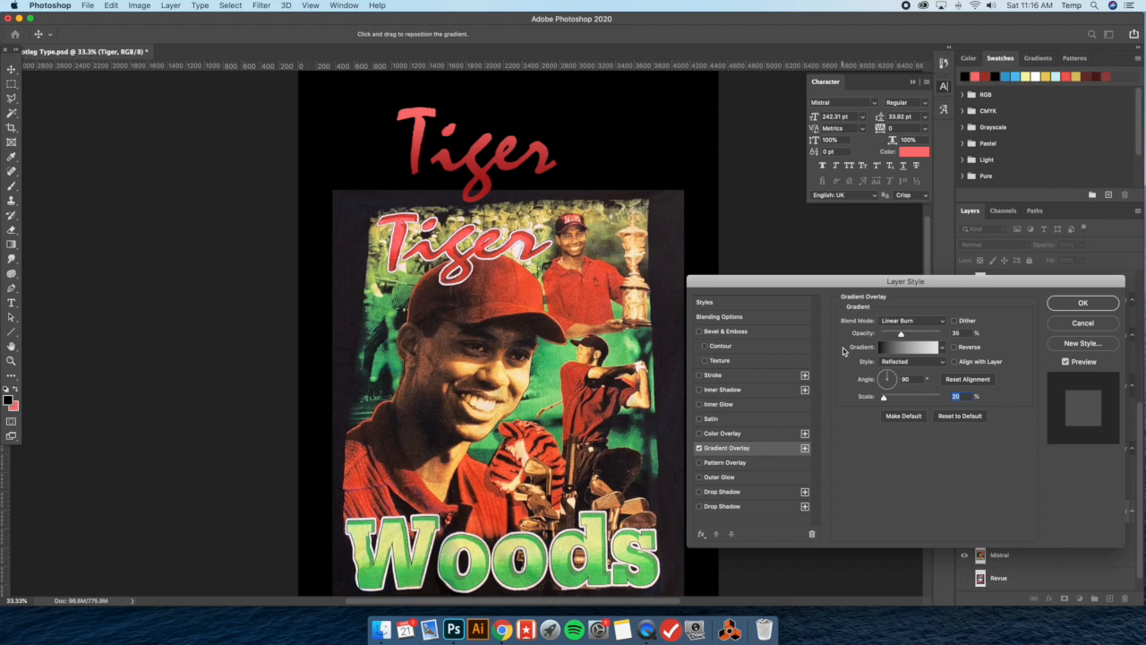
pyautogui.click(1065, 299)
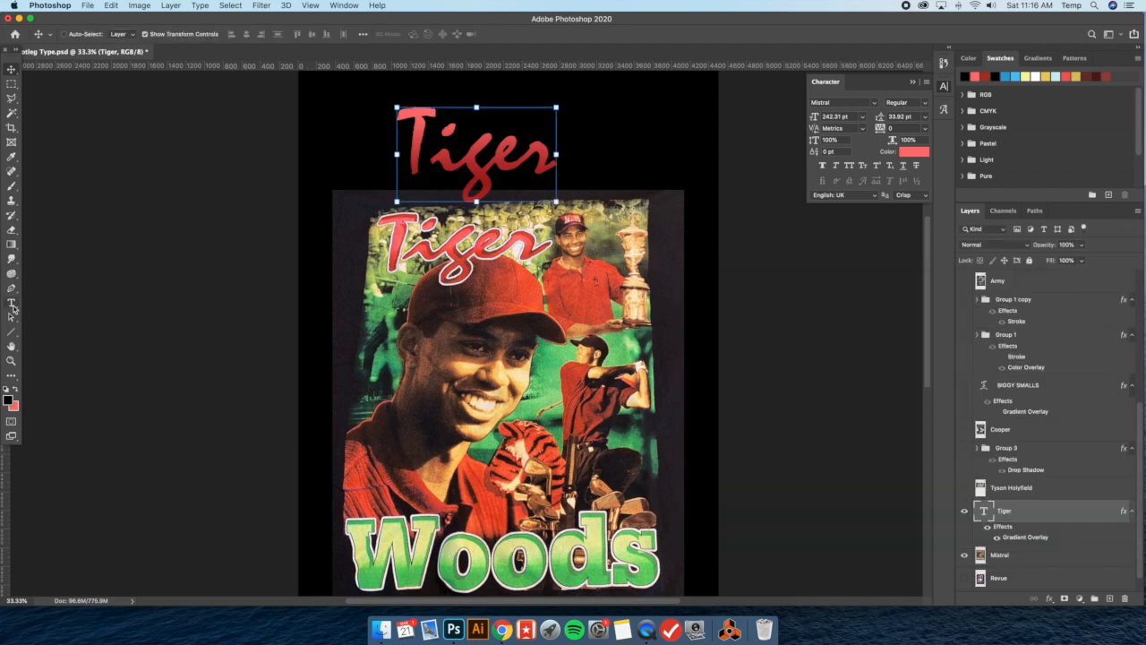
# Try recoloring the Tiger text green (#5cd167), and undo the color change
pyautogui.click(9, 303)
pyautogui.click(475, 186)
pyautogui.press('super+a')
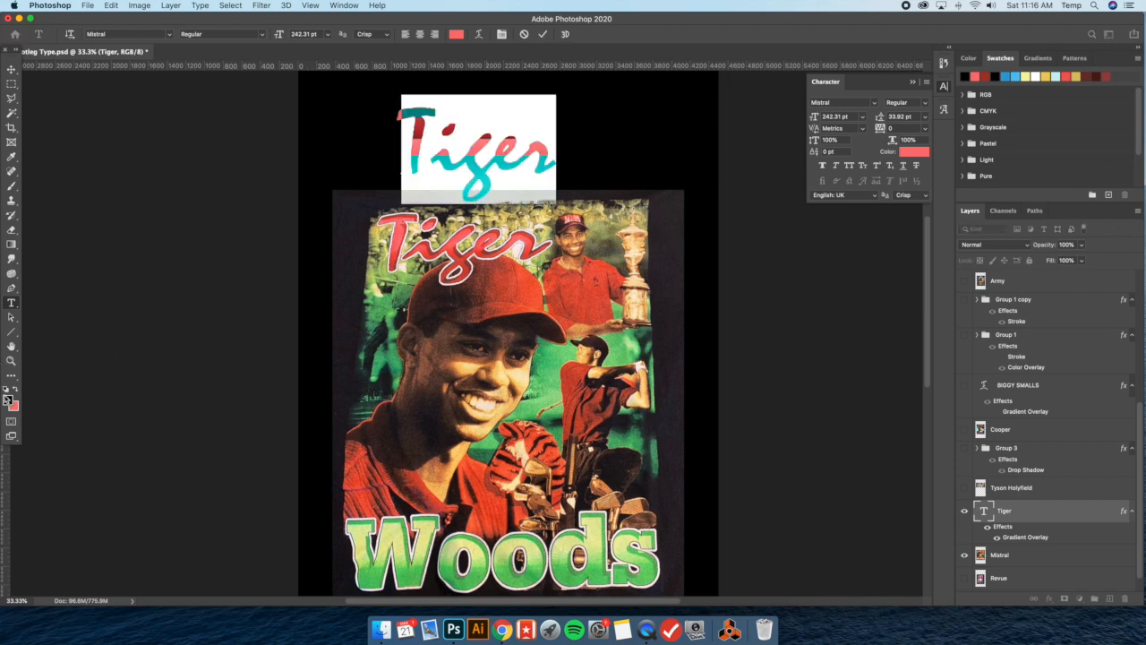
pyautogui.click(9, 398)
pyautogui.press('super+v')
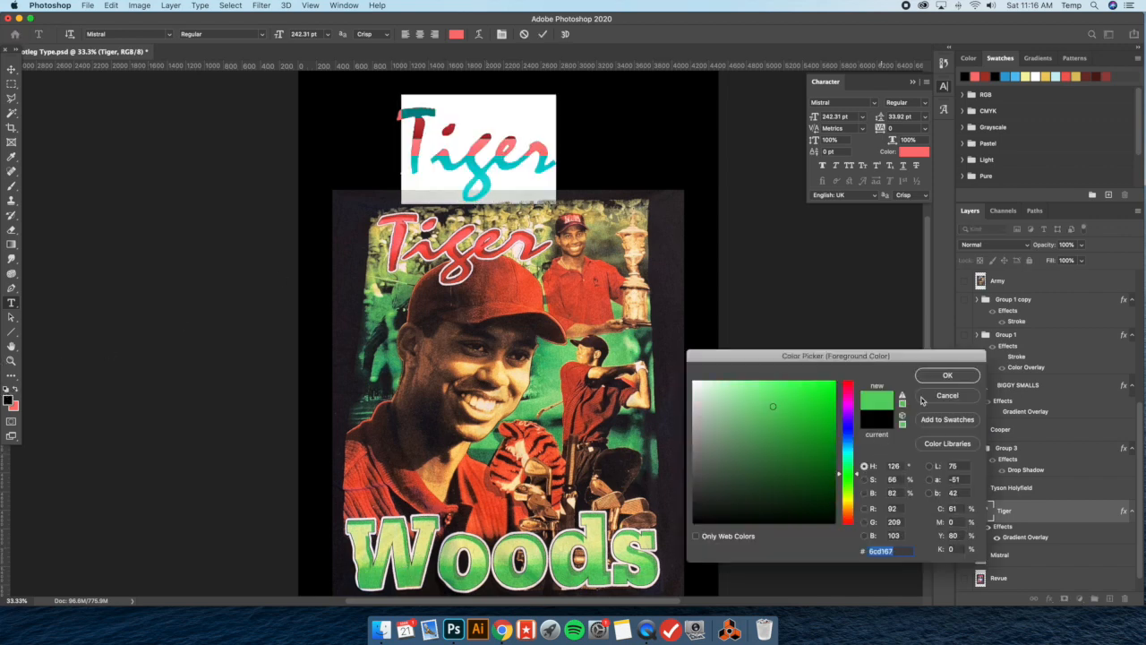
pyautogui.click(947, 375)
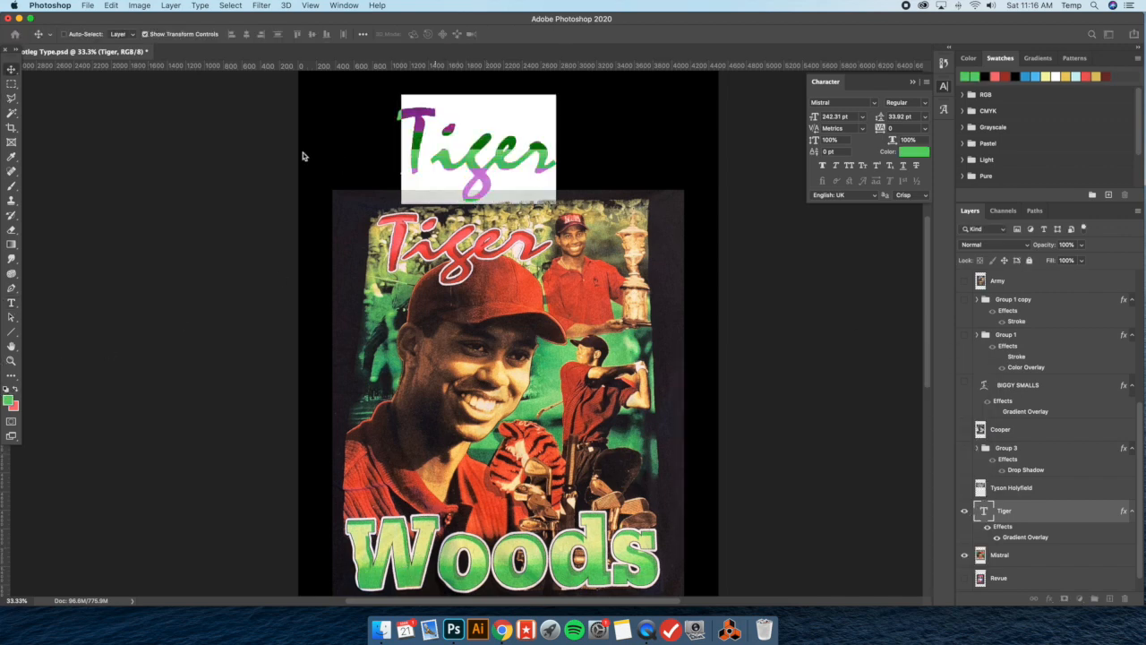
pyautogui.click(10, 68)
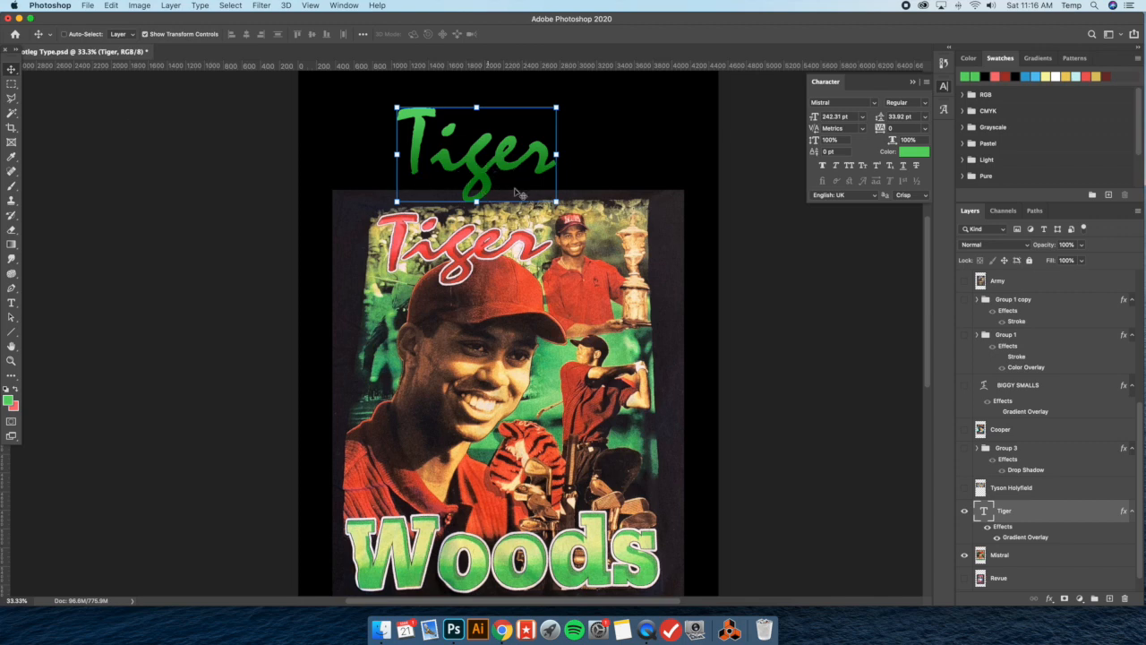
pyautogui.press('super+z')
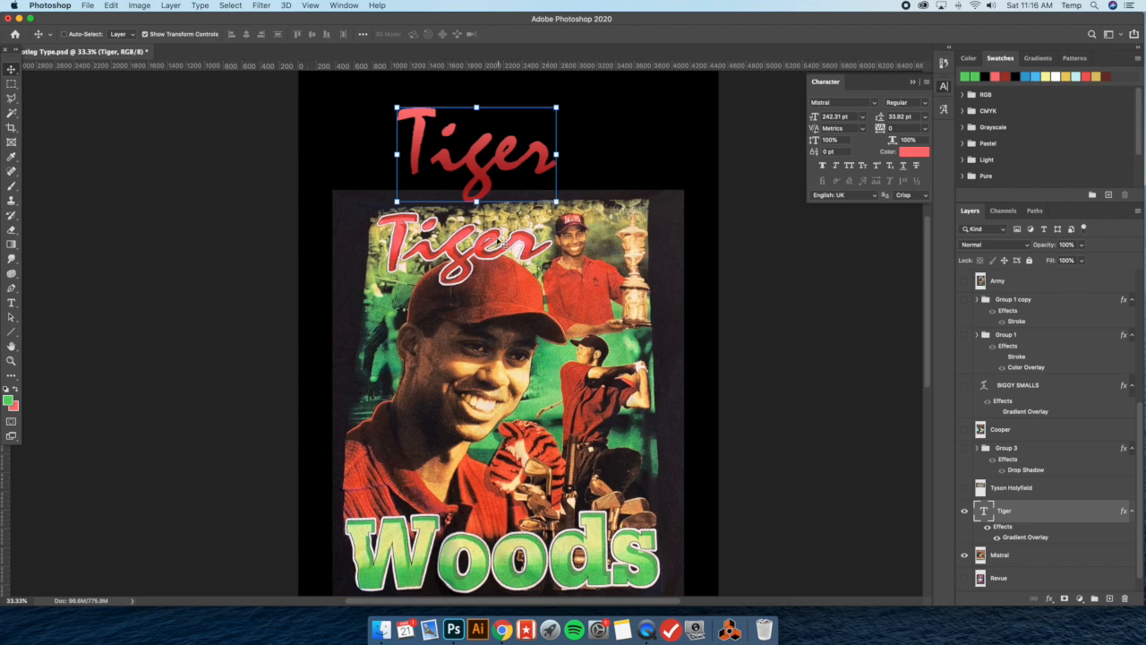
# Add a 5 px black (#000000) outside stroke to the Tiger text and apply the layer style
pyautogui.doubleClick(1044, 513)
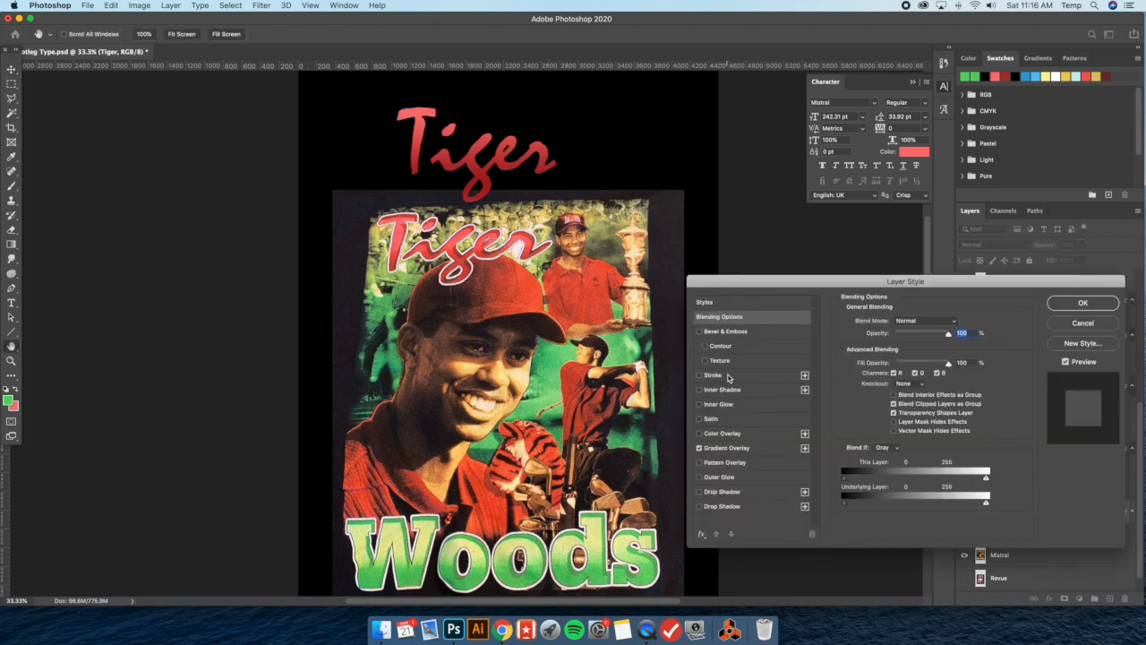
pyautogui.click(728, 377)
pyautogui.write('8')
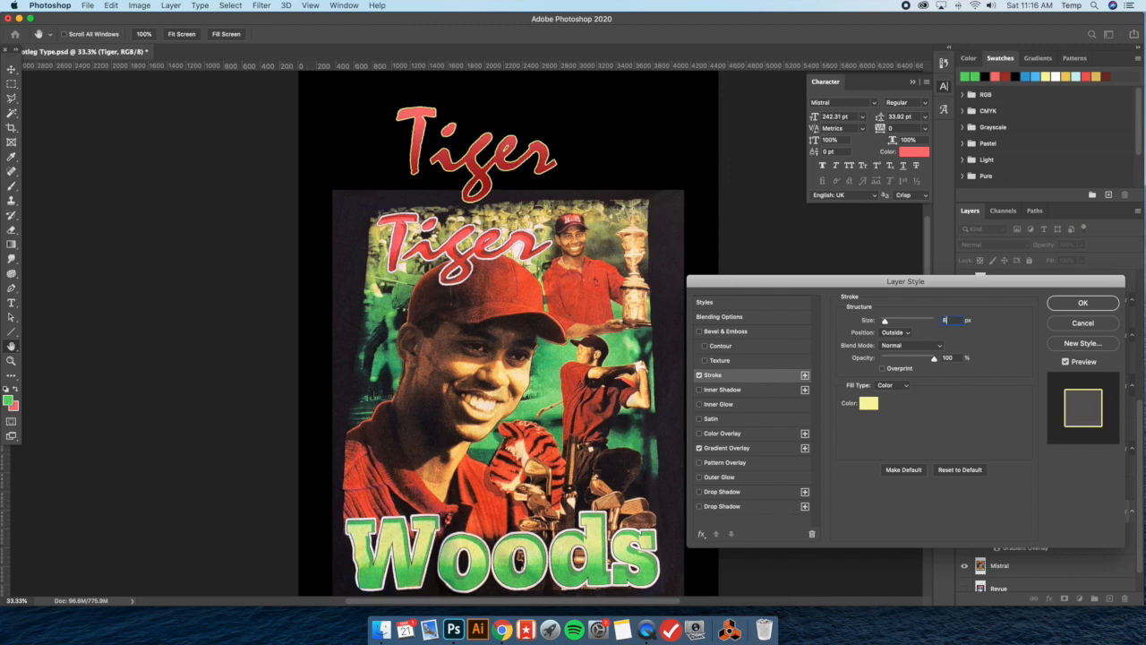
pyautogui.write('5')
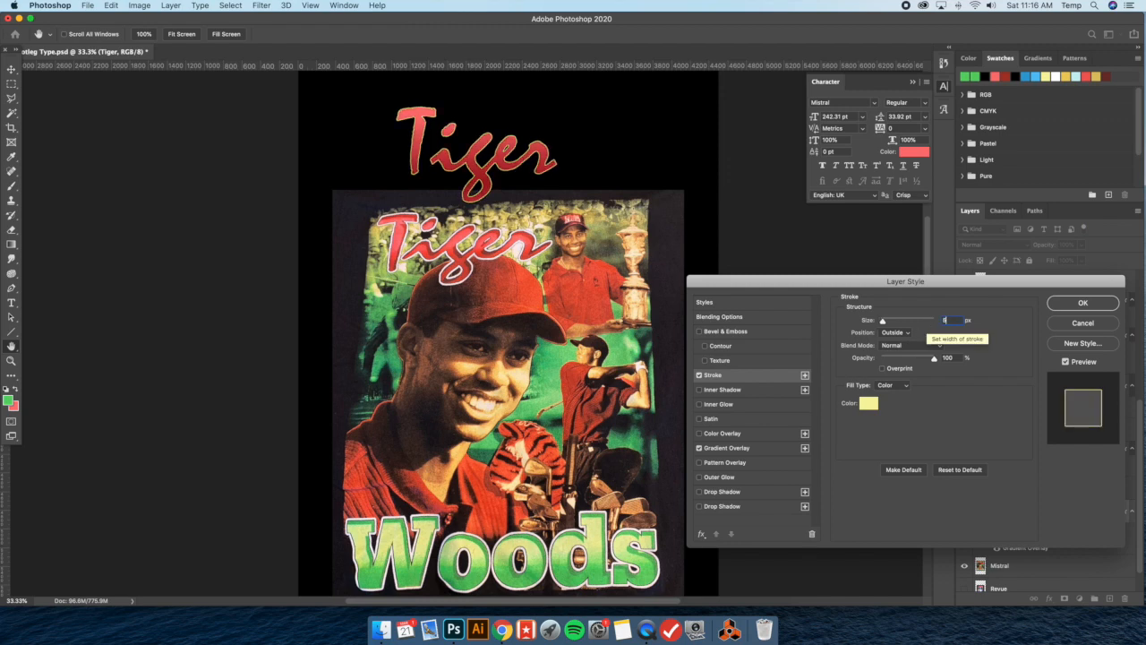
pyautogui.click(867, 410)
pyautogui.moveTo(819, 441); pyautogui.dragTo(884, 551)
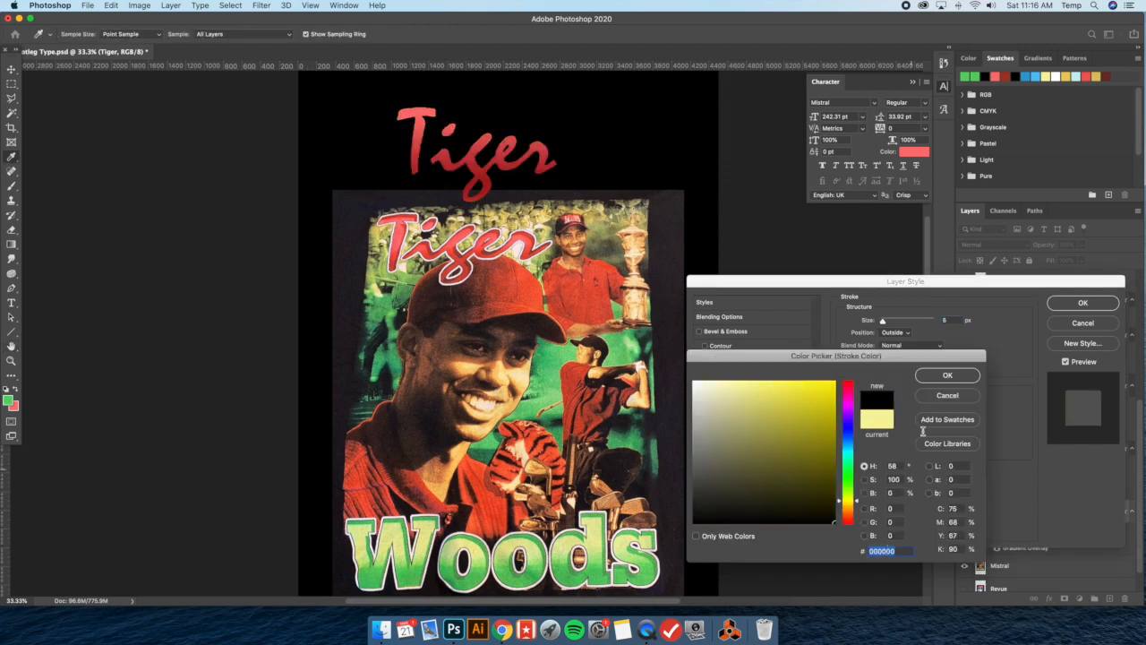
pyautogui.click(947, 375)
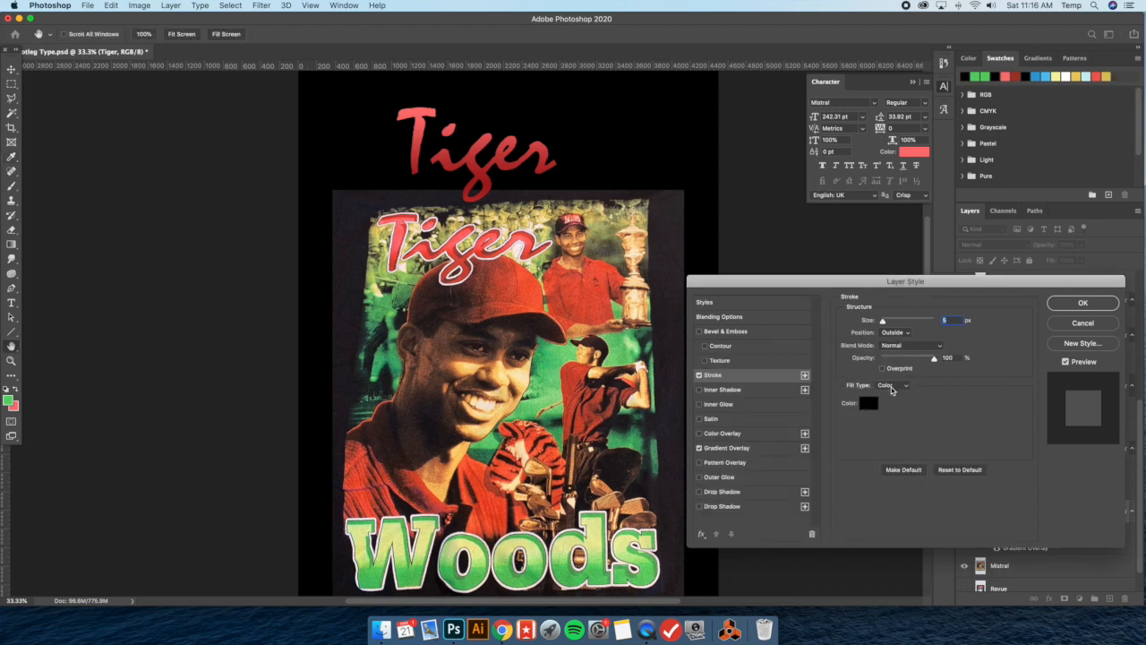
pyautogui.click(893, 387)
pyautogui.click(956, 389)
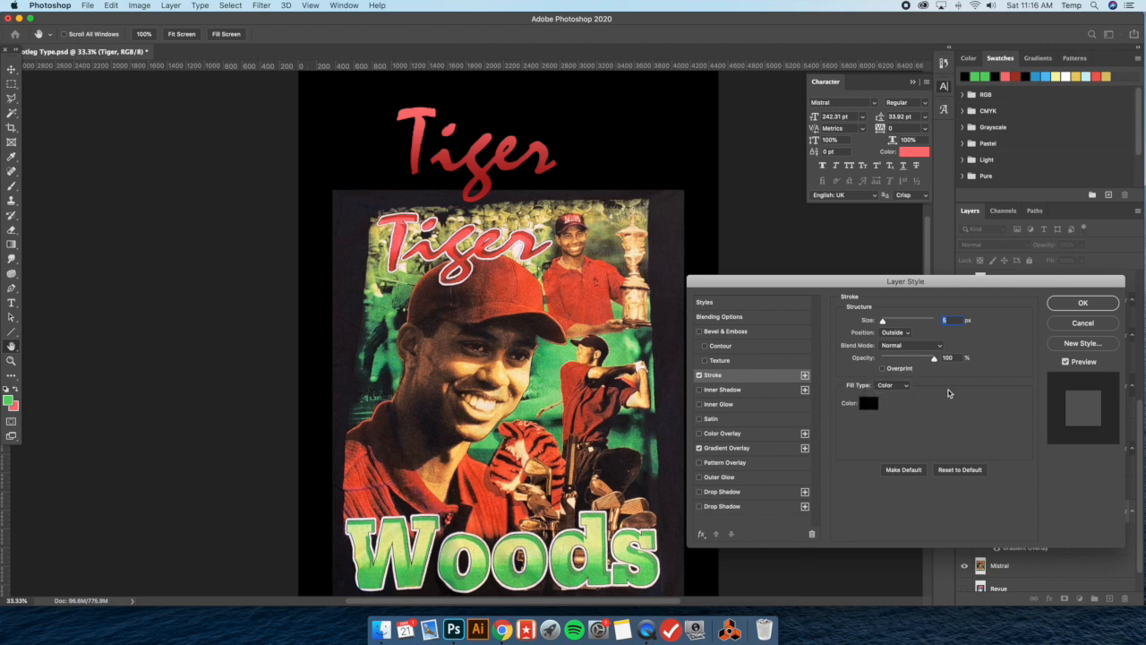
pyautogui.click(1062, 305)
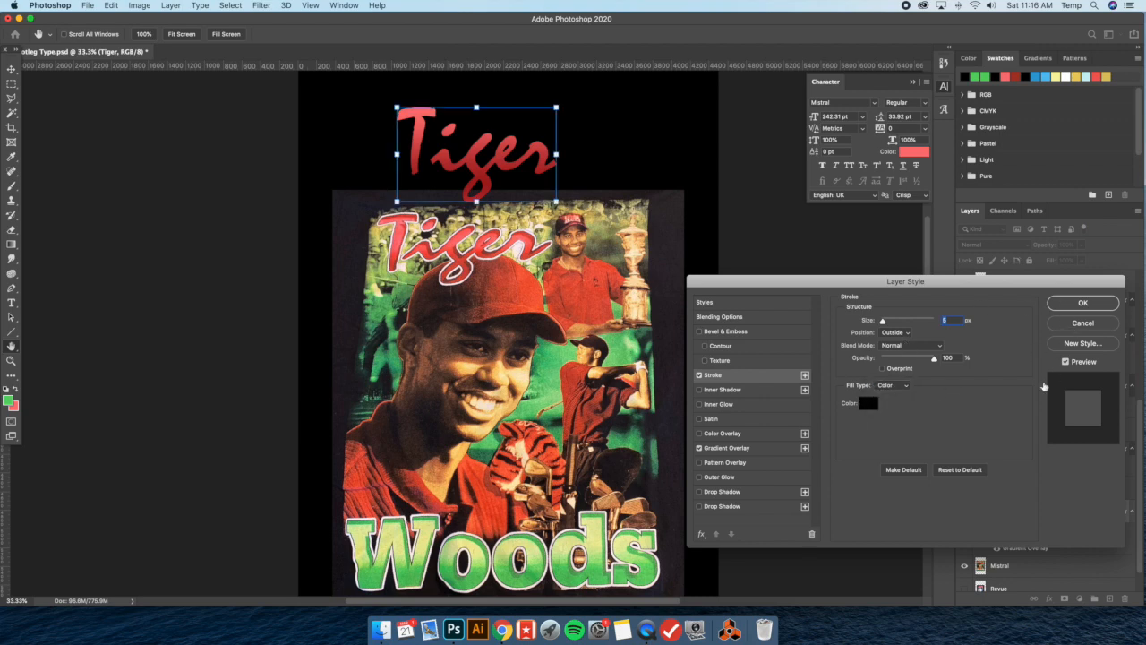
# Put the Tiger text layer into a new group
pyautogui.scroll(-1, 1044, 485)
pyautogui.press('super+g')
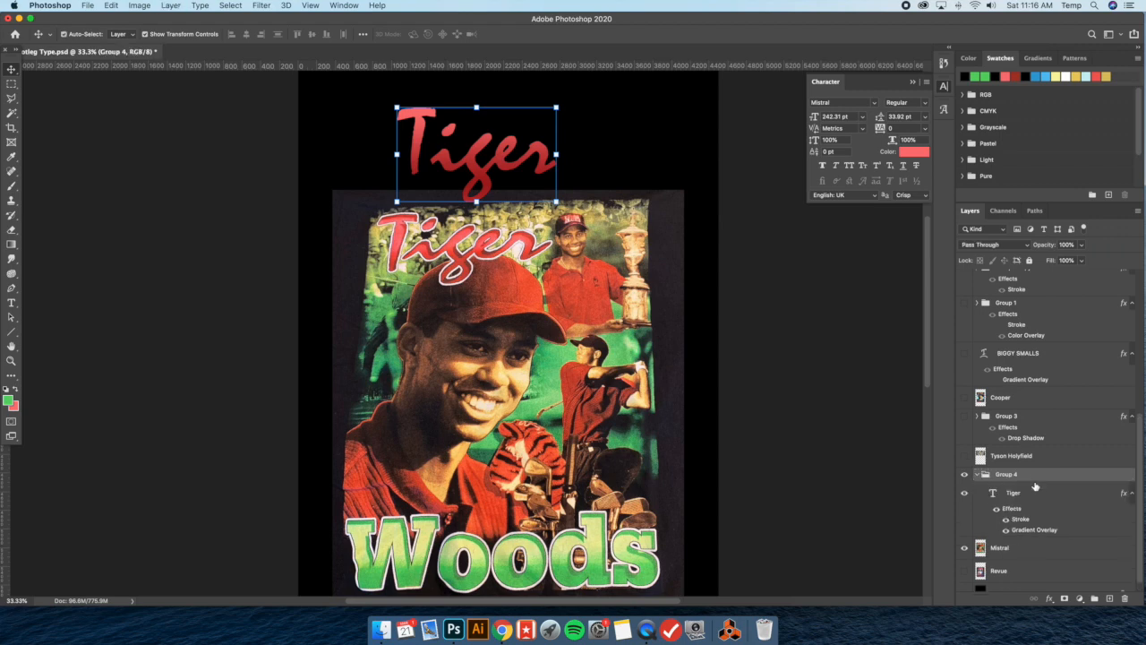
# Add a 15 px white outside stroke to the group holding the Tiger text
pyautogui.doubleClick(1035, 466)
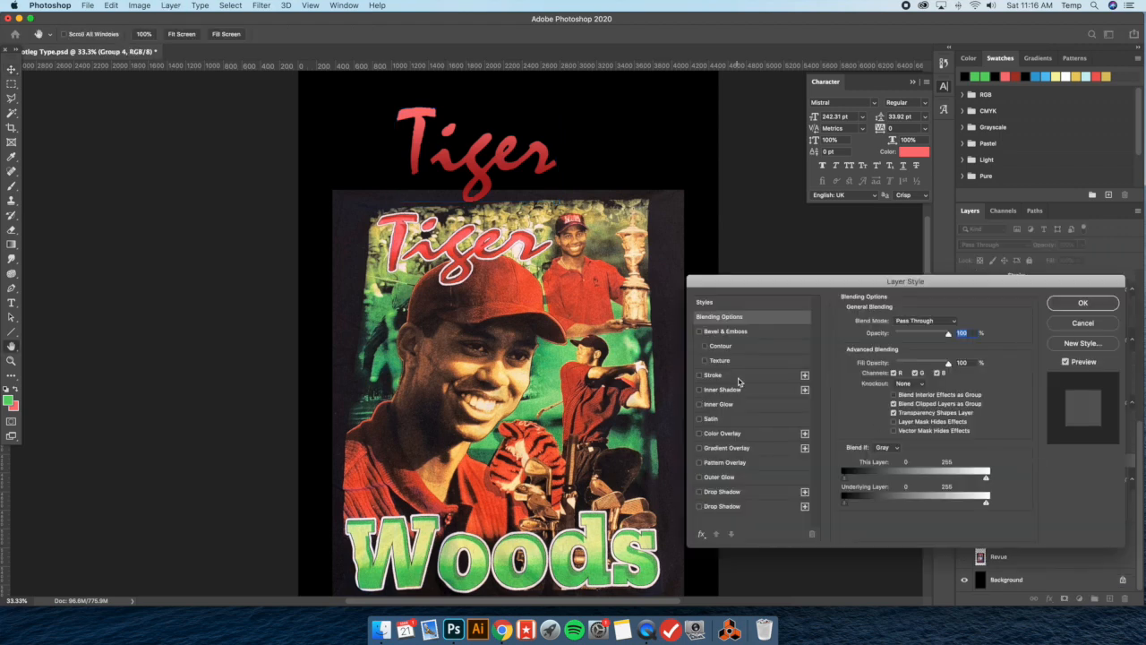
pyautogui.click(791, 377)
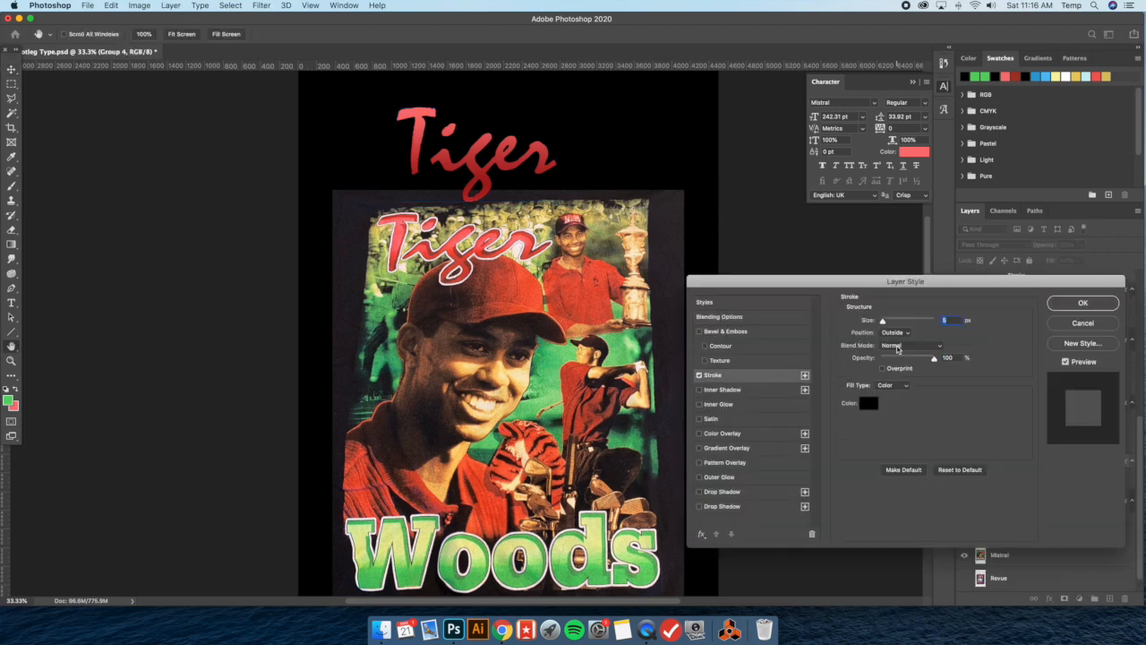
pyautogui.write('15')
pyautogui.click(867, 403)
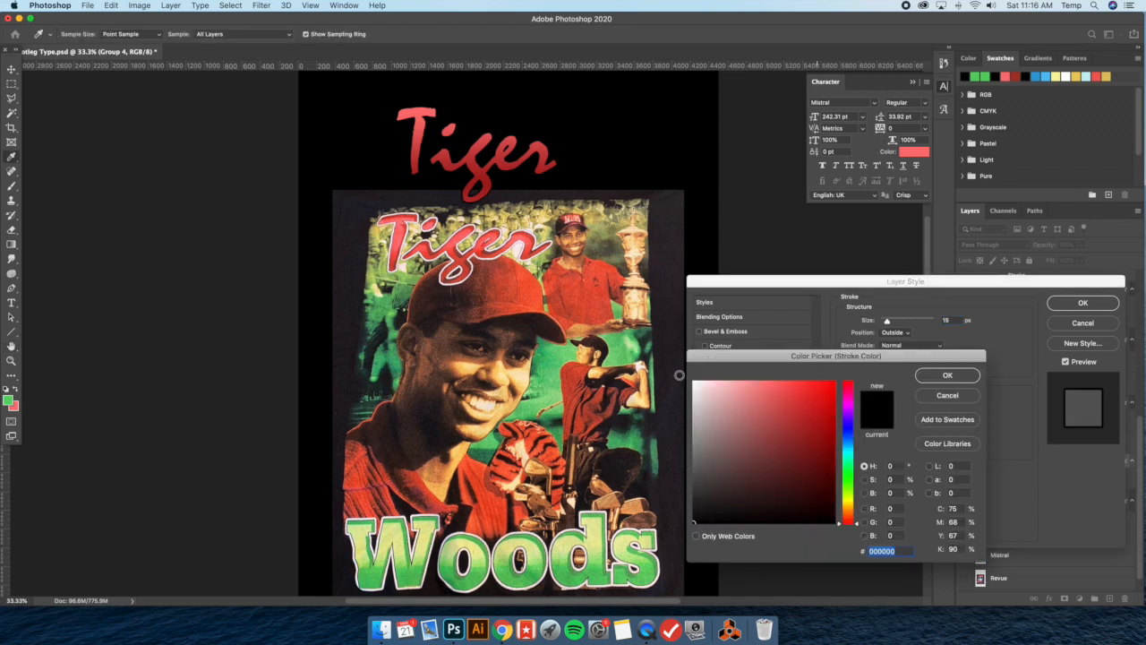
pyautogui.moveTo(725, 390); pyautogui.dragTo(660, 363)
pyautogui.click(947, 376)
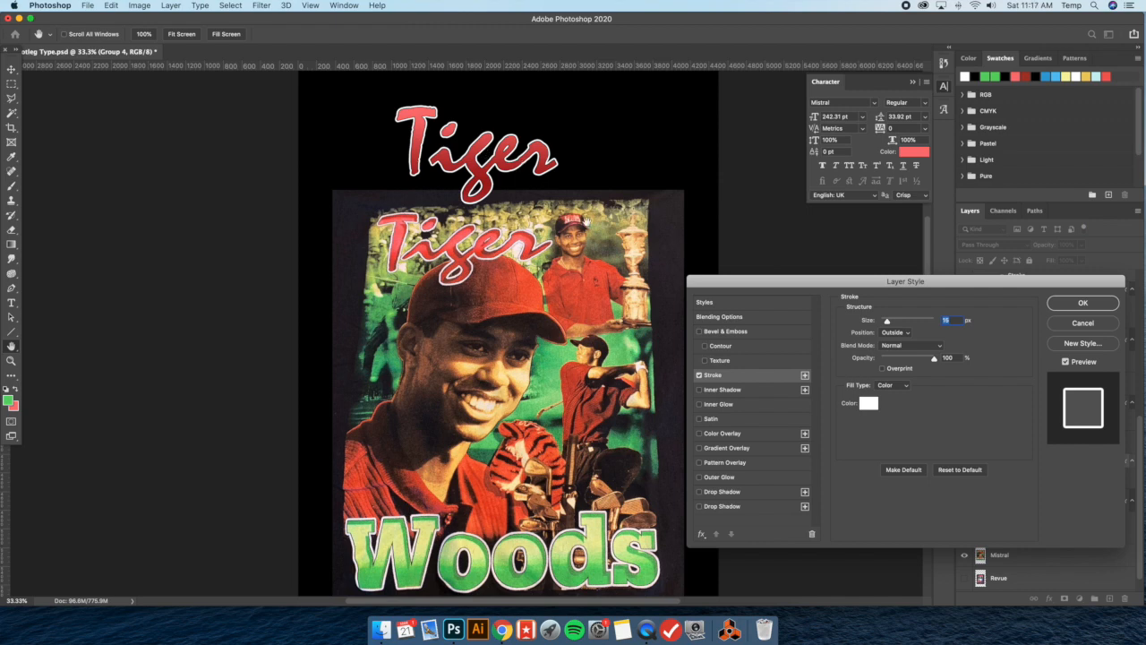
# Add a Color Burn inner shadow to the Tiger group with 24 px distance and 0 px size, and apply the layer style
pyautogui.click(742, 390)
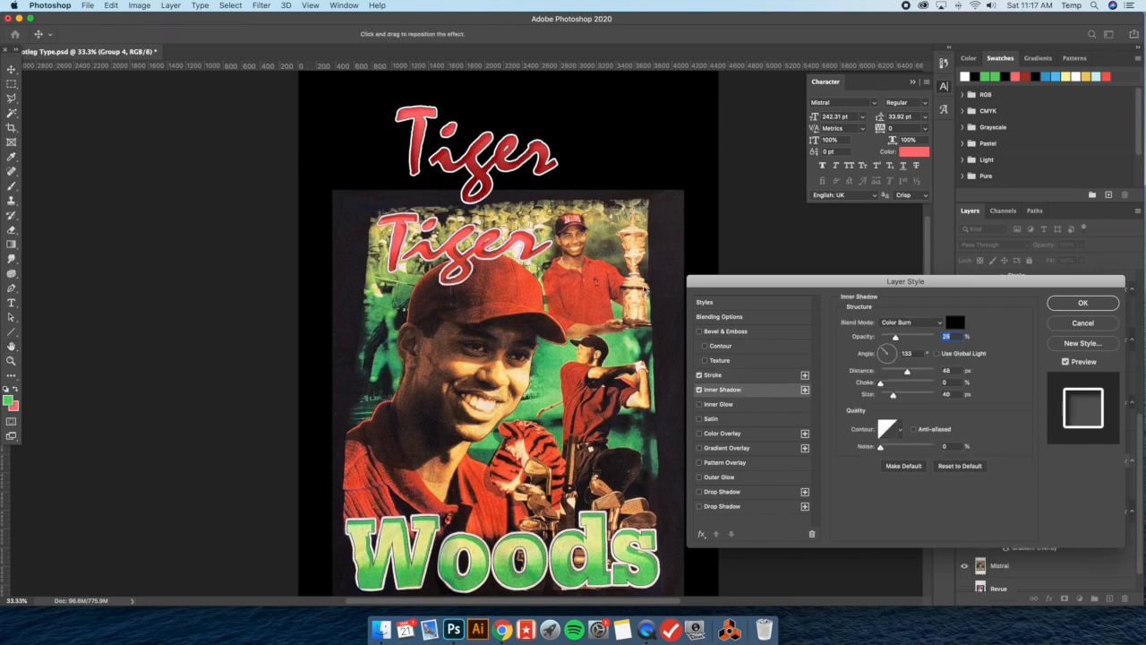
pyautogui.moveTo(896, 396); pyautogui.dragTo(876, 396)
pyautogui.moveTo(905, 373); pyautogui.dragTo(893, 372)
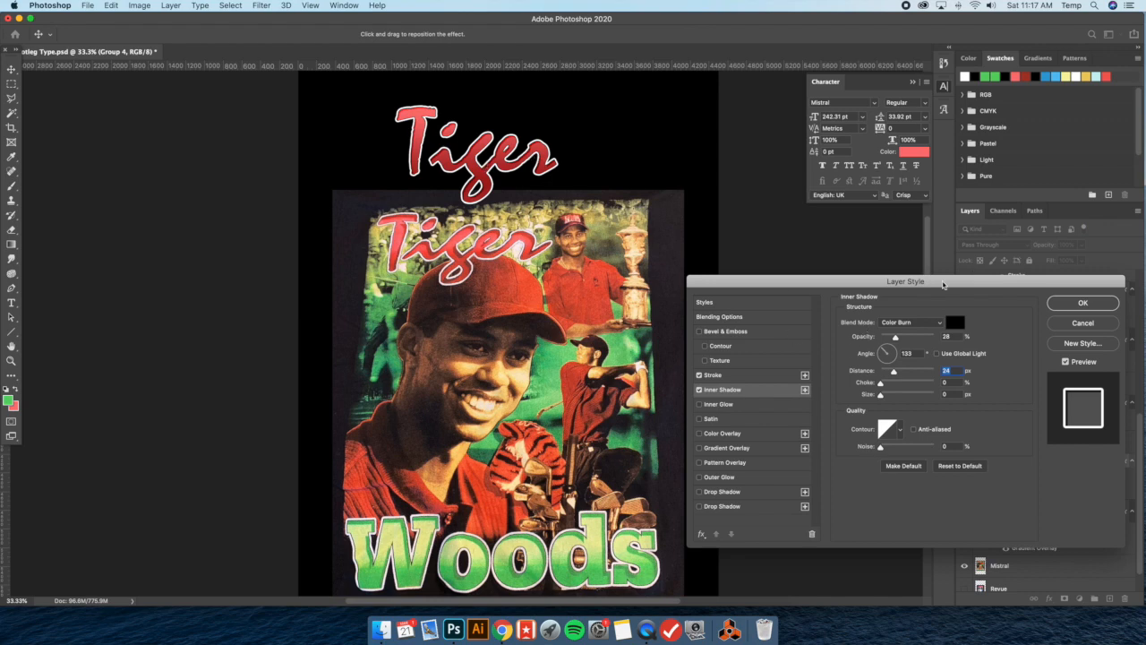
pyautogui.click(1082, 303)
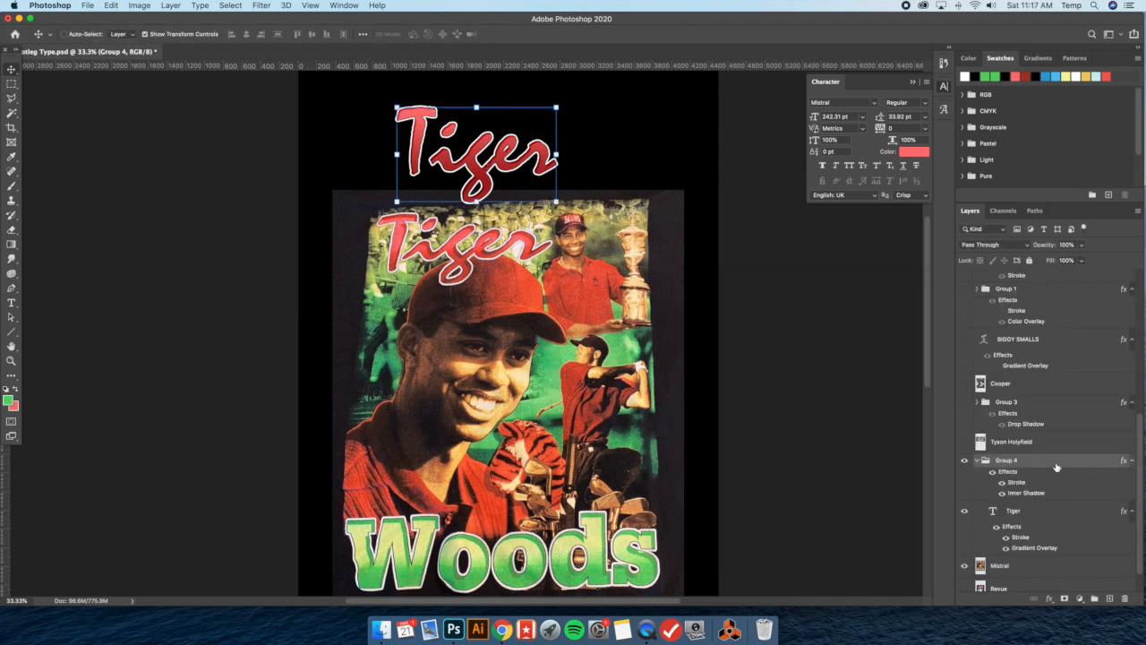
# Reposition the Tiger group's inner shadow to a 40° angle and 46 px distance, lower its opacity slightly, and apply the layer style
pyautogui.doubleClick(1056, 467)
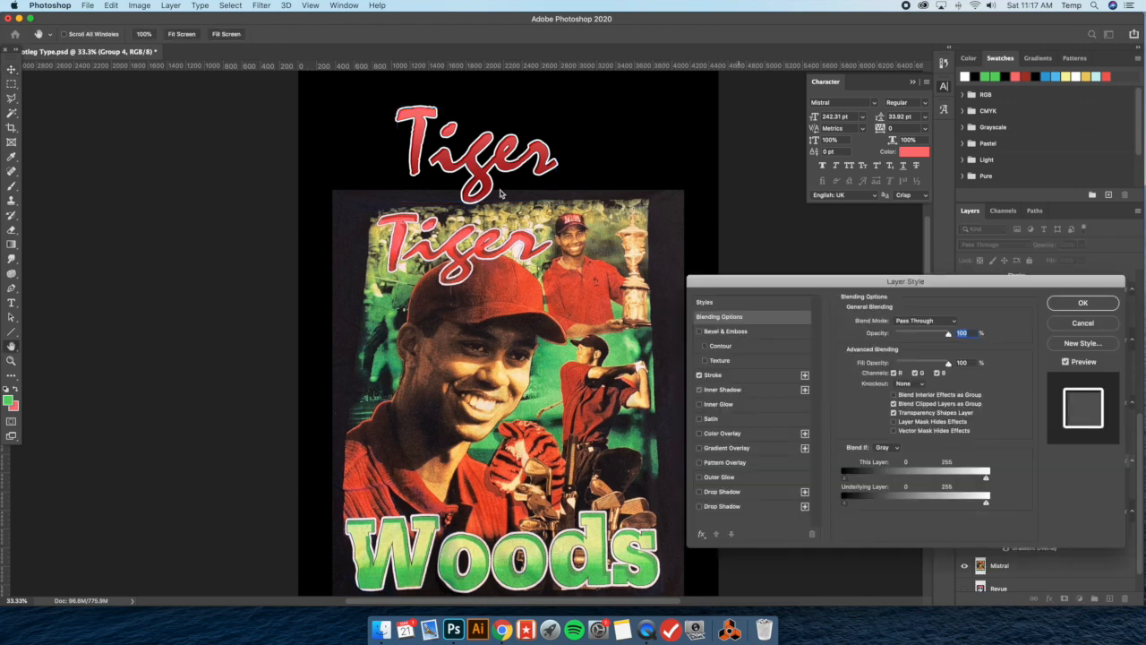
pyautogui.moveTo(489, 172)
pyautogui.mouseDown()
pyautogui.moveTo(451, 290)
pyautogui.moveTo(486, 224)
pyautogui.moveTo(484, 169)
pyautogui.mouseUp()
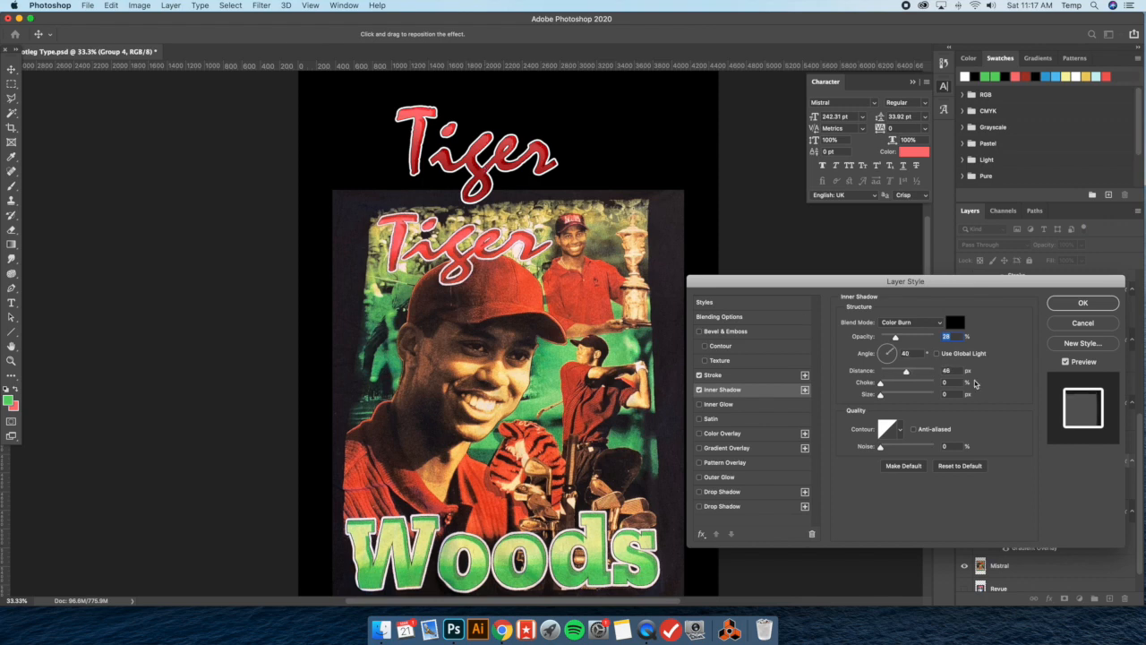
pyautogui.moveTo(896, 339); pyautogui.dragTo(894, 338)
pyautogui.click(1107, 306)
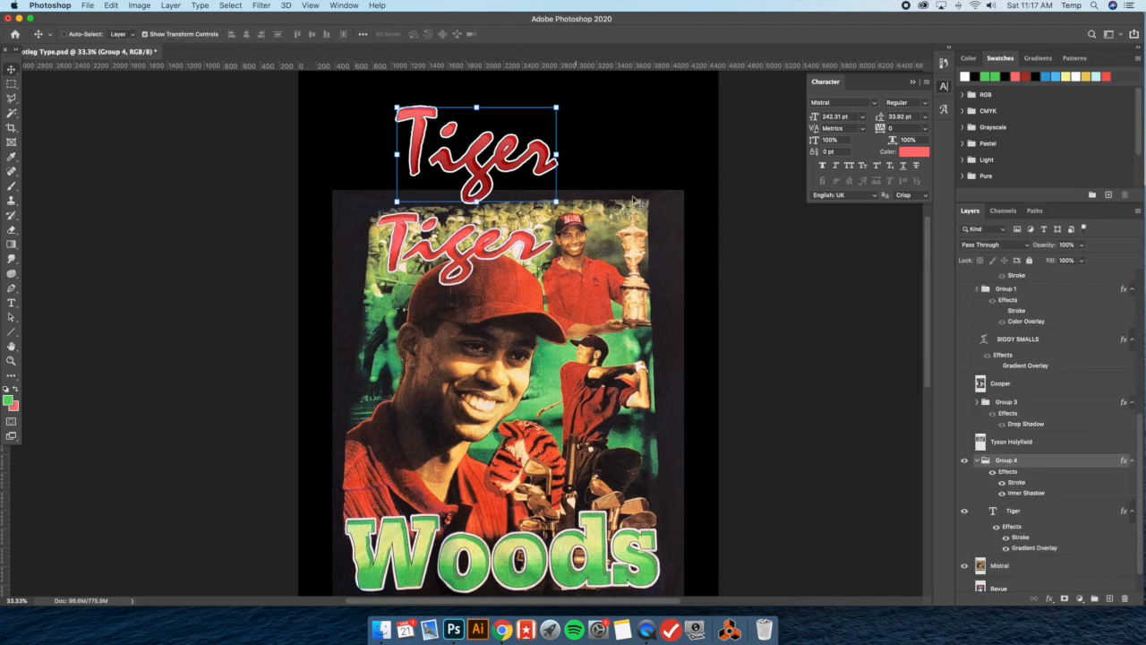
# Hide the transform controls and return the Tiger group's opacity to 100%
pyautogui.click(144, 34)
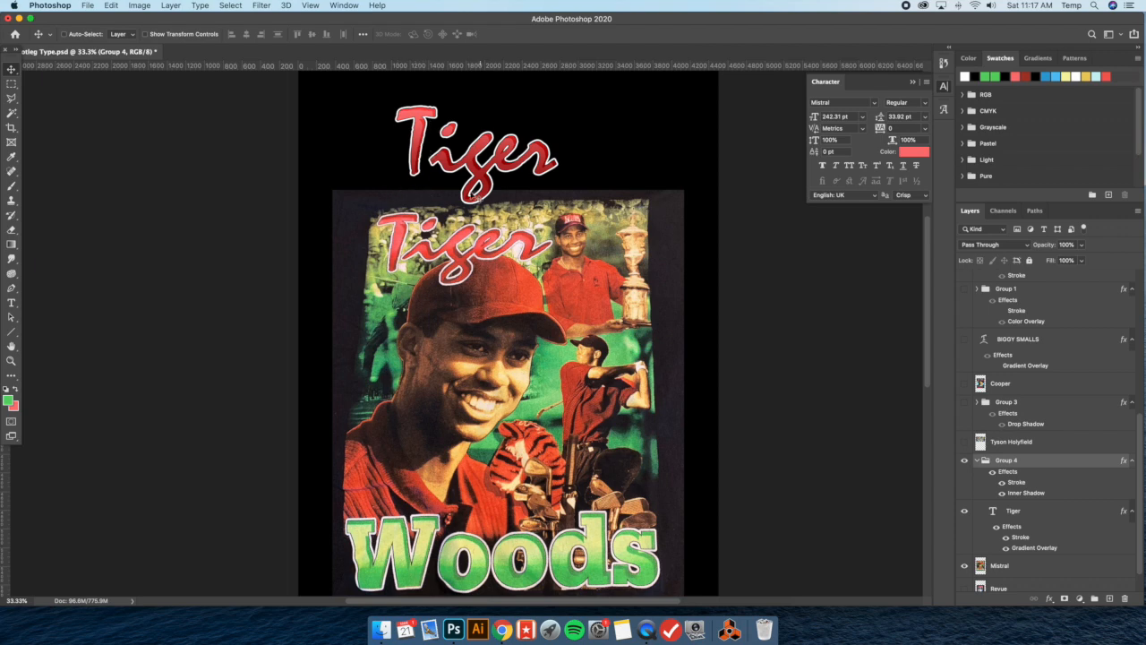
pyautogui.press('3')
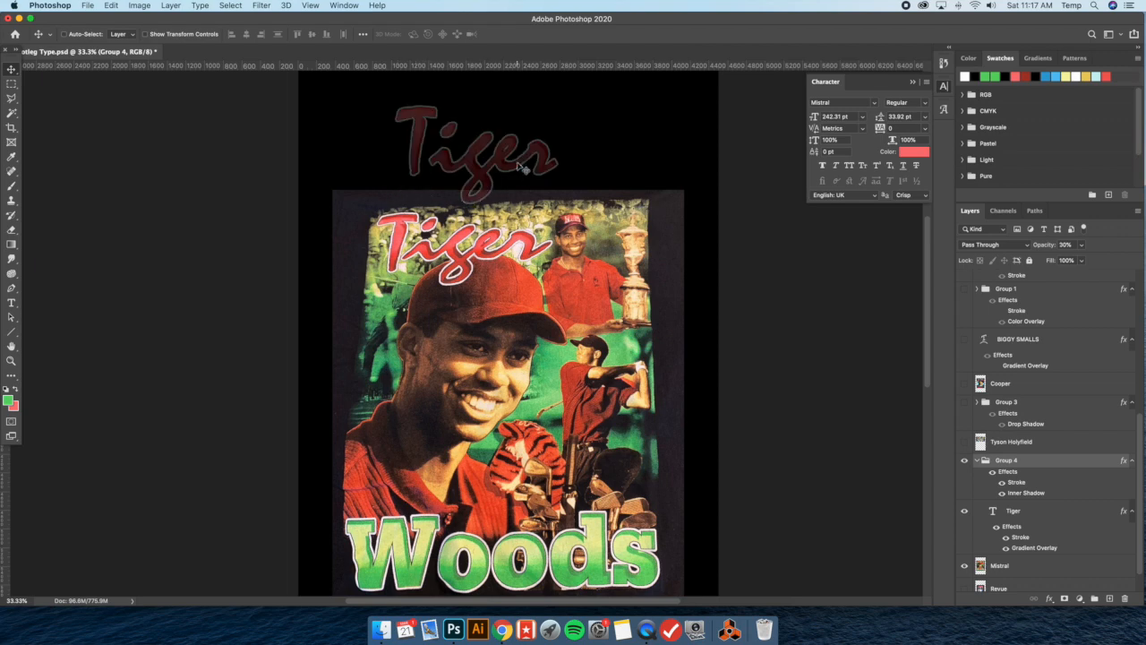
pyautogui.click(1081, 246)
pyautogui.moveTo(1082, 258); pyautogui.dragTo(1123, 260)
pyautogui.click(464, 150)
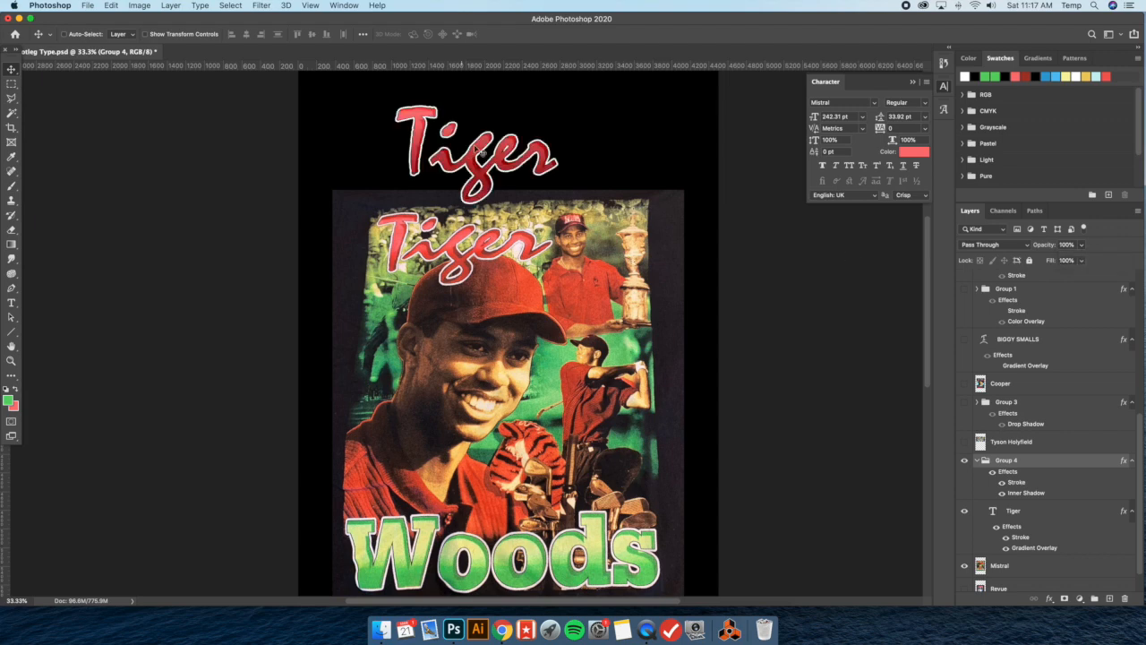
# Nudge the Tiger lettering slightly down and place a duplicate of its group above the shirt's Woods lettering
pyautogui.moveTo(528, 162); pyautogui.dragTo(528, 168)
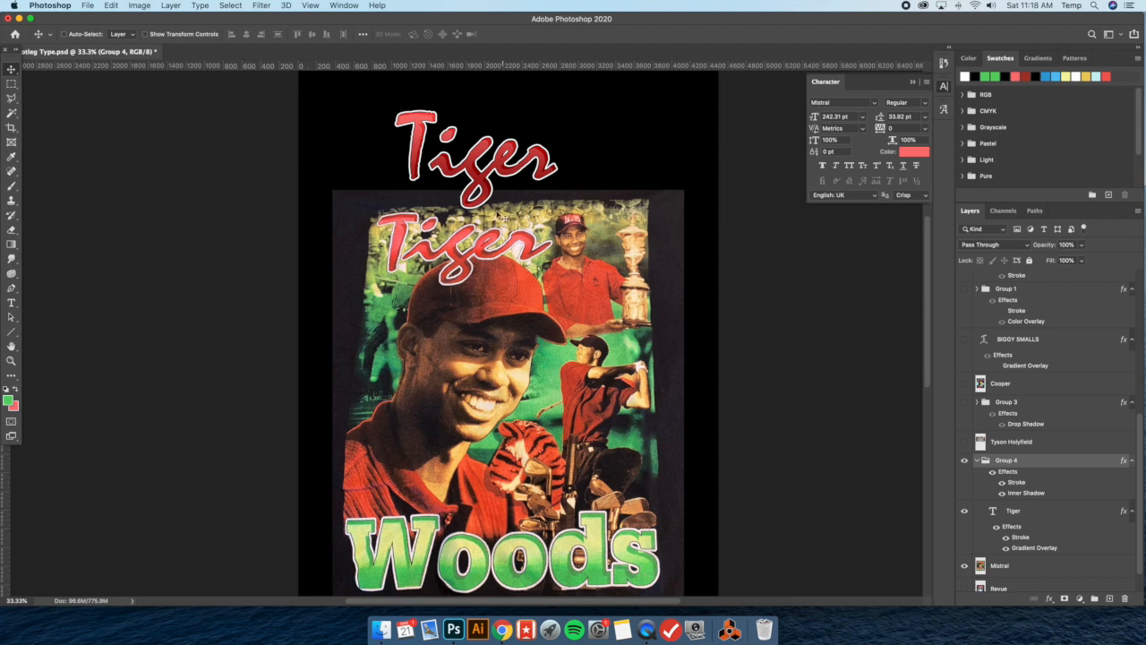
pyautogui.moveTo(484, 172); pyautogui.dragTo(491, 423)
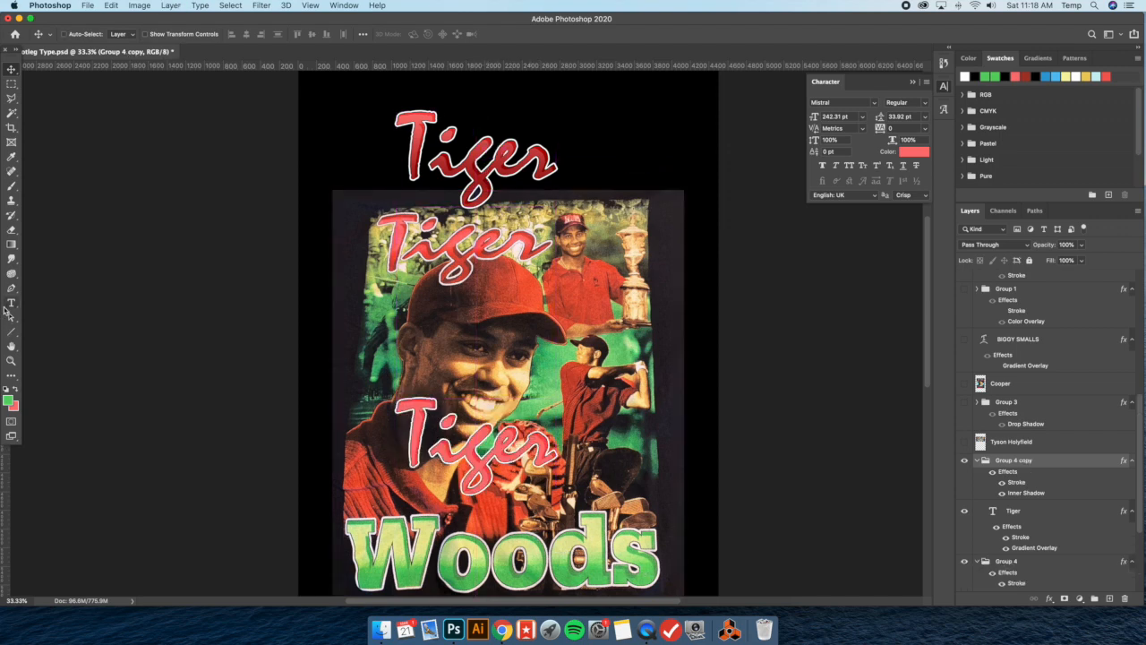
# Recolor the duplicated Tiger text to the light yellow-green (#d1e88f) sampled from the shirt's Woods lettering
pyautogui.click(11, 303)
pyautogui.click(436, 426)
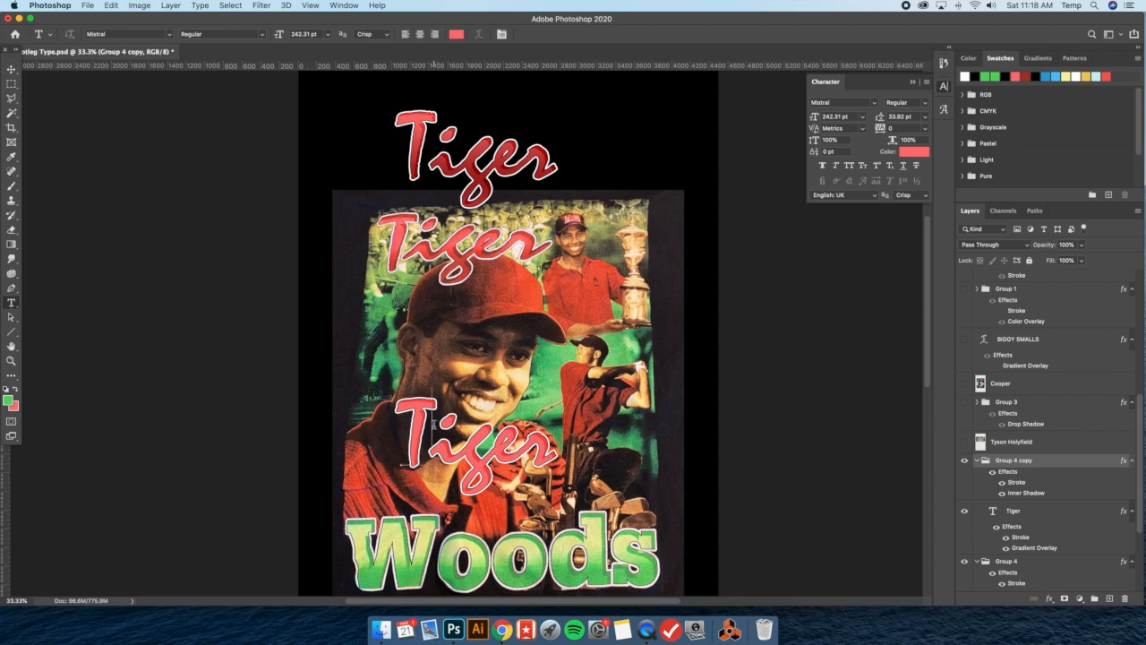
pyautogui.press('super+a')
pyautogui.click(8, 400)
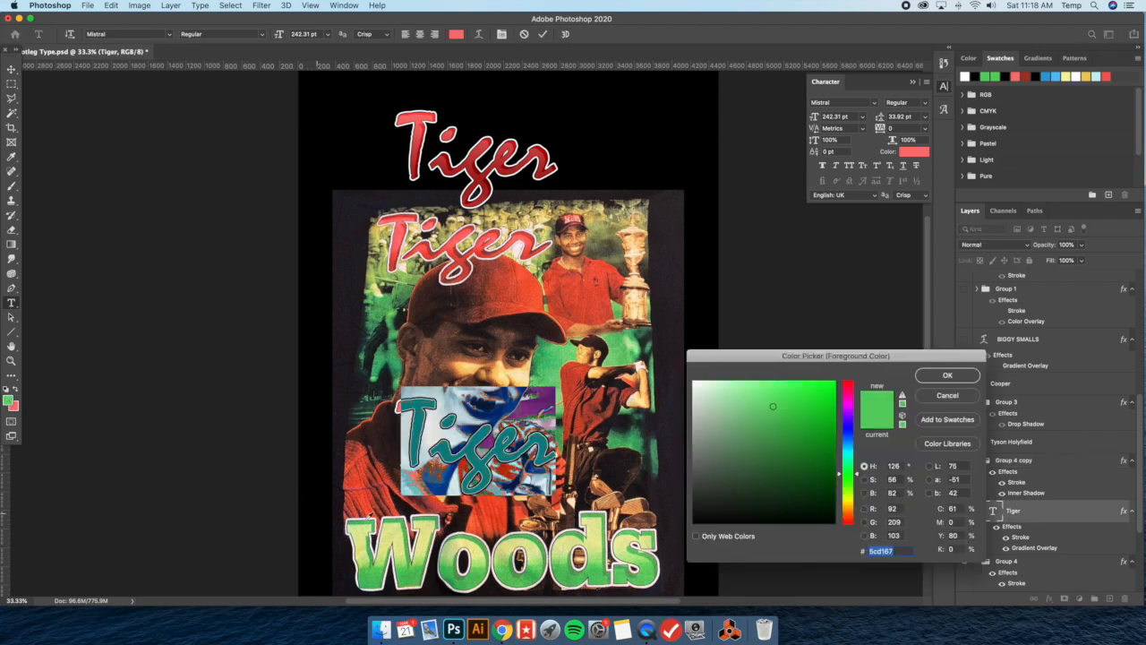
pyautogui.click(397, 534)
pyautogui.click(405, 535)
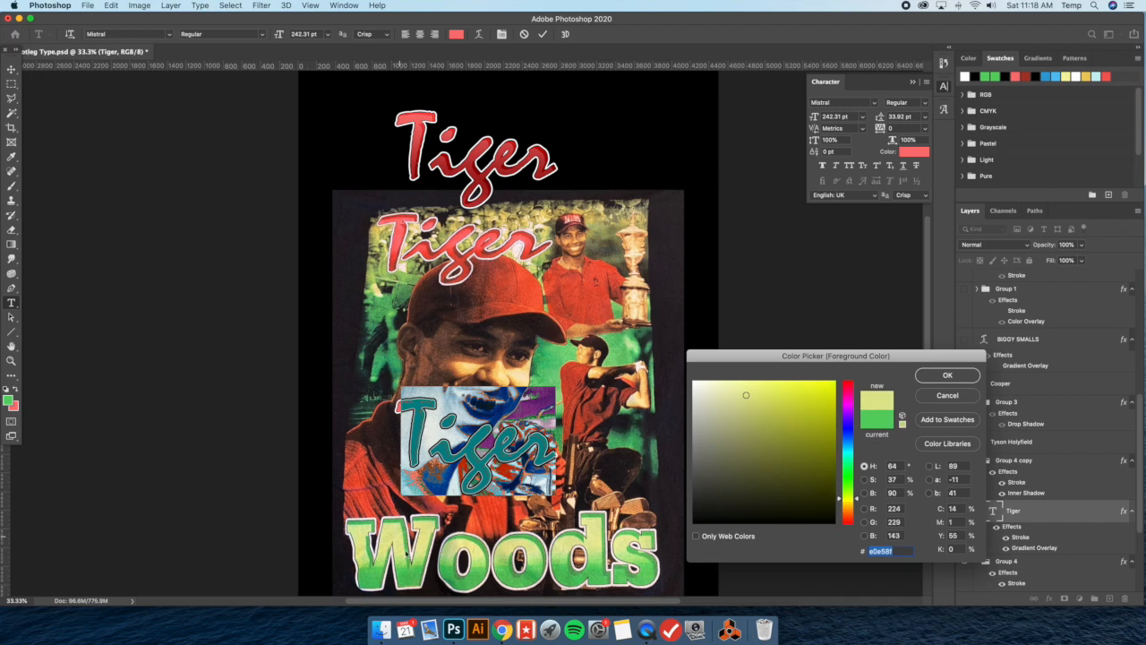
pyautogui.click(406, 552)
pyautogui.click(407, 550)
pyautogui.click(406, 549)
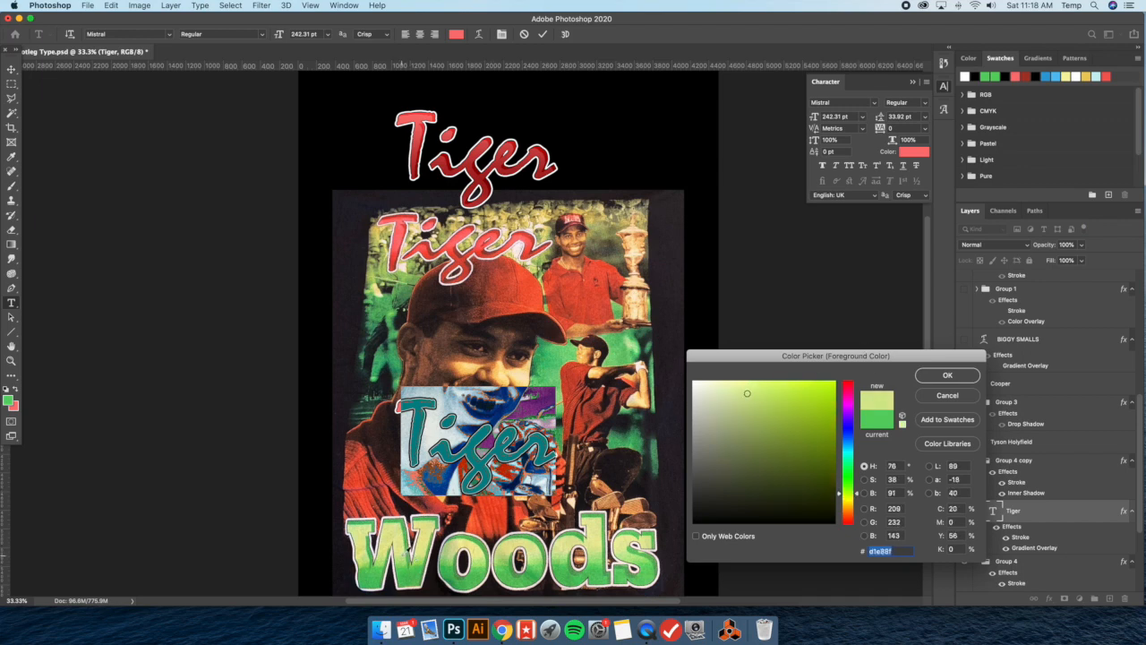
pyautogui.click(948, 376)
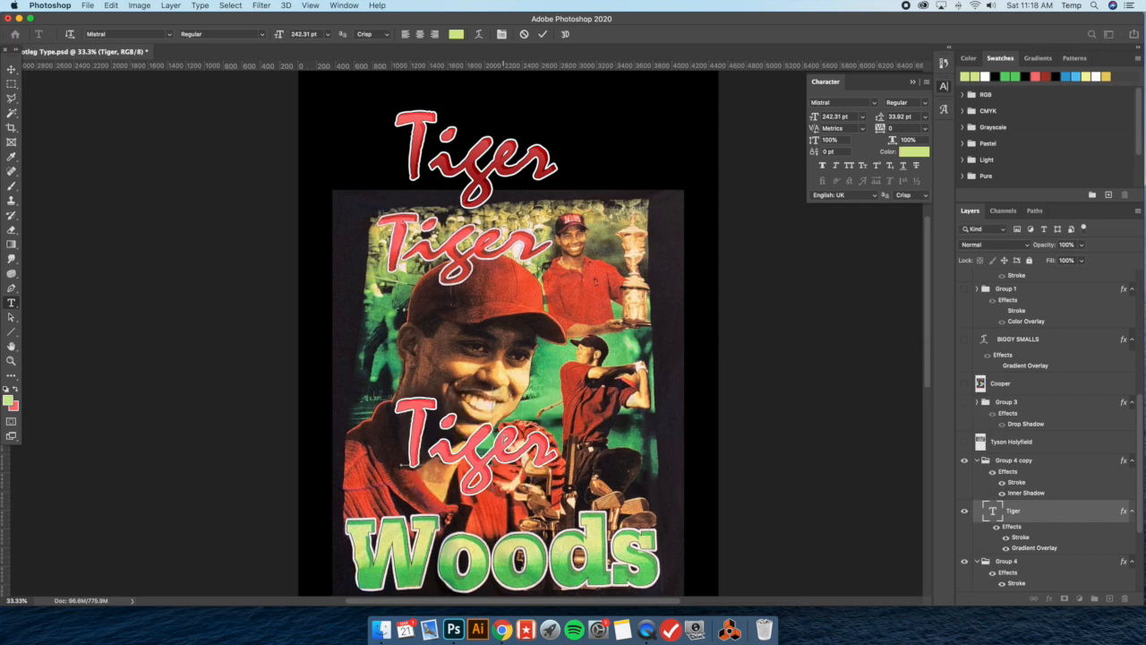
# Change the duplicated text's font to Merit Regular and center it over the shirt image above the Woods lettering
pyautogui.click(874, 102)
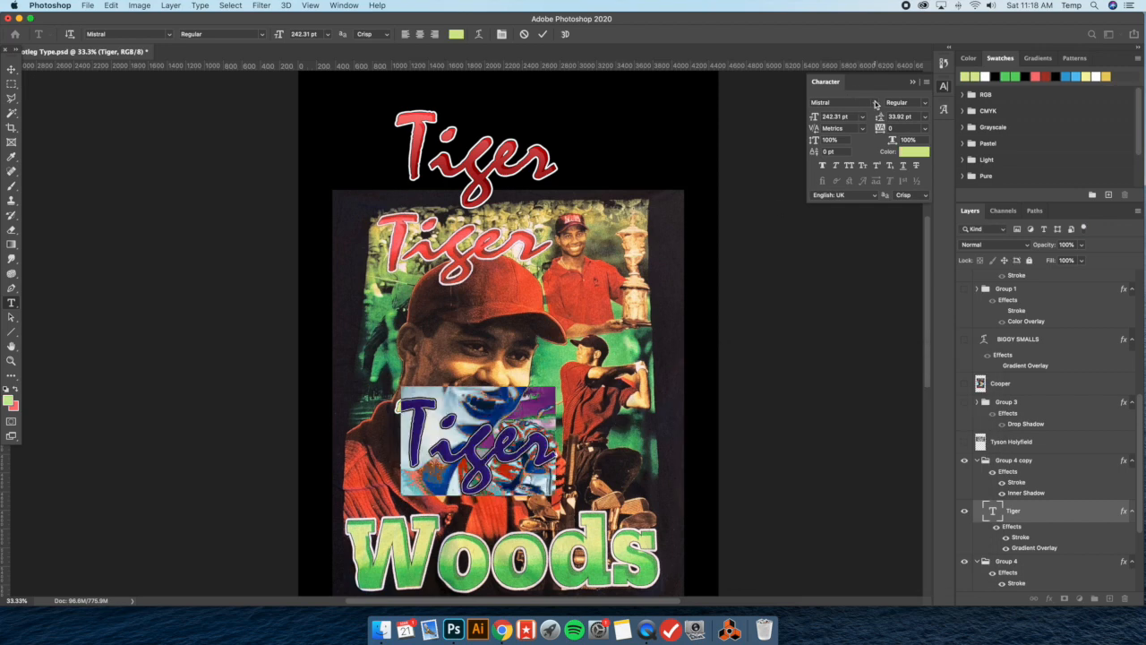
pyautogui.write('merli')
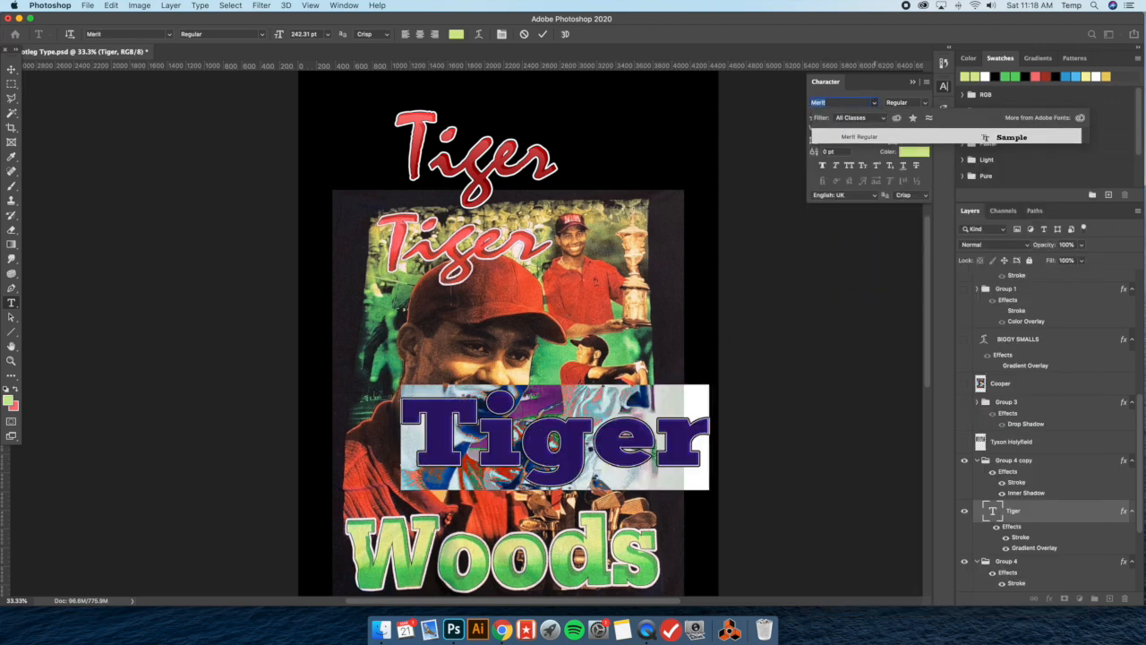
pyautogui.click(858, 136)
pyautogui.press('super+Return')
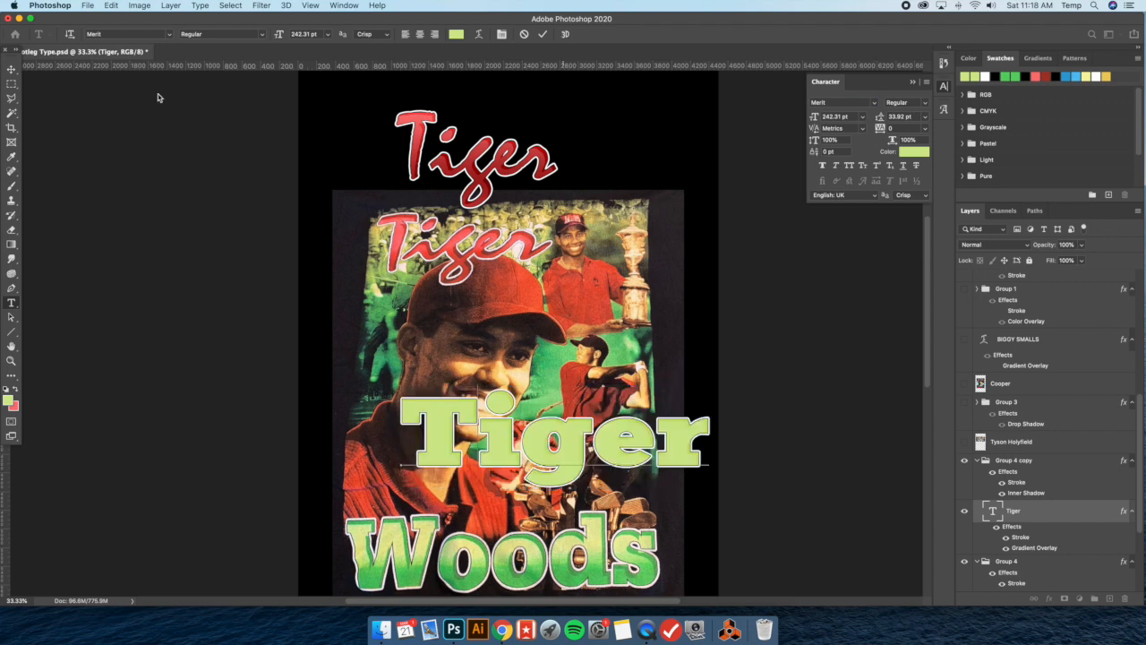
pyautogui.click(11, 69)
pyautogui.moveTo(541, 432); pyautogui.dragTo(490, 446)
# Replace the duplicated Tiger text with "Woods"
pyautogui.click(10, 302)
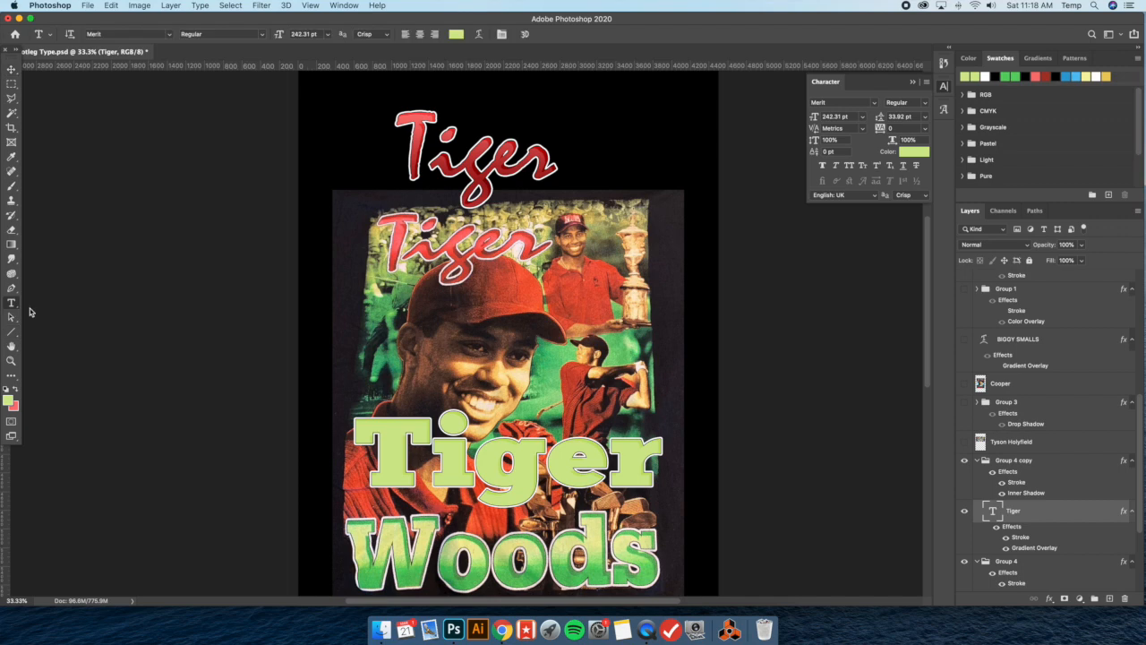
pyautogui.click(453, 468)
pyautogui.press('super+a')
pyautogui.write('Woods')
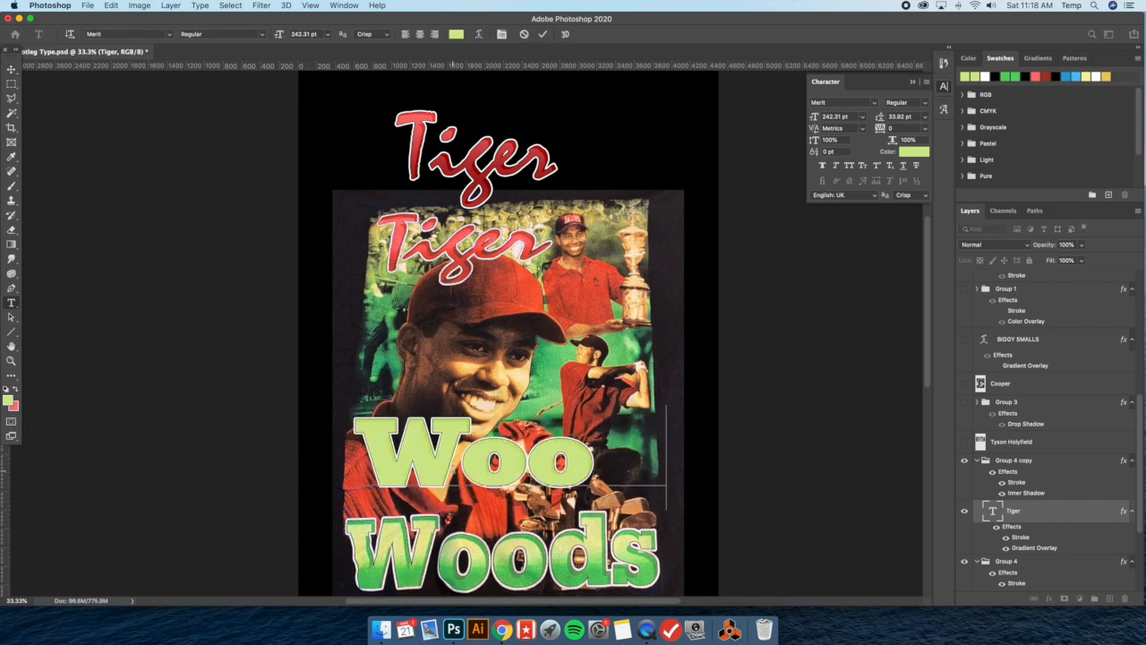
pyautogui.click(12, 70)
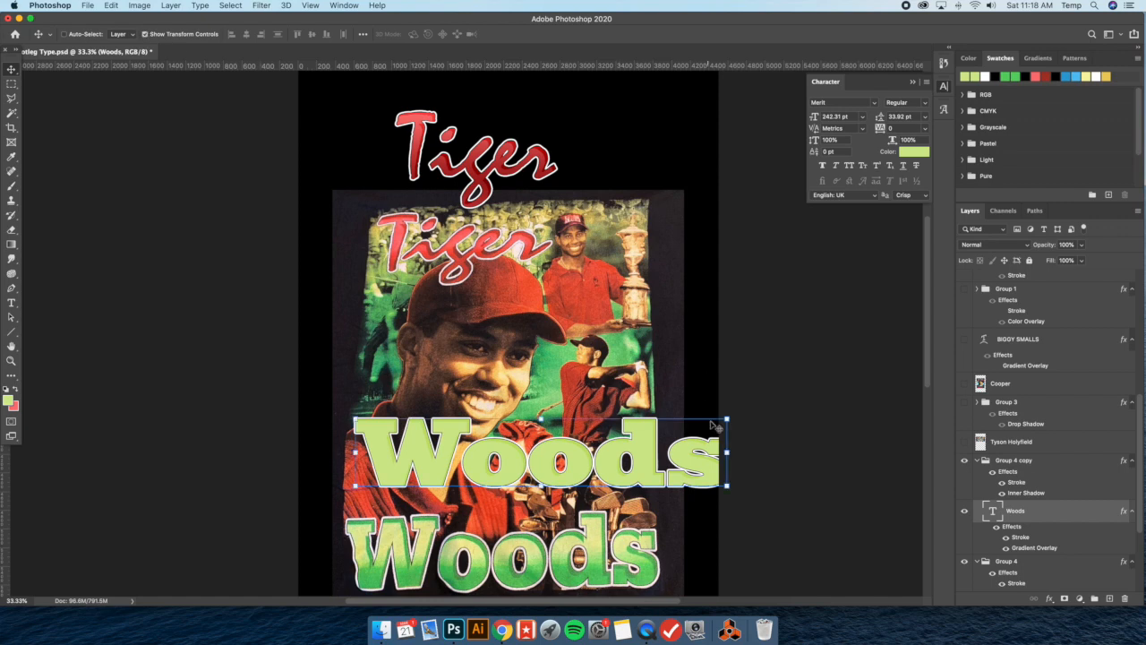
# Narrow the new Woods text and enlarge it slightly to roughly match the width of the shirt's Woods lettering
pyautogui.press('super+t')
pyautogui.moveTo(731, 456); pyautogui.dragTo(633, 456)
pyautogui.moveTo(633, 404); pyautogui.dragTo(651, 399)
pyautogui.press('Return')
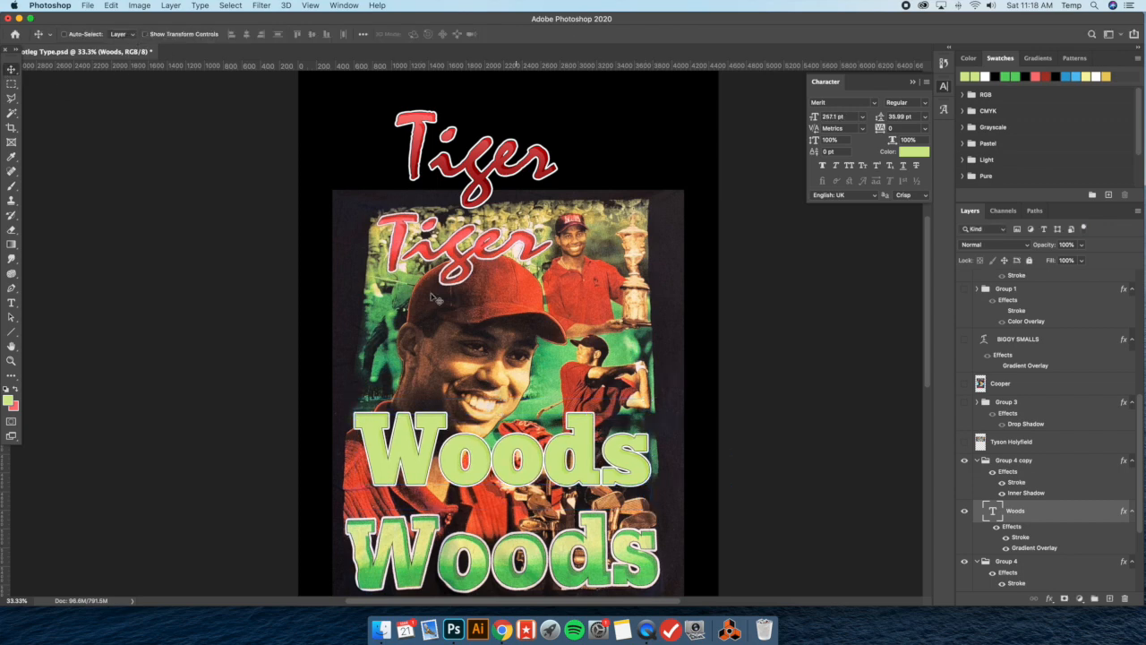
# Set the tracking of the letter W in the new Woods text to -25
pyautogui.click(12, 304)
pyautogui.moveTo(440, 443); pyautogui.dragTo(336, 436)
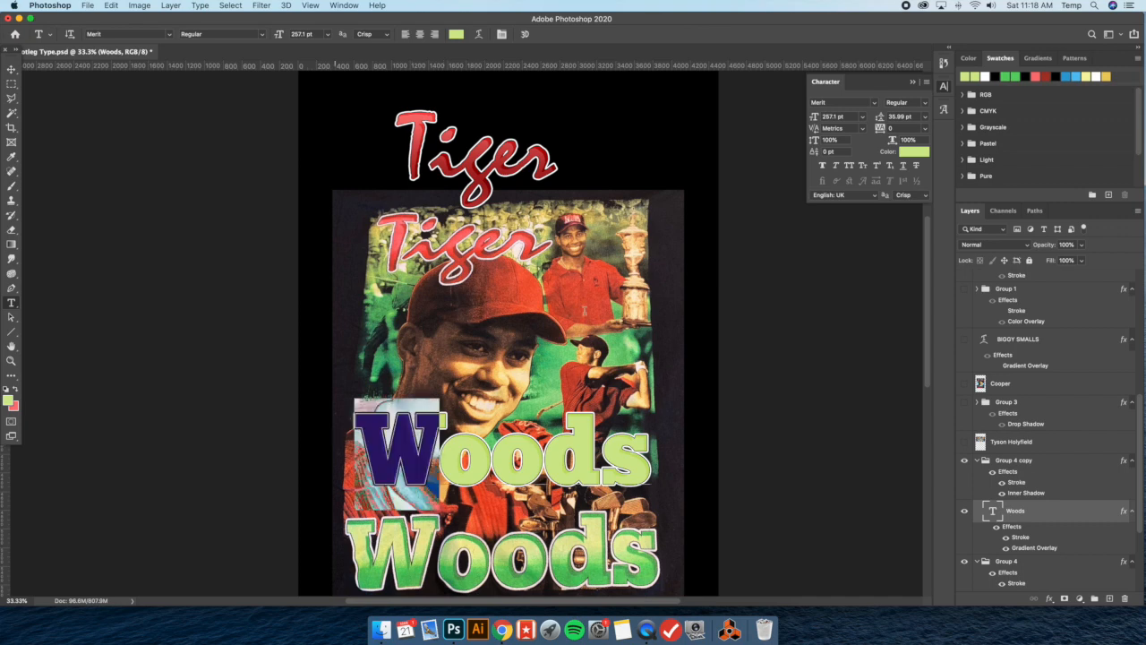
pyautogui.click(926, 128)
pyautogui.click(906, 163)
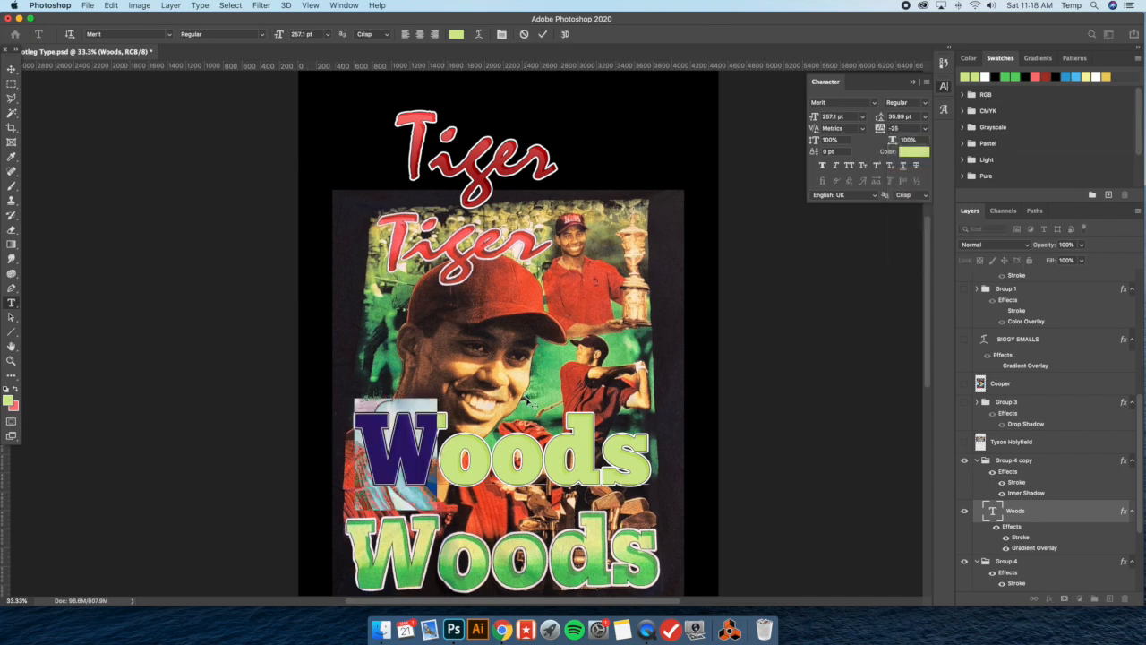
pyautogui.click(463, 460)
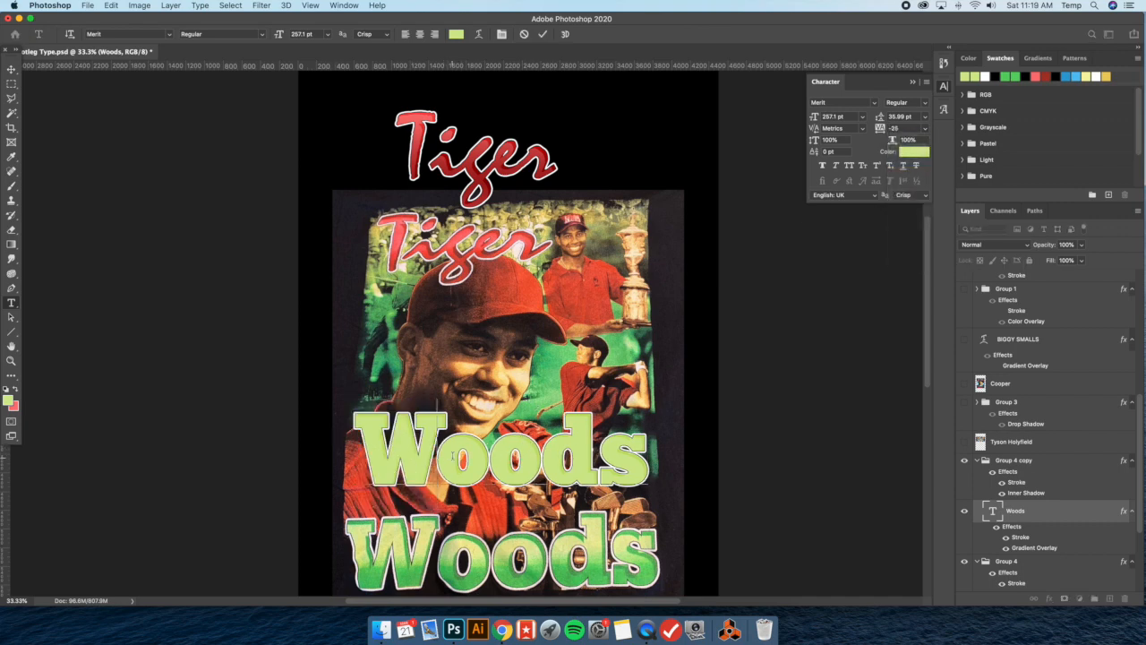
# Set the tracking of the letters "oods" to 25 and nudge the Woods text slightly to the left
pyautogui.moveTo(436, 453); pyautogui.dragTo(697, 449)
pyautogui.click(926, 128)
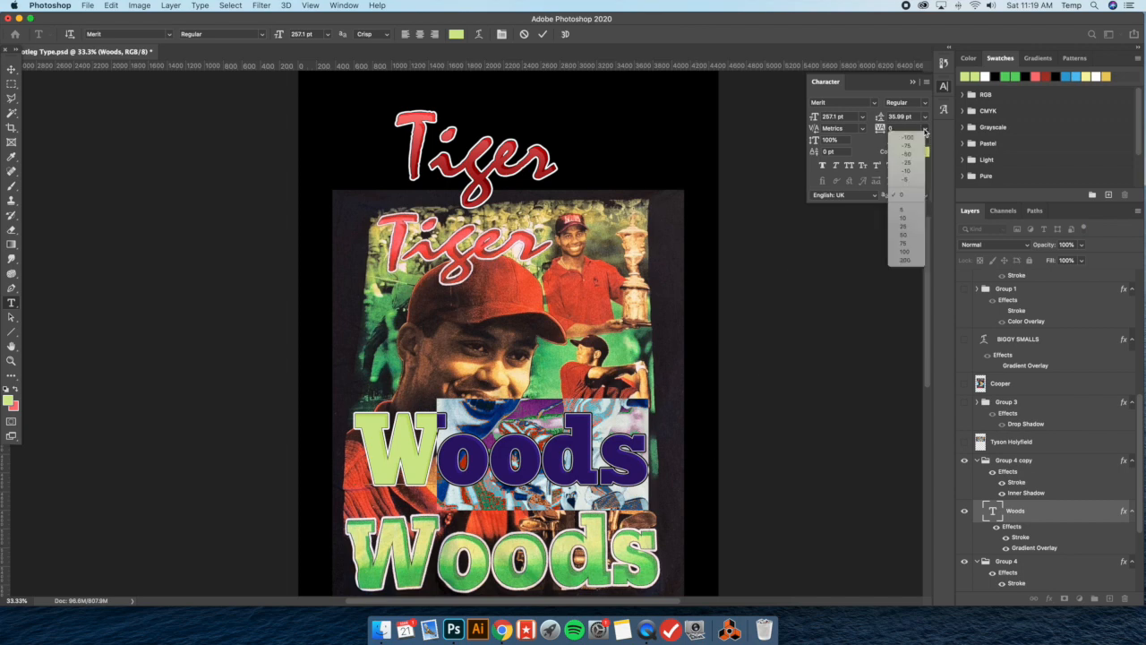
pyautogui.click(904, 235)
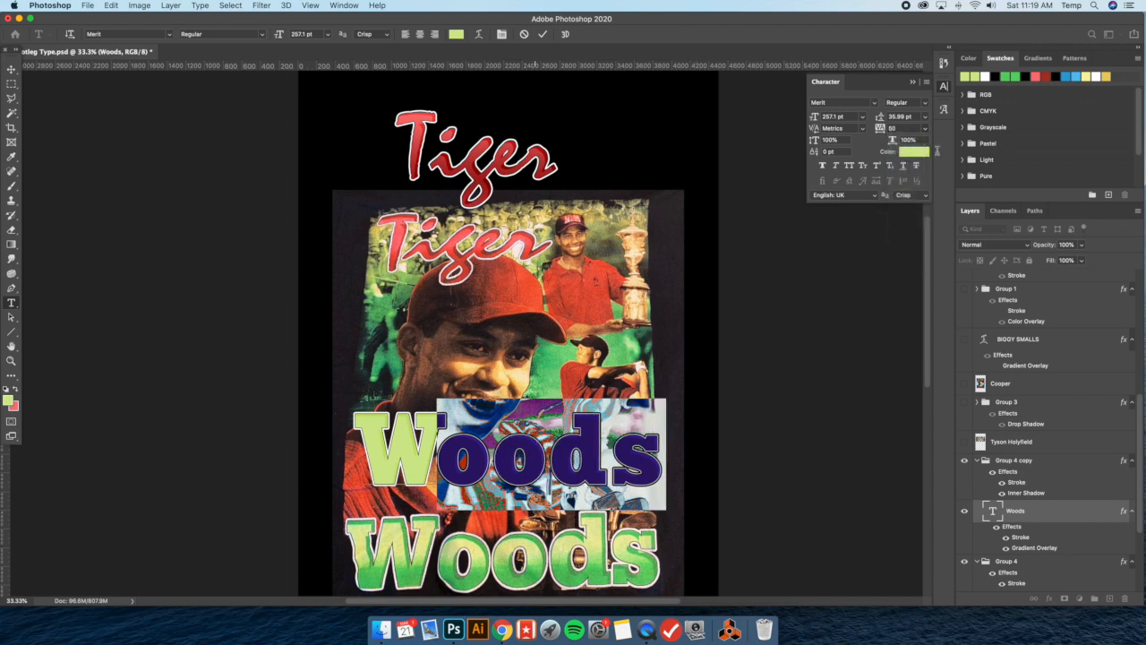
pyautogui.click(926, 128)
pyautogui.click(911, 227)
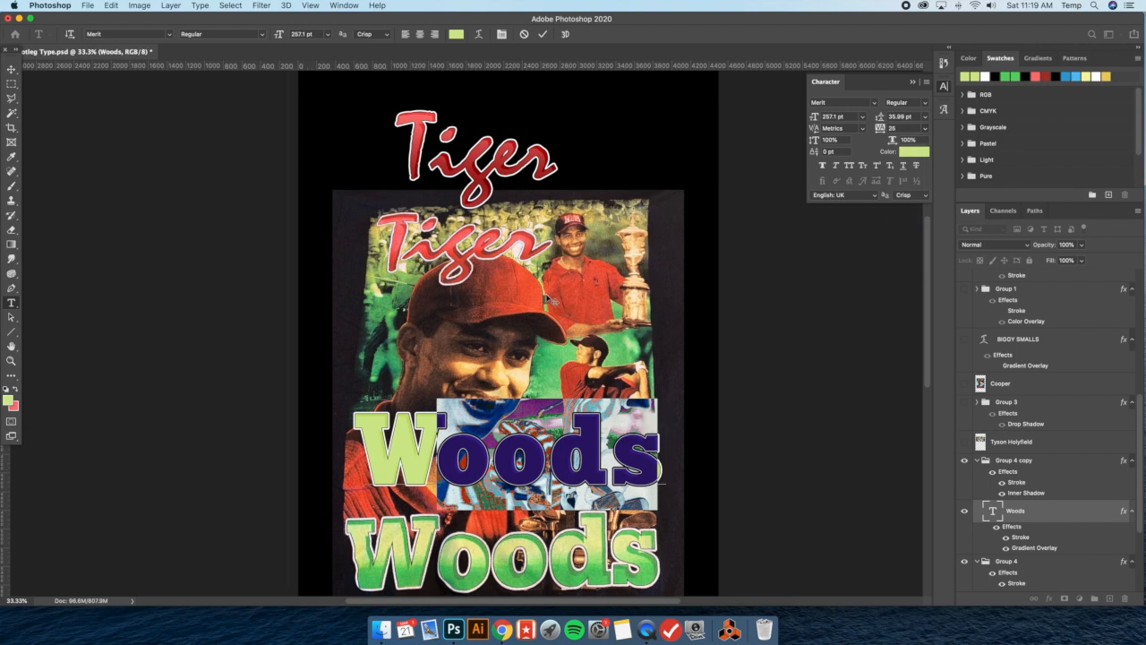
pyautogui.click(11, 69)
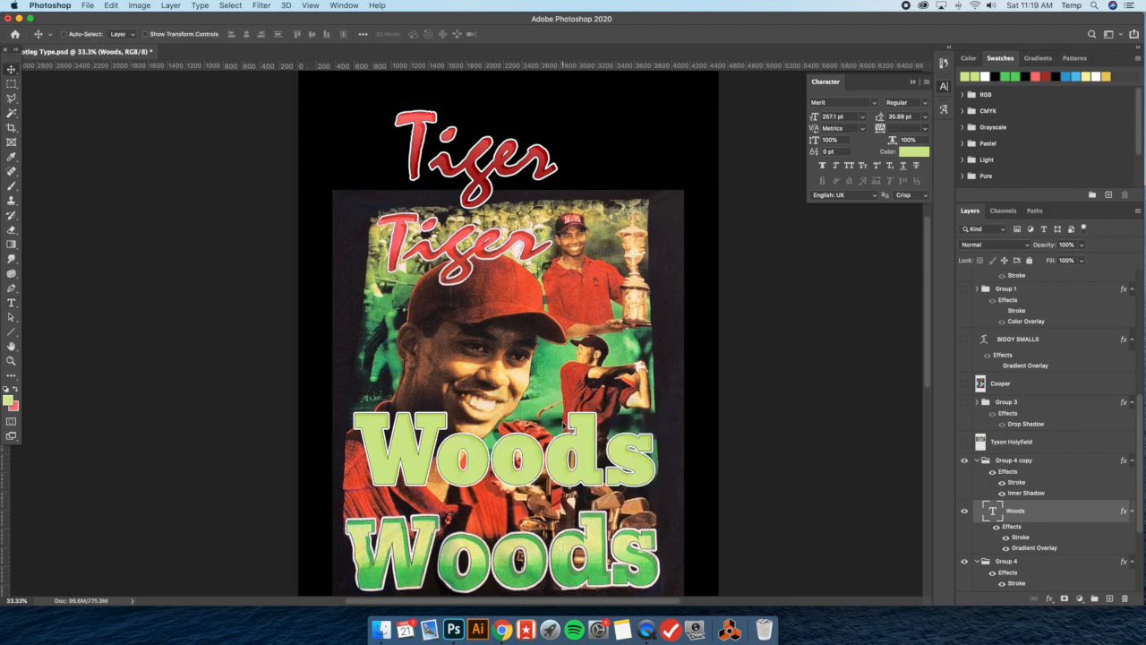
pyautogui.moveTo(563, 428); pyautogui.dragTo(555, 424)
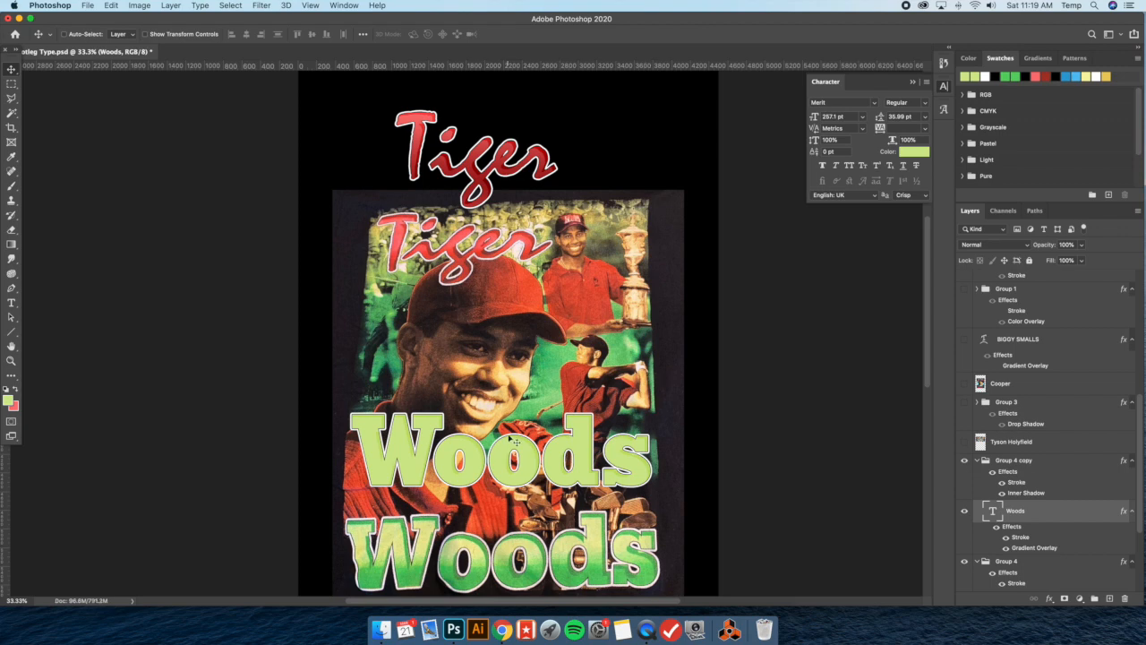
# Enable the gradient overlay on the new Woods text, reset its settings to default, and apply the layer style
pyautogui.doubleClick(1046, 518)
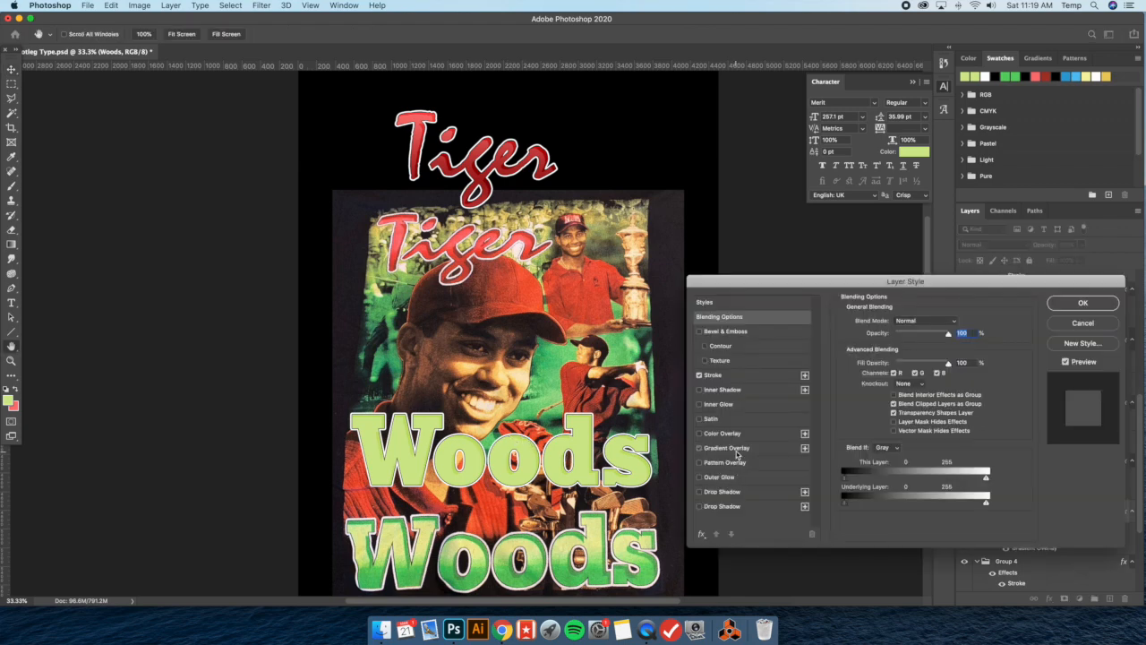
pyautogui.click(736, 451)
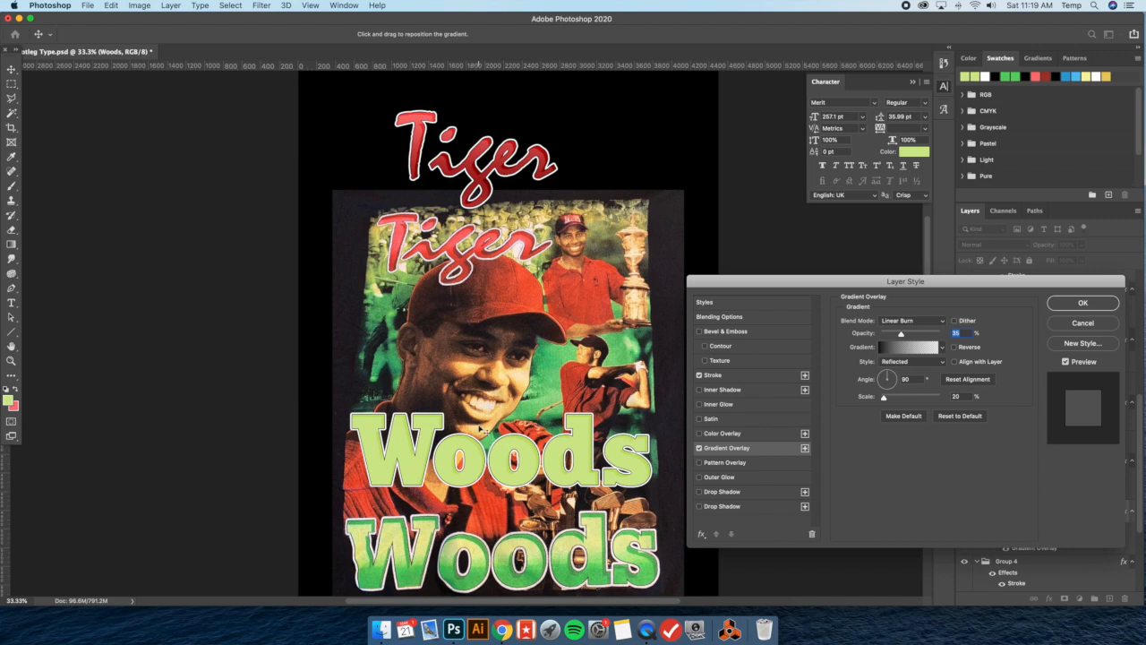
pyautogui.click(1084, 303)
pyautogui.doubleClick(1056, 517)
pyautogui.click(726, 448)
pyautogui.click(947, 417)
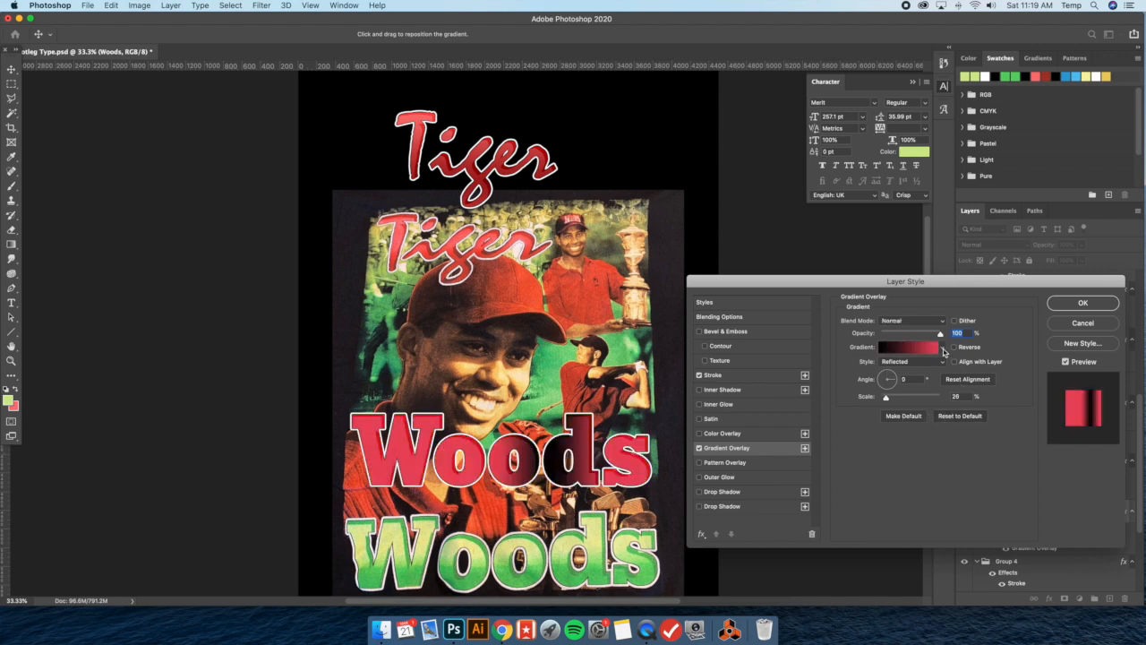
pyautogui.click(942, 347)
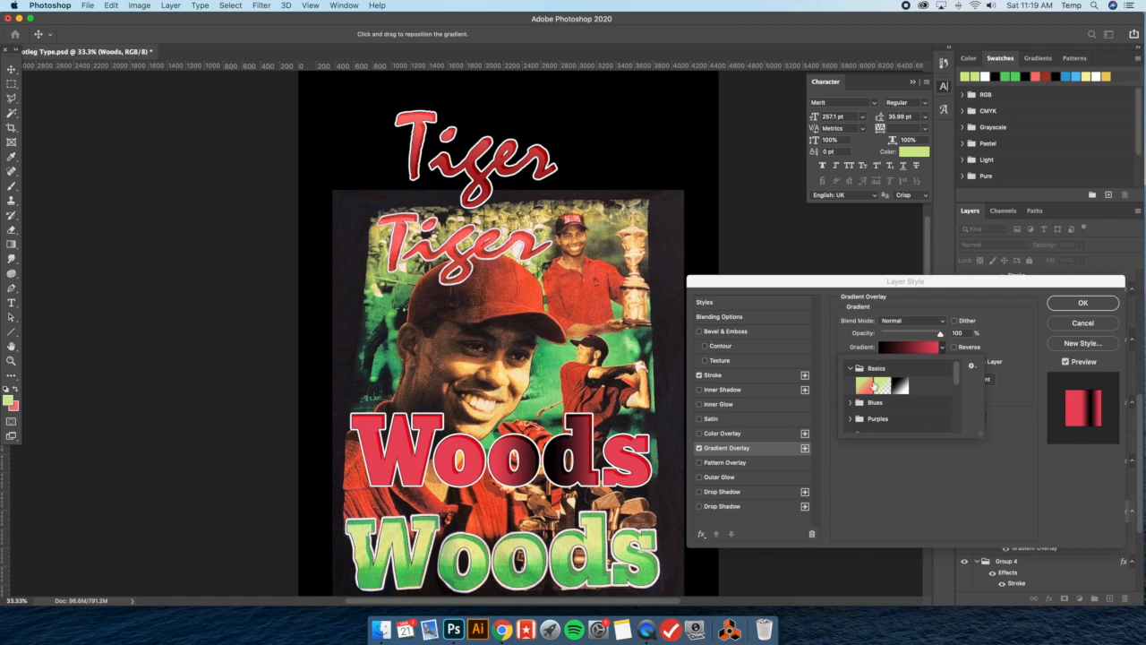
pyautogui.click(1110, 306)
# Set the foreground color to black
pyautogui.click(7, 400)
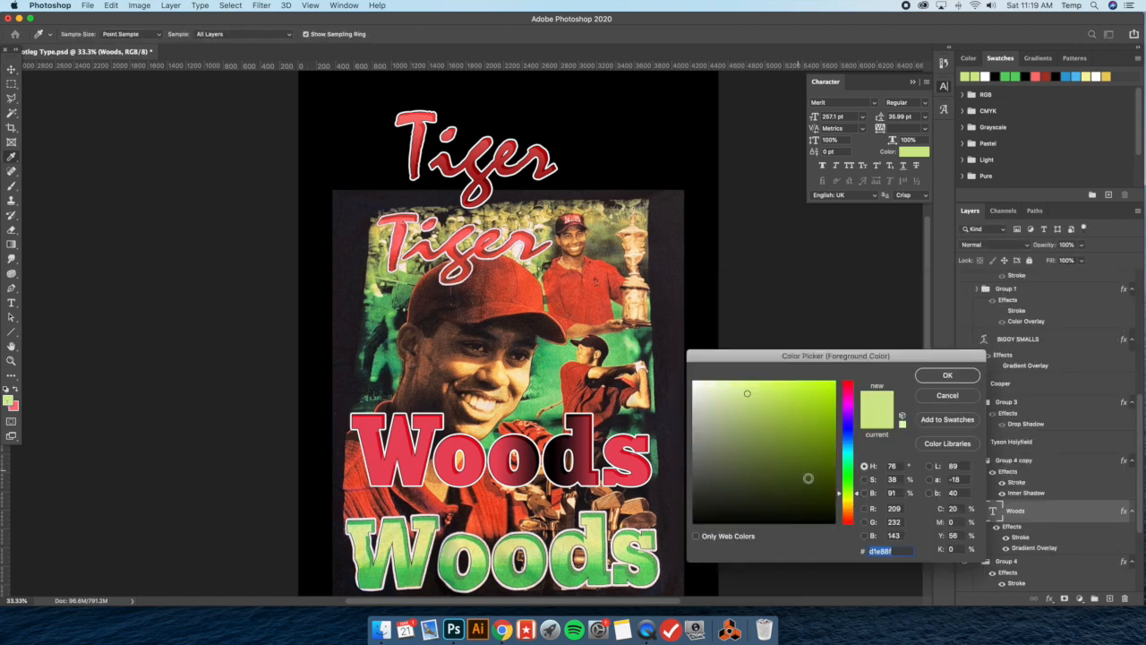
pyautogui.moveTo(801, 470); pyautogui.dragTo(889, 536)
pyautogui.click(947, 378)
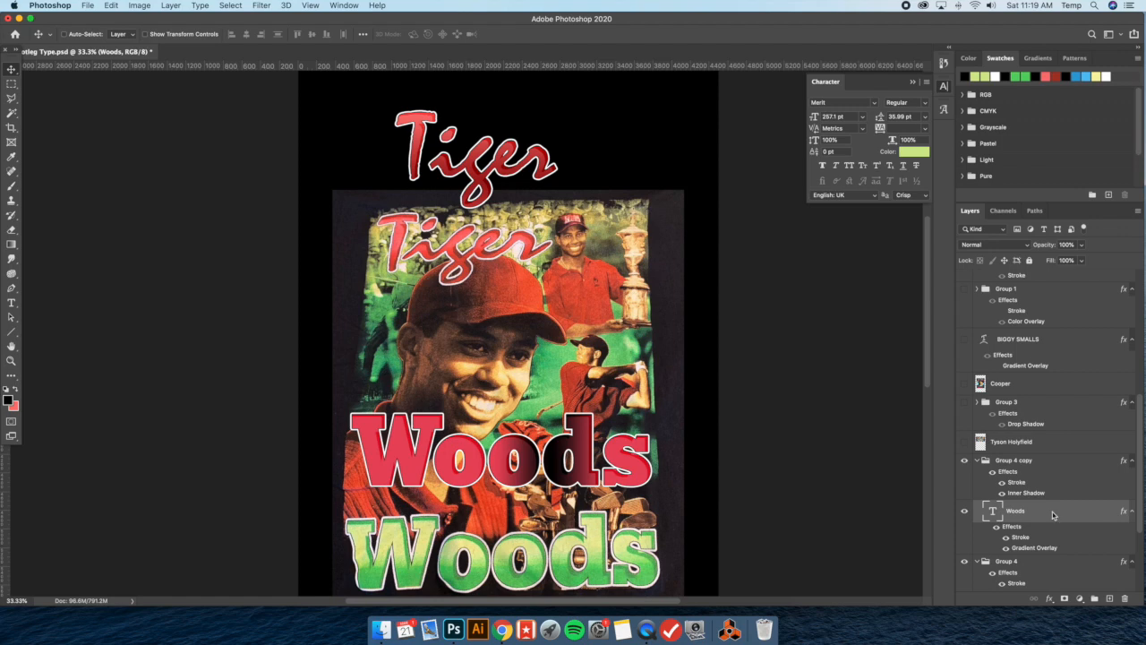
# Give the new Woods text a Linear gradient overlay from the Foreground to Transparent preset at a 90° angle
pyautogui.doubleClick(1053, 515)
pyautogui.click(737, 447)
pyautogui.click(943, 347)
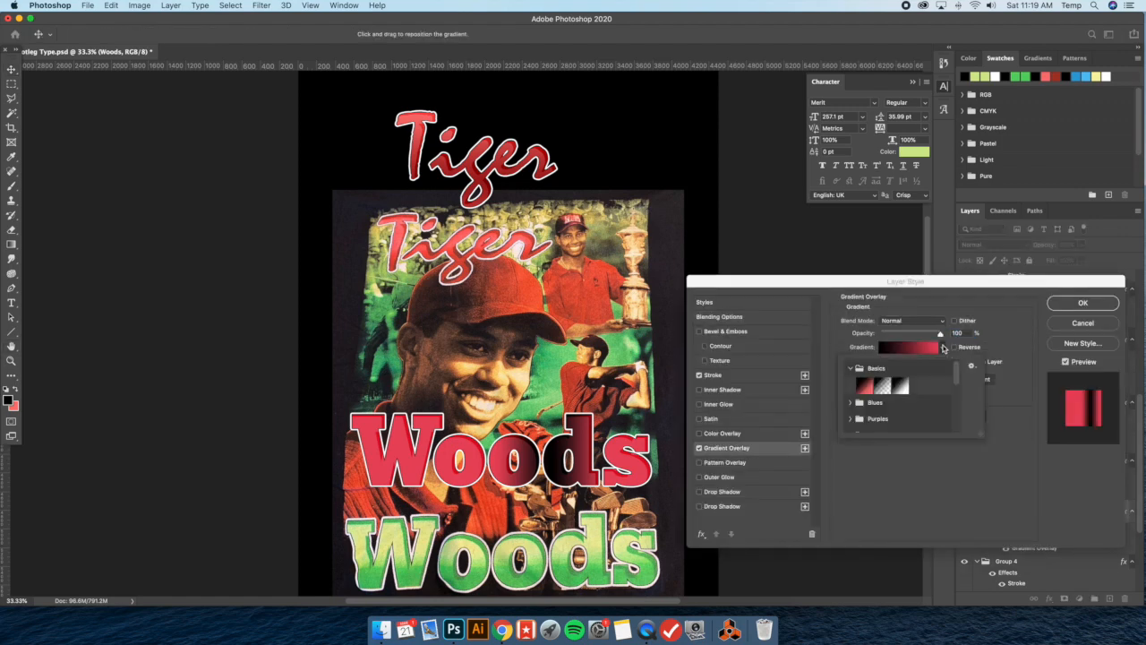
pyautogui.click(881, 383)
pyautogui.click(1010, 329)
pyautogui.moveTo(916, 379); pyautogui.dragTo(870, 379)
pyautogui.write('90')
pyautogui.click(903, 362)
pyautogui.click(906, 338)
pyautogui.click(904, 362)
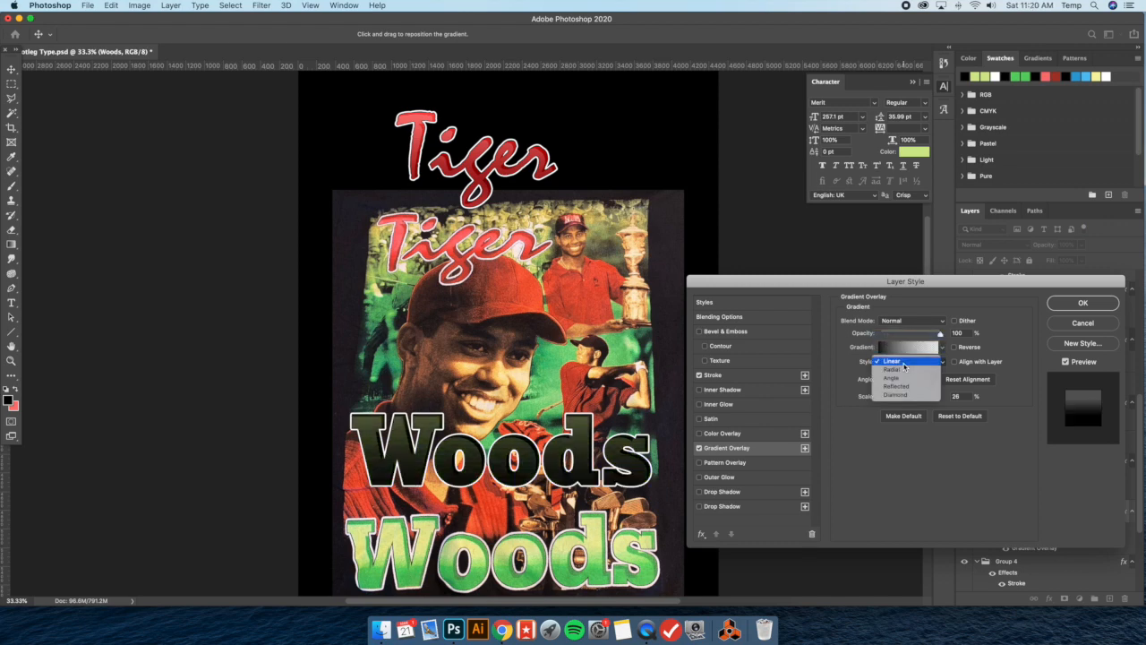
pyautogui.click(899, 361)
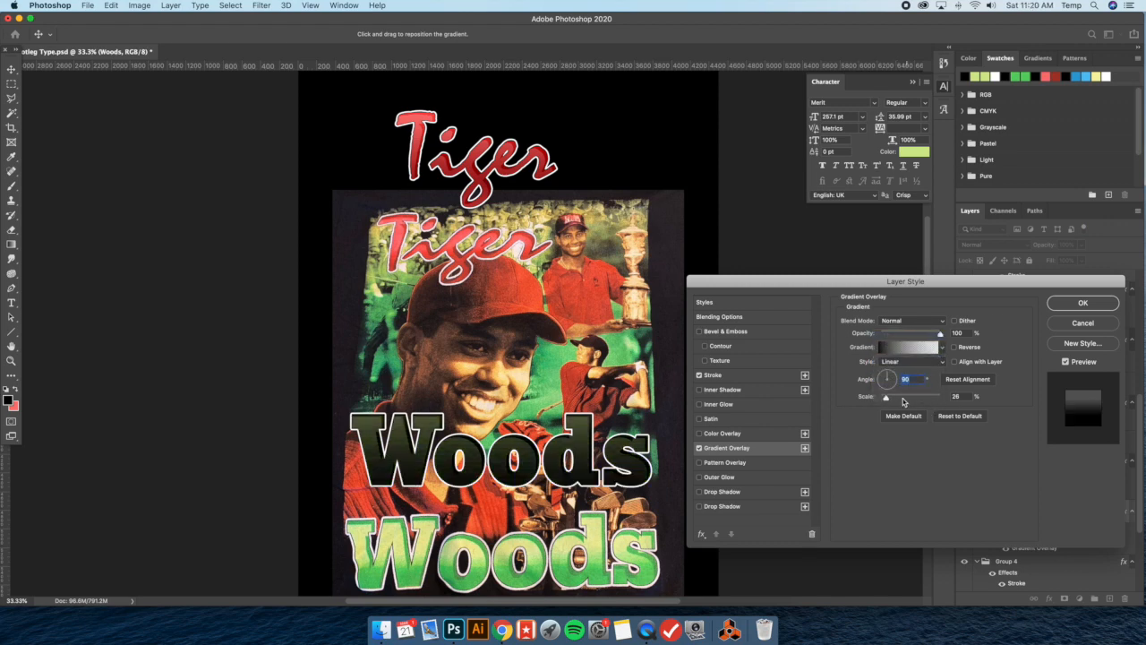
# Set the gradient overlay's scale to 10% and reposition the gradient lower on the Woods letters
pyautogui.moveTo(887, 398); pyautogui.dragTo(885, 398)
pyautogui.moveTo(485, 418); pyautogui.dragTo(484, 443)
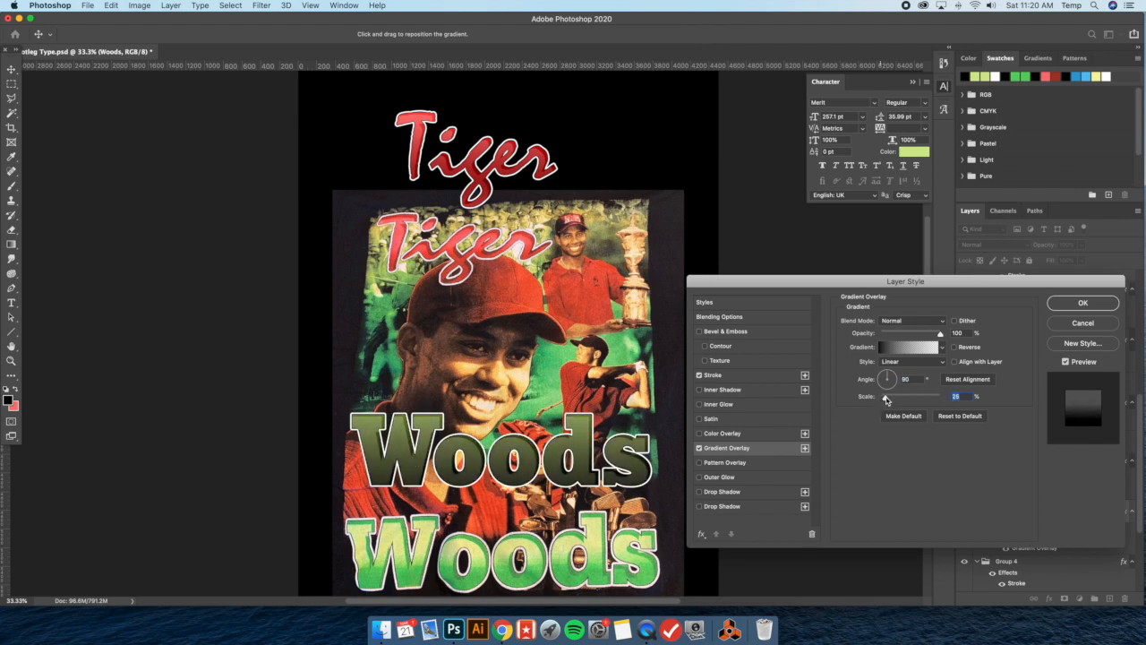
pyautogui.moveTo(886, 399); pyautogui.dragTo(882, 399)
pyautogui.moveTo(540, 418); pyautogui.dragTo(534, 425)
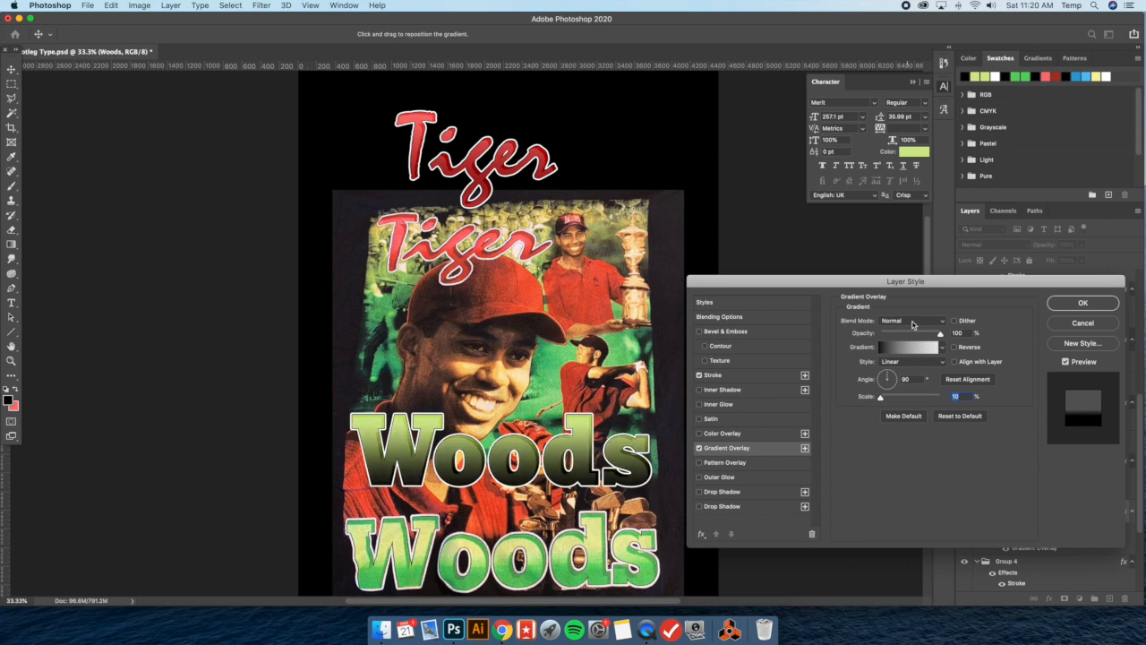
# Set the gradient overlay's blend mode to Linear Burn and its opacity to 49%
pyautogui.click(913, 324)
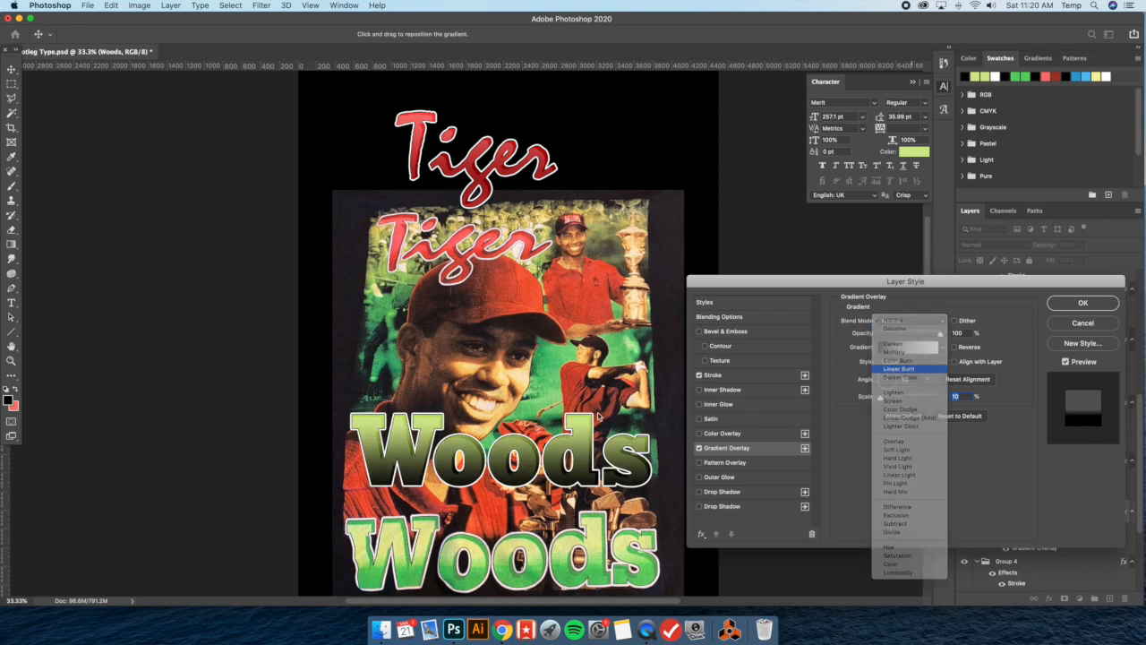
pyautogui.press('Return')
pyautogui.moveTo(940, 334); pyautogui.dragTo(899, 335)
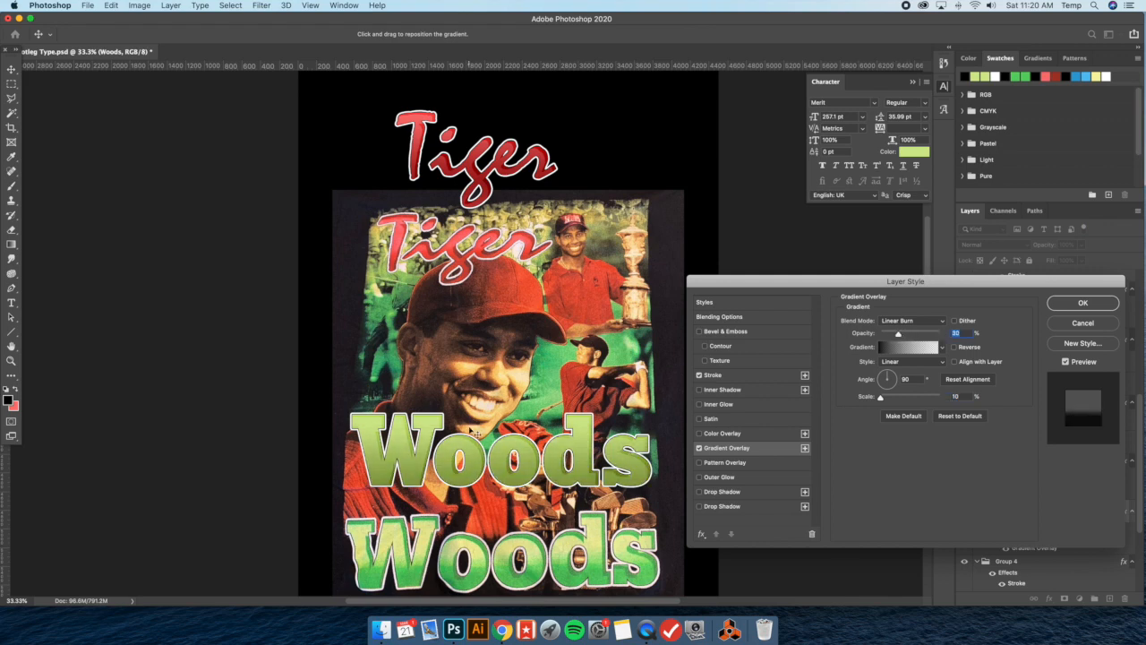
pyautogui.moveTo(898, 334); pyautogui.dragTo(891, 335)
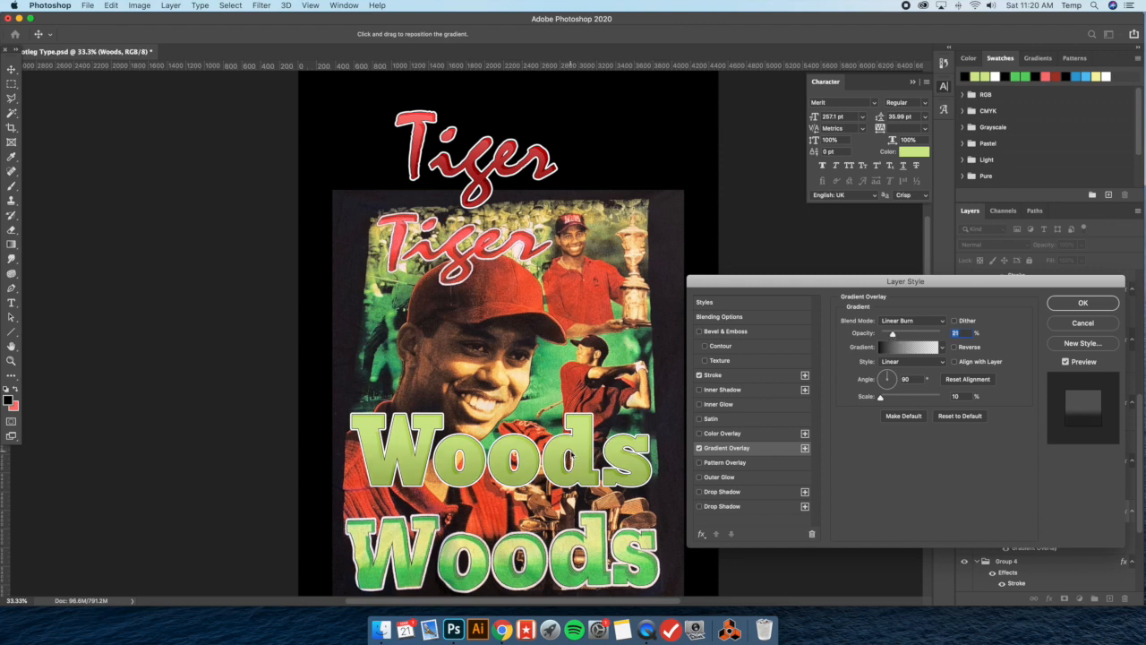
pyautogui.moveTo(893, 336); pyautogui.dragTo(889, 334)
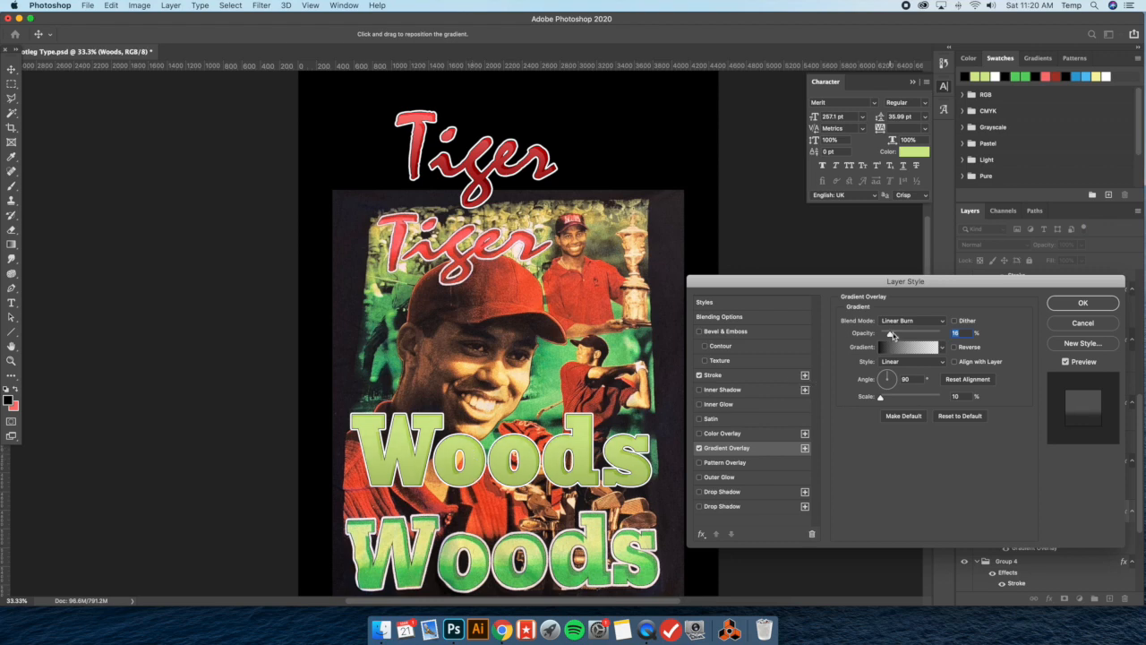
pyautogui.moveTo(893, 335); pyautogui.dragTo(897, 335)
pyautogui.click(875, 397)
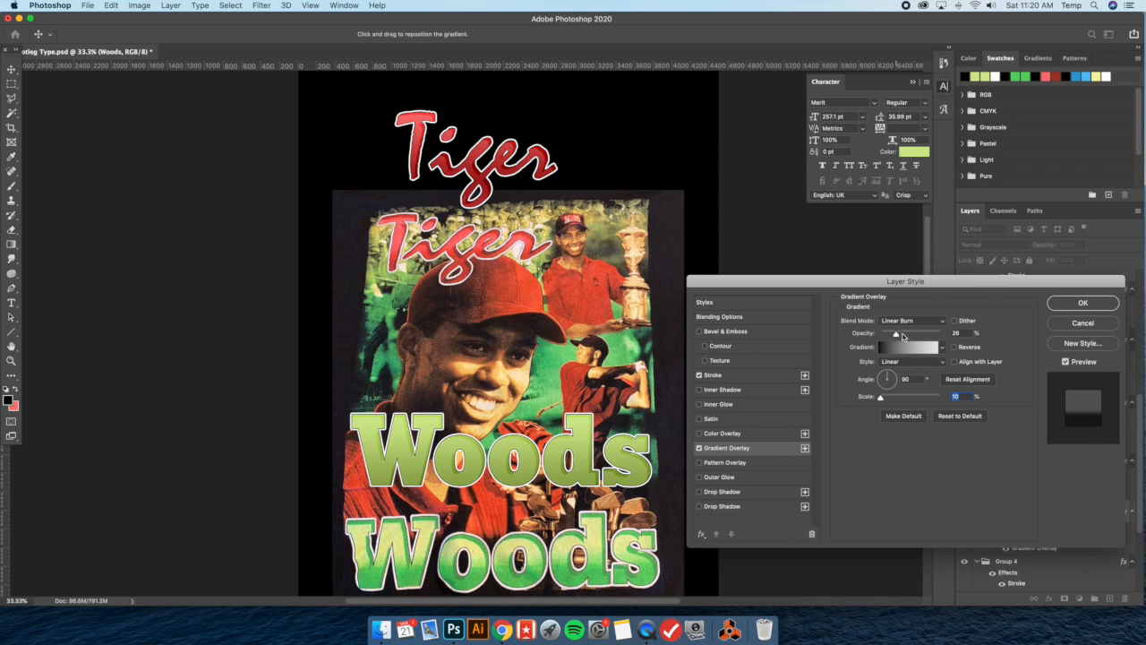
pyautogui.click(903, 336)
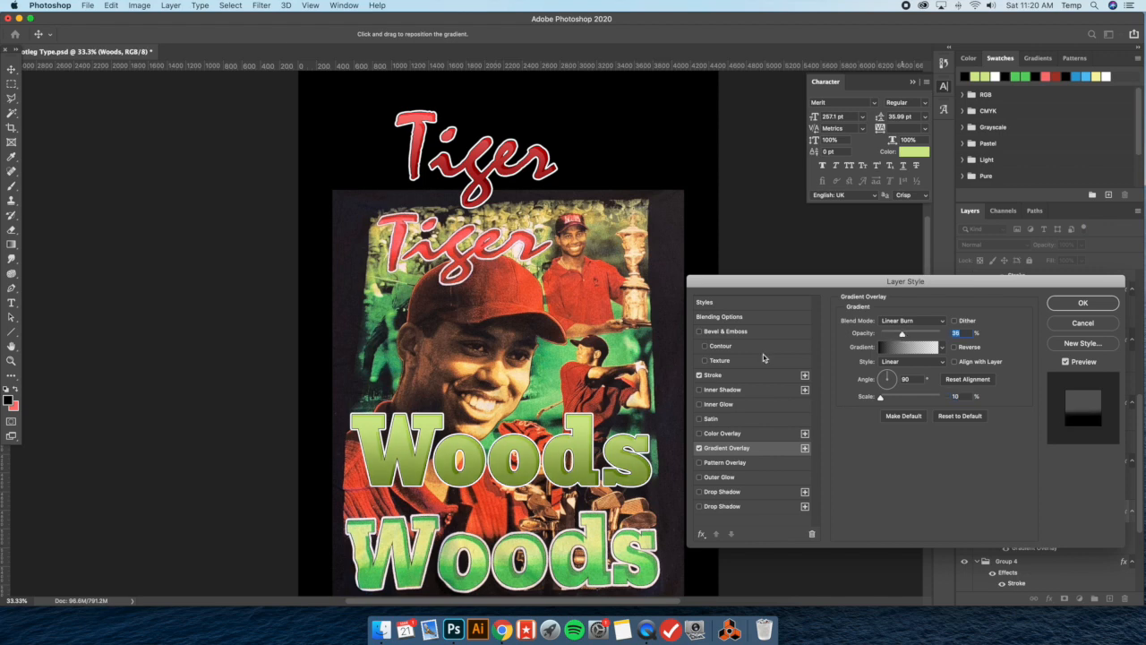
pyautogui.moveTo(912, 336); pyautogui.dragTo(905, 335)
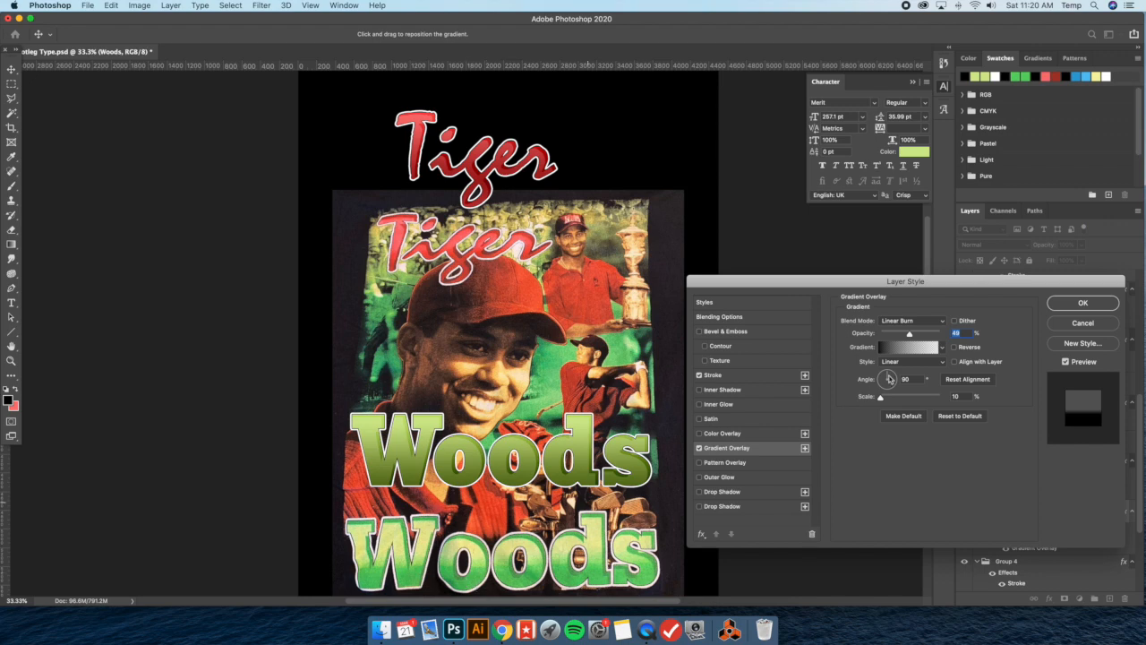
# Set the gradient overlay's blend mode to Overlay and raise its opacity to 100%
pyautogui.click(910, 321)
pyautogui.click(894, 394)
pyautogui.moveTo(913, 339); pyautogui.dragTo(956, 335)
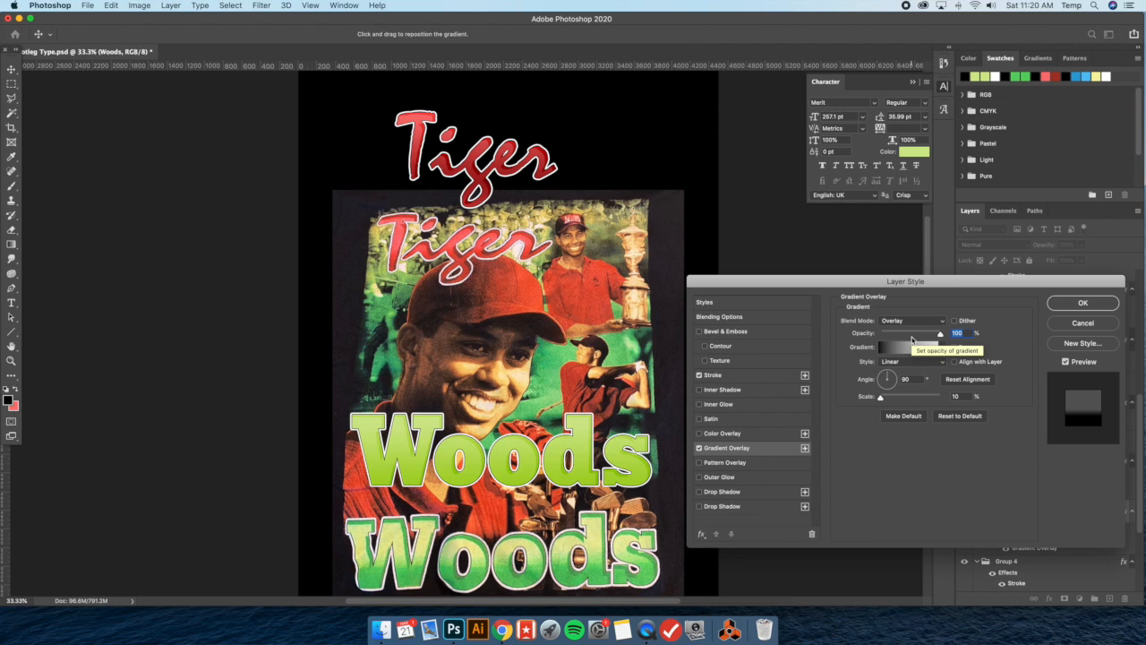
# Switch the overlay's gradient to the Foreground to Background preset and set its blend mode to Normal
pyautogui.click(907, 349)
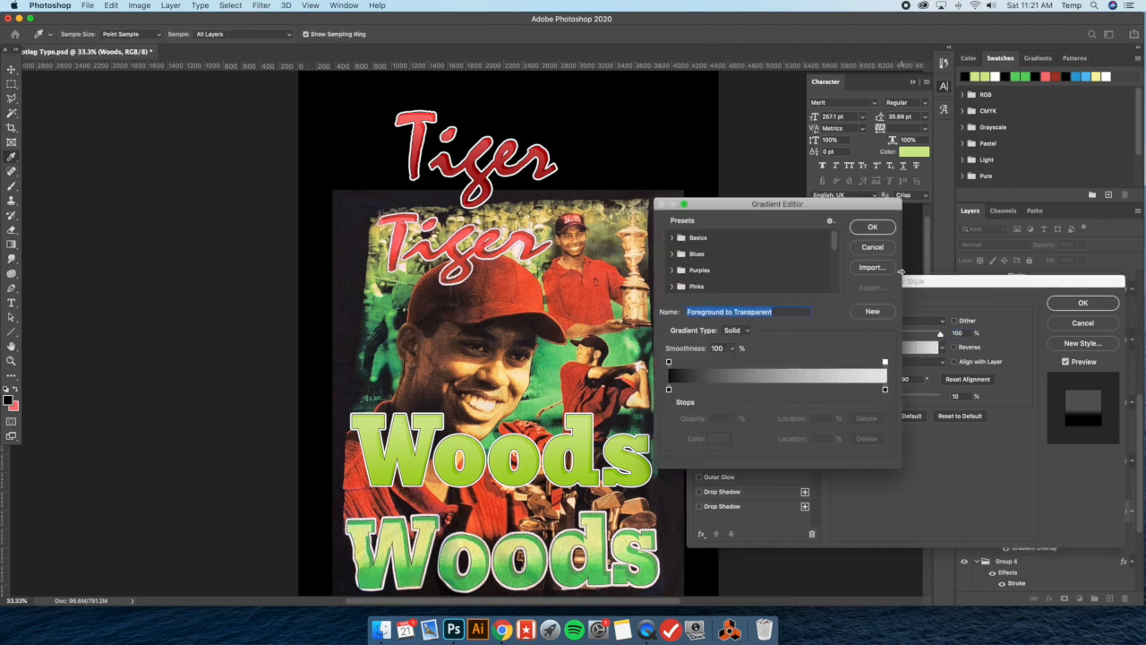
pyautogui.click(885, 249)
pyautogui.click(943, 349)
pyautogui.click(865, 386)
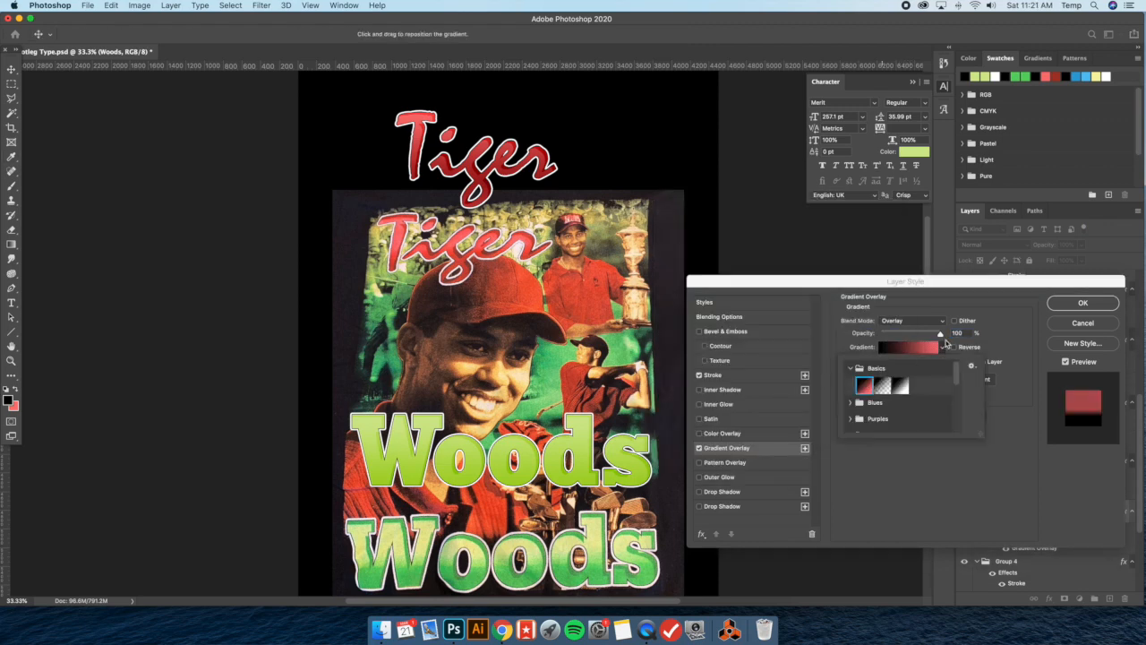
pyautogui.click(987, 330)
pyautogui.click(907, 349)
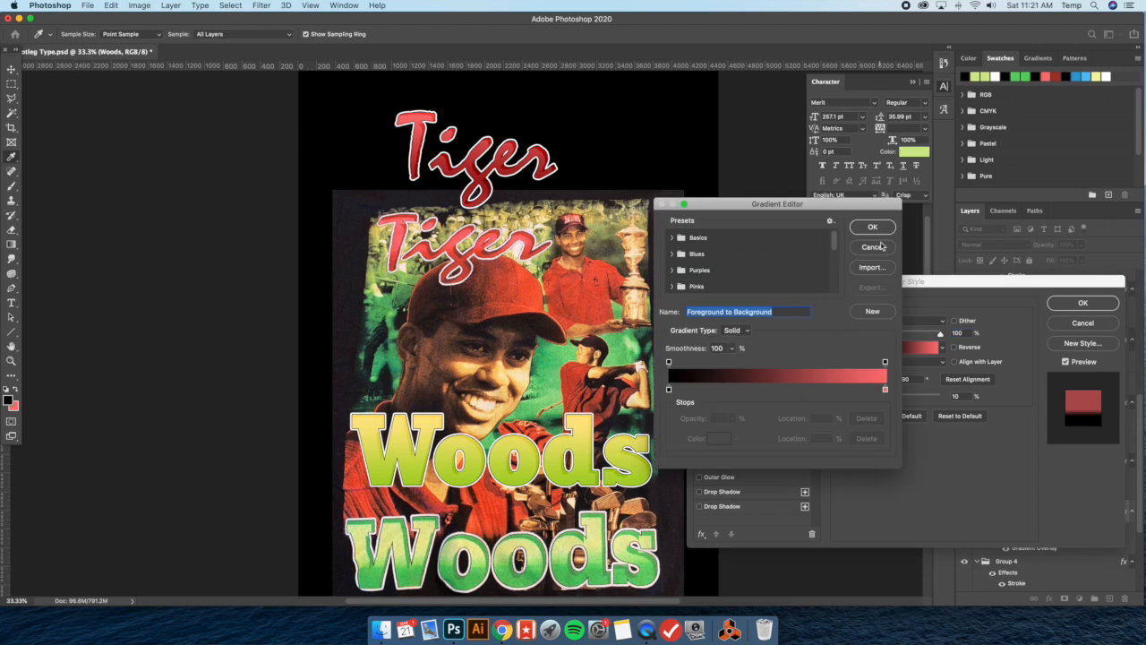
pyautogui.click(885, 248)
pyautogui.click(906, 323)
pyautogui.click(903, 200)
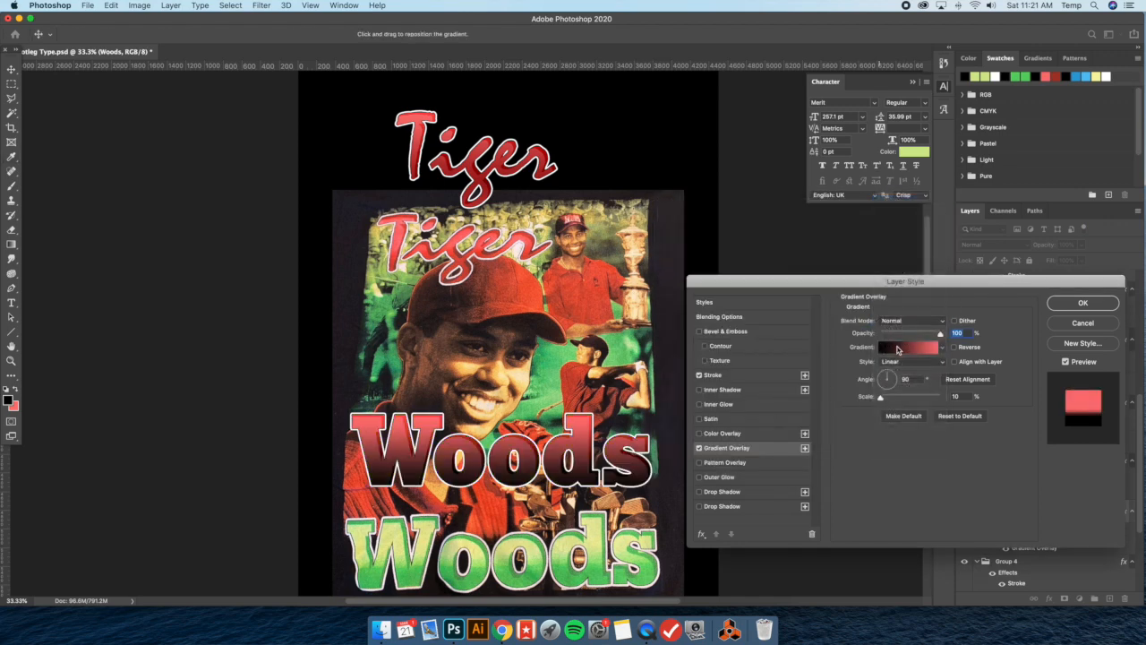
# Recolor the gradient's black start stop with the light yellow-green sampled from the shirt's original Woods lettering
pyautogui.click(899, 348)
pyautogui.click(669, 389)
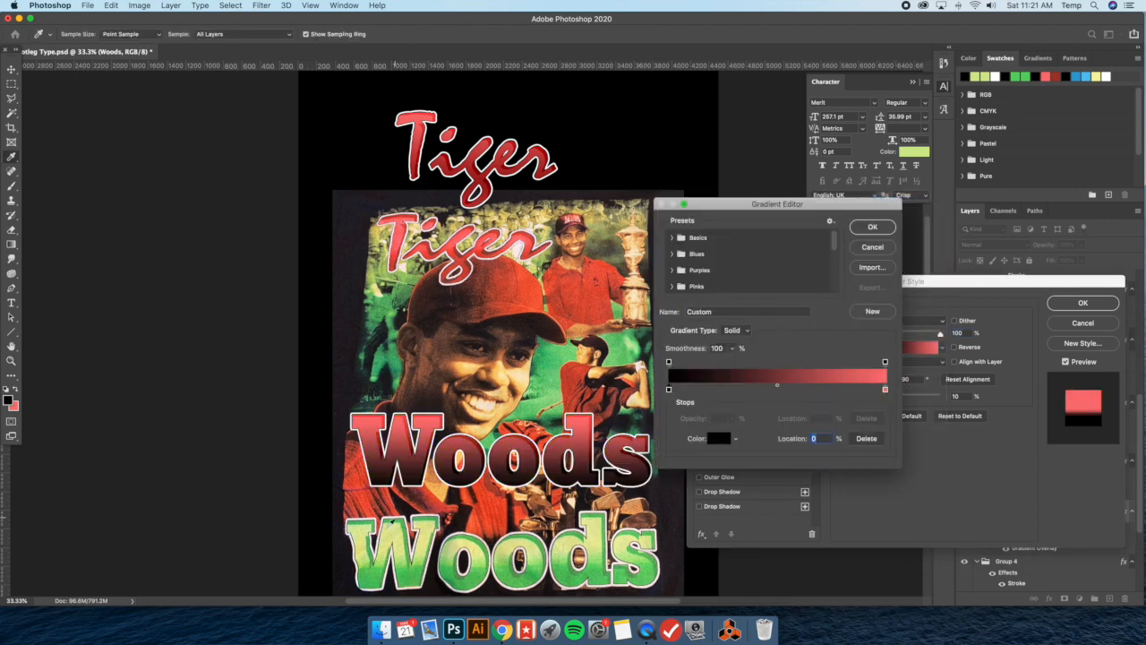
pyautogui.click(390, 528)
pyautogui.click(865, 230)
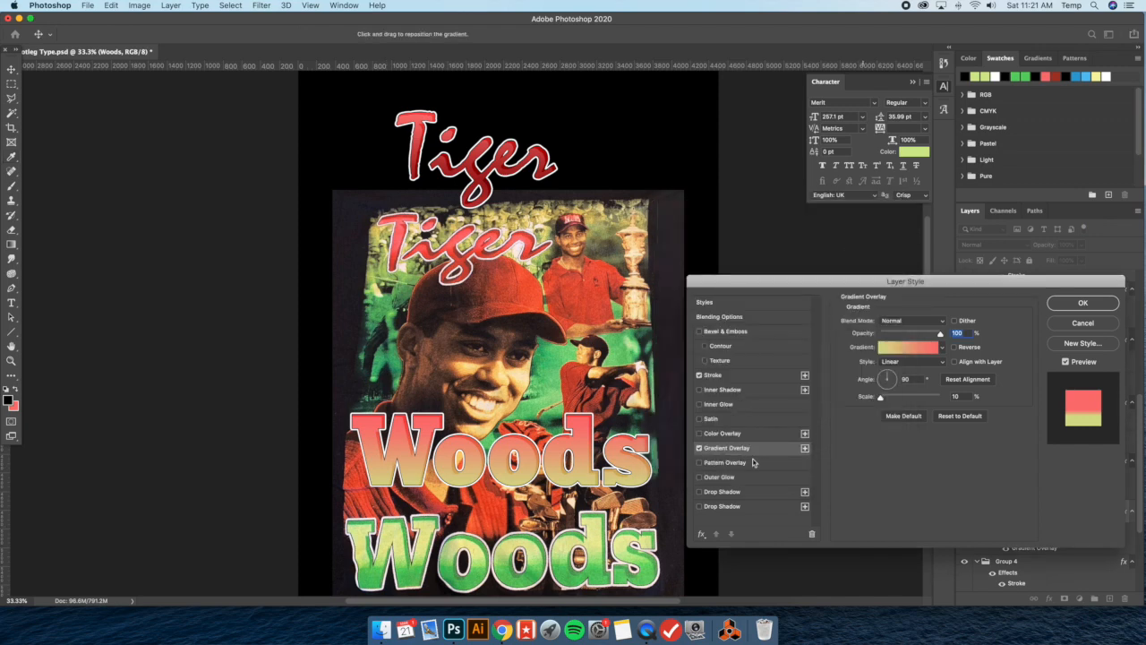
# Set the gradient's red end stop to the green 70cc6d and accept the edited gradient
pyautogui.click(900, 349)
pyautogui.click(886, 391)
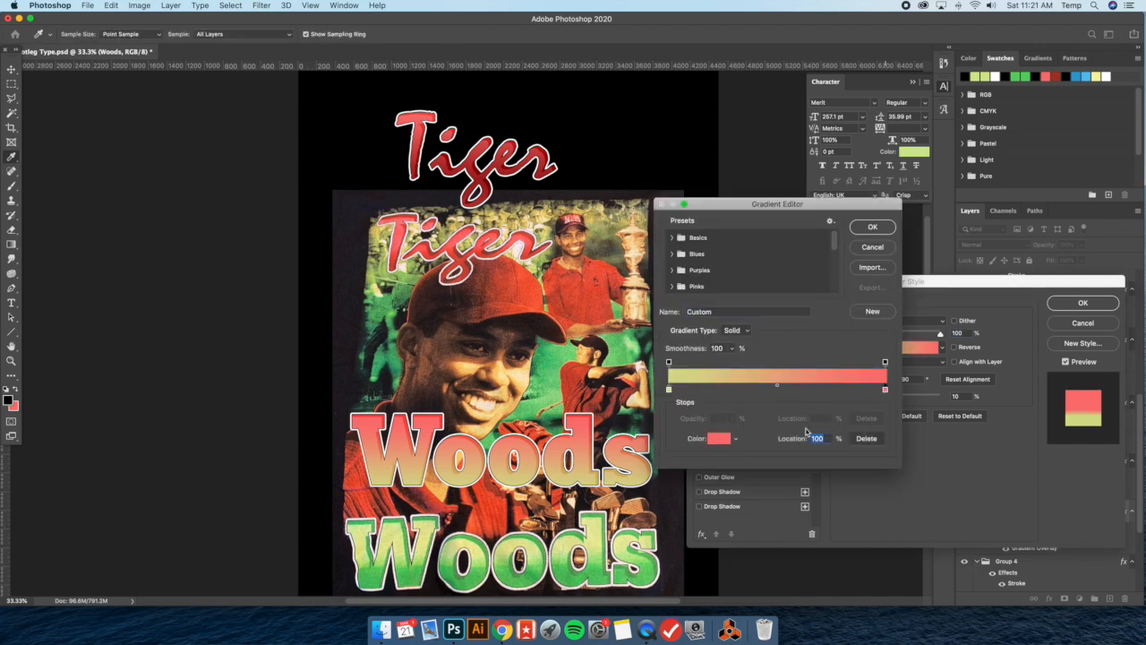
pyautogui.click(718, 438)
pyautogui.write('70cc6d')
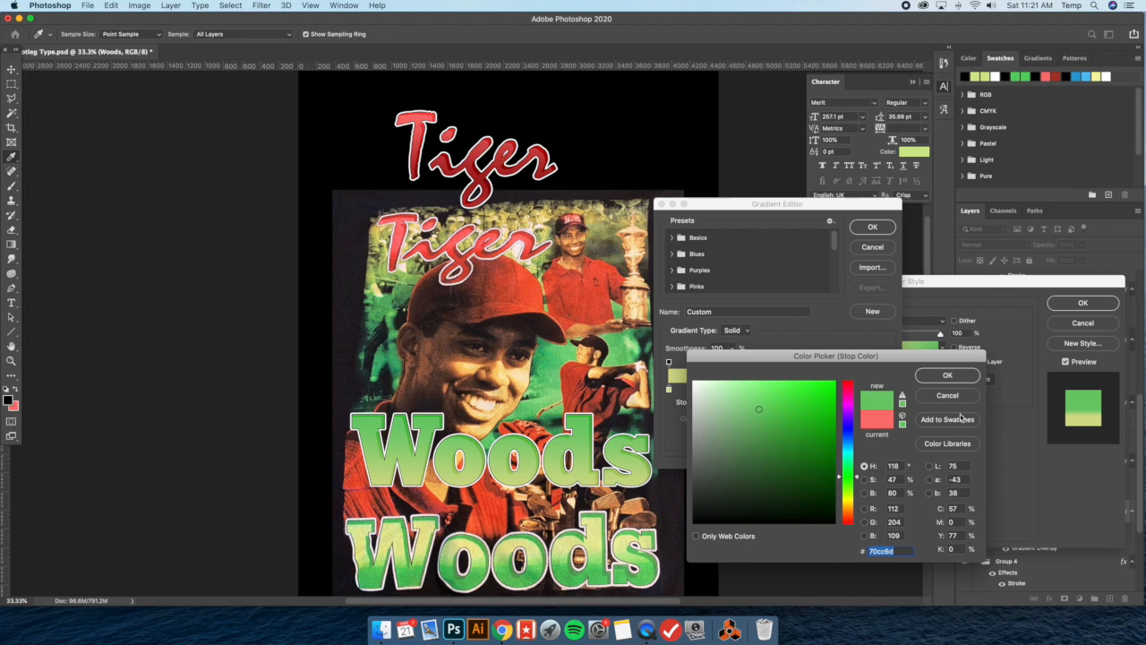
pyautogui.press('Return')
pyautogui.click(873, 226)
# Reverse the Woods gradient, keep its scale at 10%, and apply the layer style
pyautogui.click(955, 346)
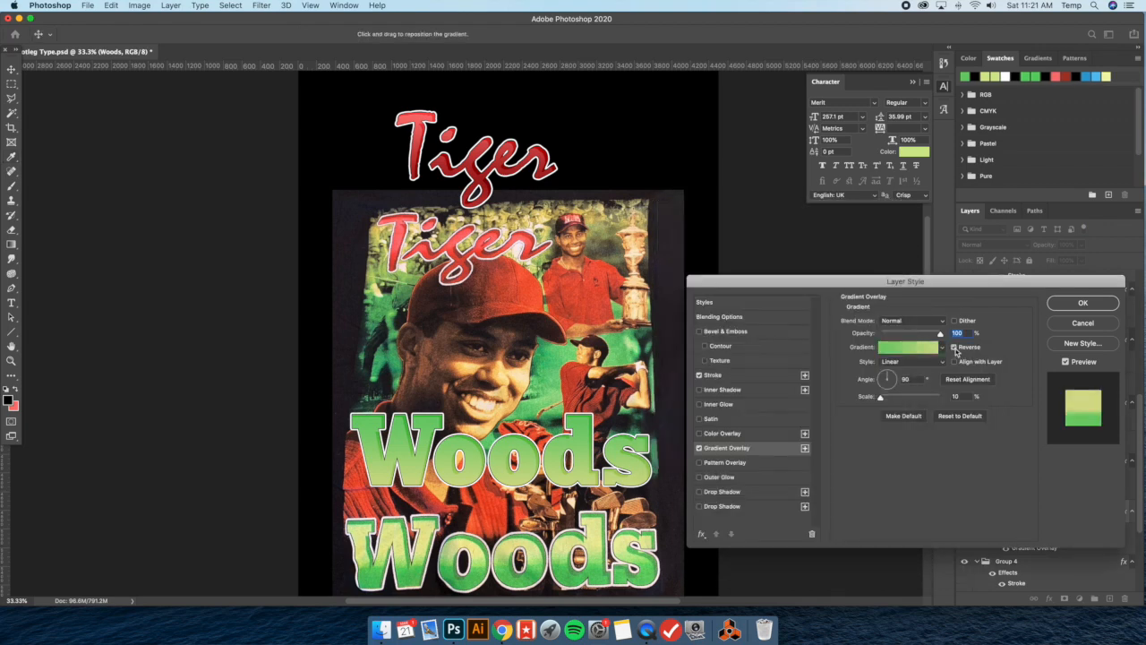
pyautogui.click(881, 397)
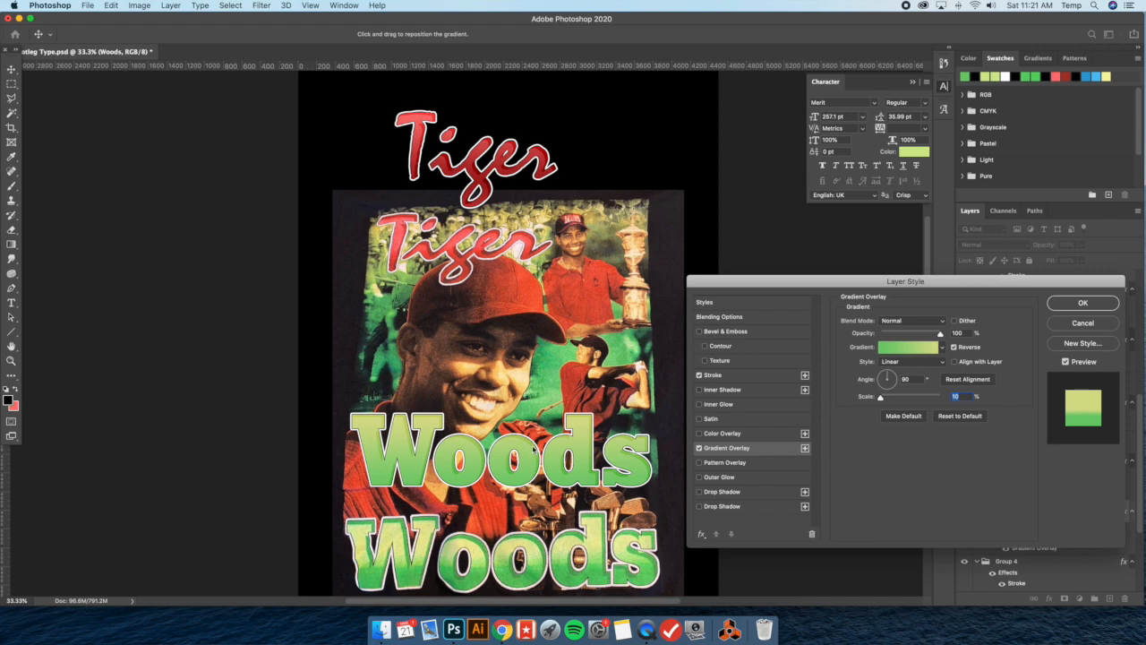
pyautogui.click(1053, 302)
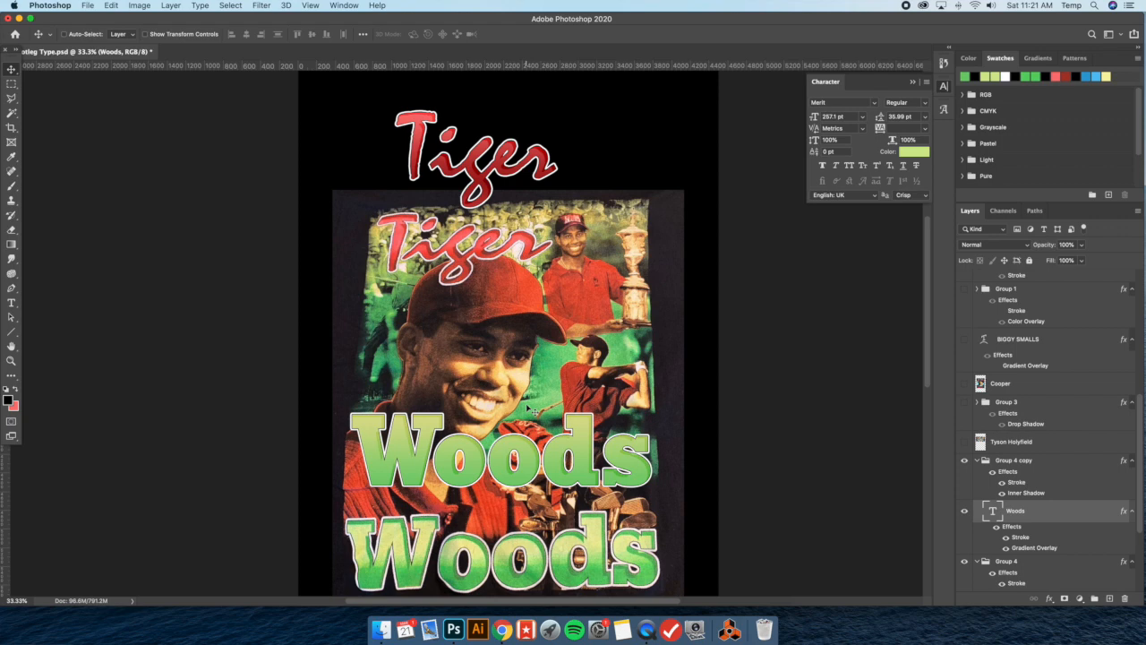
# Review the layer style of the Woods text and the Inner Shadow settings of its Group 4 copy
pyautogui.doubleClick(1056, 512)
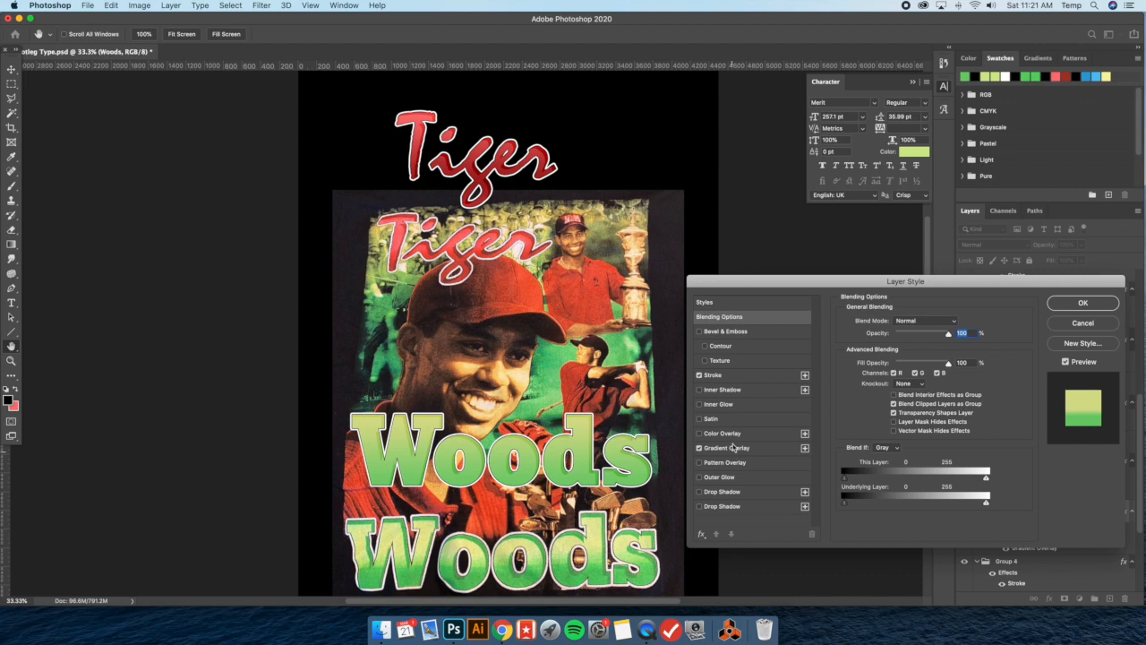
pyautogui.click(1074, 305)
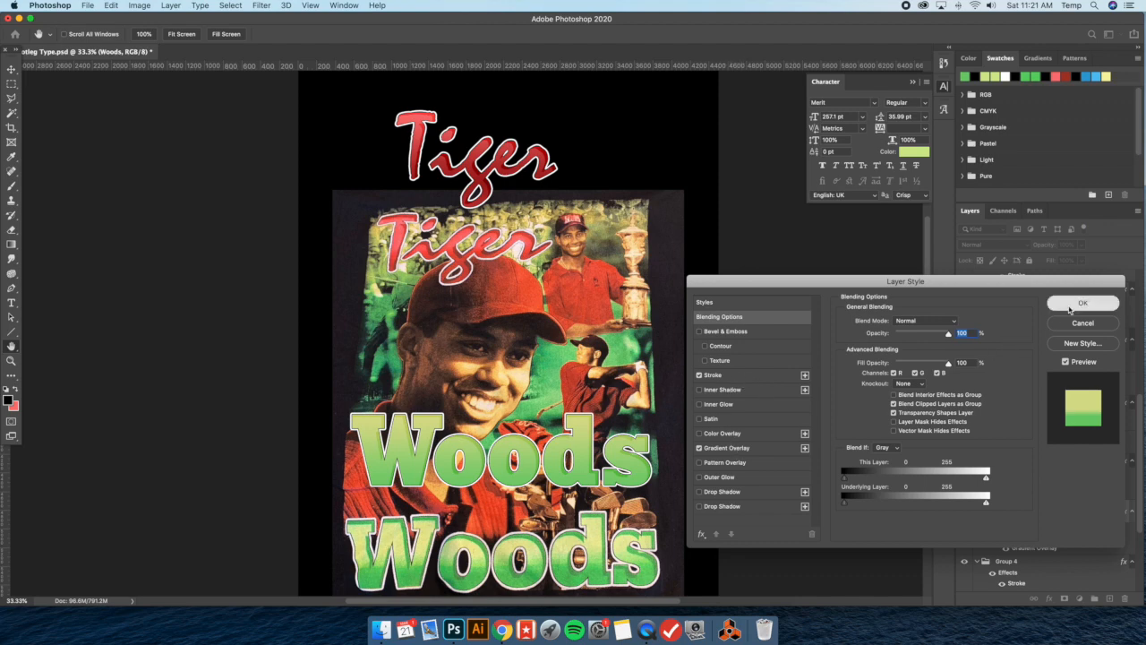
pyautogui.scroll(-3, 1054, 529)
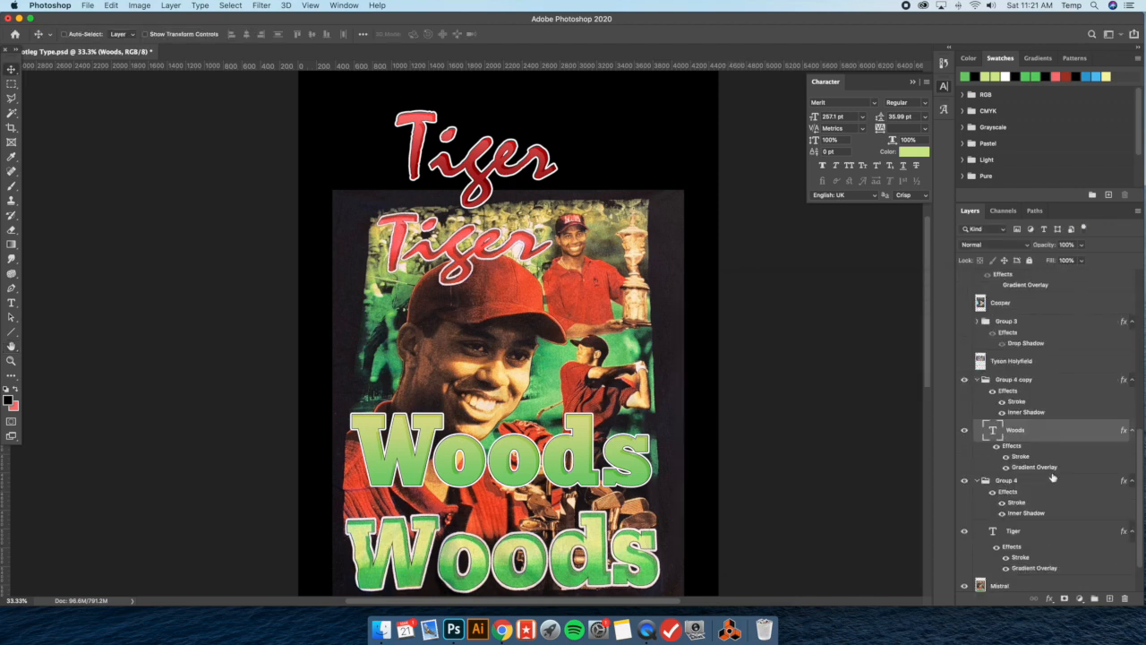
pyautogui.click(1059, 396)
pyautogui.doubleClick(1060, 397)
pyautogui.click(740, 392)
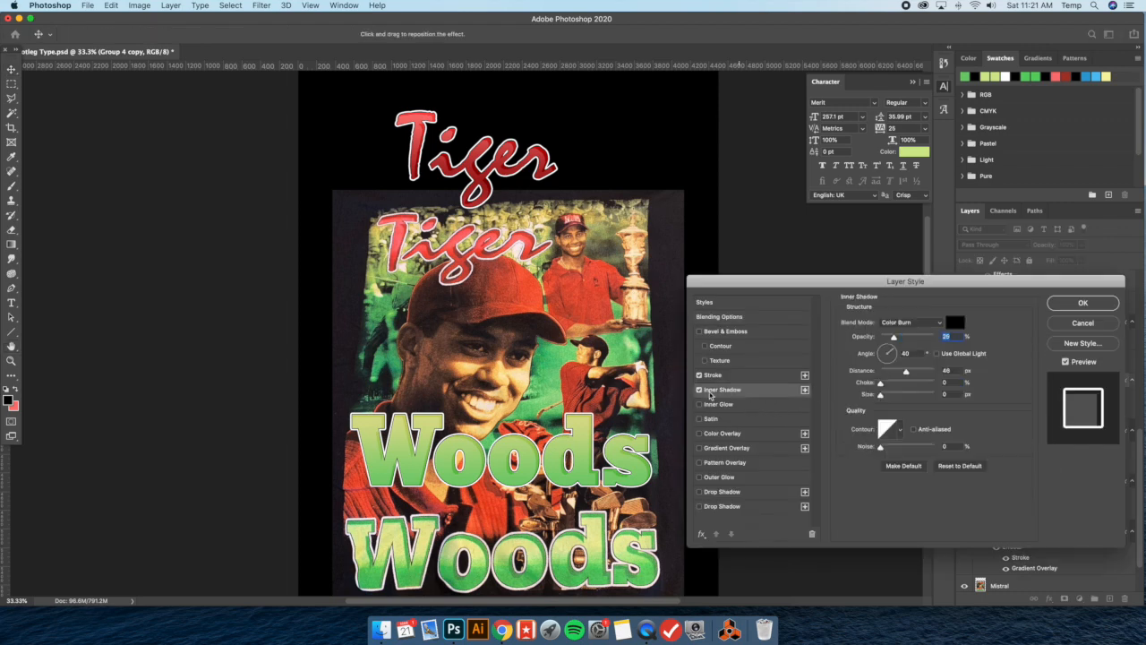
pyautogui.moveTo(607, 390); pyautogui.dragTo(608, 392)
pyautogui.click(1081, 304)
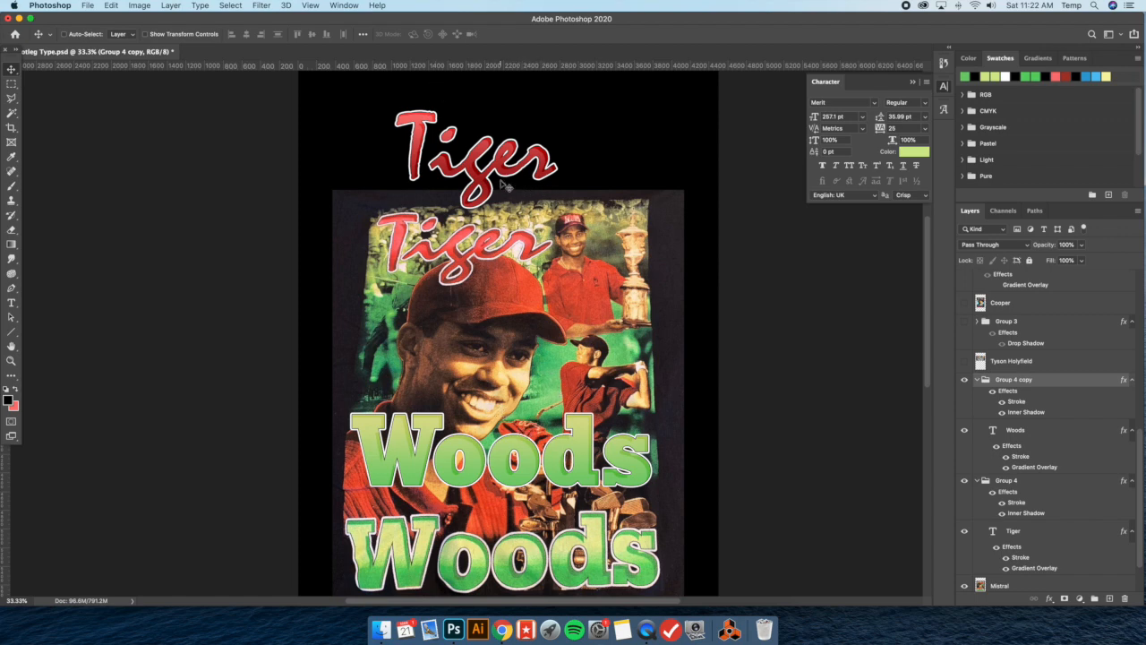
# Collapse both Tiger Woods lettering groups, hide them with the Mistral reference layer, and show and select the Revue reference layer
pyautogui.click(978, 382)
pyautogui.click(977, 429)
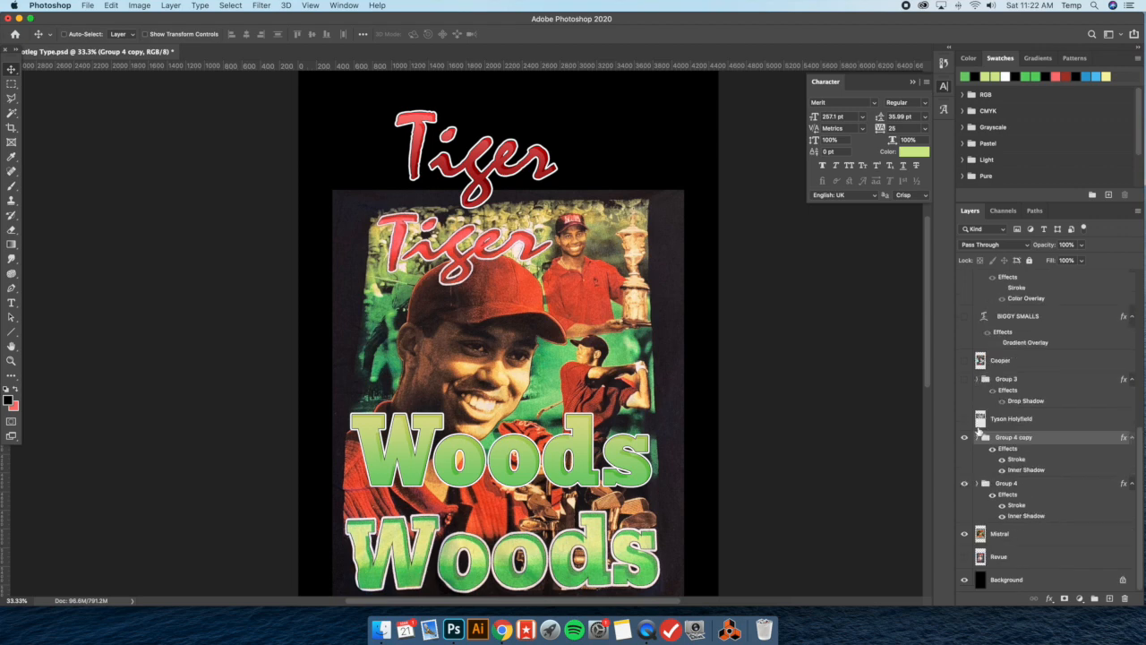
pyautogui.click(964, 484)
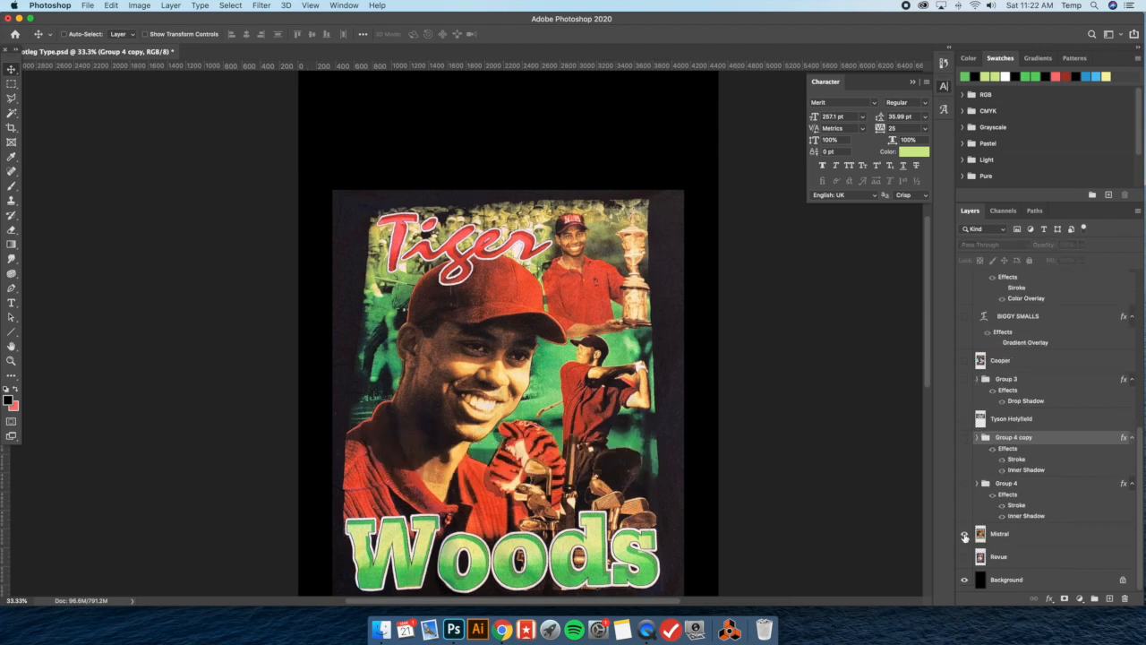
pyautogui.click(965, 535)
pyautogui.click(965, 556)
pyautogui.click(1015, 557)
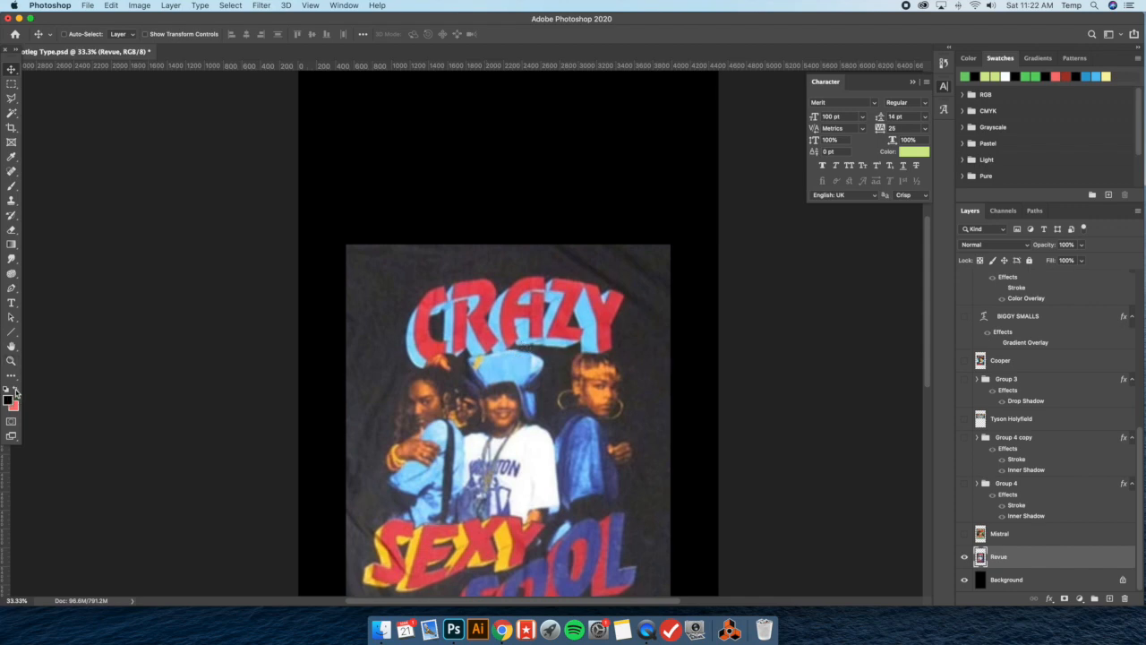
# Sample the red of the shirt's CRAZY lettering and add the text CRAZY in the Revue font above the shirt
pyautogui.click(12, 156)
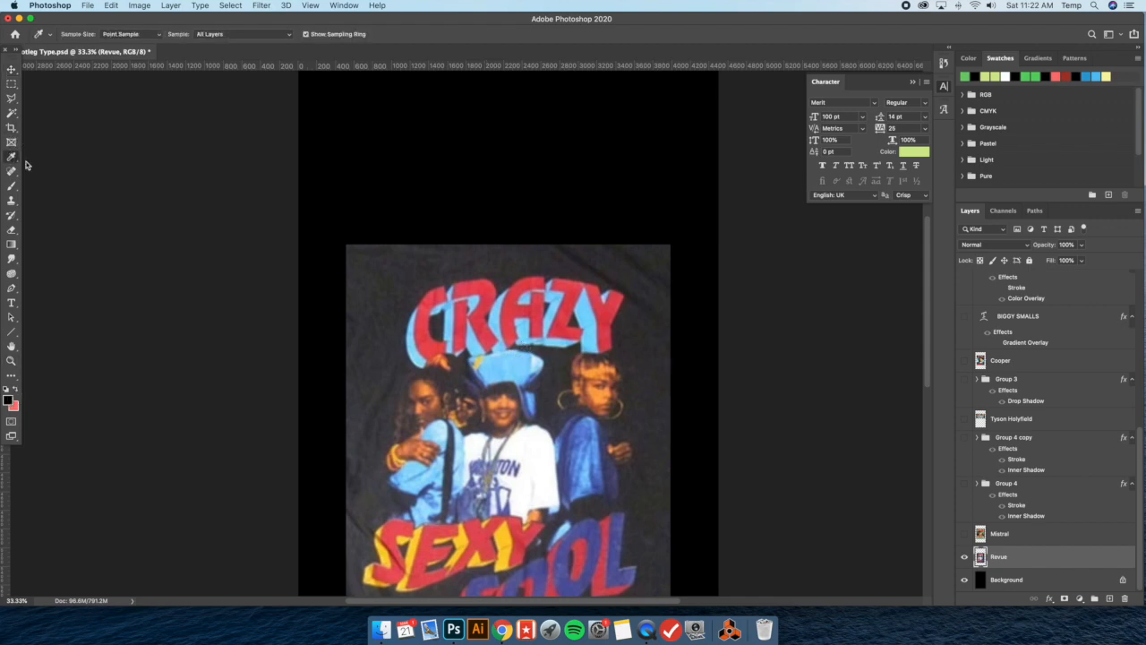
pyautogui.click(476, 277)
pyautogui.click(11, 303)
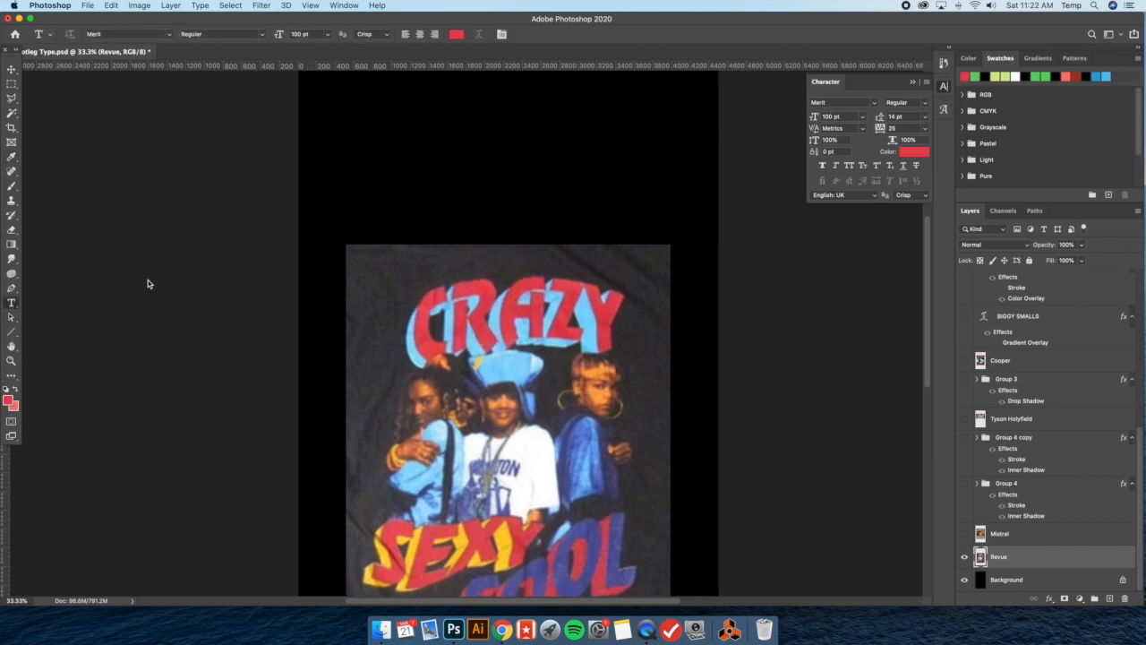
pyautogui.click(428, 193)
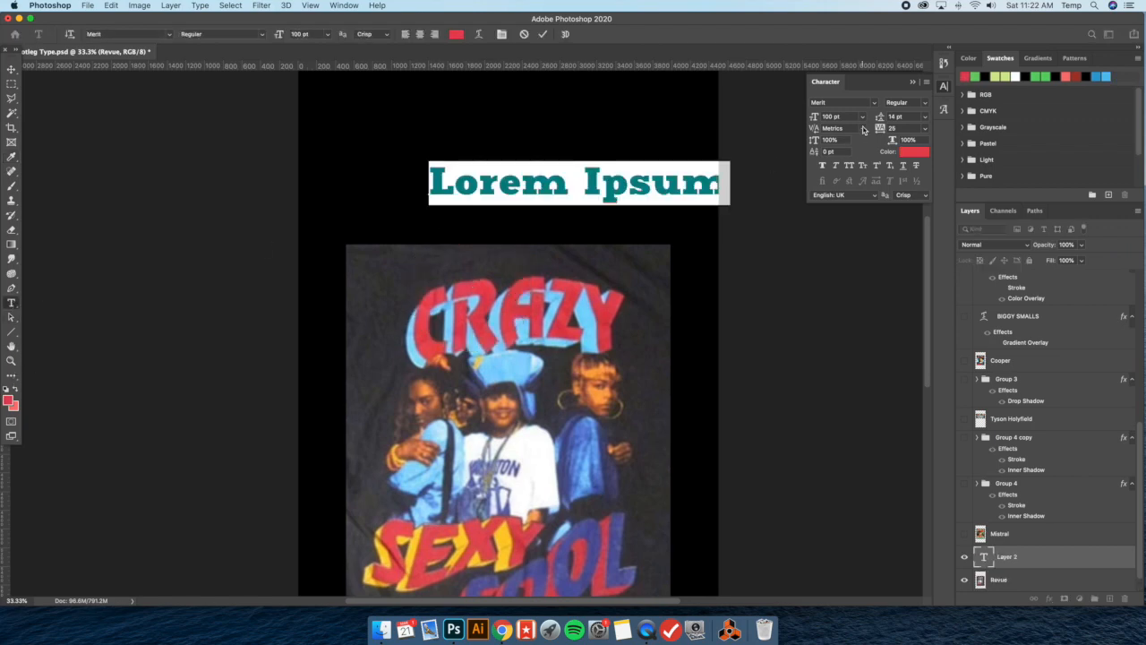
pyautogui.click(876, 106)
pyautogui.write('Revue')
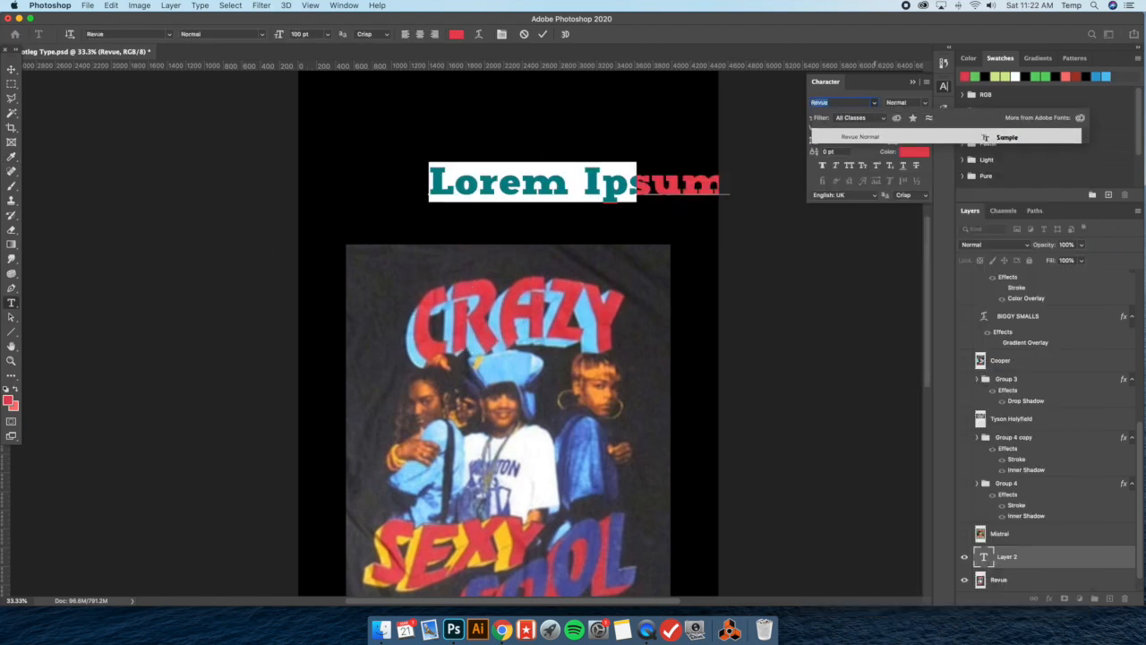
pyautogui.press('Return')
pyautogui.click(573, 187)
pyautogui.press('super+a')
pyautogui.write('CRAZY')
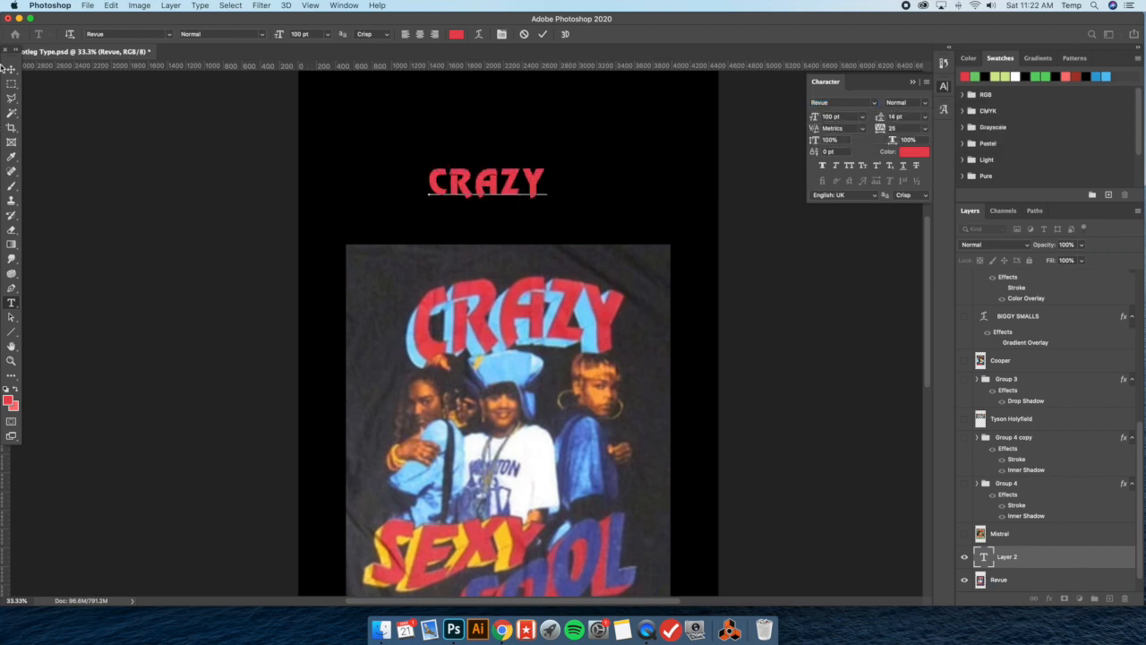
# Scale the CRAZY text up to about 221 pt and place it just above the shirt image
pyautogui.click(11, 70)
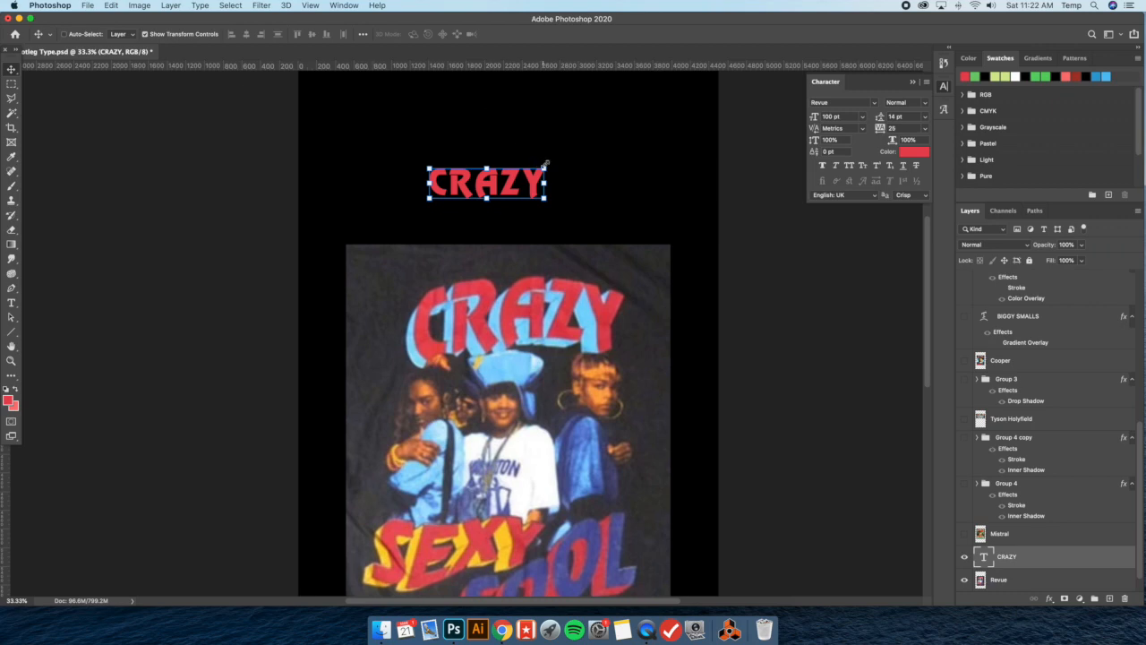
pyautogui.click(546, 163)
pyautogui.moveTo(549, 161); pyautogui.dragTo(613, 141)
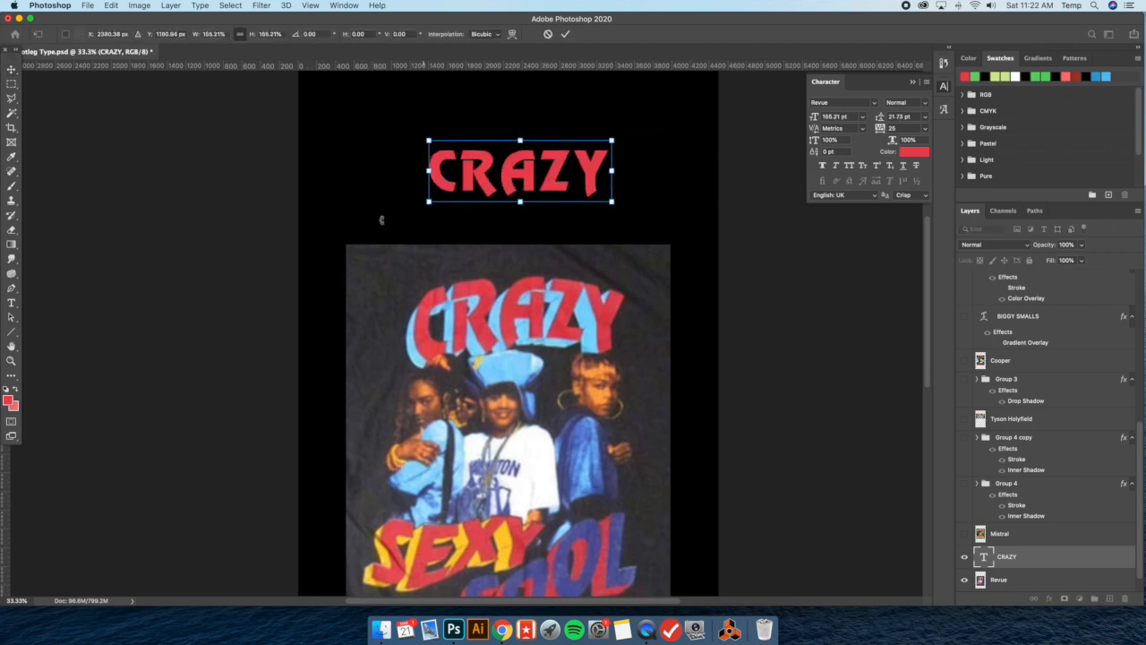
pyautogui.moveTo(430, 203); pyautogui.dragTo(397, 213)
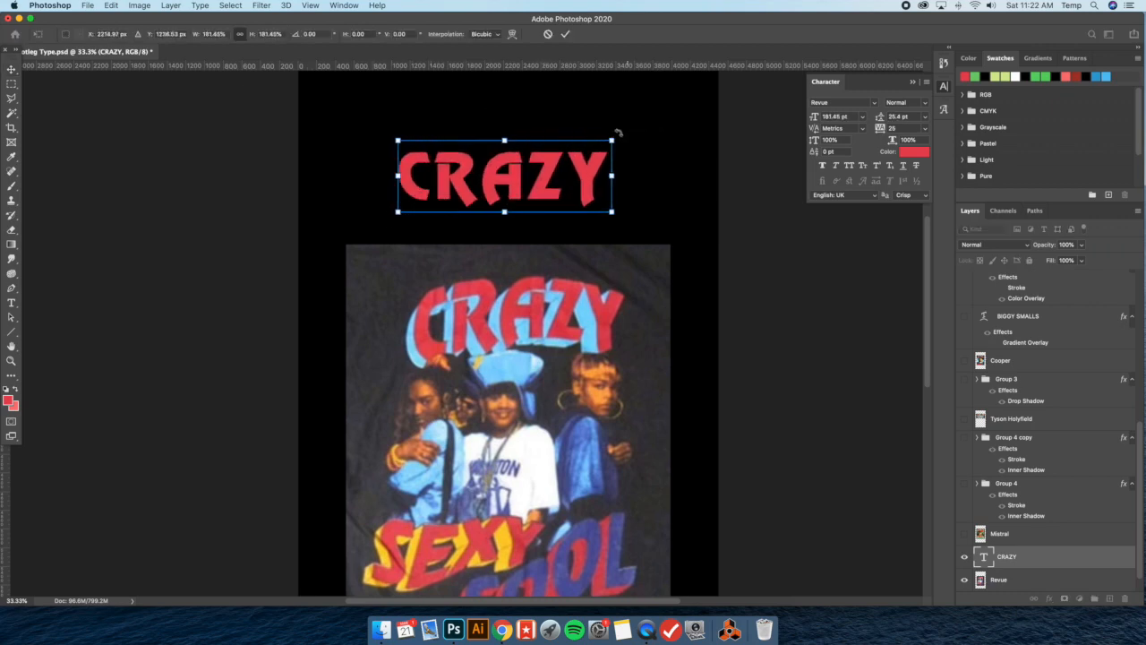
pyautogui.moveTo(630, 127); pyautogui.dragTo(665, 98)
pyautogui.press('Return')
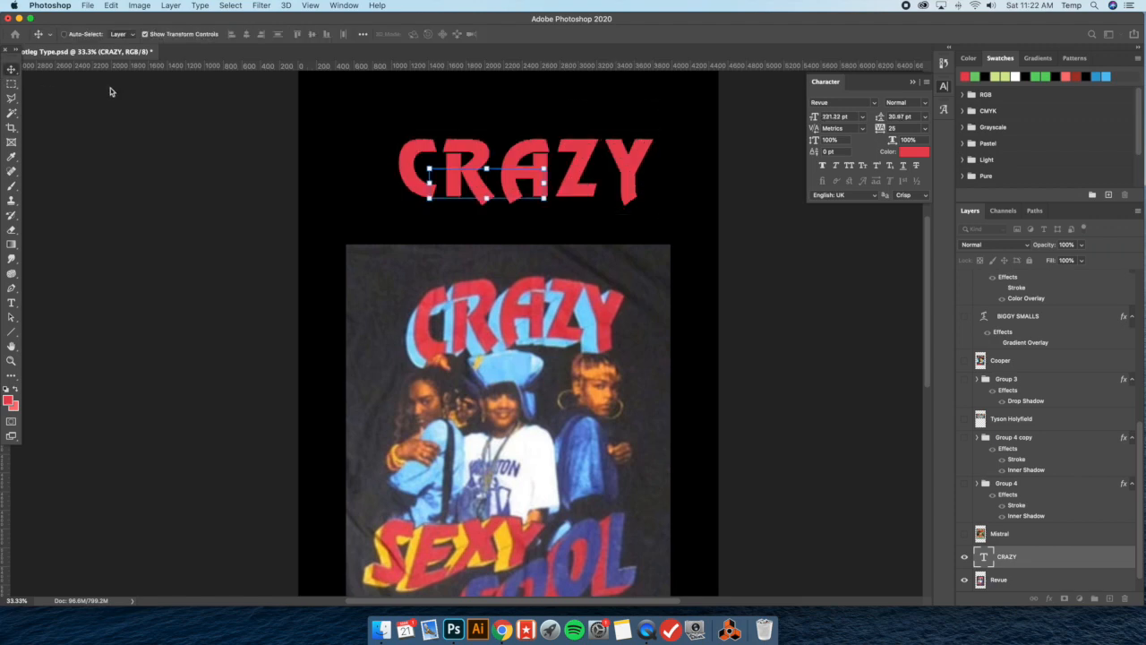
pyautogui.moveTo(591, 183); pyautogui.dragTo(586, 192)
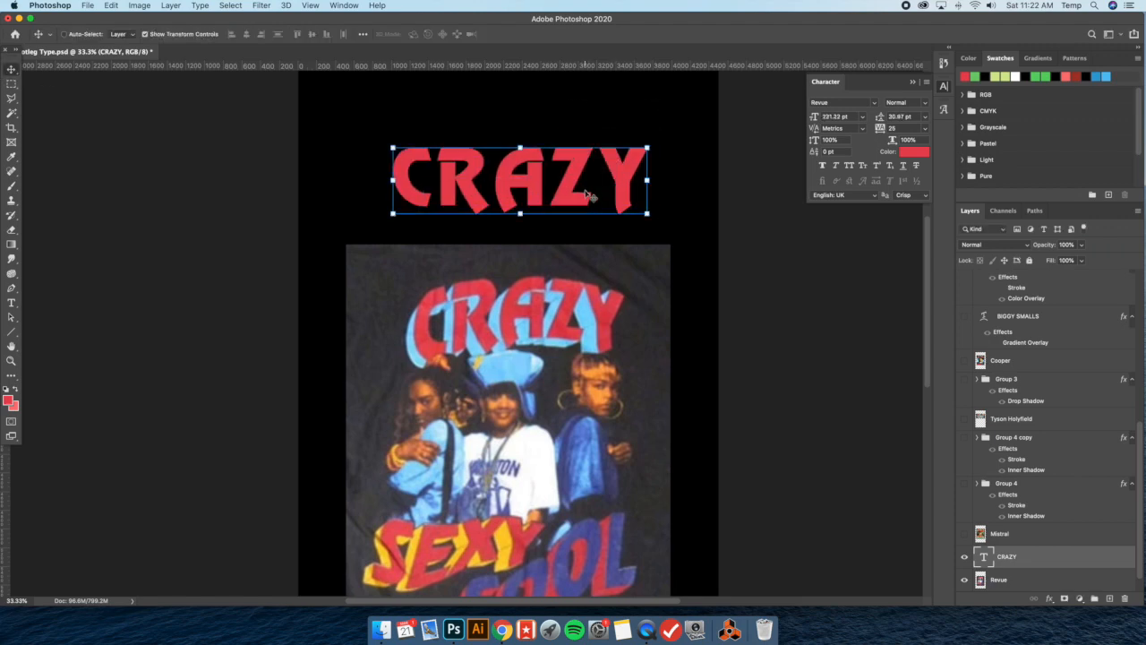
pyautogui.moveTo(585, 191); pyautogui.dragTo(587, 197)
pyautogui.scroll(-1, 587, 197)
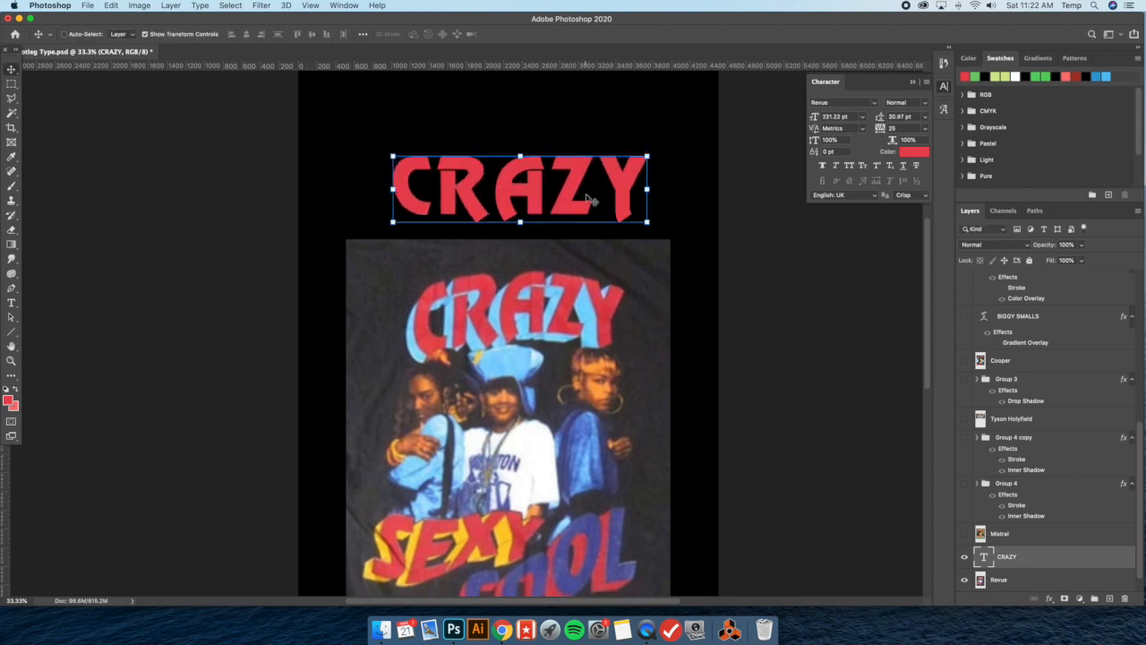
# Set the tracking of the CRAZY text to -50 and reposition the text above the shirt
pyautogui.click(12, 302)
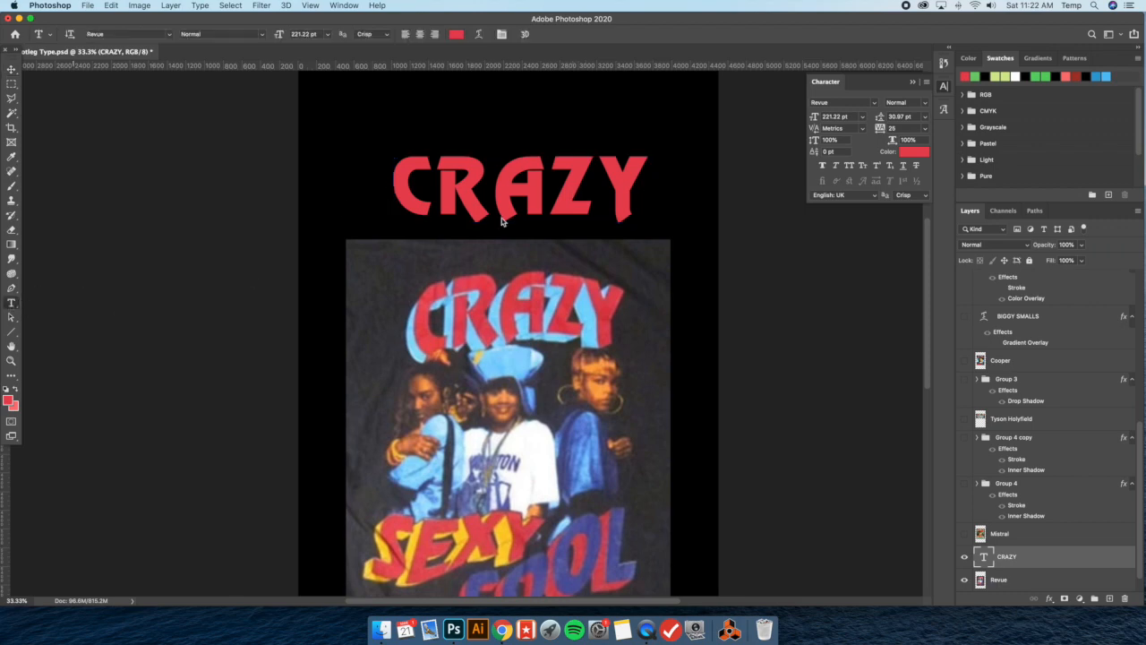
pyautogui.click(925, 132)
pyautogui.click(906, 194)
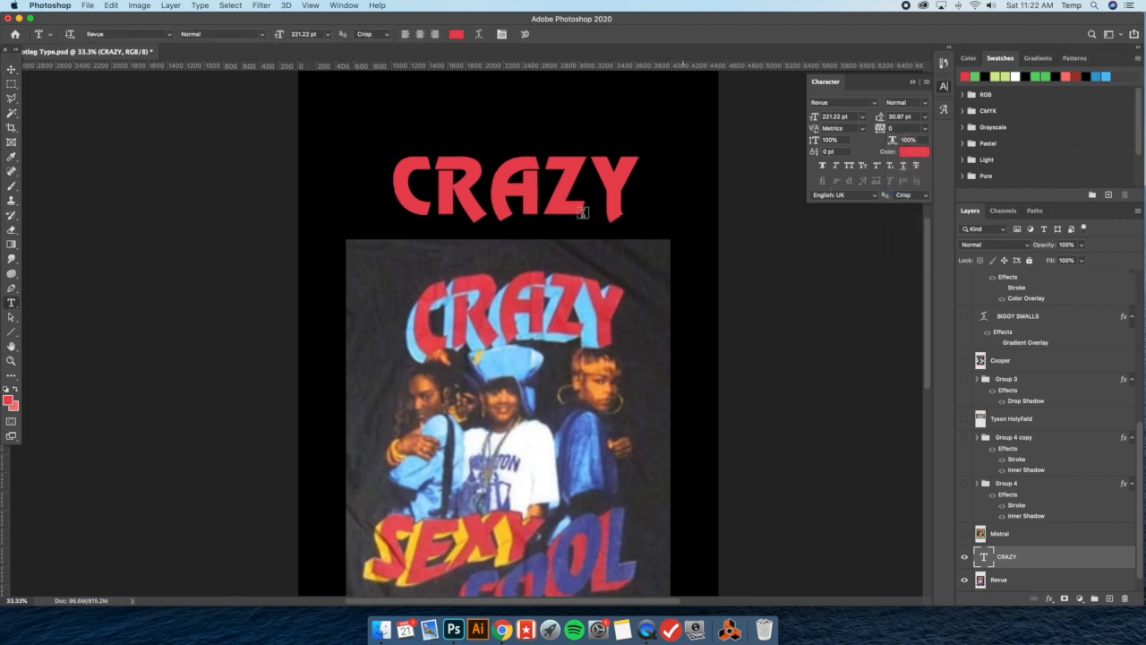
pyautogui.click(927, 132)
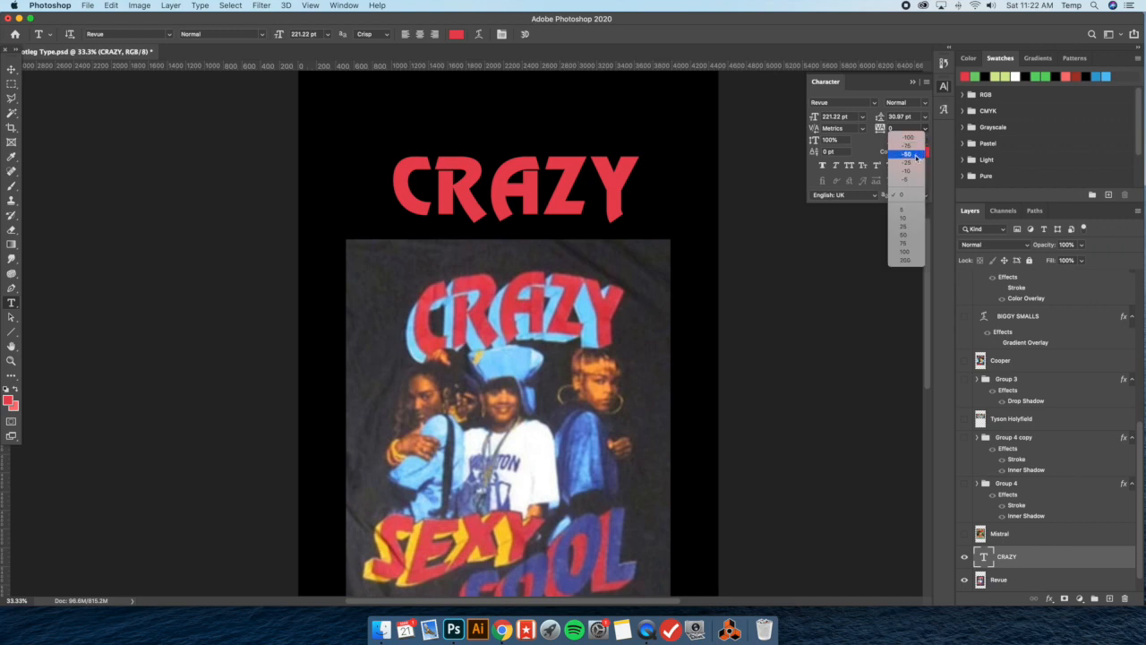
pyautogui.click(906, 150)
pyautogui.press('v')
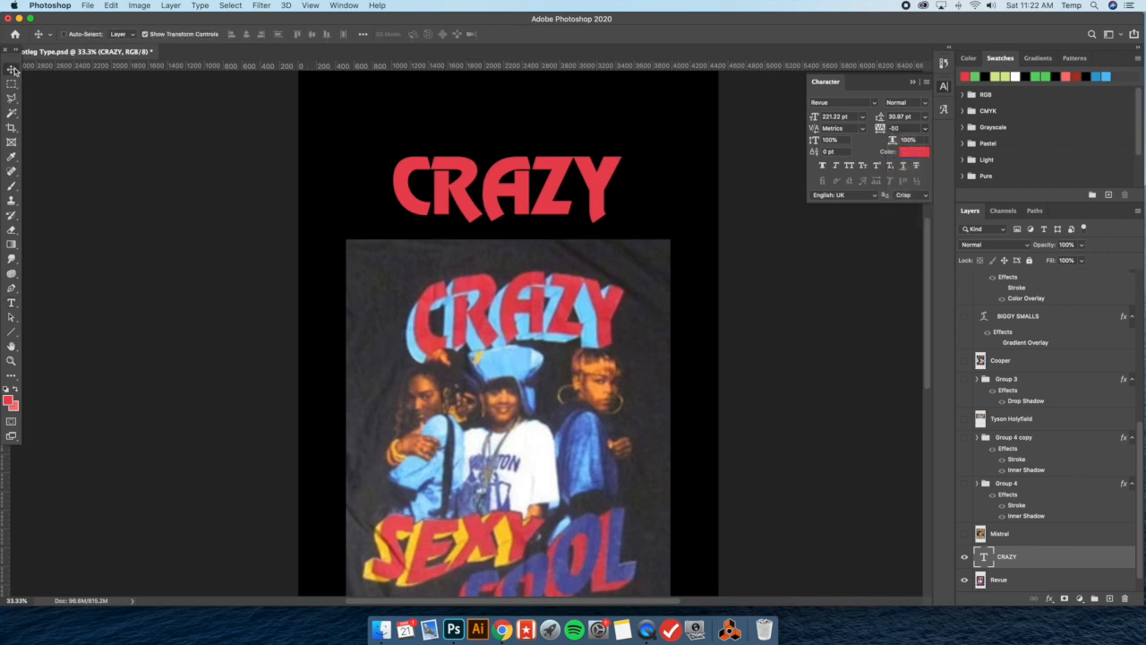
pyautogui.scroll(-2, 621, 432)
pyautogui.moveTo(566, 157); pyautogui.dragTo(563, 153)
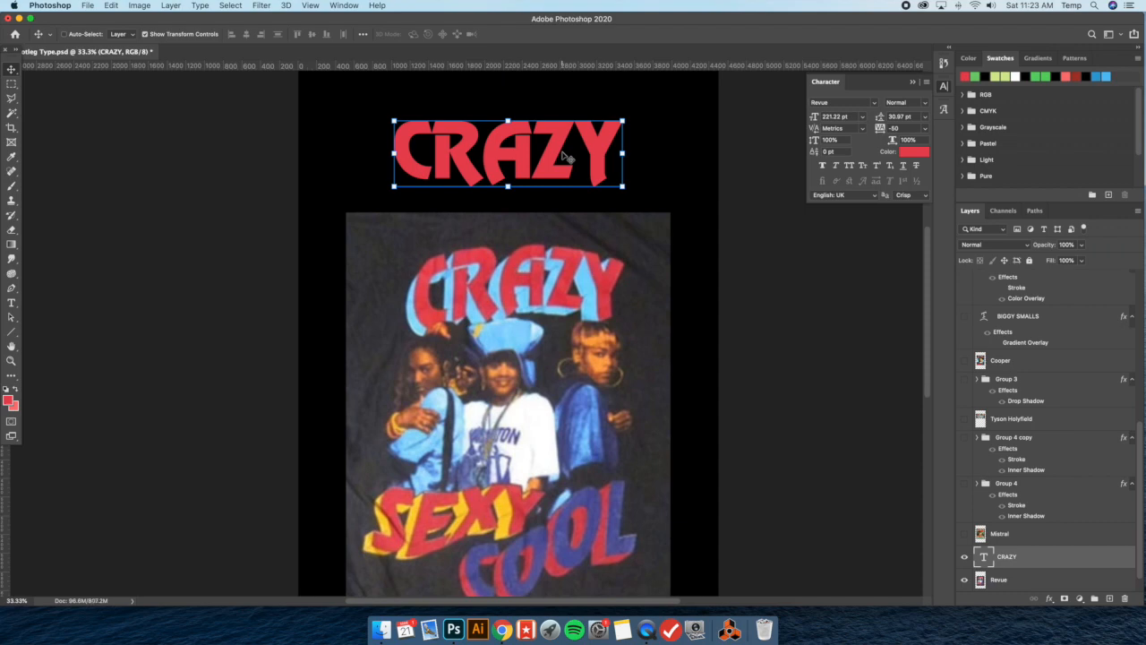
pyautogui.moveTo(554, 143); pyautogui.dragTo(555, 148)
# Set the tracking of the letter C in CRAZY to -25 and move the text down slightly
pyautogui.click(11, 302)
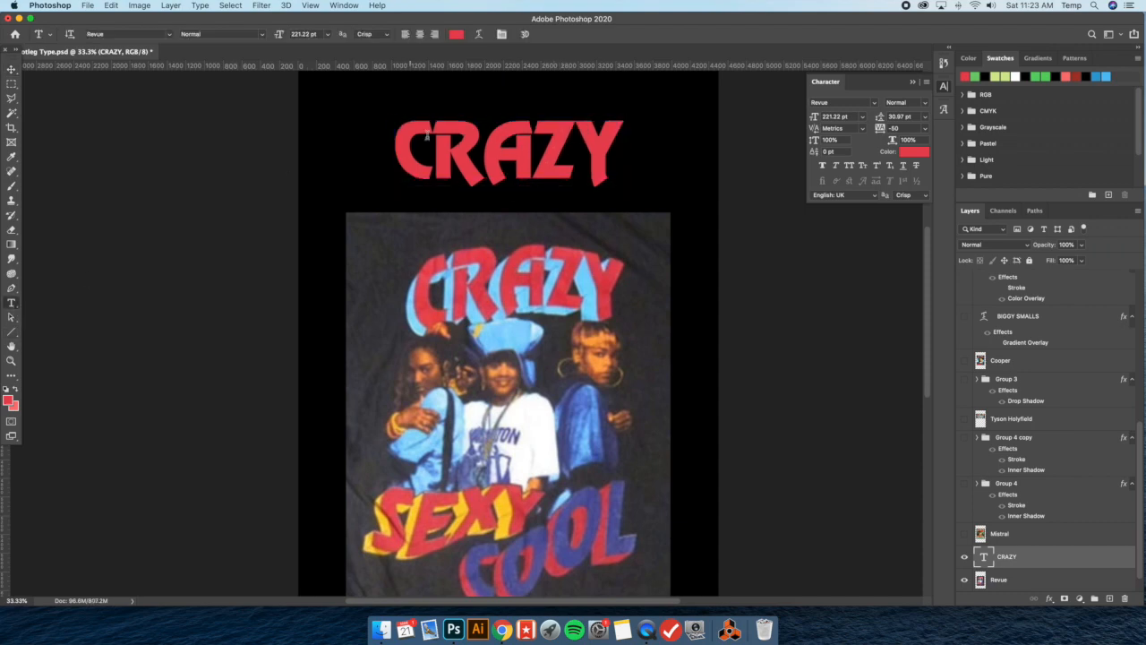
pyautogui.moveTo(432, 136); pyautogui.dragTo(364, 136)
pyautogui.click(925, 128)
pyautogui.click(906, 162)
pyautogui.click(517, 158)
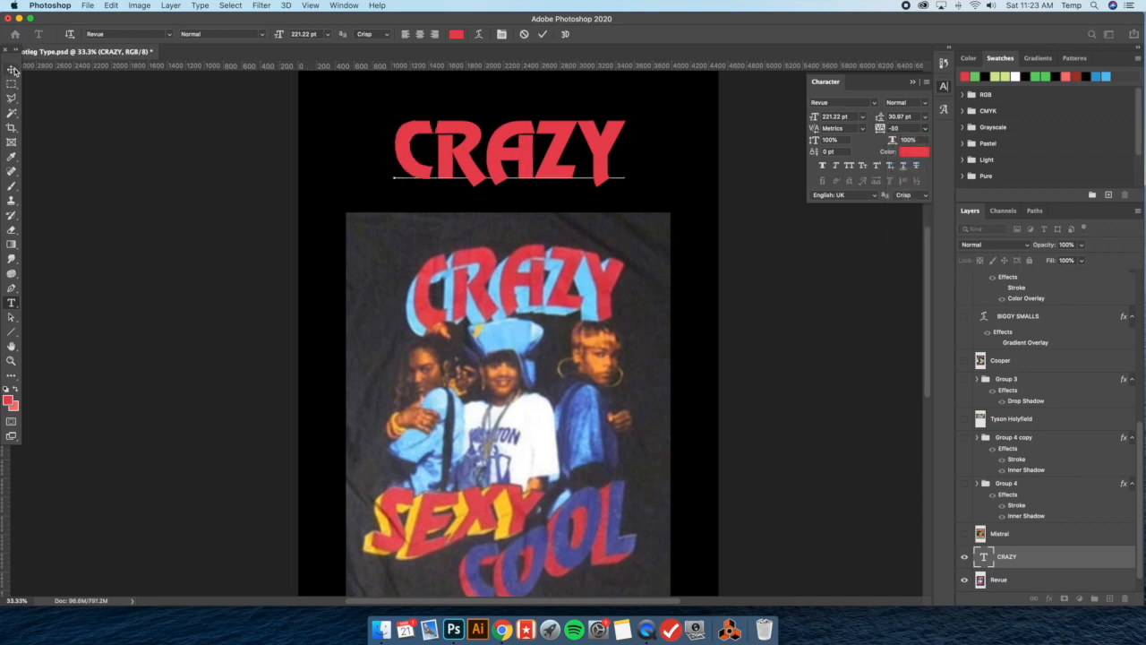
pyautogui.click(12, 69)
pyautogui.moveTo(553, 150); pyautogui.dragTo(484, 165)
# Loosen the tracking of the letter A in CRAZY and nudge the whole text slightly to the right
pyautogui.press('t')
pyautogui.click(925, 128)
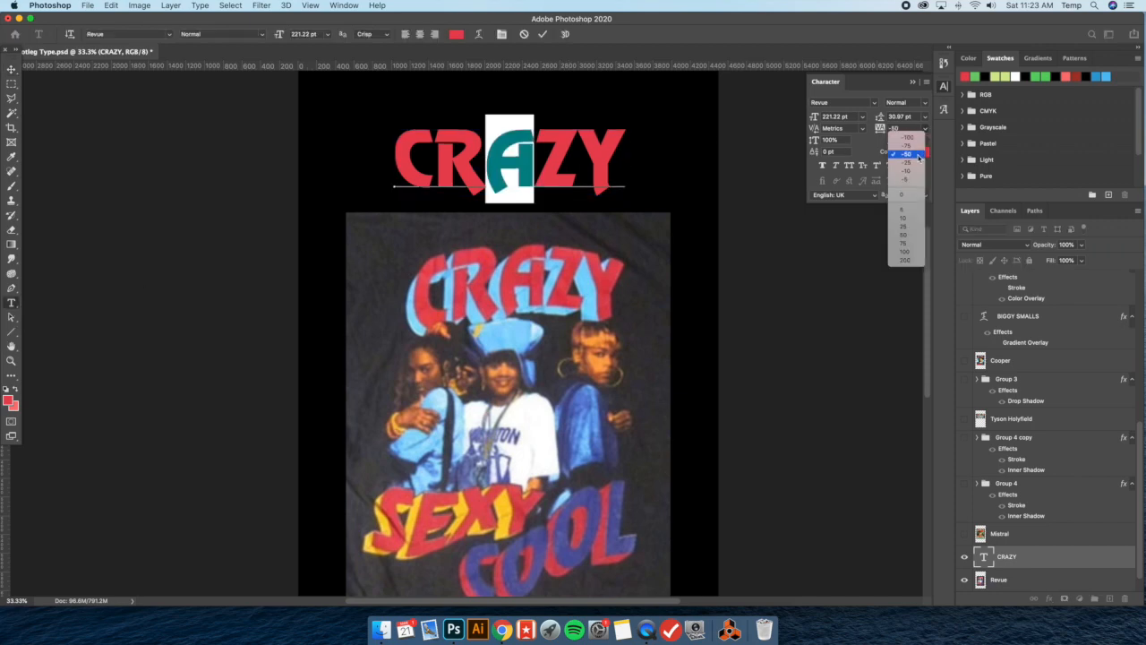
pyautogui.click(581, 158)
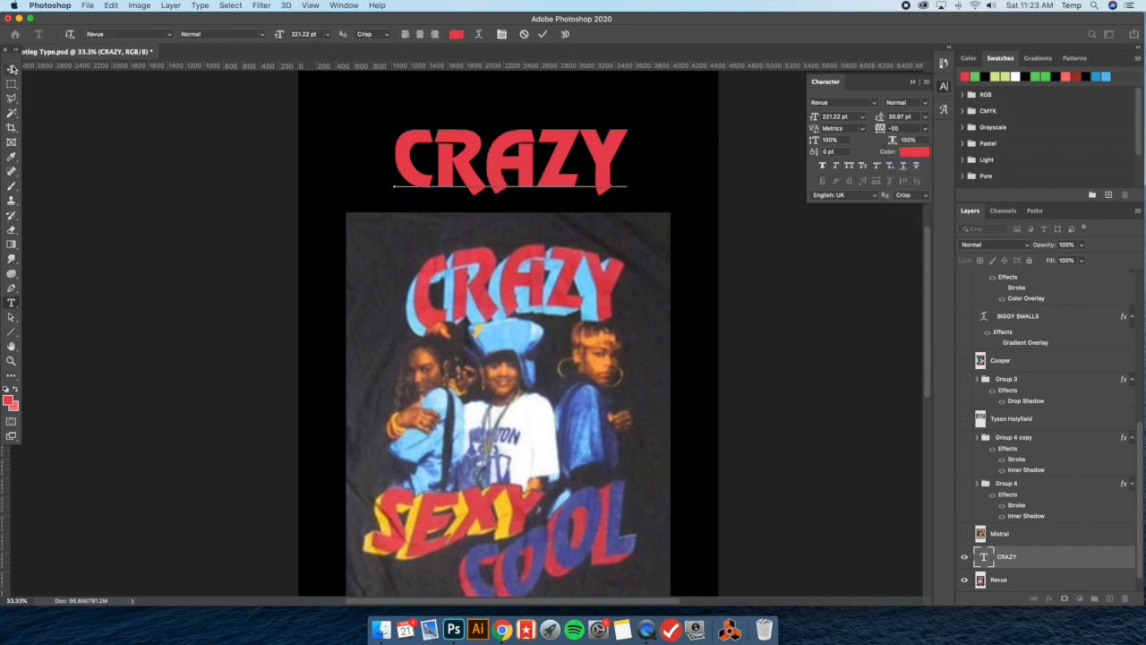
pyautogui.click(12, 69)
pyautogui.moveTo(555, 149); pyautogui.dragTo(557, 149)
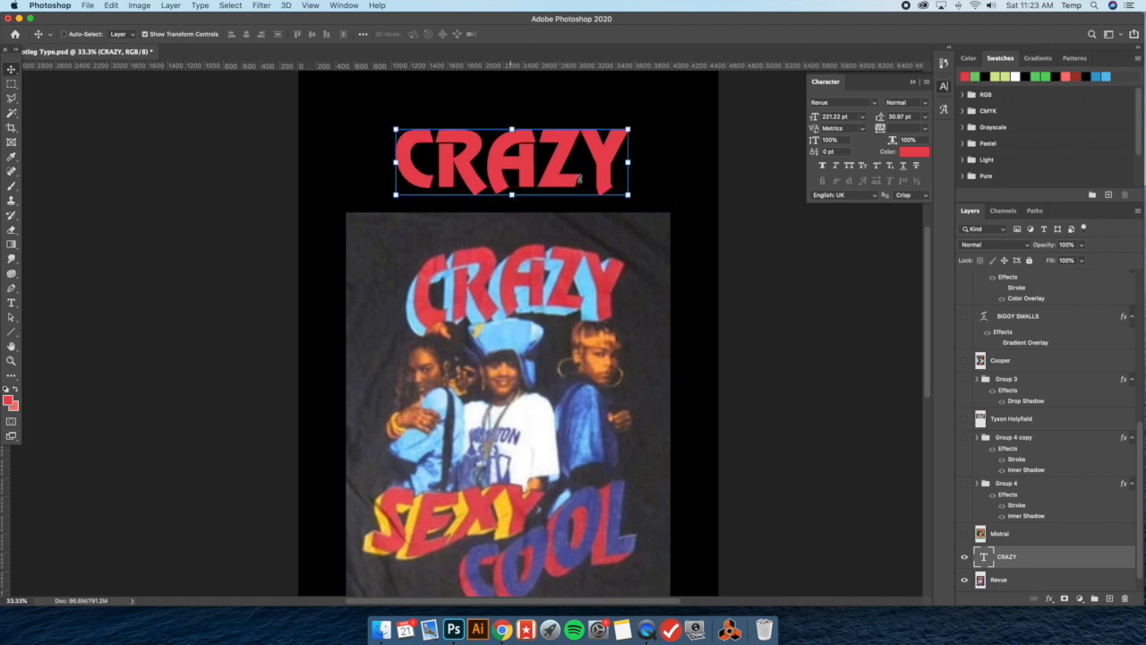
# Try a tracking of 0 on the whole CRAZY text and undo the change
pyautogui.click(925, 128)
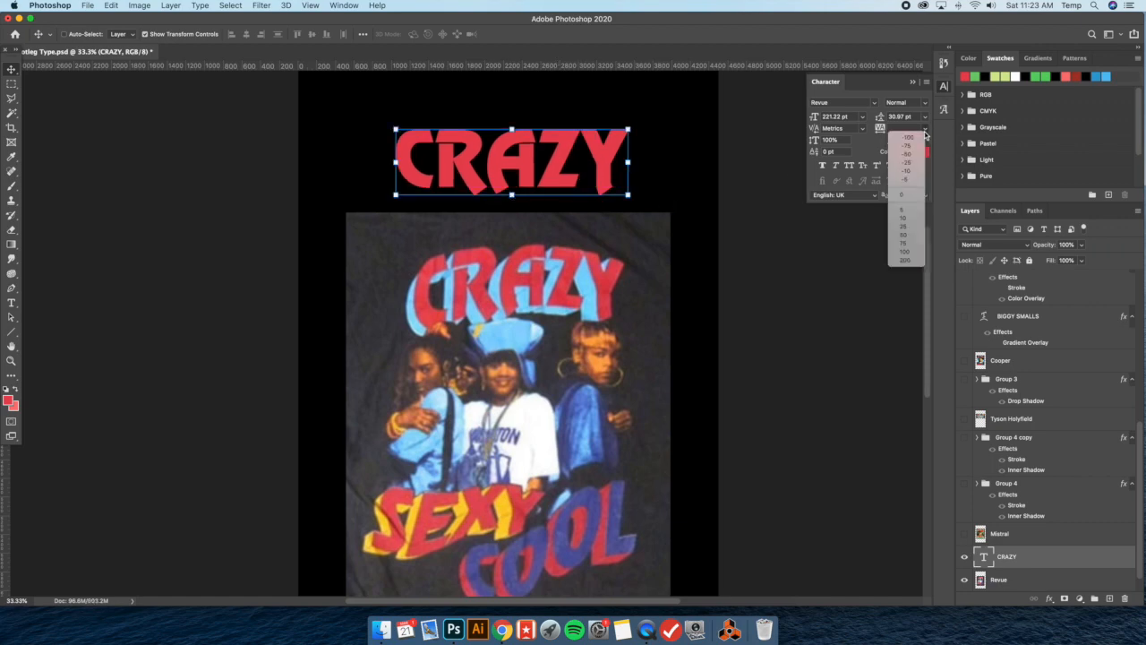
pyautogui.click(914, 196)
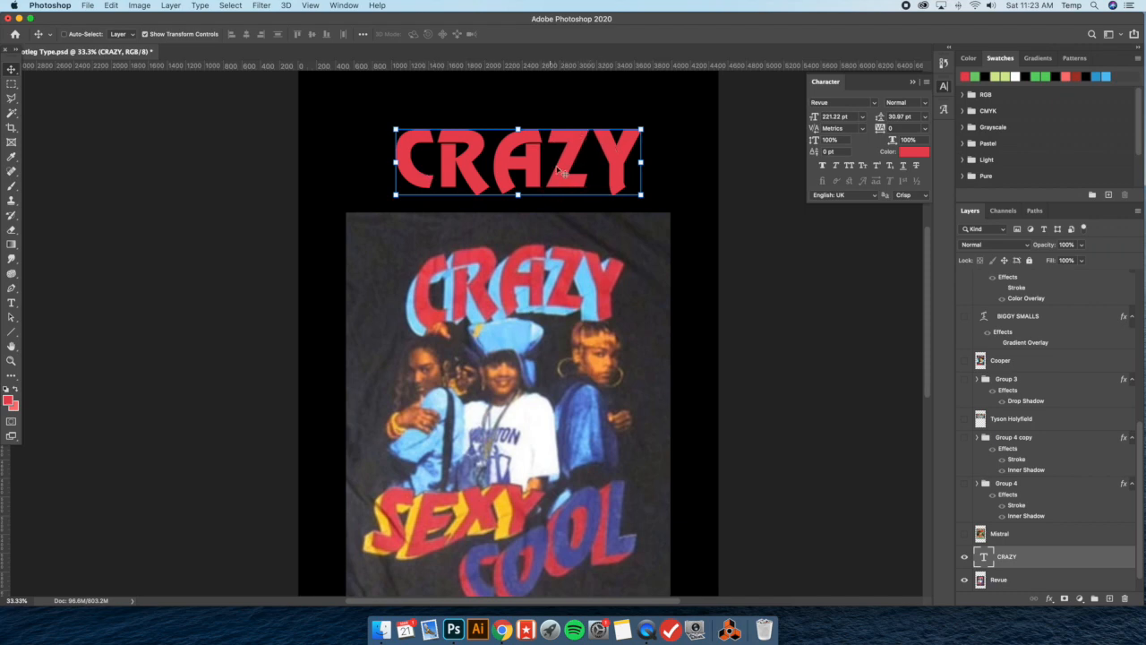
pyautogui.press('super+z')
# Warp the CRAZY text with the horizontal Arch style at a bend of +27%
pyautogui.press('t')
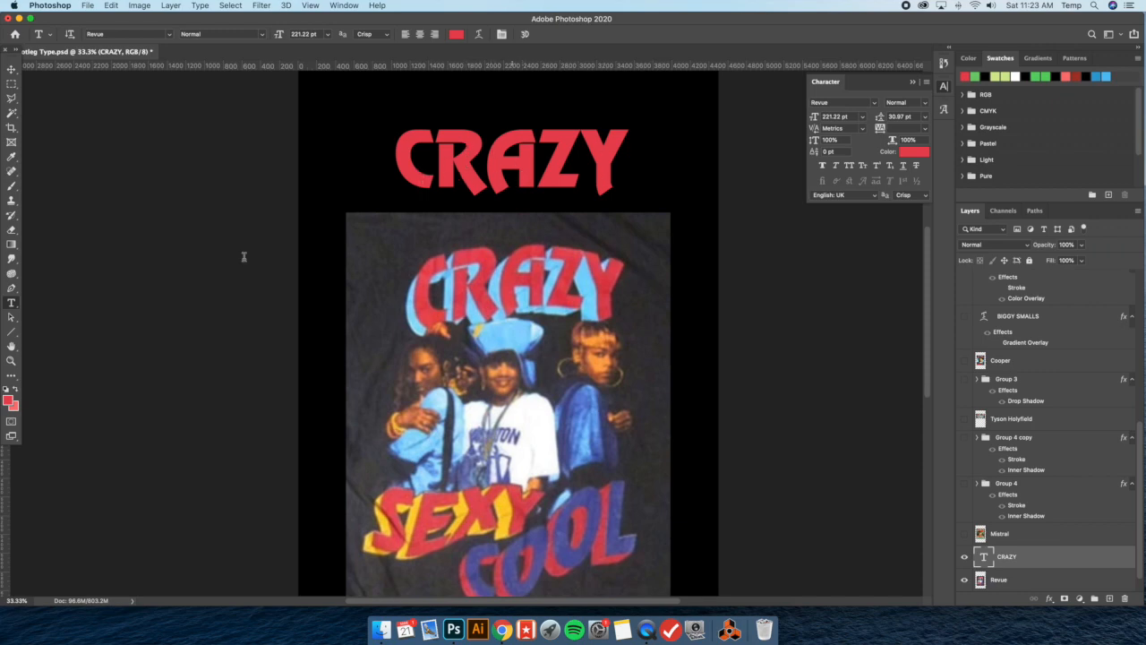
pyautogui.click(479, 34)
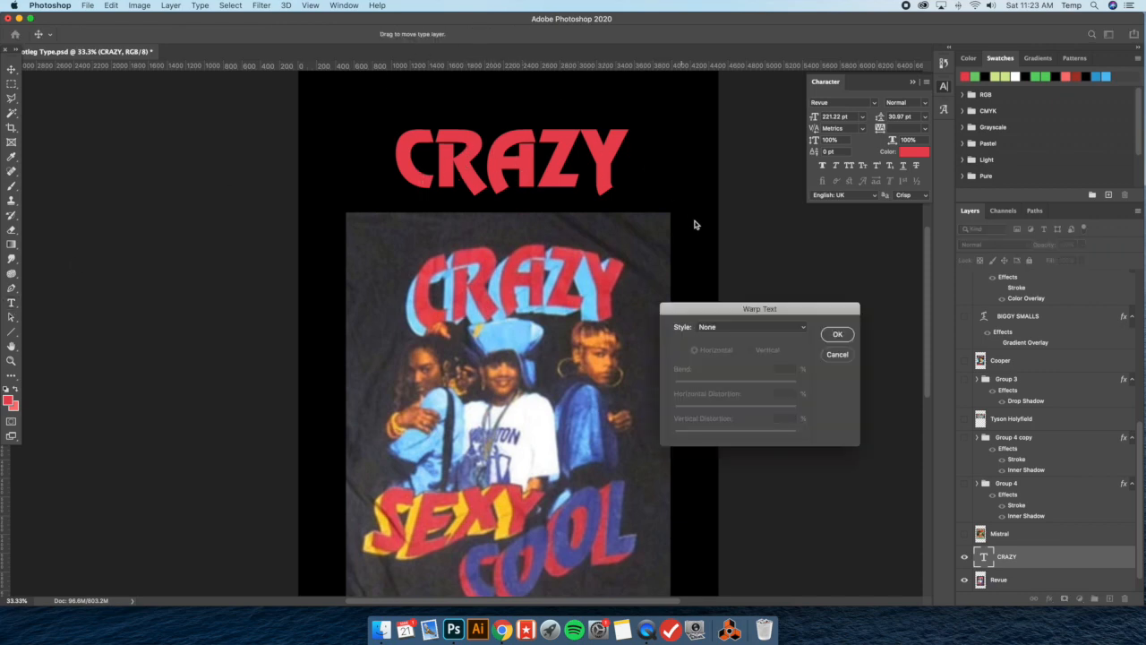
pyautogui.click(742, 328)
pyautogui.click(745, 385)
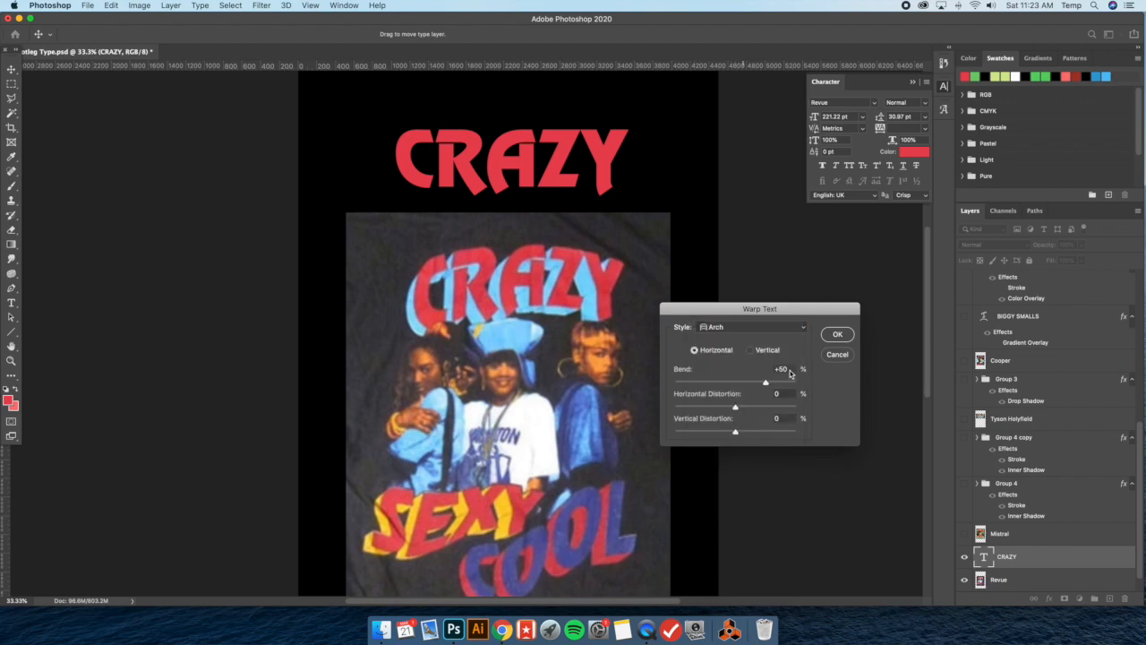
pyautogui.moveTo(764, 384); pyautogui.dragTo(752, 384)
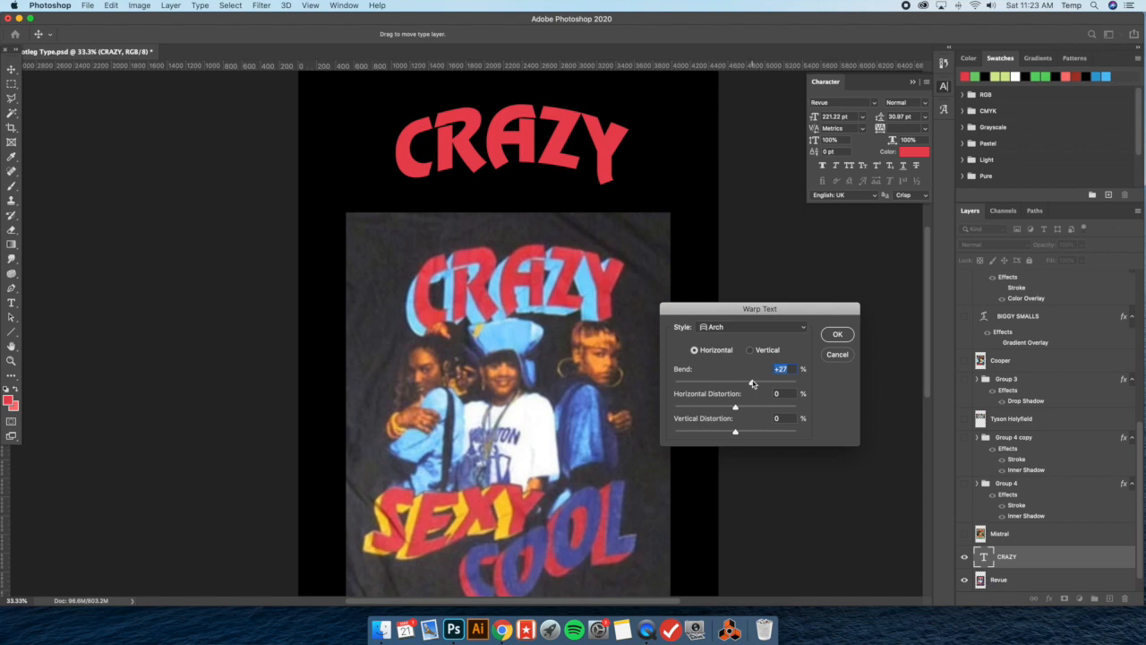
pyautogui.press('Return')
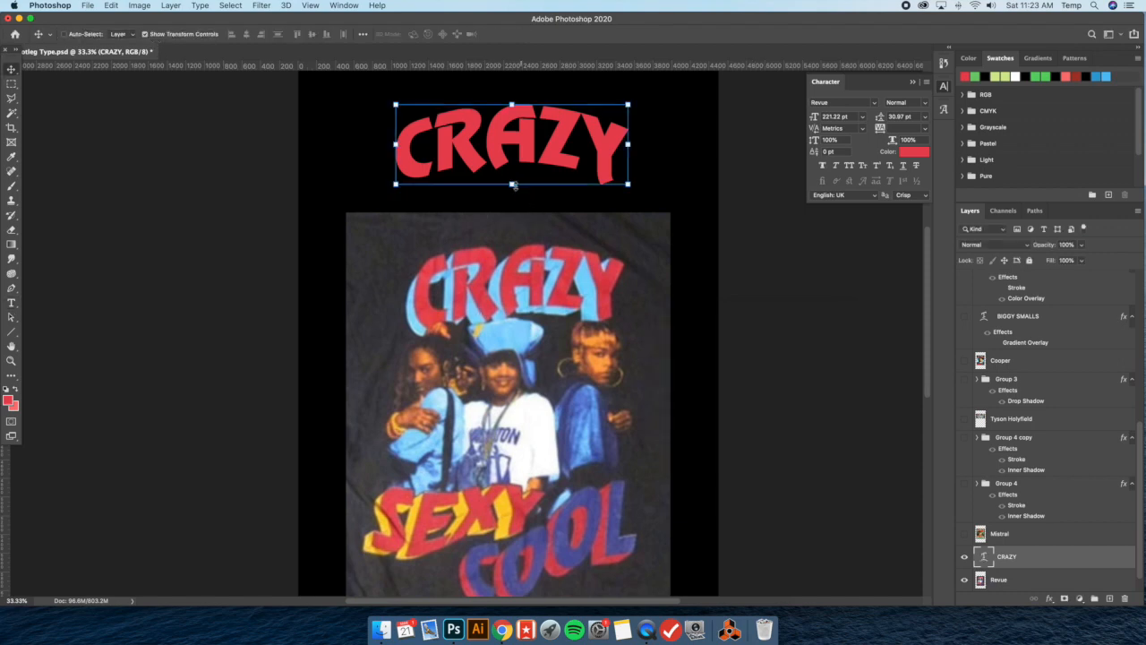
# Stretch the arched CRAZY text slightly taller, turn off the transform controls, and shift the text to center it above the shirt
pyautogui.click(512, 185)
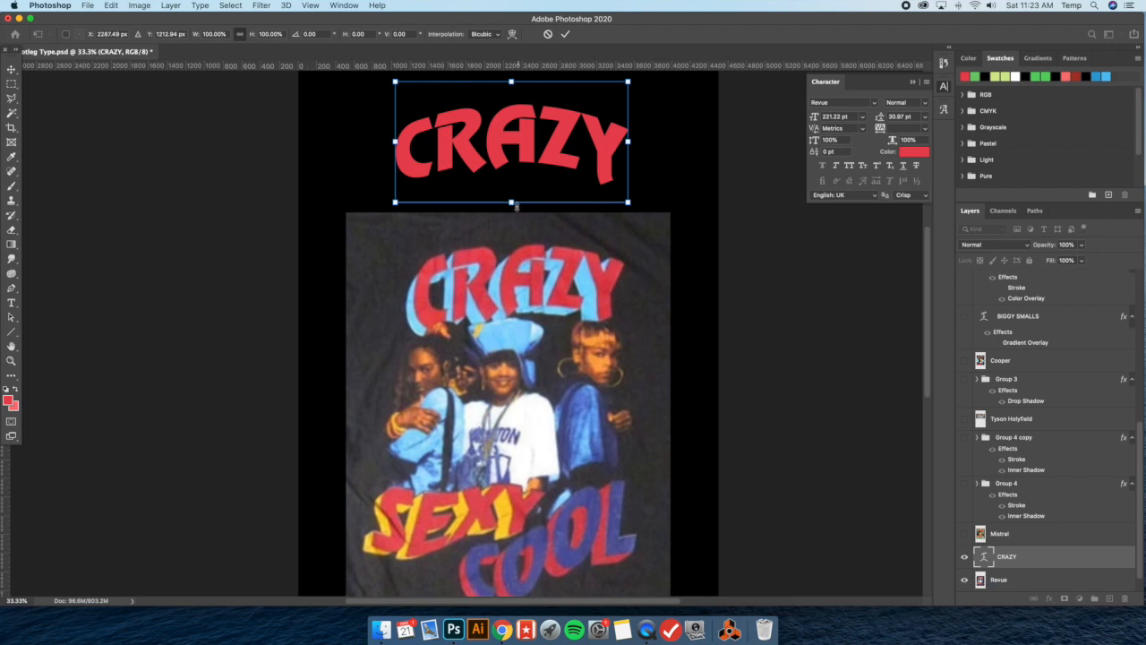
pyautogui.moveTo(512, 203); pyautogui.dragTo(512, 218)
pyautogui.press('Return')
pyautogui.click(146, 34)
pyautogui.moveTo(593, 135); pyautogui.dragTo(602, 128)
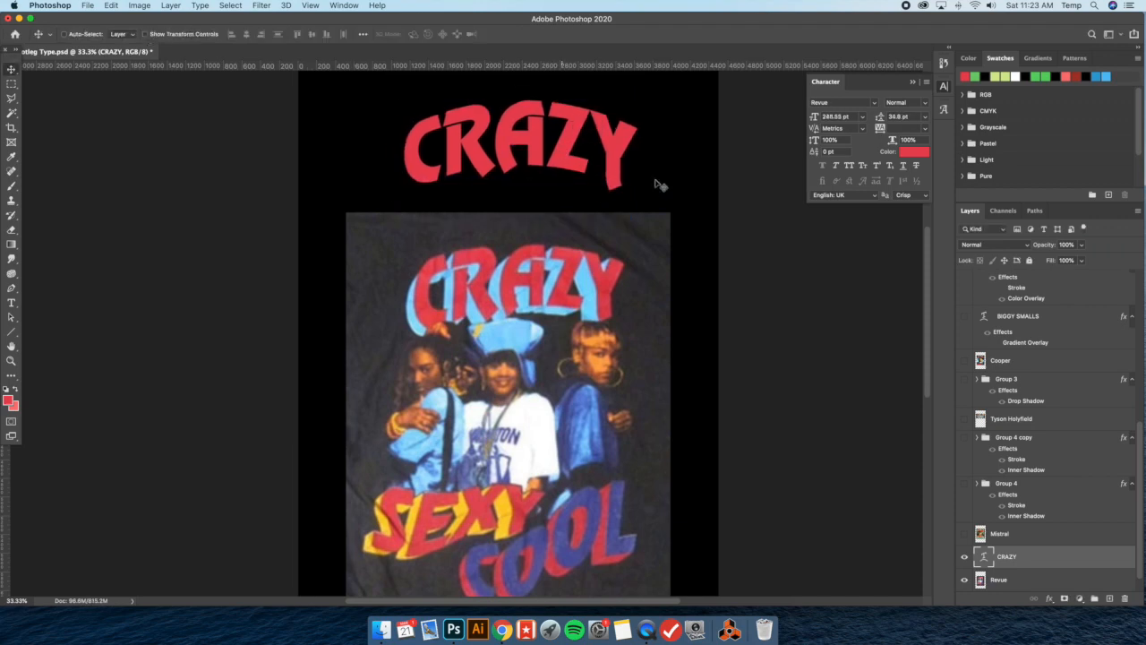
# Duplicate the CRAZY text layer in place and give the lower CRAZY layer a Color Overlay in Normal blend mode
pyautogui.moveTo(658, 184); pyautogui.dragTo(657, 185)
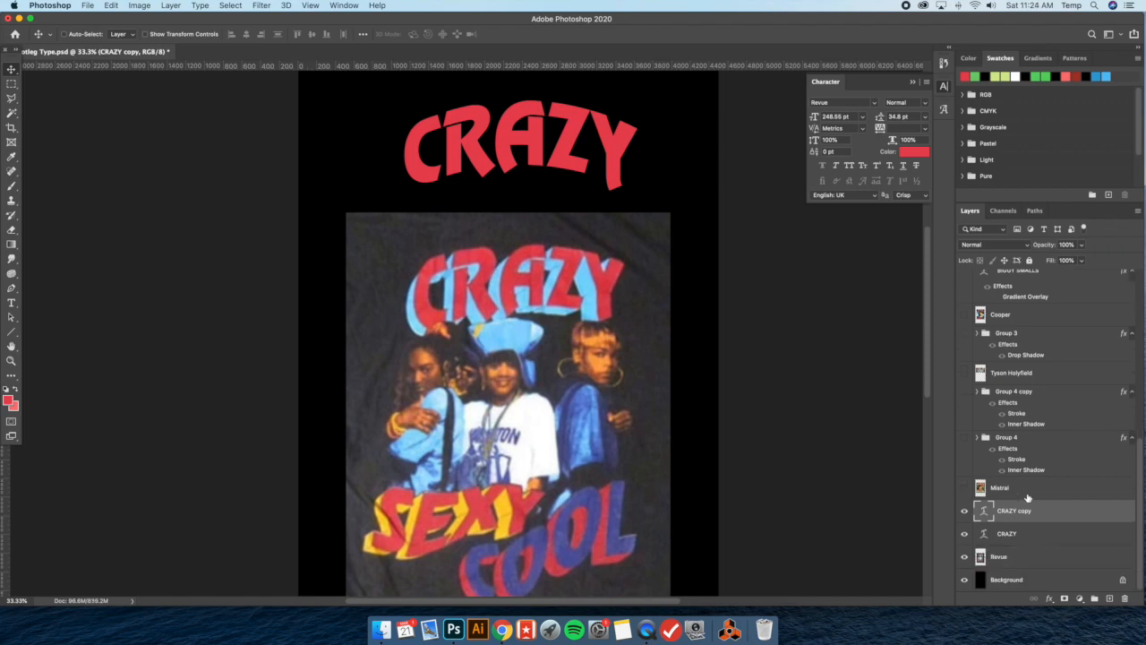
pyautogui.doubleClick(1048, 537)
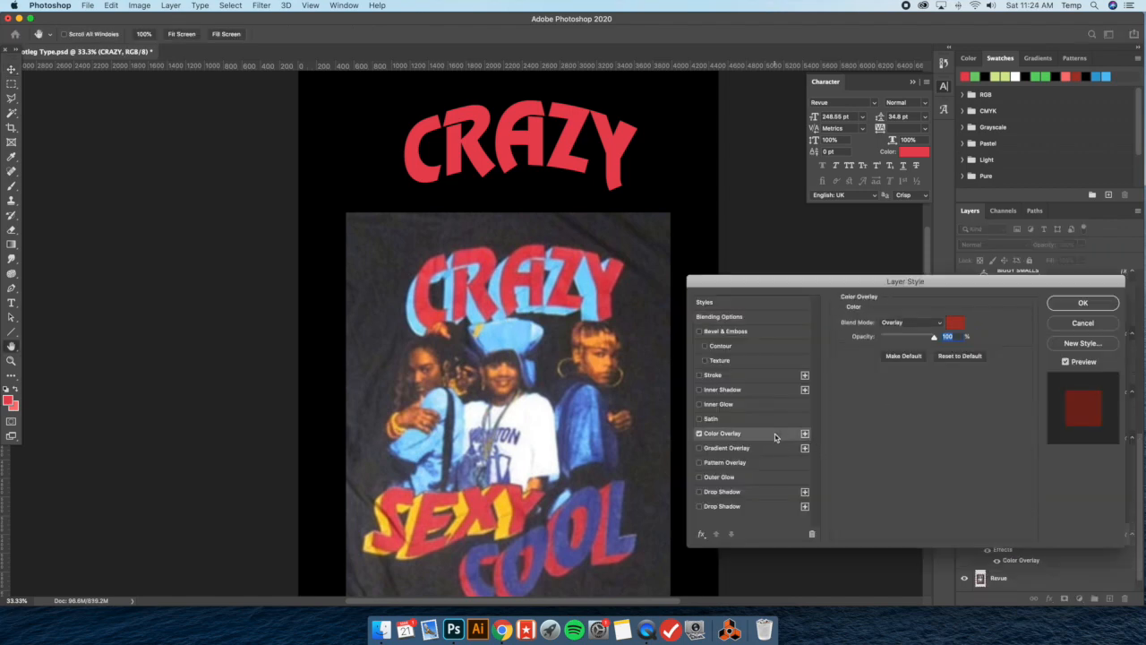
pyautogui.click(911, 322)
pyautogui.click(906, 205)
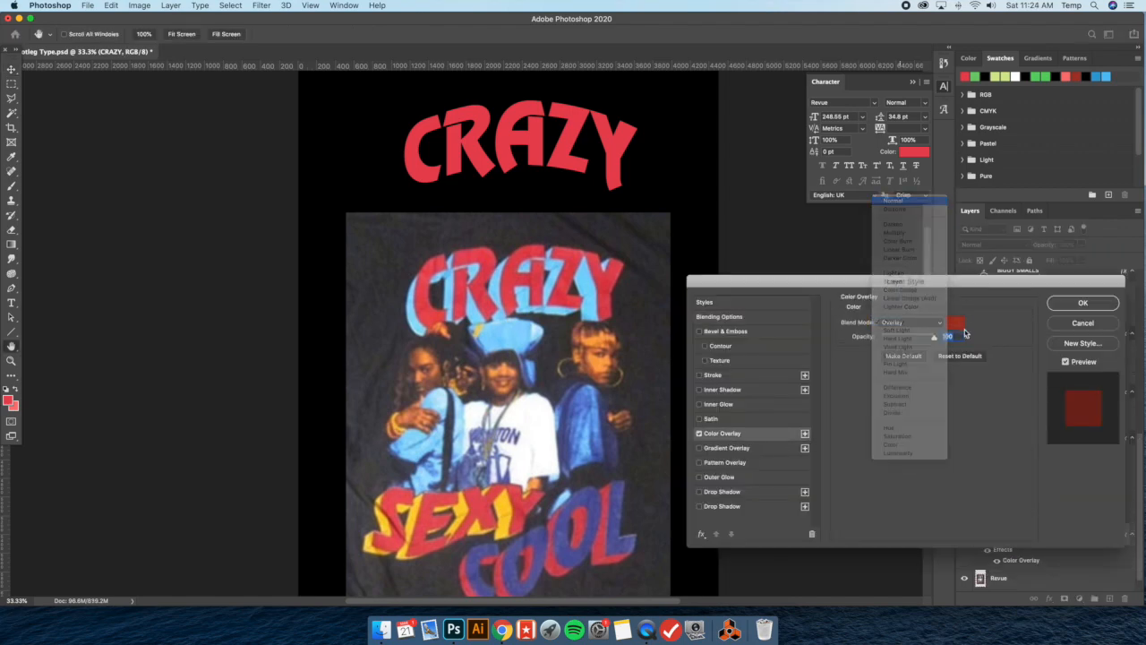
pyautogui.moveTo(742, 285); pyautogui.dragTo(491, 269)
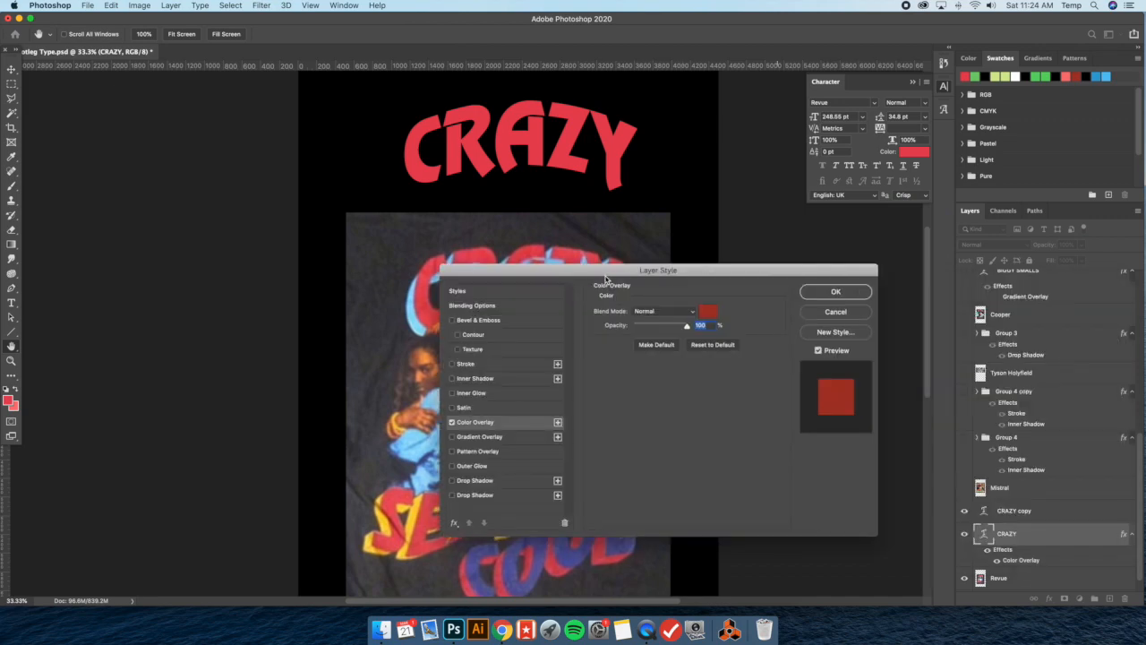
pyautogui.moveTo(694, 272); pyautogui.dragTo(903, 273)
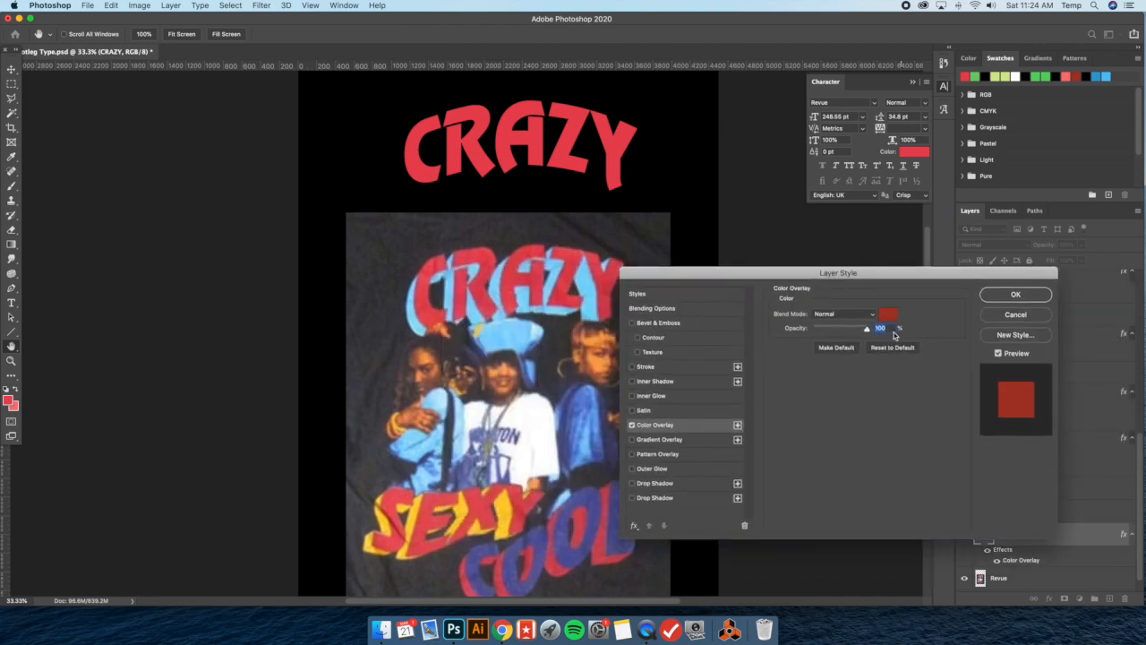
# Set the overlay color to the light blue (7fd3fe) sampled from the shirt's CRAZY lettering and apply the layer style
pyautogui.click(886, 316)
pyautogui.click(550, 267)
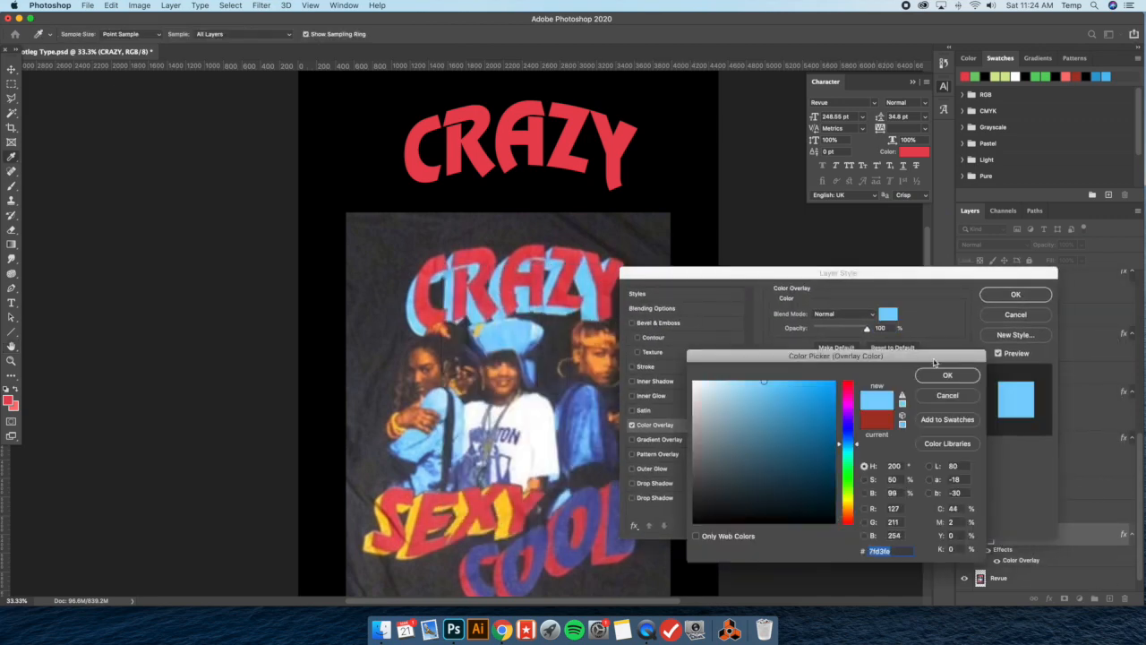
pyautogui.click(948, 375)
pyautogui.press('Return')
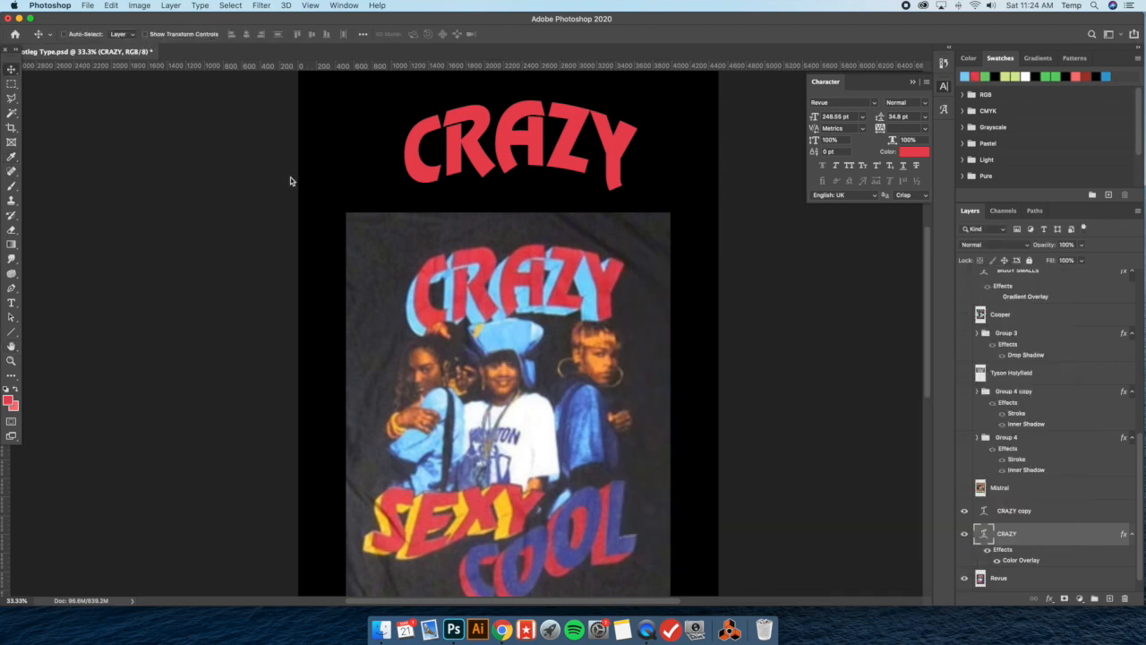
# Offset the light blue CRAZY layer down and to the left of the red lettering so it forms a shadow
pyautogui.hotkey('shift', 'Left')
pyautogui.hotkey('shift', 'Left')
pyautogui.hotkey('shift', 'Left')
pyautogui.hotkey('shift', 'Left')
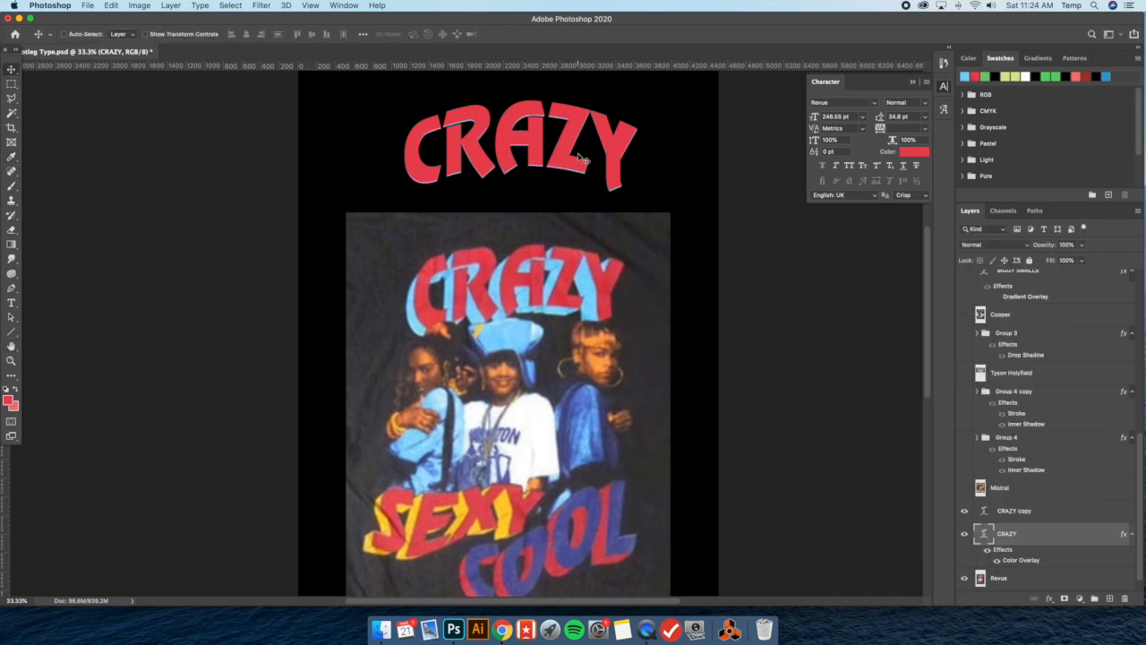
pyautogui.hotkey('shift', 'Down')
pyautogui.hotkey('shift', 'Down')
pyautogui.hotkey('shift', 'Down')
pyautogui.hotkey('shift', 'Down')
pyautogui.hotkey('shift', 'Left')
pyautogui.hotkey('shift', 'Left')
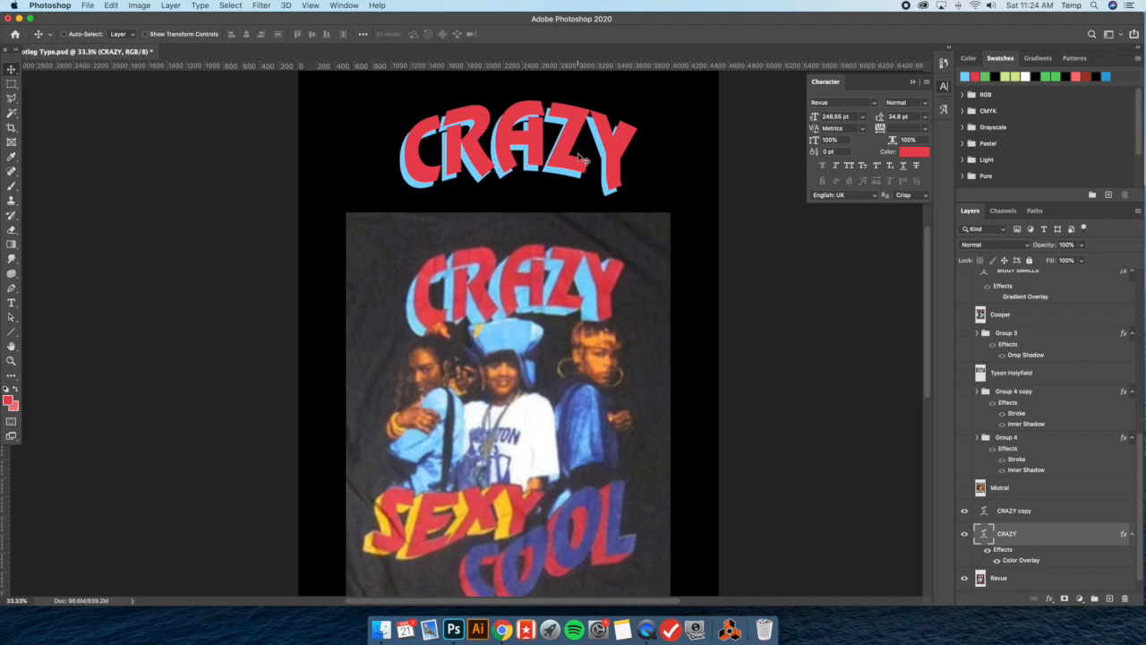
pyautogui.hotkey('shift', 'Down')
pyautogui.hotkey('shift', 'Down')
pyautogui.hotkey('shift', 'Left')
pyautogui.hotkey('shift', 'Left')
pyautogui.hotkey('shift', 'Up')
pyautogui.hotkey('shift', 'Left')
pyautogui.hotkey('shift', 'Right')
pyautogui.hotkey('shift', 'Down')
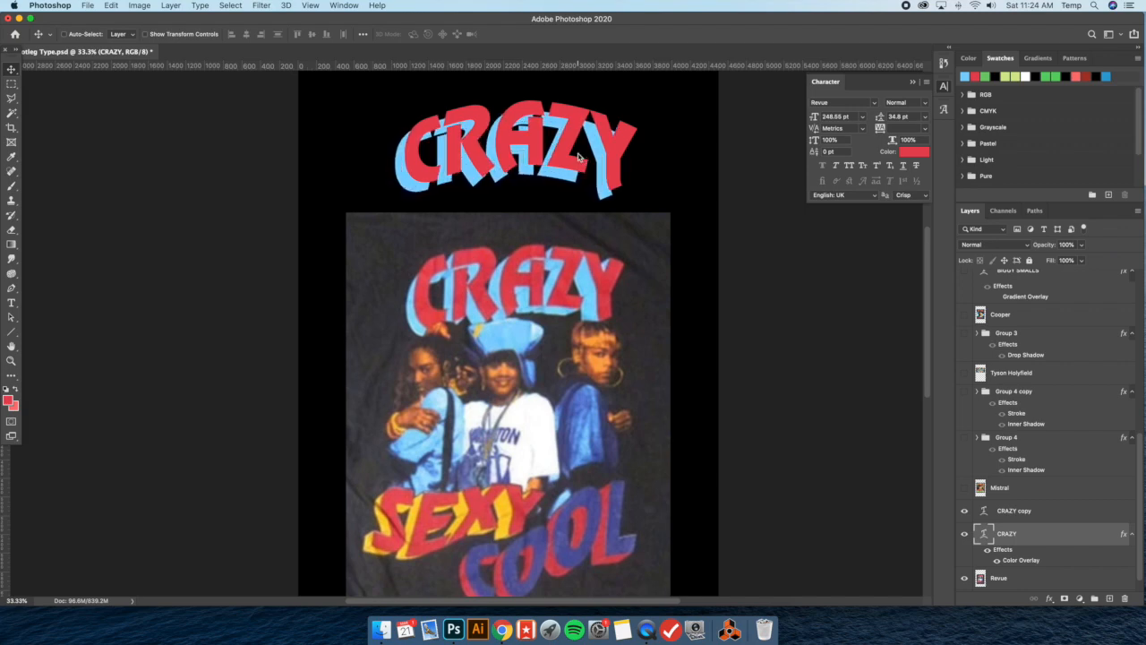
# Ready the Polygonal Lasso and add a new blank layer directly above the blue CRAZY layer
pyautogui.click(10, 98)
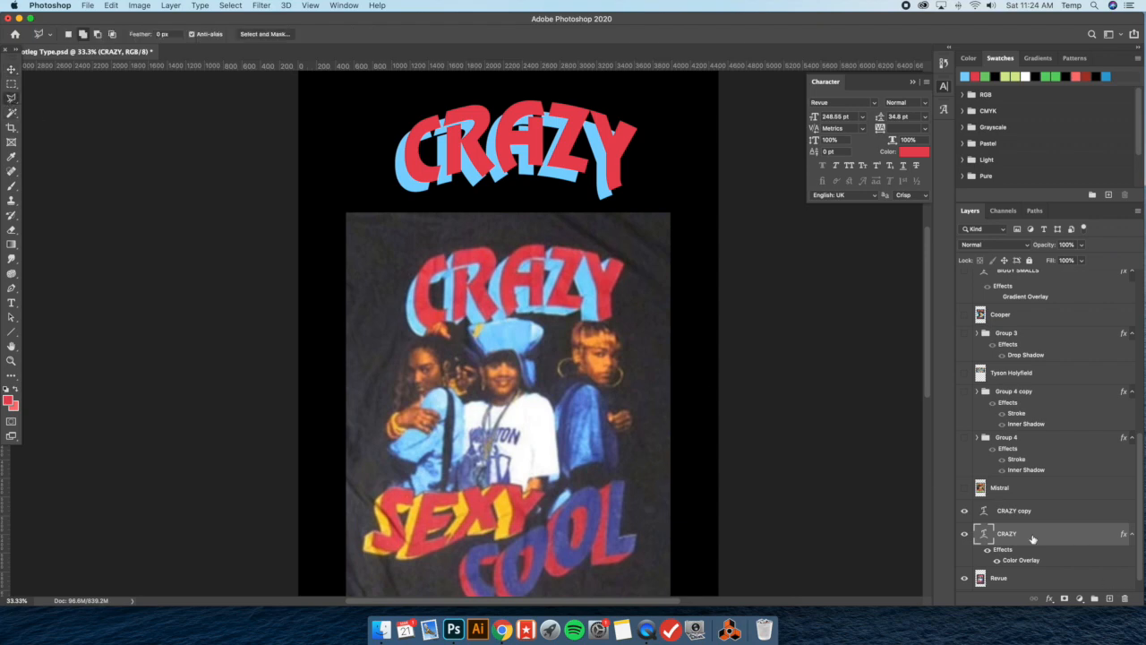
pyautogui.scroll(-1, 1033, 519)
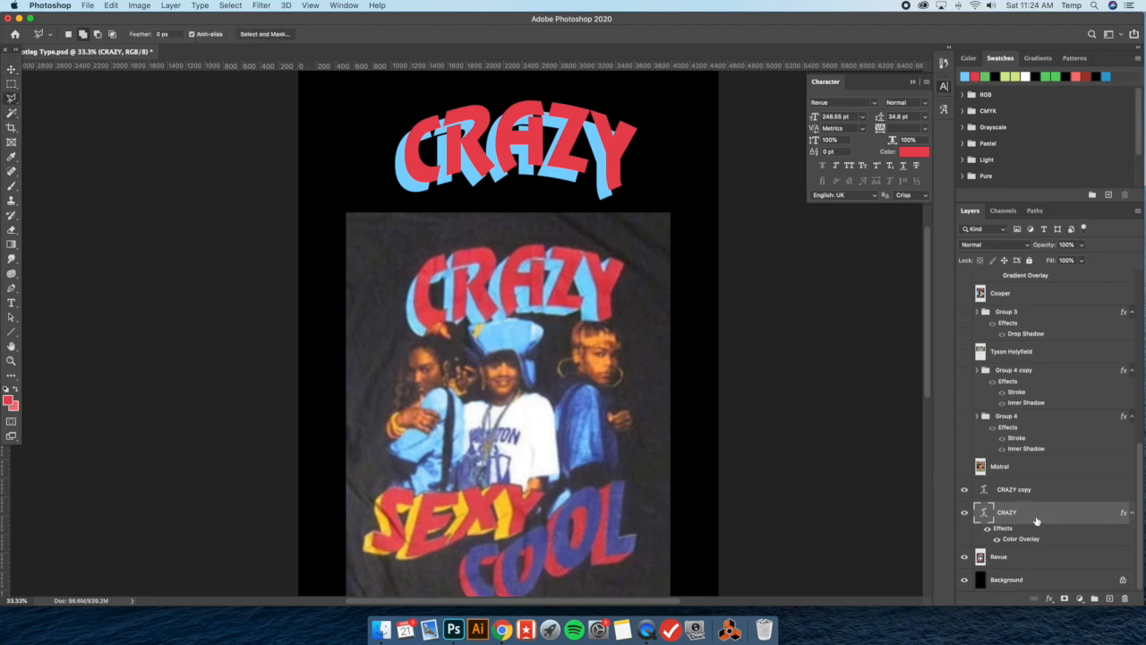
pyautogui.click(170, 5)
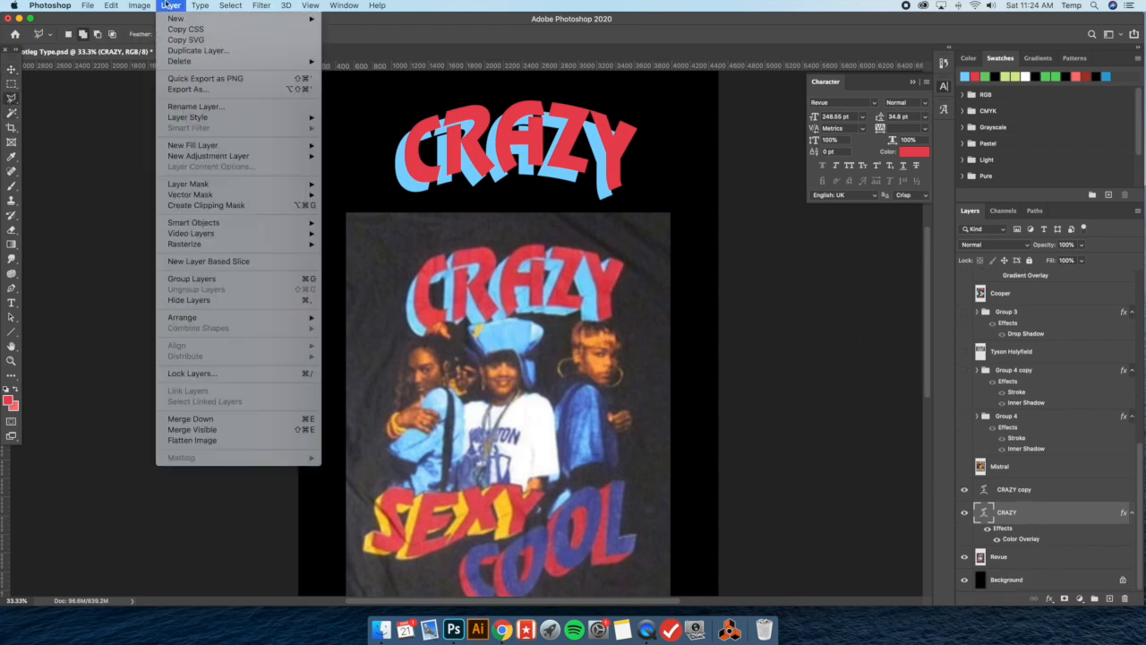
pyautogui.moveTo(168, 17)
pyautogui.click(347, 22)
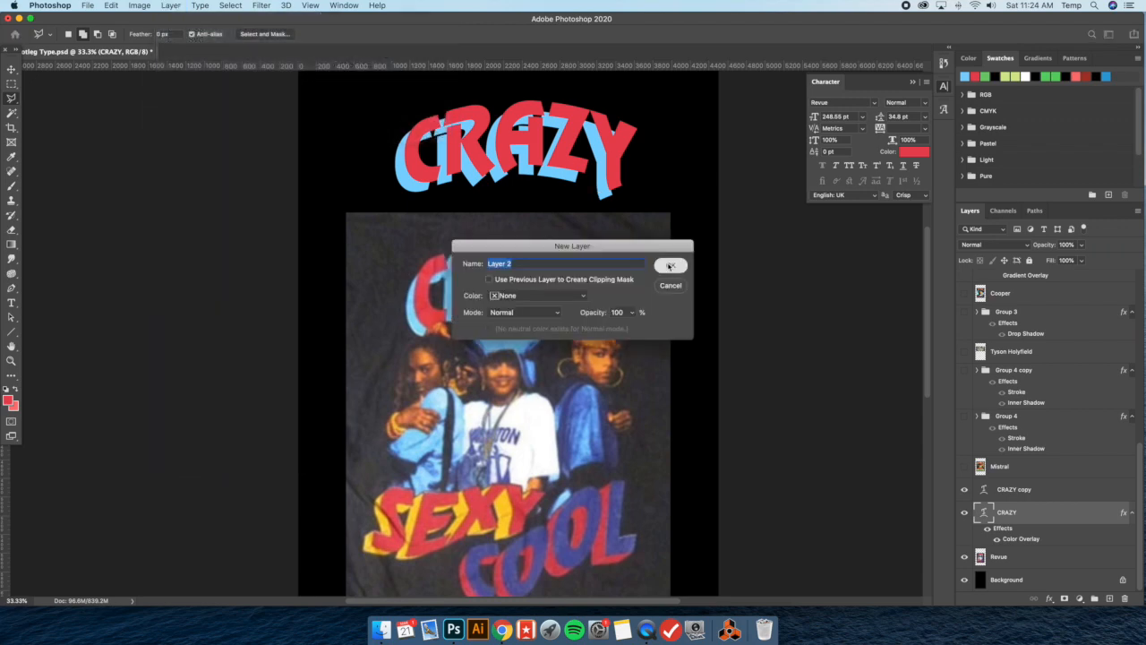
pyautogui.click(672, 262)
# Sample the light blue of the shadow letter C as the foreground color
pyautogui.press('super+equal')
pyautogui.press('super+equal')
pyautogui.press('super+equal')
pyautogui.press('super+equal')
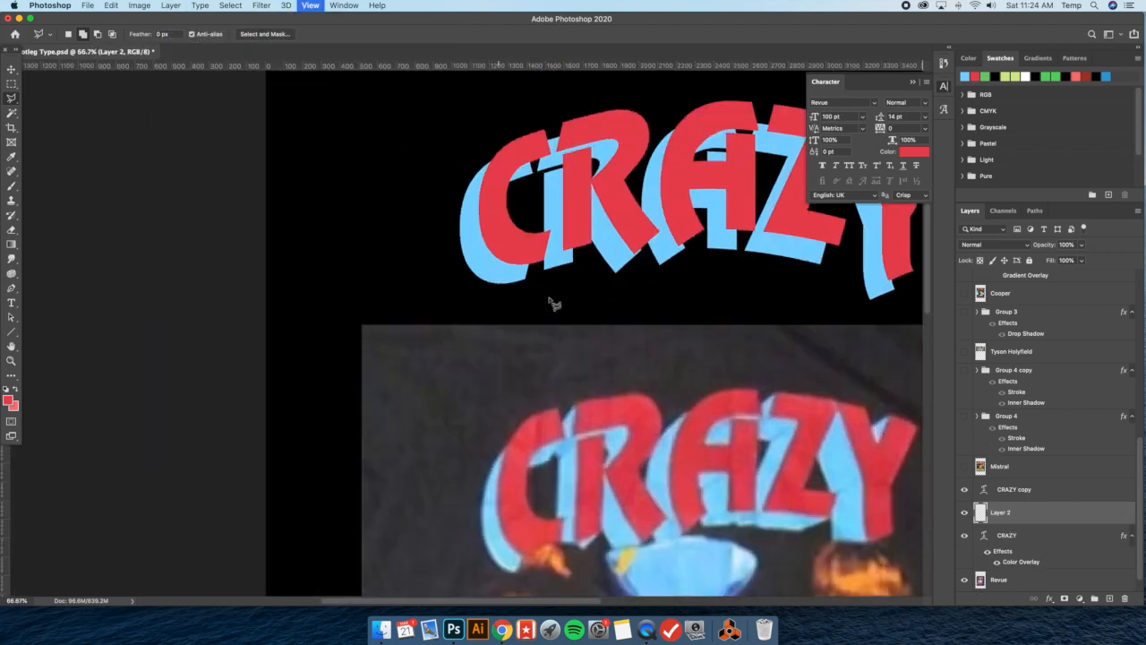
pyautogui.press('super+equal')
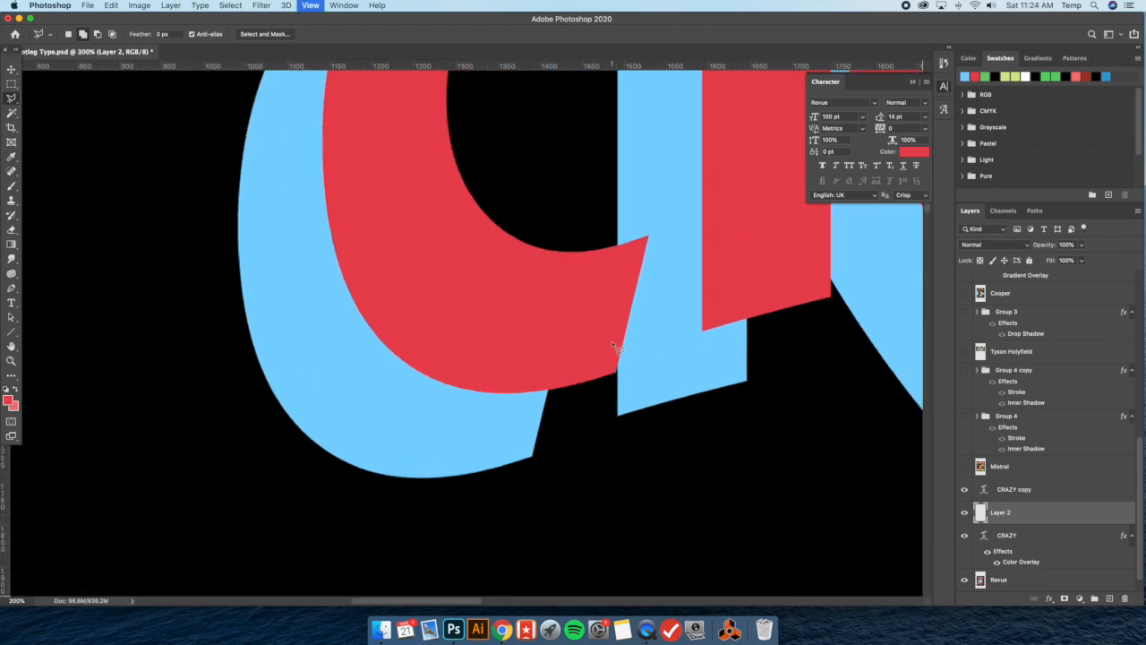
pyautogui.click(13, 158)
pyautogui.click(271, 189)
# Select the triangular gaps between the red and blue lettering at the C's lower tip and the foot of the R's stem
pyautogui.click(12, 101)
pyautogui.click(617, 374)
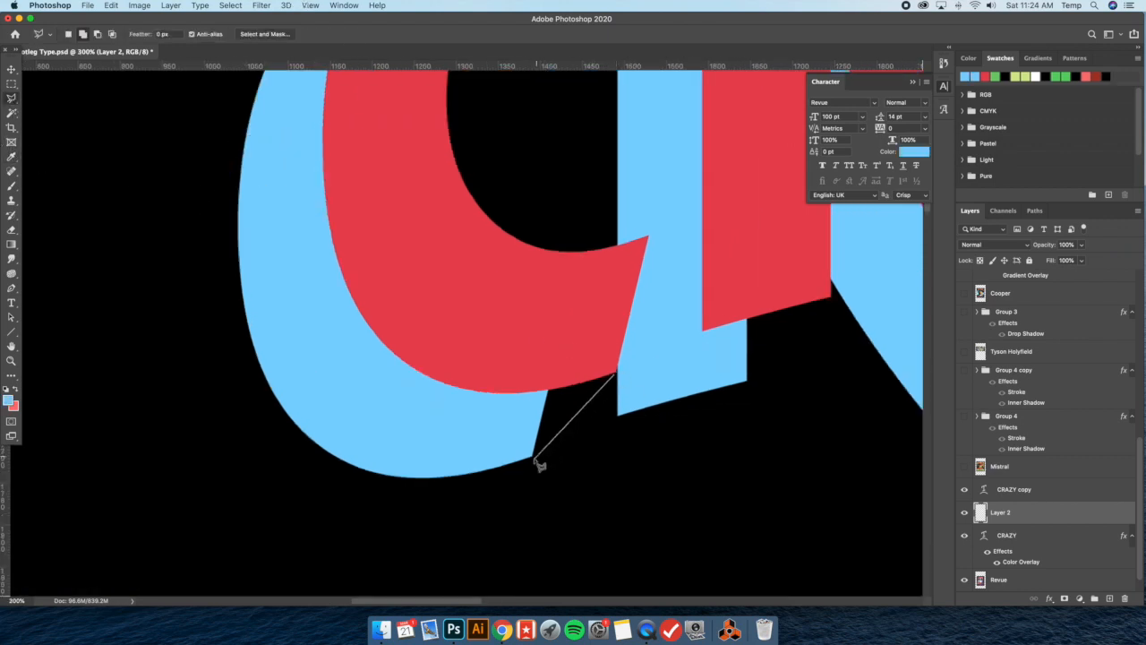
pyautogui.doubleClick(507, 347)
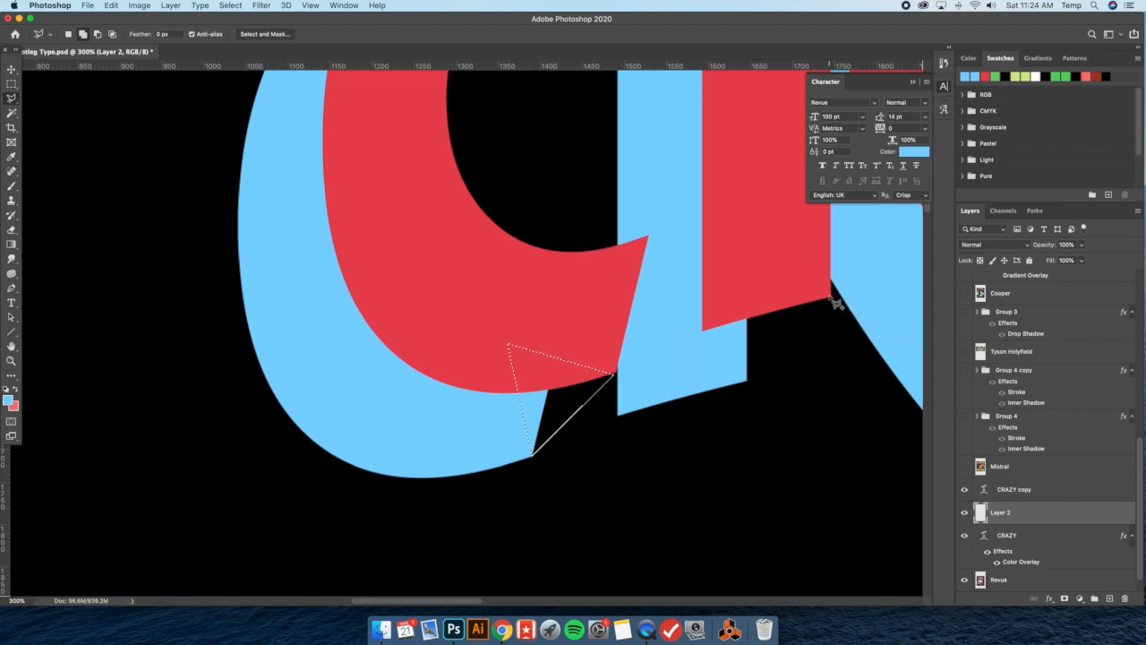
pyautogui.keyDown('shift'); pyautogui.click(830, 295); pyautogui.keyUp('shift')
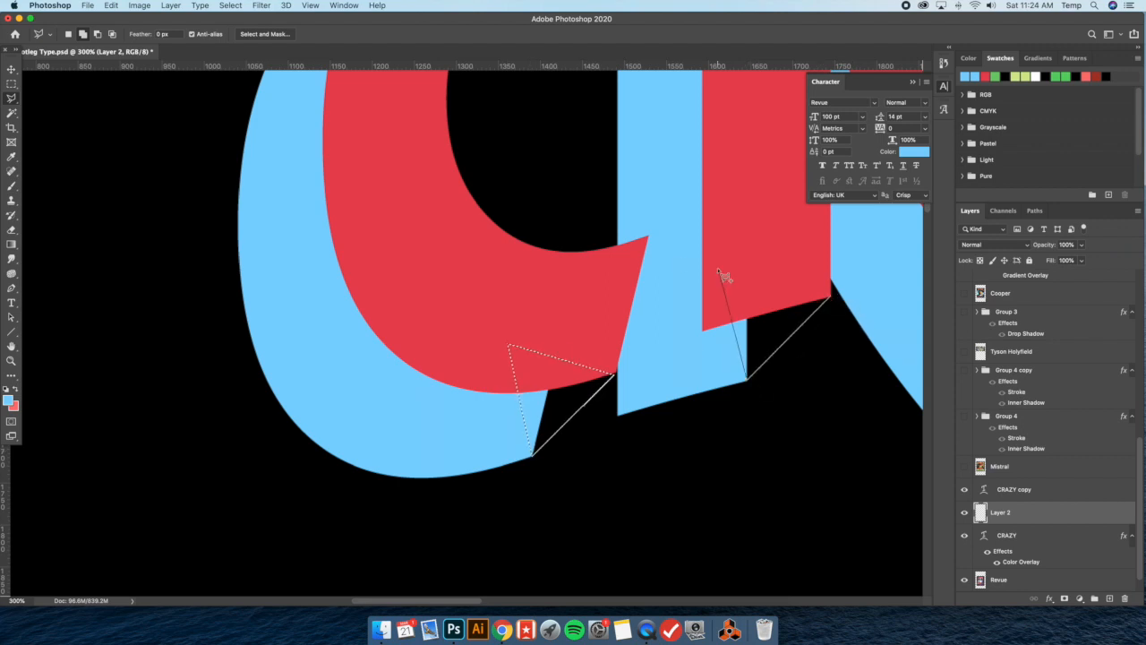
# Add the gaps along the C's upper outer curve and beneath its upper tip to the polygonal selection
pyautogui.scroll(10, 578, 248)
pyautogui.hscroll(-4, 579, 251)
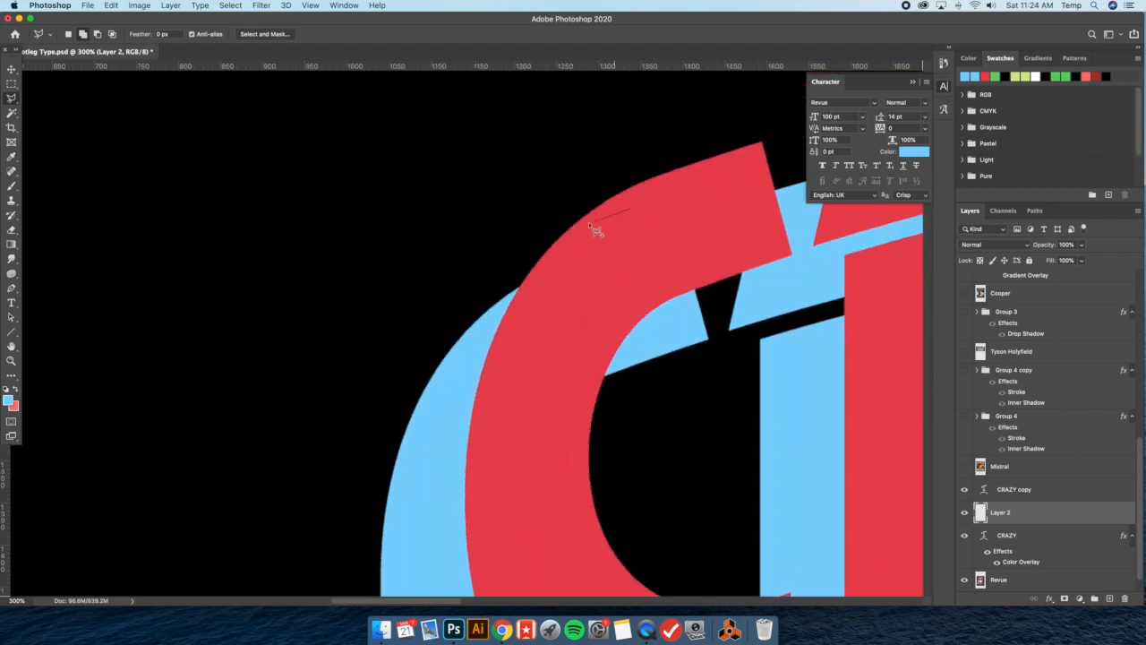
pyautogui.click(573, 226)
pyautogui.doubleClick(542, 328)
pyautogui.hscroll(5, 583, 331)
pyautogui.click(614, 259)
pyautogui.click(531, 338)
pyautogui.click(464, 223)
pyautogui.hscroll(3, 563, 229)
pyautogui.doubleClick(440, 221)
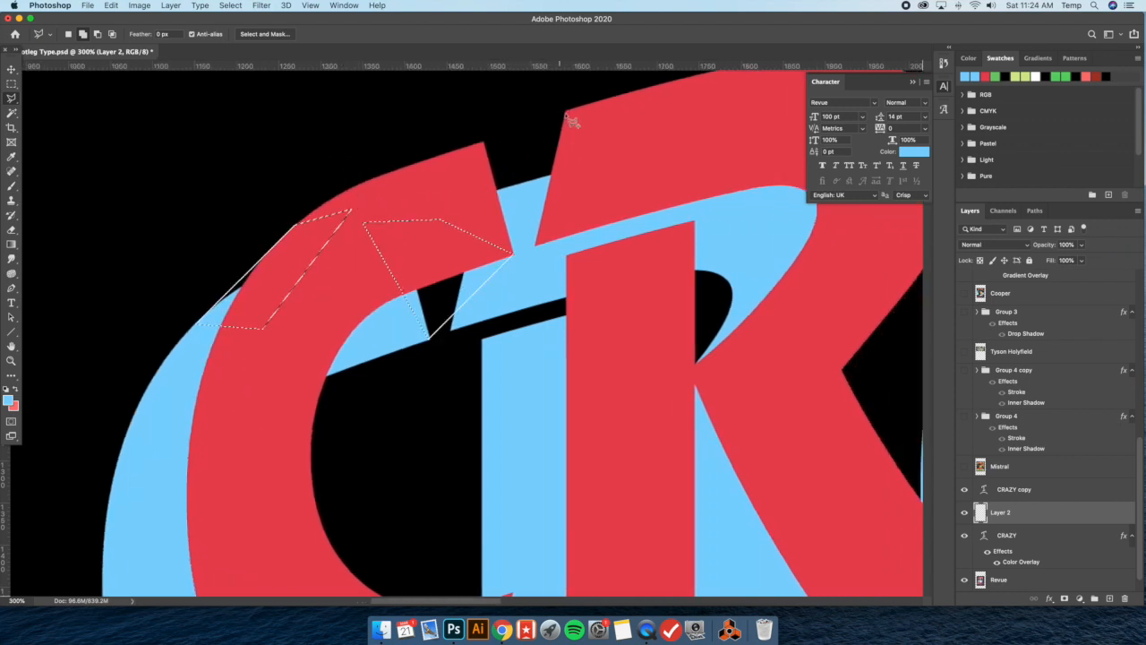
# Add the gaps beside the R's upper corner and at the inner top of its stem to the selection
pyautogui.click(565, 112)
pyautogui.click(417, 219)
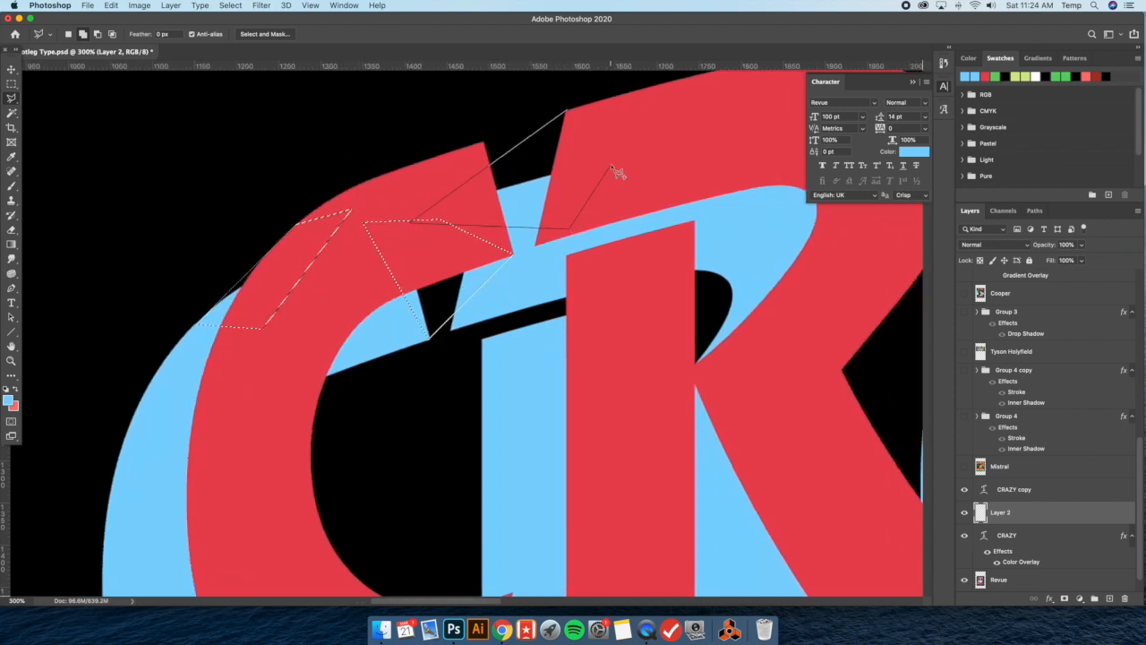
pyautogui.doubleClick(615, 169)
pyautogui.hscroll(2, 618, 175)
pyautogui.click(499, 259)
pyautogui.click(415, 340)
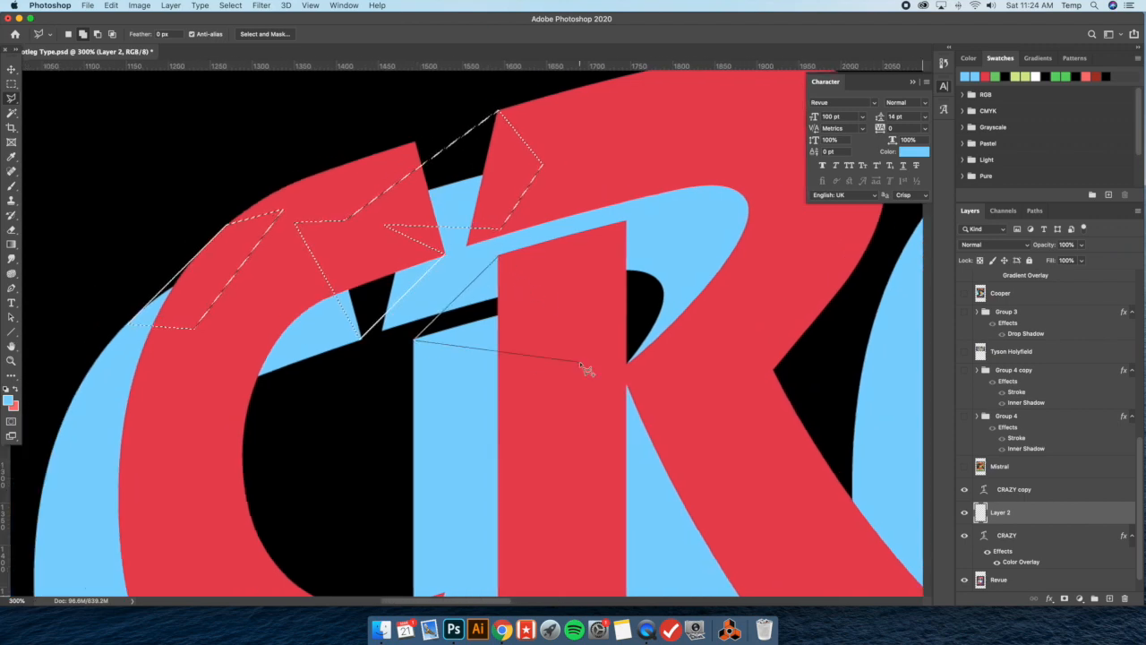
# Add the narrow gap between the red and blue lettering at the end of the R's diagonal leg to the selection
pyautogui.press('super+minus')
pyautogui.scroll(-5, 594, 315)
pyautogui.press('super+plus')
pyautogui.hscroll(5, 601, 317)
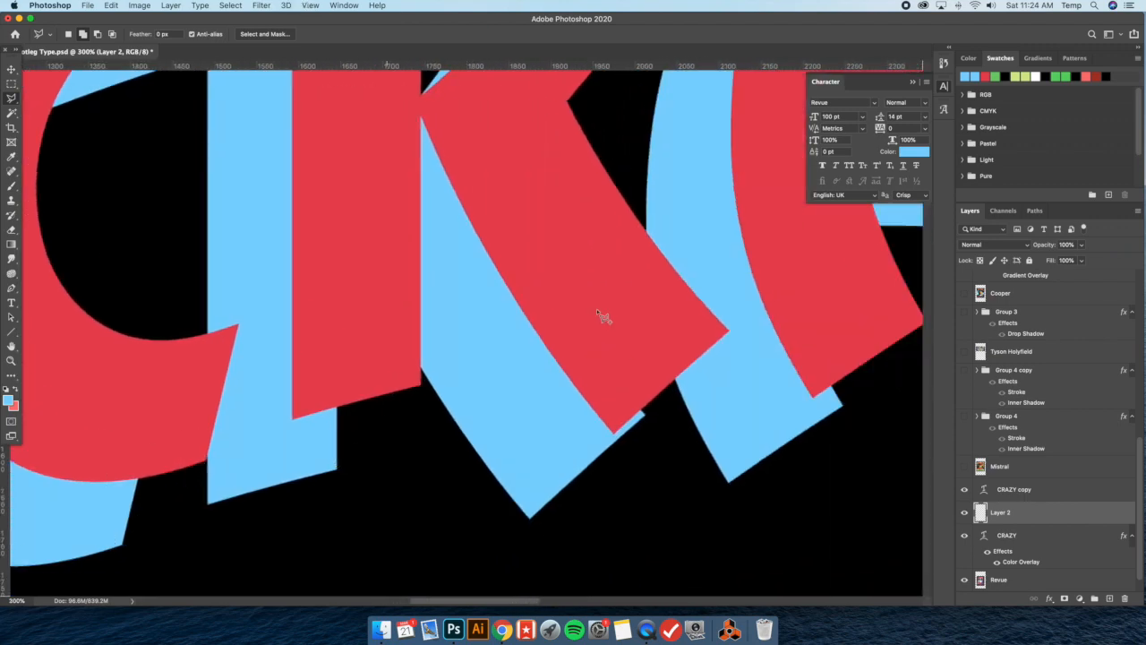
pyautogui.press('super+plus')
pyautogui.click(789, 332)
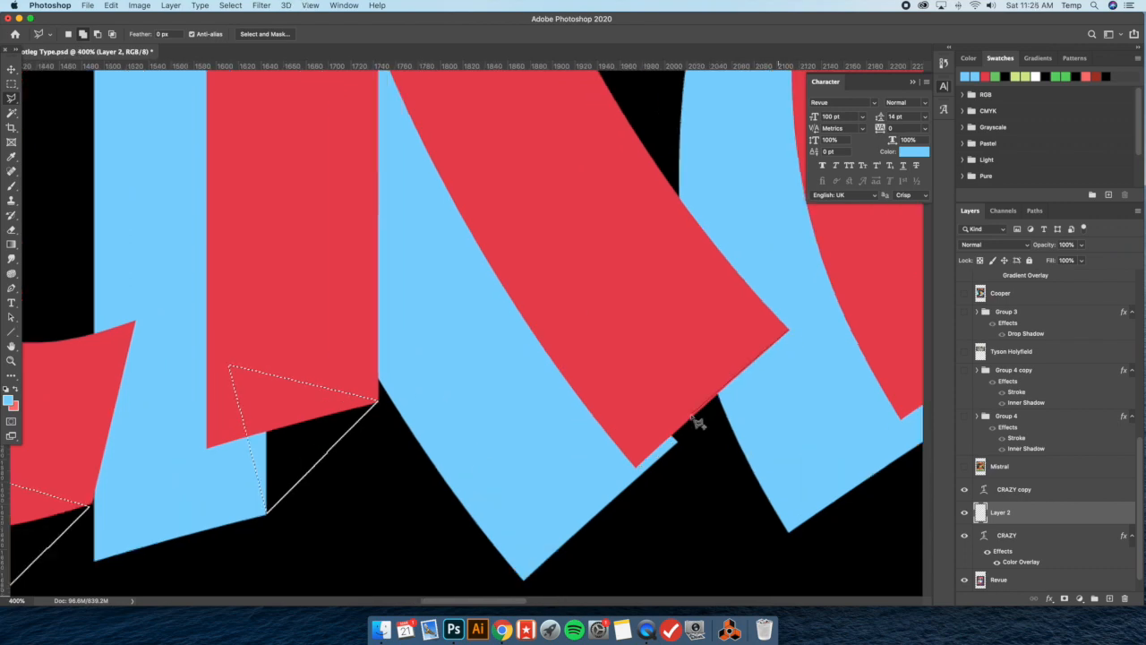
pyautogui.click(674, 441)
pyautogui.doubleClick(619, 312)
# Add the gaps between the red and blue lettering at the feet of the A's left leg and right stem to the polygonal selection
pyautogui.press('super+minus')
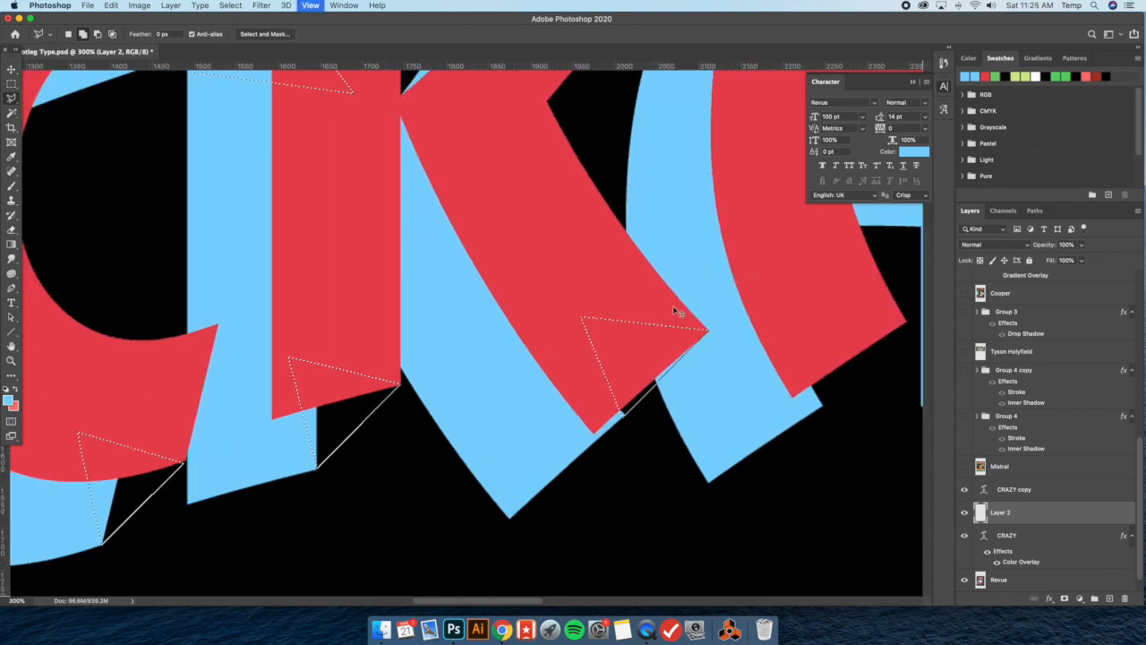
pyautogui.press('super+minus')
pyautogui.scroll(5, 641, 297)
pyautogui.hscroll(5, 640, 297)
pyautogui.scroll(-5, 639, 298)
pyautogui.hscroll(-2, 647, 301)
pyautogui.press('super+plus')
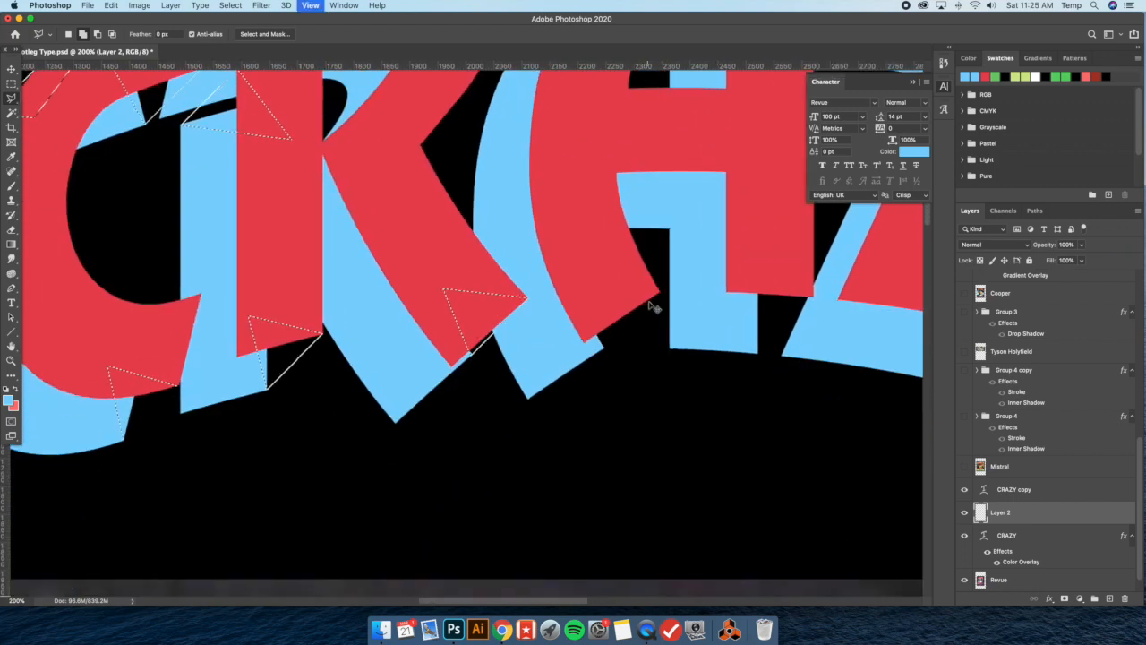
pyautogui.hscroll(4, 648, 305)
pyautogui.press('super+plus')
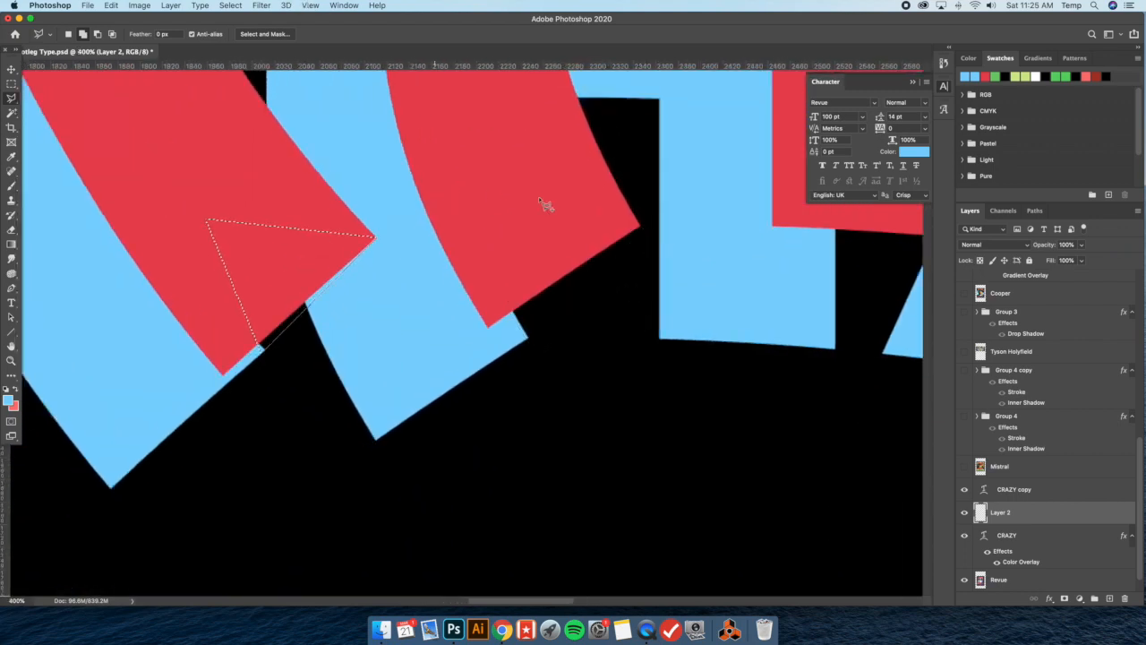
pyautogui.hscroll(4, 545, 205)
pyautogui.click(756, 238)
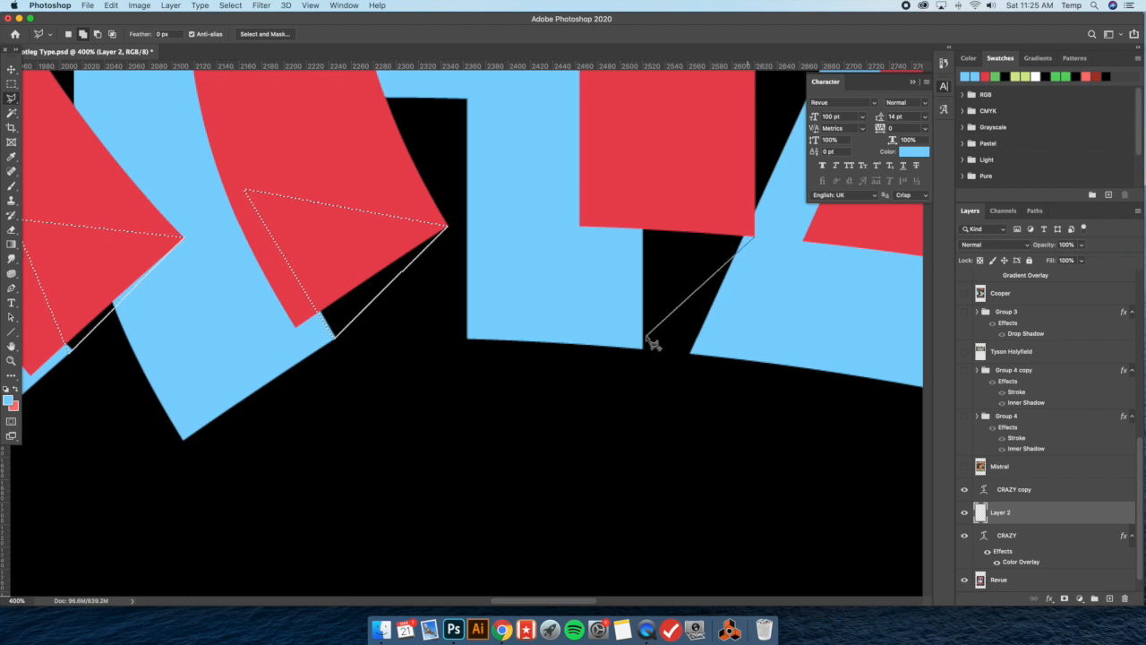
pyautogui.click(642, 347)
pyautogui.doubleClick(588, 183)
# Add the gaps at the inner top of the A's right stem and along its upper outer curve to the selection
pyautogui.scroll(8, 627, 190)
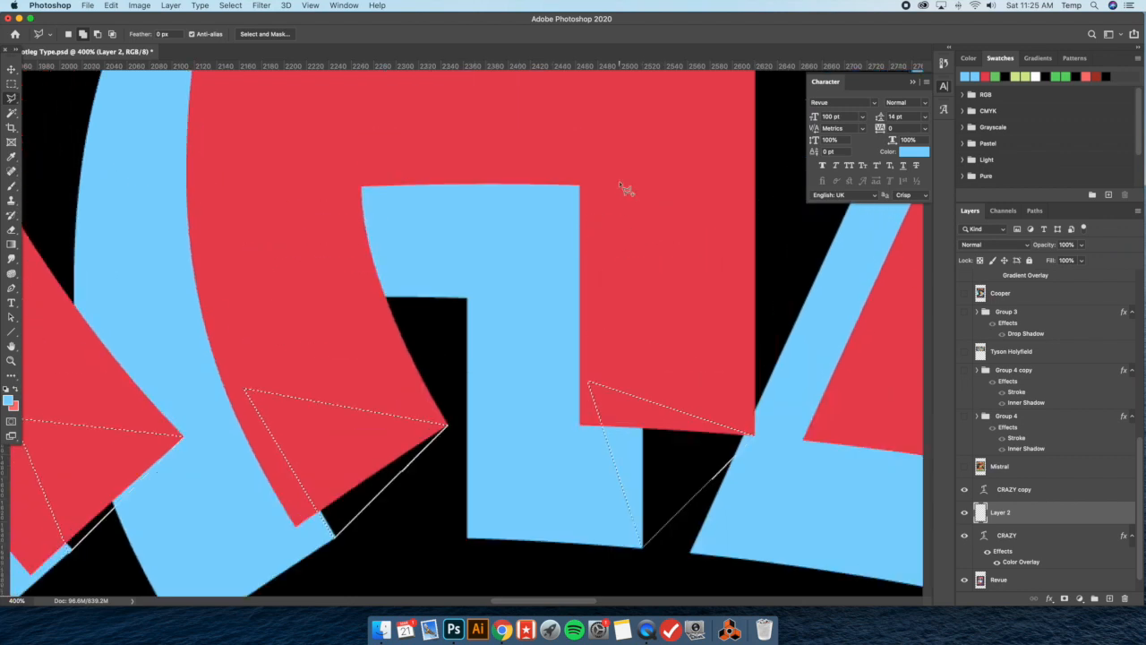
pyautogui.click(581, 173)
pyautogui.doubleClick(608, 328)
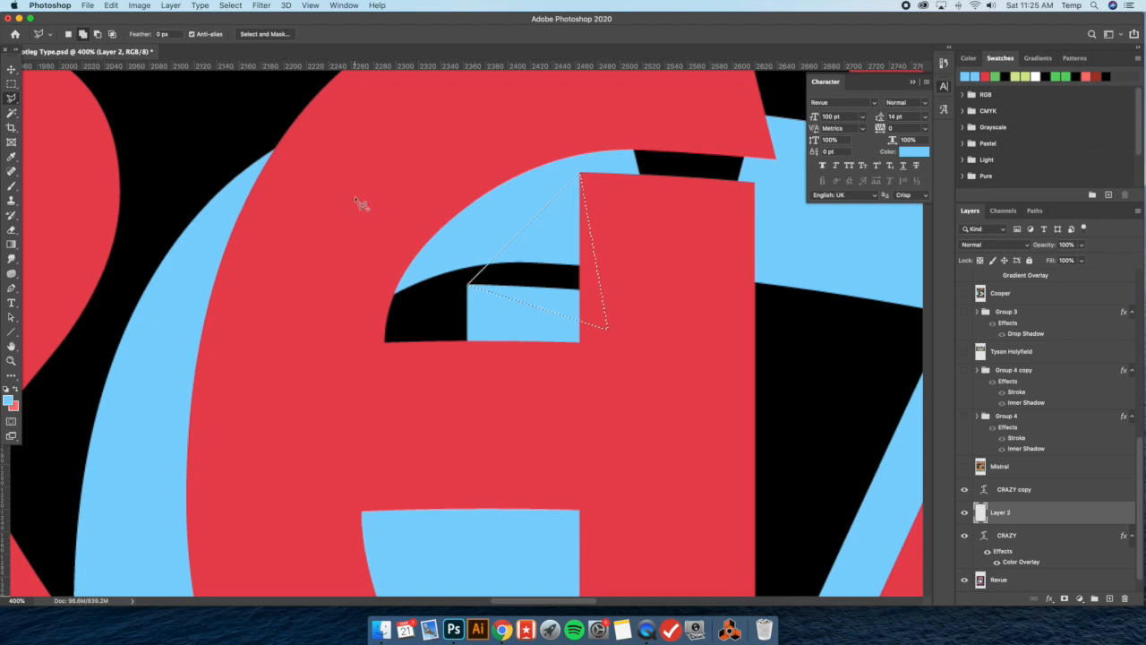
pyautogui.scroll(3, 529, 158)
pyautogui.hscroll(-3, 529, 159)
pyautogui.click(612, 121)
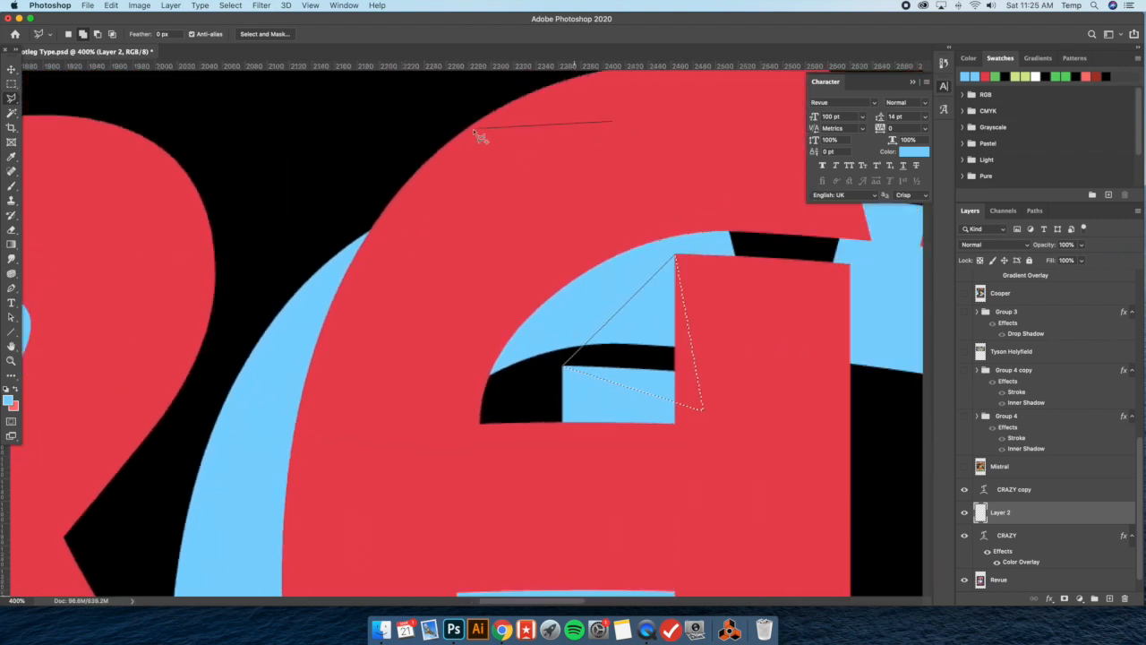
pyautogui.click(463, 129)
pyautogui.click(318, 285)
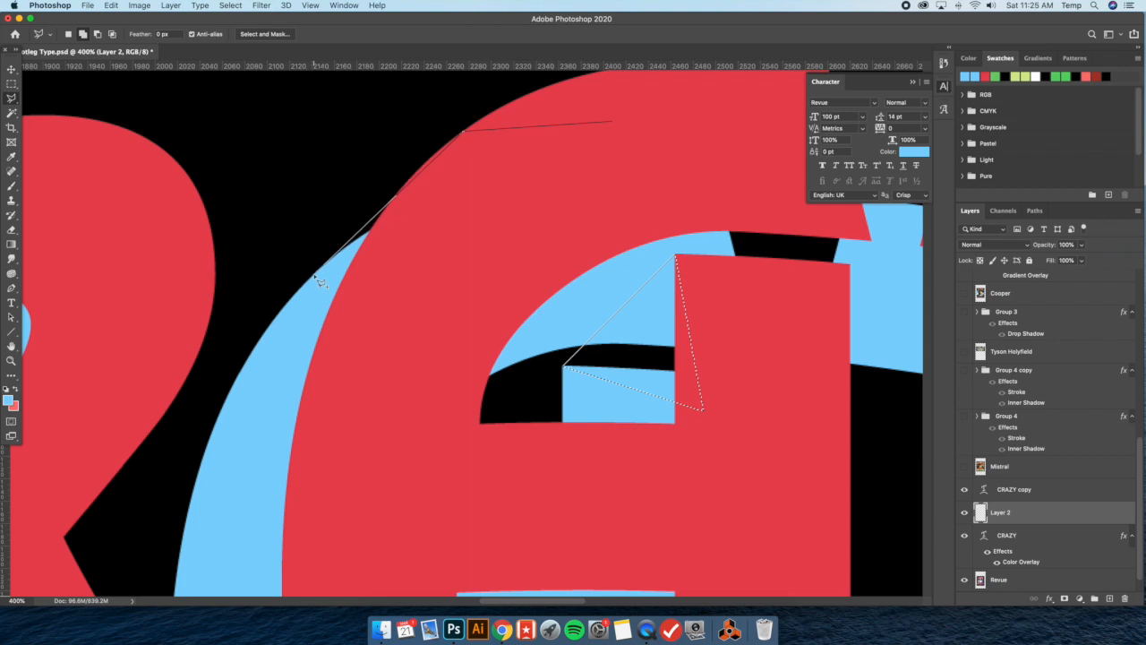
pyautogui.doubleClick(458, 282)
# Add the gap between the red and blue lettering at the Z's upper-left corner to the selection
pyautogui.hscroll(5, 580, 278)
pyautogui.scroll(3, 581, 278)
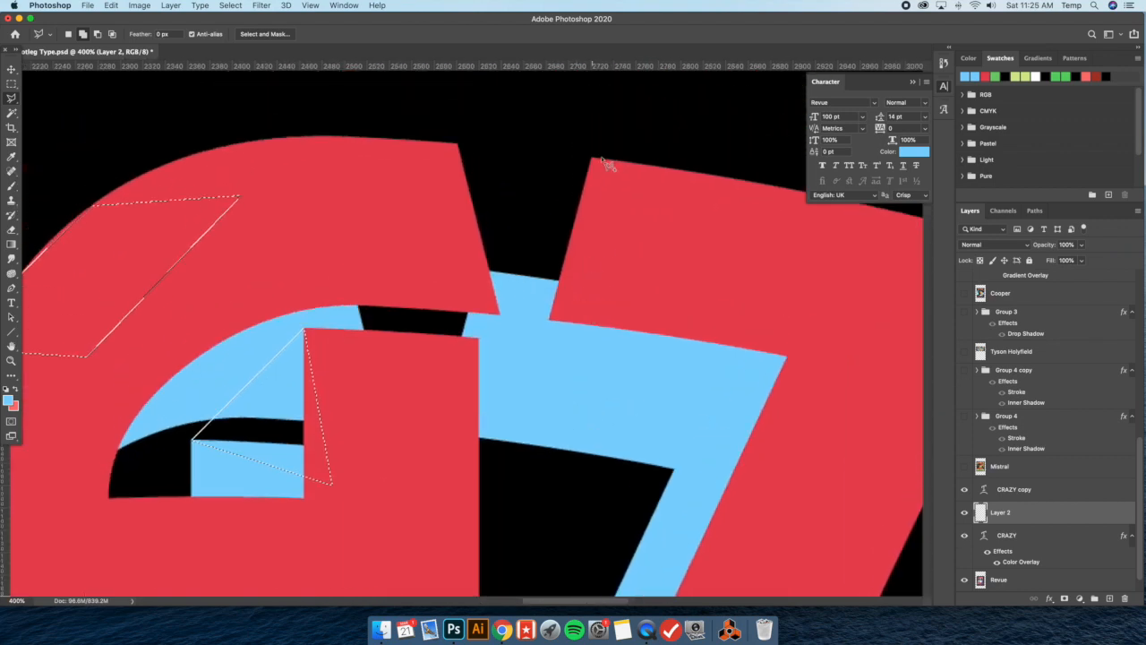
pyautogui.click(591, 160)
pyautogui.click(472, 279)
pyautogui.click(565, 319)
pyautogui.doubleClick(629, 269)
# Add the triangular gap between the tops of the Z and the Y to the selection
pyautogui.hscroll(7, 756, 308)
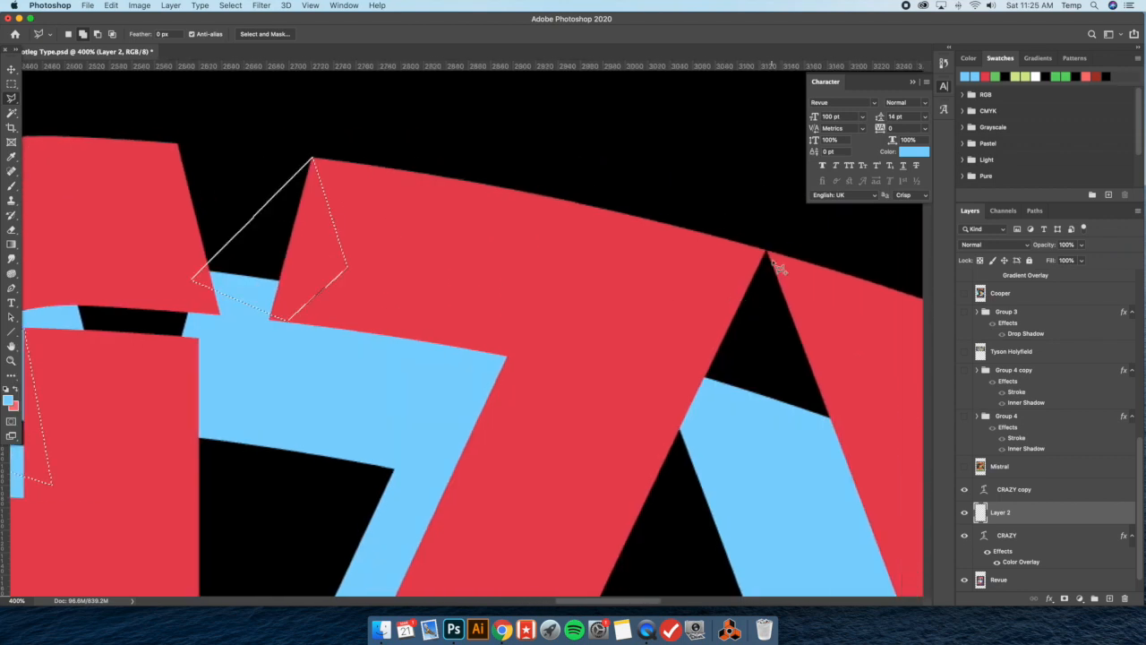
pyautogui.hscroll(2, 795, 283)
pyautogui.hscroll(2, 771, 296)
pyautogui.click(713, 314)
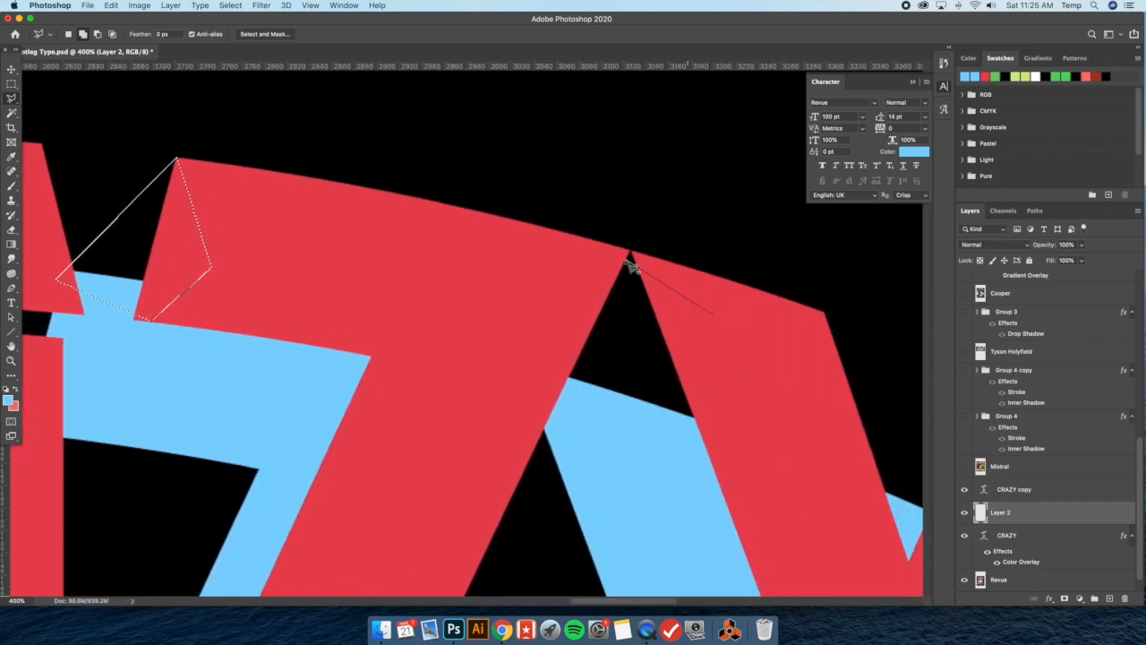
pyautogui.click(633, 251)
pyautogui.click(602, 429)
pyautogui.doubleClick(768, 456)
# Add the triangular gap at the lower-right corner of the Z's base to the selection
pyautogui.press('super+minus')
pyautogui.press('super+minus')
pyautogui.scroll(-5, 596, 314)
pyautogui.hscroll(-2, 598, 316)
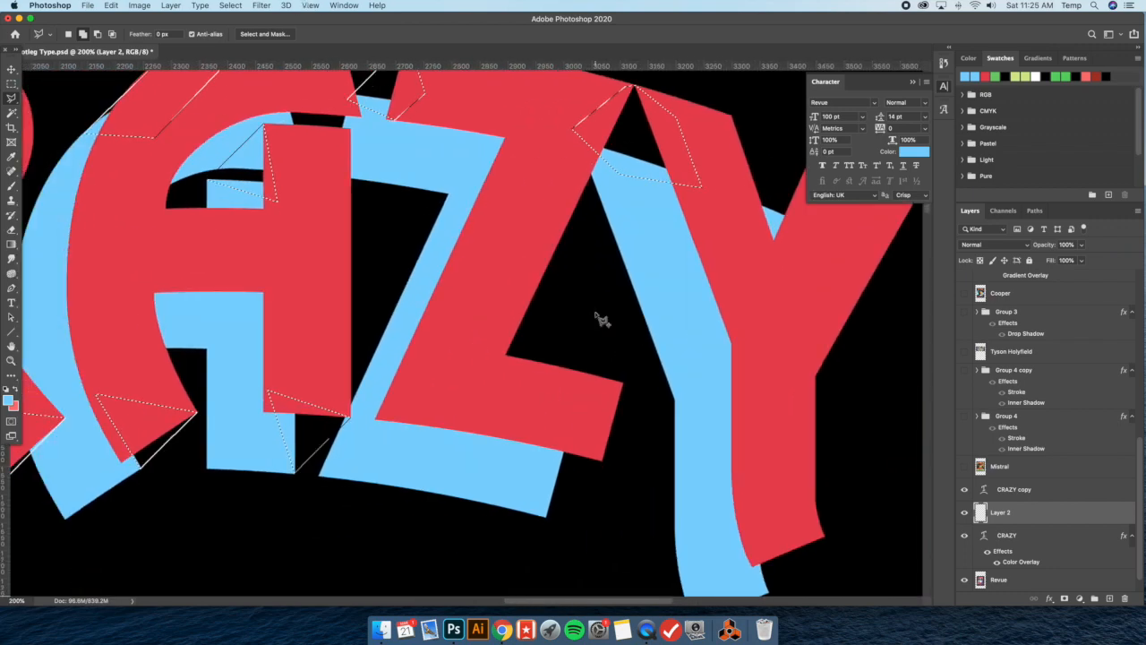
pyautogui.scroll(-1, 601, 318)
pyautogui.press('super+plus')
pyautogui.press('super+plus')
pyautogui.scroll(-1, 740, 432)
pyautogui.click(737, 425)
pyautogui.click(625, 538)
pyautogui.doubleClick(588, 334)
# Add the gap between the red and blue lettering at the foot of the Y's stem to the selection
pyautogui.hscroll(5, 695, 353)
pyautogui.press('super+minus')
pyautogui.scroll(-3, 695, 354)
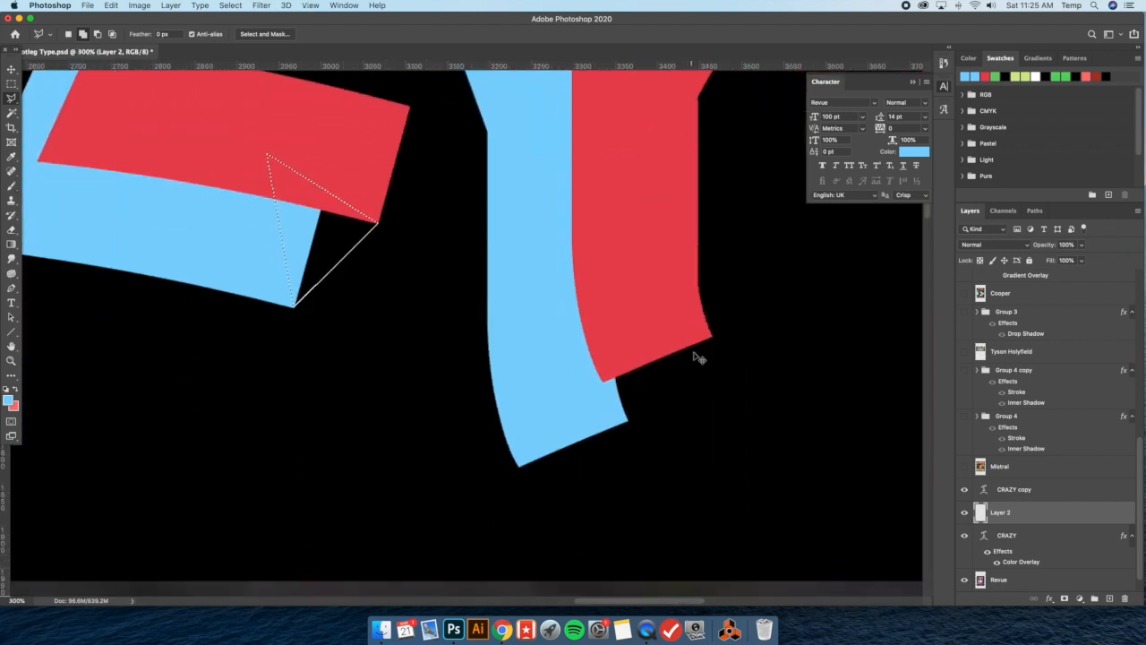
pyautogui.press('super+plus')
pyautogui.click(793, 338)
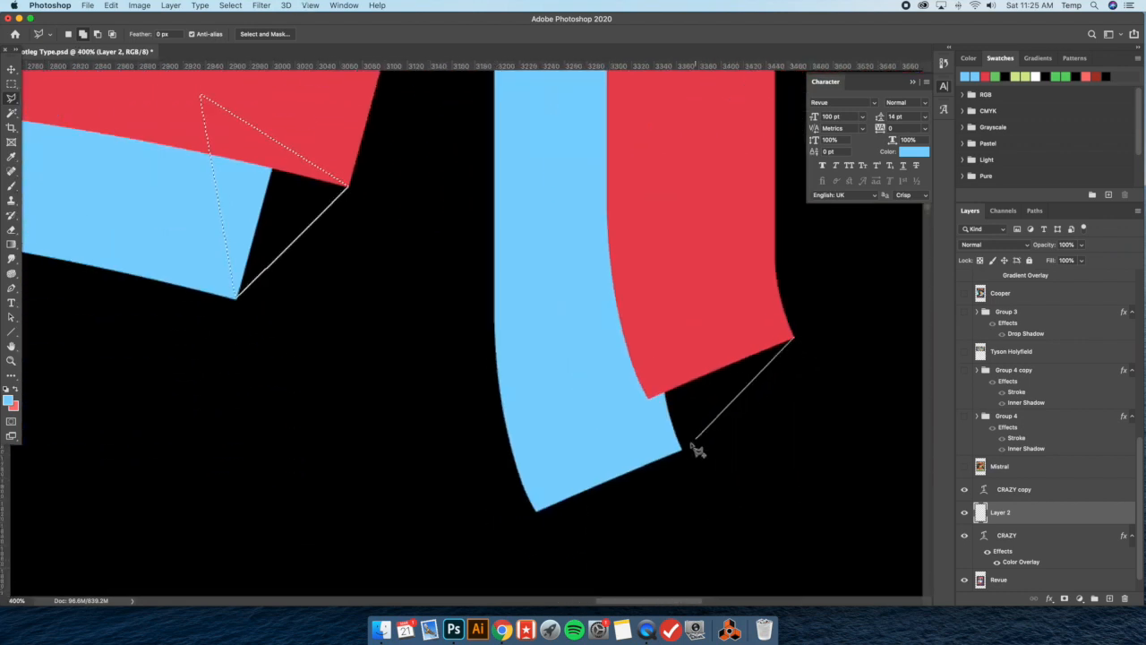
pyautogui.click(681, 454)
pyautogui.doubleClick(645, 395)
# Lower the CRAZY copy layer's opacity to 58% and make Layer 2 active again
pyautogui.press('super+minus')
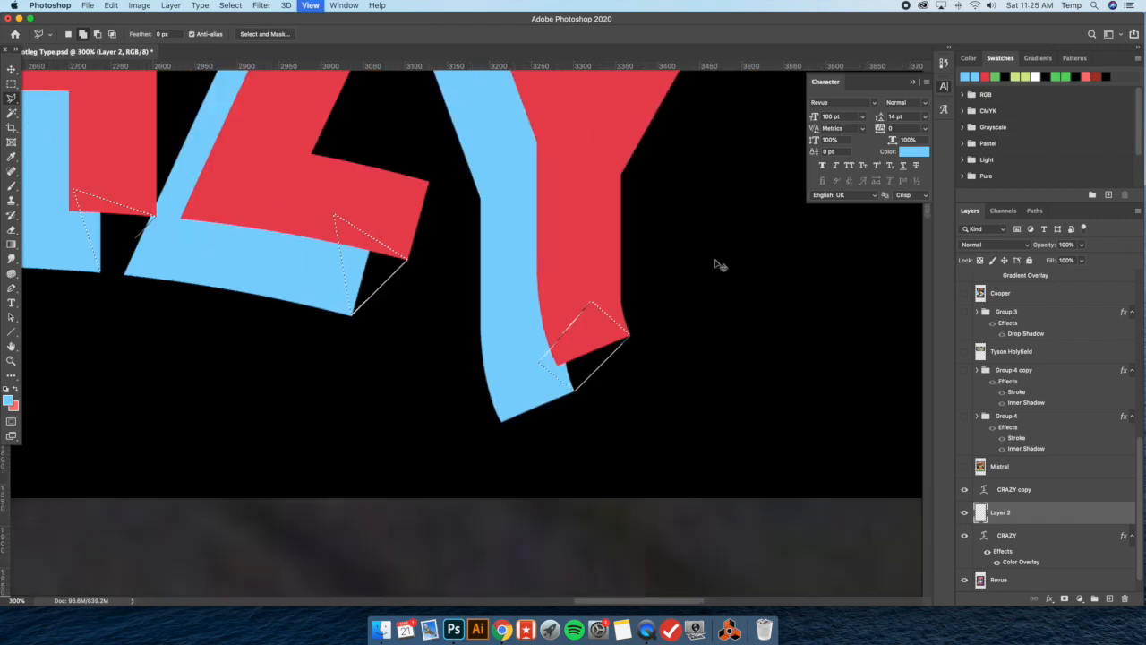
pyautogui.press('super+minus')
pyautogui.scroll(3, 671, 257)
pyautogui.press('super+plus')
pyautogui.press('super+plus')
pyautogui.hscroll(4, 684, 259)
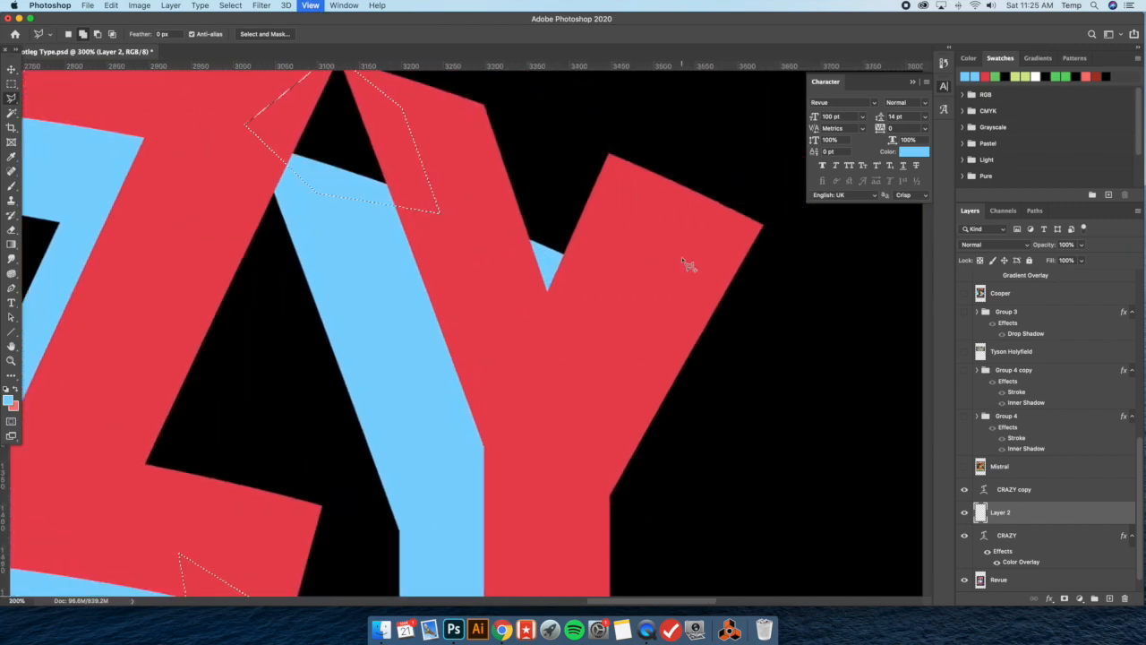
pyautogui.scroll(4, 683, 261)
pyautogui.press('super+plus')
pyautogui.click(1002, 491)
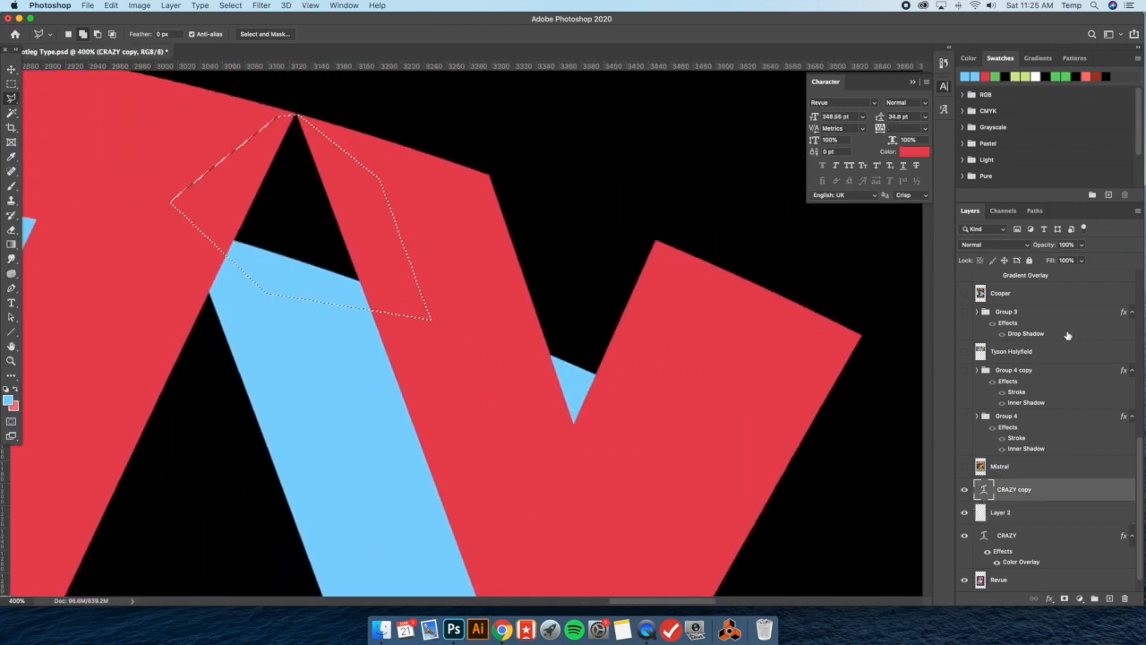
pyautogui.click(1081, 245)
pyautogui.click(1061, 259)
pyautogui.click(1026, 517)
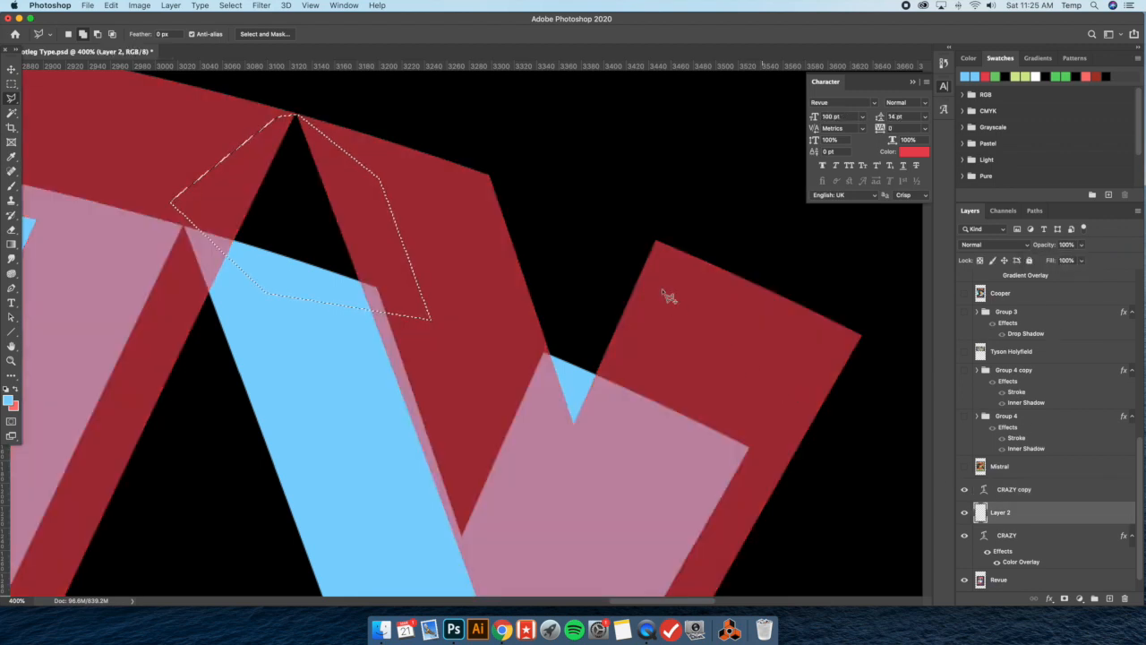
# Add the gap in the Y's upper notch, along the inner edge of its right arm, to the selection
pyautogui.click(652, 241)
pyautogui.click(543, 355)
pyautogui.click(578, 416)
pyautogui.doubleClick(695, 392)
# Restore the CRAZY copy layer's opacity to 100% and make Layer 2 active again
pyautogui.press('super+minus')
pyautogui.press('super+minus')
pyautogui.press('super+minus')
pyautogui.hscroll(-5, 560, 351)
pyautogui.scroll(-3, 436, 375)
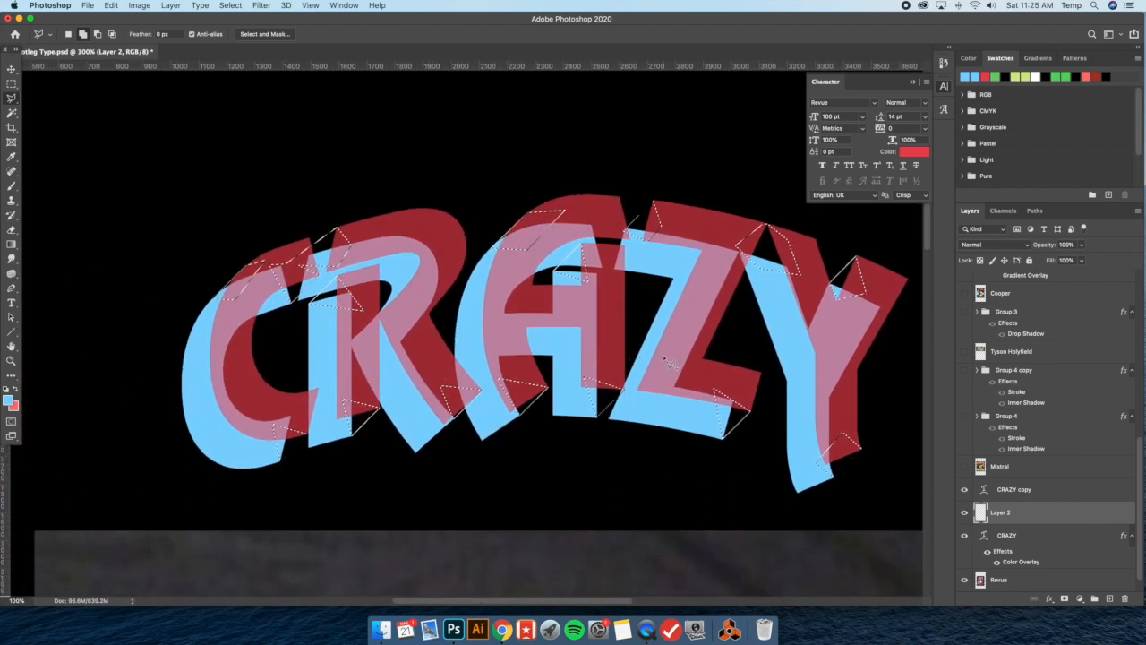
pyautogui.click(1026, 490)
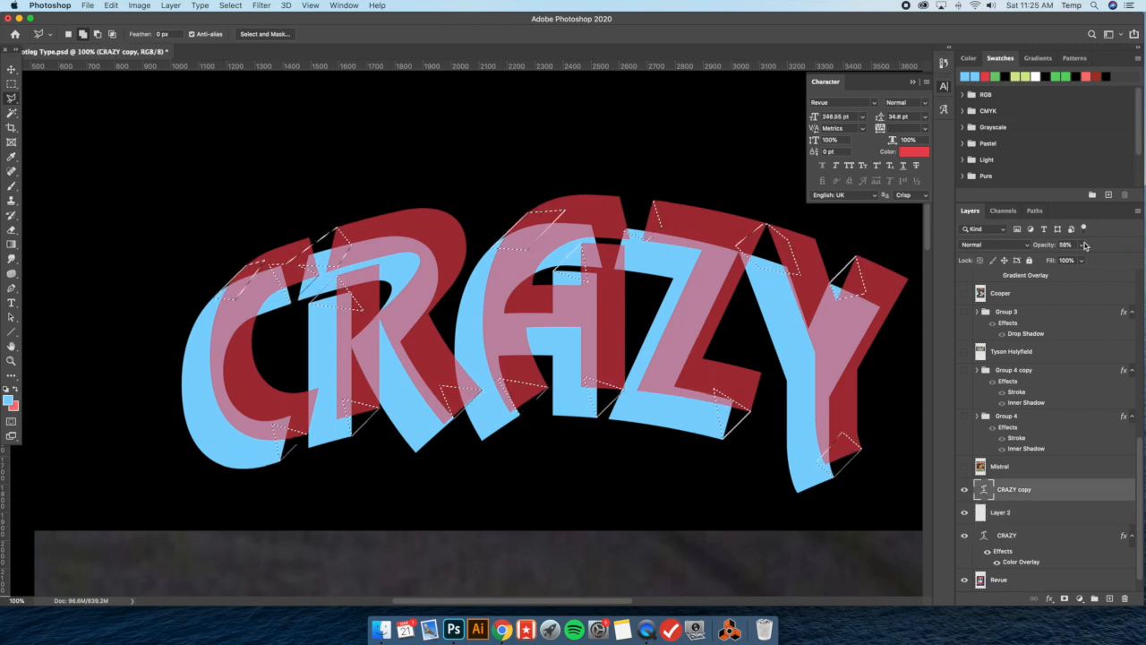
pyautogui.click(1028, 514)
# Fill all the selected gaps on Layer 2 with the light blue foreground colour and clear the selection
pyautogui.press('super+minus')
pyautogui.press('super+minus')
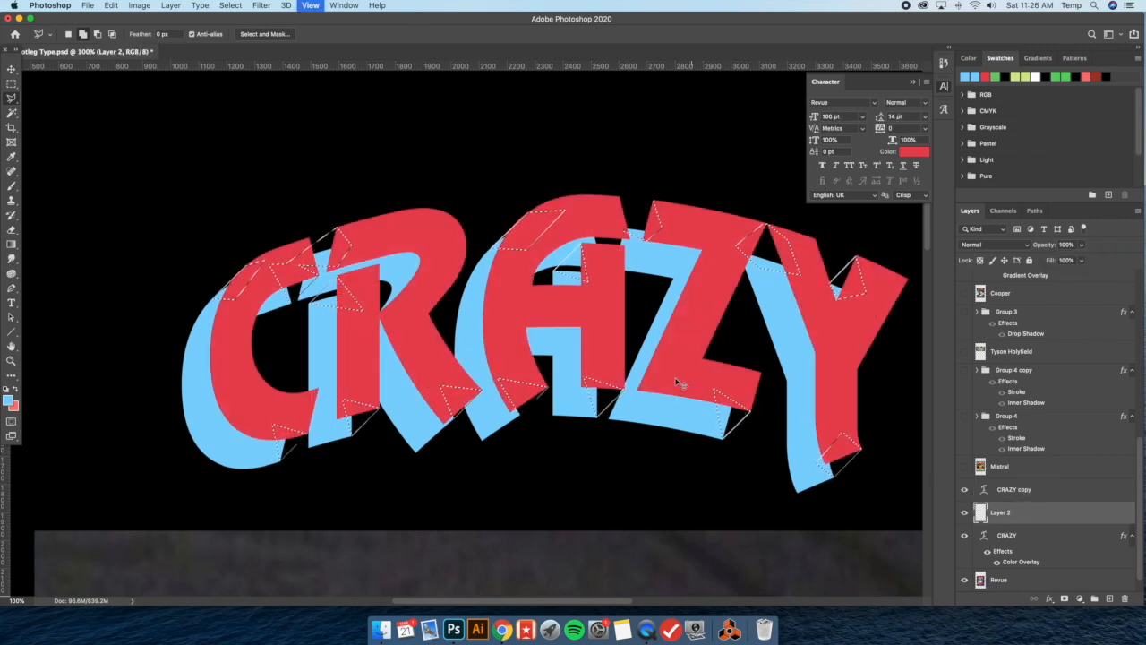
pyautogui.scroll(-6, 573, 358)
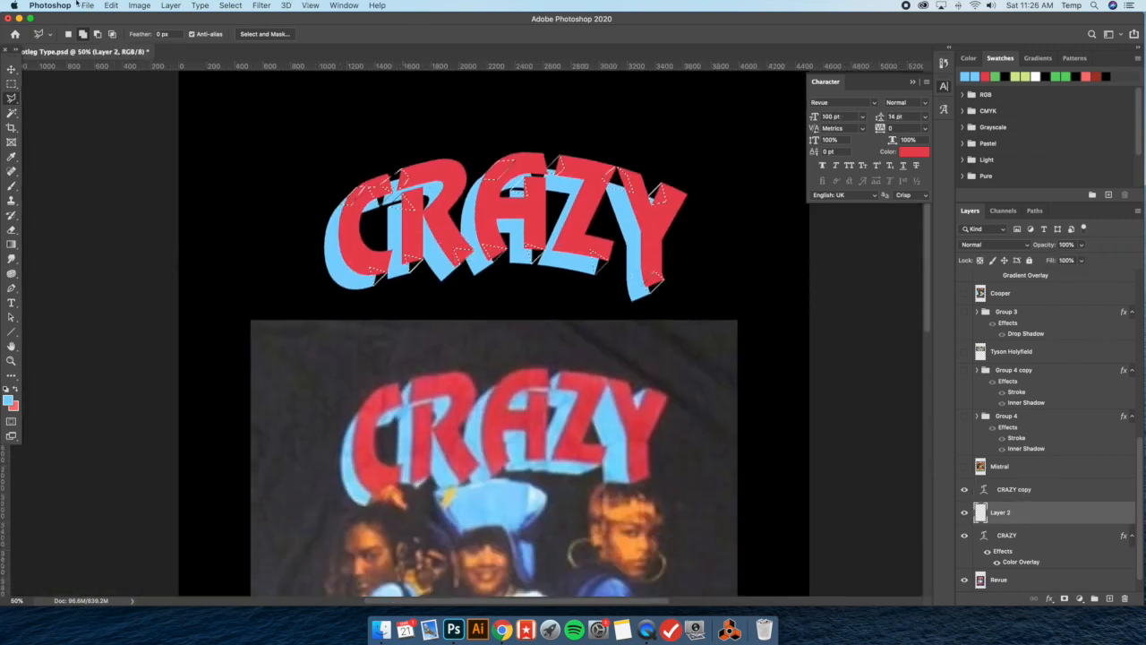
pyautogui.click(110, 5)
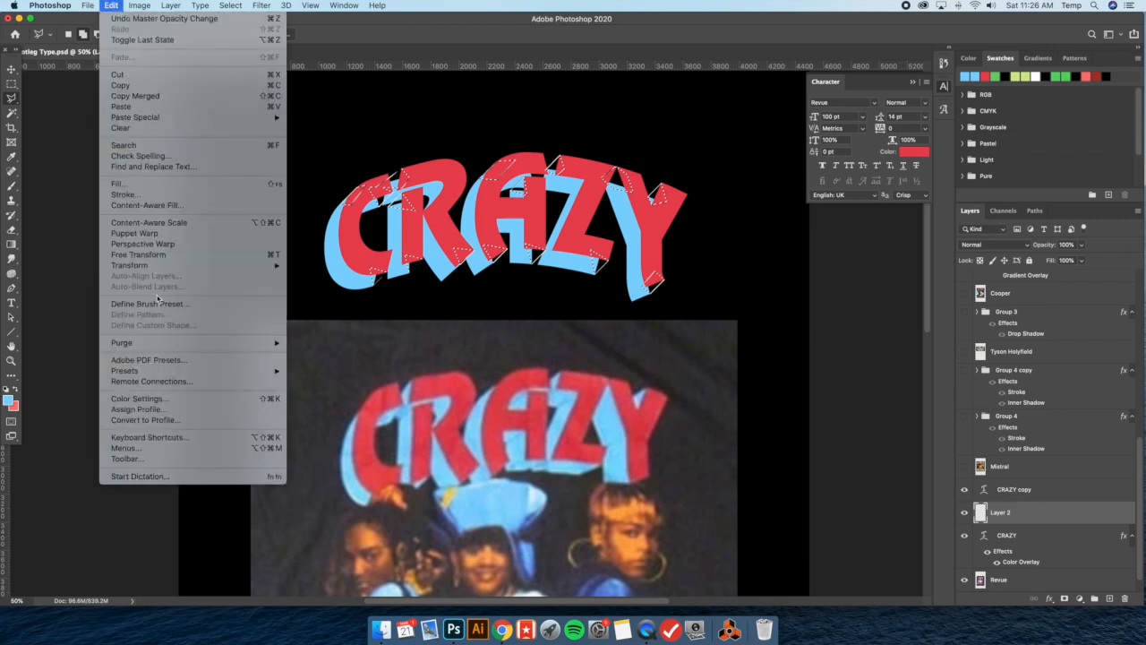
pyautogui.click(153, 182)
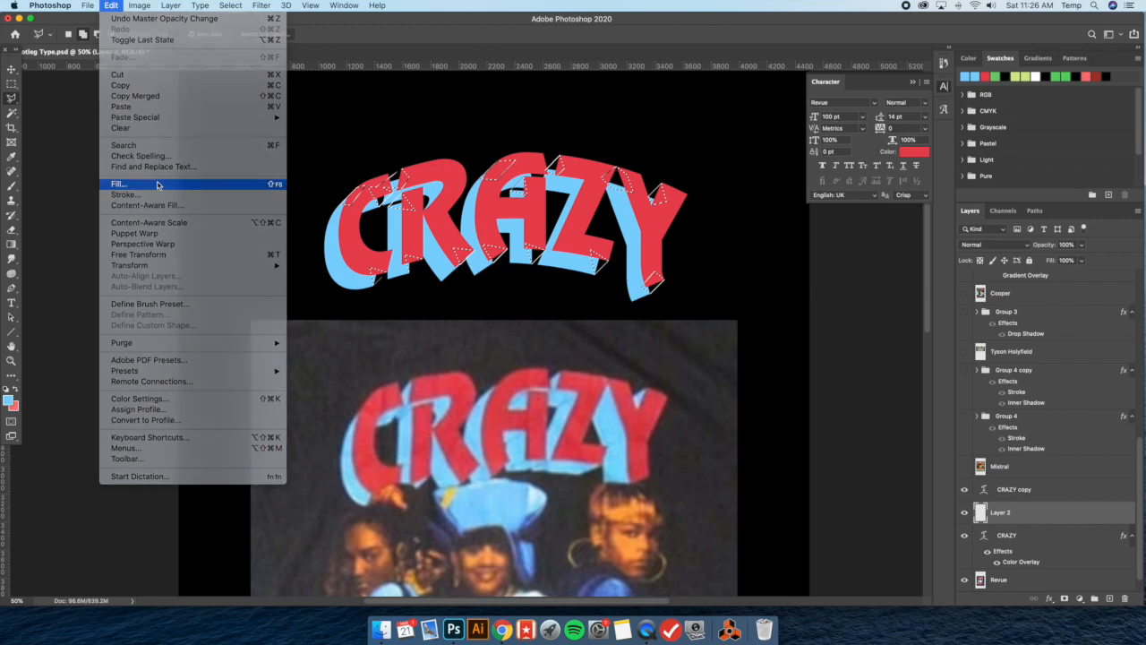
pyautogui.click(648, 244)
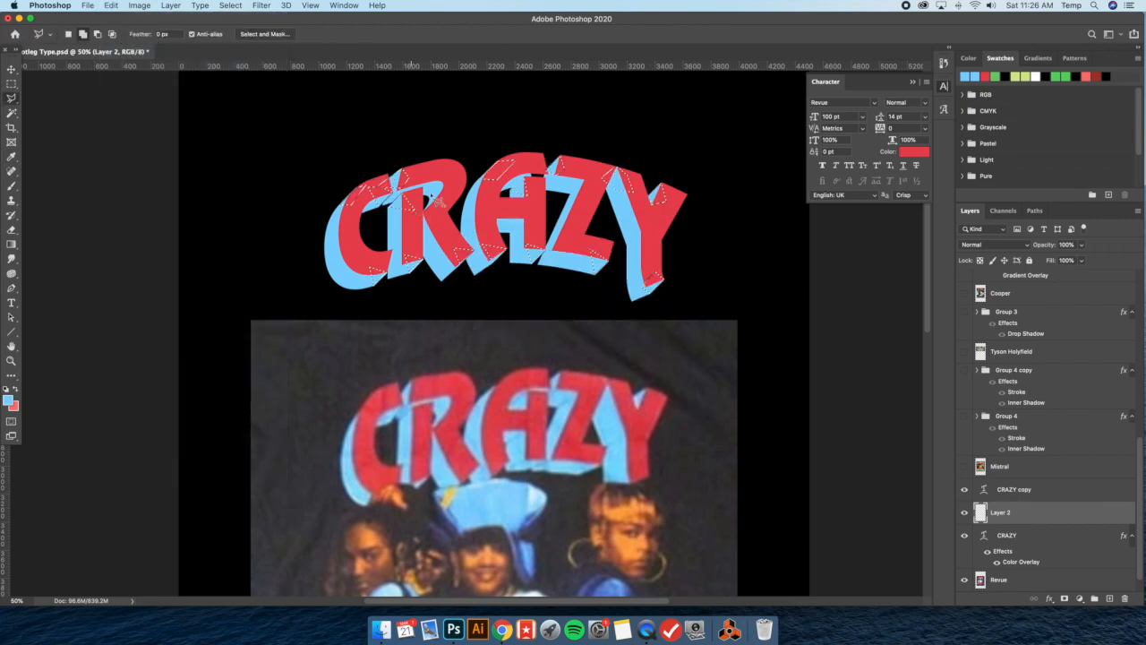
pyautogui.press('m')
pyautogui.rightClick(377, 176)
pyautogui.rightClick(377, 175)
pyautogui.click(382, 182)
pyautogui.rightClick(532, 199)
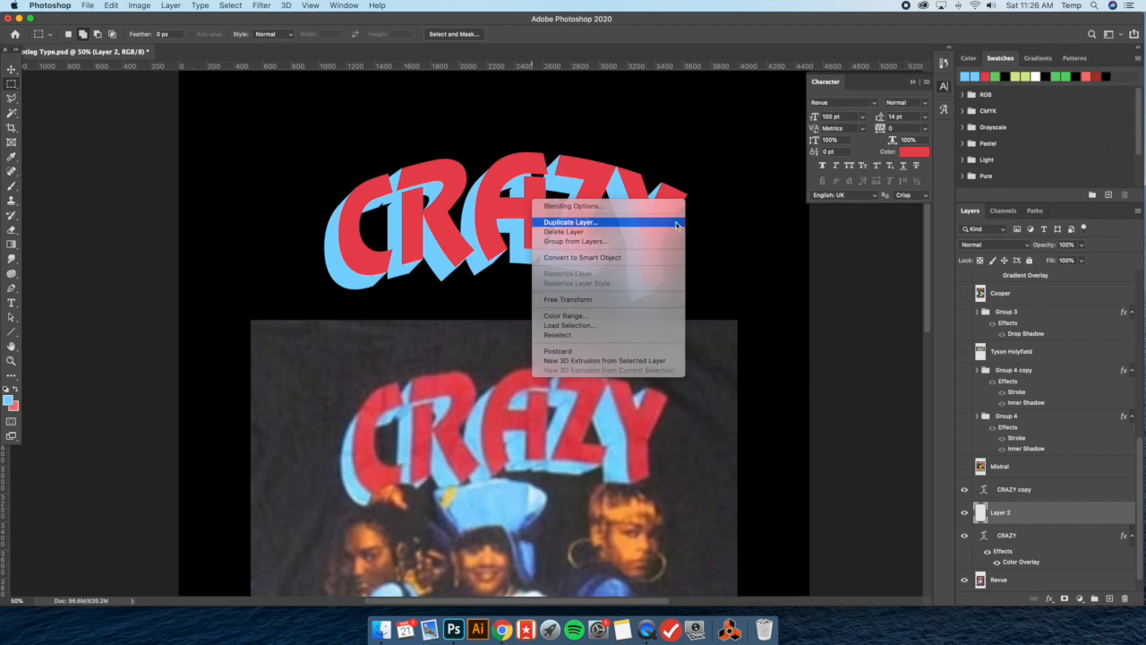
pyautogui.press('Escape')
# Make the CRAZY copy layer semi-transparent around the top of the A and return to Layer 2 with the Polygonal Lasso
pyautogui.scroll(5, 651, 242)
pyautogui.press('super+plus')
pyautogui.scroll(3, 650, 243)
pyautogui.press('super+plus')
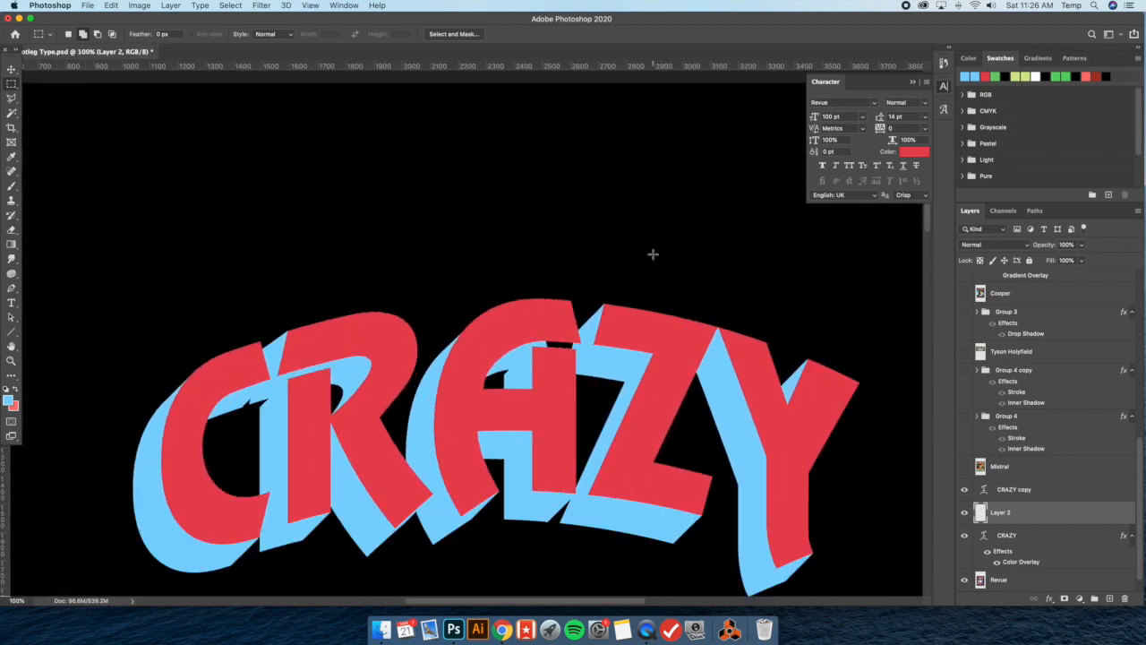
pyautogui.press('super+plus')
pyautogui.hscroll(2, 652, 254)
pyautogui.click(12, 98)
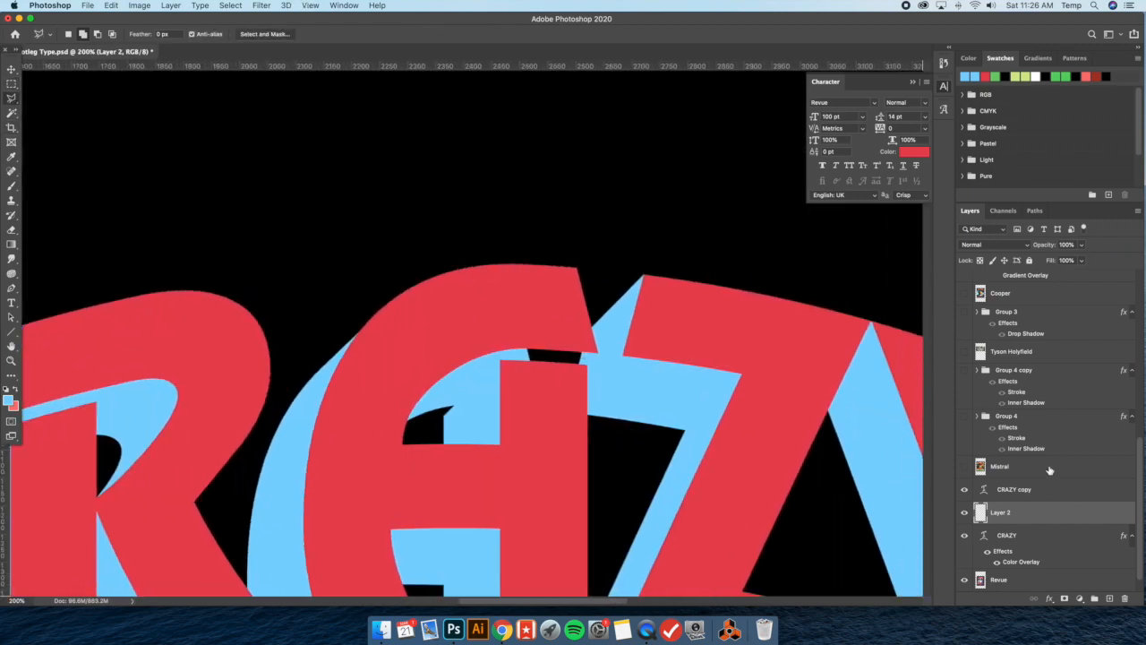
pyautogui.scroll(-1, 1048, 470)
pyautogui.click(1018, 467)
pyautogui.click(1083, 247)
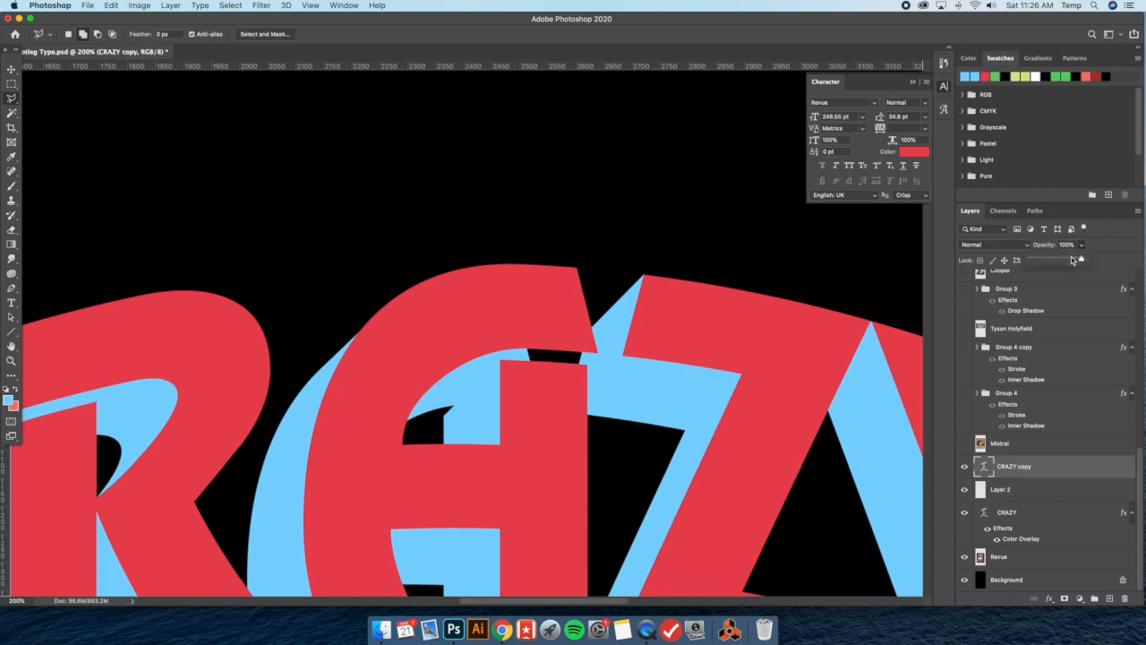
pyautogui.moveTo(1079, 259); pyautogui.dragTo(1052, 260)
pyautogui.click(1026, 496)
# Select the gap between the A's upper tip and right stem, and restore the CRAZY copy layer to full opacity
pyautogui.press('super+plus')
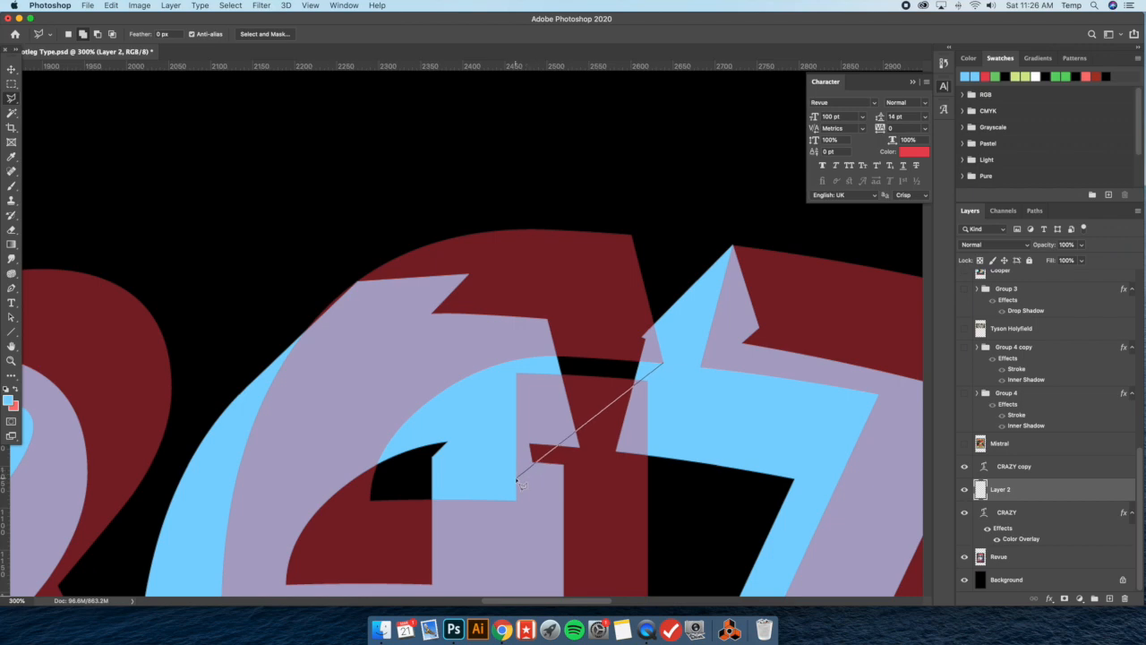
pyautogui.doubleClick(607, 342)
pyautogui.click(1016, 466)
pyautogui.click(1082, 245)
pyautogui.moveTo(1091, 259); pyautogui.dragTo(1119, 259)
pyautogui.click(1017, 489)
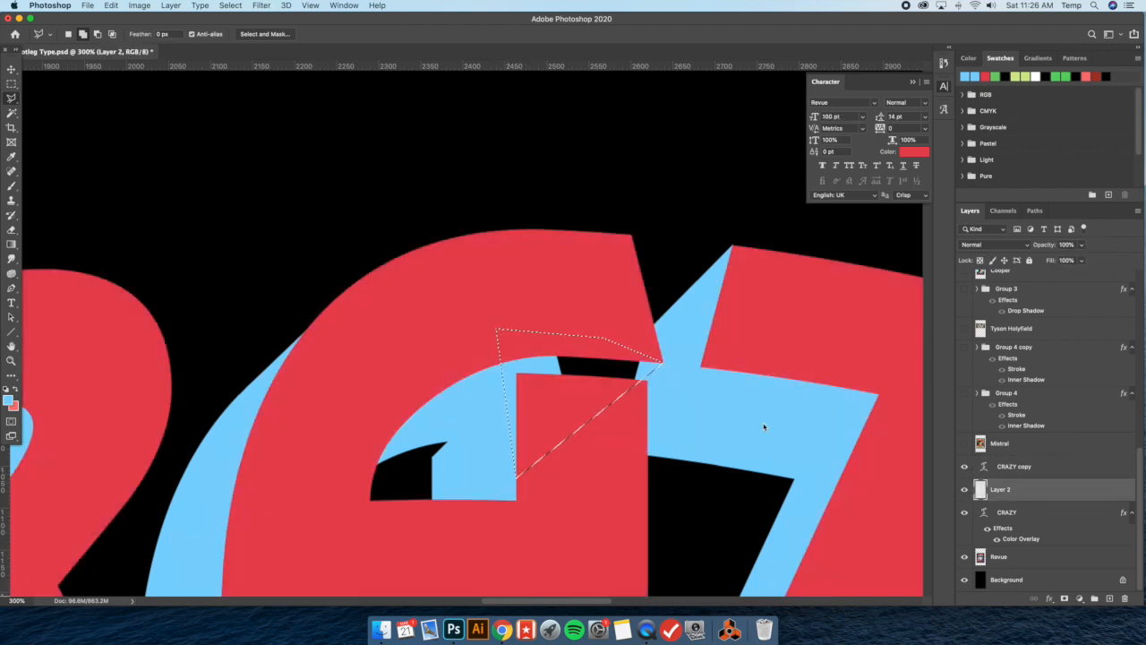
# Fill the selected gap above the A's right stem with light blue on Layer 2 and clear the selection
pyautogui.click(111, 5)
pyautogui.click(119, 184)
pyautogui.press('Return')
pyautogui.press('m')
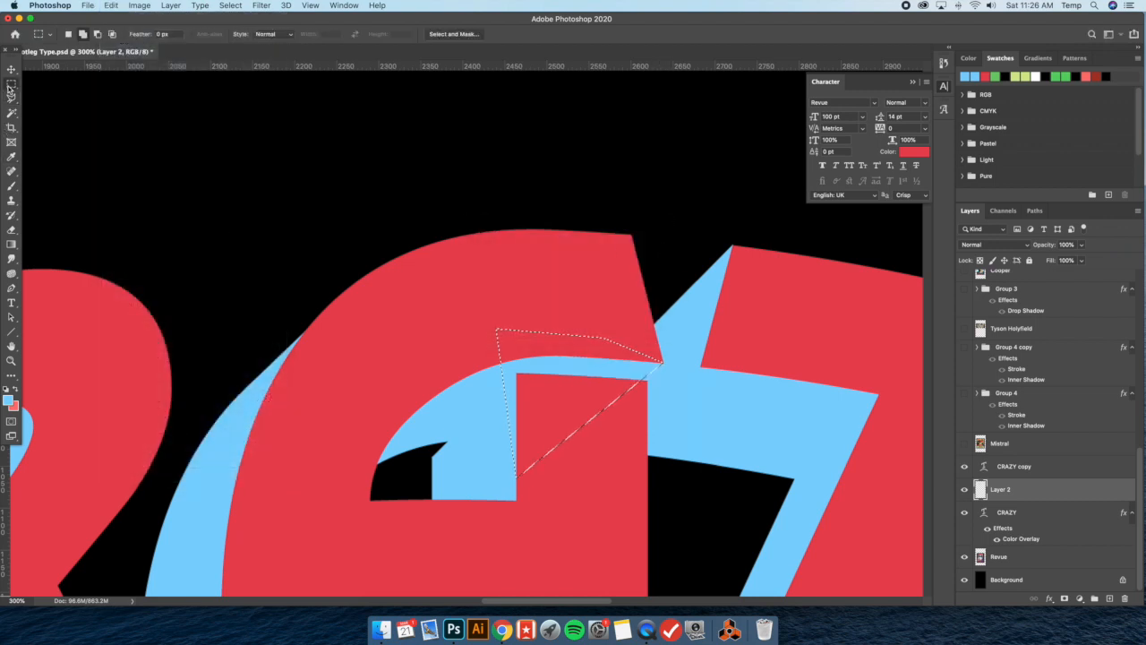
pyautogui.rightClick(466, 314)
pyautogui.click(540, 324)
# Compare the extruded CRAZY lettering with the lettering on the reference shirt photo
pyautogui.press('super+minus')
pyautogui.press('super+minus')
pyautogui.press('super+minus')
pyautogui.press('super+minus')
pyautogui.press('super+minus')
pyautogui.press('super+minus')
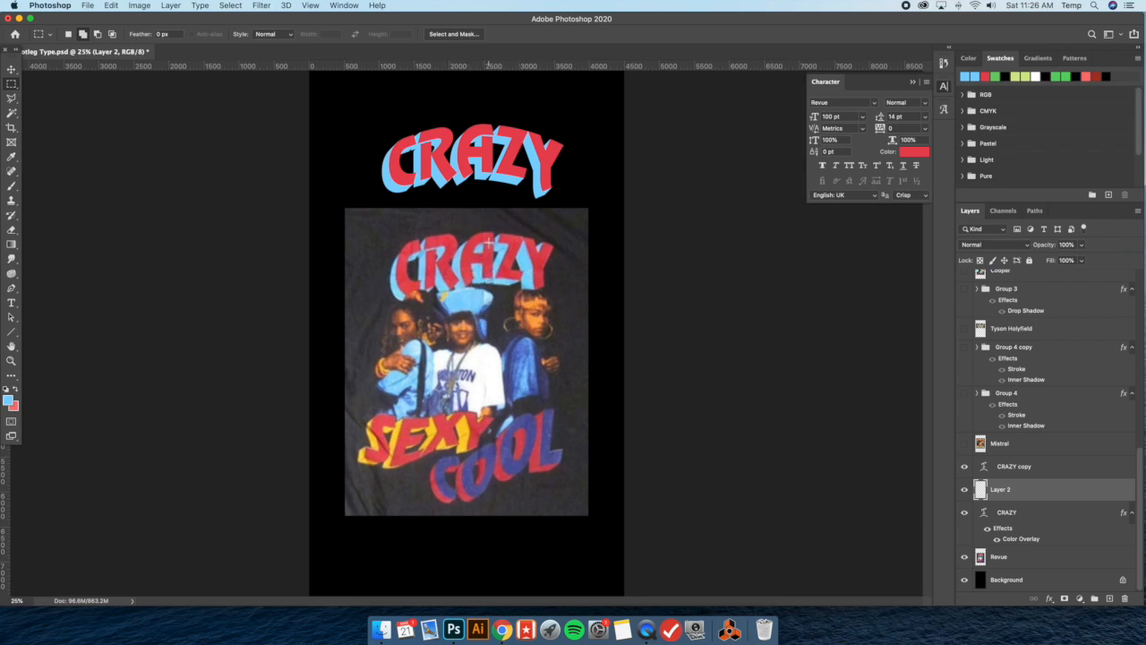
pyautogui.scroll(3, 490, 242)
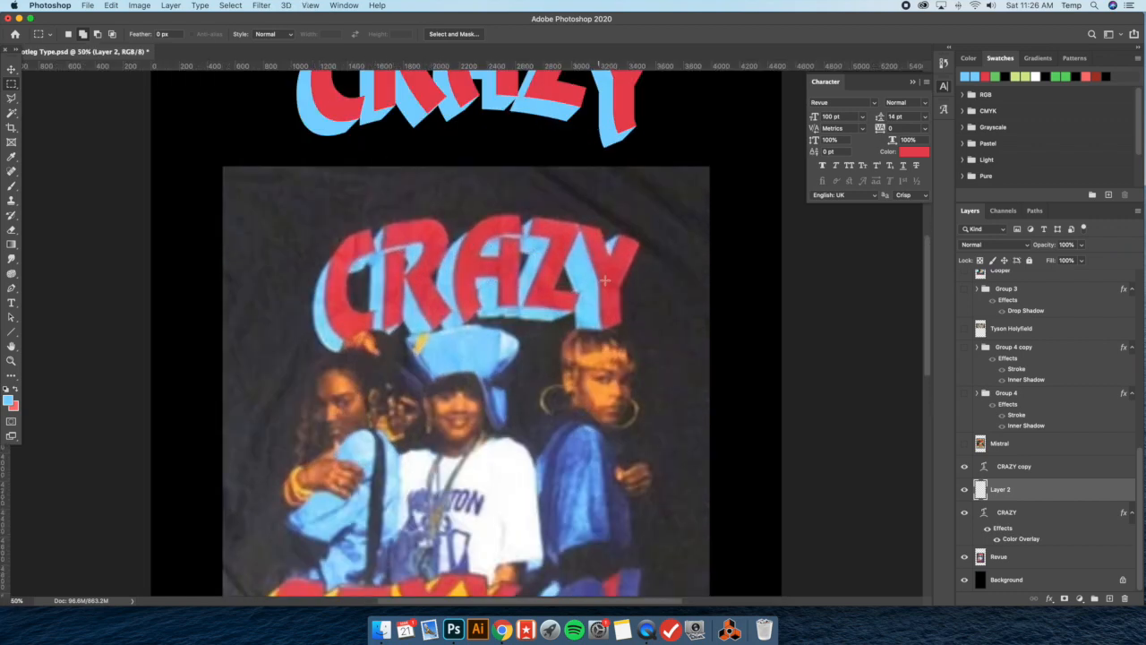
pyautogui.scroll(3, 607, 281)
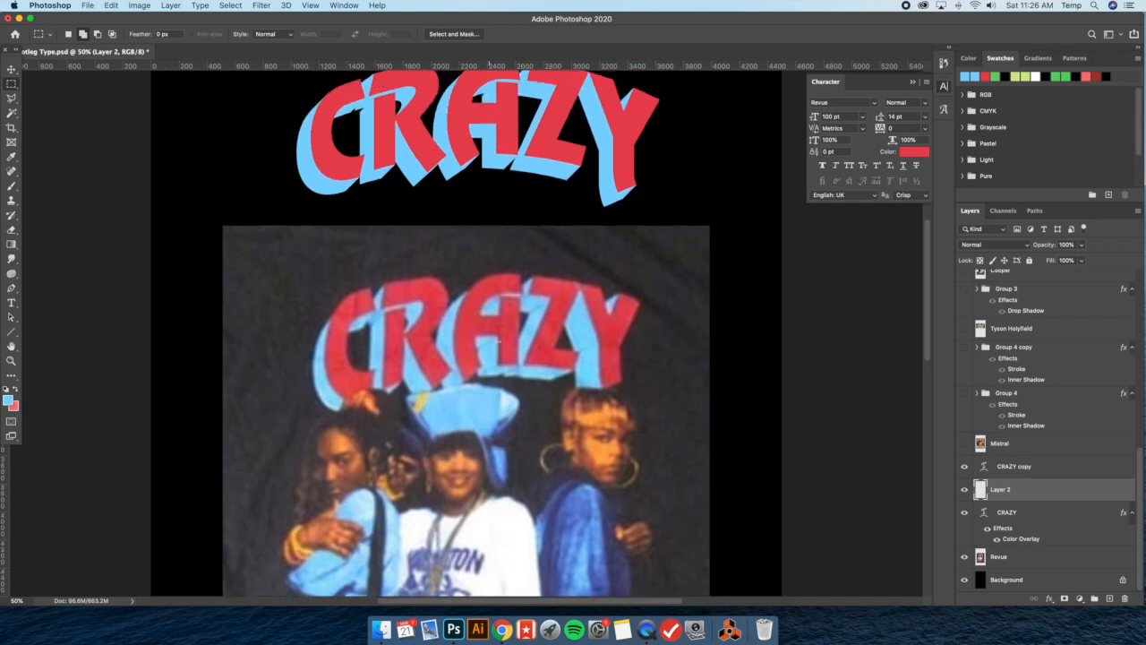
# Add an outside Stroke effect in black (000000) to the CRAZY copy text layer
pyautogui.scroll(3, 532, 309)
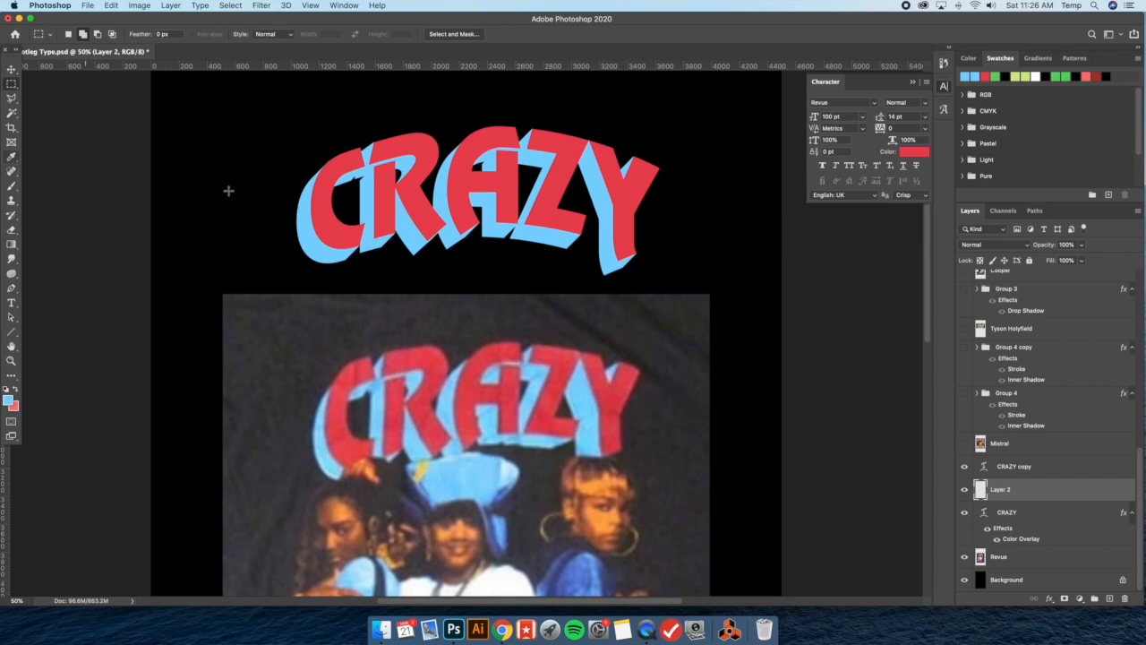
pyautogui.doubleClick(1063, 472)
pyautogui.click(679, 366)
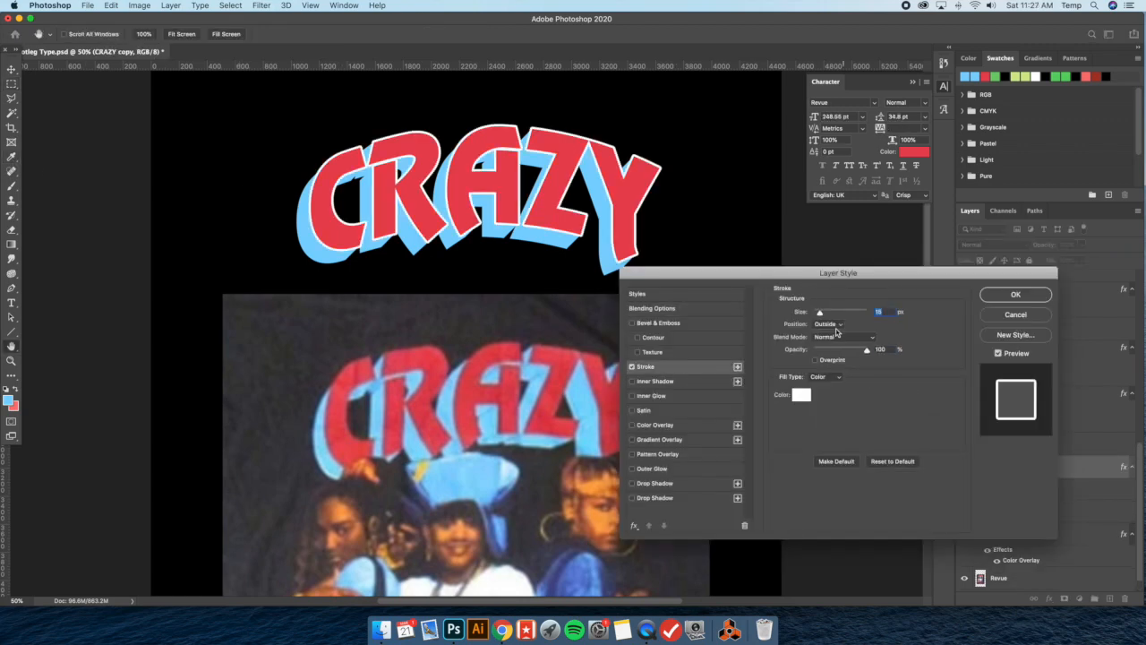
pyautogui.click(801, 395)
pyautogui.click(753, 184)
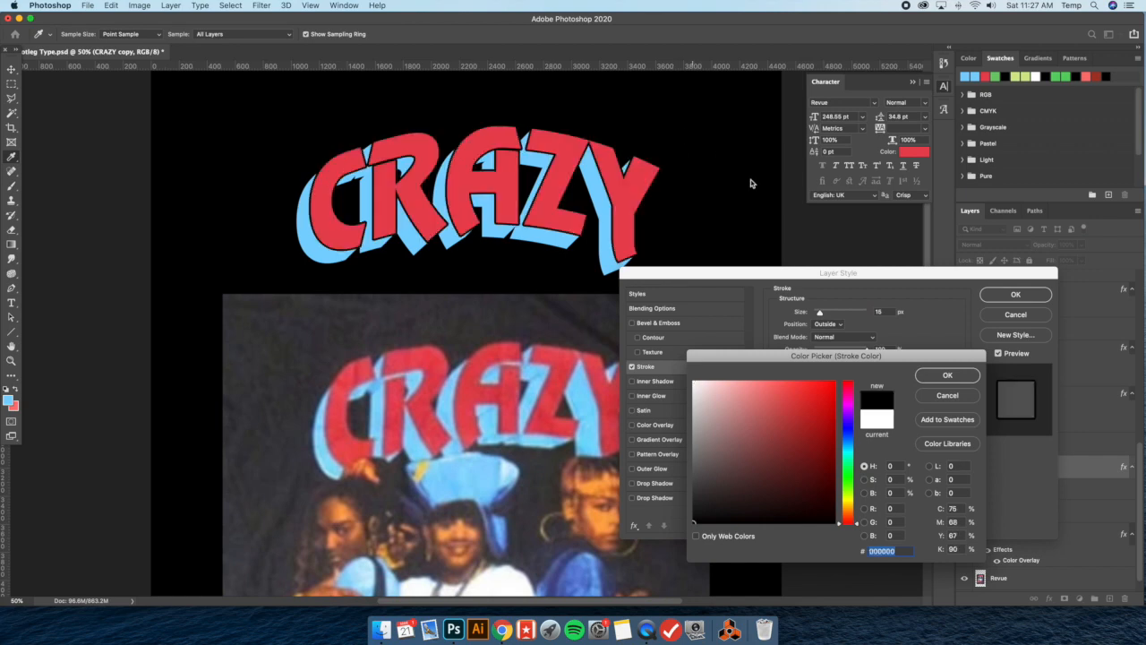
pyautogui.click(947, 376)
# Try stroke sizes of 10 and 5 px on the CRAZY copy lettering and apply 15 px
pyautogui.doubleClick(880, 312)
pyautogui.write('10')
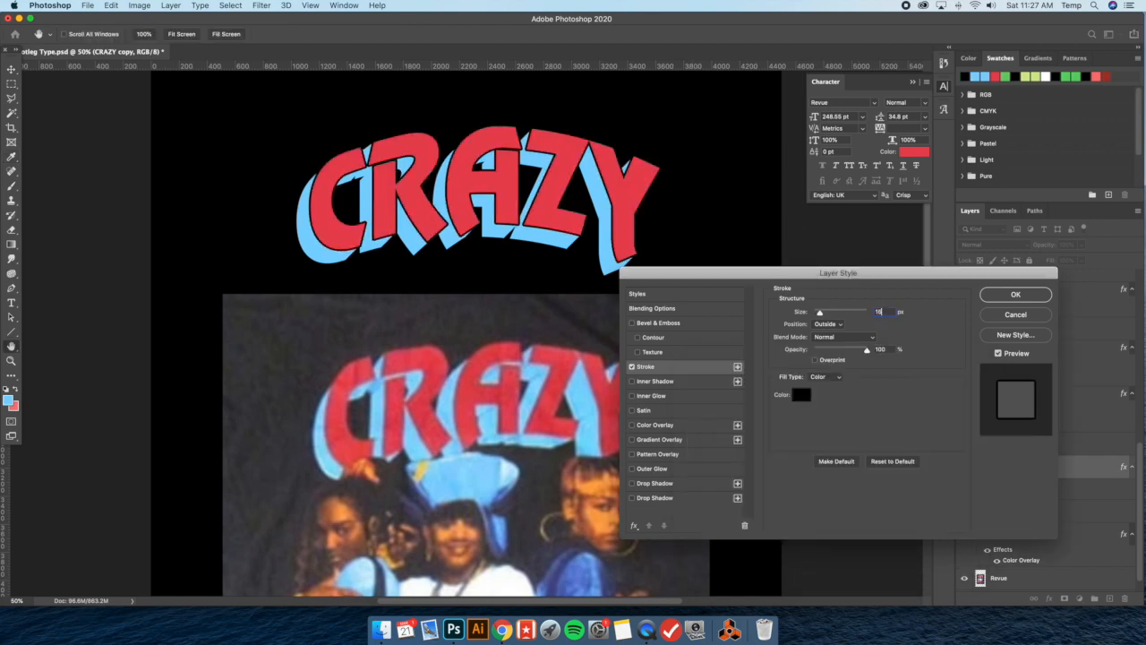
pyautogui.press('BackSpace')
pyautogui.press('BackSpace')
pyautogui.write('5')
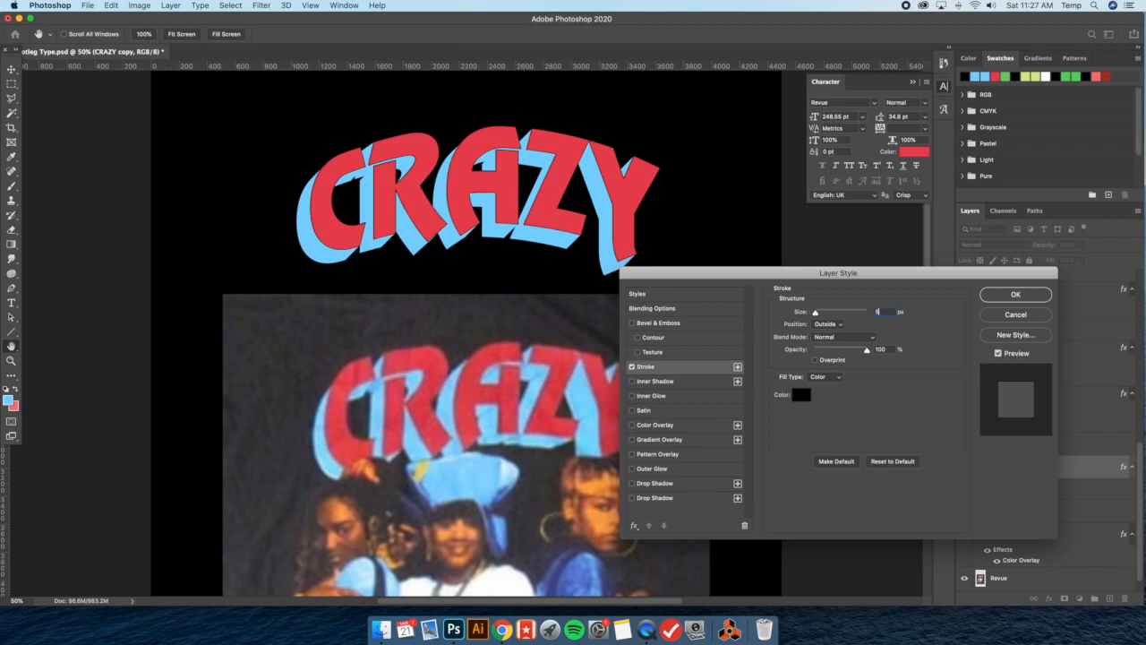
pyautogui.write('10')
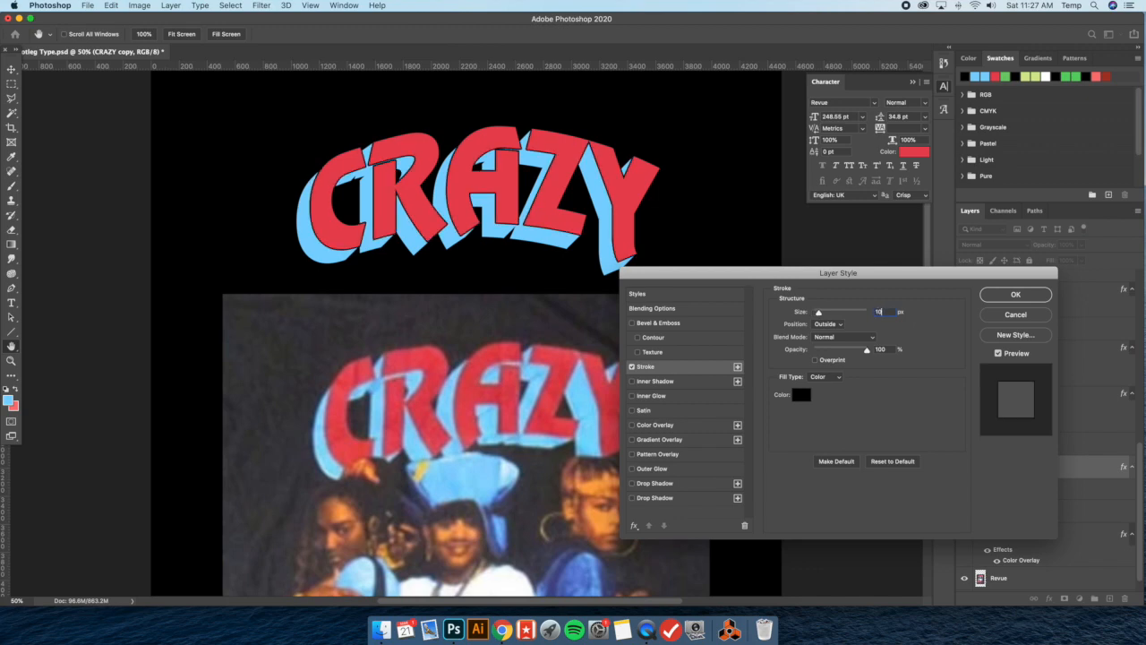
pyautogui.press('BackSpace')
pyautogui.write('6')
pyautogui.press('BackSpace')
pyautogui.write('5')
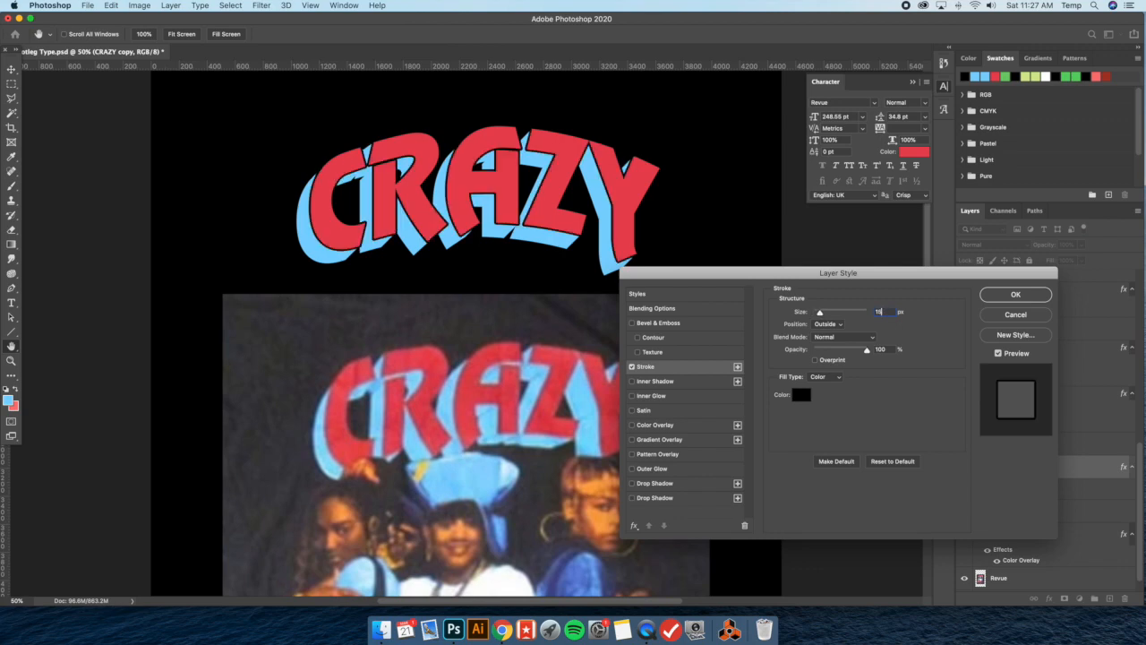
pyautogui.click(1016, 293)
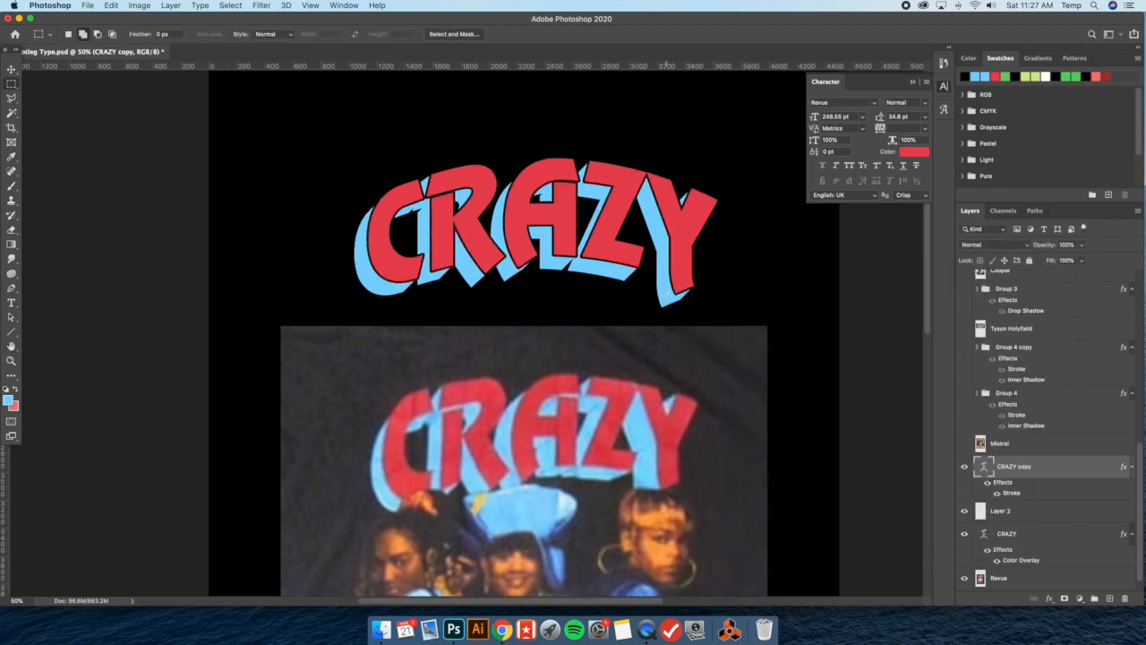
# Set the CRAZY copy layer's stroke size to 5 px
pyautogui.doubleClick(1063, 470)
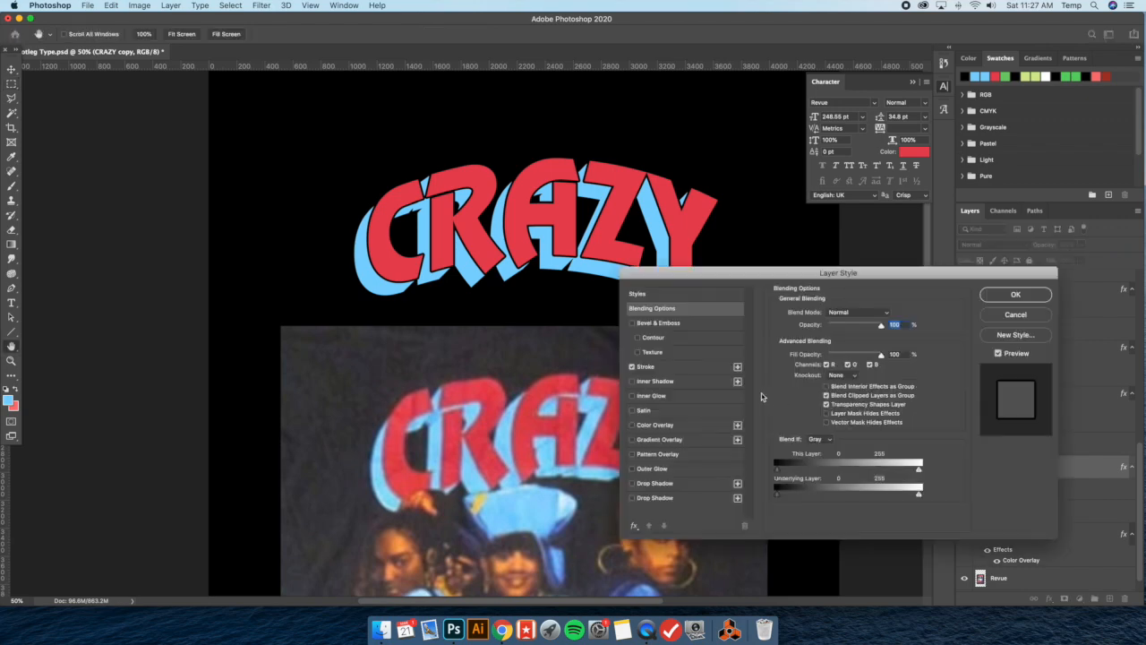
pyautogui.click(647, 366)
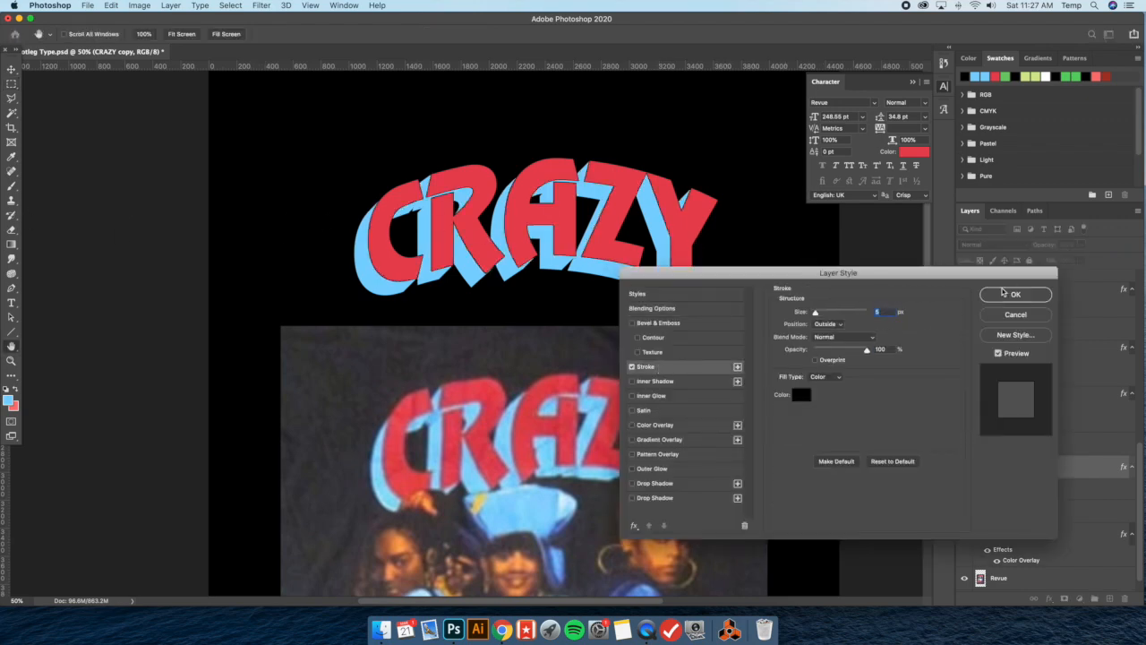
pyautogui.click(1006, 294)
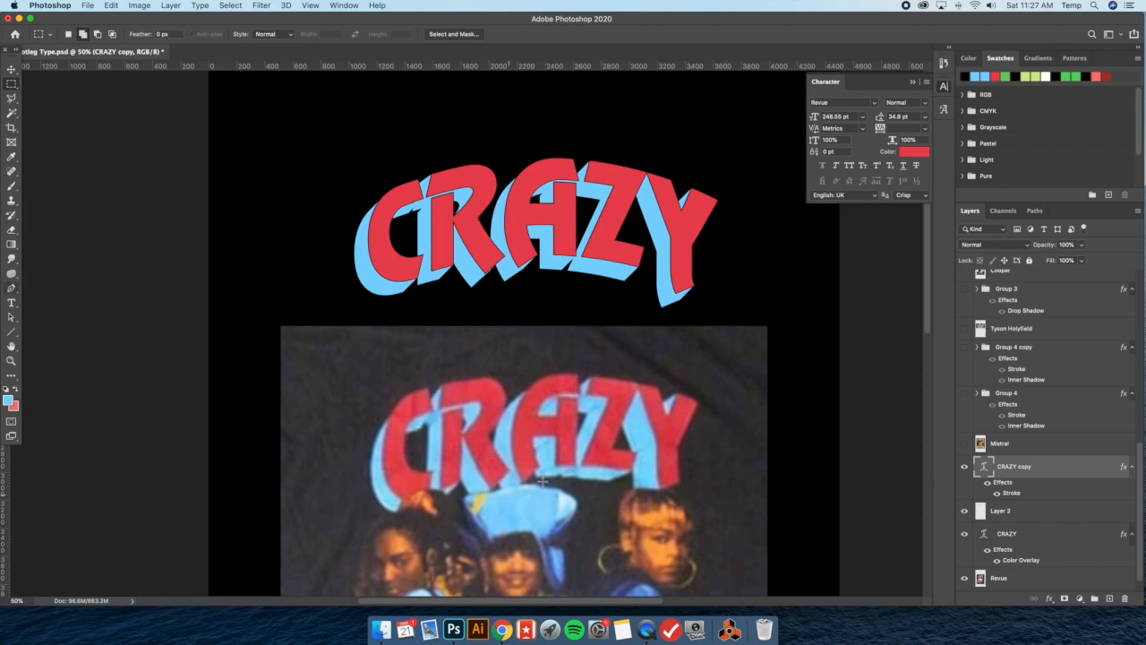
# Set up the Line tool with a black fill and a weight of 5 px
pyautogui.click(12, 331)
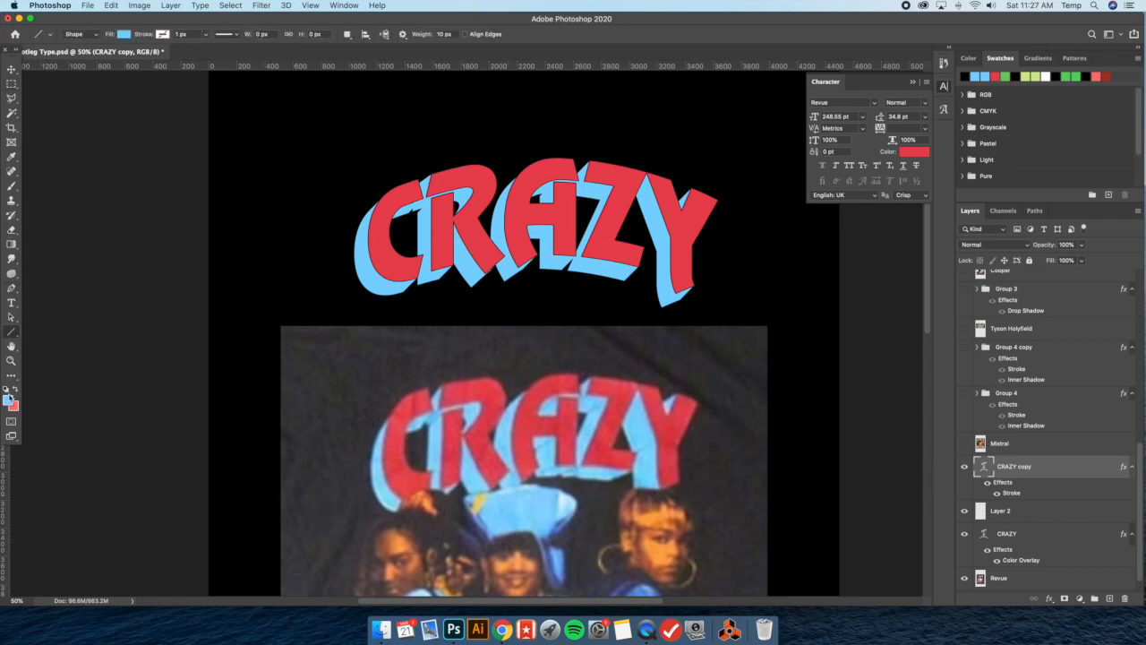
pyautogui.click(9, 398)
pyautogui.click(330, 226)
pyautogui.click(943, 374)
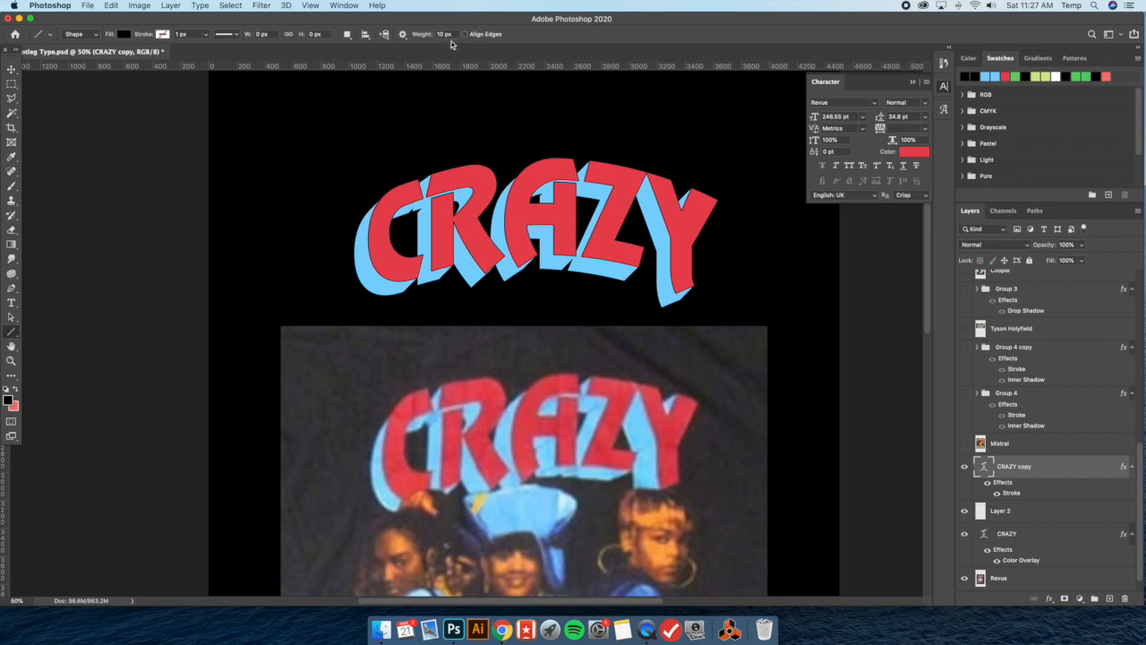
pyautogui.doubleClick(444, 34)
pyautogui.write('5')
# Above Layer 2, draw diagonal black edge lines across the shadow from the bottom corners of the R's stem, the A's left leg and the R's leg
pyautogui.press('super+equal')
pyautogui.press('super+equal')
pyautogui.press('super+equal')
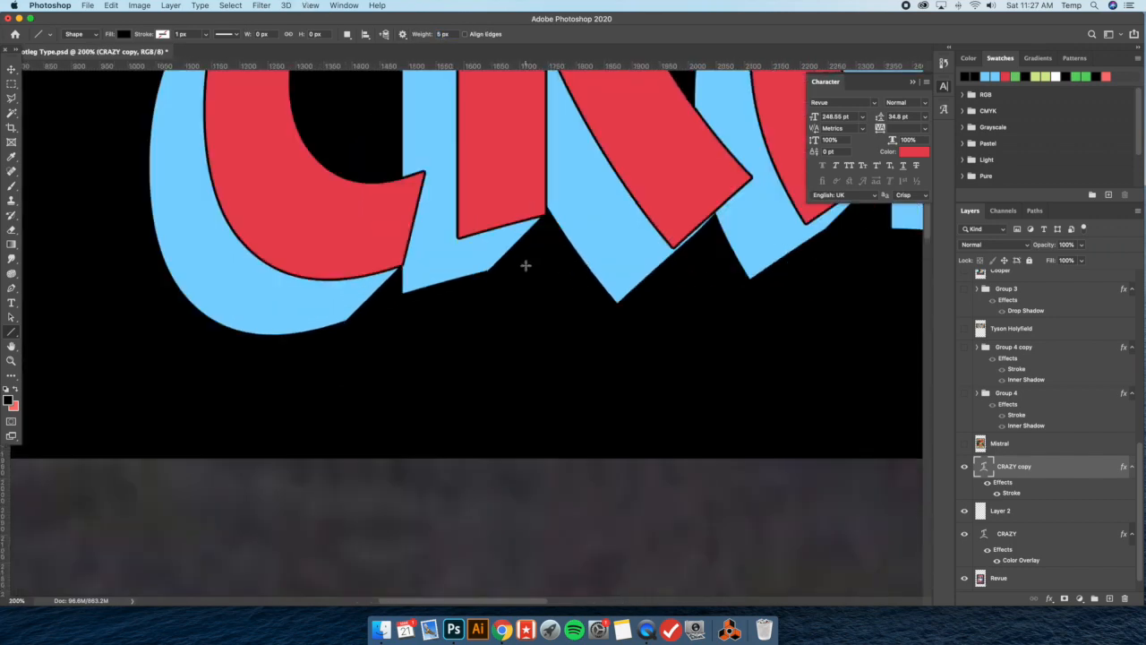
pyautogui.scroll(1, 520, 264)
pyautogui.hscroll(-1, 520, 264)
pyautogui.click(982, 510)
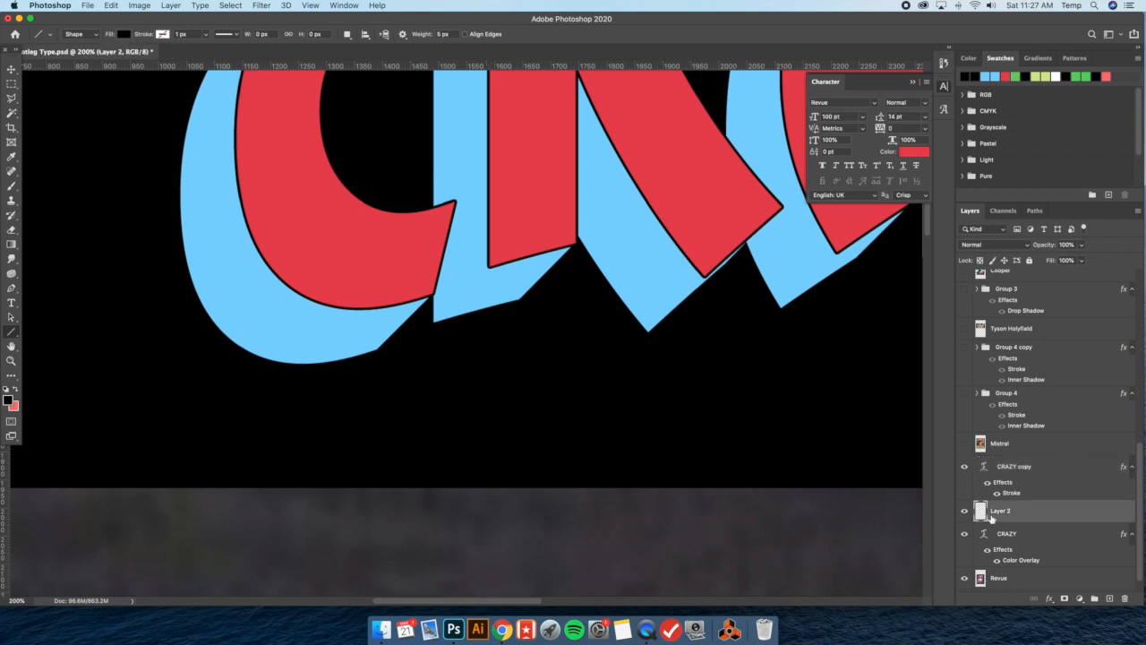
pyautogui.press('super+minus')
pyautogui.press('super+minus')
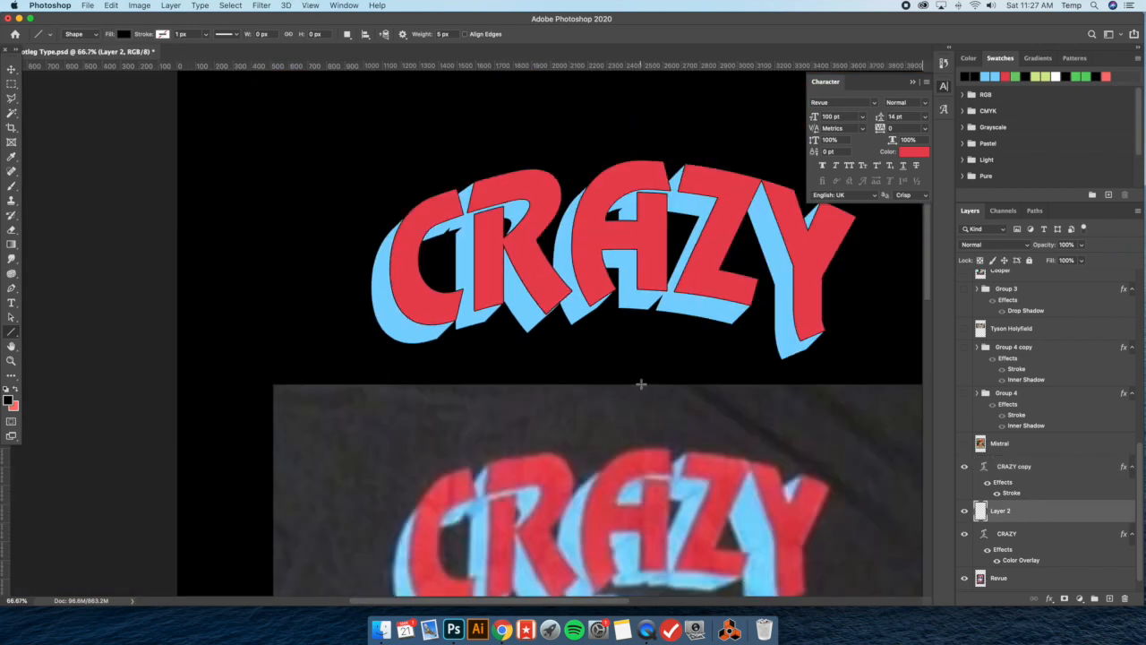
pyautogui.press('super+plus')
pyautogui.press('super+plus')
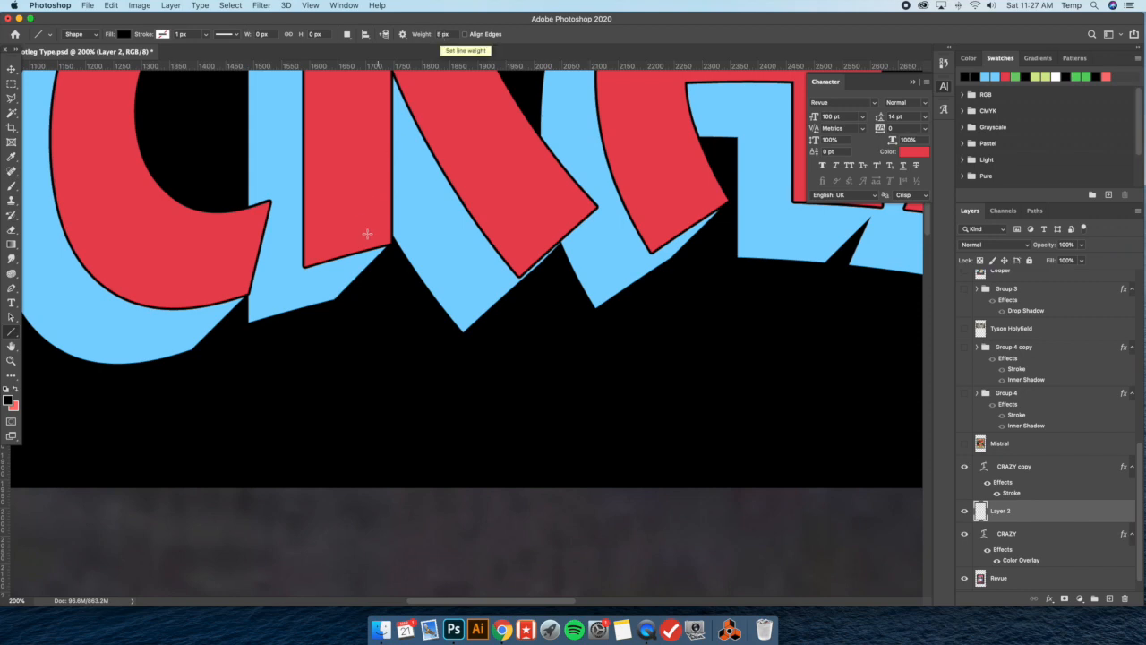
pyautogui.moveTo(305, 262); pyautogui.dragTo(238, 333)
pyautogui.hscroll(-3, 481, 318)
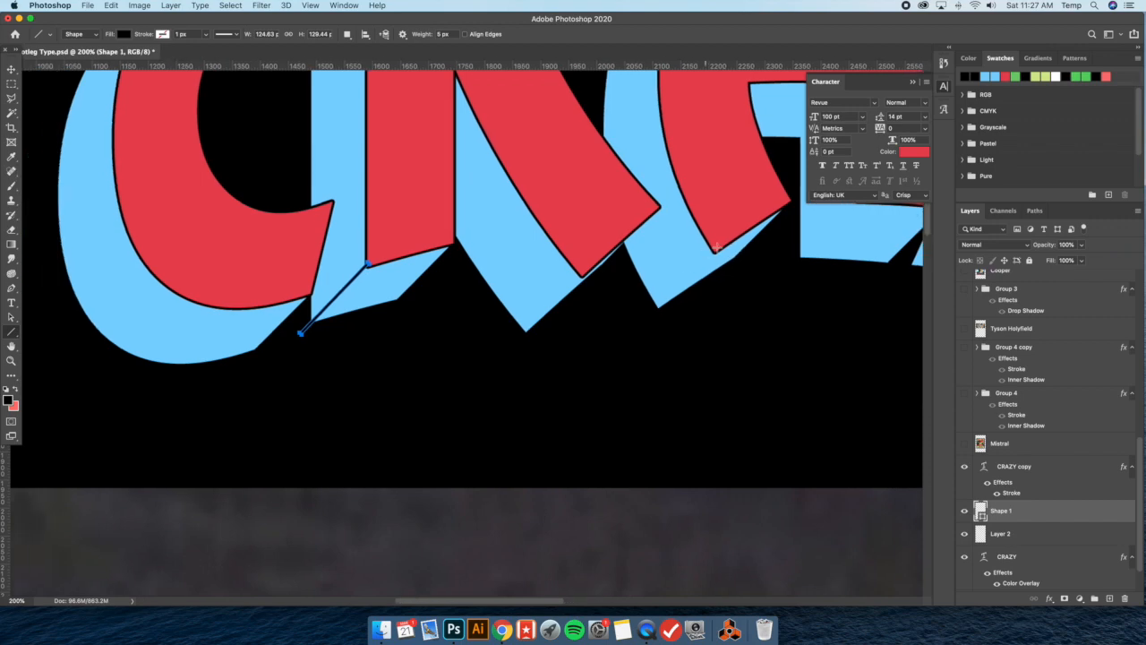
pyautogui.moveTo(717, 250); pyautogui.dragTo(641, 320)
pyautogui.moveTo(580, 275); pyautogui.dragTo(517, 333)
pyautogui.scroll(5, 537, 336)
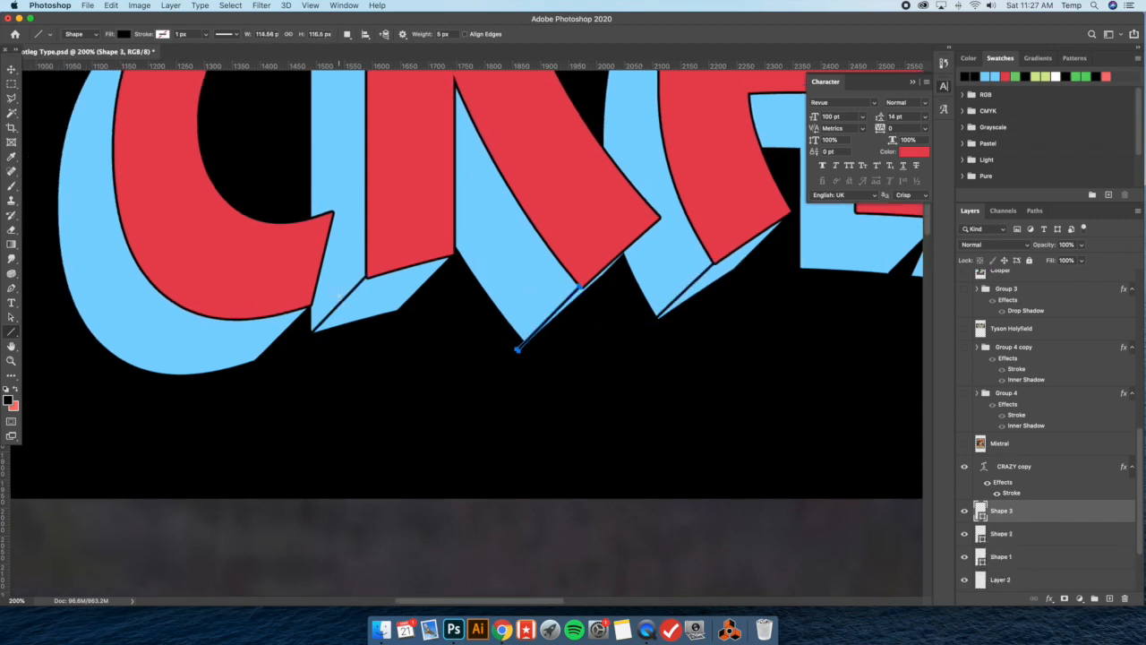
# Draw diagonal edge lines from the lower-left corner of the R's upper stroke and the top-left corner of its stem
pyautogui.scroll(1, 338, 294)
pyautogui.moveTo(345, 190); pyautogui.dragTo(282, 250)
pyautogui.moveTo(366, 192); pyautogui.dragTo(299, 262)
pyautogui.hscroll(5, 516, 288)
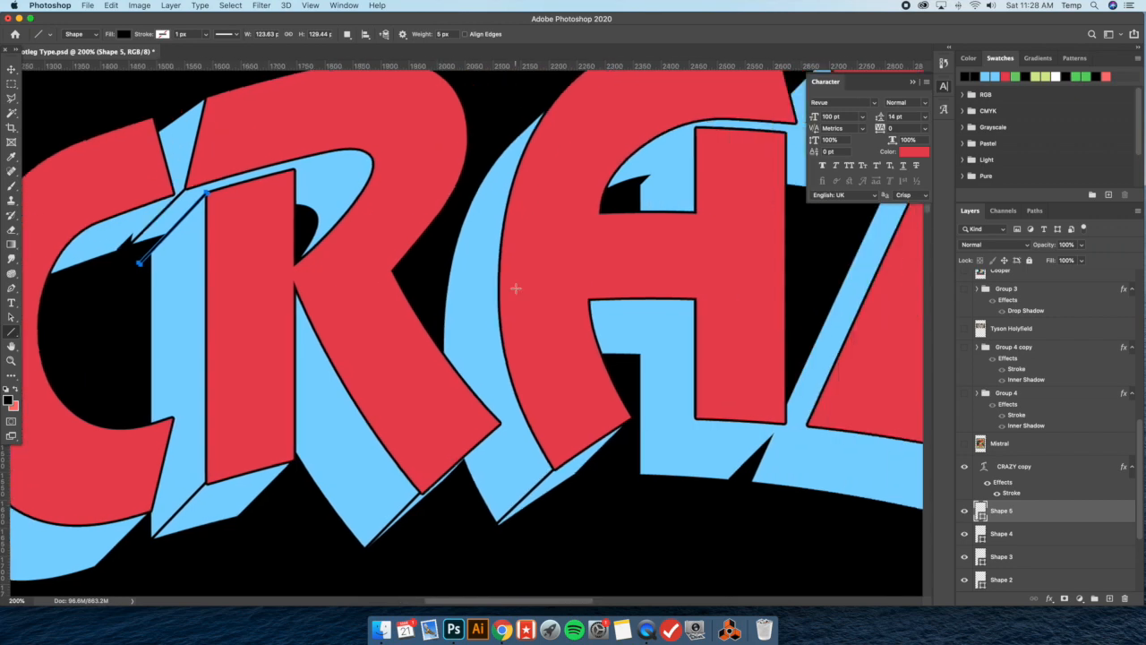
# Draw diagonal edge lines from the A's inner corner below the crossbar, both bottom corners of its right stem, and the Z's bottom-left corner
pyautogui.moveTo(694, 302); pyautogui.dragTo(630, 364)
pyautogui.hscroll(3, 707, 404)
pyautogui.moveTo(603, 414); pyautogui.dragTo(526, 497)
pyautogui.moveTo(714, 424); pyautogui.dragTo(644, 491)
pyautogui.moveTo(688, 421); pyautogui.dragTo(619, 493)
pyautogui.hscroll(5, 769, 434)
pyautogui.scroll(2, 769, 434)
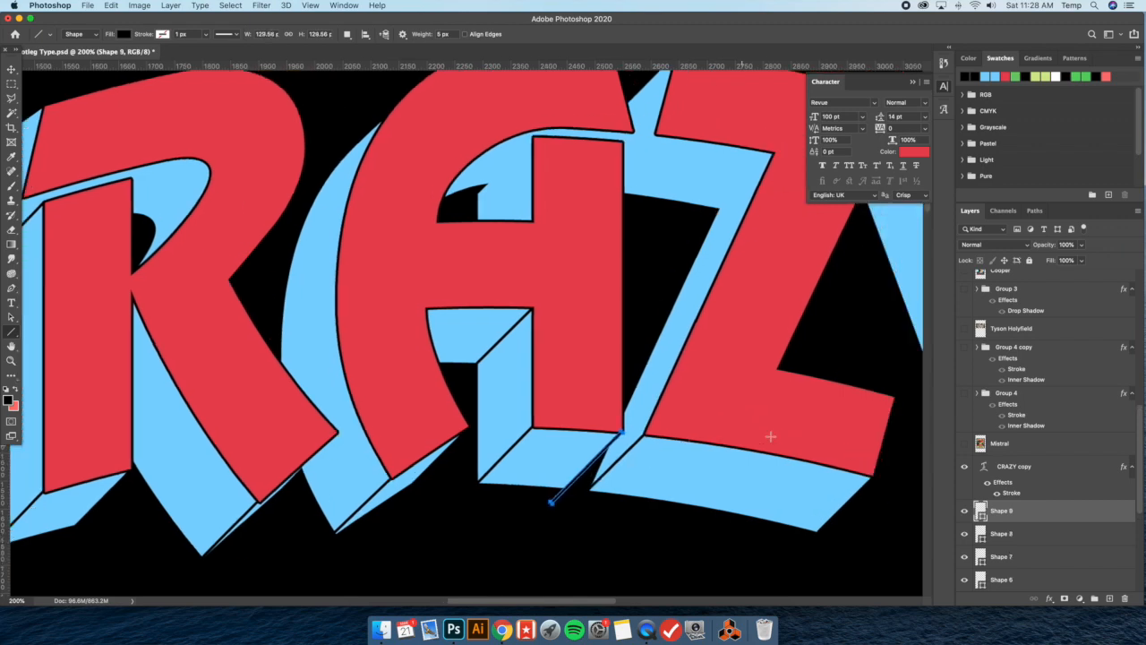
# Draw diagonal edge lines from the Z's inner upper corner, its top bar's lower-left corner, the A's upper tip and the A's right stem top
pyautogui.moveTo(732, 184); pyautogui.dragTo(659, 258)
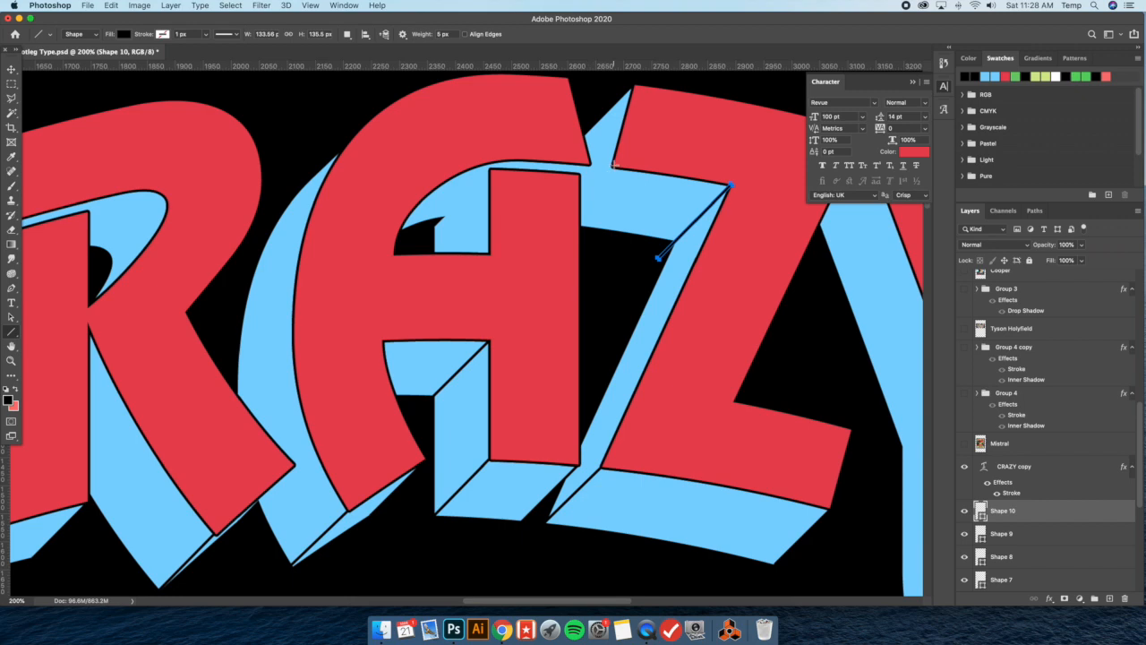
pyautogui.moveTo(614, 165); pyautogui.dragTo(553, 215)
pyautogui.moveTo(588, 164); pyautogui.dragTo(556, 197)
pyautogui.moveTo(491, 170); pyautogui.dragTo(421, 238)
pyautogui.hscroll(5, 421, 237)
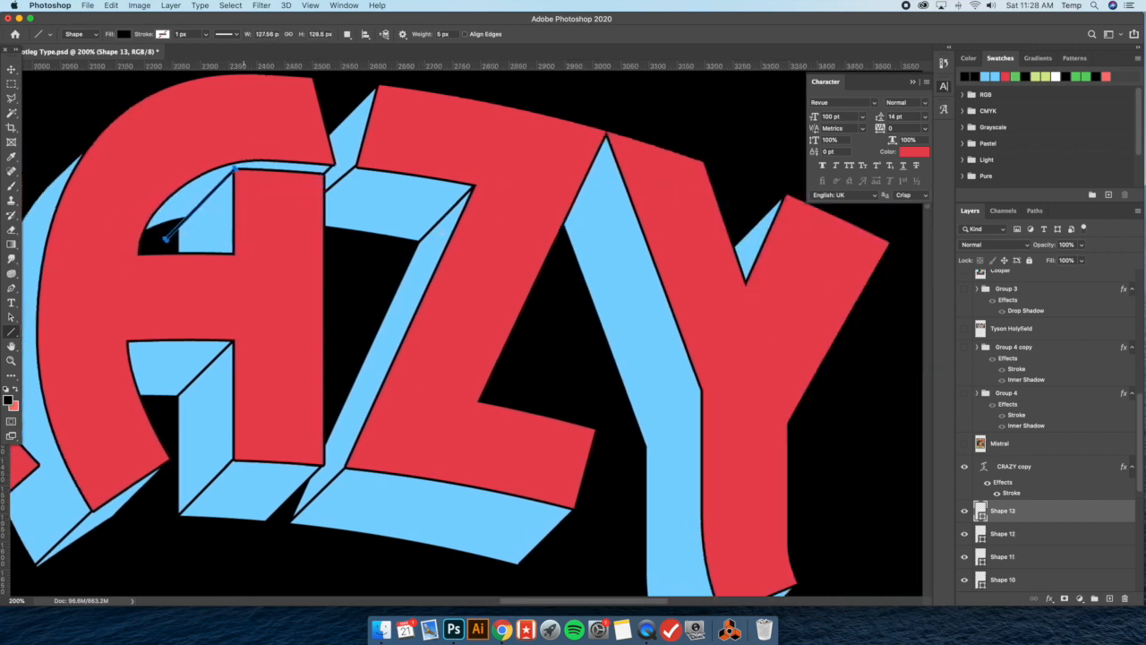
# Draw diagonal edge lines across the Y's shadow from the bend at its left arm and from its bottom-left corner
pyautogui.scroll(-3, 444, 233)
pyautogui.moveTo(681, 327); pyautogui.dragTo(610, 395)
pyautogui.scroll(-5, 610, 395)
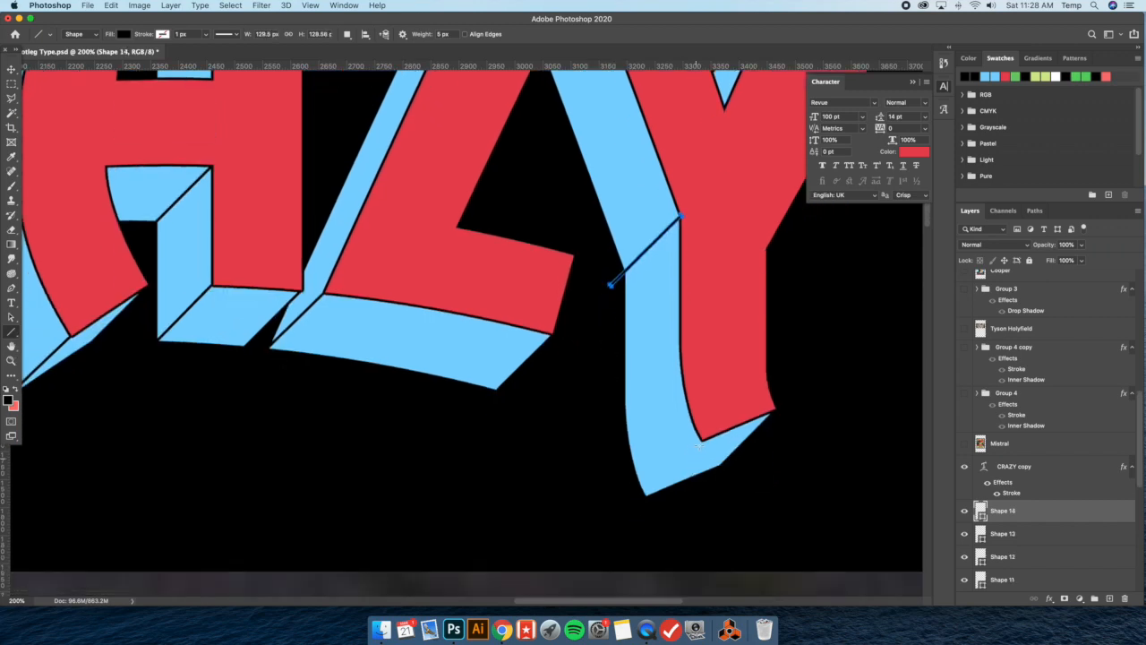
pyautogui.moveTo(703, 439); pyautogui.dragTo(635, 504)
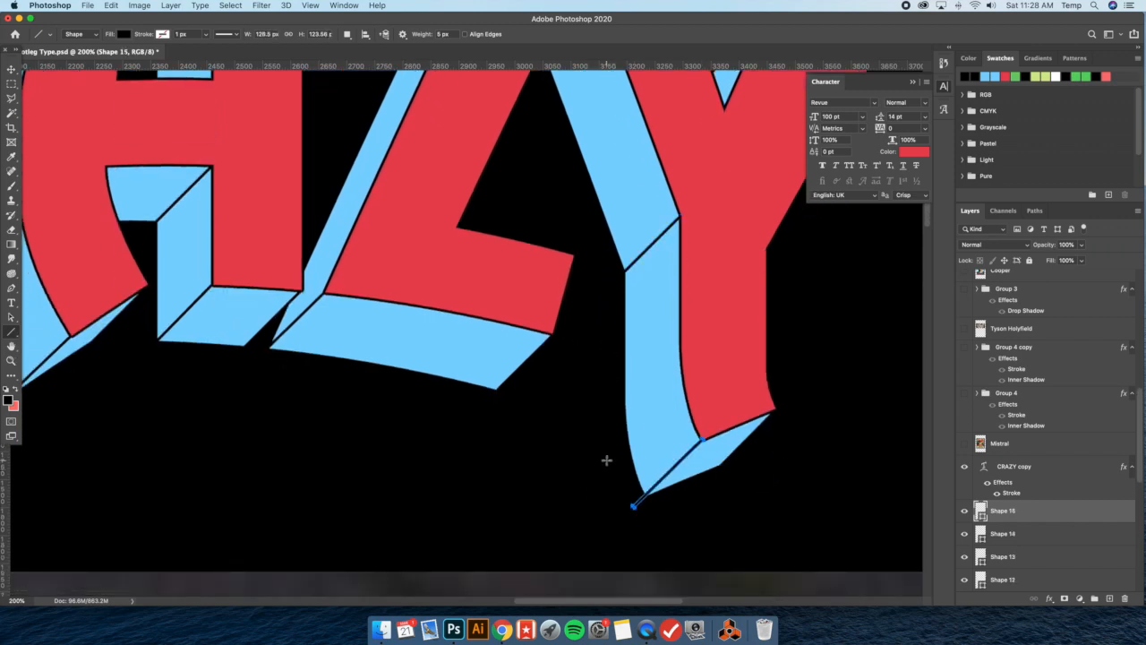
# Compare the CRAZY lettering with its black edge lines against the full reference shirt photo, and check the line layers
pyautogui.scroll(10, 607, 460)
pyautogui.hscroll(-10, 606, 460)
pyautogui.press('super+minus')
pyautogui.press('super+minus')
pyautogui.hscroll(-5, 538, 425)
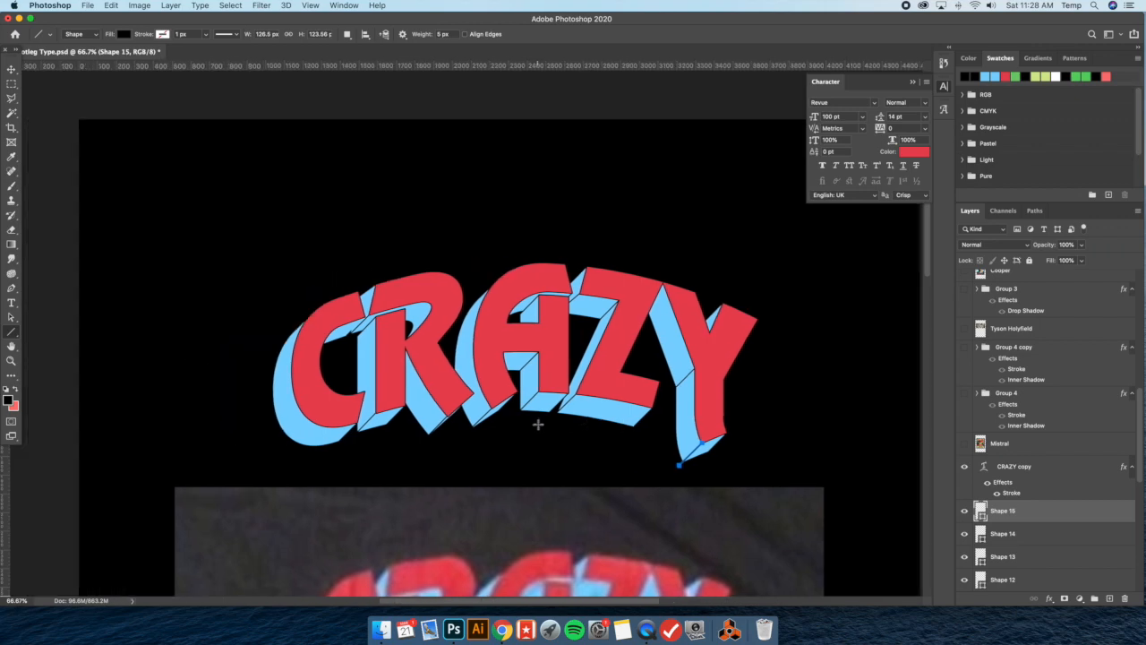
pyautogui.press('super+minus')
pyautogui.scroll(-3, 538, 424)
pyautogui.press('super+minus')
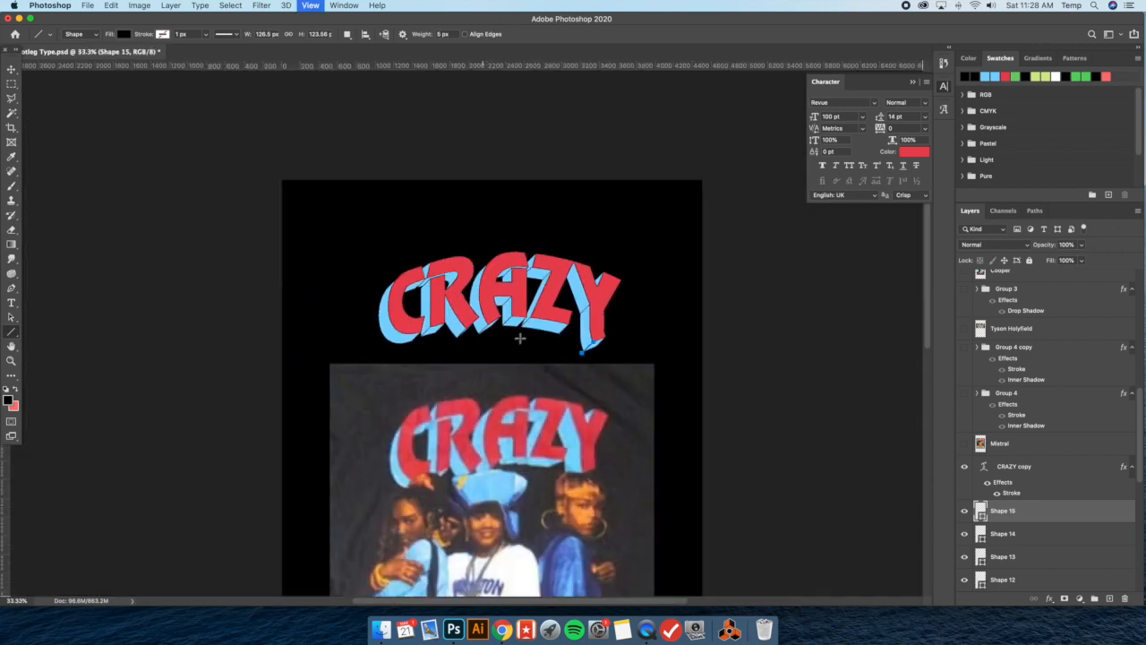
pyautogui.scroll(-2, 516, 332)
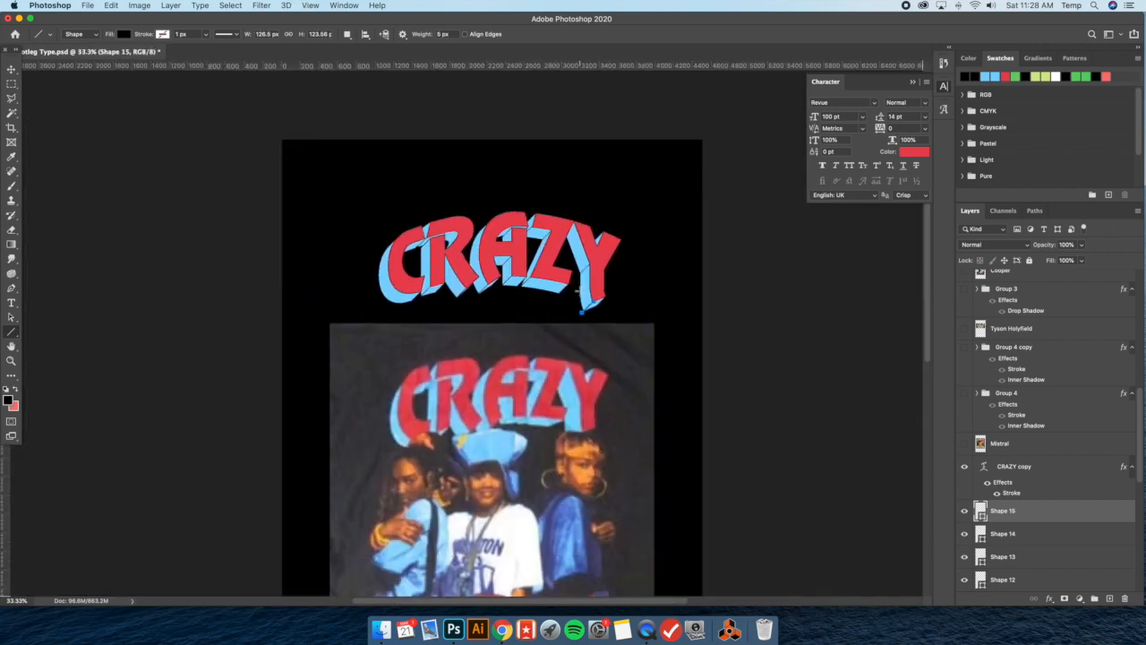
pyautogui.scroll(-3, 578, 288)
pyautogui.press('v')
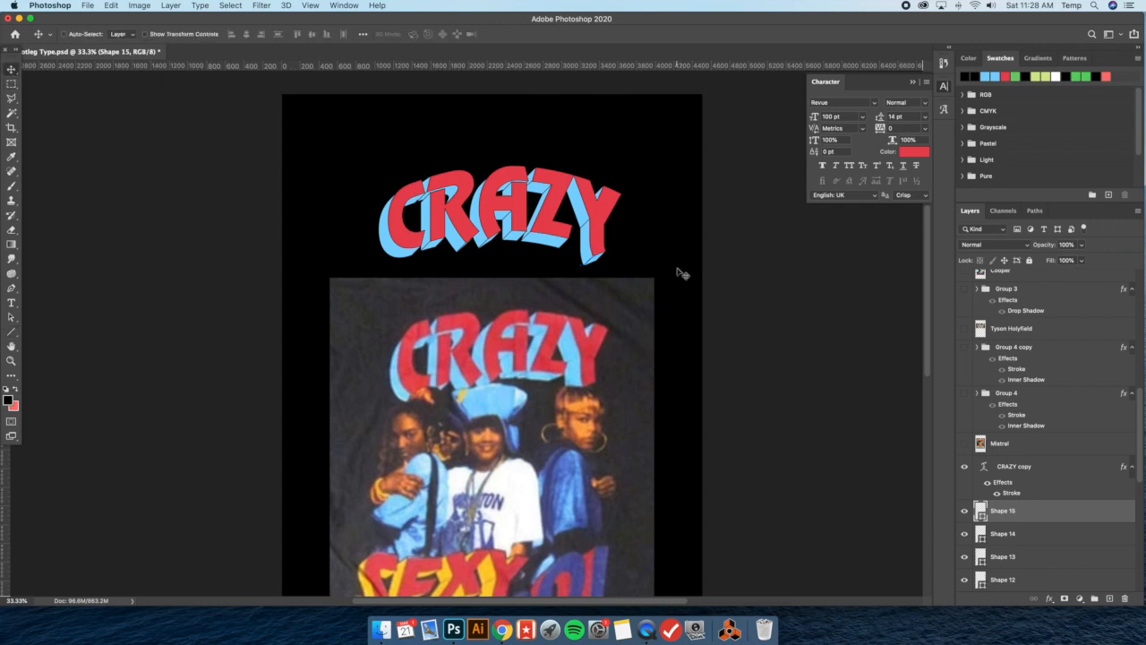
pyautogui.press('super+minus')
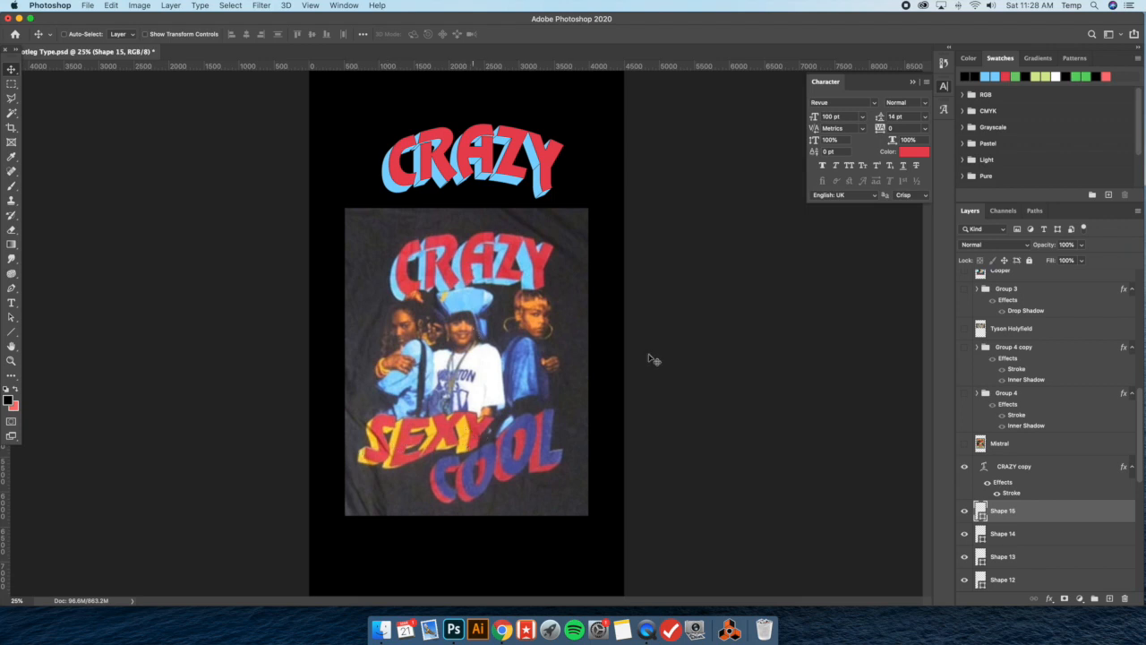
pyautogui.scroll(-8, 1066, 454)
pyautogui.scroll(5, 1062, 458)
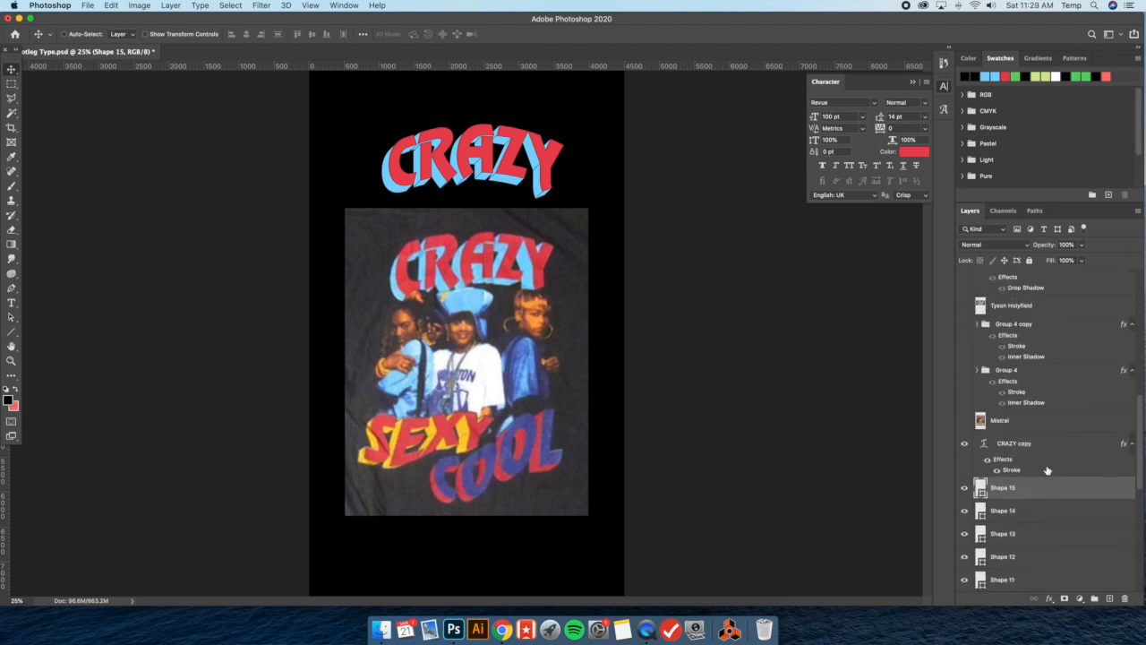